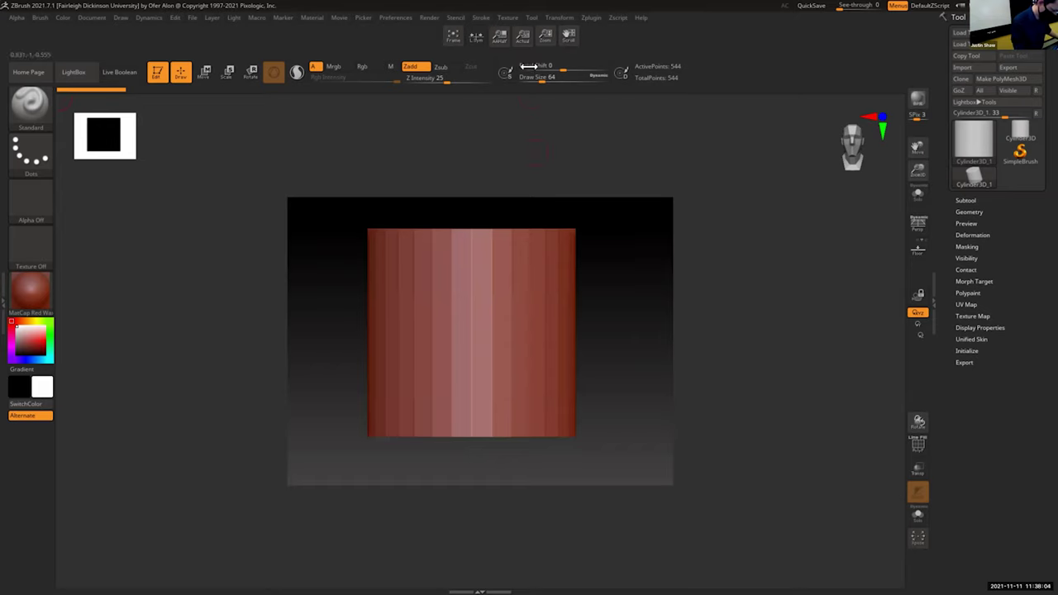
Step: Display the polygon wireframe on the cylinder
left_click_drag(545, 46, 710, 314)
left_click_drag(917, 171, 916, 149)
left_click_drag(710, 280, 687, 322)
key("shift+f")
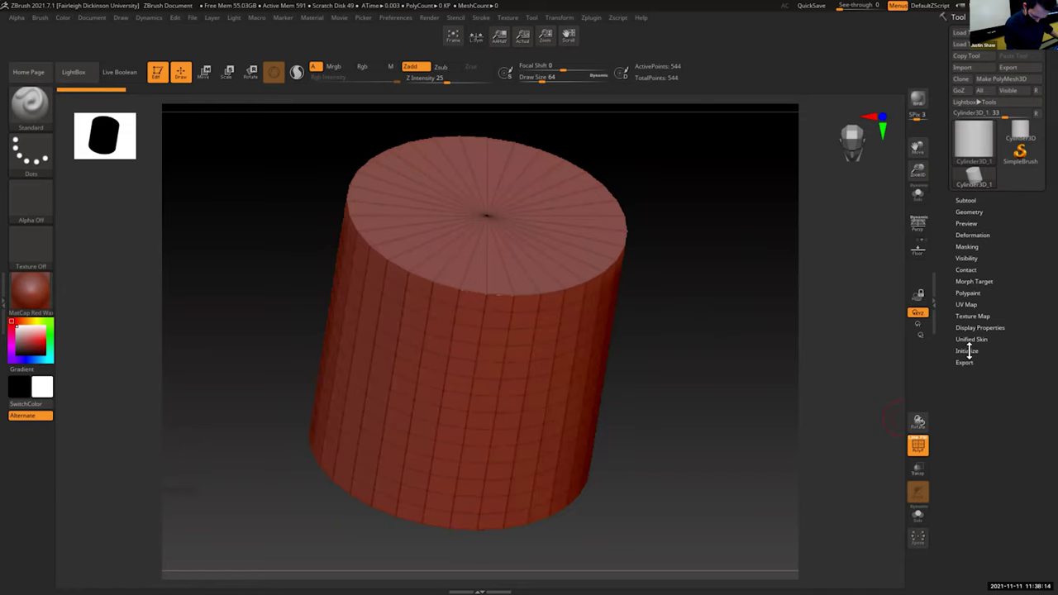
Step: Set the cylinder's initial horizontal divisions to 13 and its vertical divisions to 4
left_click(965, 351)
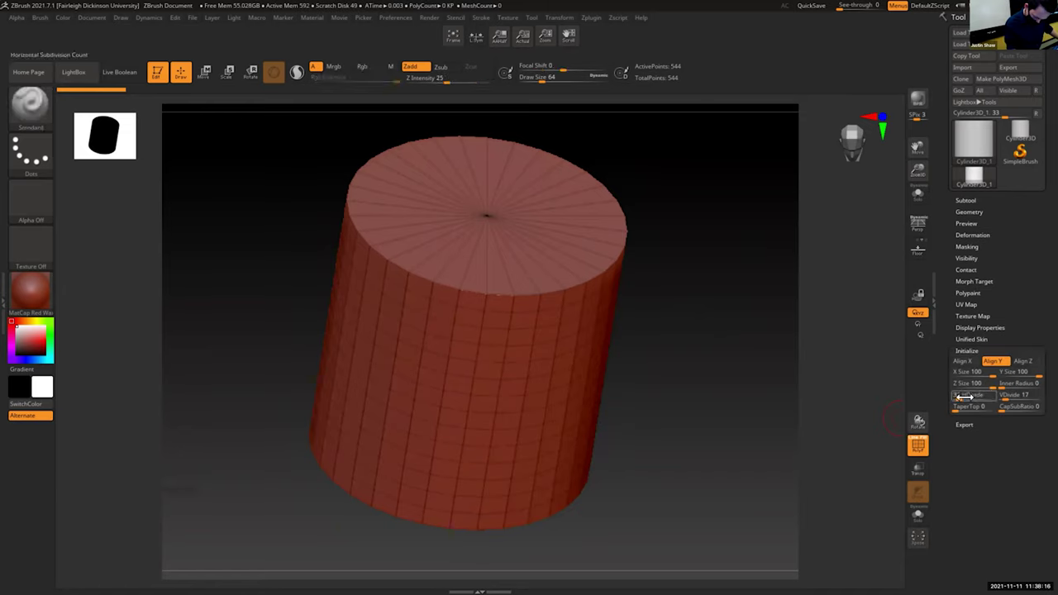
left_click_drag(959, 398, 1001, 399)
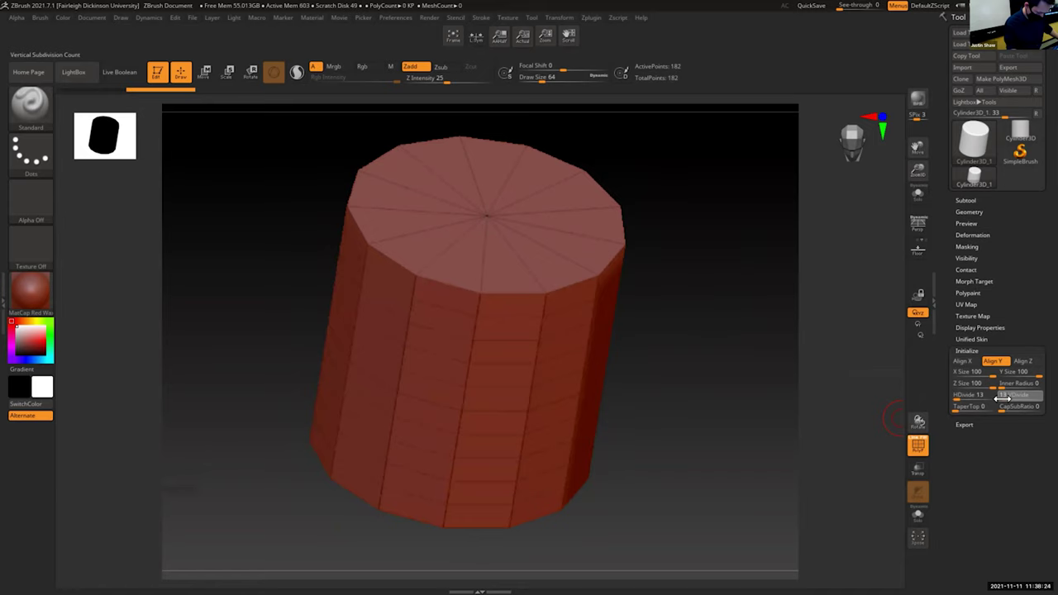
left_click_drag(727, 489, 871, 248)
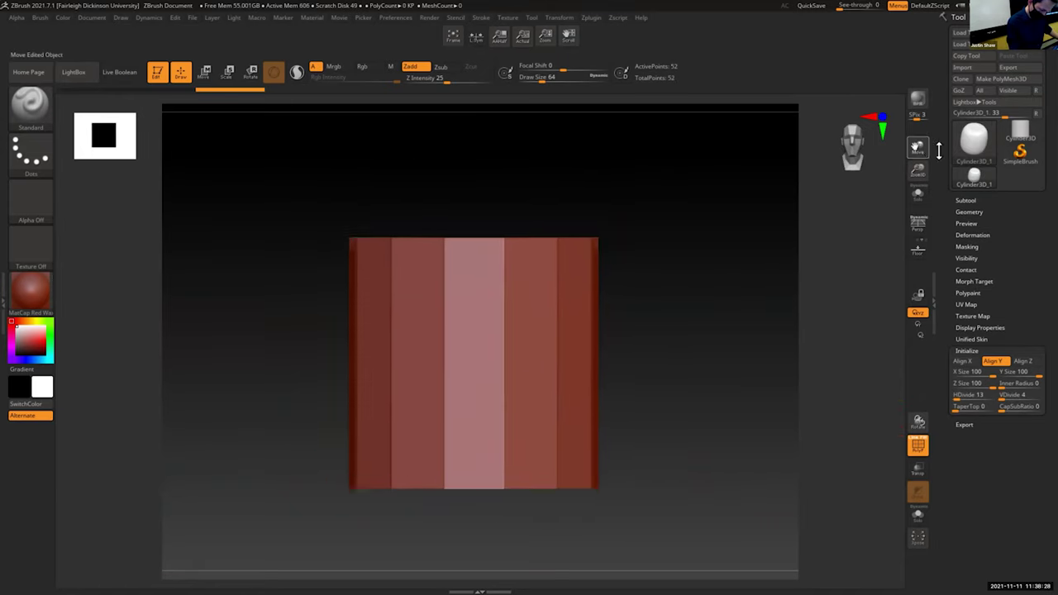
Step: Convert the parametric cylinder into a PolyMesh3D
left_click(993, 79)
left_click_drag(720, 395, 714, 415)
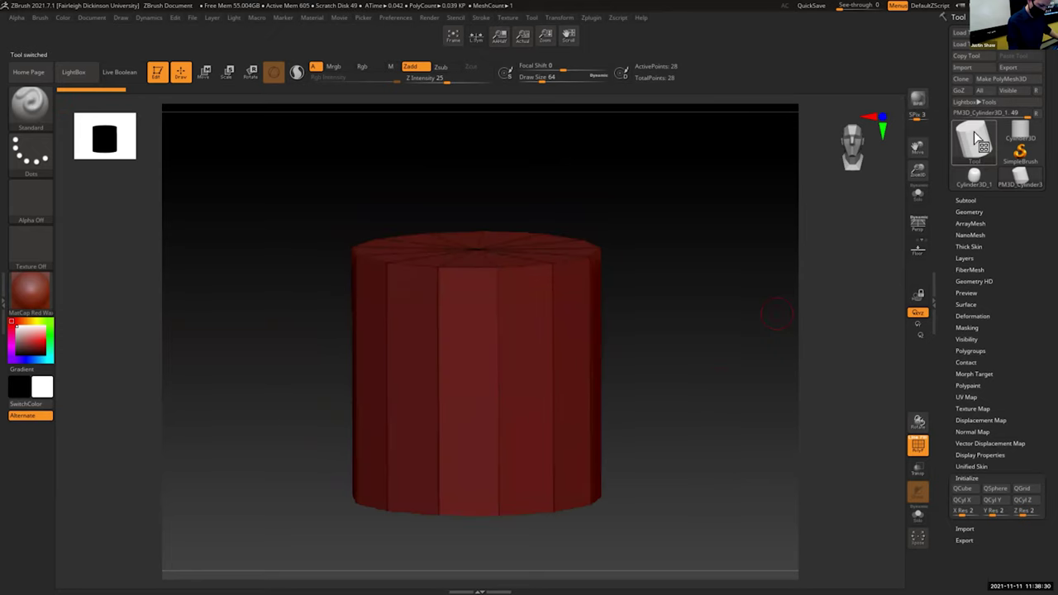
left_click(984, 149)
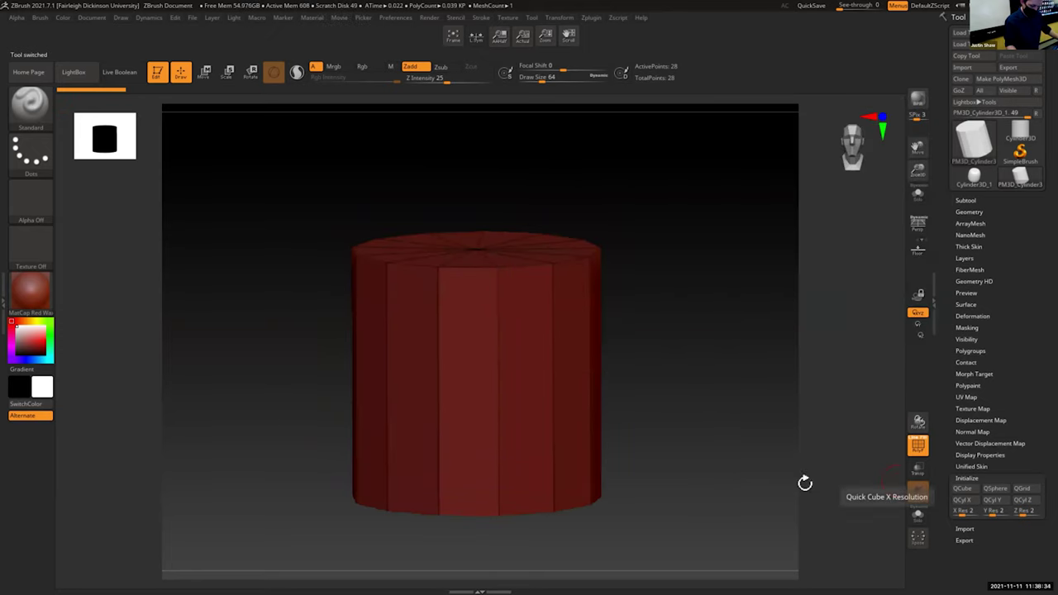
Step: Change the cylinder's material to BasicMaterial
left_click_drag(436, 242, 732, 319, "shift")
left_click_drag(918, 170, 913, 134)
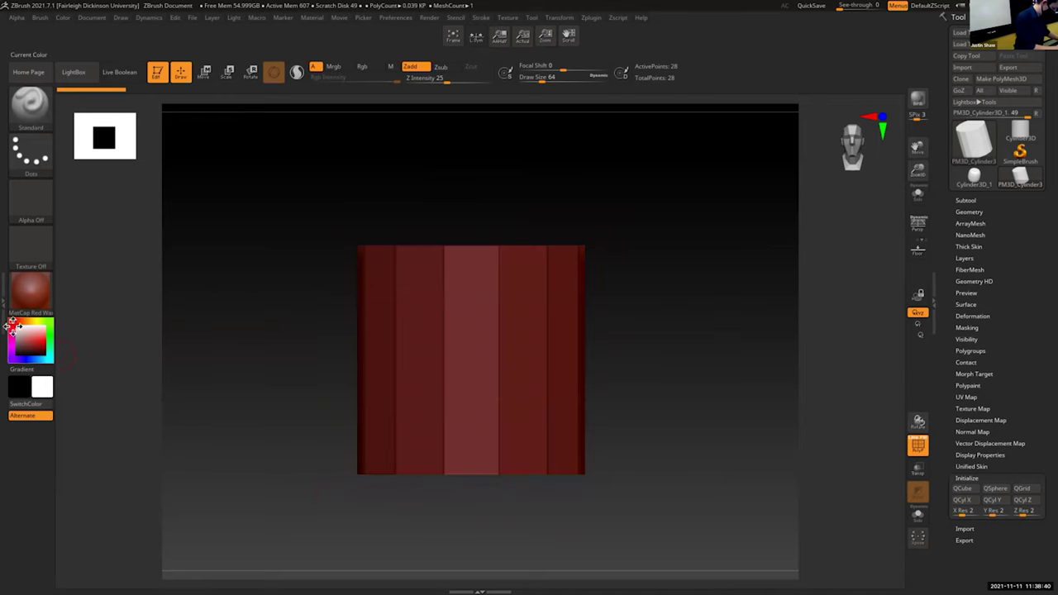
left_click(42, 293)
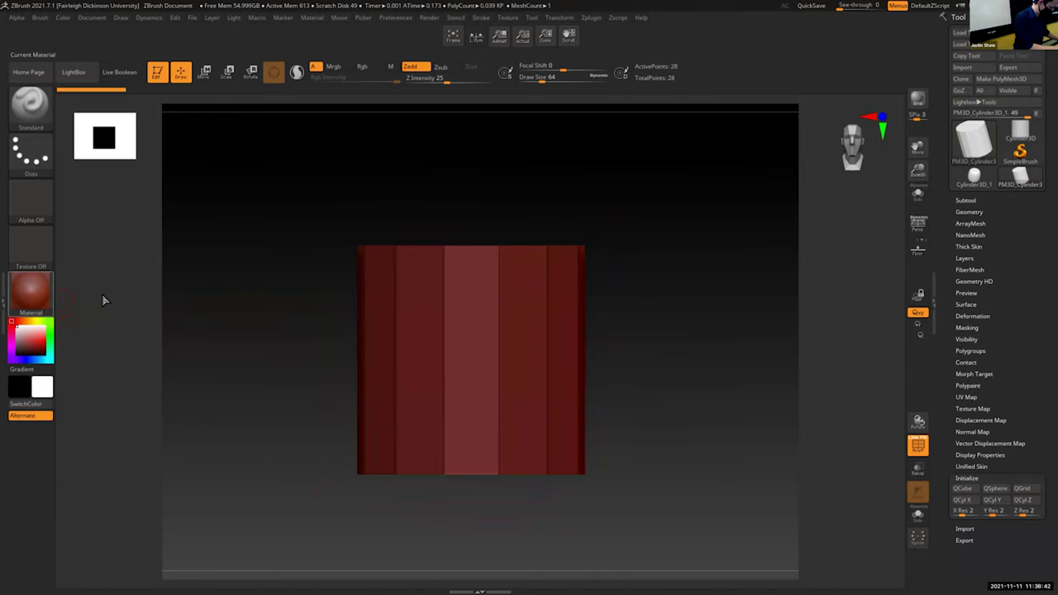
left_click(31, 294)
left_click(137, 473)
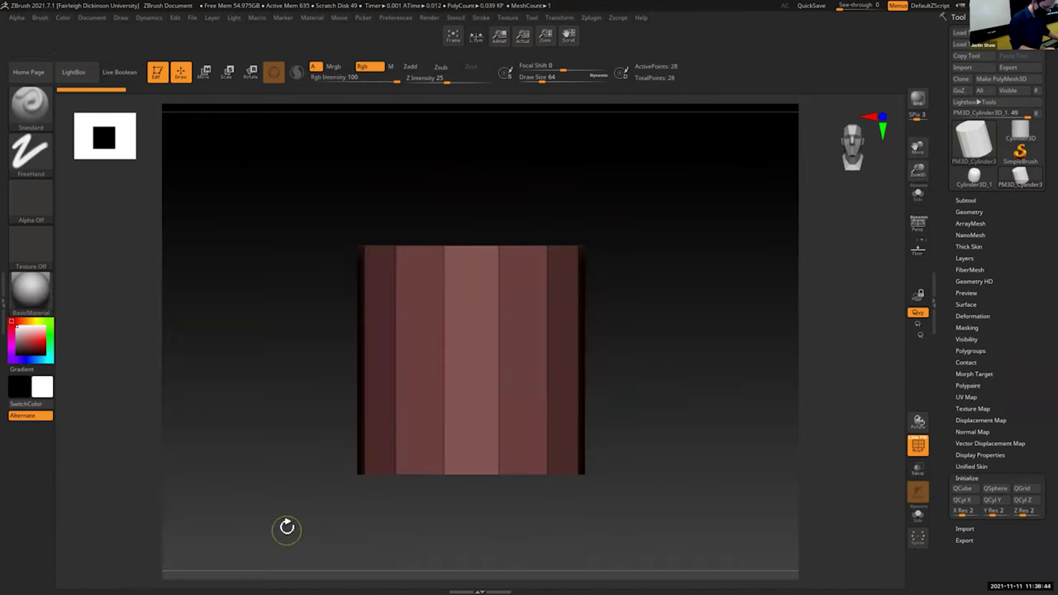
Step: Mask the lower part of the cylinder and move its top end down to flatten it into a thin disc
left_click_drag(290, 529, 649, 405, "ctrl")
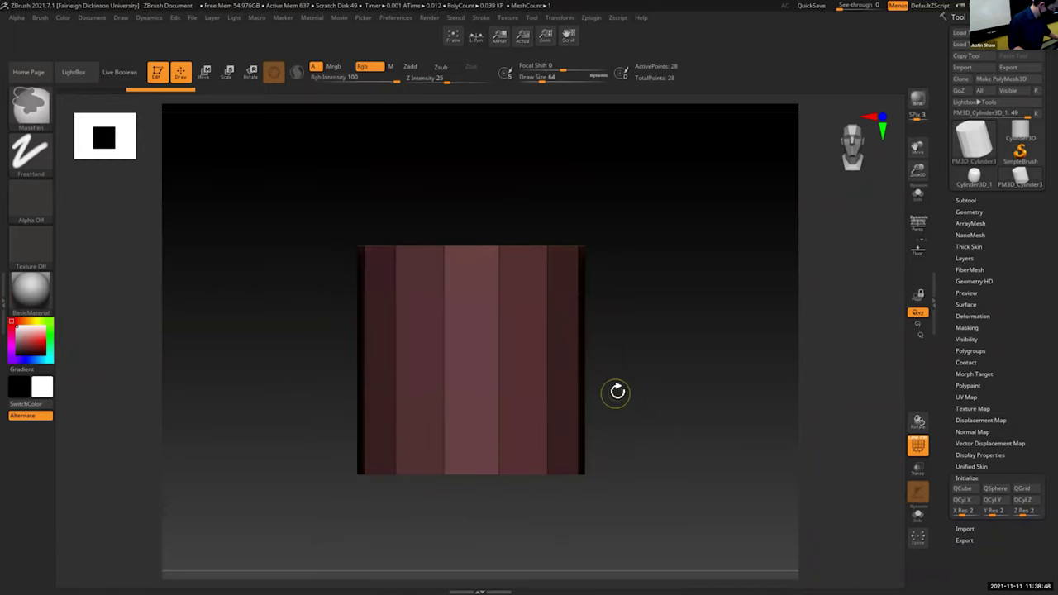
key("w")
left_click_drag(473, 307, 461, 510)
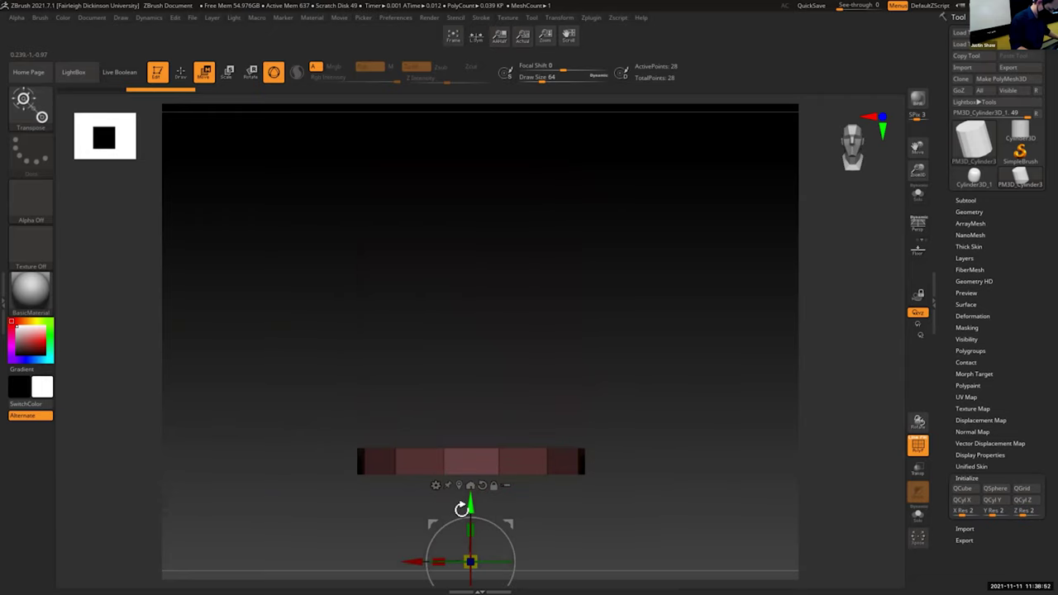
Step: Center the transform gizmo on the unmasked top face of the disc
left_click_drag(661, 355, 658, 434)
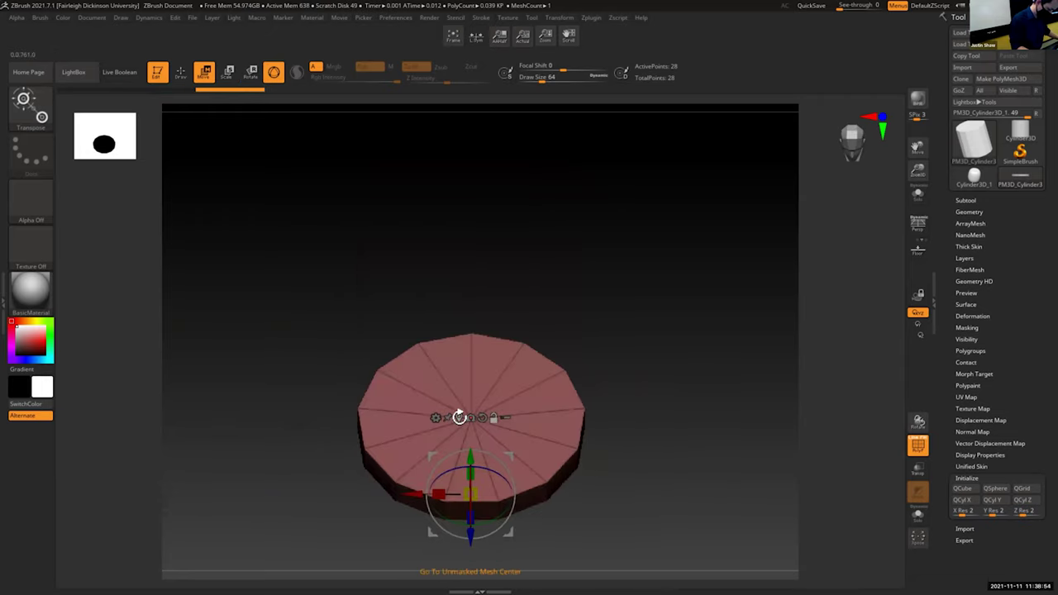
left_click(459, 418)
left_click_drag(918, 169, 919, 182)
left_click_drag(918, 147, 931, 74)
left_click_drag(729, 232, 715, 300)
left_click_drag(911, 174, 911, 195)
left_click_drag(918, 143, 910, 141)
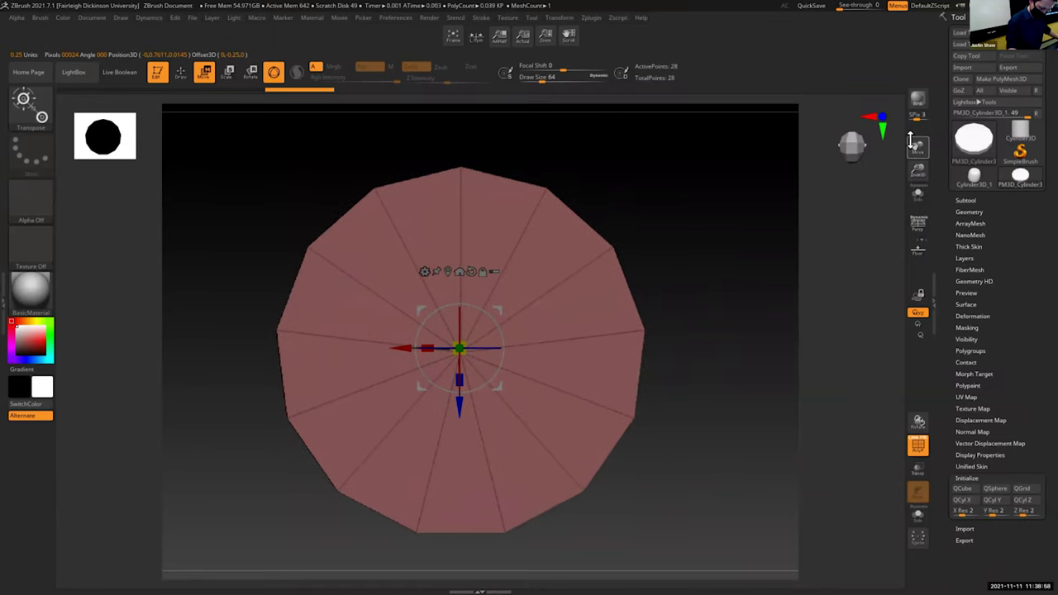
Step: Unify the disc with the Deformation options
left_click(971, 476)
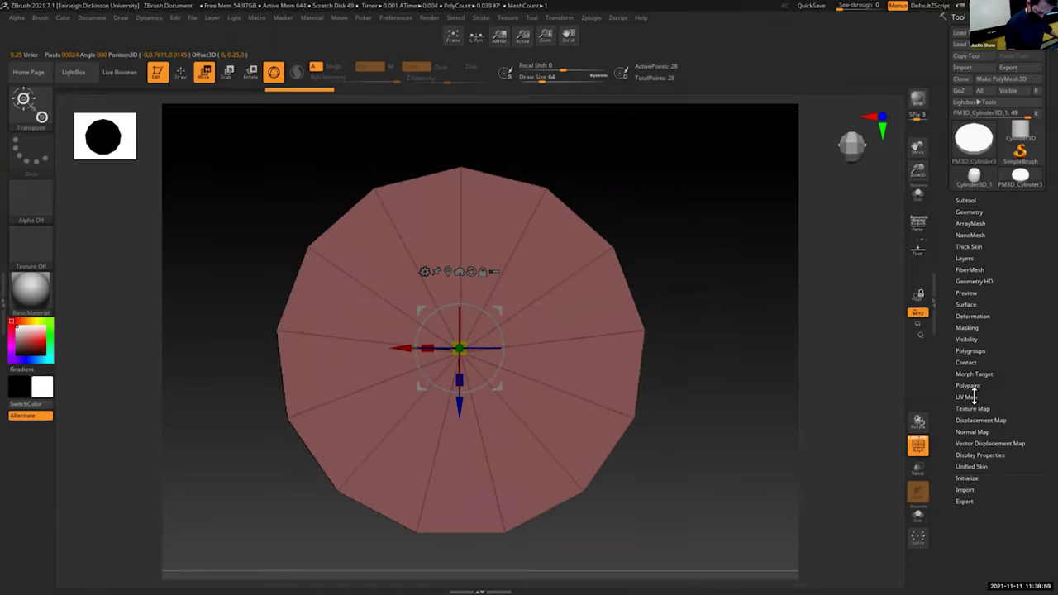
left_click(983, 295)
left_click_drag(897, 425, 663, 329)
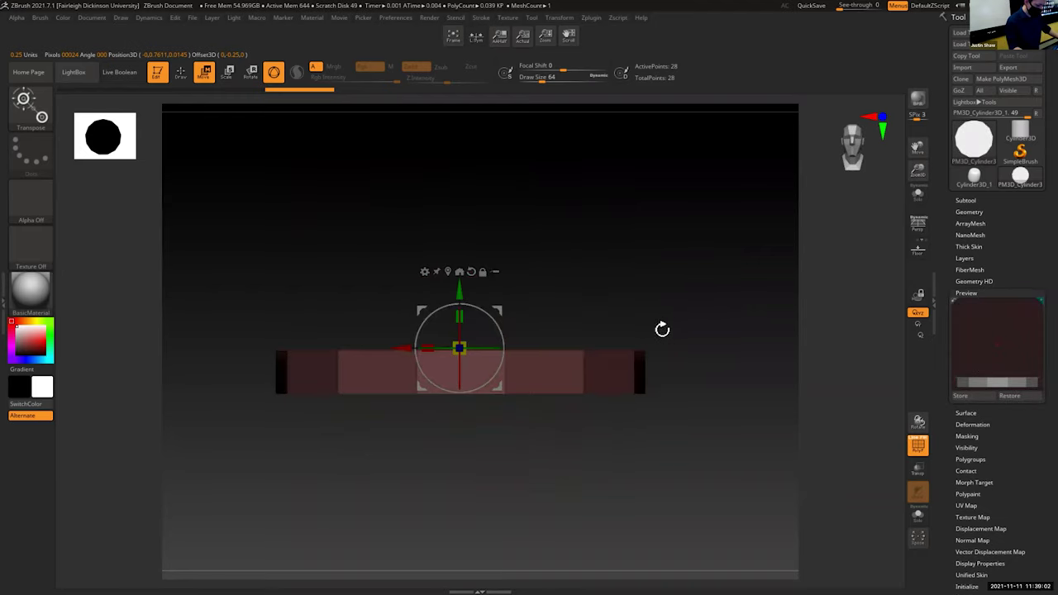
left_click_drag(461, 298, 461, 298)
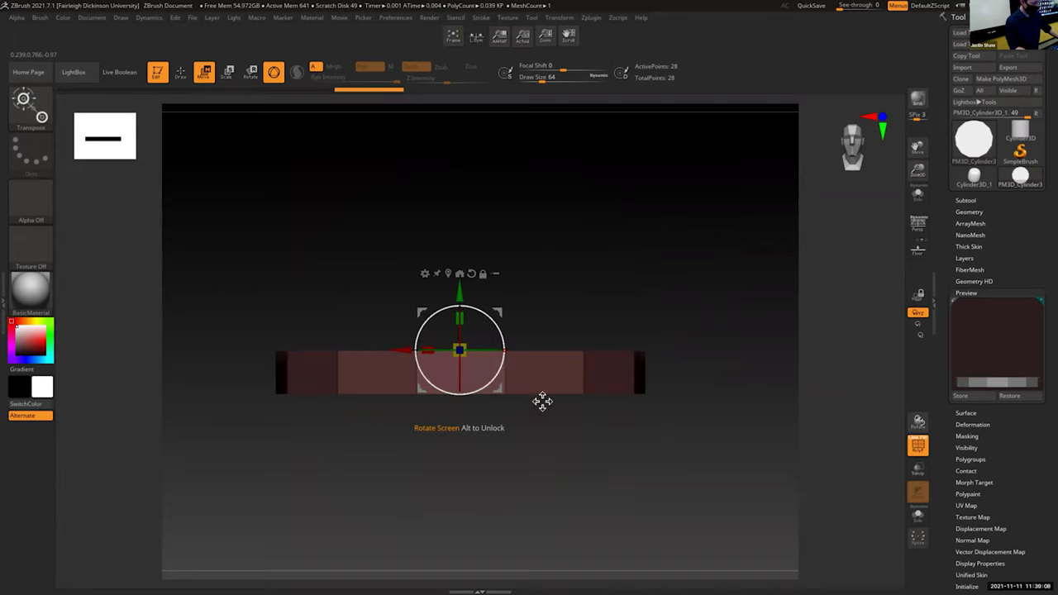
left_click(993, 288)
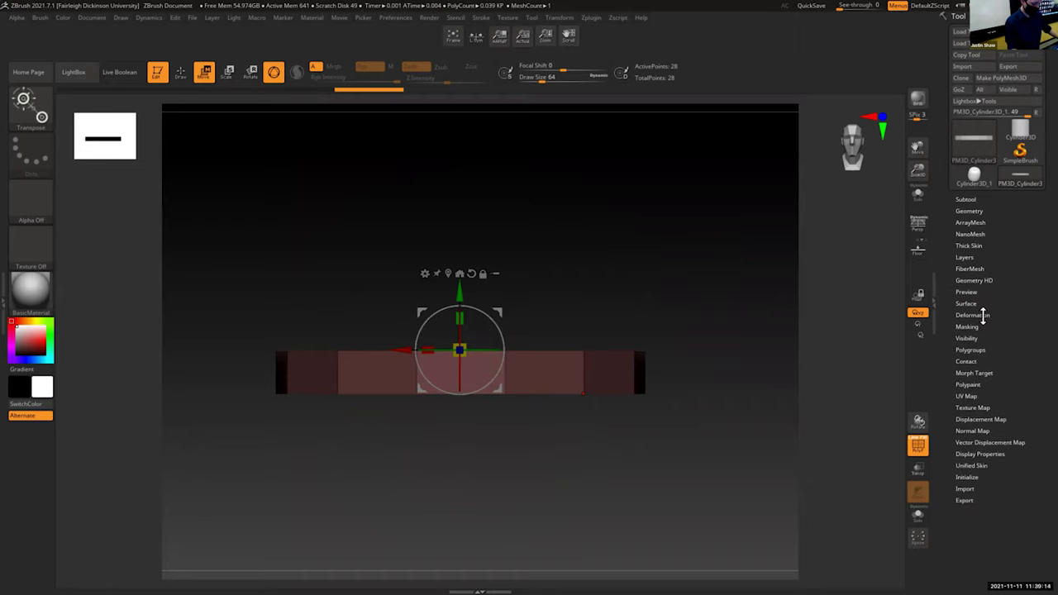
left_click(981, 314)
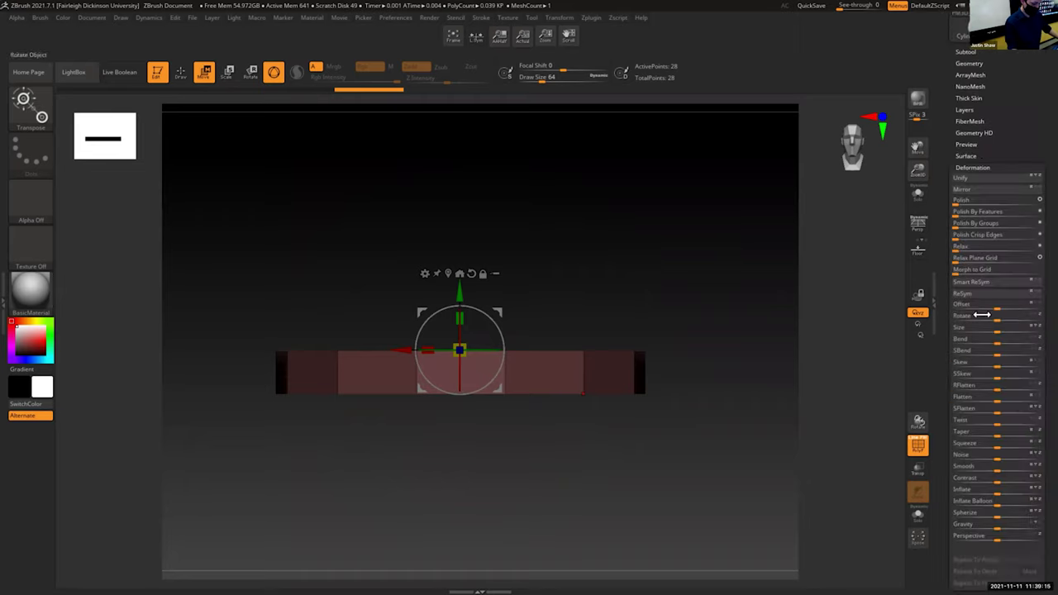
left_click(982, 180)
left_click(985, 165)
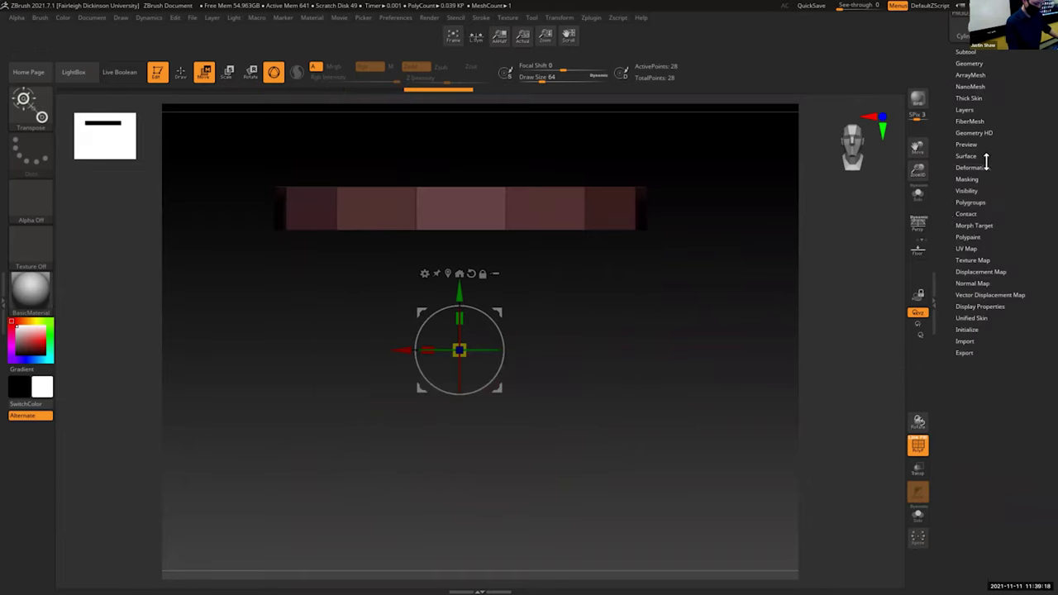
Step: Show the floor grid under the disc
left_click(967, 145)
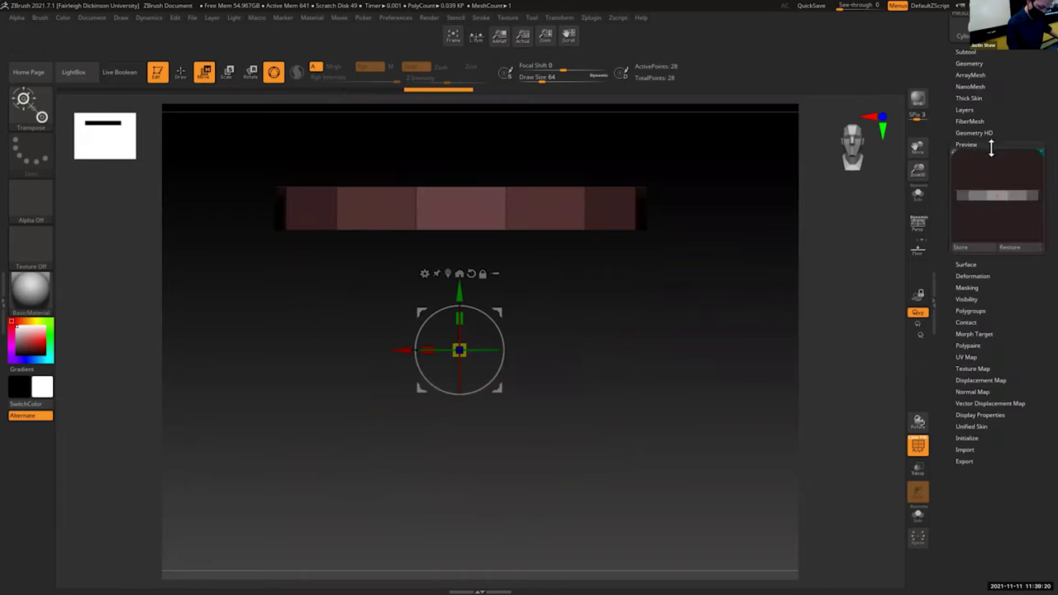
left_click(918, 250)
left_click_drag(758, 307, 759, 380)
left_click_drag(919, 175, 930, 210)
left_click_drag(719, 321, 718, 417)
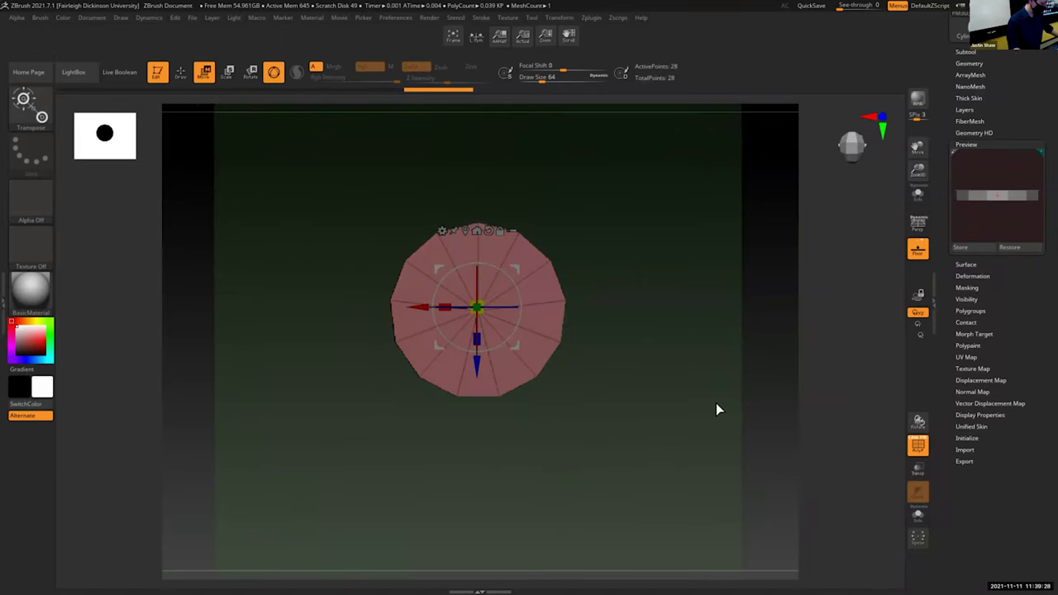
Step: Mask the lower part of the unified disc and center the gizmo on its unmasked top face
key("q")
left_click_drag(920, 184, 920, 261)
left_click_drag(725, 346, 725, 305)
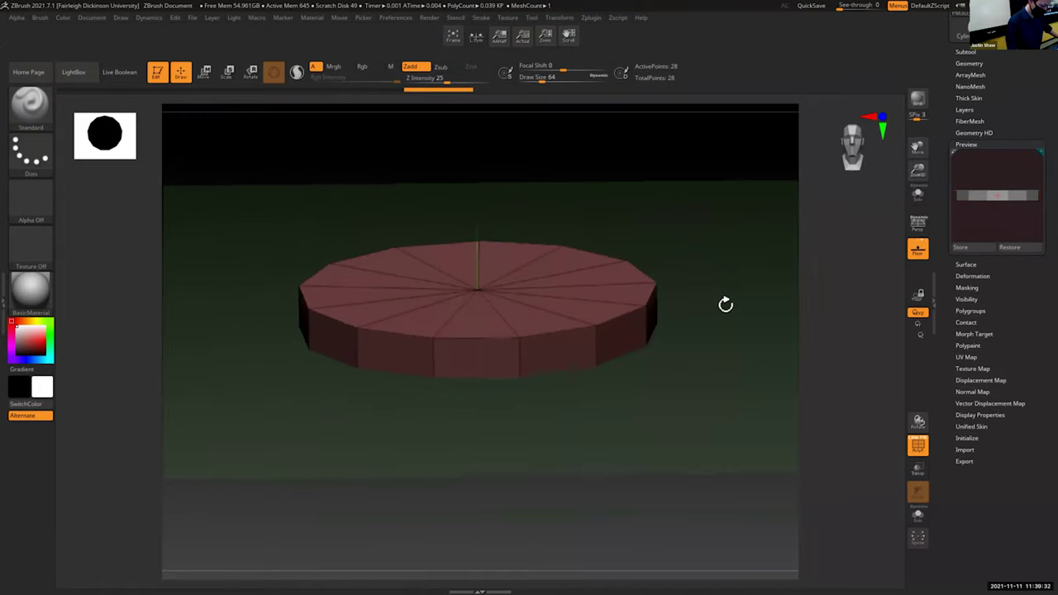
left_click_drag(917, 171, 918, 198)
mouse_move(748, 355)
left_mouse_down("alt")
mouse_move(744, 404)
mouse_move(749, 376)
left_mouse_up("alt")
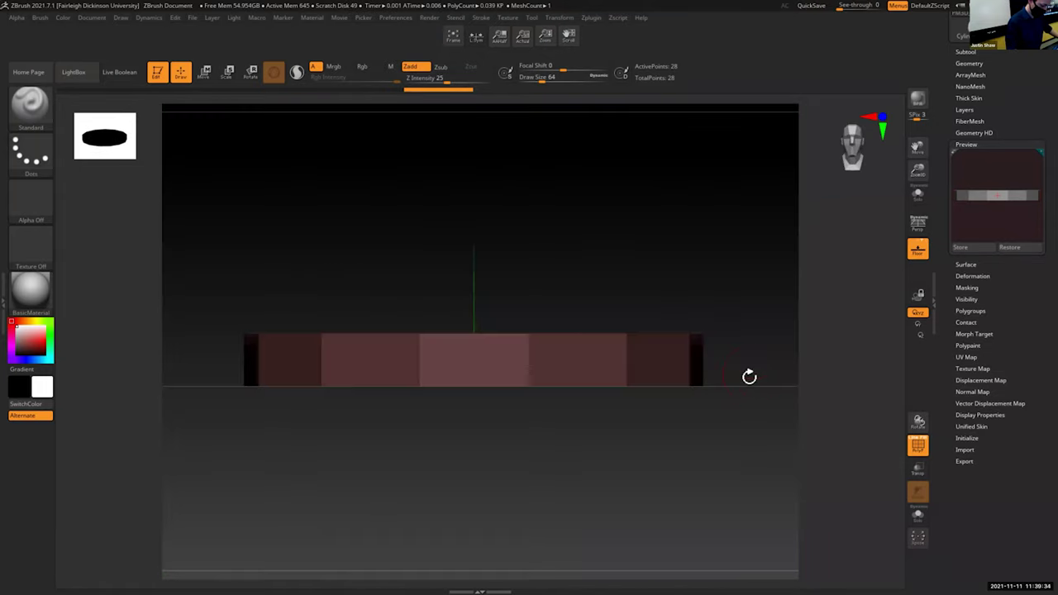
left_click_drag(224, 501, 732, 376, "ctrl")
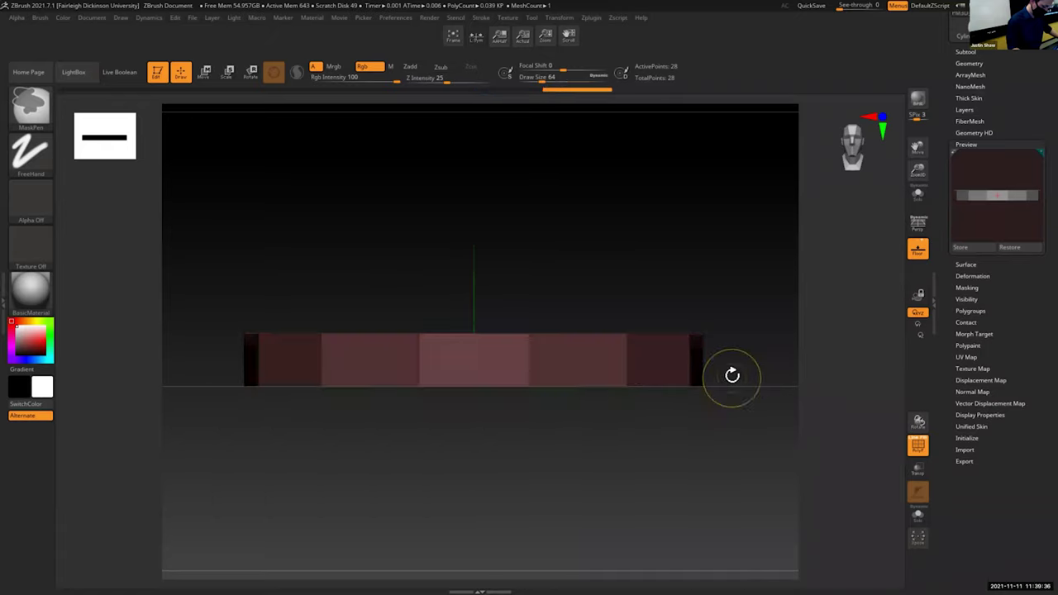
key("w")
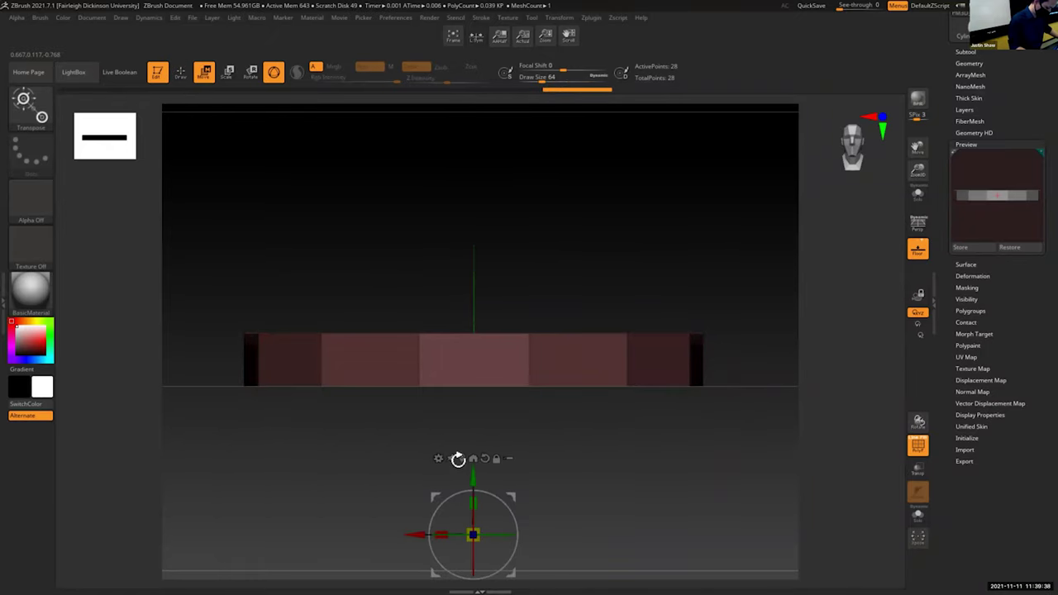
left_click(462, 459)
Step: Scale the disc's unmasked top face slightly inward so the side wall tapers, and return to Draw mode
left_click_drag(716, 290, 713, 364)
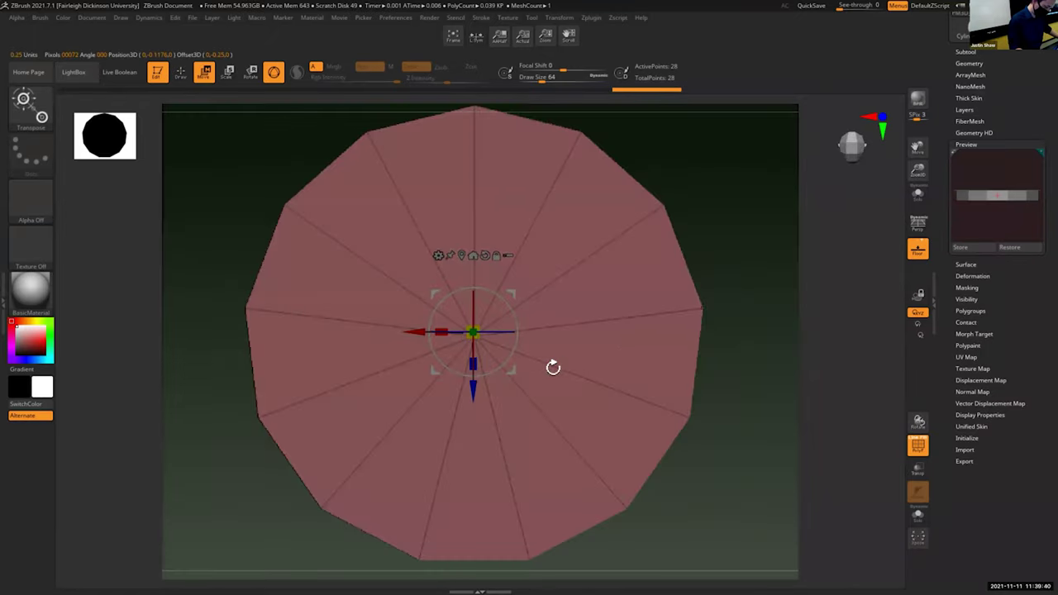
left_click_drag(470, 333, 483, 322)
left_click_drag(749, 378, 720, 367)
mouse_move(475, 279)
left_mouse_down()
mouse_move(477, 298)
mouse_move(483, 291)
left_mouse_up()
mouse_move(746, 308)
left_mouse_down()
mouse_move(748, 375)
mouse_move(725, 364)
left_mouse_up()
key("q")
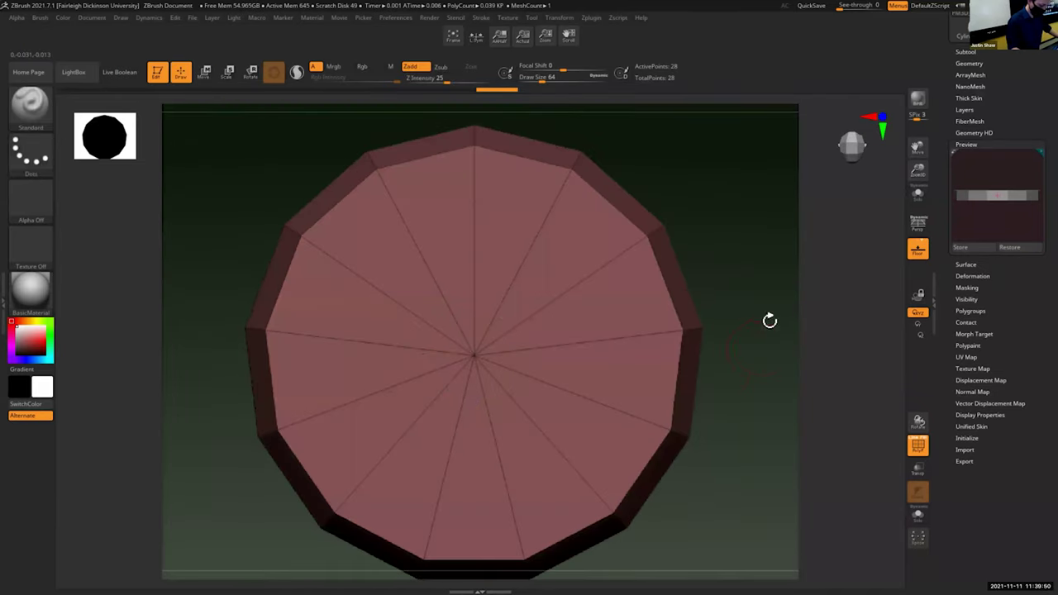
Step: Duplicate the tapered disc subtool and rename the copy Shield LP
left_click(967, 145)
scroll(973, 174, "up", 3)
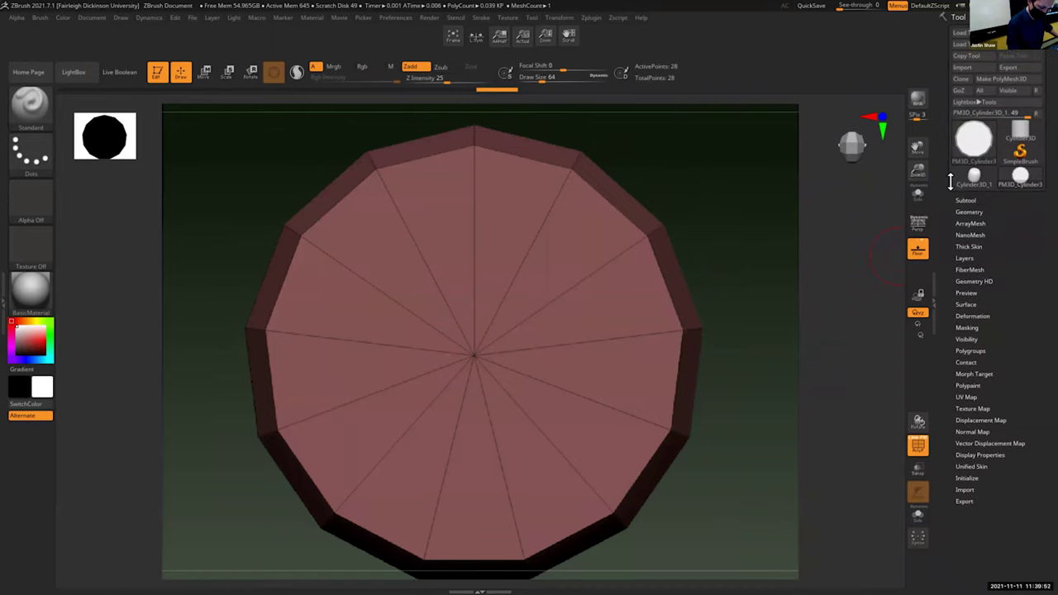
left_click(974, 200)
left_click(974, 454)
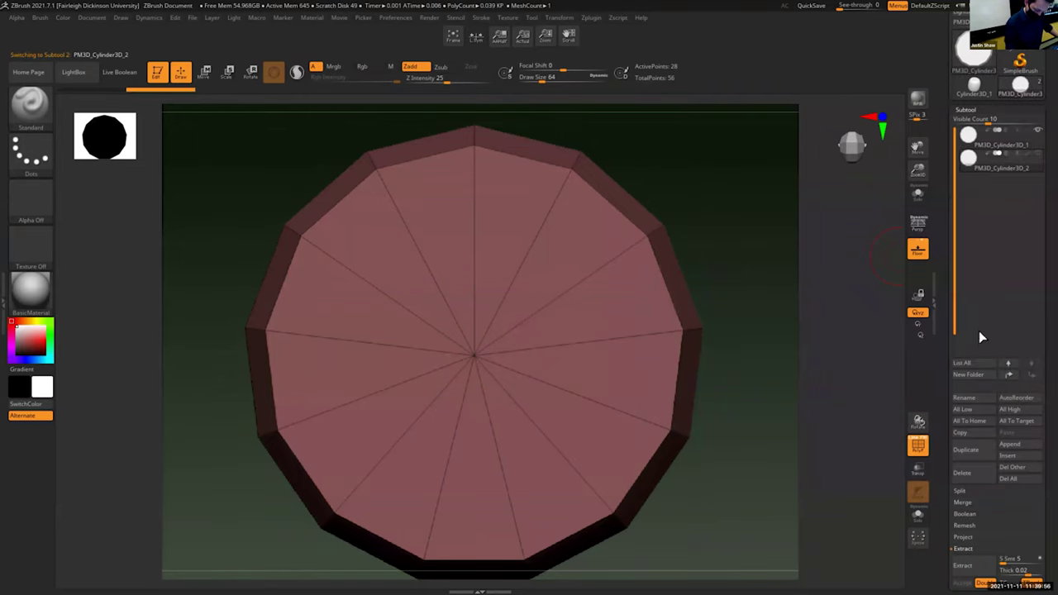
left_click(976, 398)
type("Shield LP")
key("Return")
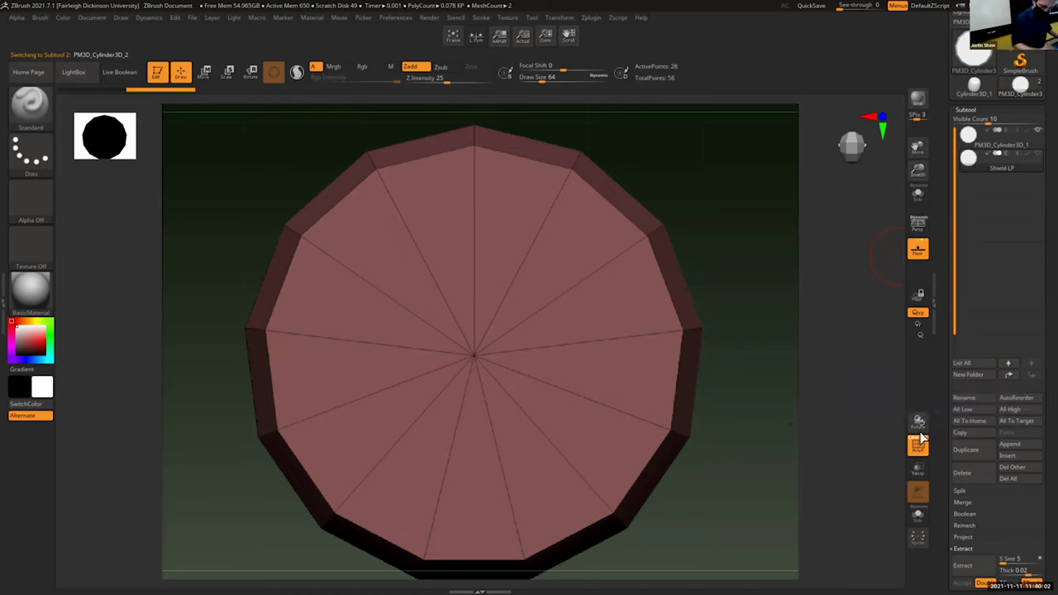
Step: Duplicate the Shield LP subtool and rename the selected original Shield HP
left_click(968, 450)
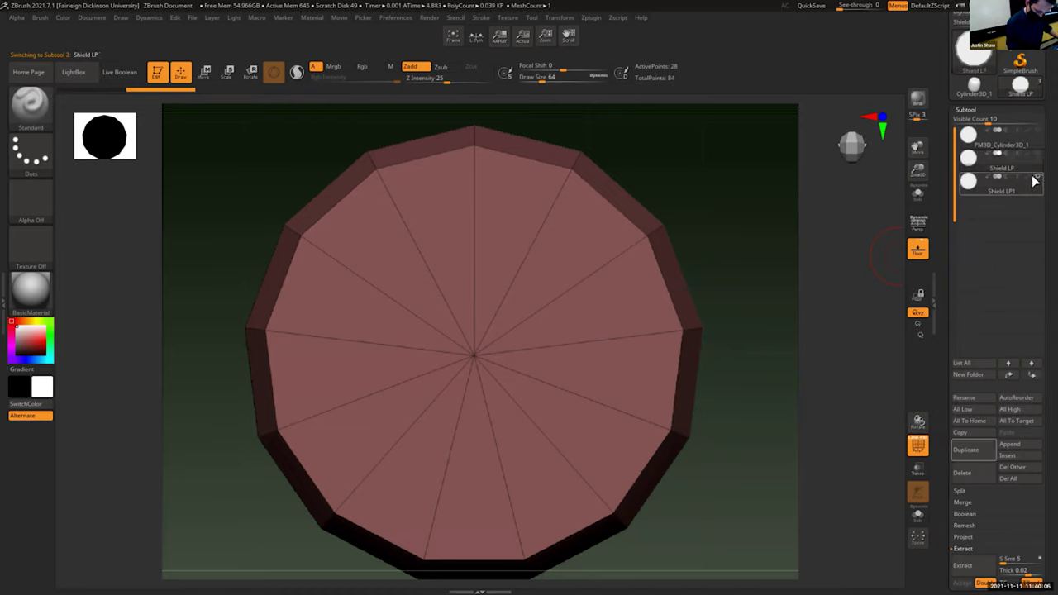
left_click(975, 398)
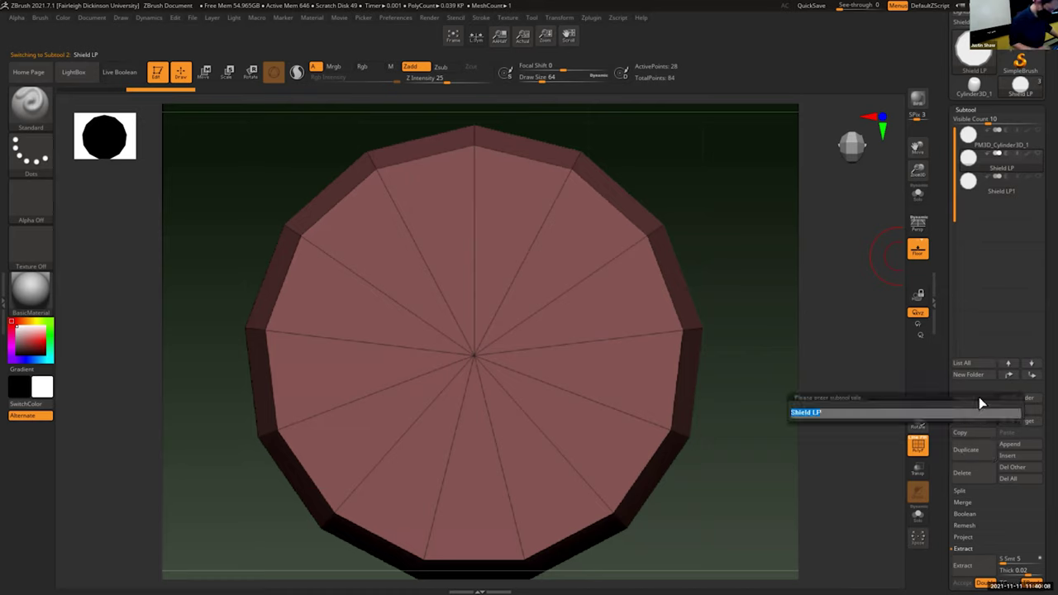
type("Shield")
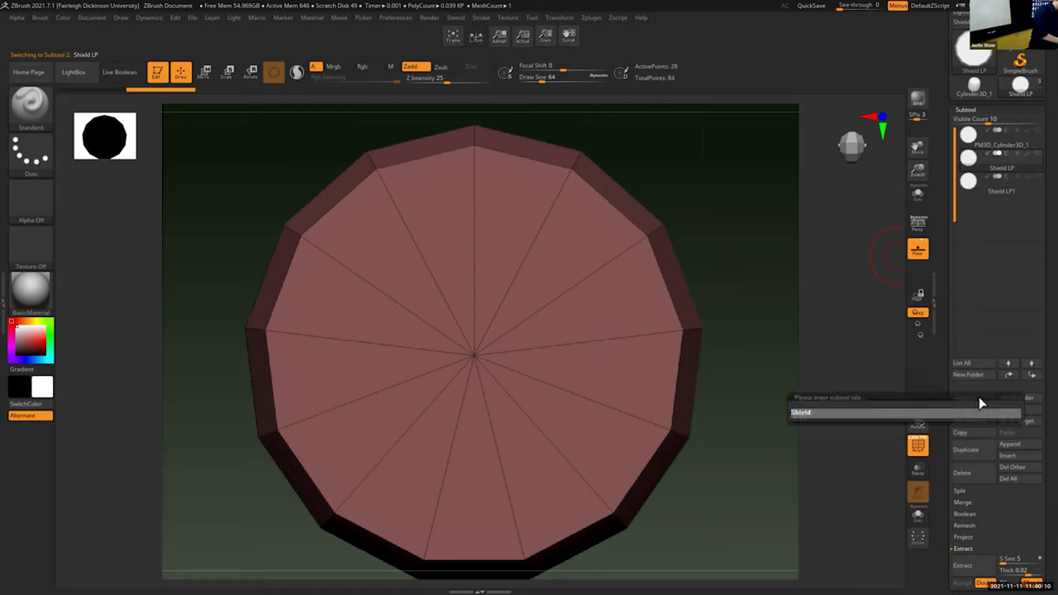
type(" HP")
key("Return")
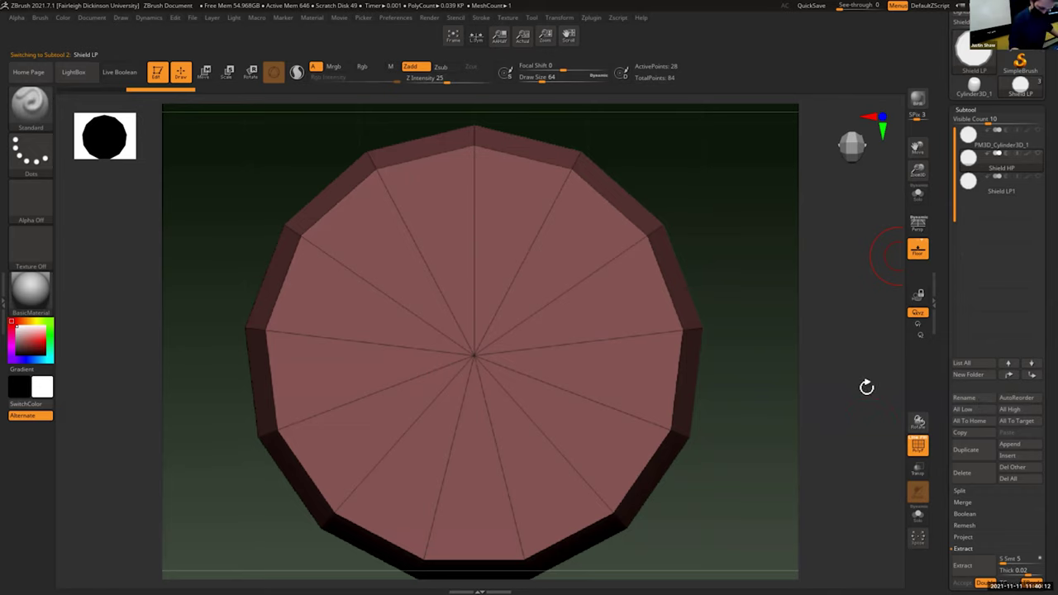
left_click_drag(846, 371, 855, 342)
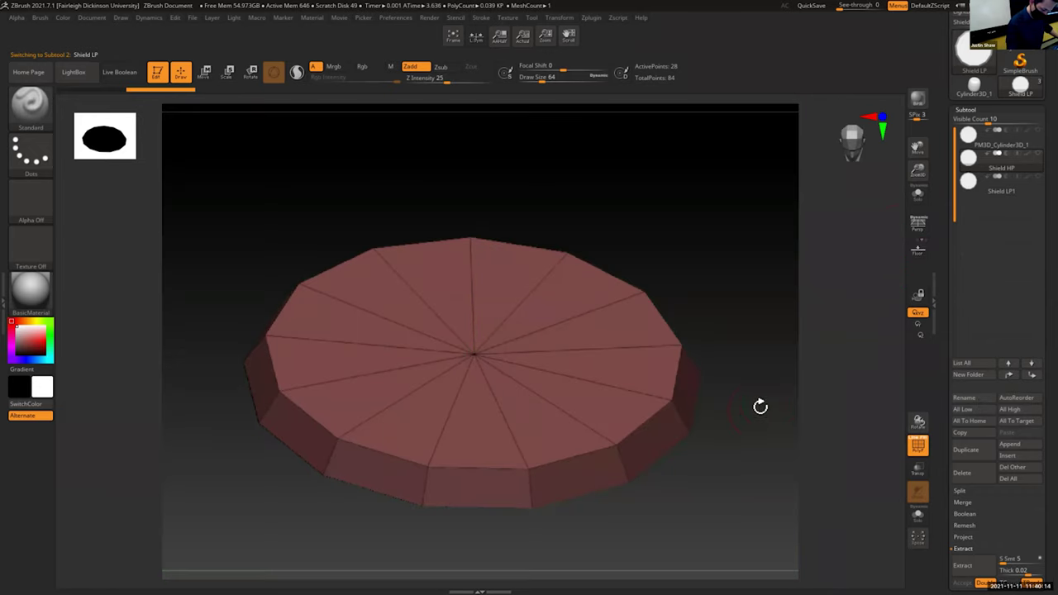
Step: Try subdividing the Shield HP mesh twice with smoothing on, compare it with and without polyframe, and undo the last division
left_click_drag(761, 406, 782, 372)
scroll(976, 248, "down", 8)
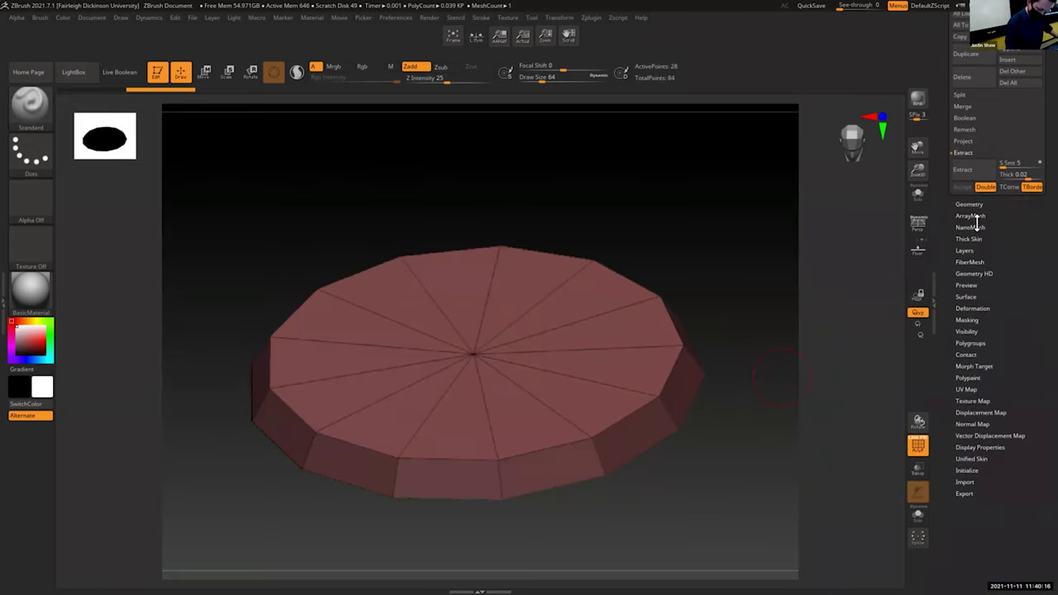
left_click(969, 204)
scroll(948, 207, "down", 5)
left_click_drag(948, 207, 948, 210)
left_click_drag(945, 121, 948, 187)
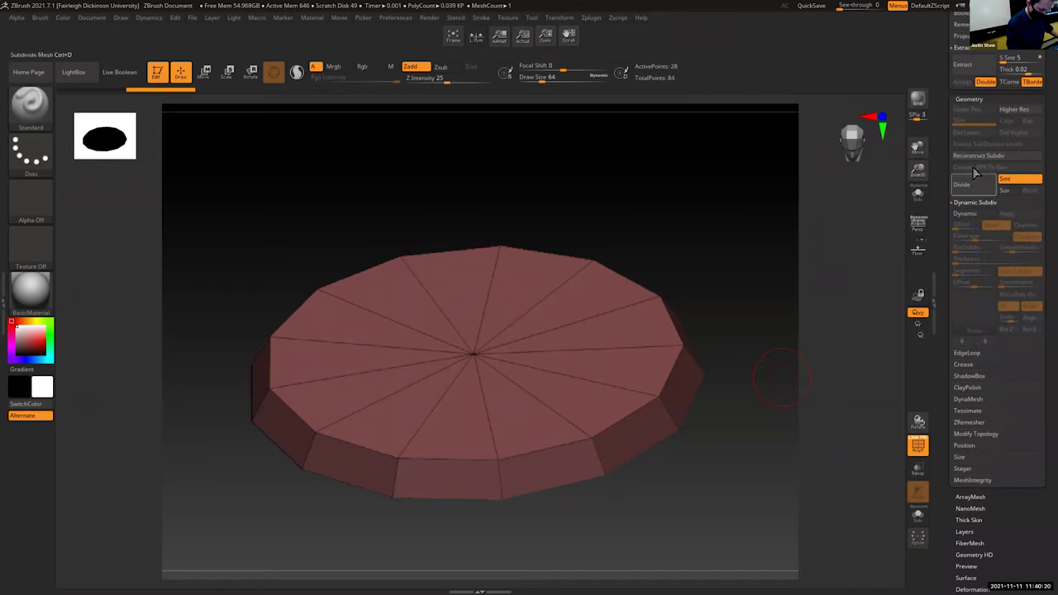
left_click(977, 186)
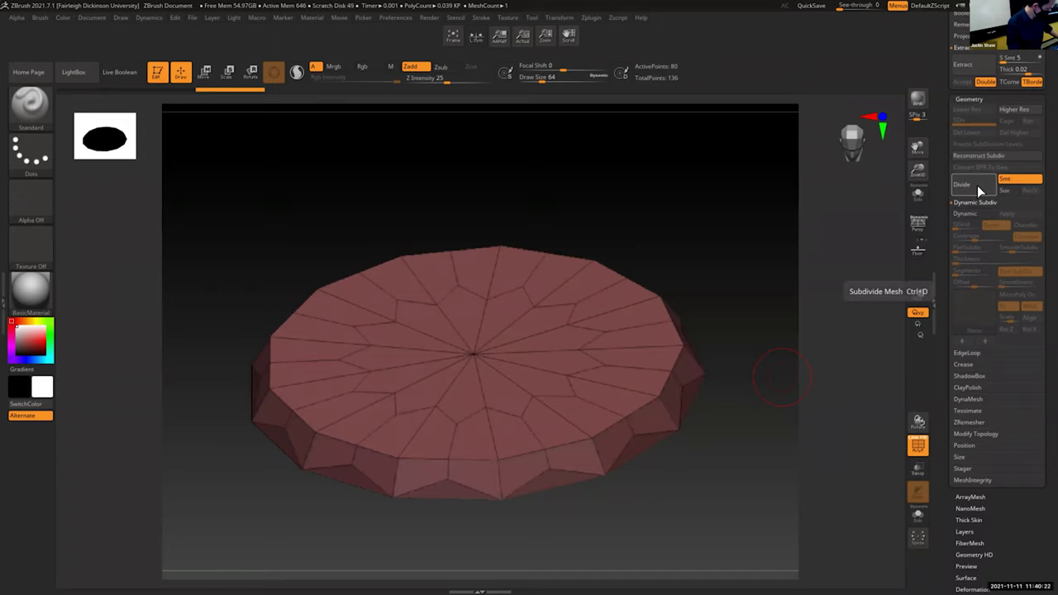
key("shift+f")
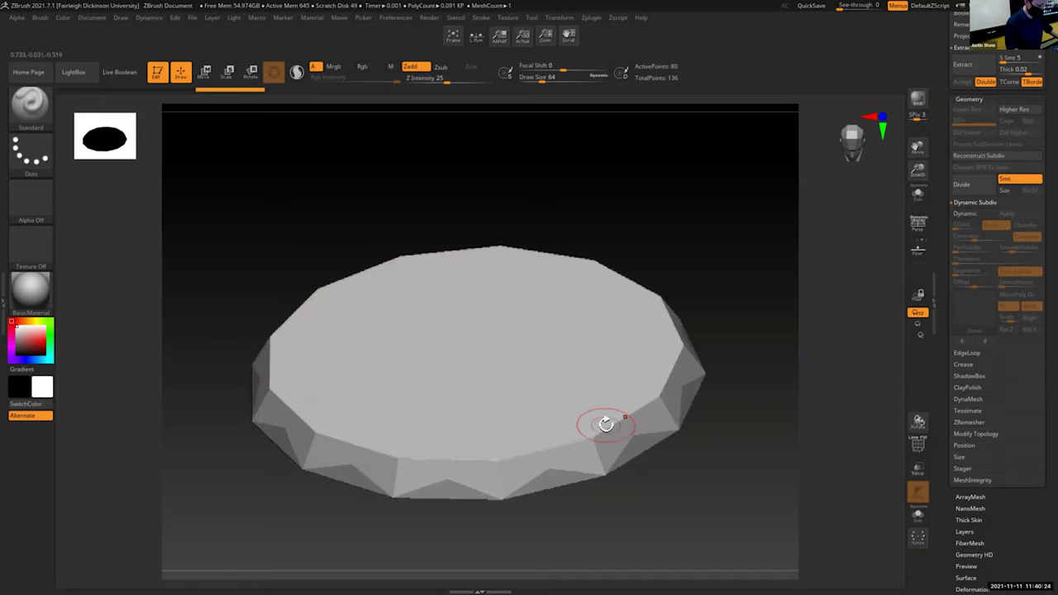
left_click(986, 188)
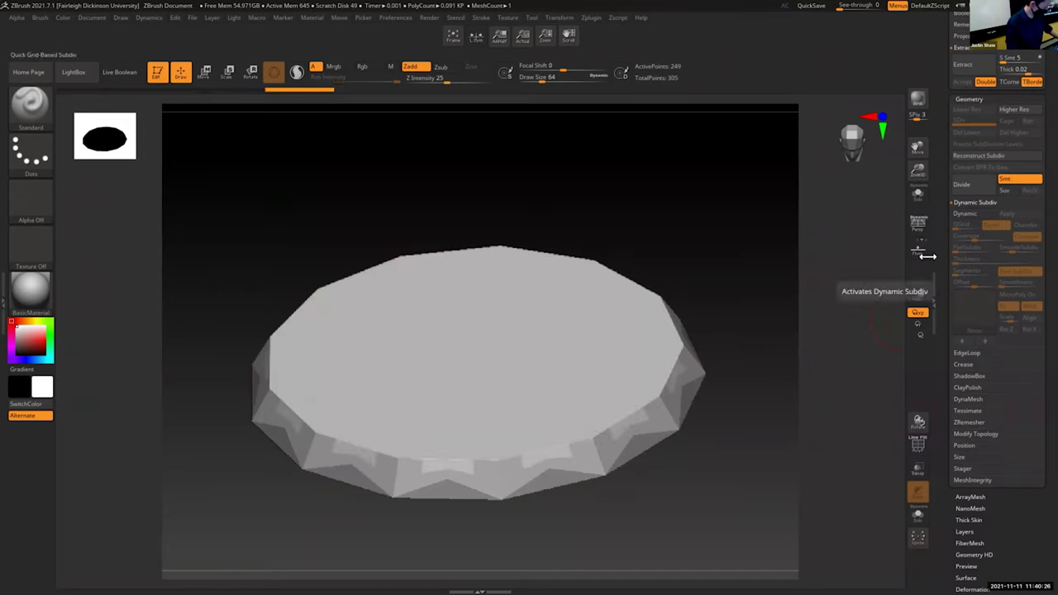
key("shift+f")
left_click_drag(739, 482, 738, 469)
key("ctrl+z")
key("ctrl+z")
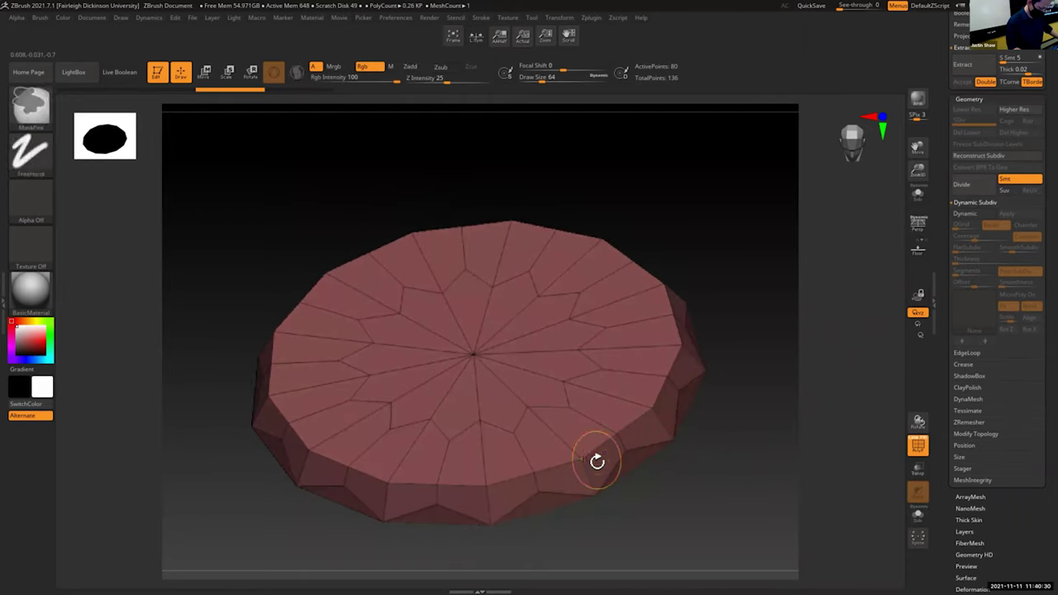
Step: Try dividing the Shield HP disc several more times, and undo all divisions back to its original low-poly mesh
left_click(977, 185)
mouse_move(774, 336)
left_mouse_down()
mouse_move(769, 354)
mouse_move(782, 342)
mouse_move(774, 325)
left_mouse_up()
left_click(973, 183)
left_click(973, 184)
left_click(973, 183)
key("ctrl+z")
key("ctrl+z")
key("ctrl+z")
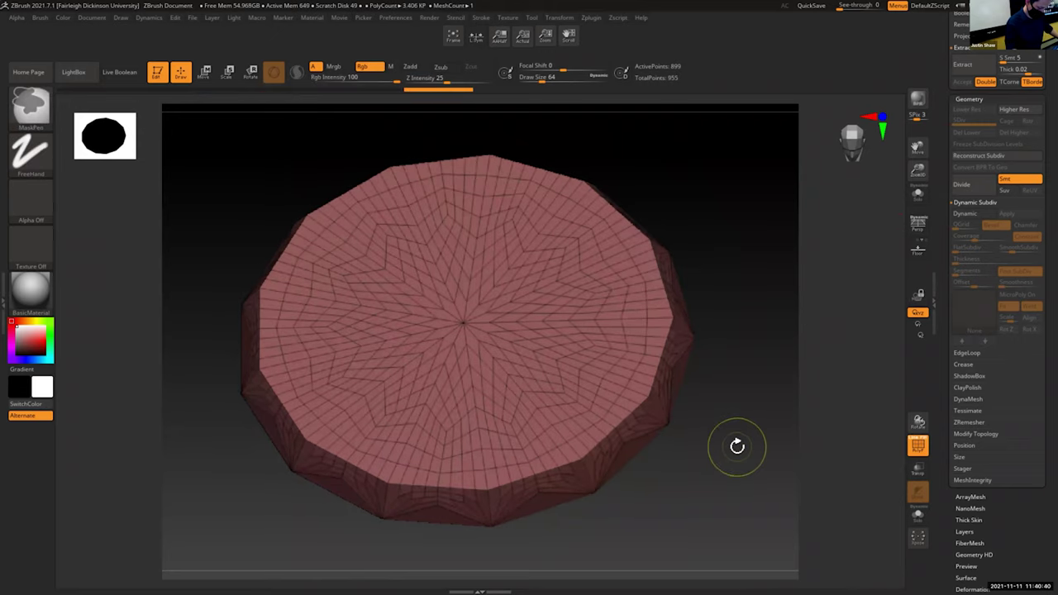
key("ctrl+z")
left_click_drag(739, 439, 738, 428)
Step: Try dividing the Shield HP mesh once, undo the division, and turn off subdivision smoothing (Smt)
left_click_drag(949, 171, 945, 306)
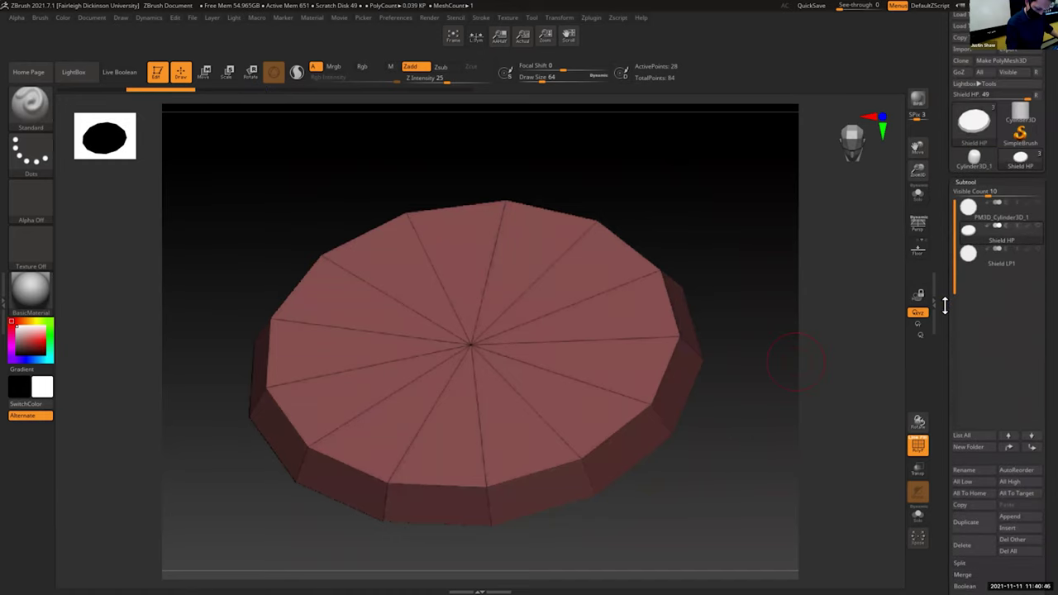
scroll(1019, 248, "down", 10)
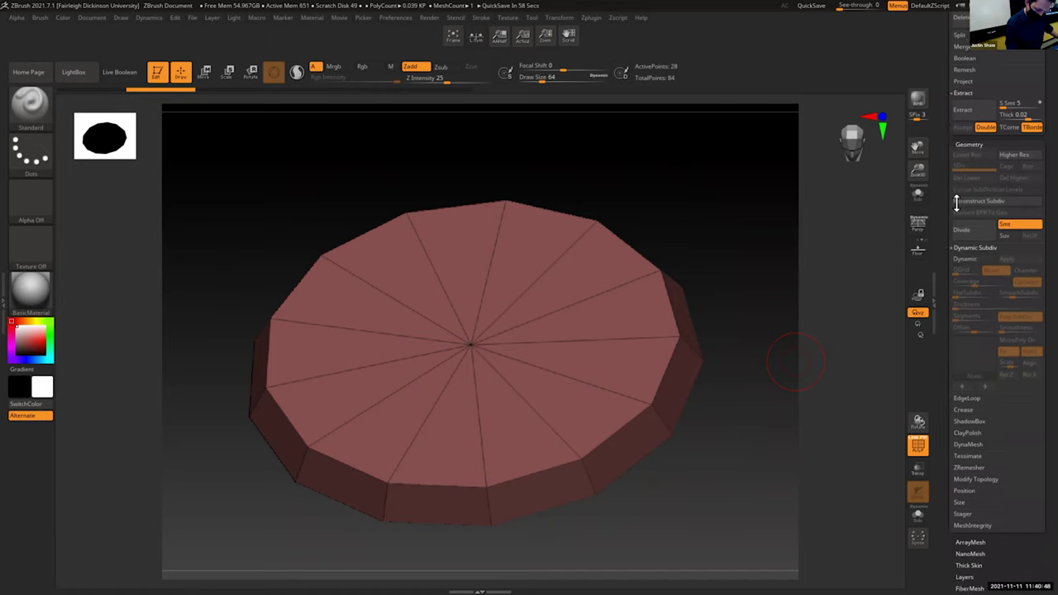
left_click(985, 223)
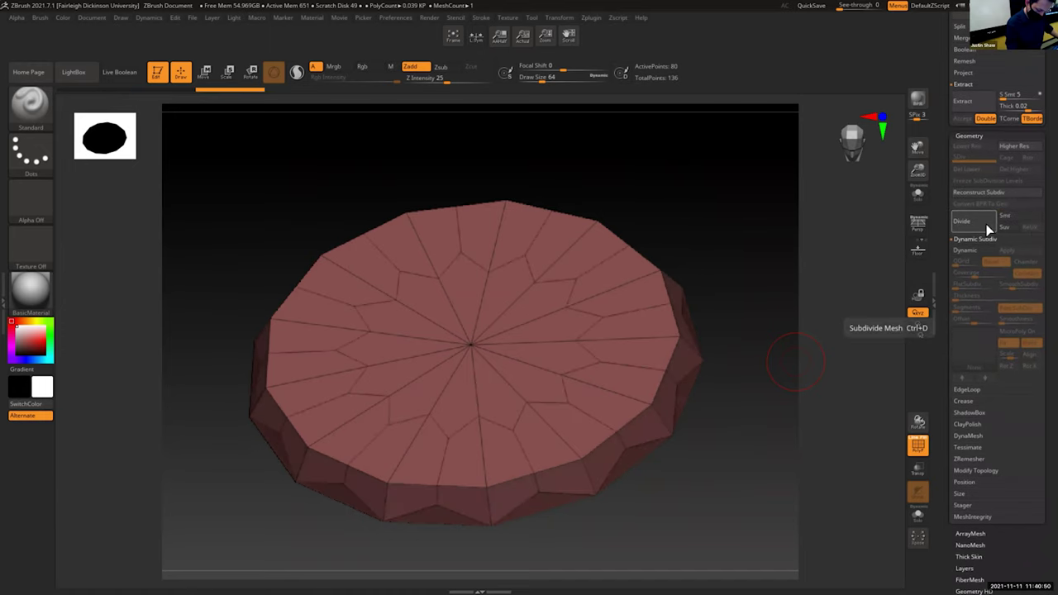
key("ctrl+z")
left_click(1010, 216)
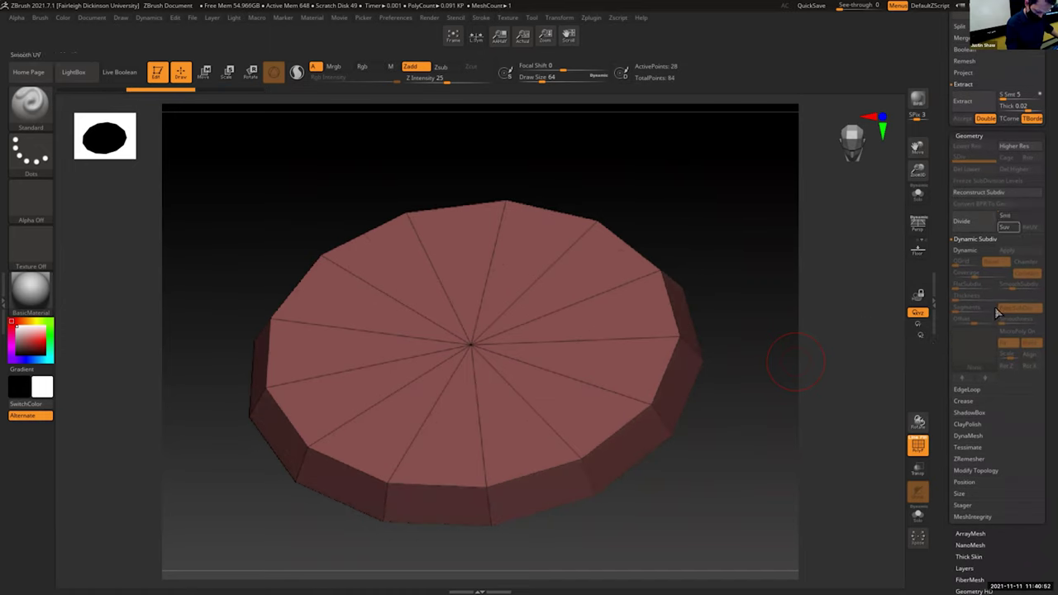
mouse_move(947, 291)
left_mouse_down()
mouse_move(947, 303)
mouse_move(950, 261)
left_mouse_up()
key("shift")
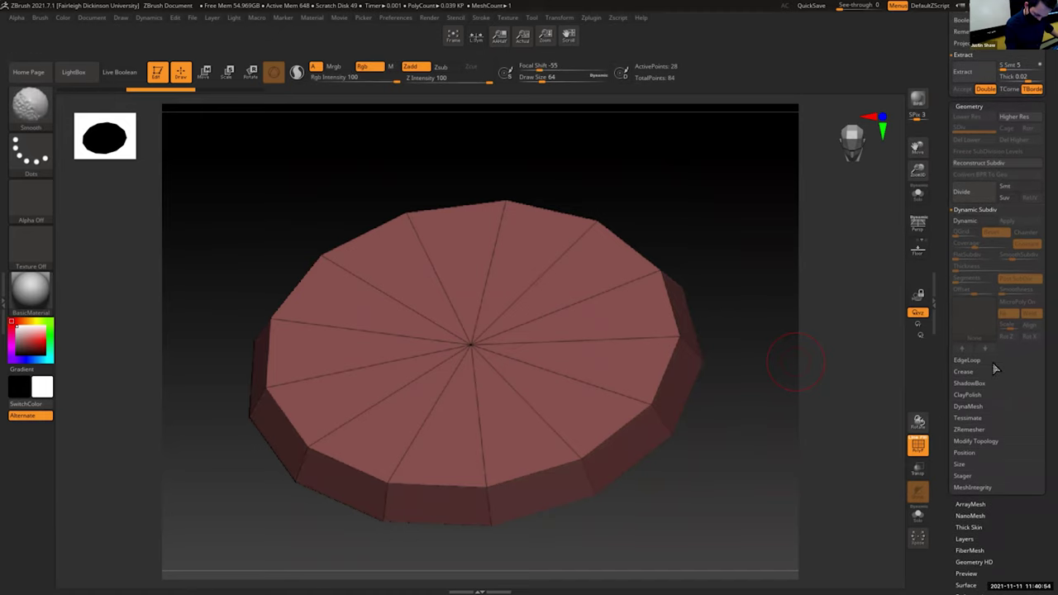
Step: Try to DynaMesh the Shield HP disc at resolution 128, and clear the mask from it
left_click(975, 210)
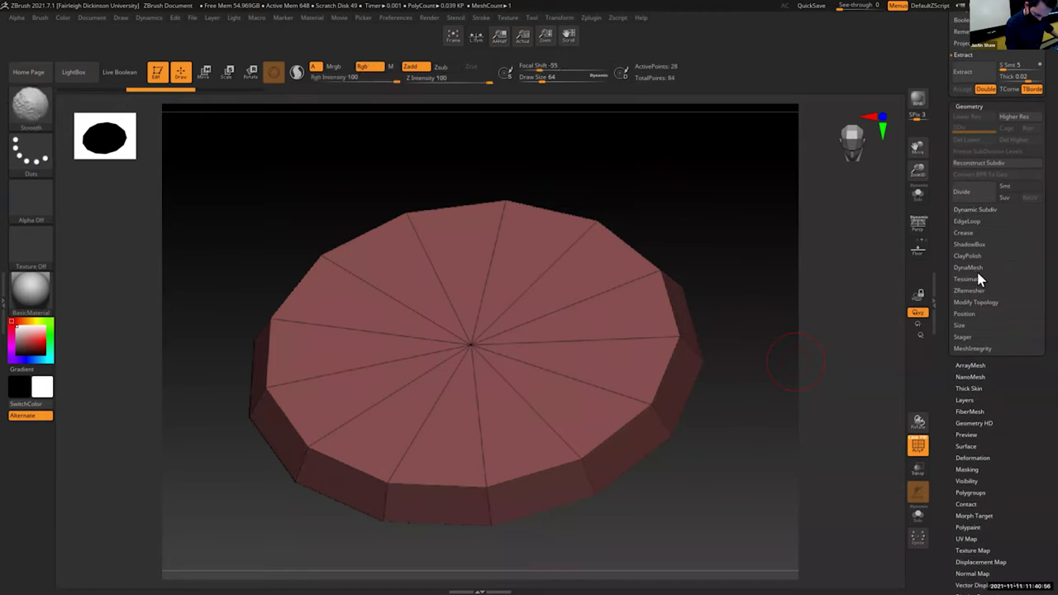
left_click(983, 267)
left_click(977, 289)
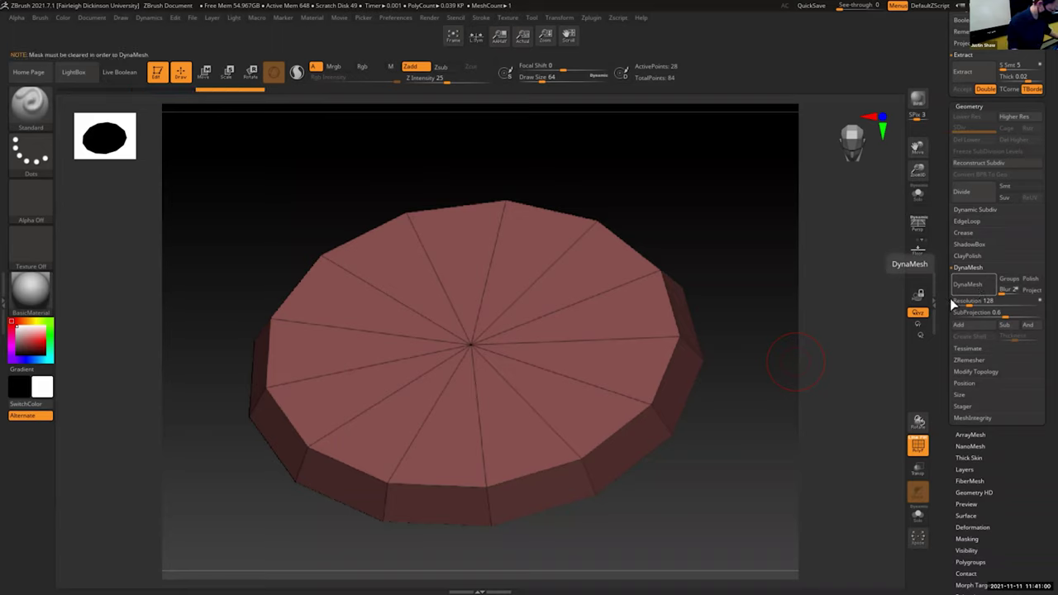
left_click(744, 447, "ctrl")
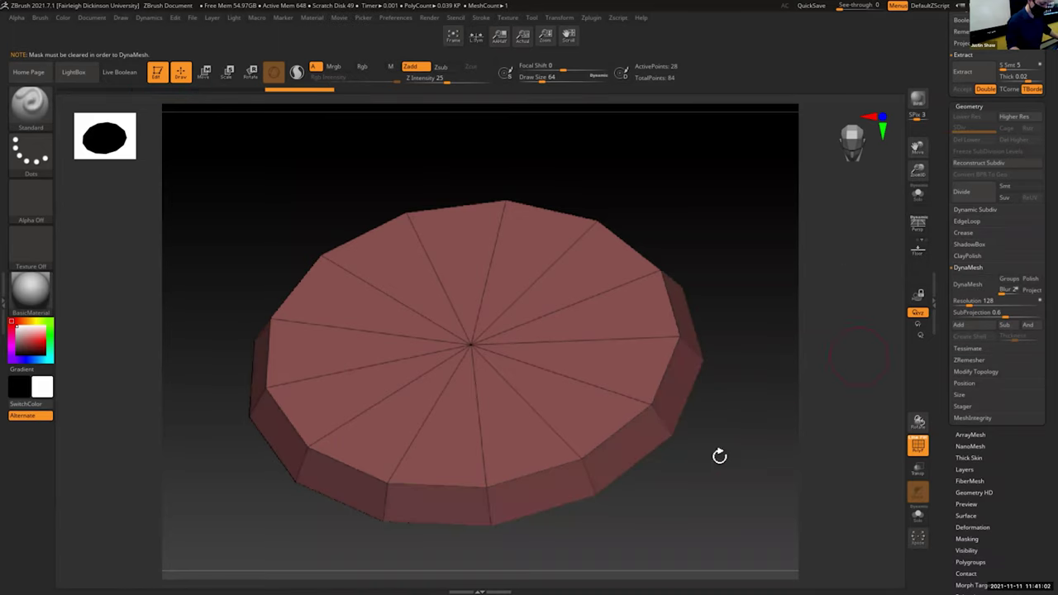
left_click(719, 463, "ctrl")
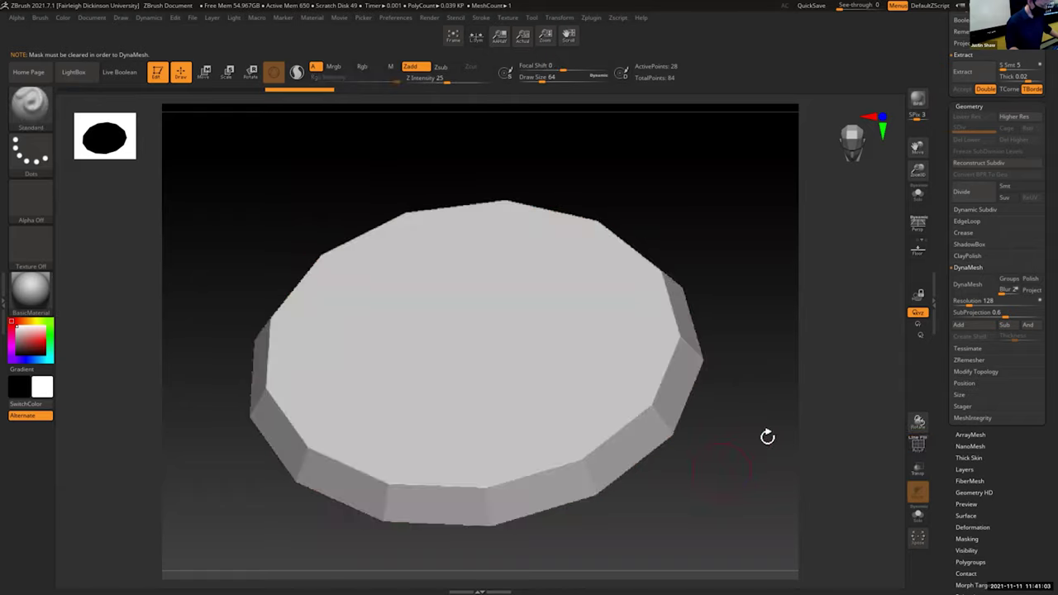
Step: Try dividing the unmasked Shield HP disc without smoothing and again with Smt on, undoing each division
left_click(976, 269)
left_click(967, 194)
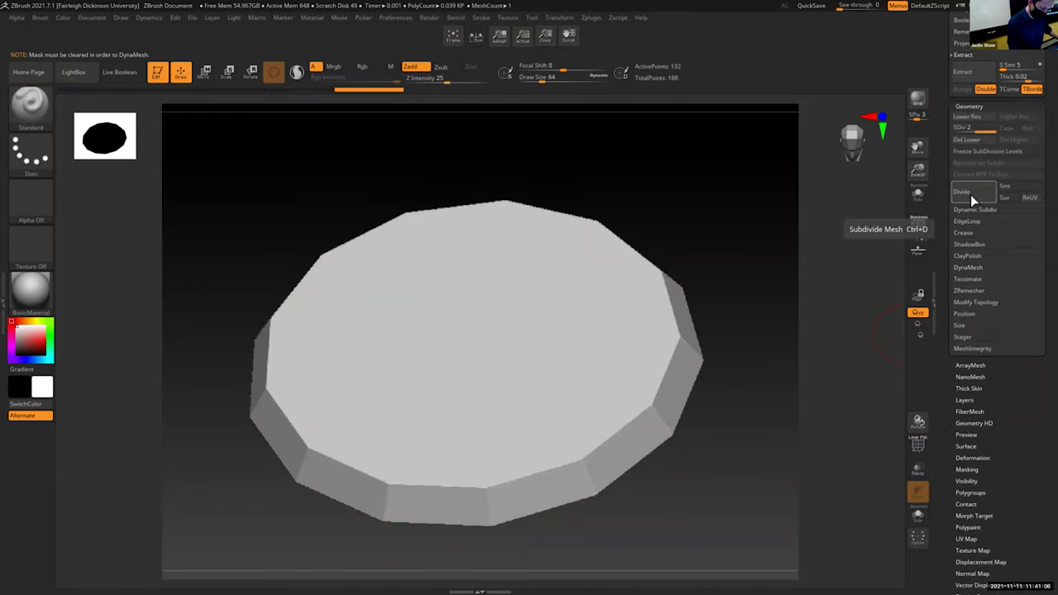
left_click(1019, 186)
left_click(981, 192)
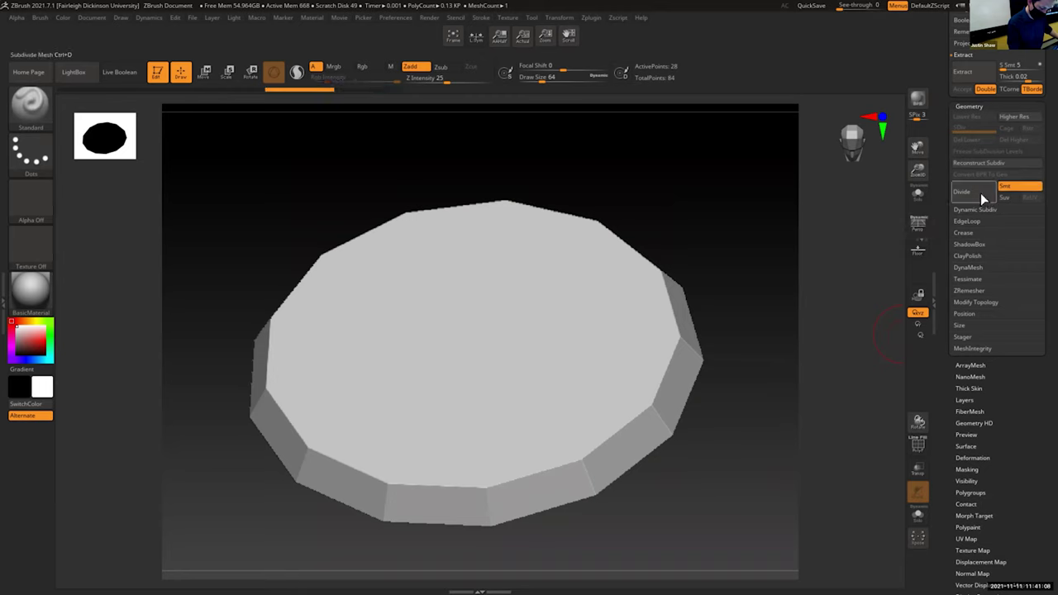
left_click_drag(747, 435, 751, 406)
key("shift+f")
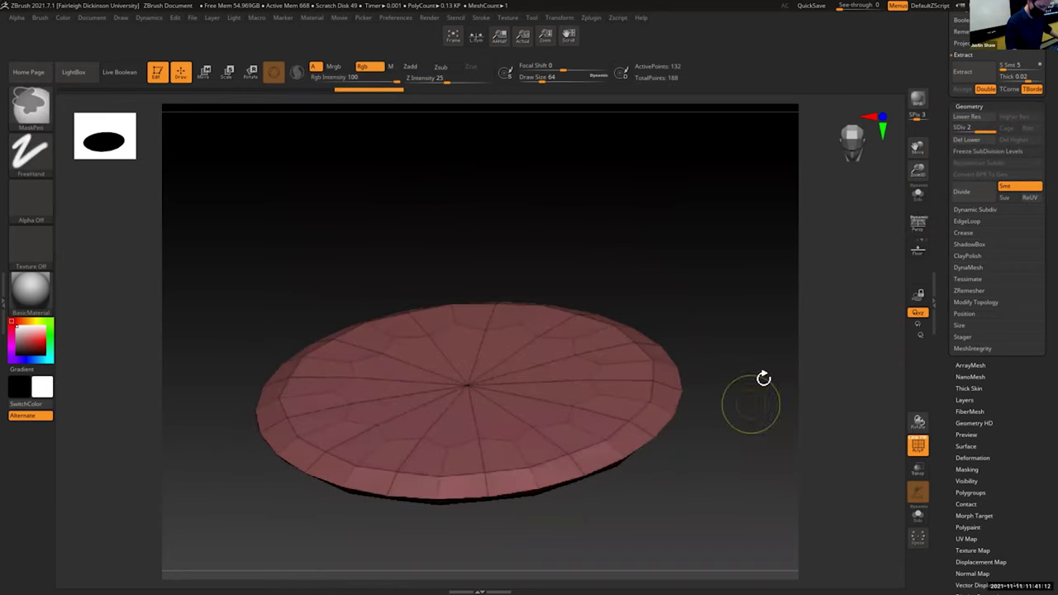
key("shift+d")
Step: Switch to the ZModeler brush and set its edge action to Insert with the Single EdgeLoop target
left_click_drag(918, 172, 918, 215)
left_click_drag(918, 149, 953, 106)
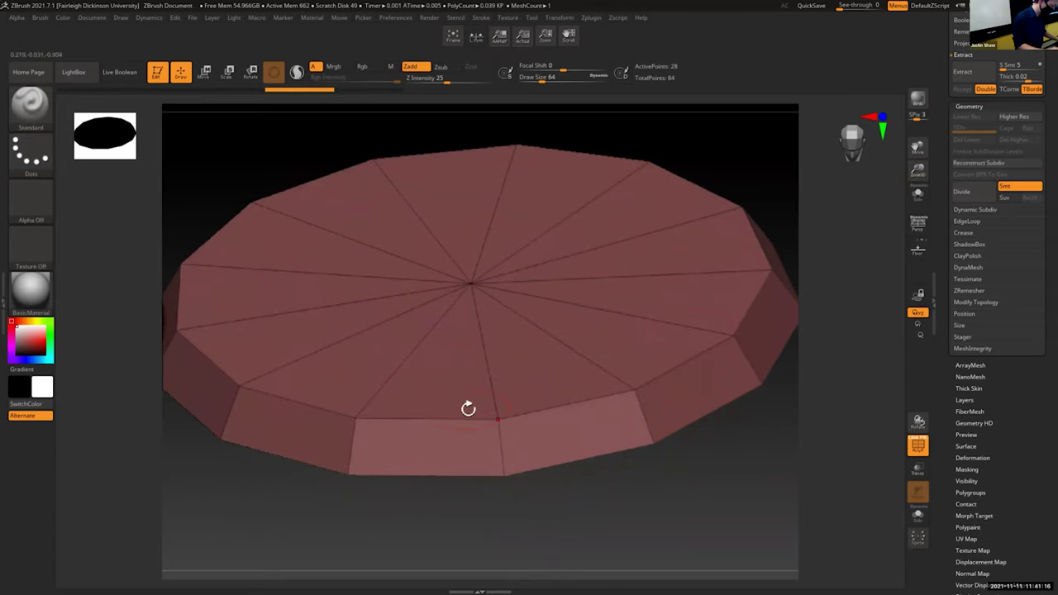
key("b")
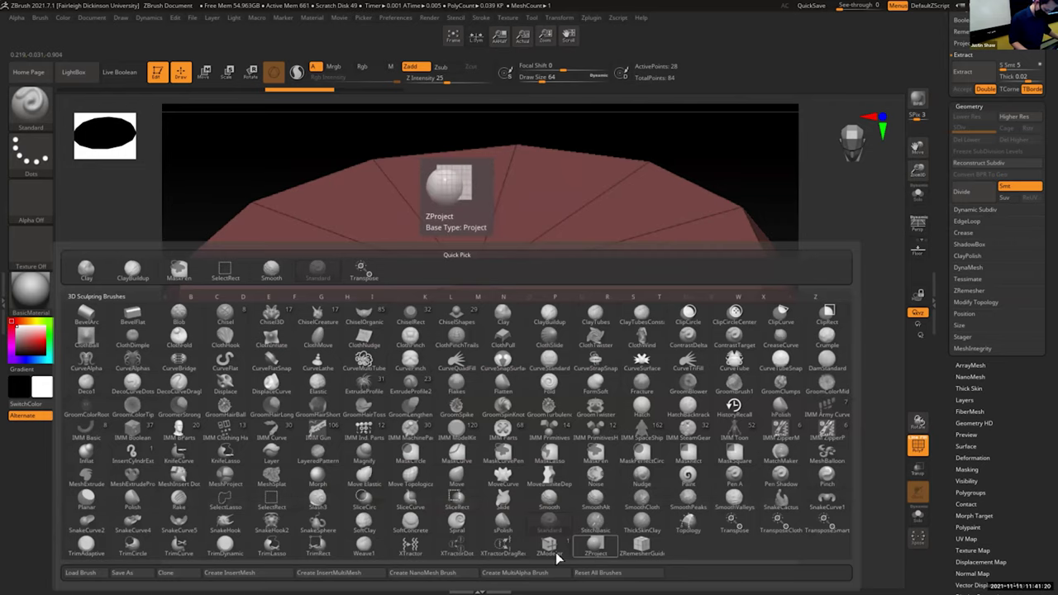
key("z")
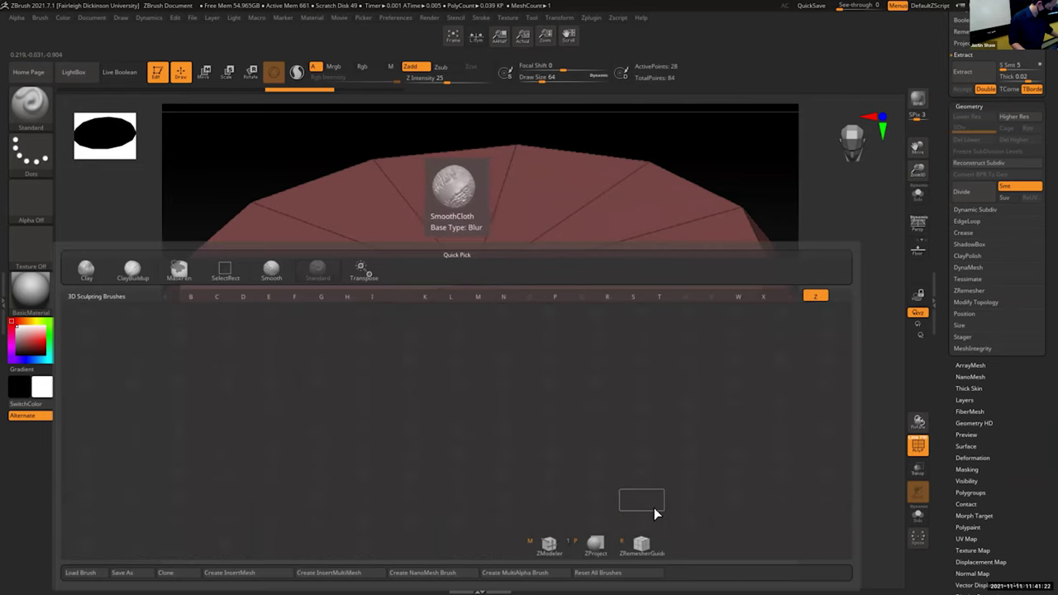
left_click_drag(918, 171, 892, 144)
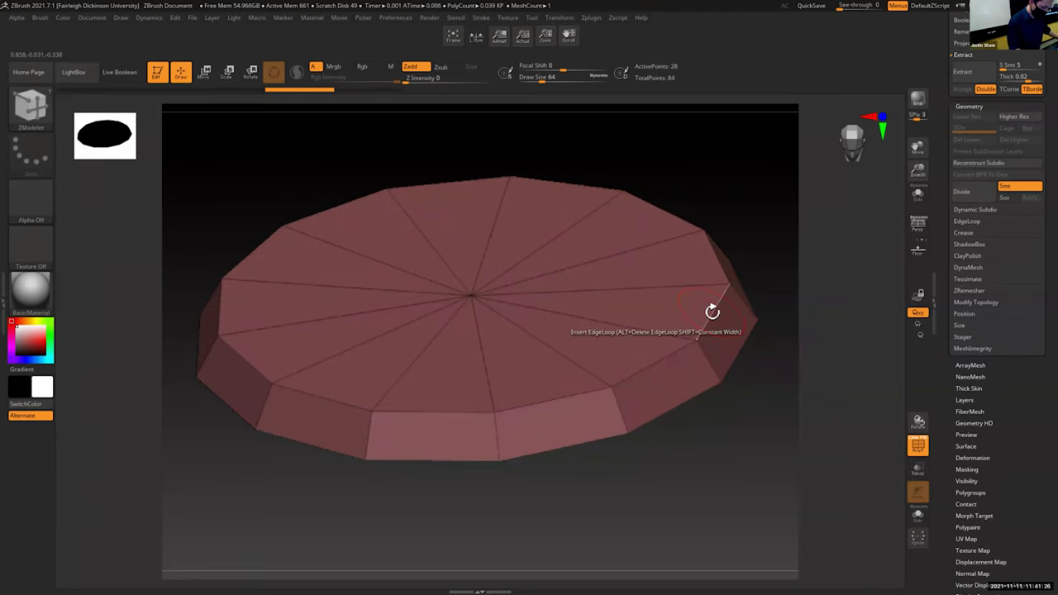
key("space")
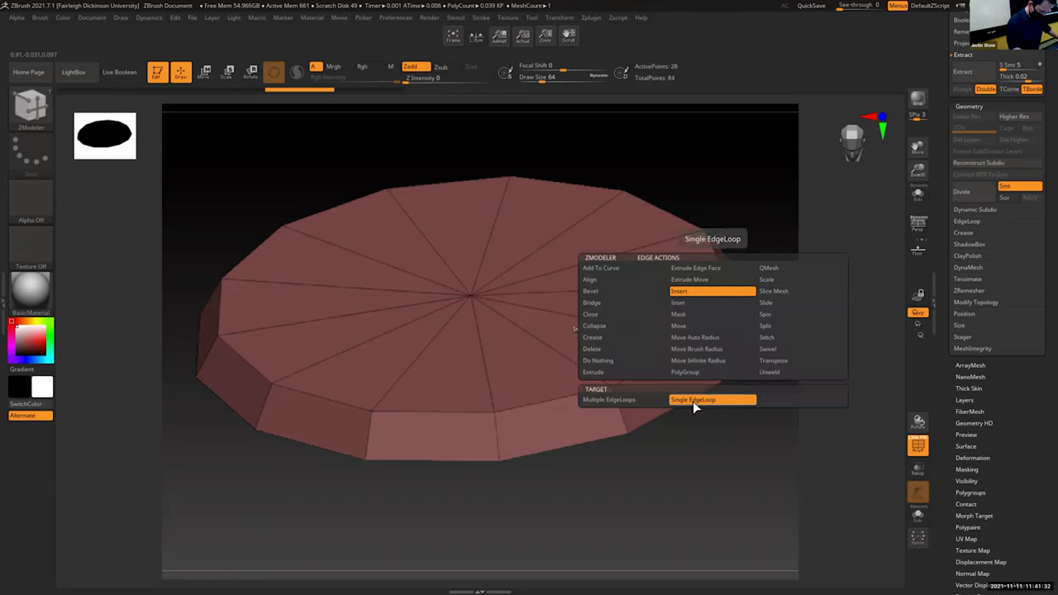
left_click(693, 401)
Step: Insert two edge loops around the disc's side wall, one just below the top rim and one just above the bottom rim
left_click(710, 323)
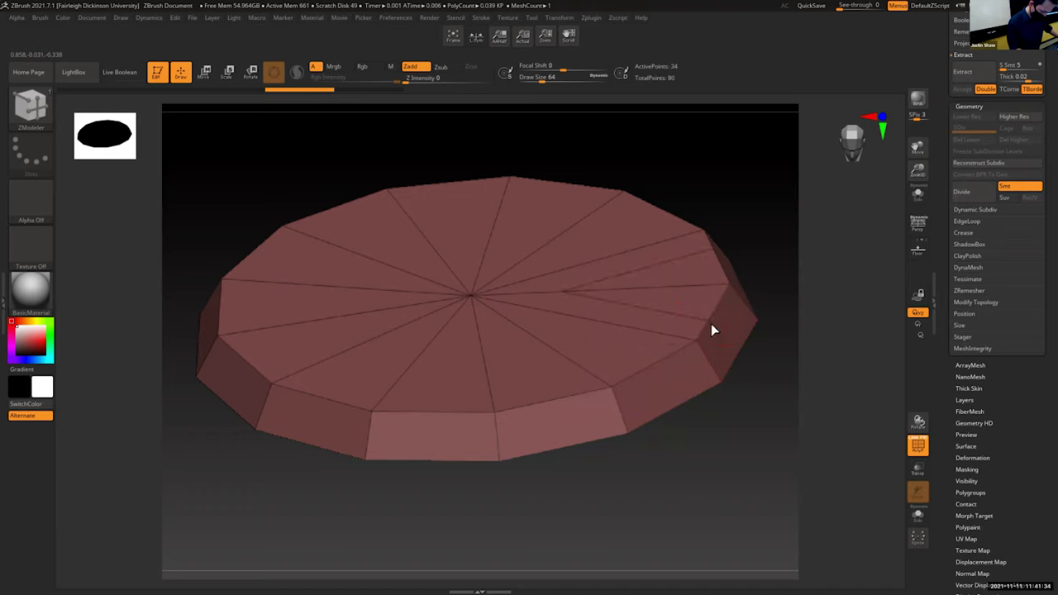
key("ctrl+z")
key("space")
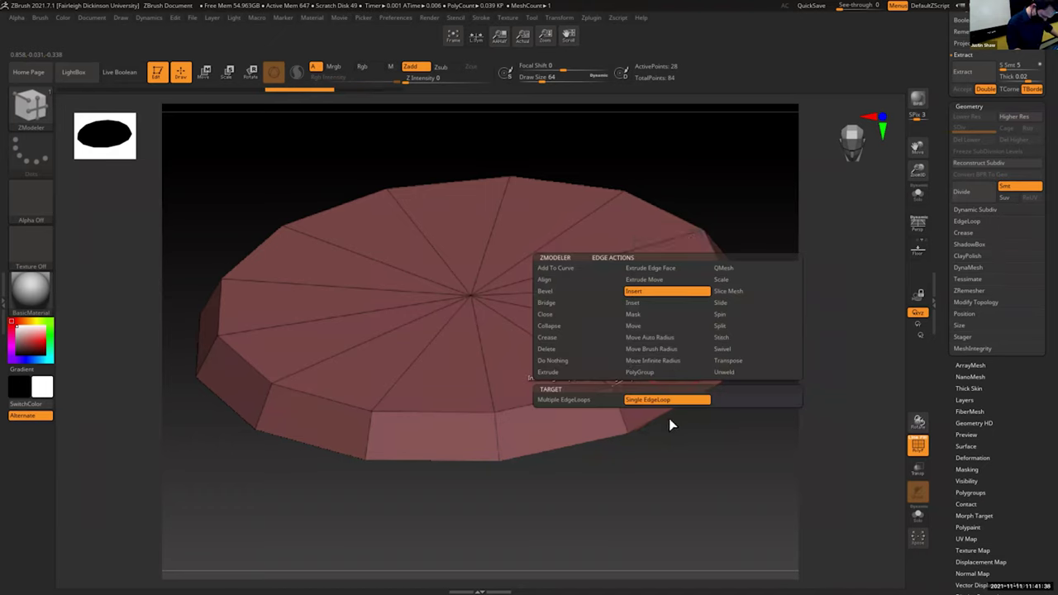
left_click_drag(620, 405, 612, 388)
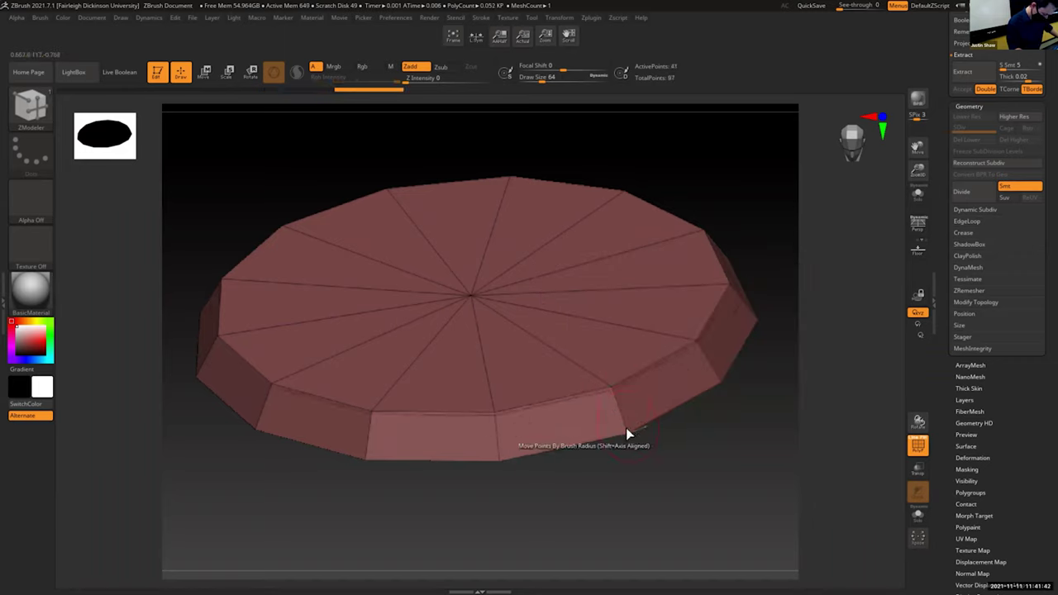
left_click_drag(624, 422, 626, 429)
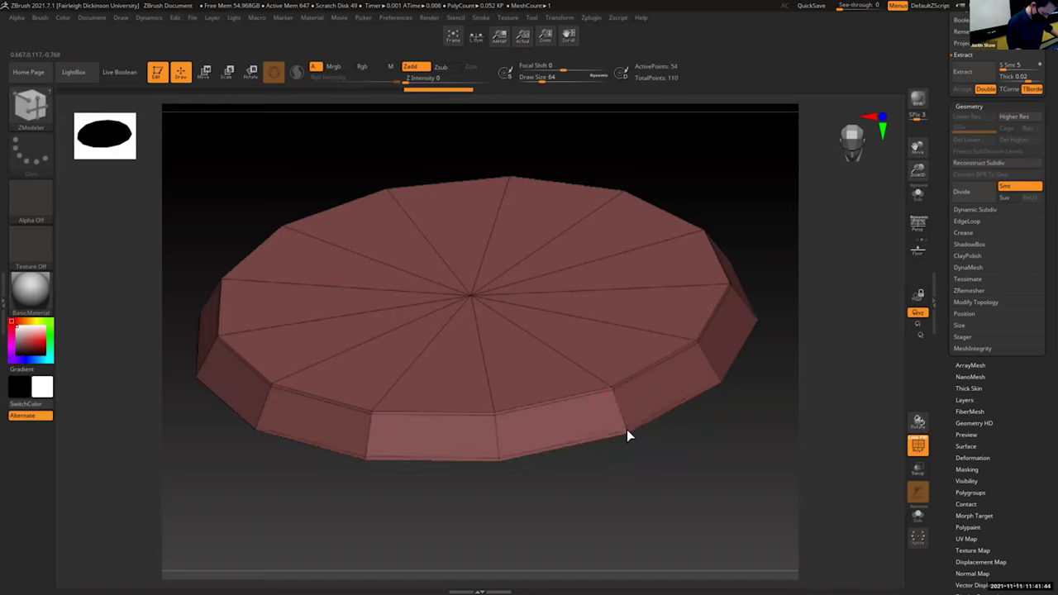
Step: Divide the Shield HP mesh with smoothing on up to subdivision level 4, and check the rim with and without polyframe
left_click(960, 192)
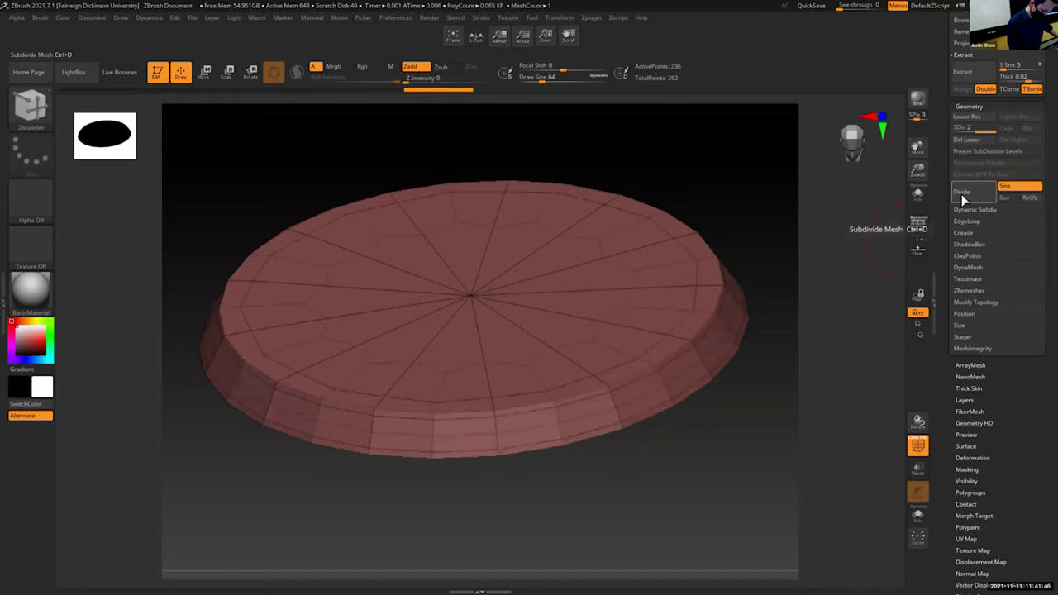
key("shift+f")
left_click_drag(706, 488, 708, 470)
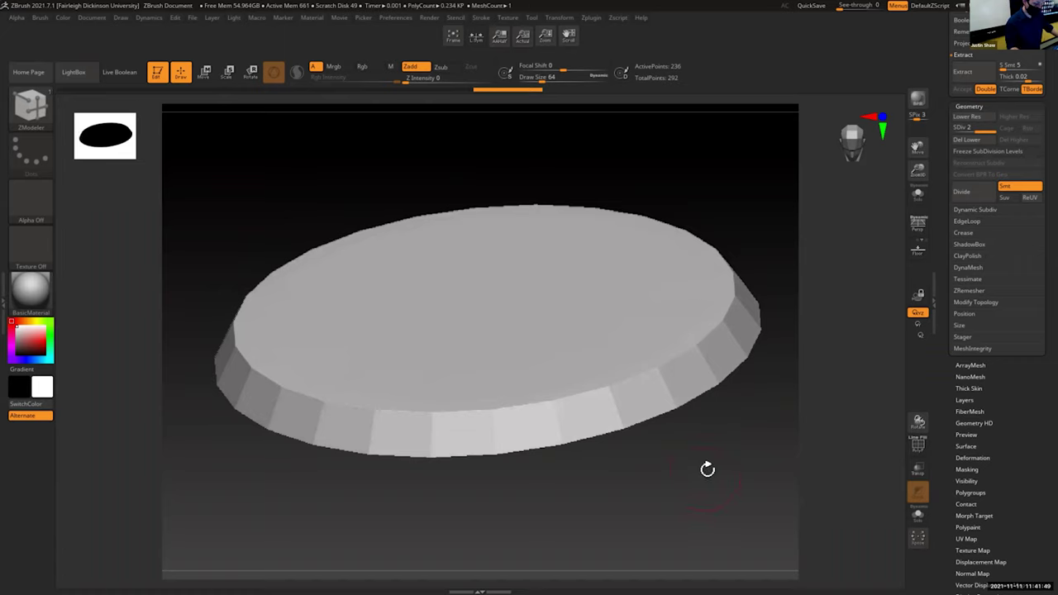
left_click(973, 188)
left_click(976, 188)
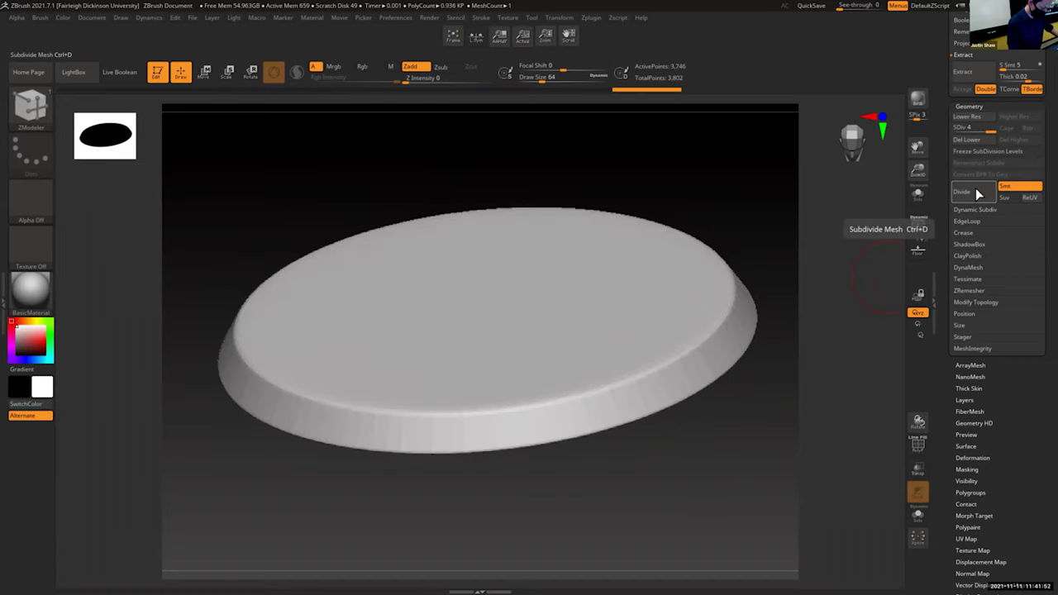
left_click_drag(697, 466, 673, 427)
key("shift+f")
key("b")
key("z")
key("m")
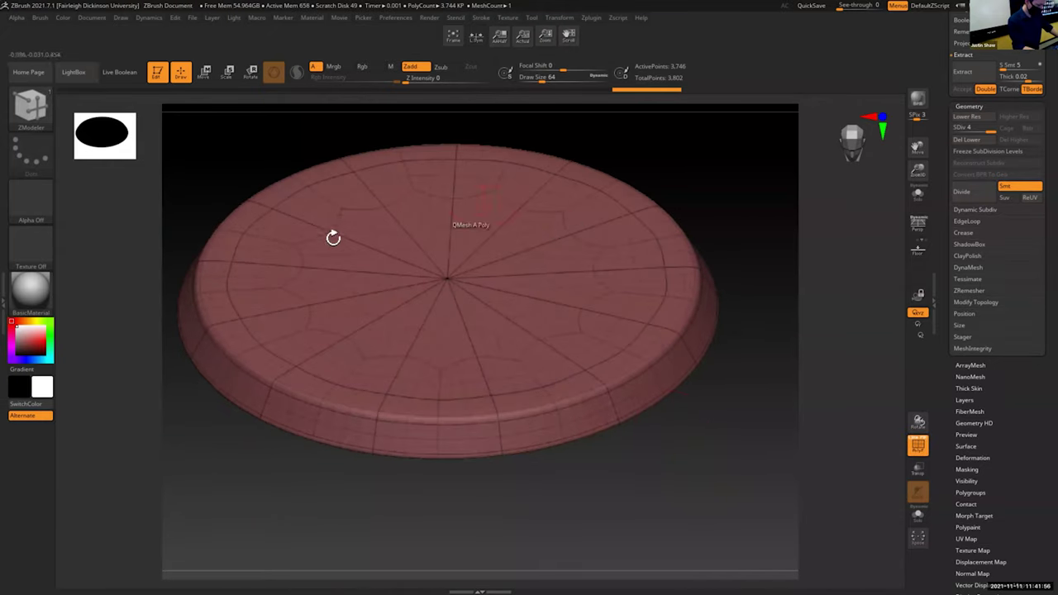
key("shift+f")
left_click_drag(711, 475, 724, 445)
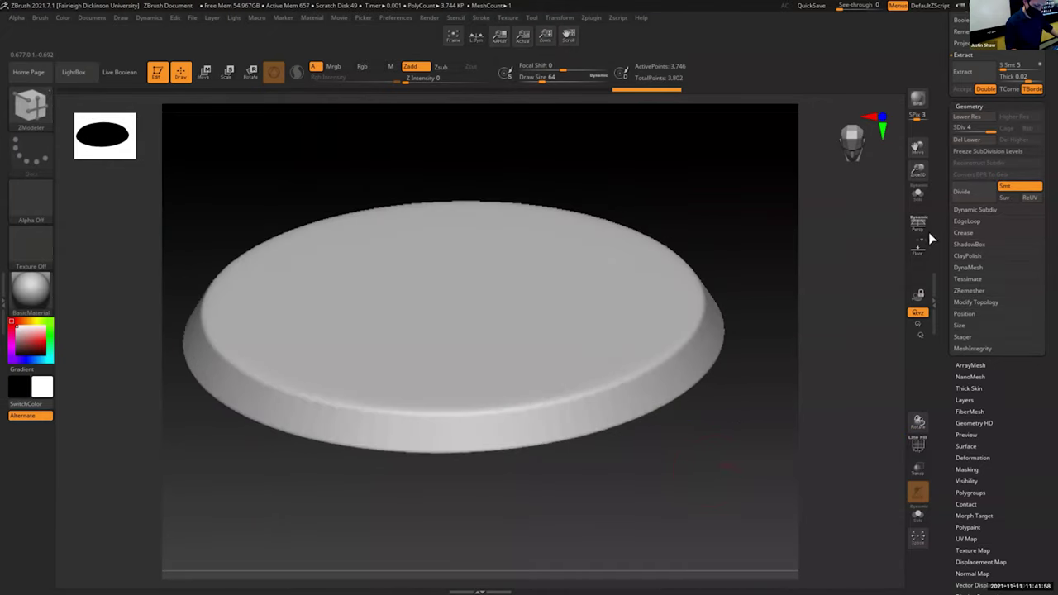
Step: Open the DynaMesh settings and apply DynaMesh to the Shield HP disc, agreeing to freeze its subdivision levels
left_click_drag(946, 198, 946, 209)
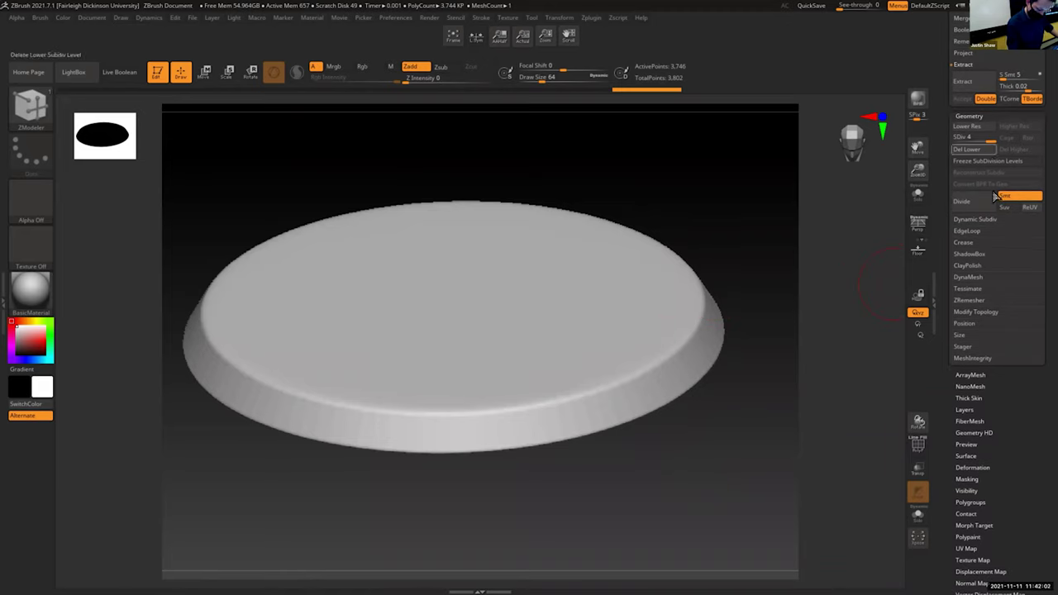
key("b")
key("s")
key("m")
left_click(969, 277)
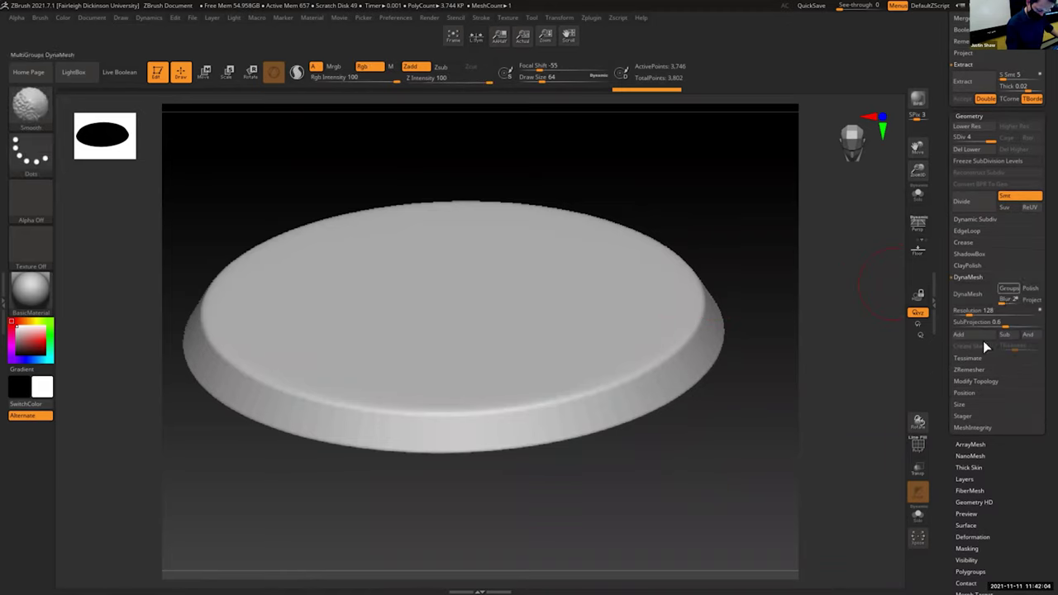
left_click(972, 295)
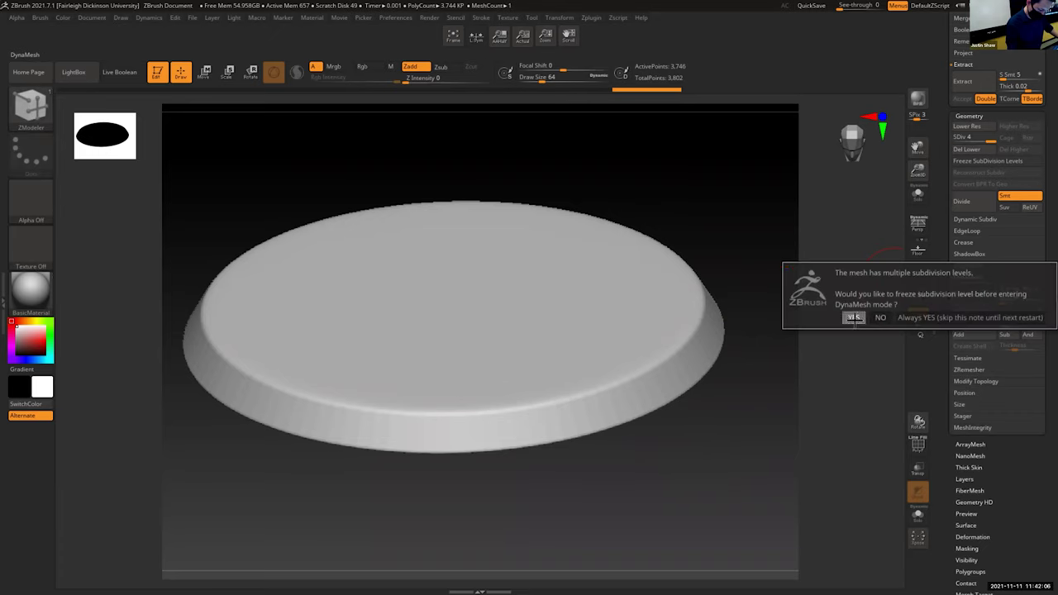
left_click(853, 318)
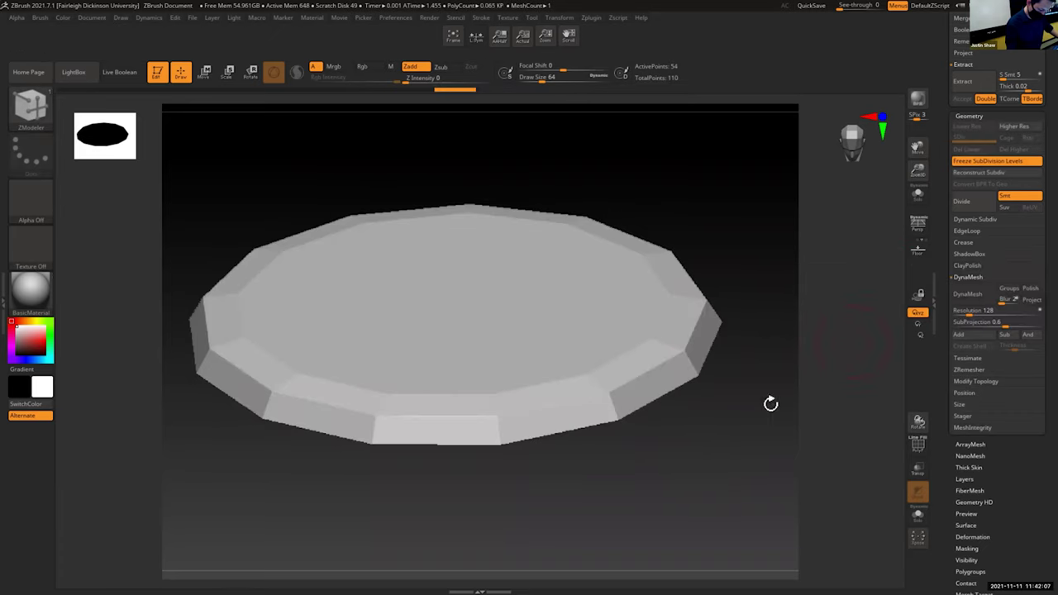
Step: Try DynaMesh on the disc at resolution 560 and again at 344, undoing each remesh
left_click_drag(972, 312, 985, 312)
left_click(972, 298)
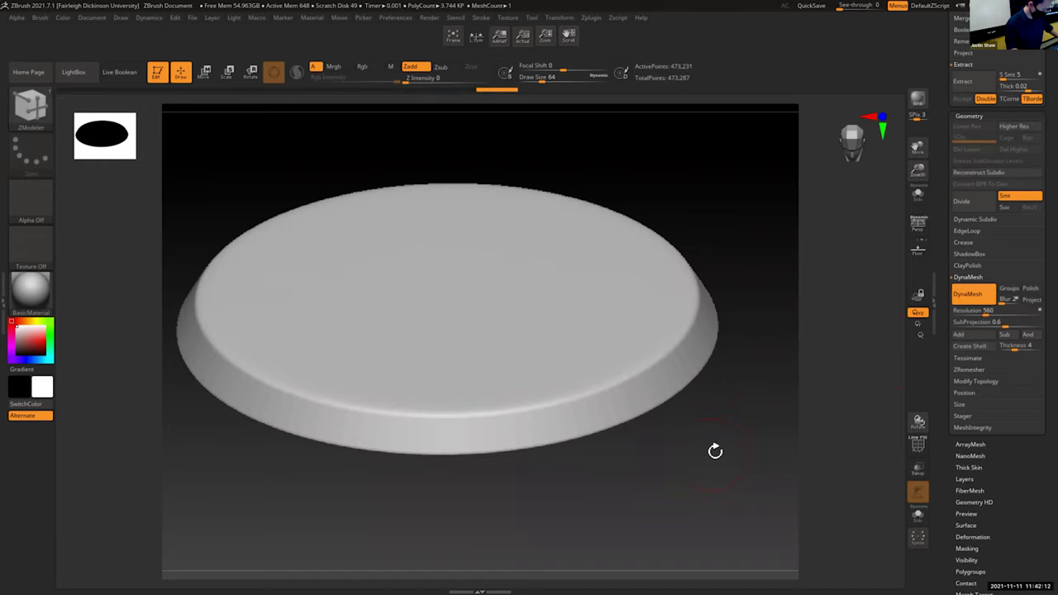
key("shift+f")
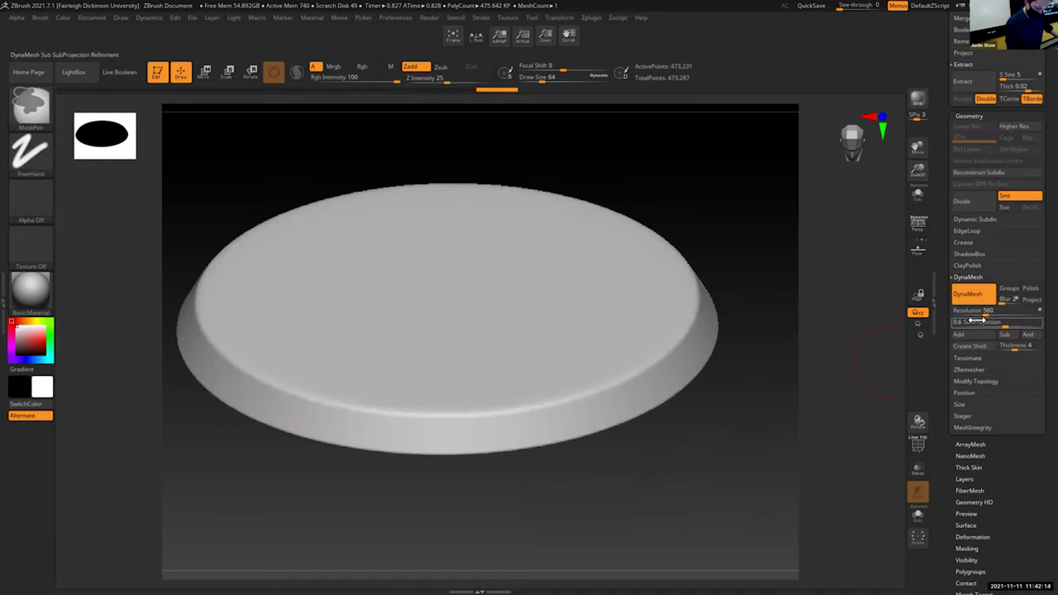
key("ctrl+z")
left_click_drag(976, 312, 980, 312)
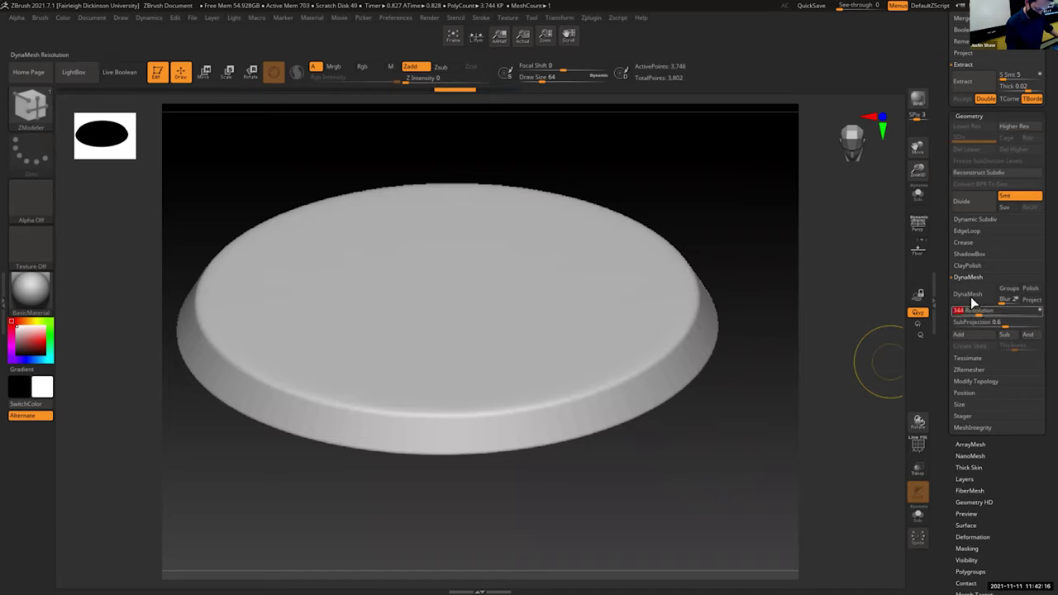
left_click(969, 294)
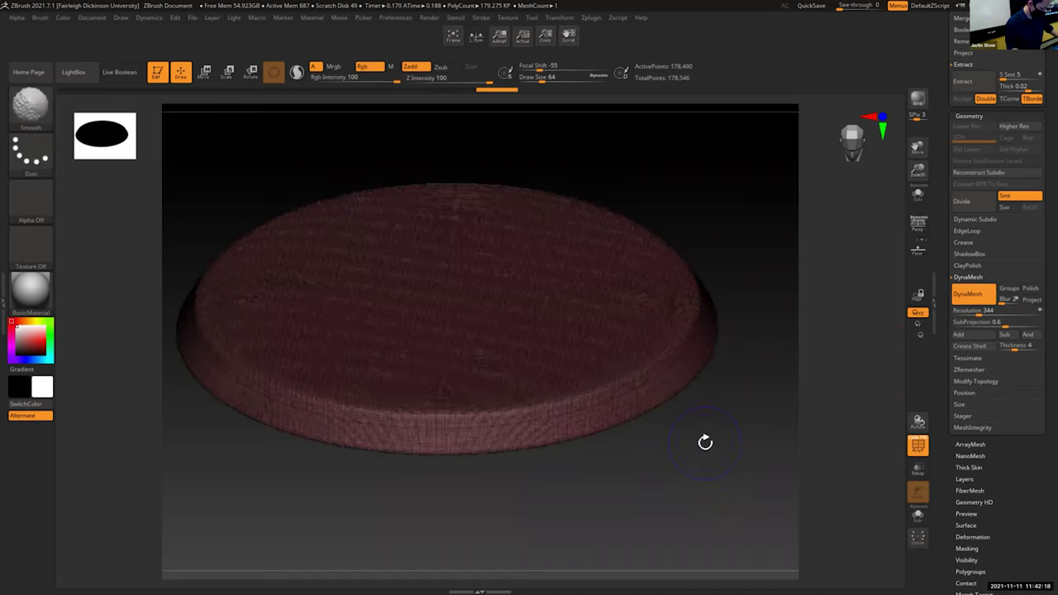
key("ctrl+z")
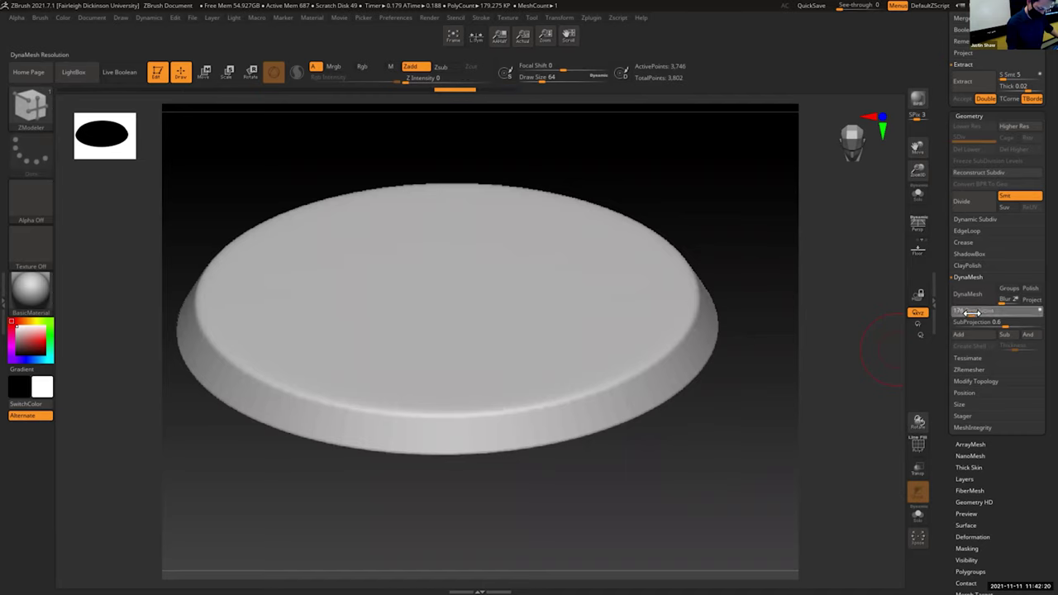
Step: Apply DynaMesh to the disc at resolution 224 and check the resulting mesh
left_click_drag(976, 312, 973, 306)
left_click(967, 295)
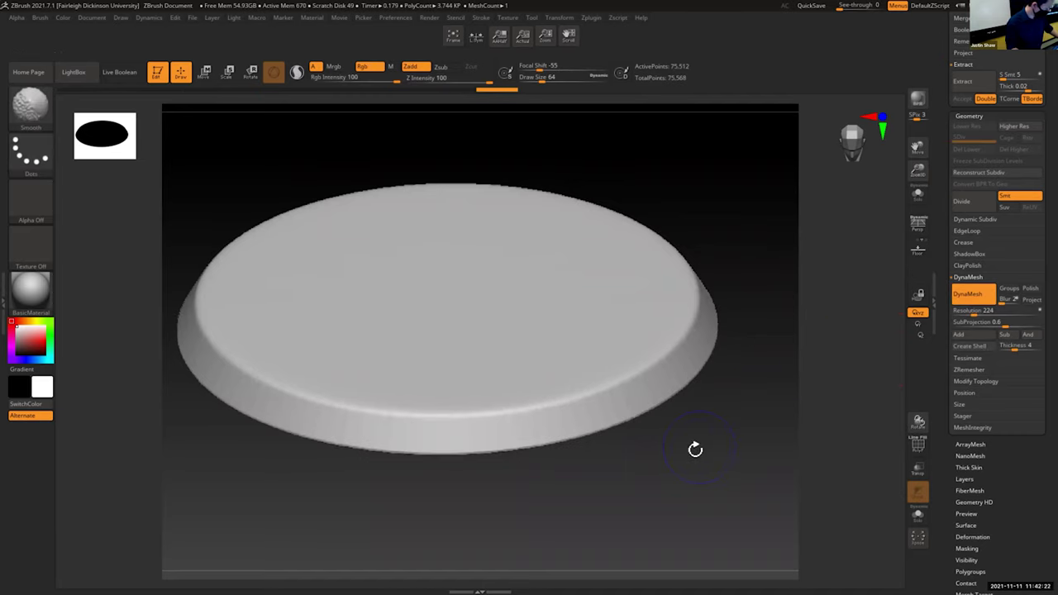
key("shift+f")
left_click_drag(706, 452, 712, 420)
left_click_drag(917, 171, 918, 142)
left_click_drag(742, 270, 742, 281)
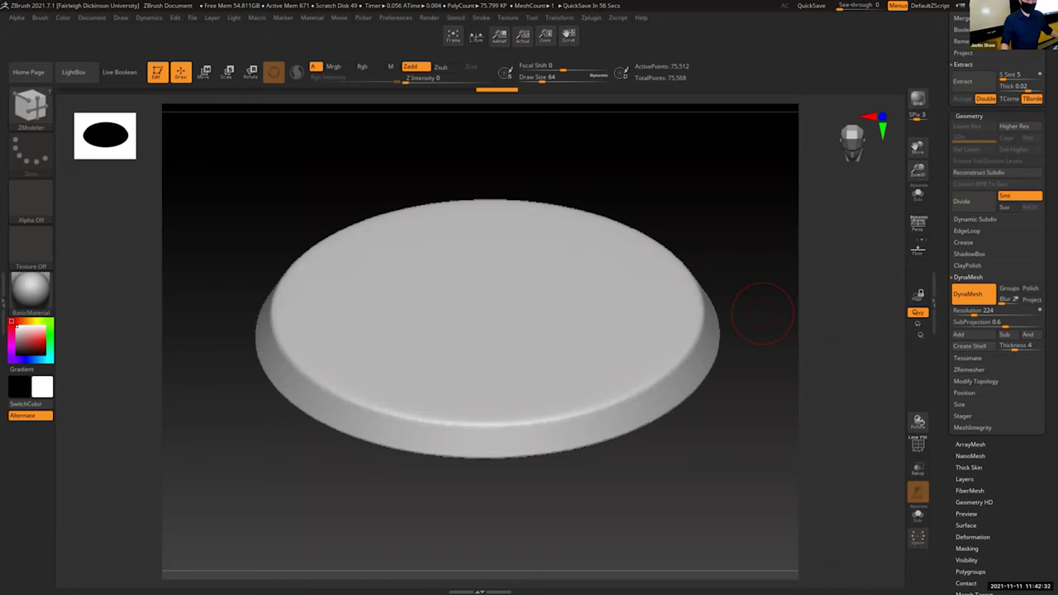
Step: Open 6 objects_Handout_Simple.jpg from Museum > Tutorial Master File > 6 Object tutorial in the JMS folder and examine the painted shield up close
key("super+e")
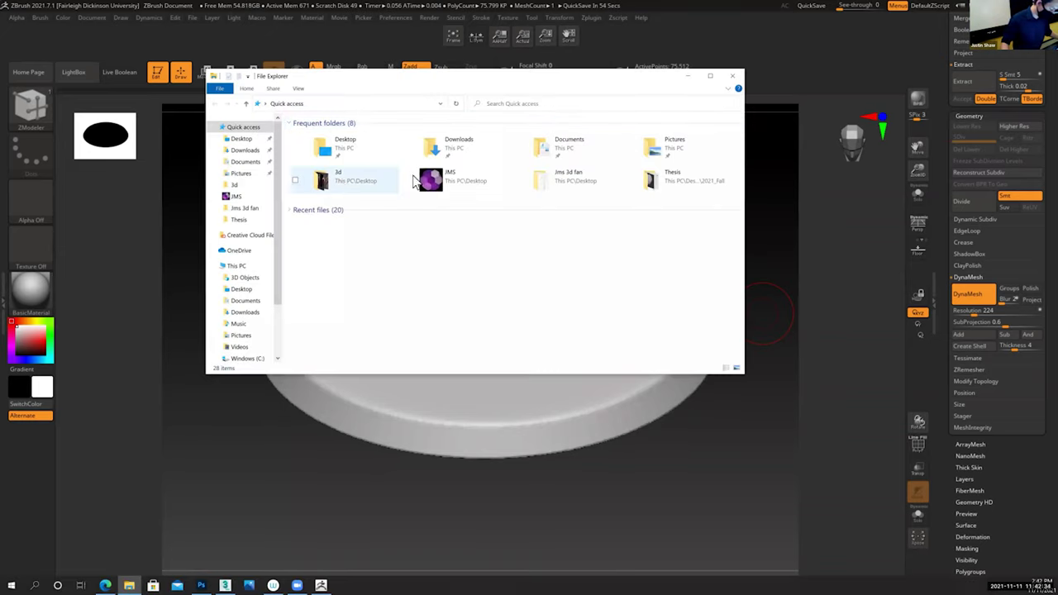
double_click(425, 182)
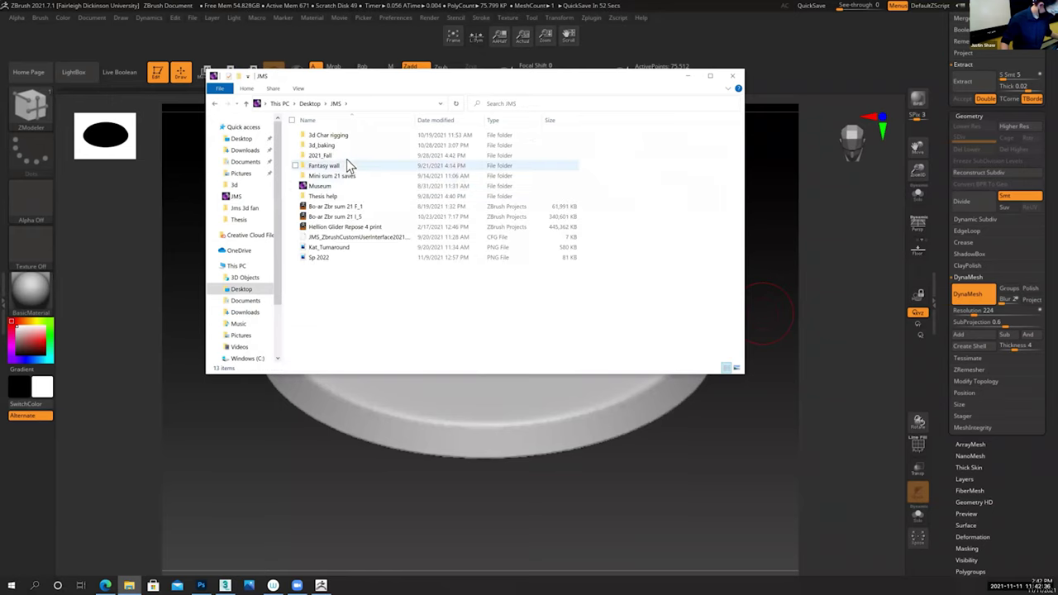
double_click(354, 187)
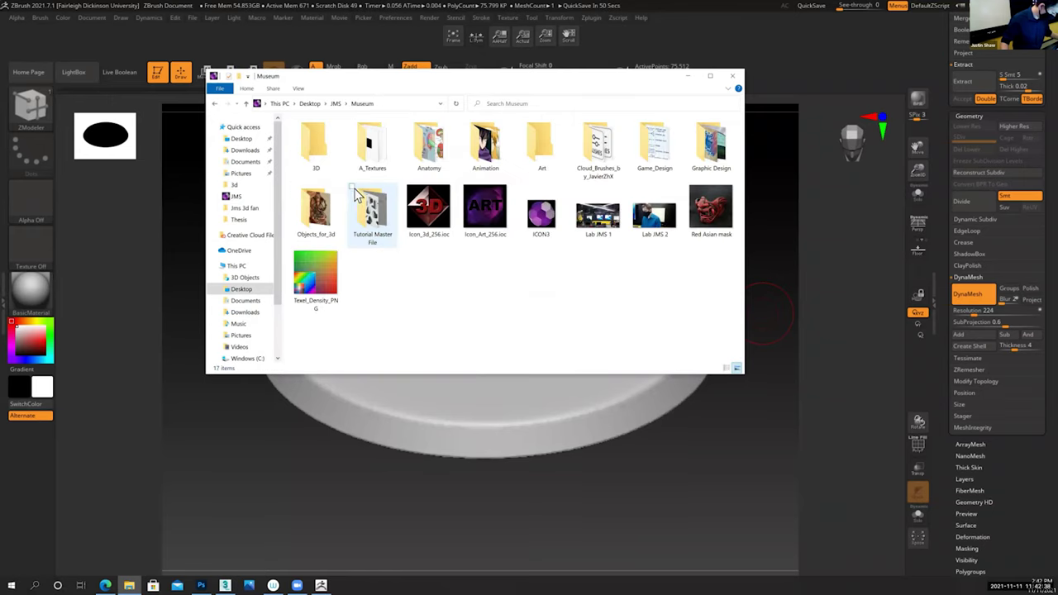
double_click(373, 217)
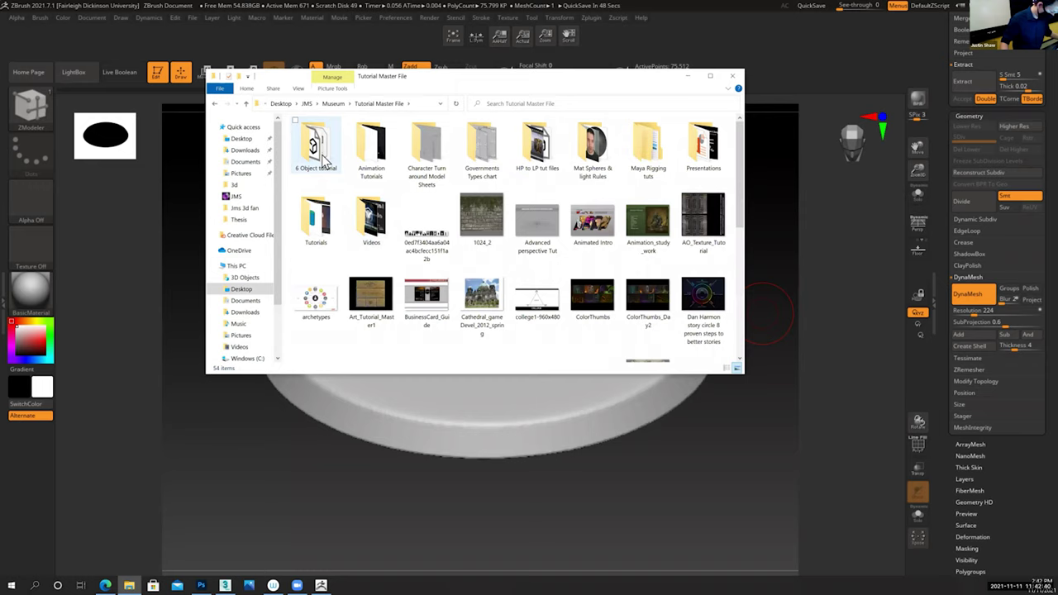
double_click(315, 147)
double_click(595, 153)
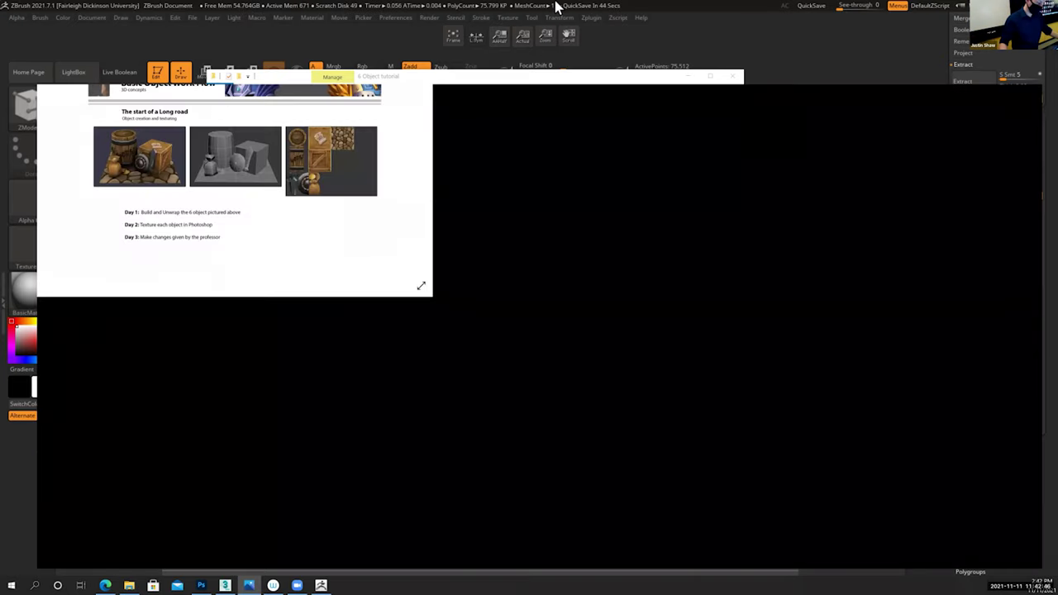
scroll(277, 231, "up", 5)
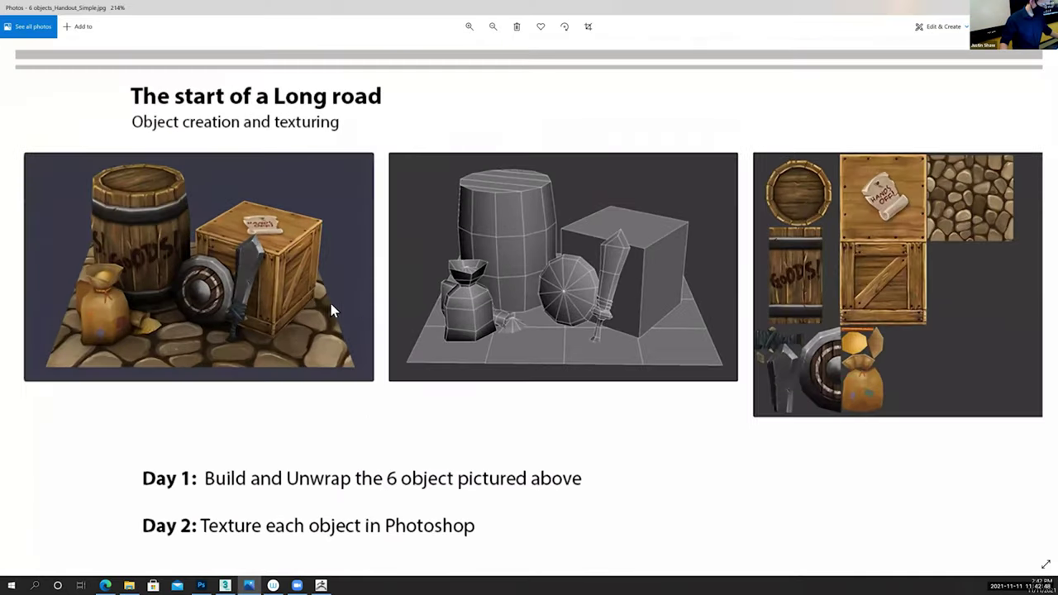
scroll(256, 314, "up", 5)
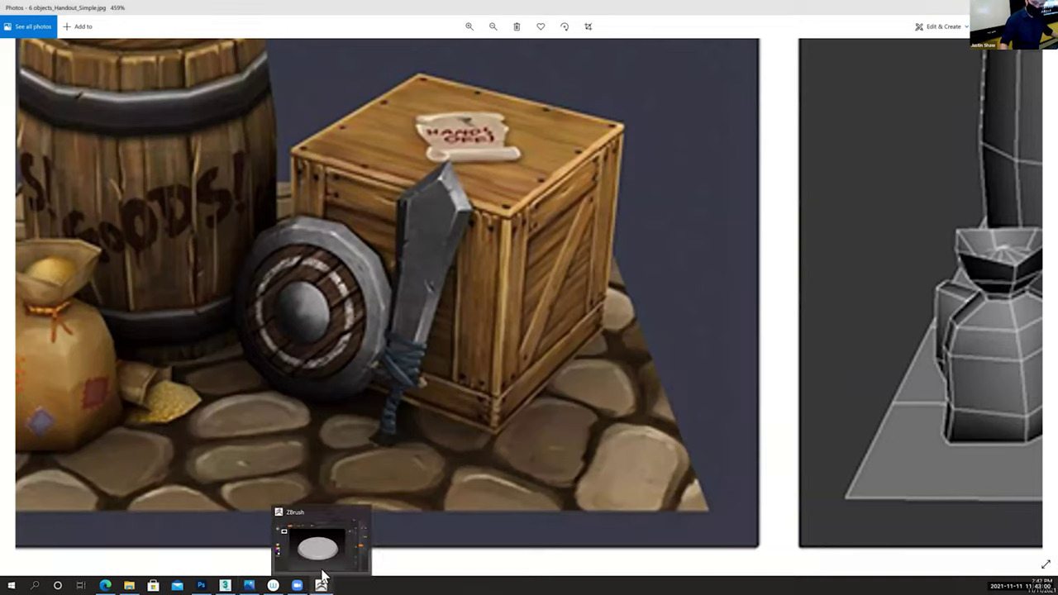
Step: Return to ZBrush and turn the disc so its flat top face points straight at the view
left_click(323, 570)
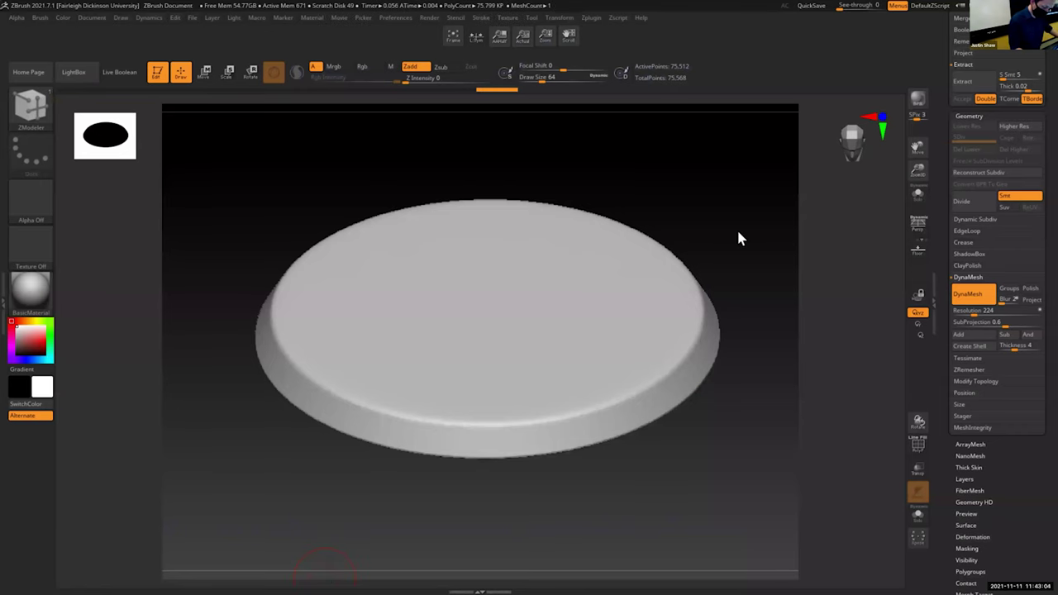
left_click_drag(739, 229, 752, 248)
left_click_drag(920, 147, 821, 177)
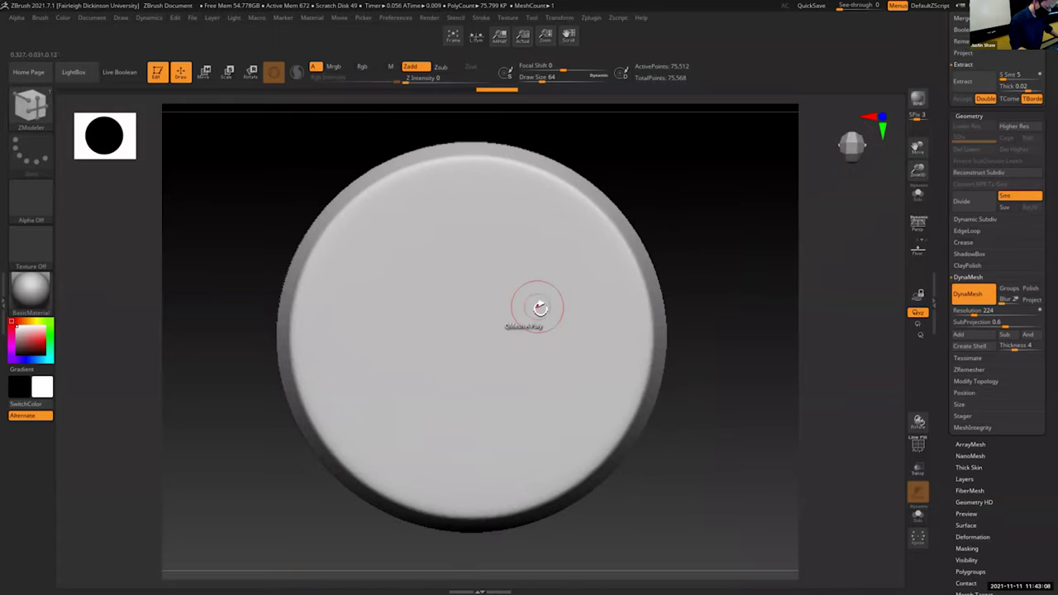
left_click(571, 18)
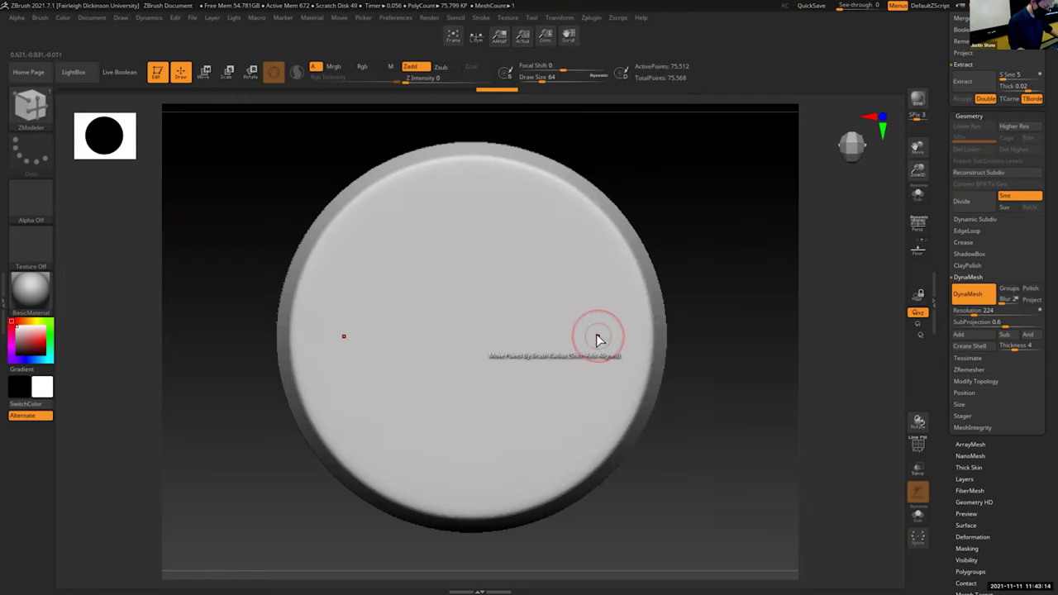
key("b")
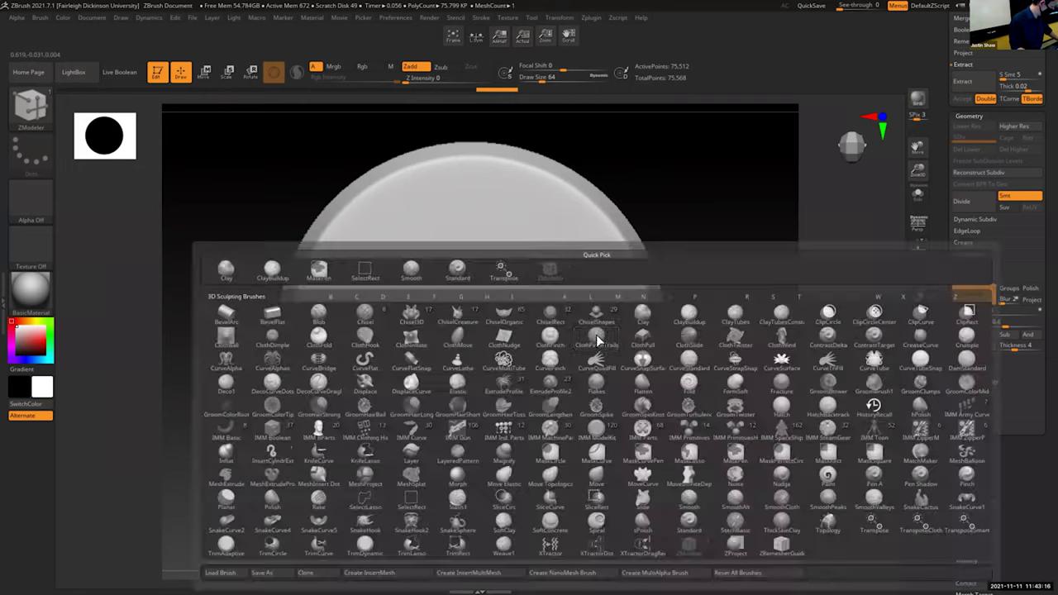
key("m")
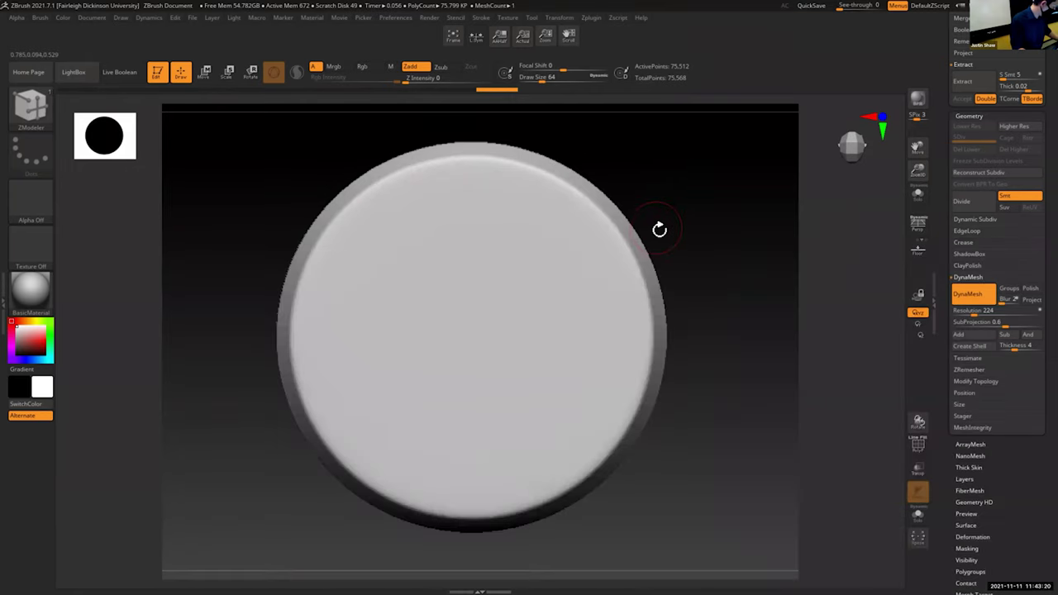
Step: Switch to the ClayBuildup brush, test a mirrored stroke on the disc's face, and undo the stroke
key("b")
key("c")
key("b")
left_click_drag(553, 341, 581, 344)
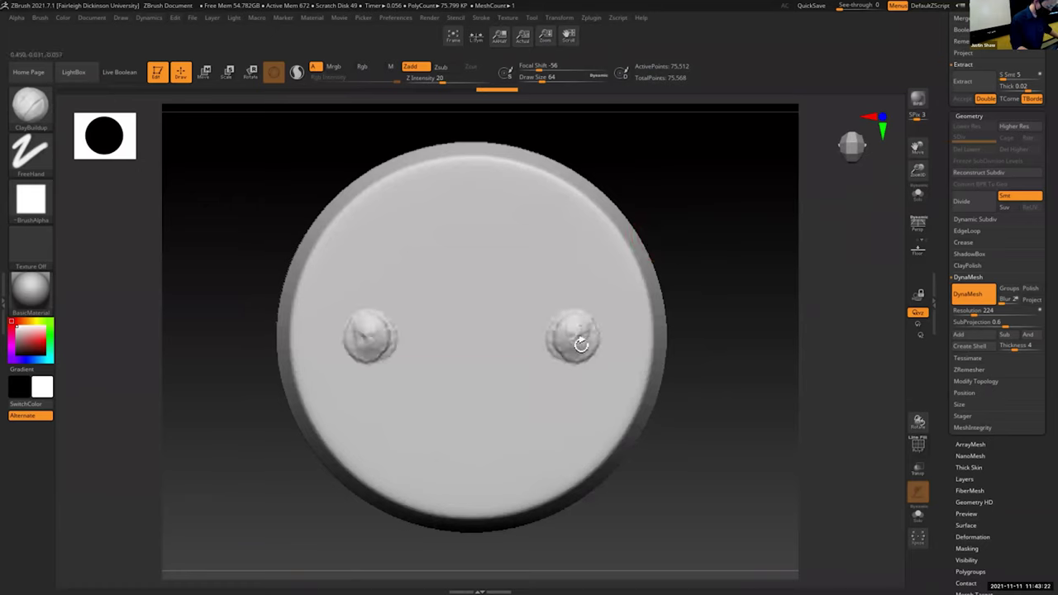
key("ctrl+z")
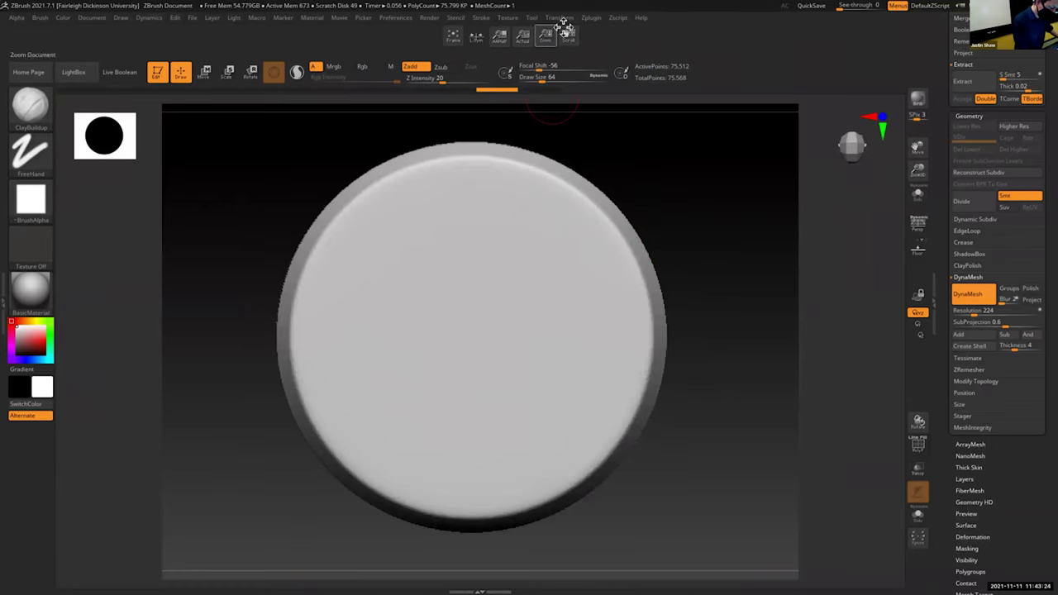
Step: Turn on radial symmetry around the Y axis with a count of 8 and reduce the brush draw size to about 41
left_click(559, 18)
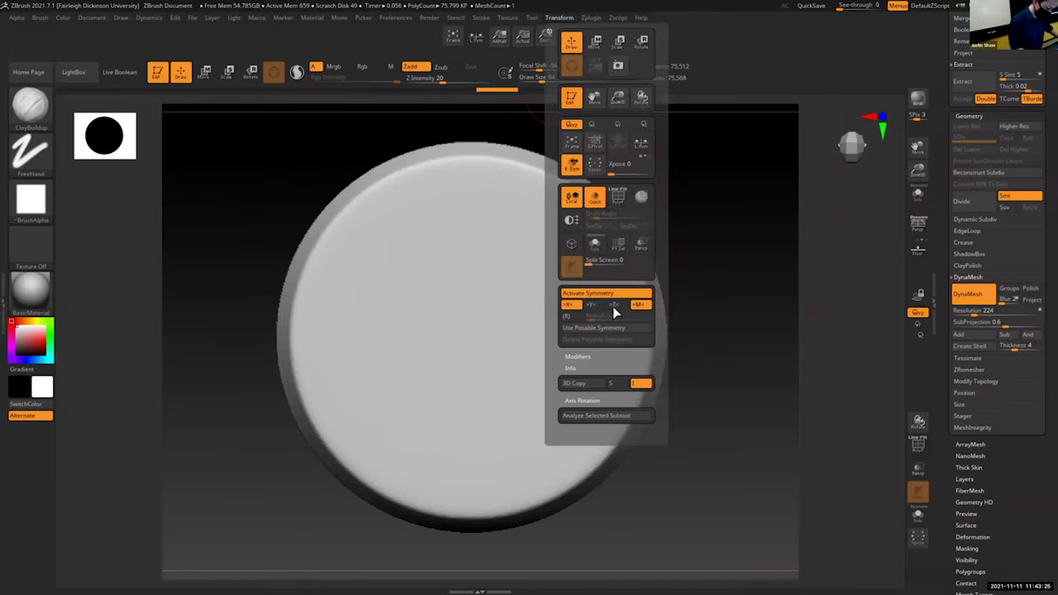
left_click(572, 316)
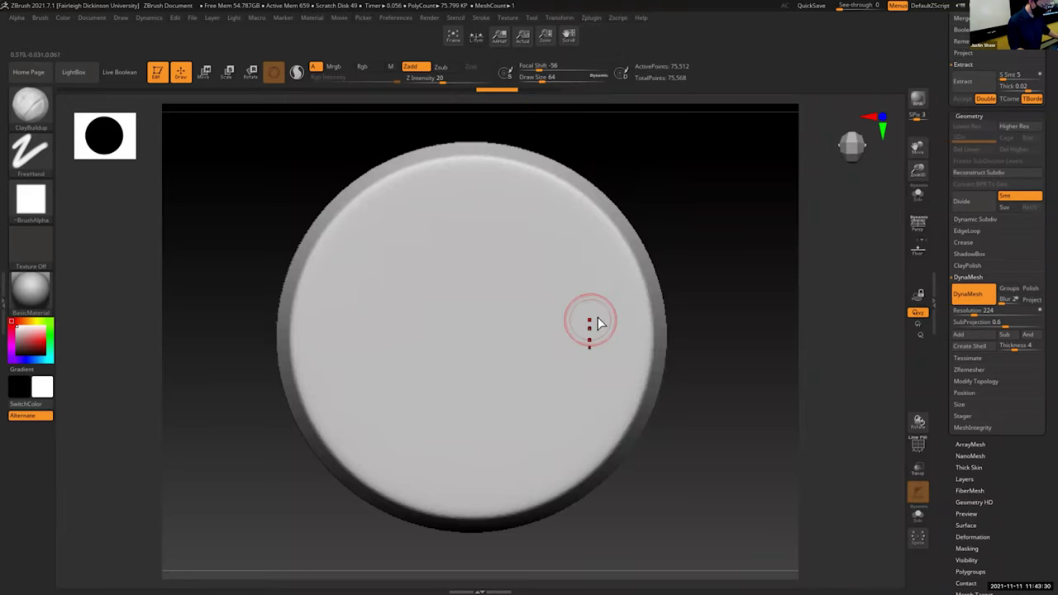
left_click(560, 18)
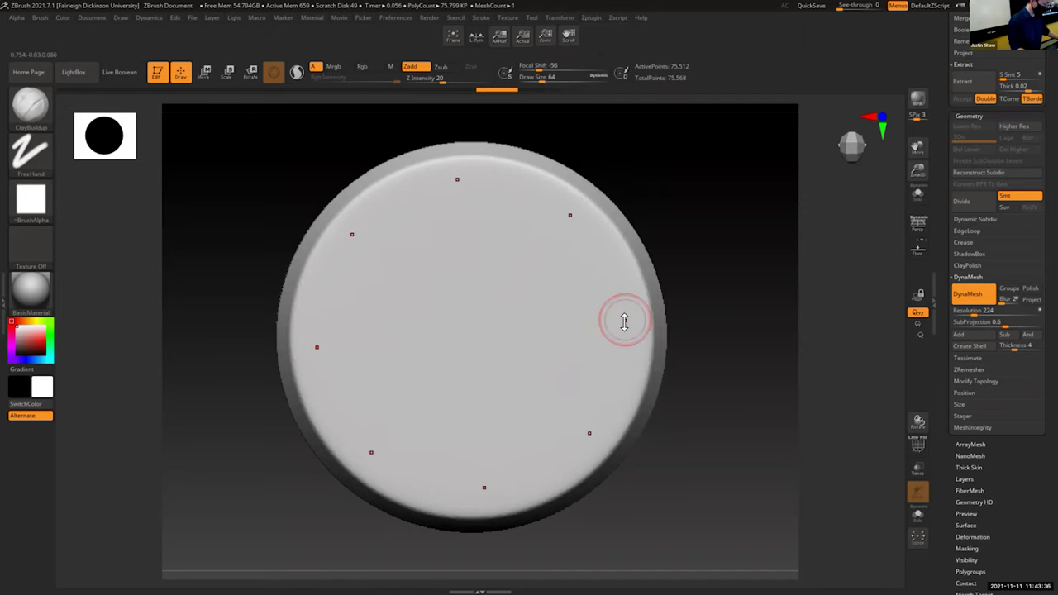
key("s")
mouse_move(620, 316)
left_mouse_down()
mouse_move(521, 354)
mouse_move(557, 309)
mouse_move(548, 331)
mouse_move(582, 348)
mouse_move(604, 245)
mouse_move(624, 271)
mouse_move(616, 292)
left_mouse_up()
Step: Try sculpting radially repeated spiral scrolls around a central ring on the disc's face, and undo all the strokes
left_click_drag(508, 304, 520, 343)
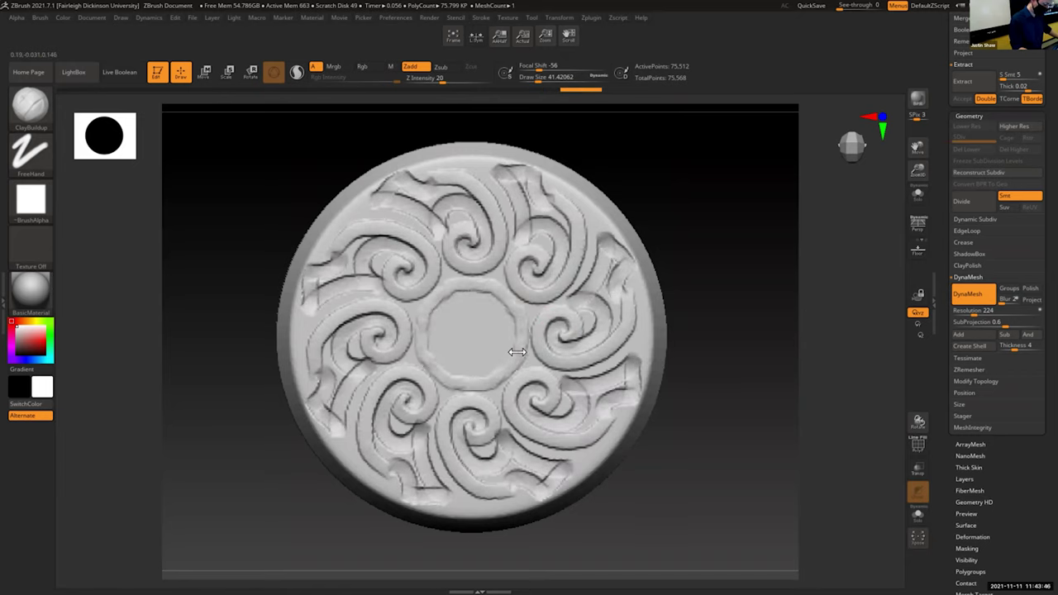
left_click_drag(713, 425, 703, 441)
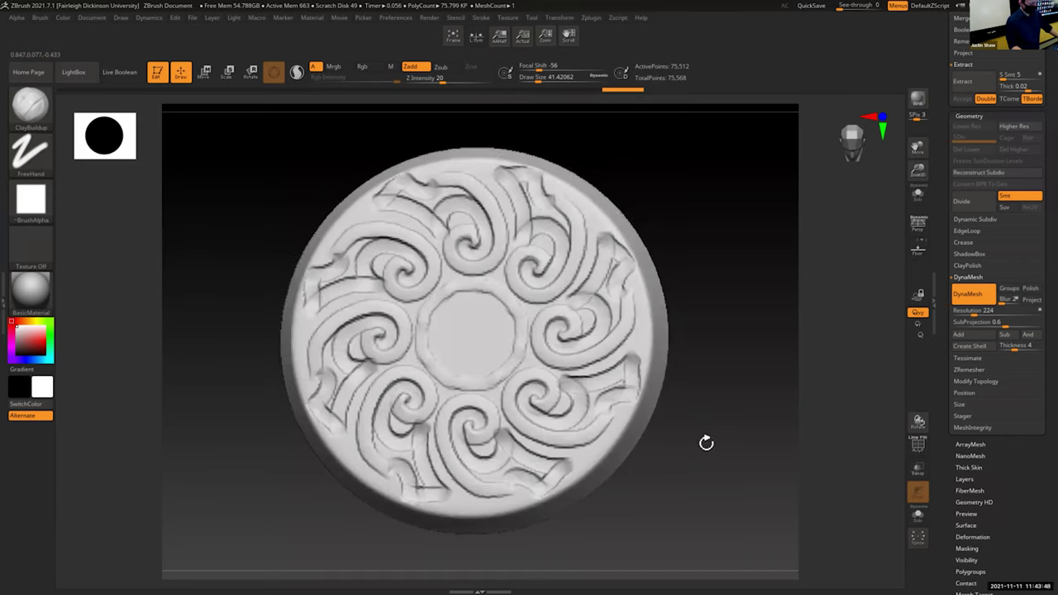
key("ctrl+z")
key("ctrl+z")
key("ctrl+z")
key("ctrl+z")
key("ctrl+z")
key("ctrl+z")
key("ctrl+z")
key("ctrl+z")
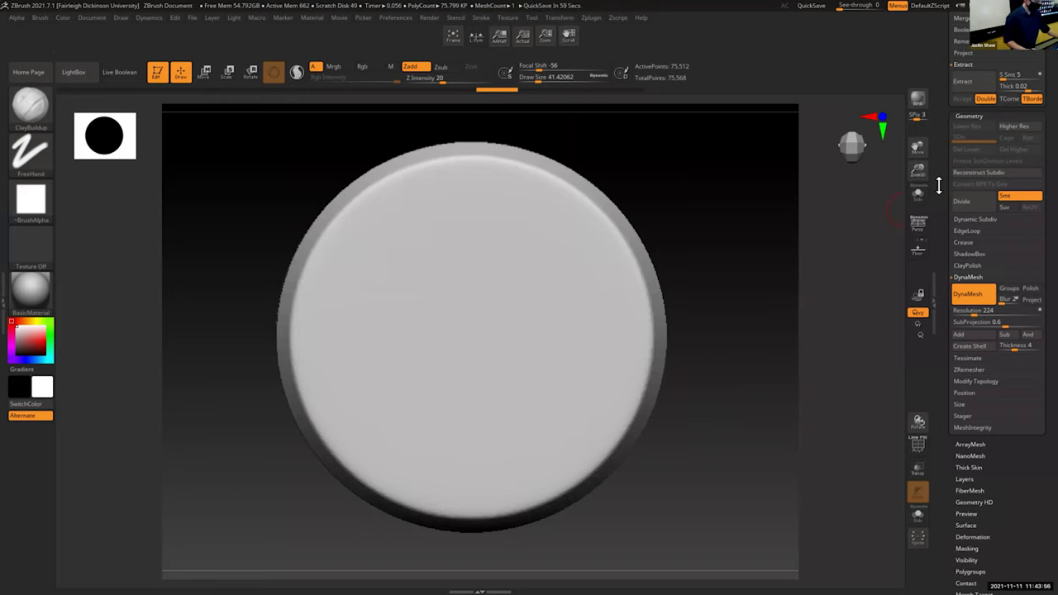
mouse_move(603, 241)
left_mouse_down()
mouse_move(592, 250)
mouse_move(607, 303)
mouse_move(554, 278)
mouse_move(580, 292)
mouse_move(570, 288)
left_mouse_up()
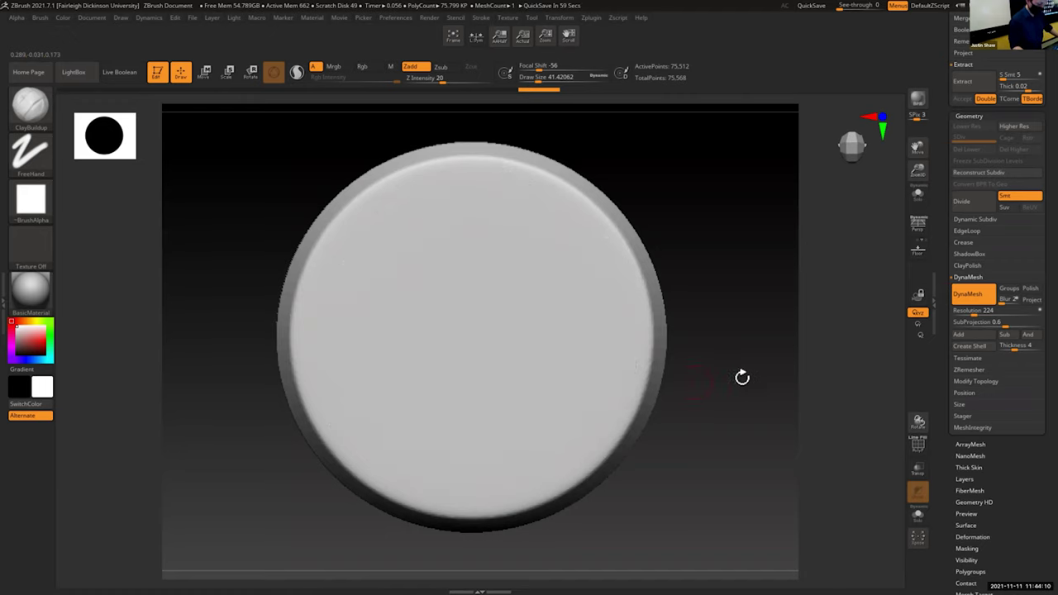
left_click_drag(742, 378, 736, 370)
left_click(736, 370, "ctrl")
left_click(736, 370, "ctrl")
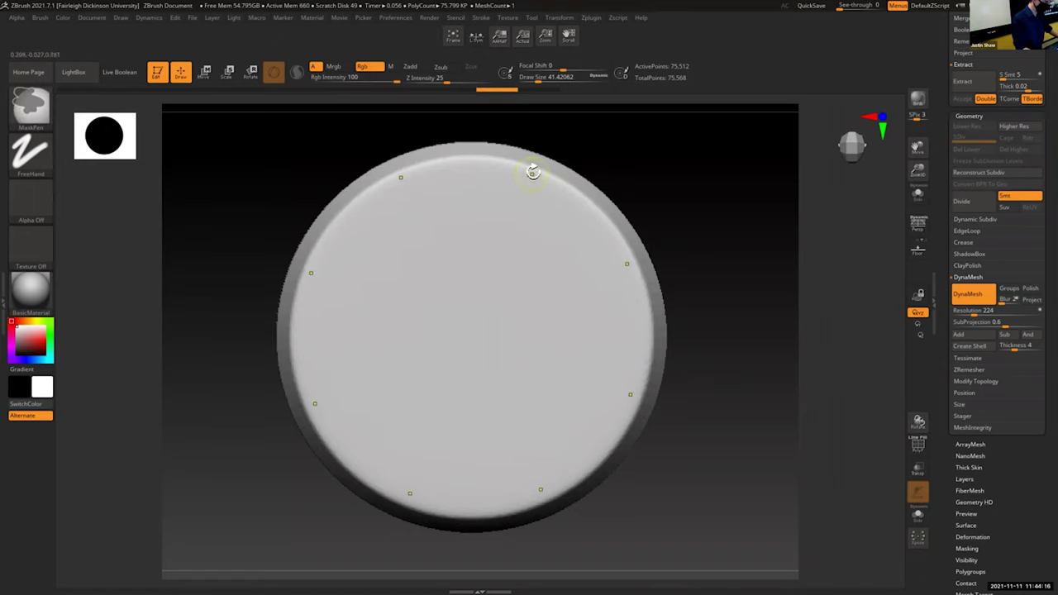
Step: Mask an even ring around the disc's outer rim, using a higher radial symmetry count and a draw size of about 97
left_click(560, 18)
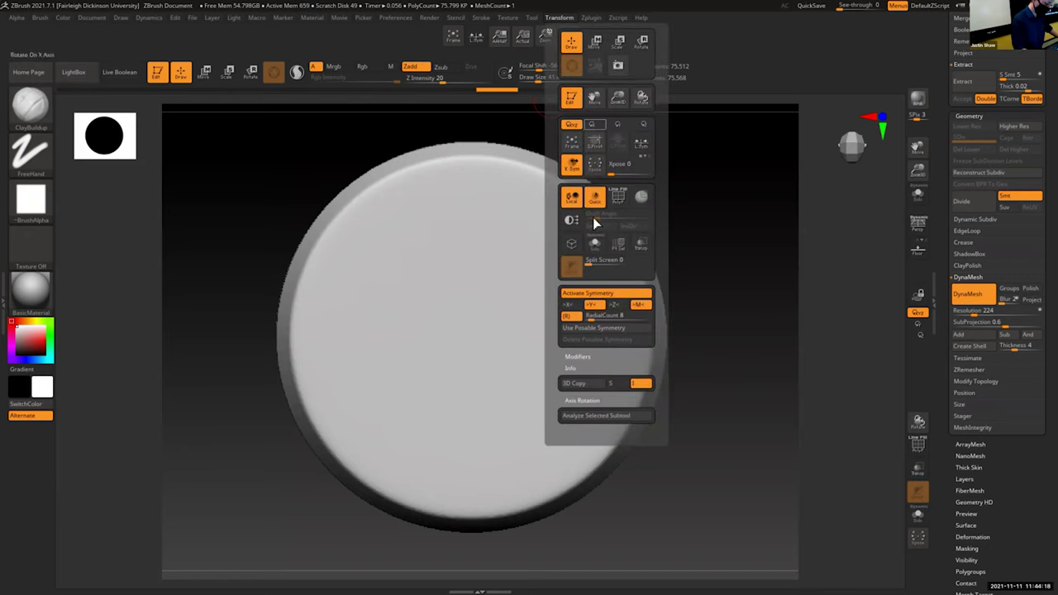
left_click(595, 320)
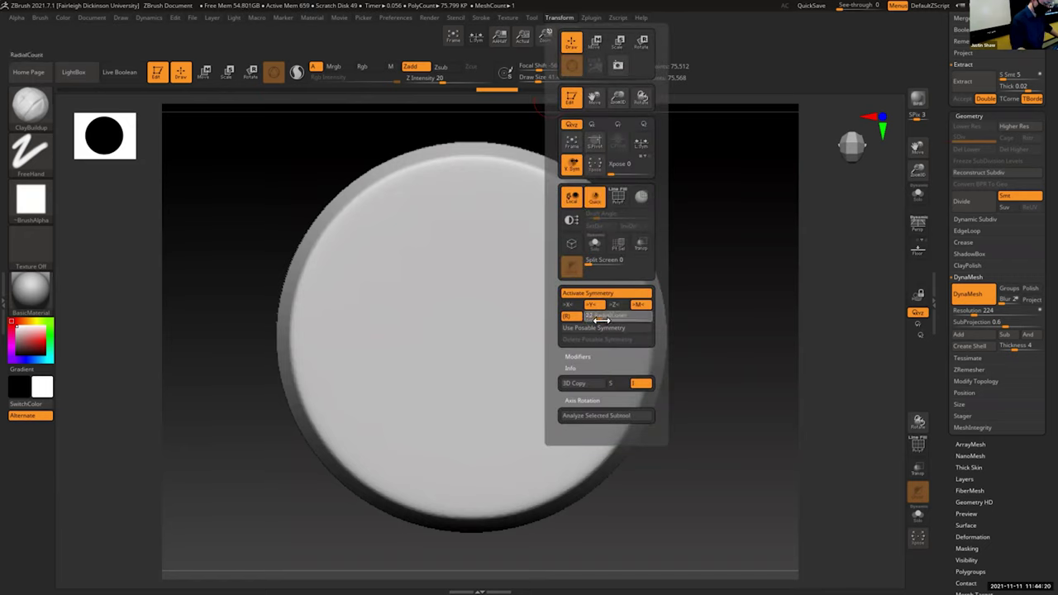
left_click_drag(606, 321, 608, 321)
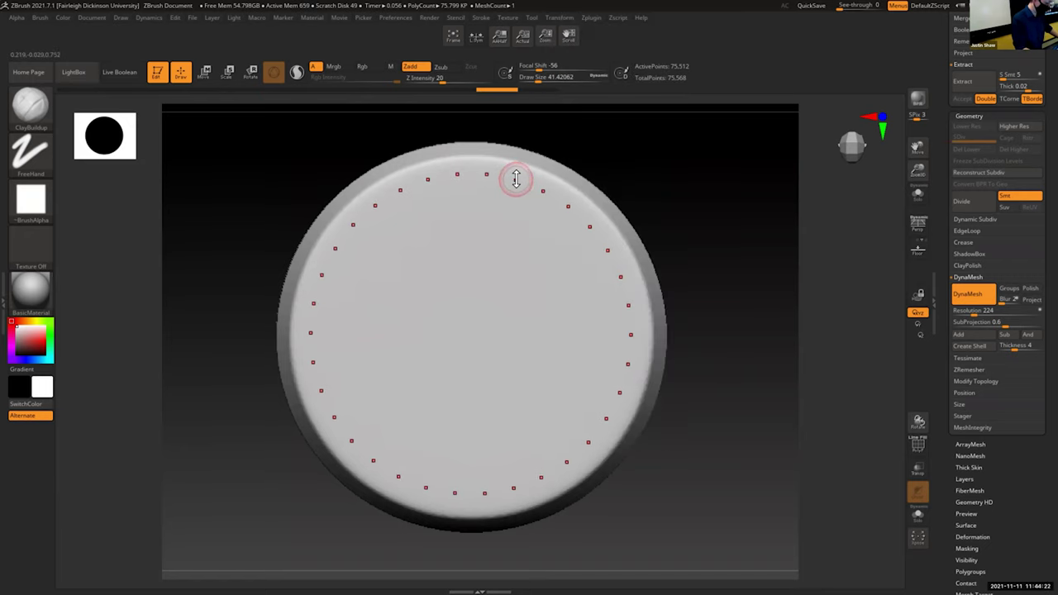
key("s")
mouse_move(518, 180)
left_mouse_down()
mouse_move(556, 186)
mouse_move(615, 224)
mouse_move(642, 272)
left_mouse_up()
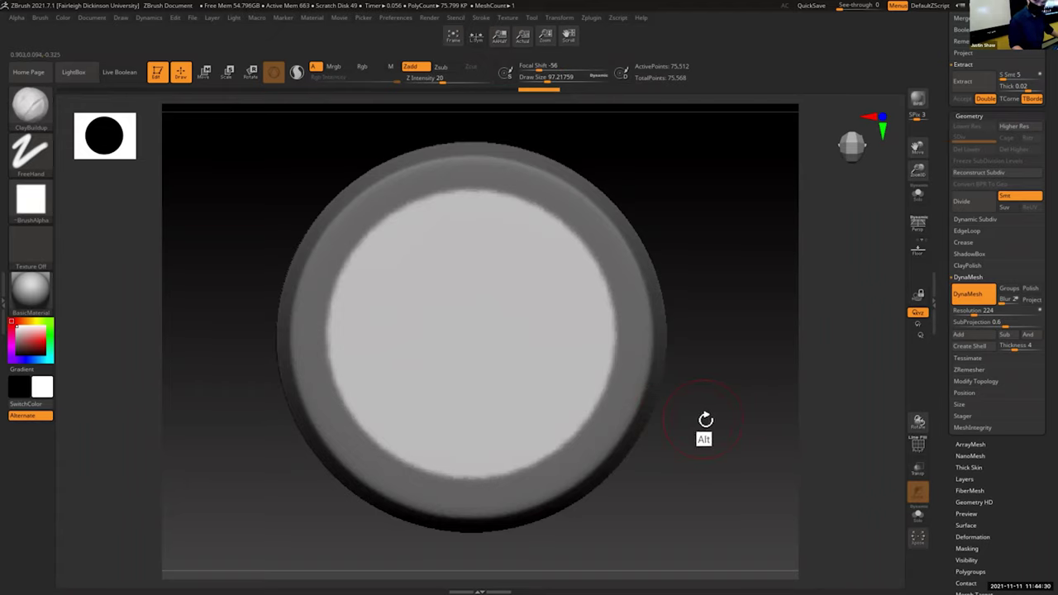
Step: Check the rim against the reference image and refine the mask's inner edge with a draw size of about 37
key("alt+Tab")
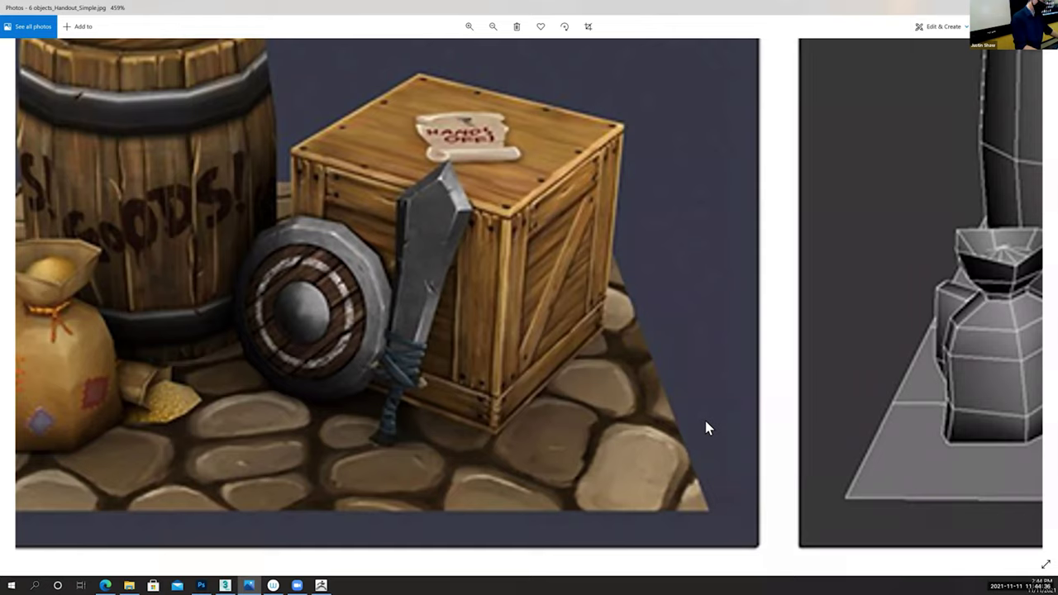
key("alt+Tab")
left_click_drag(670, 342, 618, 303)
key("s")
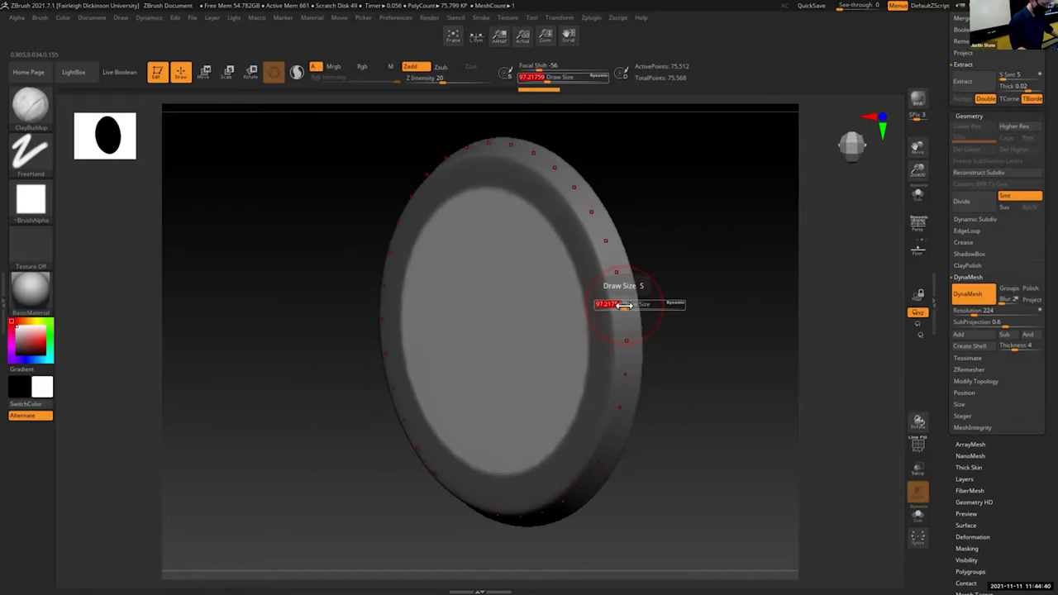
left_click_drag(613, 309, 623, 303)
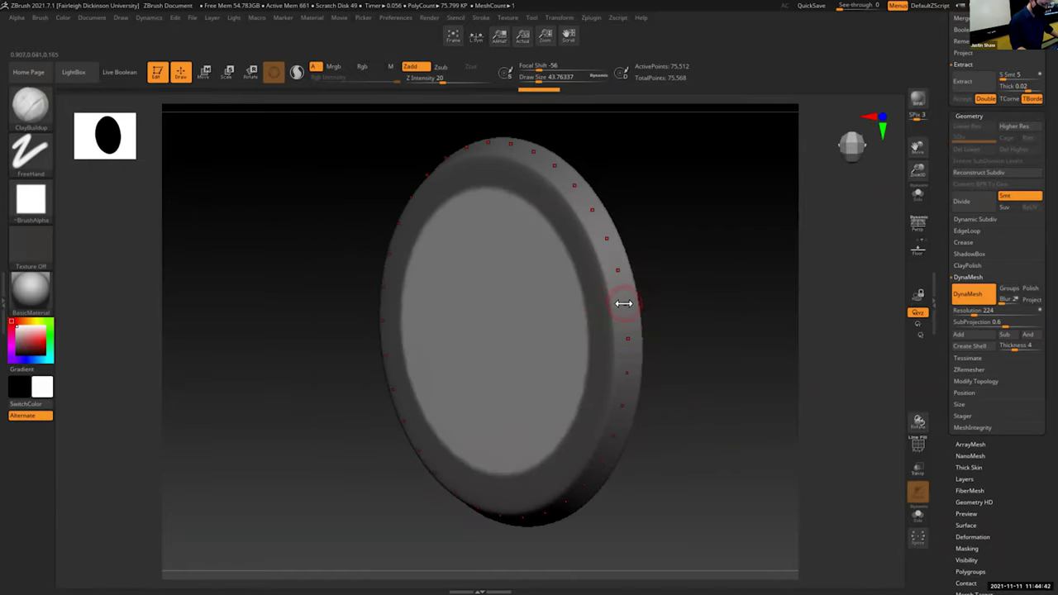
key("s")
left_click(623, 304)
mouse_move(681, 279)
left_mouse_down("shift")
mouse_move(704, 274)
mouse_move(696, 277)
left_mouse_up("shift")
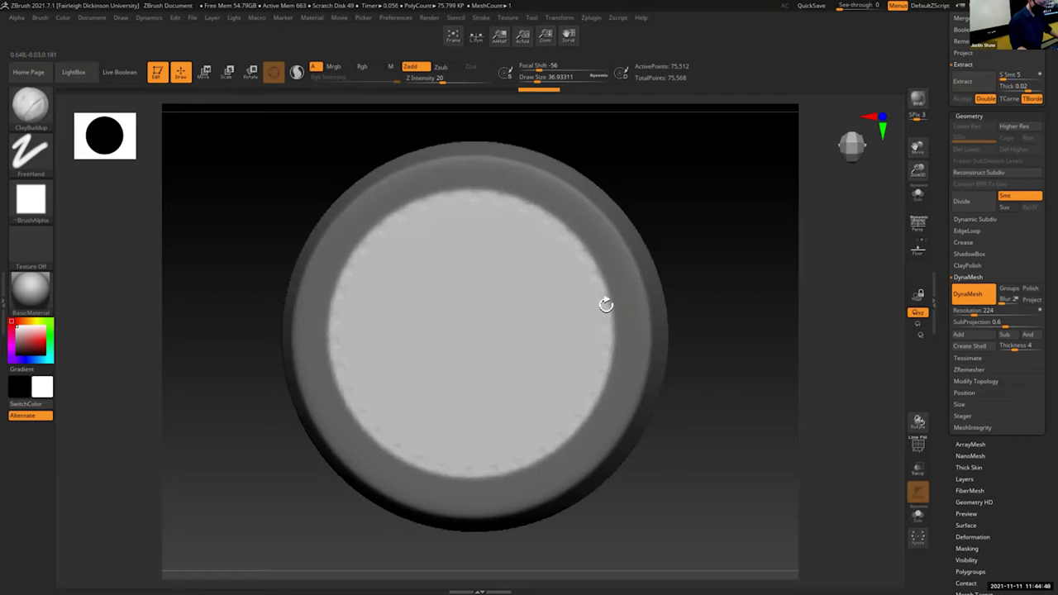
left_click_drag(611, 310, 606, 368, "ctrl+alt")
mouse_move(723, 327)
left_mouse_down()
mouse_move(668, 338)
mouse_move(733, 333)
left_mouse_up()
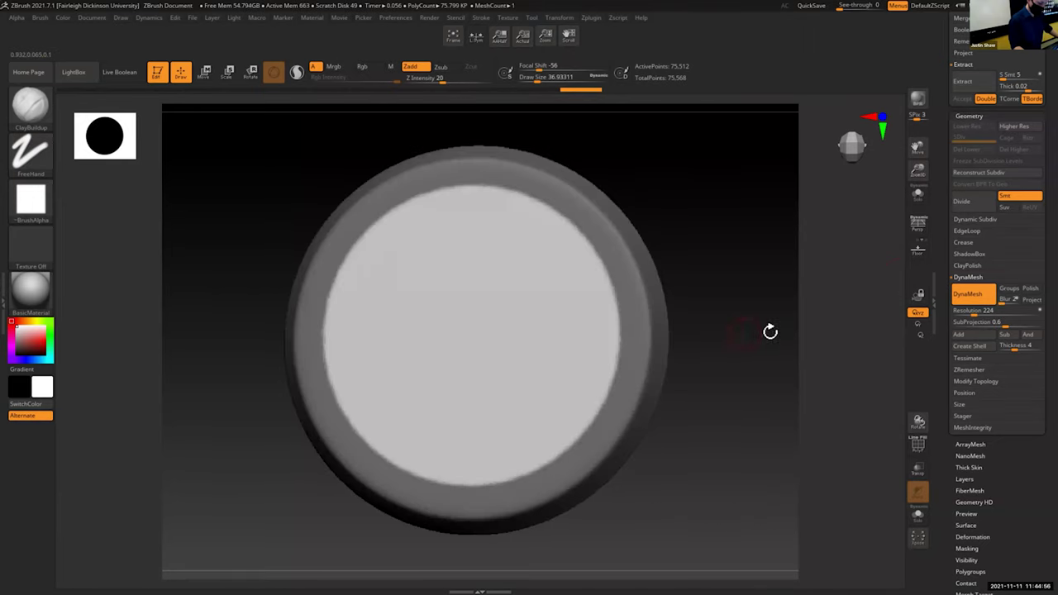
Step: Extract the masked rim with thickness 0.02 and smoothness 5, and accept it as a new subtool
mouse_move(921, 169)
left_mouse_down()
mouse_move(920, 153)
mouse_move(898, 160)
mouse_move(941, 160)
left_mouse_up()
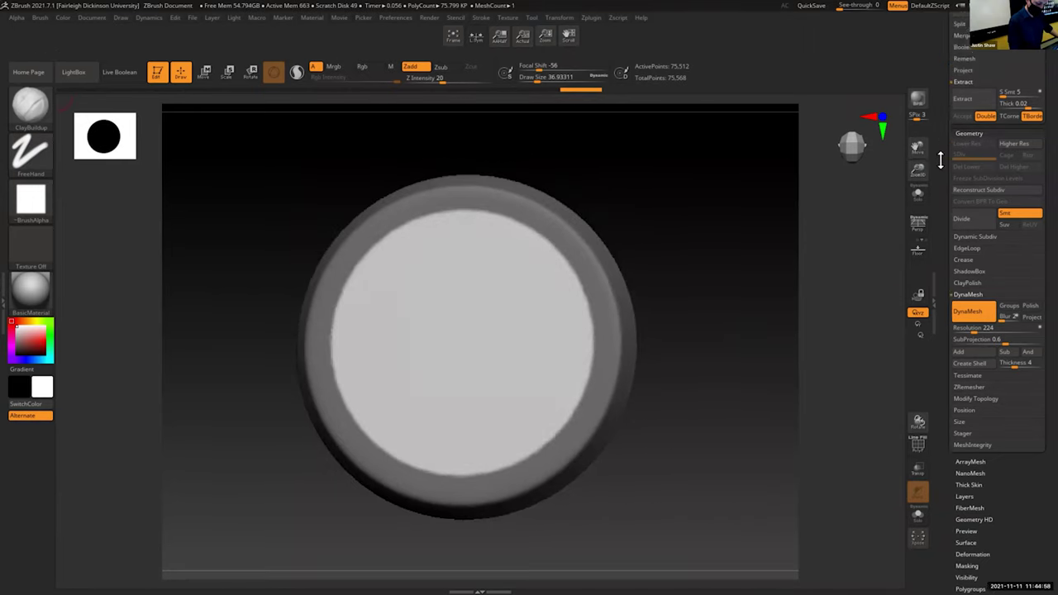
scroll(961, 165, "up", 3)
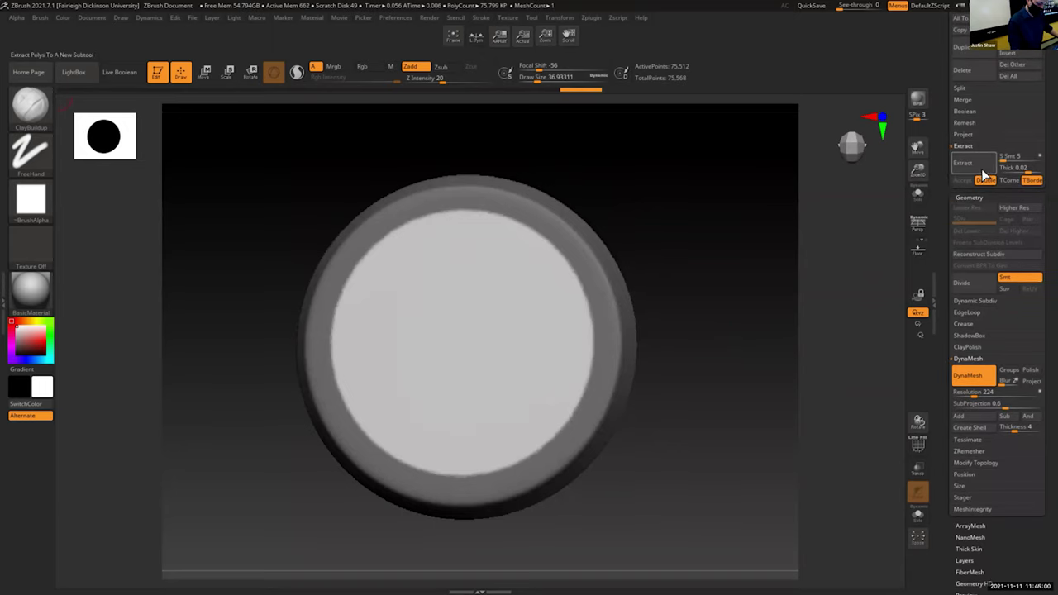
left_click(982, 170)
left_click_drag(722, 402, 725, 371)
left_click_drag(920, 171, 922, 195)
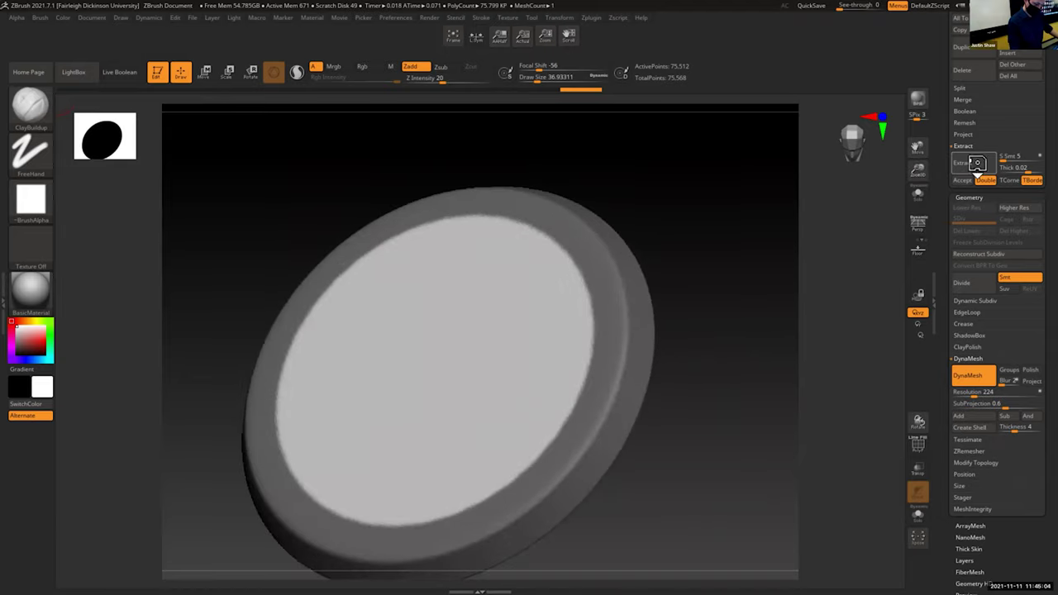
left_click(977, 163)
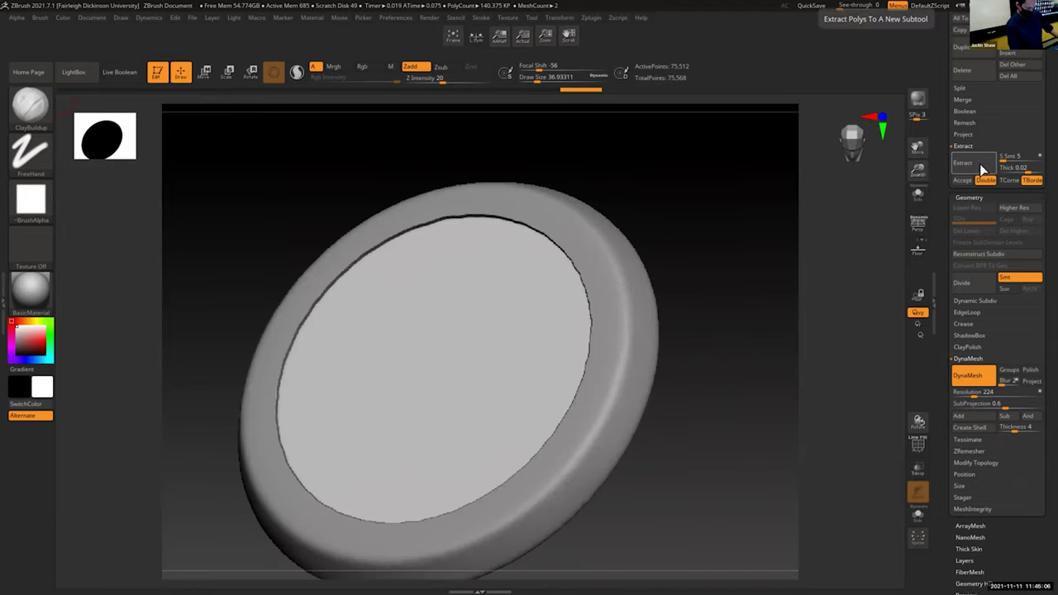
left_click(962, 181)
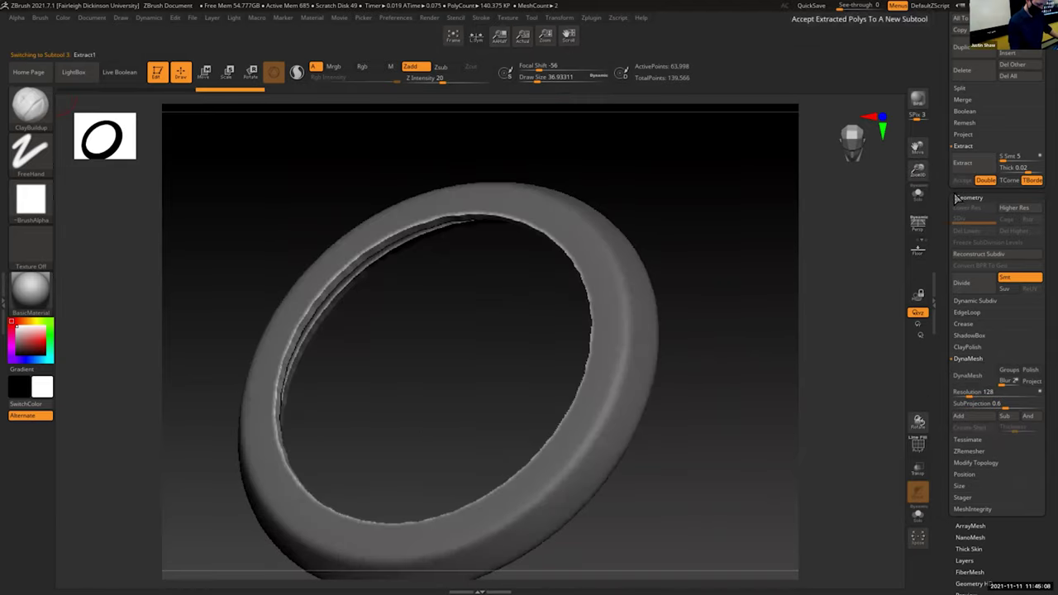
Step: Show Shield HP alongside the extracted rim and rename the extracted subtool "Sheild ring"
left_click_drag(945, 188, 947, 227)
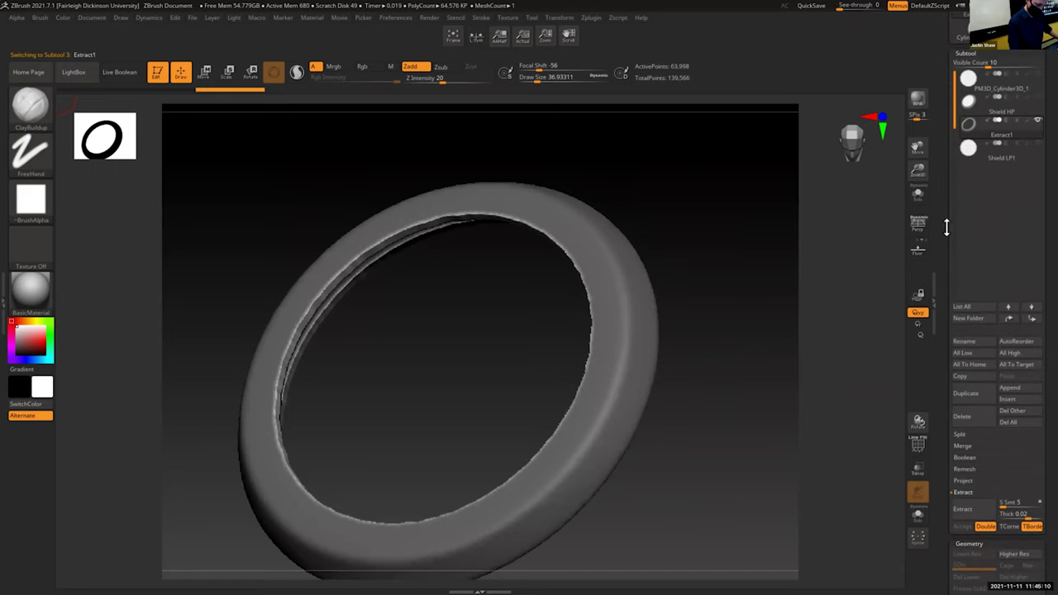
left_click(1033, 141)
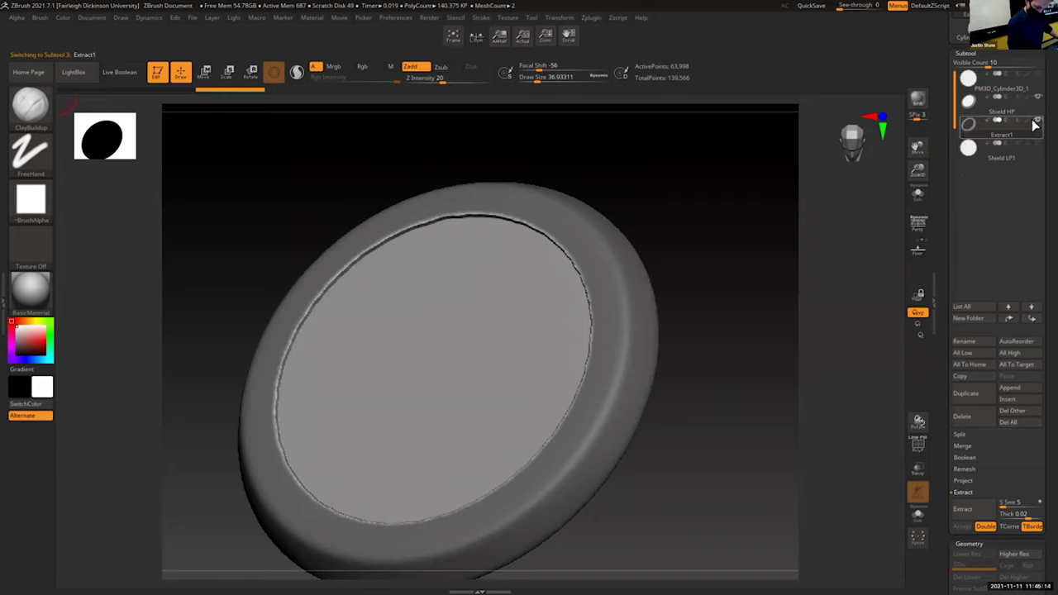
left_click(976, 341)
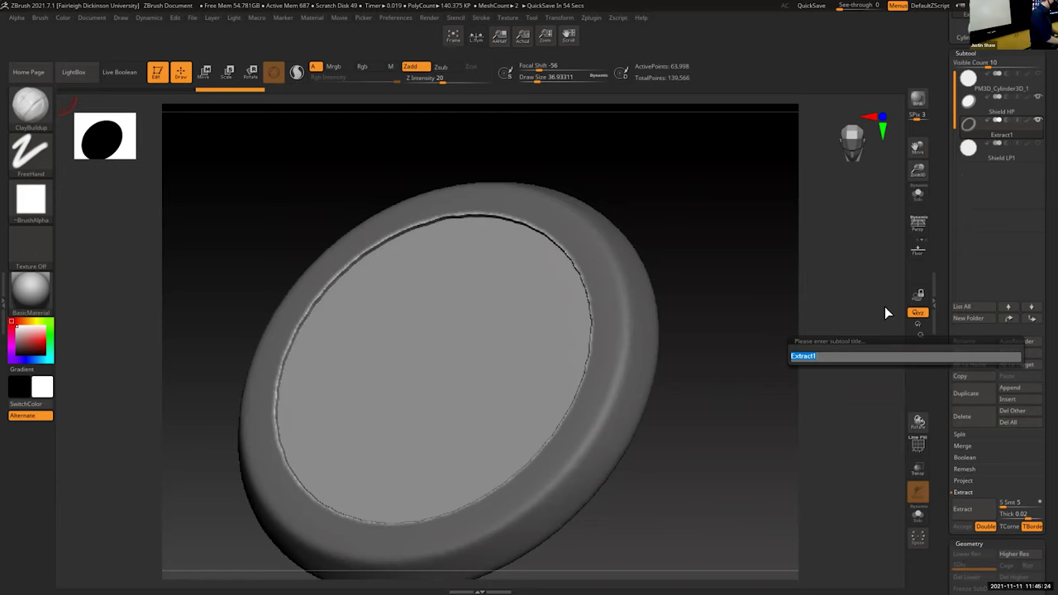
type("Shelid")
type(" ring")
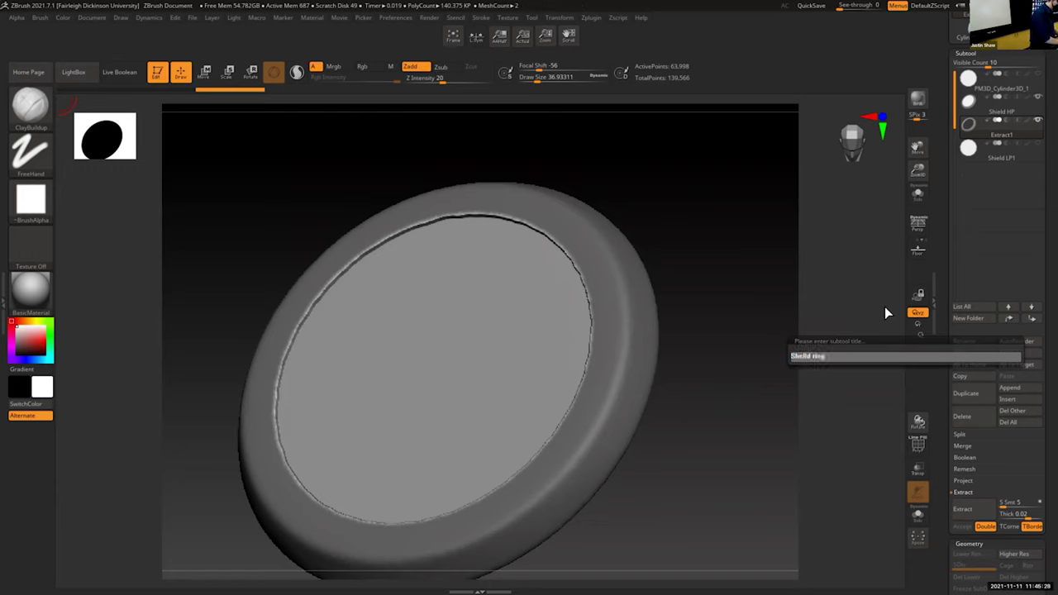
key("Return")
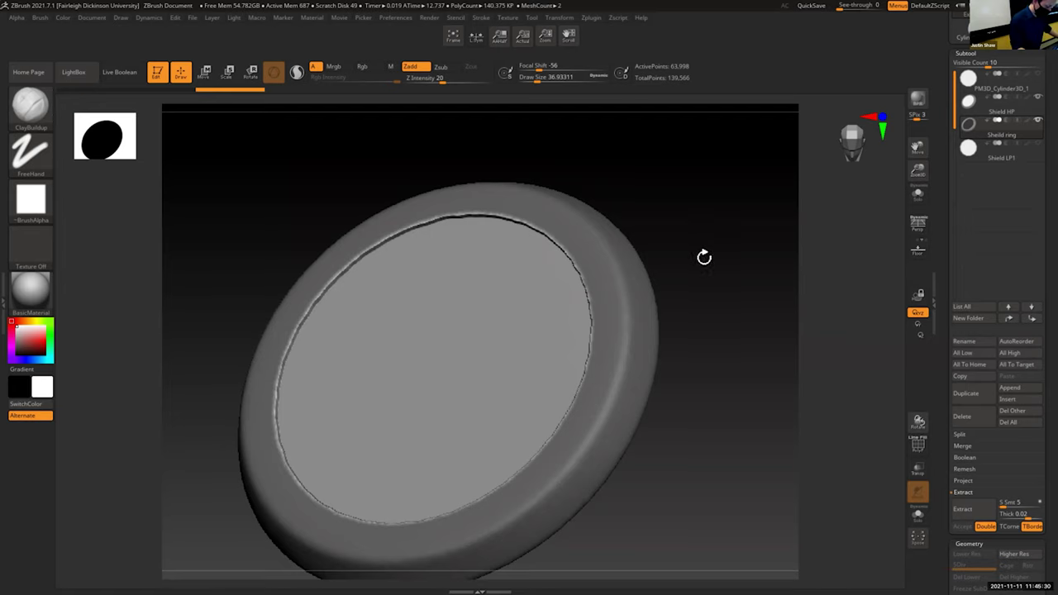
Step: Smooth the jagged inner edge of the extracted ring where it meets the disc
left_click_drag(703, 255, 651, 245)
mouse_move(496, 207)
left_mouse_down("shift")
mouse_move(553, 239)
mouse_move(600, 326)
mouse_move(577, 427)
mouse_move(436, 525)
left_mouse_up("shift")
mouse_move(723, 439)
left_mouse_down()
mouse_move(649, 416)
mouse_move(600, 243)
mouse_move(458, 194)
mouse_move(302, 273)
mouse_move(267, 428)
left_mouse_up()
left_click_drag(727, 242, 774, 295)
left_click_drag(917, 171, 884, 130)
mouse_move(777, 276)
left_mouse_down()
mouse_move(744, 312)
mouse_move(762, 274)
left_mouse_up()
left_click_drag(919, 150, 878, 138)
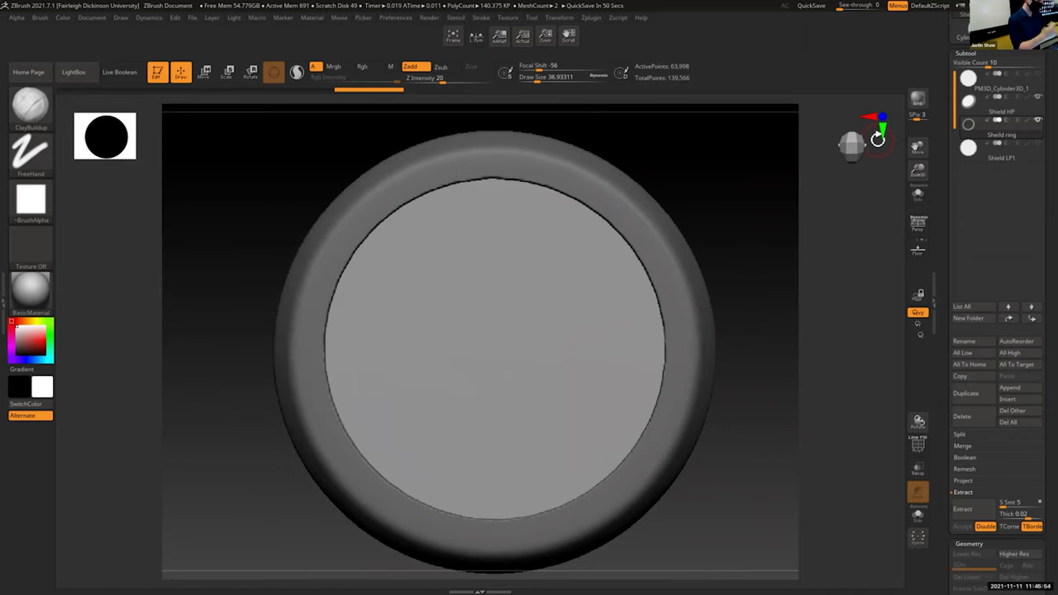
mouse_move(714, 160)
left_mouse_down("shift")
mouse_move(702, 194)
mouse_move(750, 197)
left_mouse_up("shift")
left_click_drag(520, 178, 534, 177, "shift")
left_click_drag(729, 197, 744, 218, "shift")
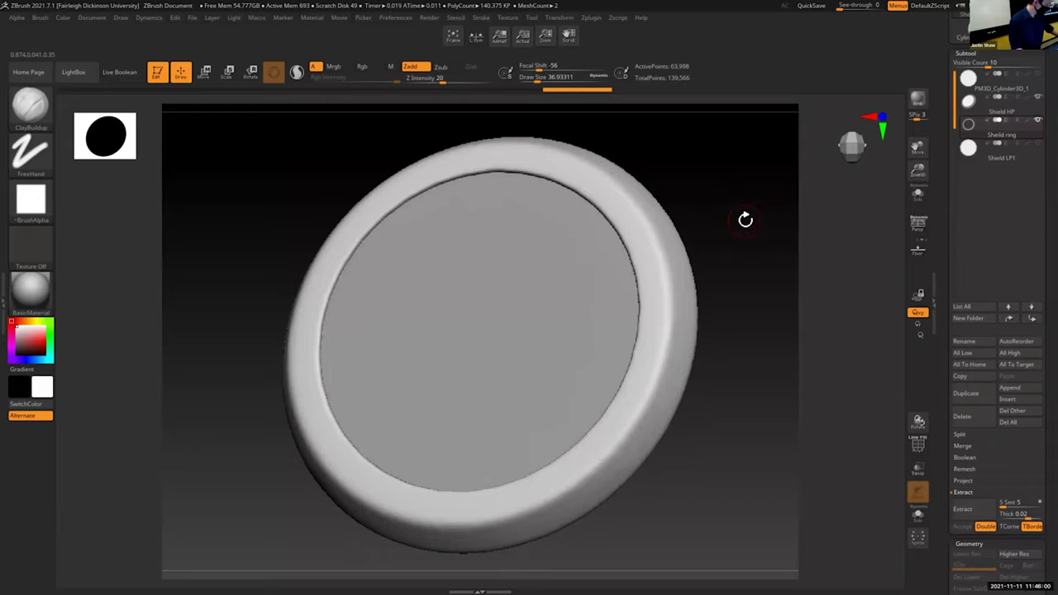
Step: Capture the reference artwork from the photo viewer and paste it into the open Photoshop document
key("alt+Tab")
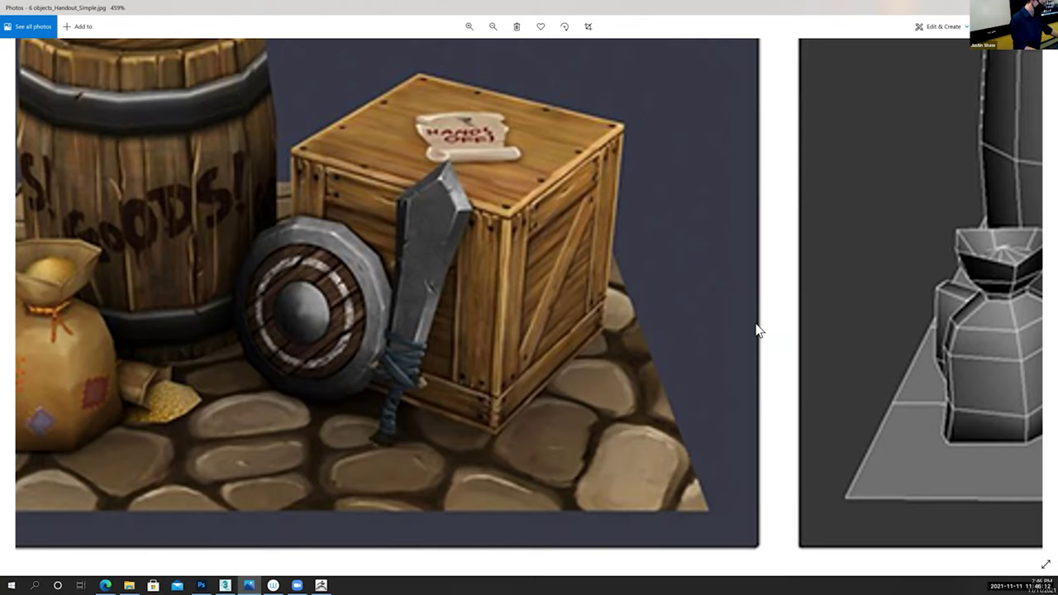
key("alt")
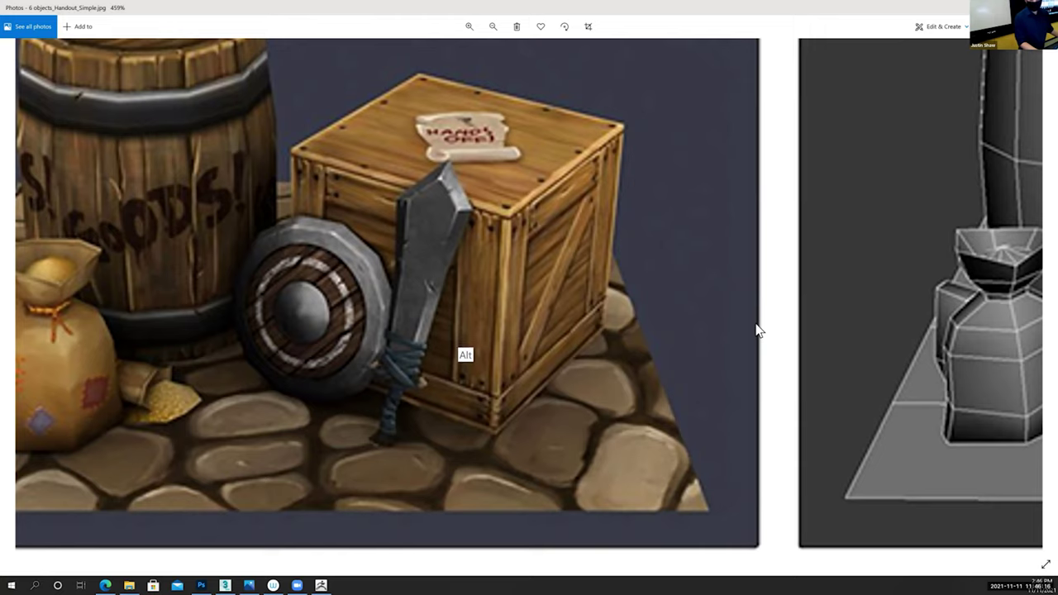
key("alt+Tab")
key("ctrl")
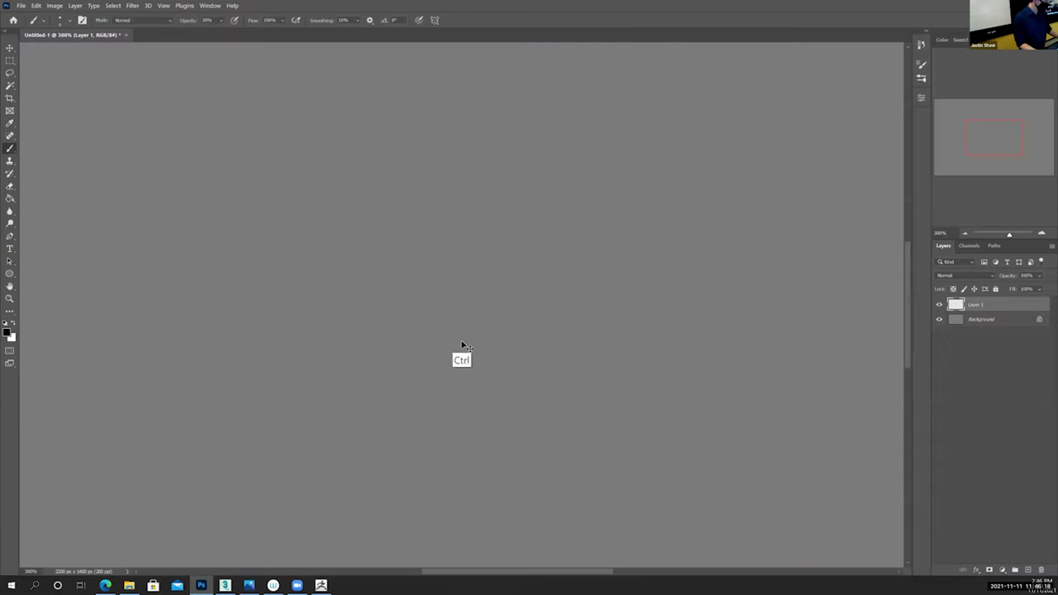
key("ctrl+v")
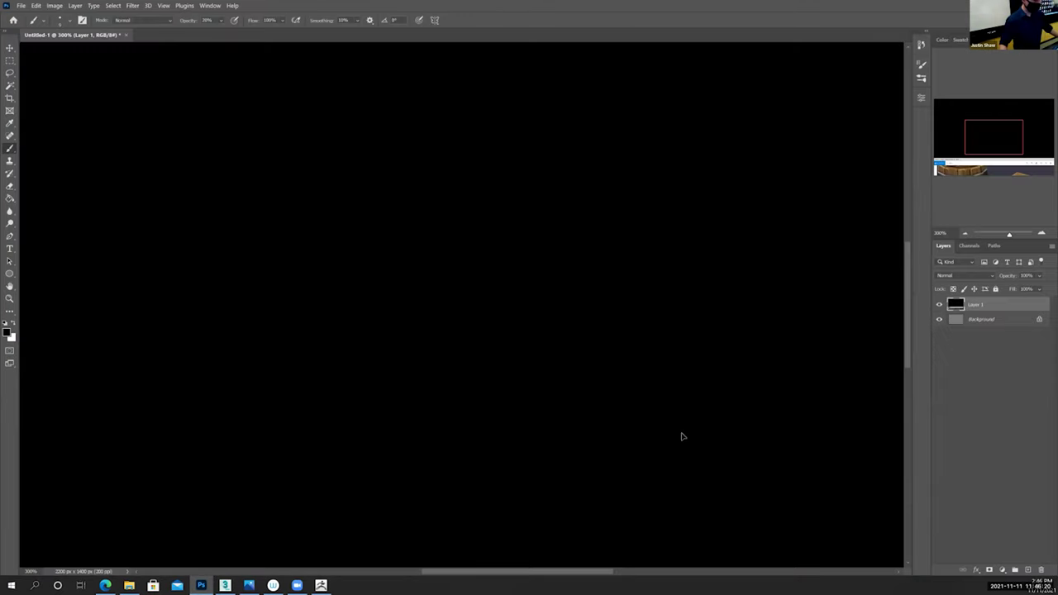
Step: Reposition the pasted reference so the shield and sword sit in the middle of the canvas at 200% zoom
left_click_drag(682, 435, 405, 279, "ctrl")
left_click_drag(686, 455, 625, 213, "ctrl")
left_click_drag(522, 420, 582, 185, "ctrl")
left_click_drag(541, 322, 532, 151, "ctrl")
left_click_drag(542, 495, 578, 122, "ctrl")
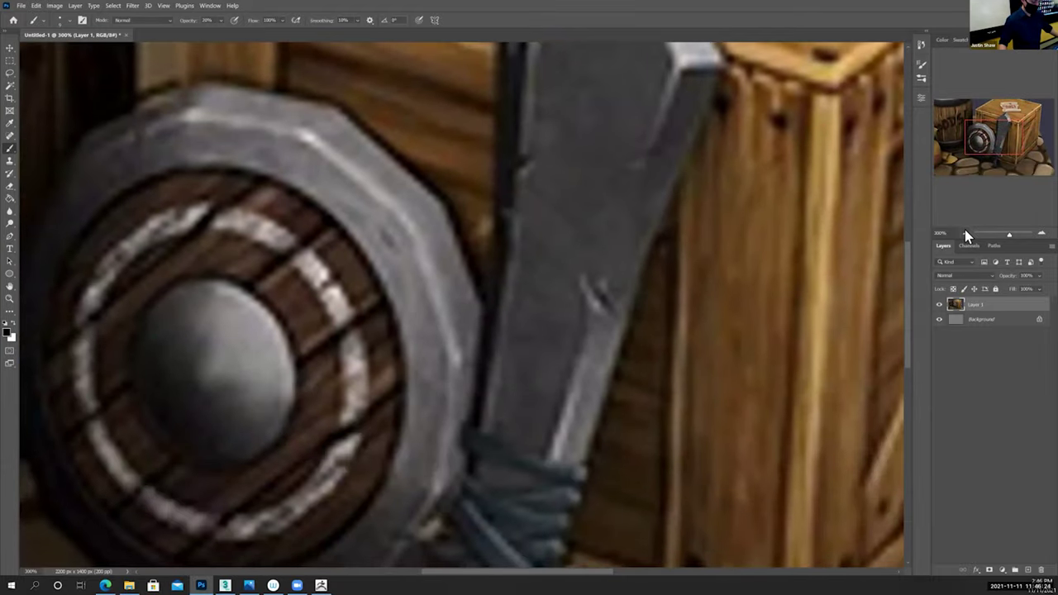
left_click(965, 233)
left_click_drag(196, 392, 328, 358, "ctrl")
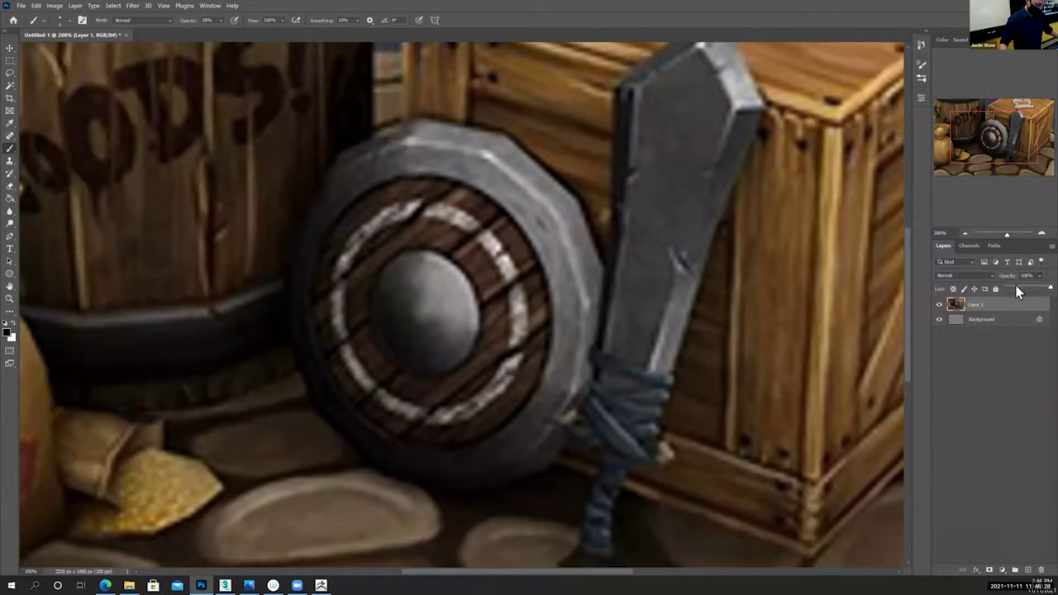
Step: Fade the reference, mark the shield rim's width with a line on a new layer, and copy the mark twice toward the shield's centre
left_click(1018, 291)
left_click(1028, 571)
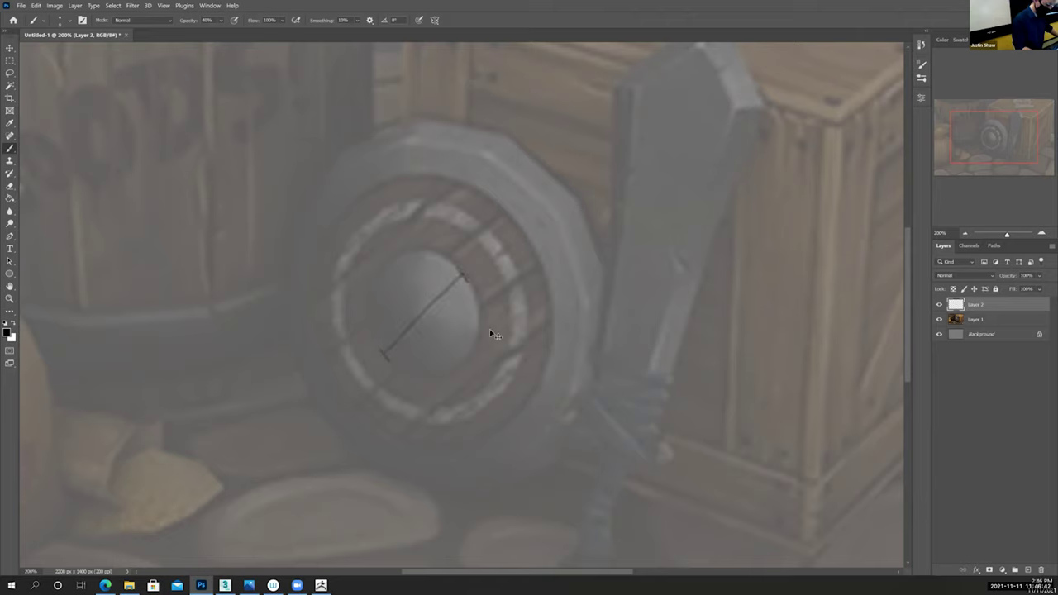
left_click_drag(455, 365, 541, 284, "ctrl")
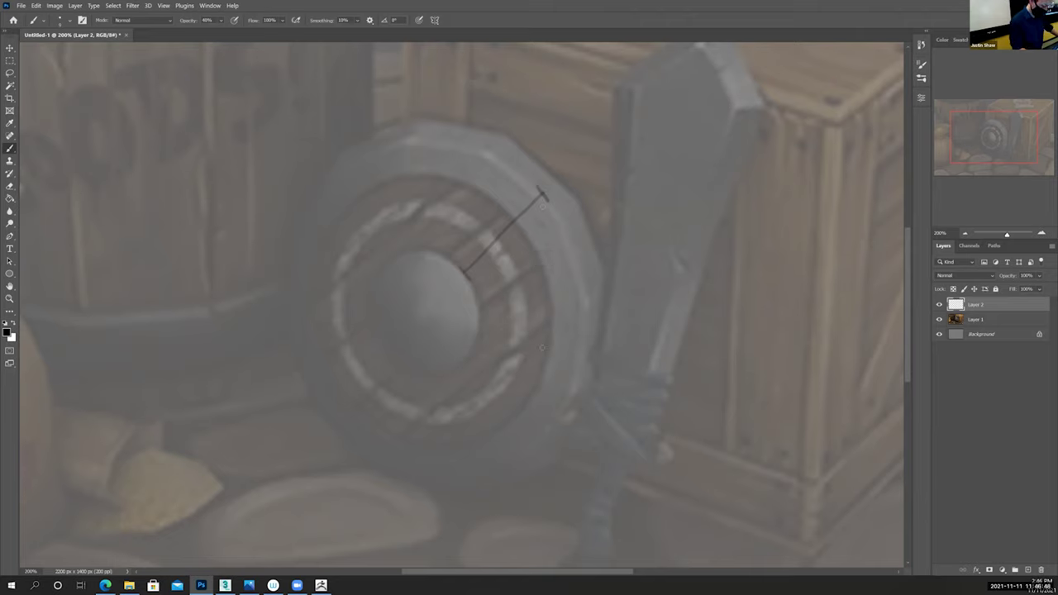
key("ctrl+z")
key("ctrl+z")
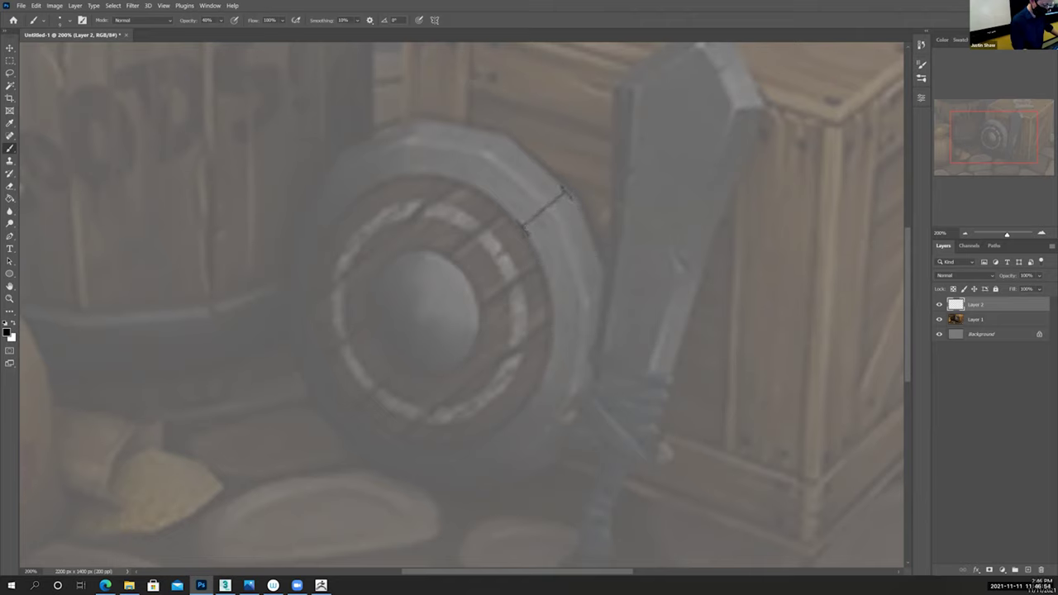
left_click_drag(702, 333, 652, 378, "ctrl+alt")
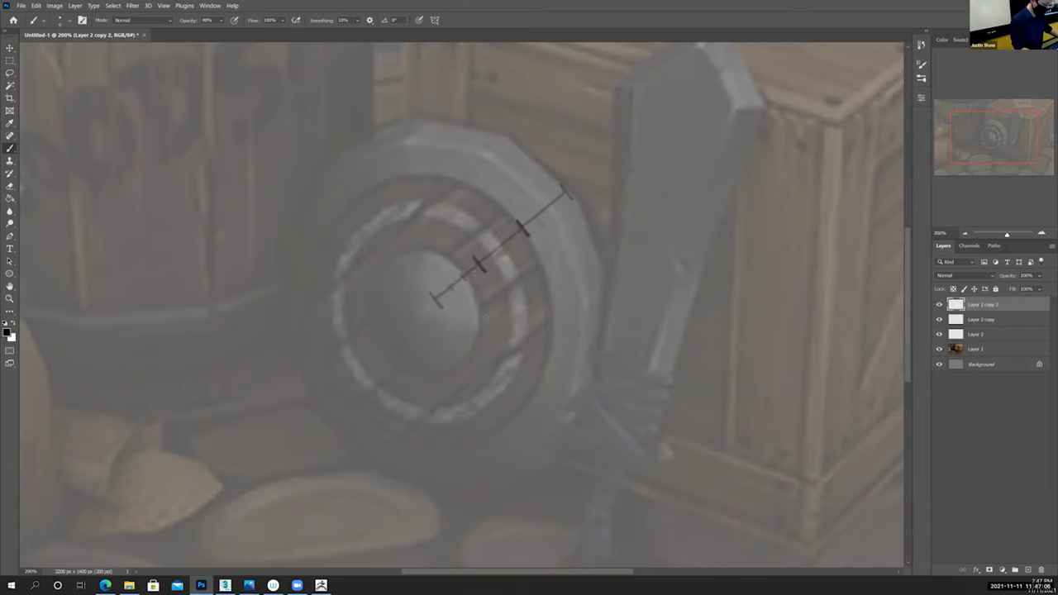
Step: Switch to ZBrush and make the Shield HP subtool active with the ClayBuildup brush
left_click(321, 586)
key("alt")
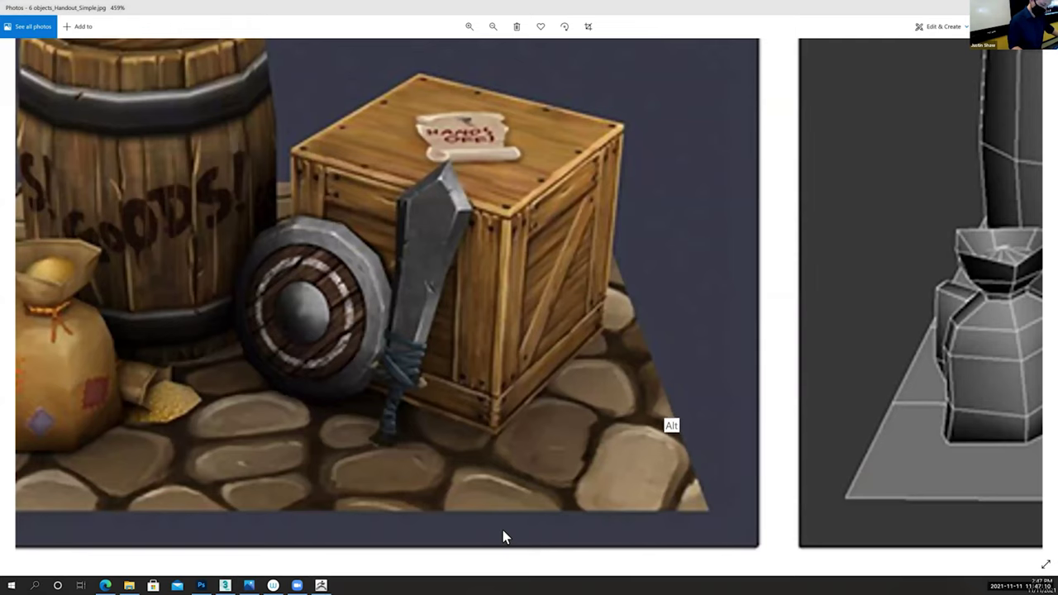
key("alt+Tab")
left_click_drag(775, 360, 772, 372)
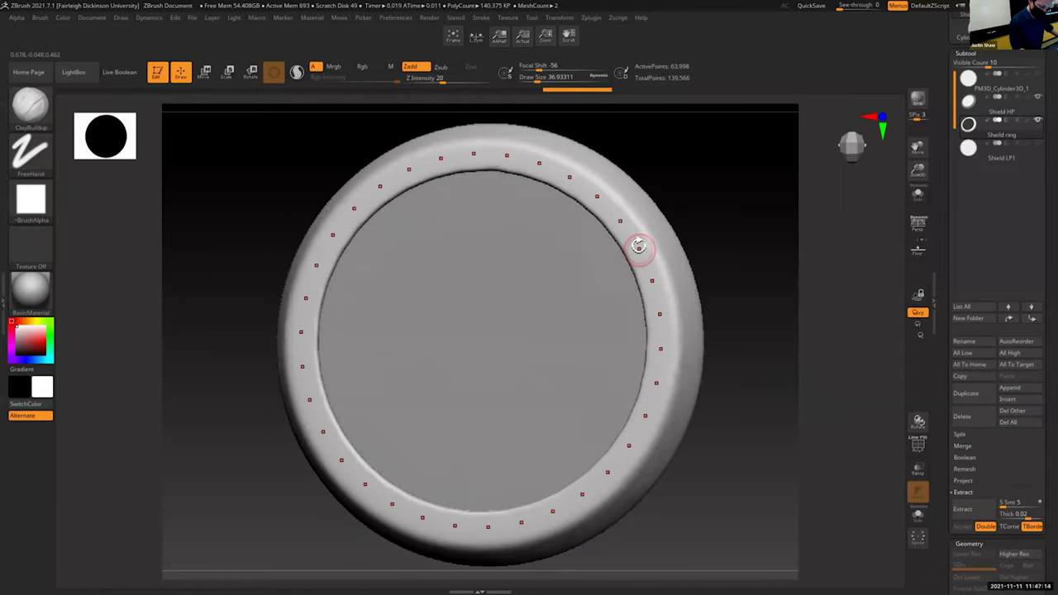
left_click(996, 106)
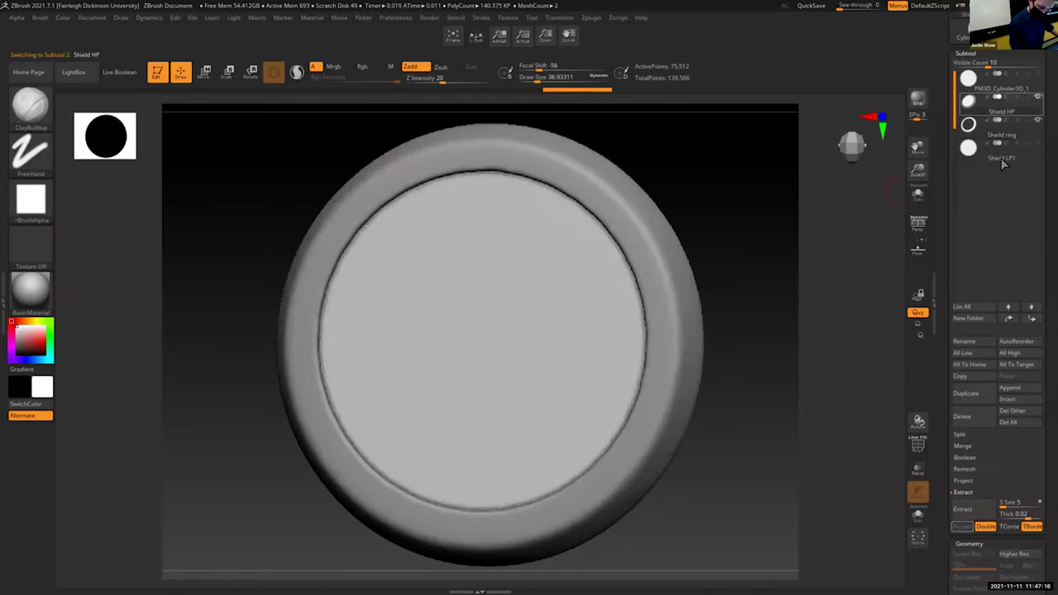
left_click_drag(749, 240, 739, 264, "ctrl")
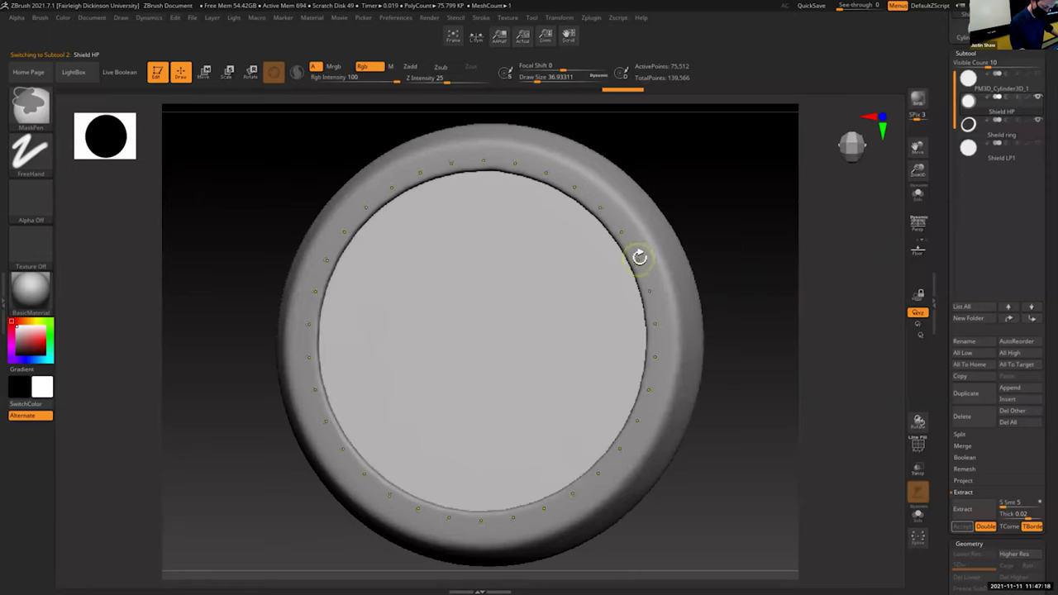
key("b")
key("c")
key("b")
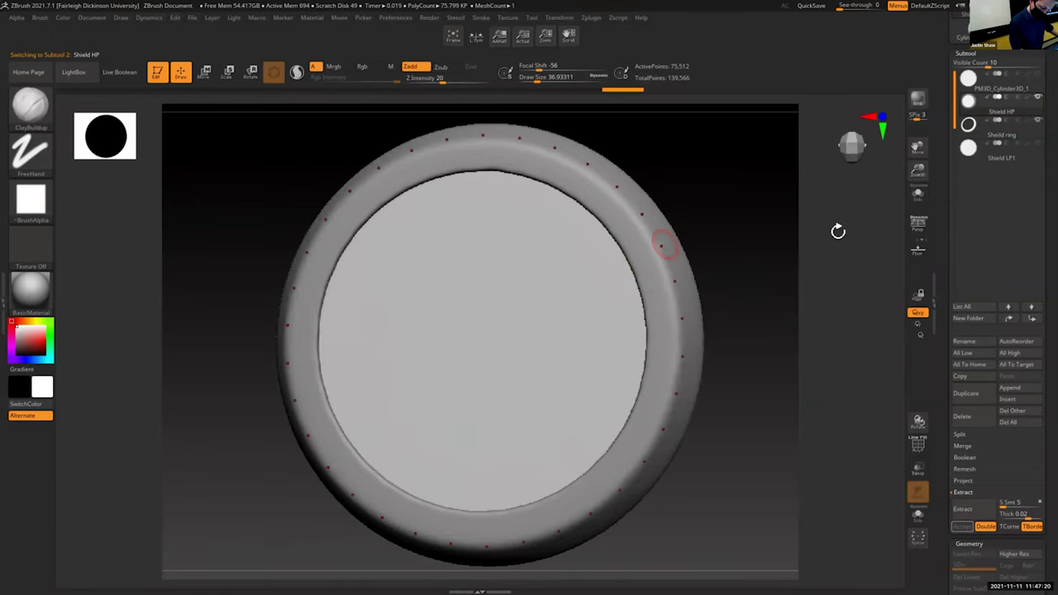
Step: Mask a filled circle in the centre of the Shield HP disc using the radial symmetry
mouse_move(839, 231)
left_mouse_down()
mouse_move(749, 276)
mouse_move(706, 265)
mouse_move(705, 241)
mouse_move(683, 246)
left_mouse_up()
key("b")
key("m")
key("p")
key("b")
key("c")
key("b")
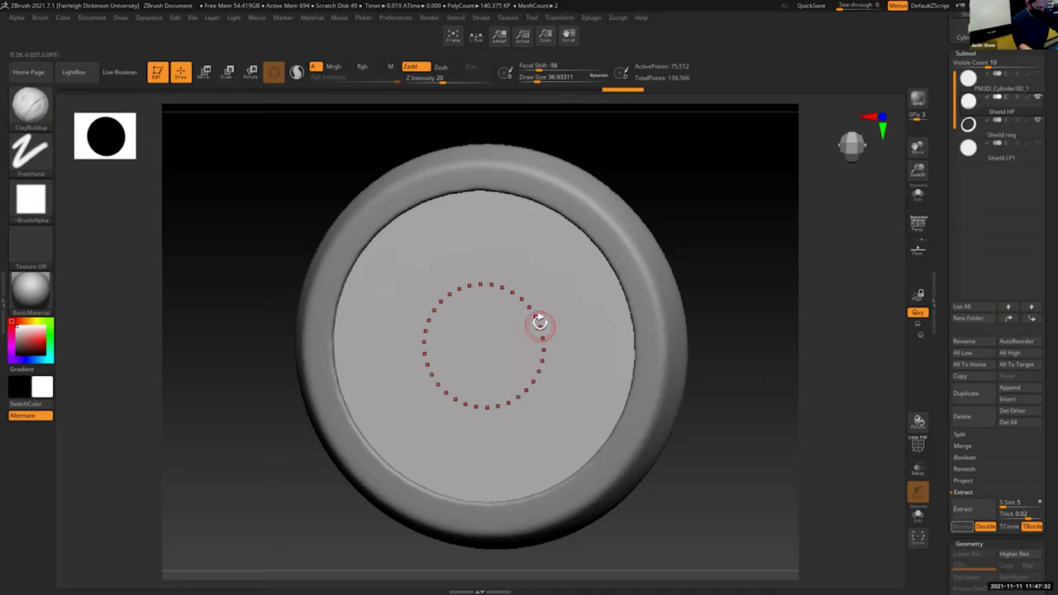
key("ctrl")
mouse_move(539, 314)
left_mouse_down("ctrl")
mouse_move(534, 307)
mouse_move(543, 343)
mouse_move(527, 372)
mouse_move(510, 383)
mouse_move(507, 311)
mouse_move(496, 364)
mouse_move(489, 344)
left_mouse_up("ctrl")
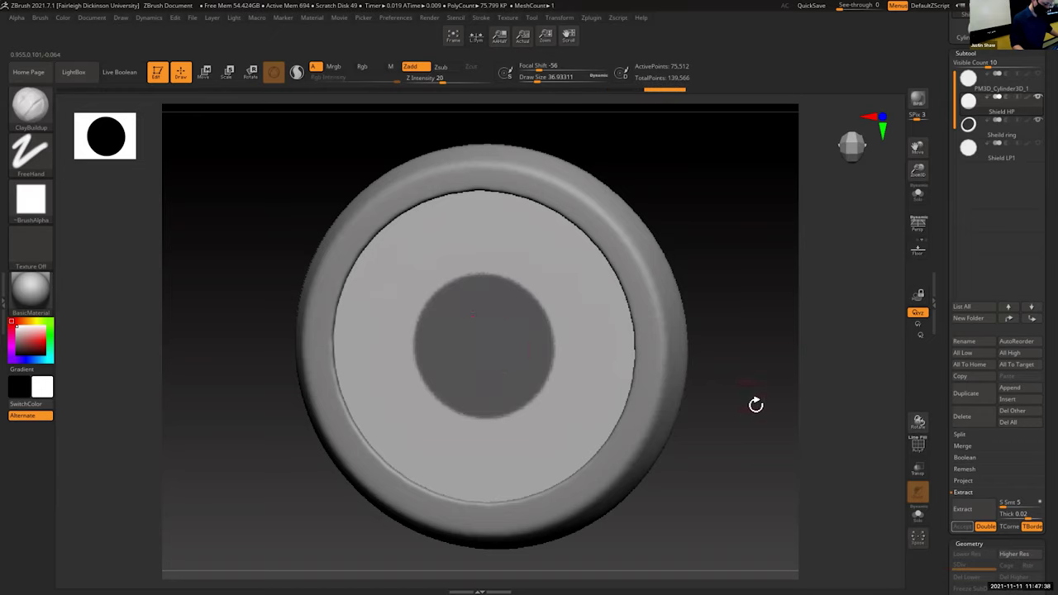
Step: Extract the masked centre circle as a new subtool with smoothing 5 and thickness 0.02
left_click_drag(755, 406, 758, 402, "shift")
scroll(948, 285, "down", 3)
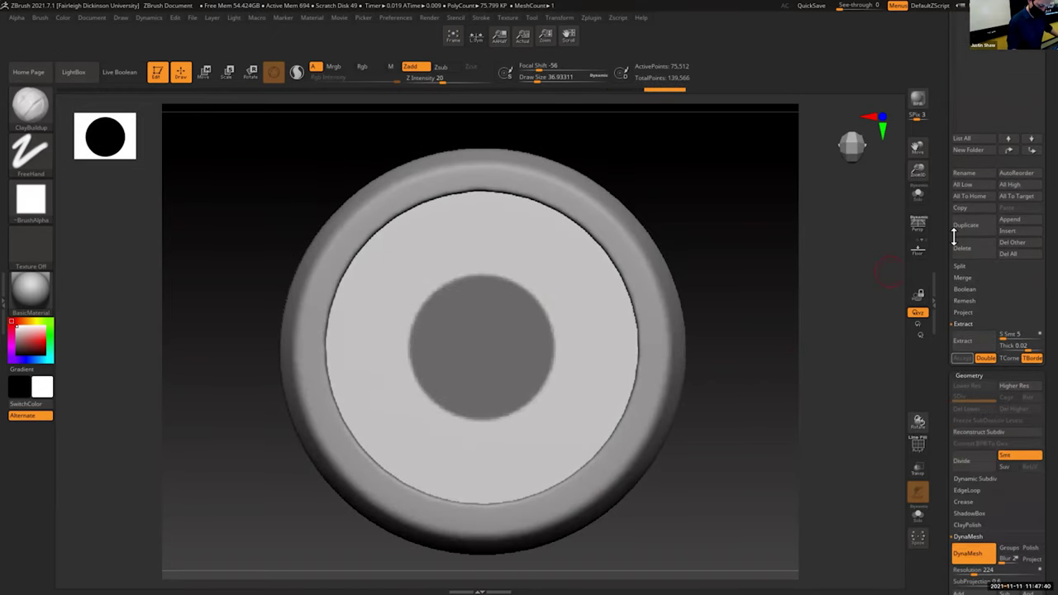
left_click(964, 343)
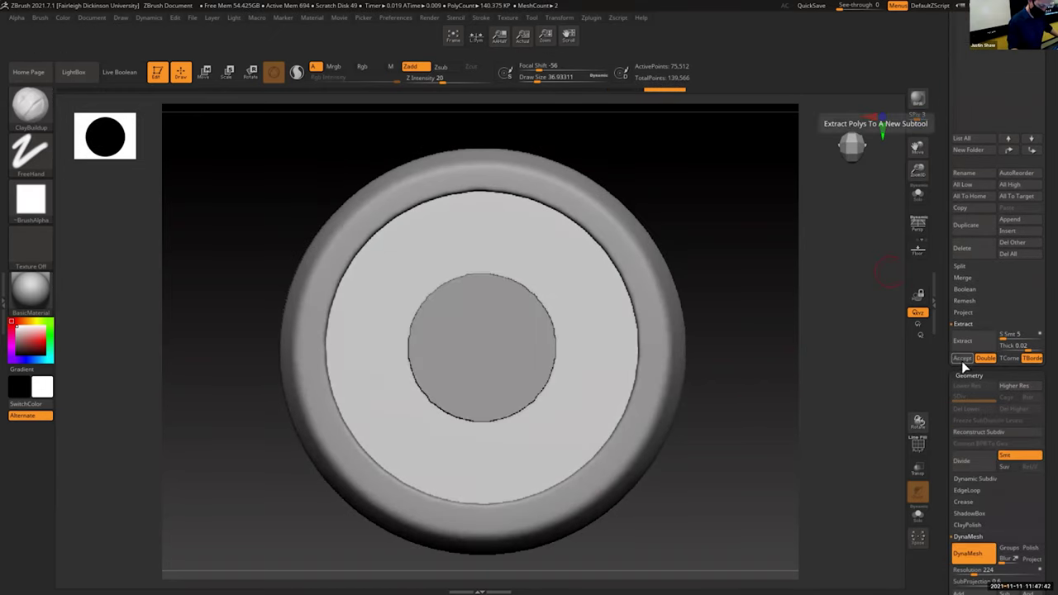
left_click(963, 357)
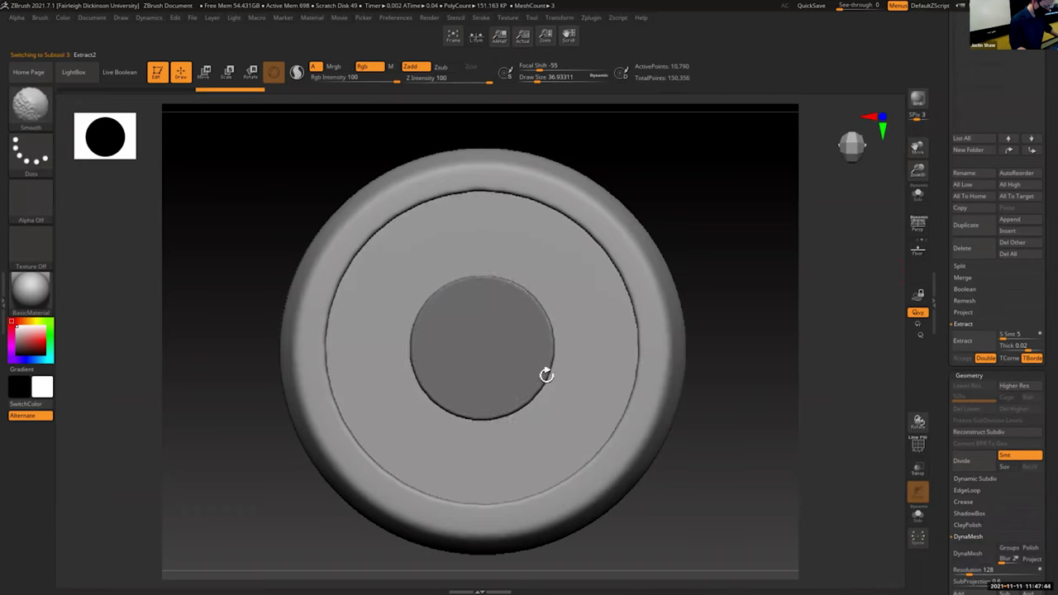
left_click_drag(747, 323, 835, 202)
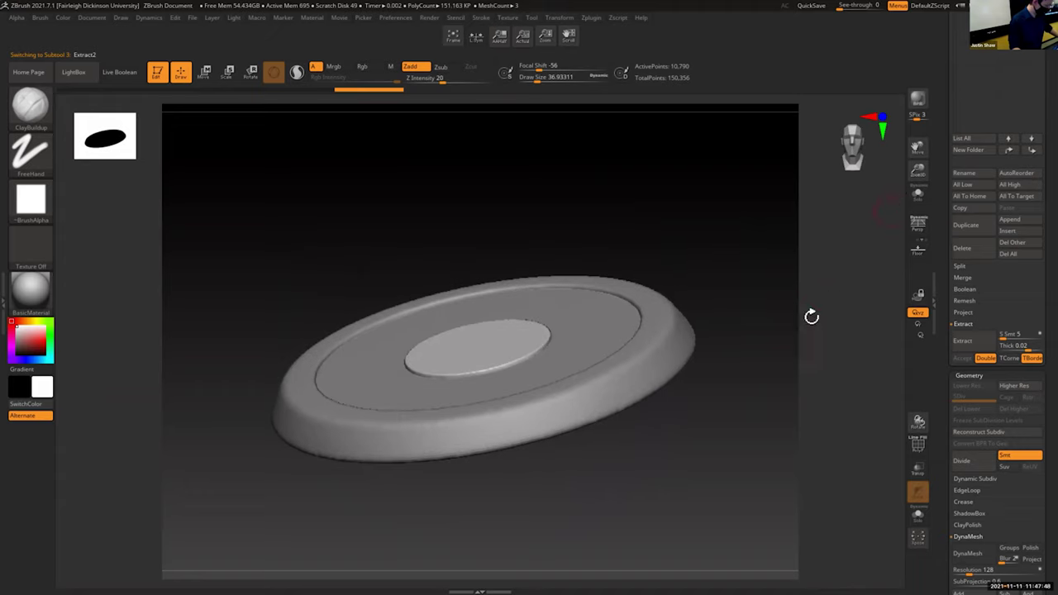
Step: Check the shield's centre boss in the reference artwork and choose the Move brush for sculpting
key("alt+Tab")
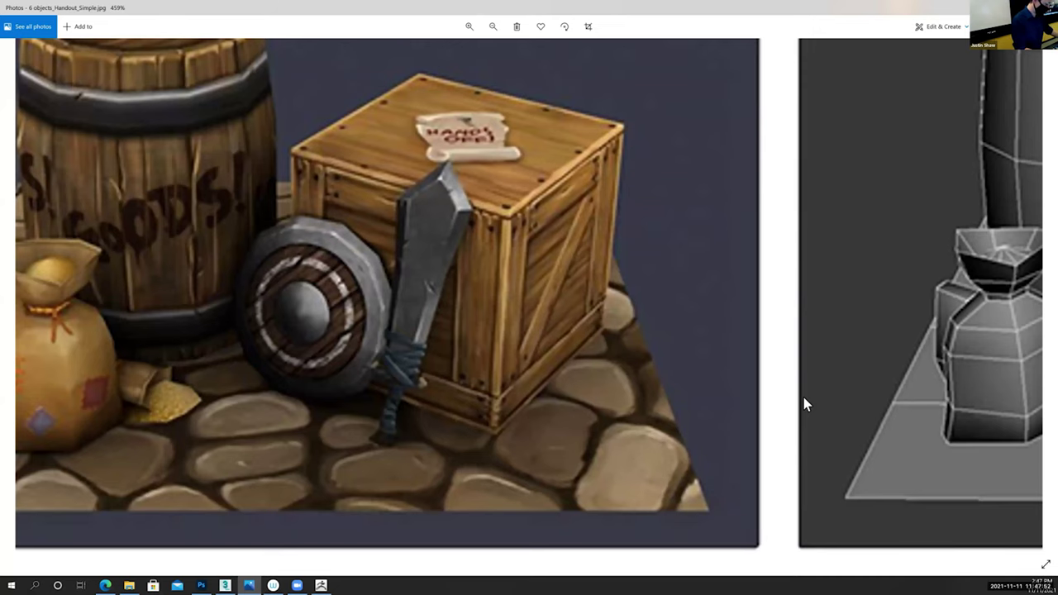
key("alt+Tab")
left_click_drag(737, 424, 751, 437)
key("b")
left_click(32, 105)
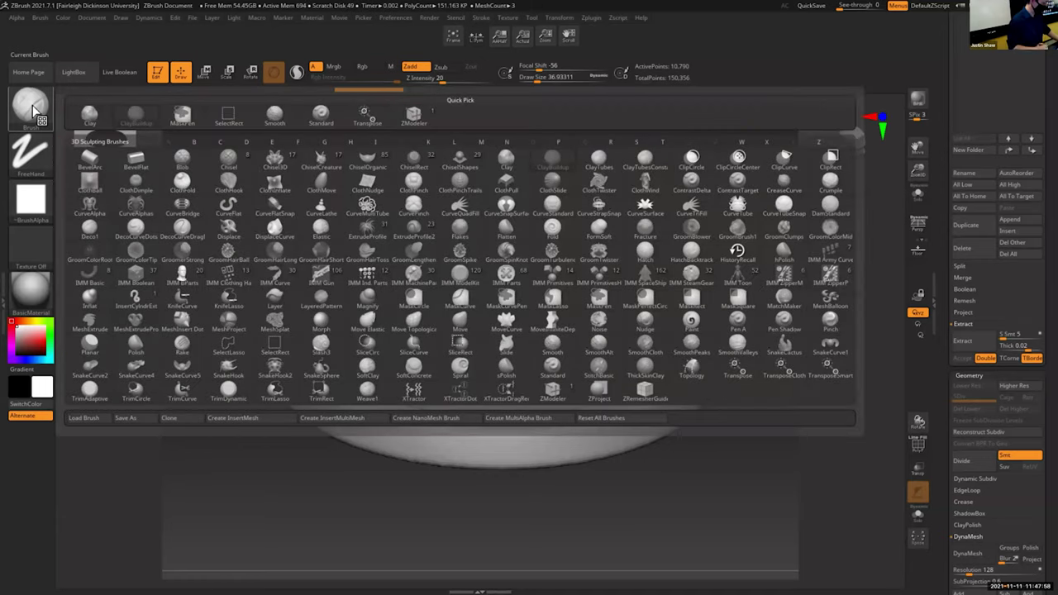
key("b")
key("m")
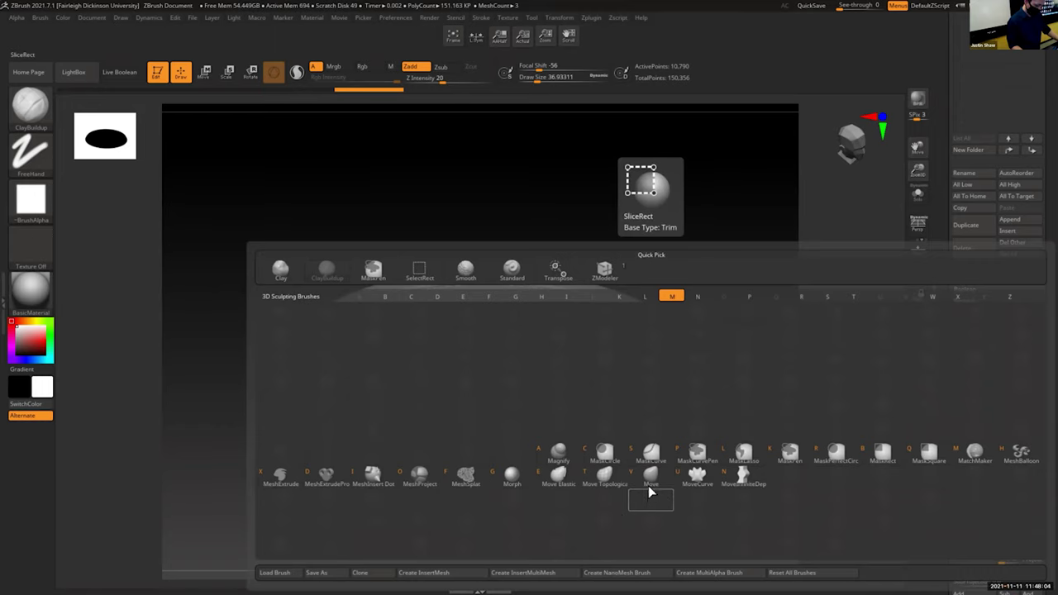
left_click(649, 478)
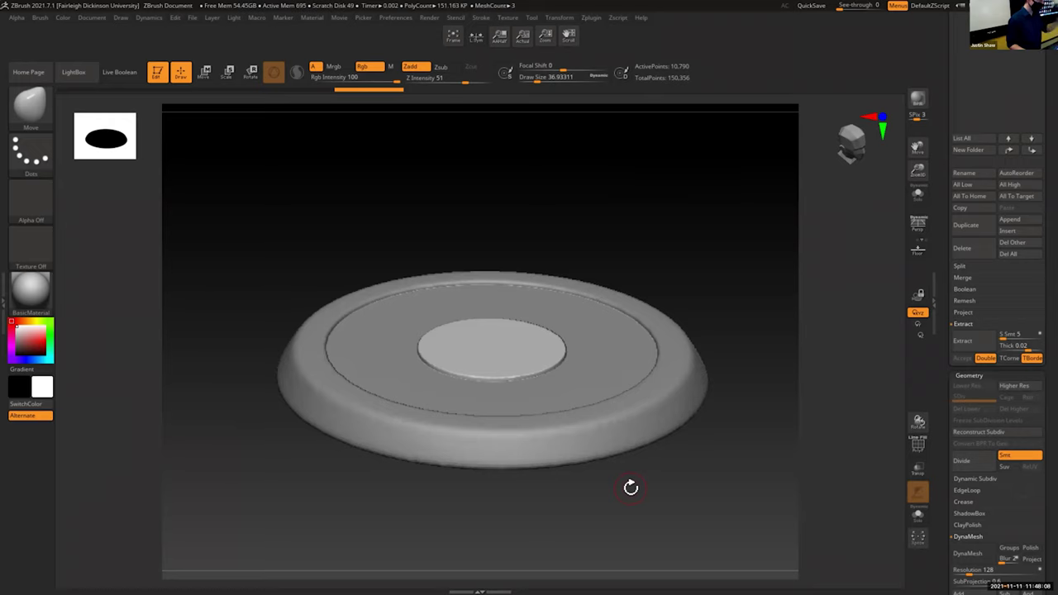
Step: Raise the centre of the Shield HP disc into a gentle dome with a Move brush sized about 280
key("s")
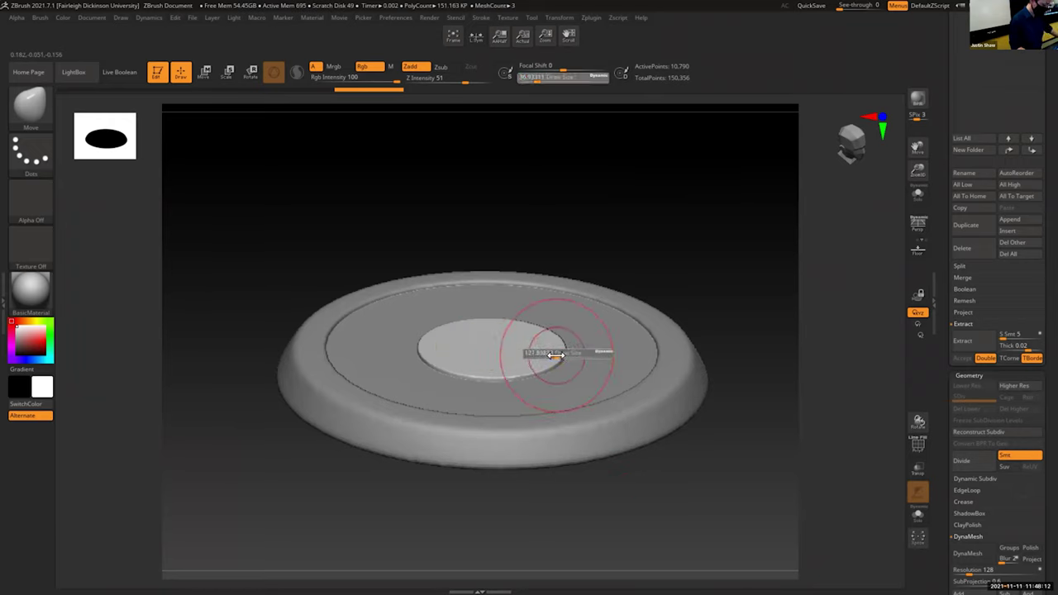
mouse_move(919, 170)
left_mouse_down()
mouse_move(937, 147)
mouse_move(939, 212)
left_mouse_up()
left_click(995, 78)
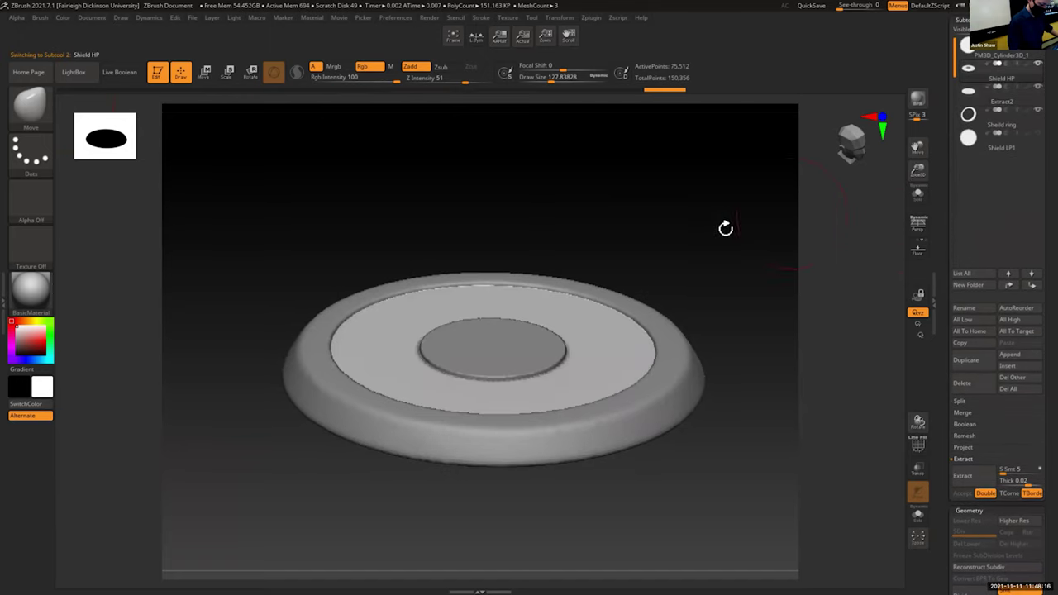
key("s")
left_click_drag(527, 341, 550, 345)
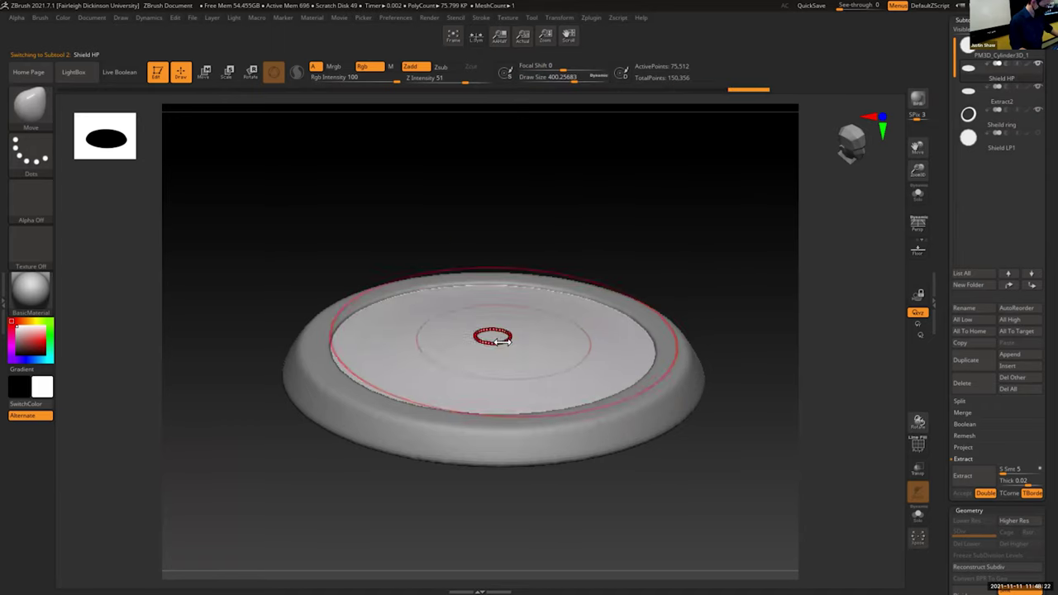
key("s")
mouse_move(502, 342)
left_mouse_down()
mouse_move(491, 343)
mouse_move(524, 339)
mouse_move(485, 329)
left_mouse_up()
key("shift")
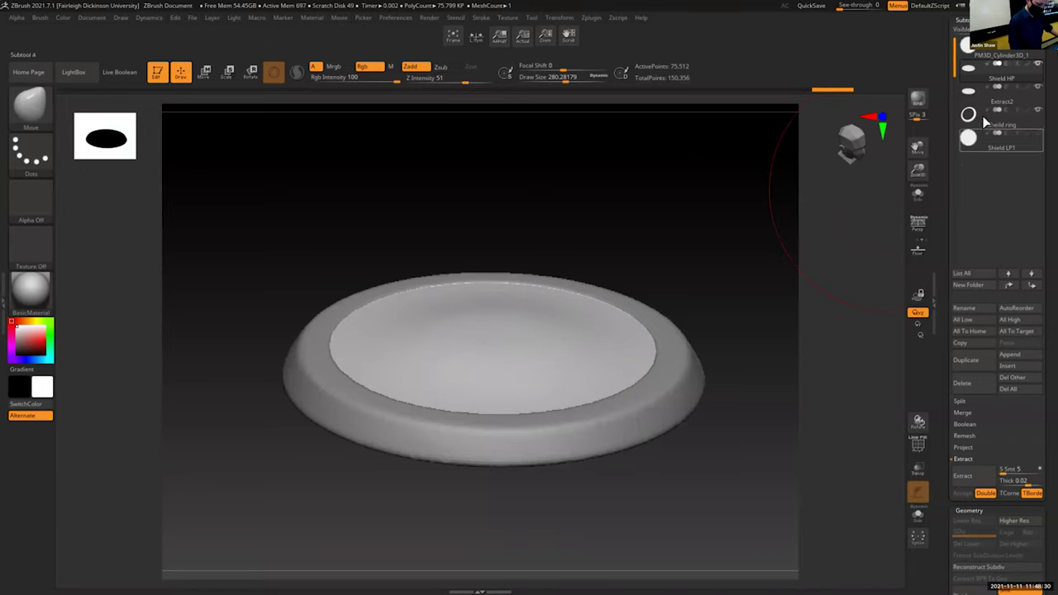
Step: Try to pull the centre of the Shield HP disc further up with the Move brush
left_click(612, 335, "alt")
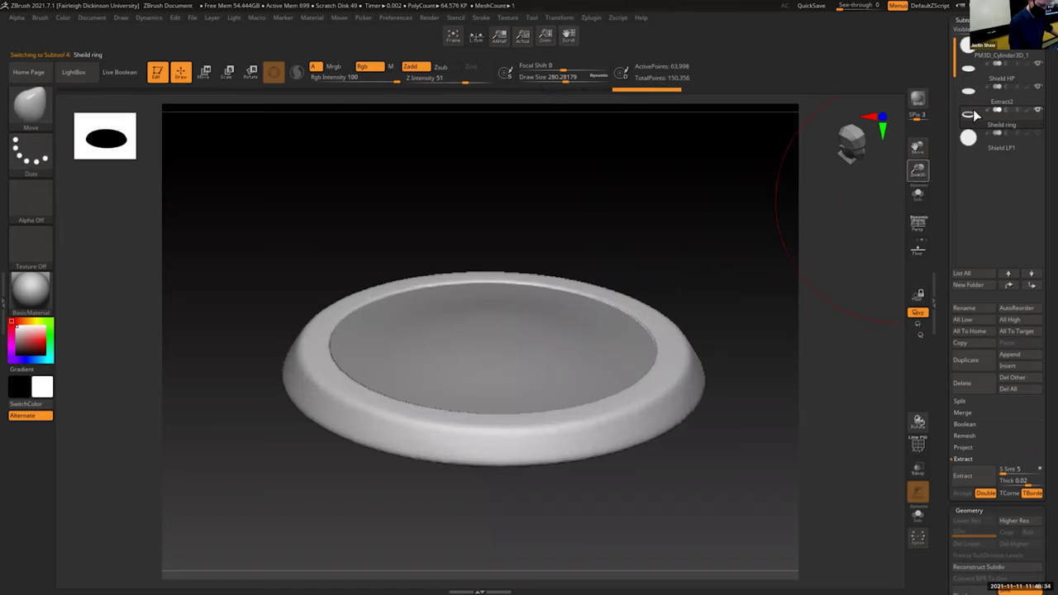
left_click(985, 80)
left_click_drag(512, 345, 514, 306)
key("ctrl+z")
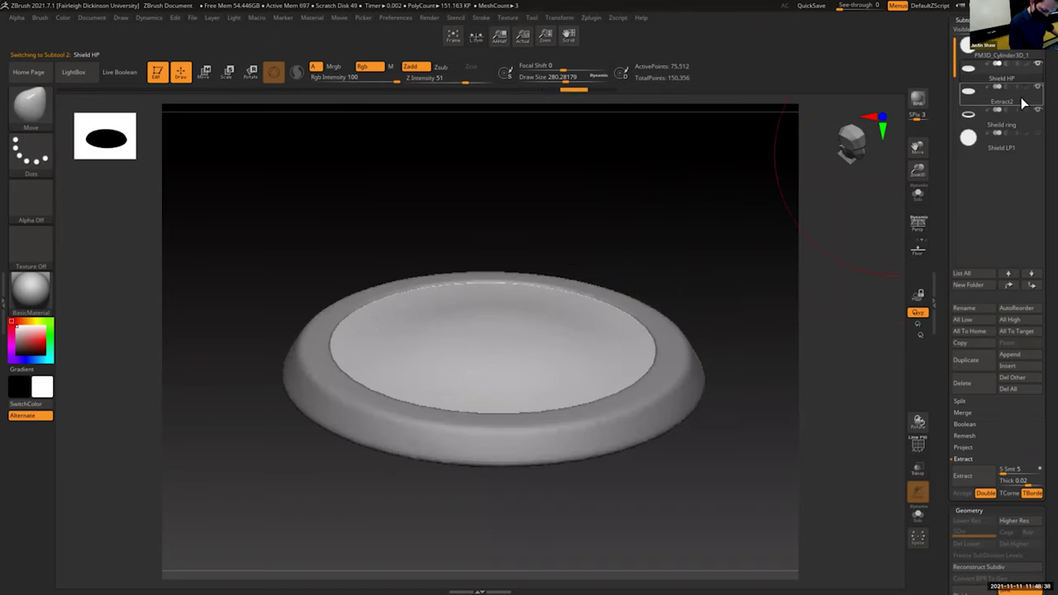
Step: Rename the extracted centre subtool as Buckler
left_click(1021, 98)
left_click(976, 309)
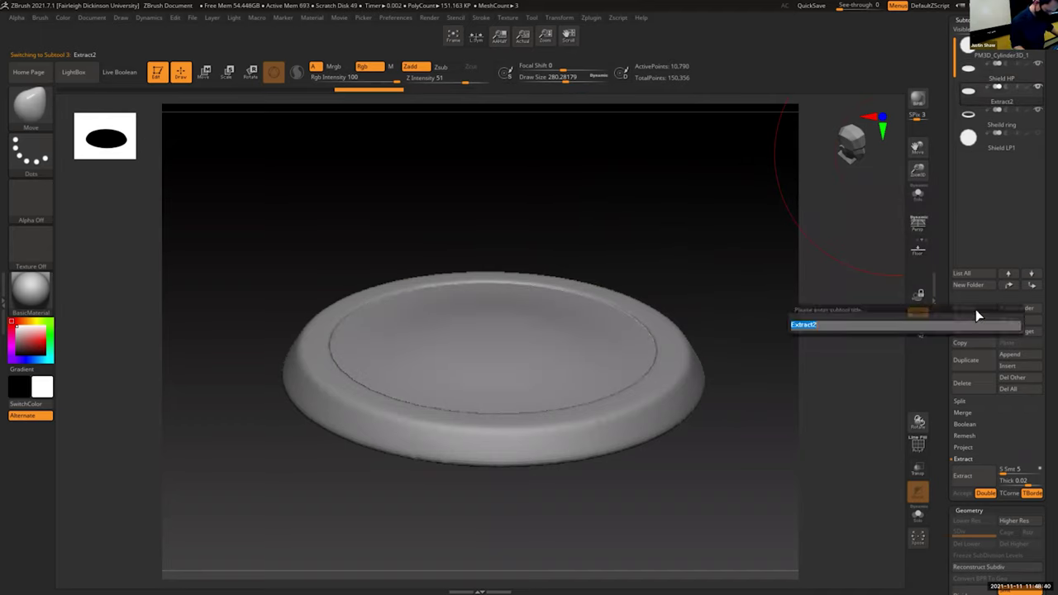
type("Backler")
key("Return")
Step: Pull the Buckler up into a dome above the disc with a Move brush sized 112
left_click_drag(521, 347, 524, 345)
mouse_move(657, 311)
left_mouse_down()
mouse_move(697, 273)
mouse_move(709, 317)
mouse_move(711, 298)
mouse_move(554, 348)
left_mouse_up()
key("s")
left_click_drag(918, 172, 924, 198)
mouse_move(769, 277)
left_mouse_down()
mouse_move(747, 207)
mouse_move(560, 328)
mouse_move(536, 321)
mouse_move(556, 312)
left_mouse_up()
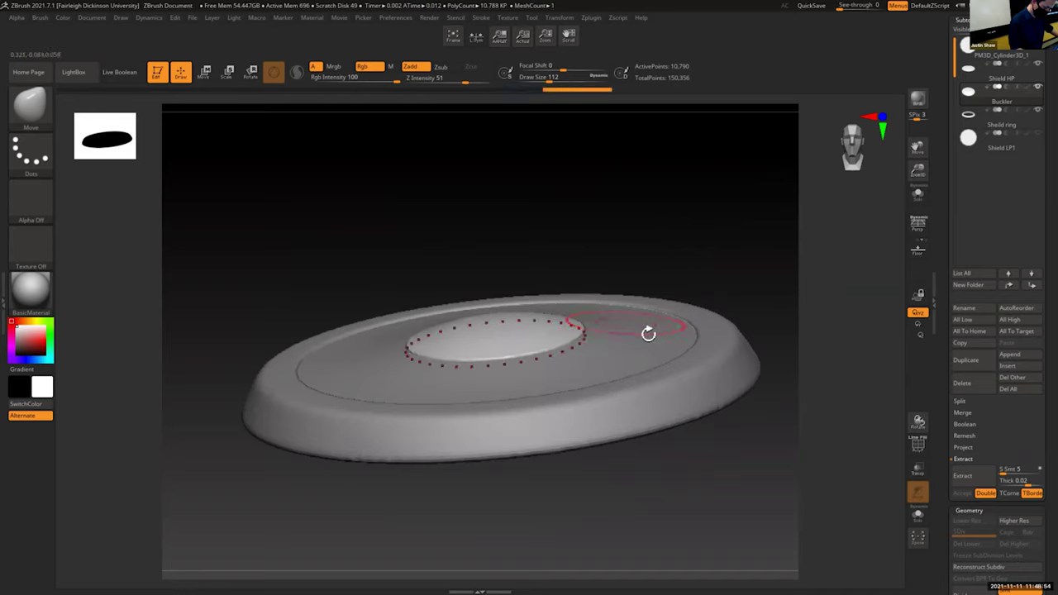
Step: Select the Shield HP disc and remesh it with DynaMesh
left_click(650, 337, "alt")
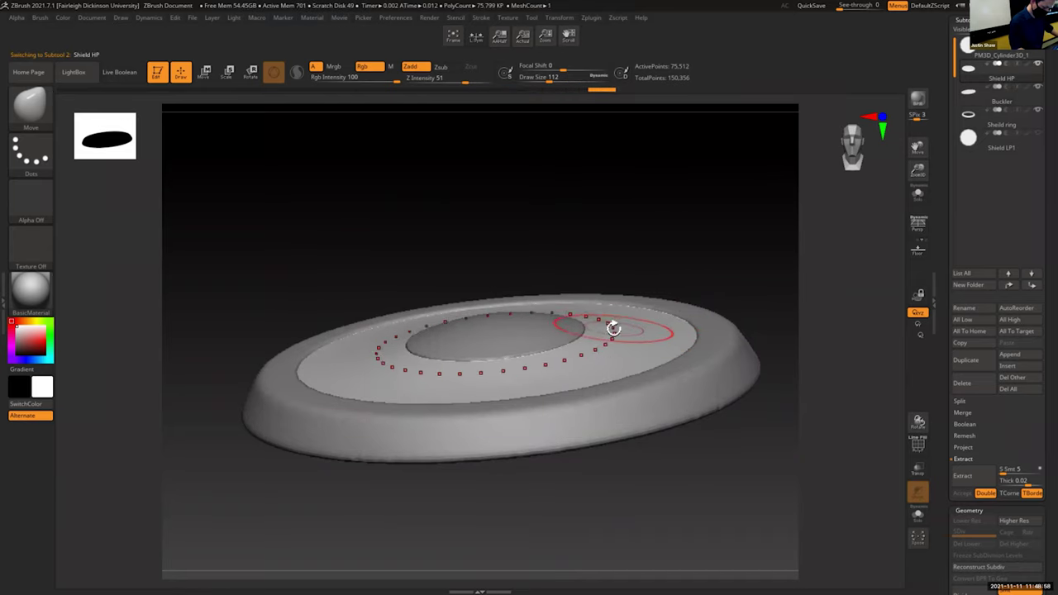
left_click_drag(669, 234, 678, 303, "shift")
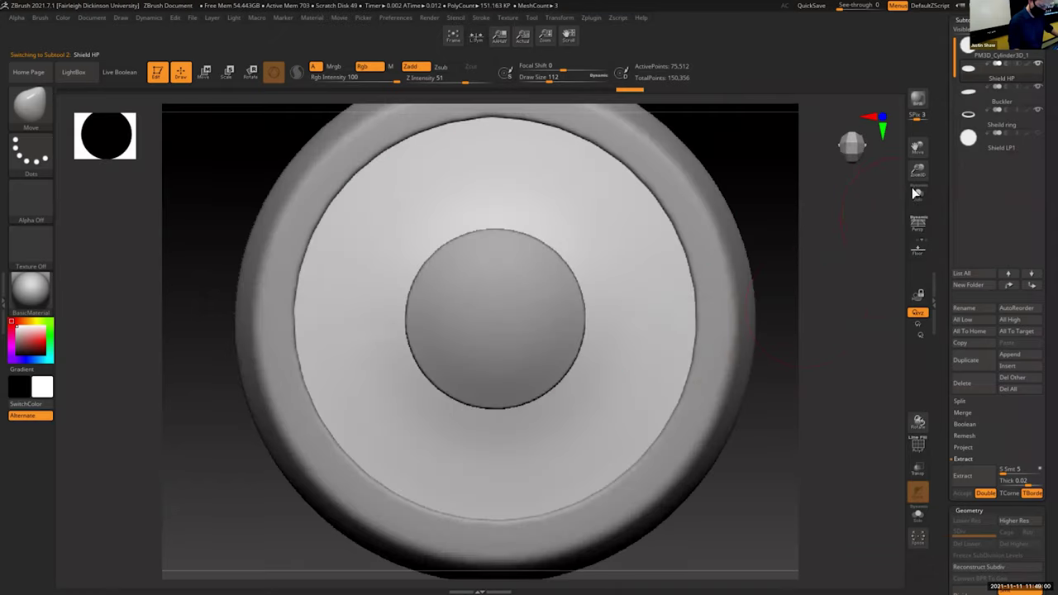
left_click_drag(911, 150, 913, 135)
left_click_drag(915, 147, 906, 177)
left_click_drag(728, 230, 701, 286, "ctrl")
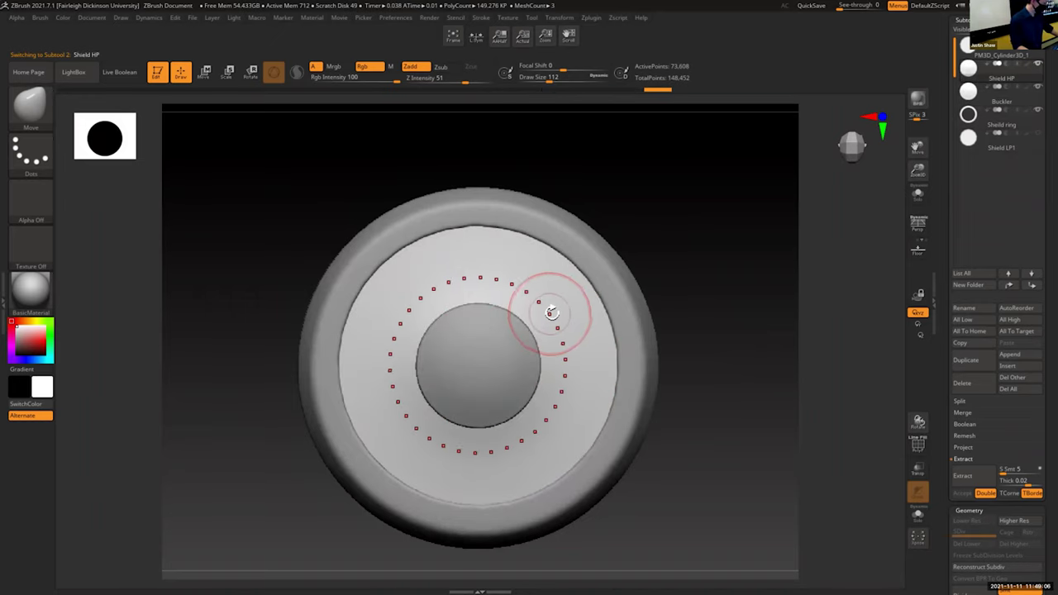
Step: Compare the shield with the reference artwork, turn off symmetry, and reduce the Move brush size to about 71
key("alt+Tab")
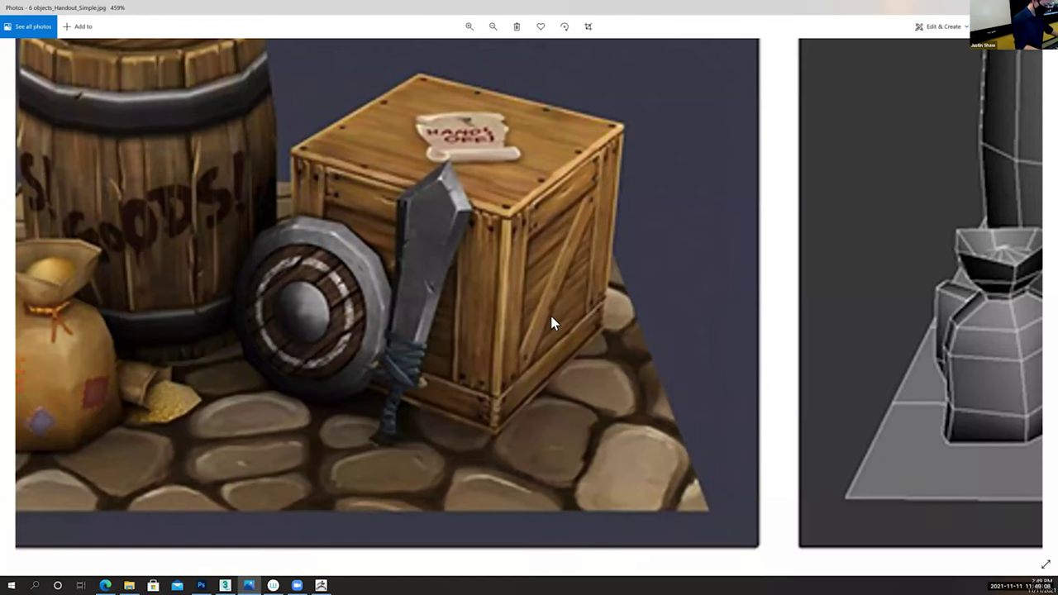
key("alt+Tab")
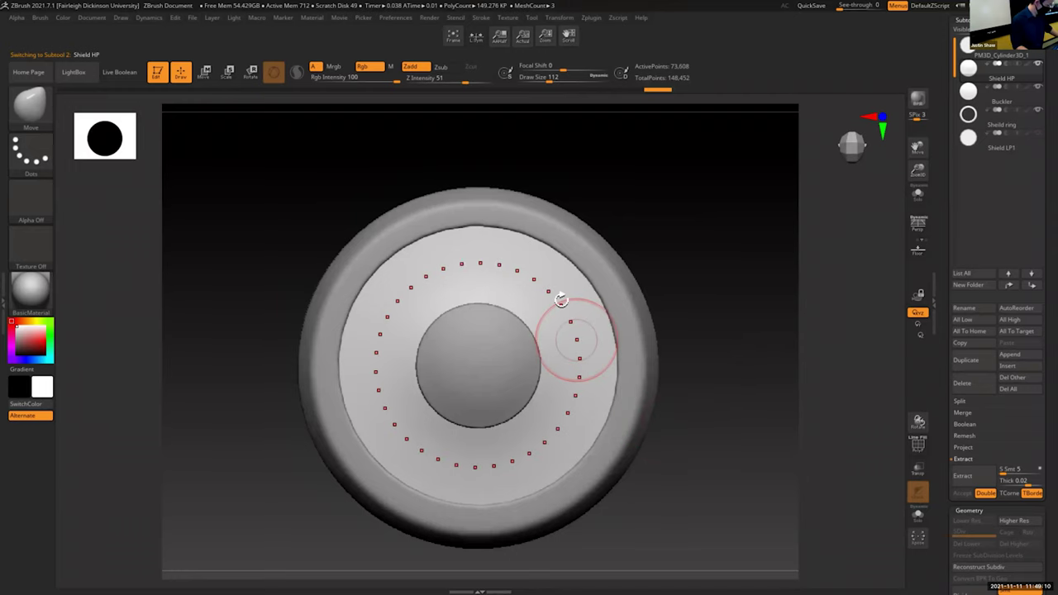
left_click(559, 18)
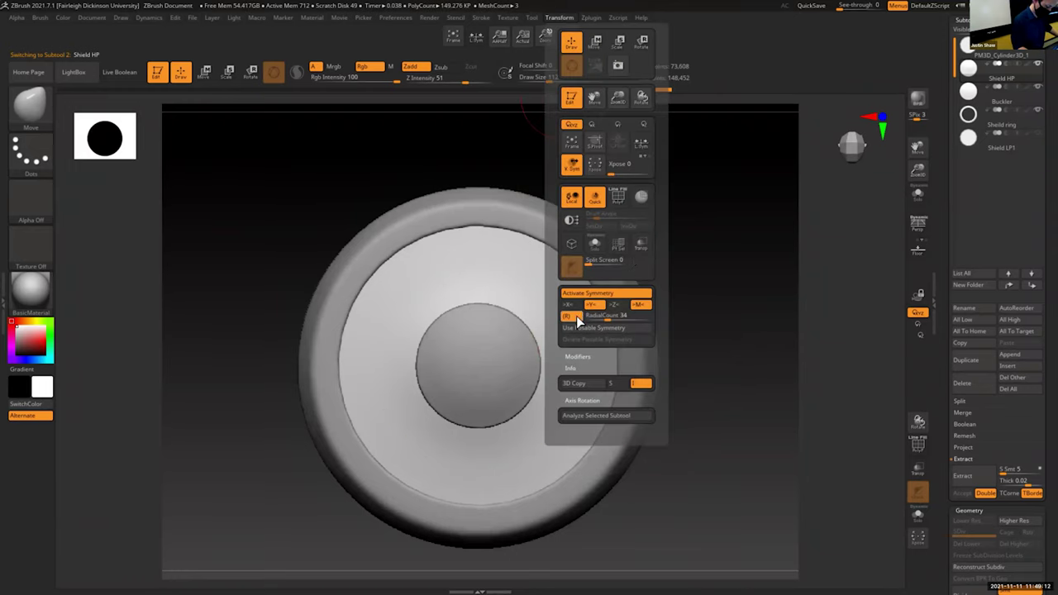
left_click(597, 294)
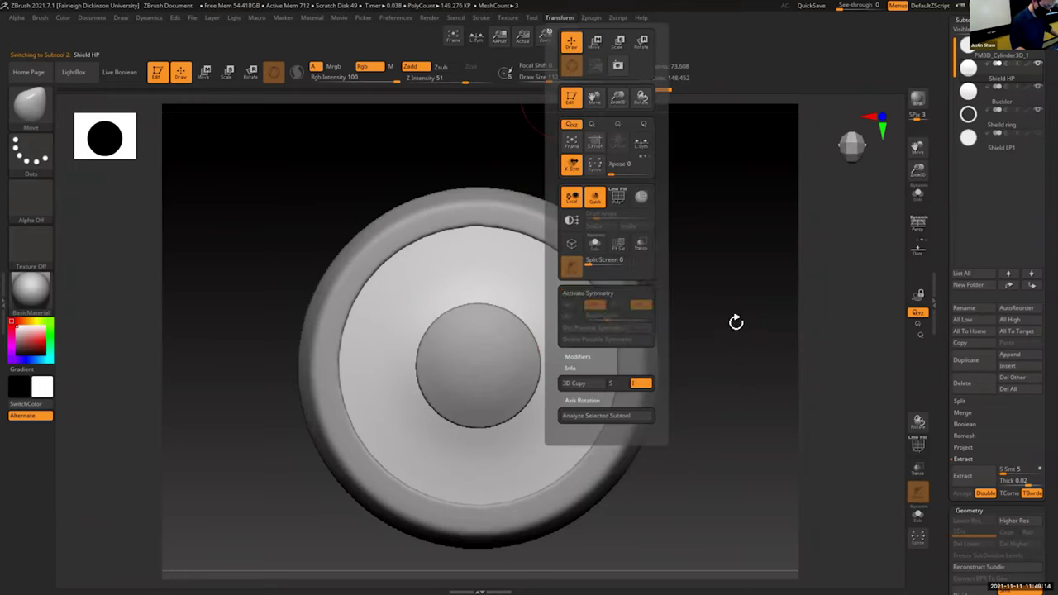
key("s")
left_click_drag(546, 366, 539, 370)
Step: Switch to the Photoshop reference document and delete the two copied rim-width mark layers
key("alt")
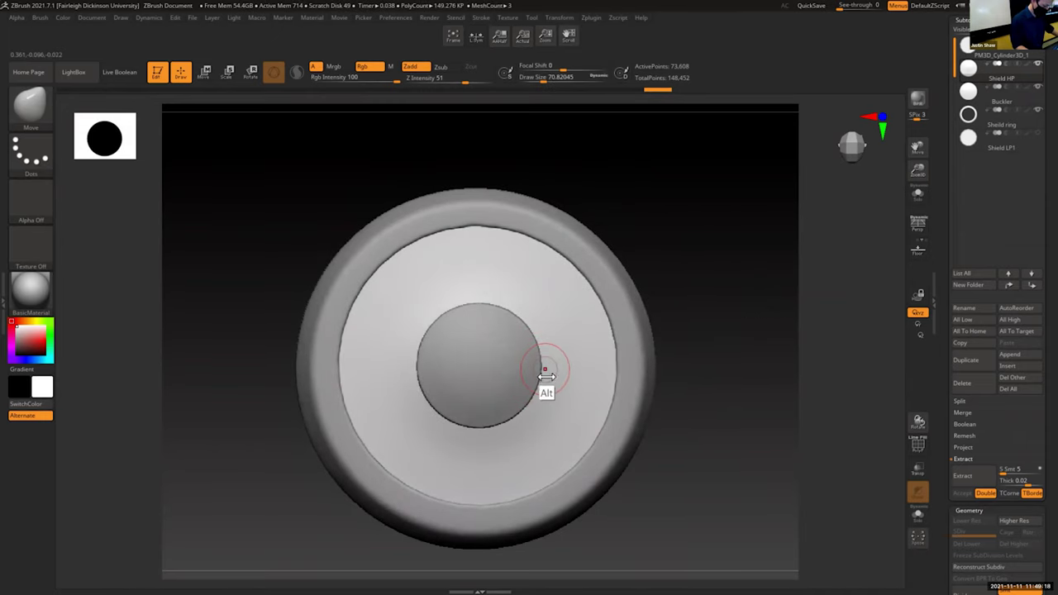
key("alt+Tab")
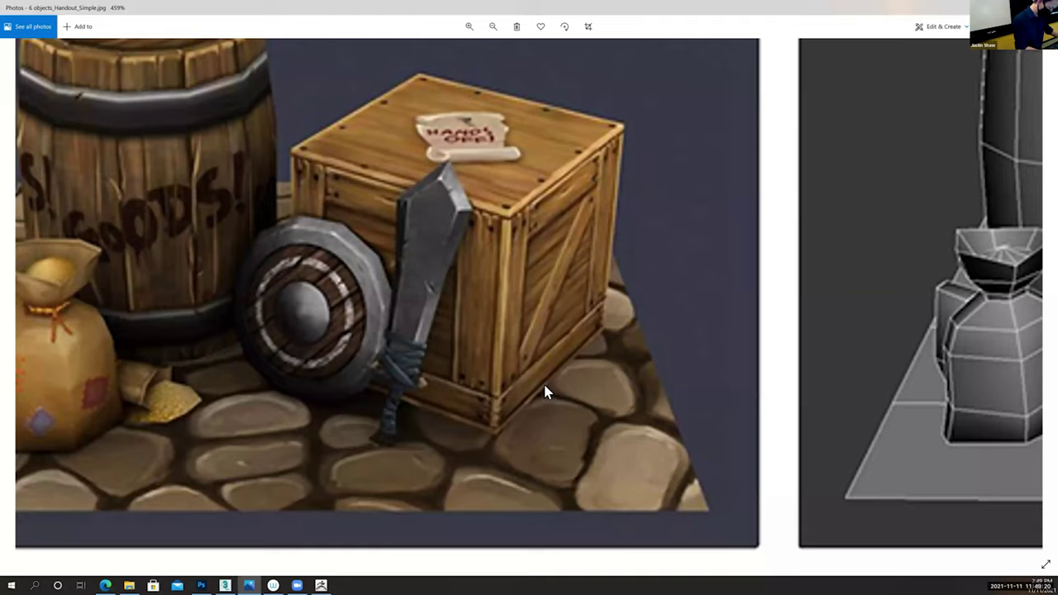
key("alt+Tab")
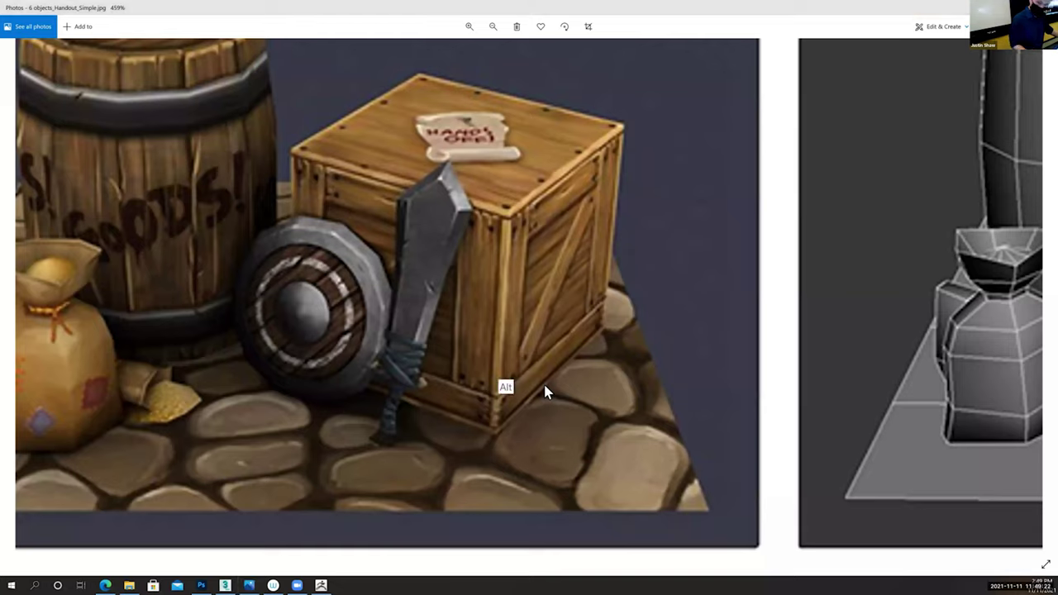
key("alt+Tab")
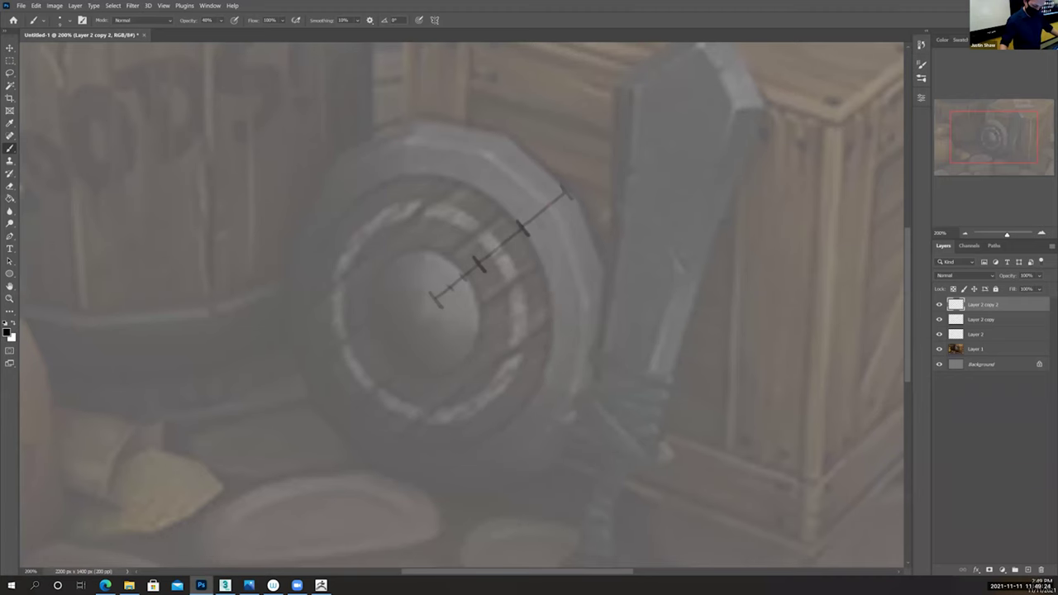
left_click(1015, 324, "shift")
mouse_move(1014, 324)
left_mouse_down()
mouse_move(1025, 521)
mouse_move(1044, 570)
left_mouse_up()
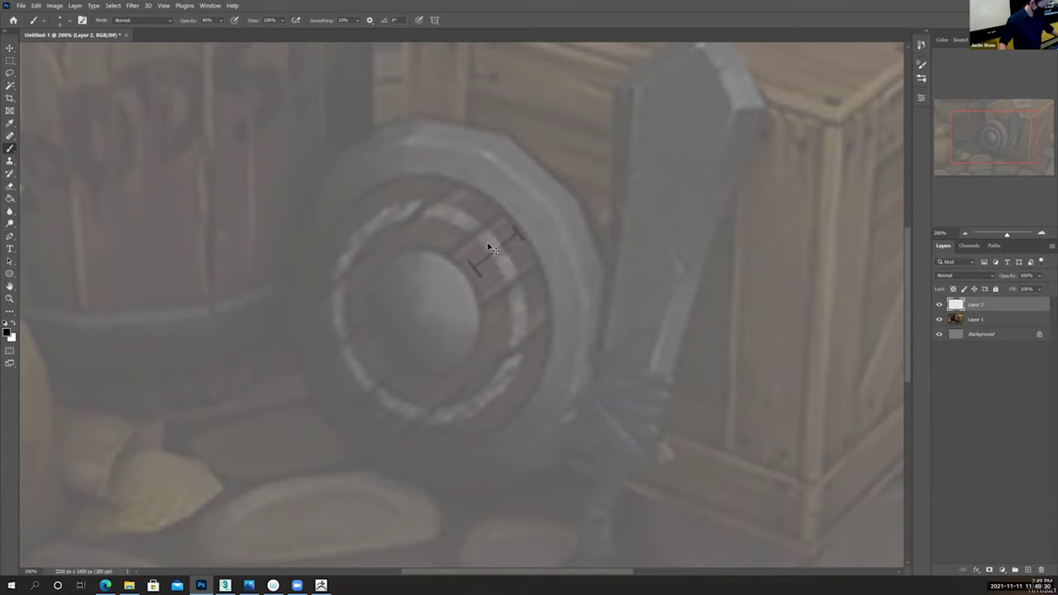
Step: Rotate the remaining width mark along the painted planks of the reference shield, and remove its separate layer
key("ctrl+r")
key("ctrl+t")
key("ctrl+r")
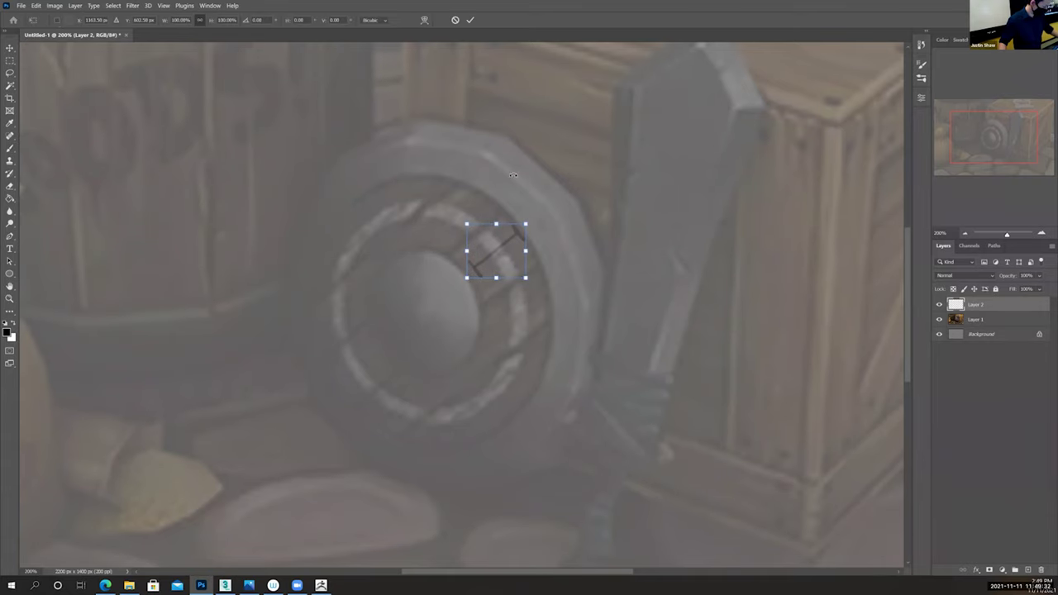
mouse_move(545, 225)
left_mouse_down()
mouse_move(535, 267)
mouse_move(539, 252)
mouse_move(509, 238)
left_mouse_up()
key("Return")
key("b")
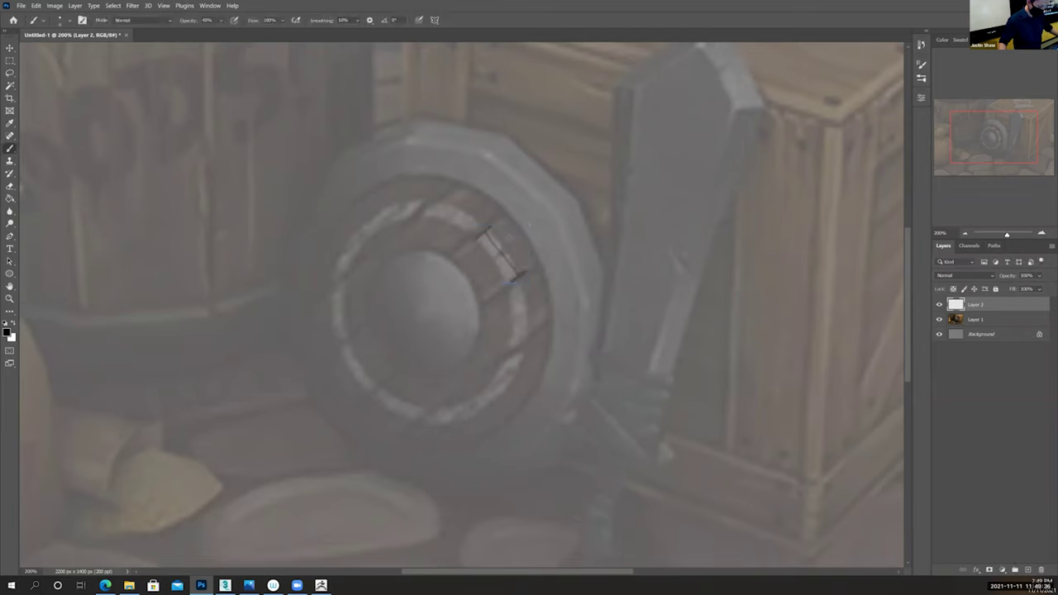
key("ctrl+e")
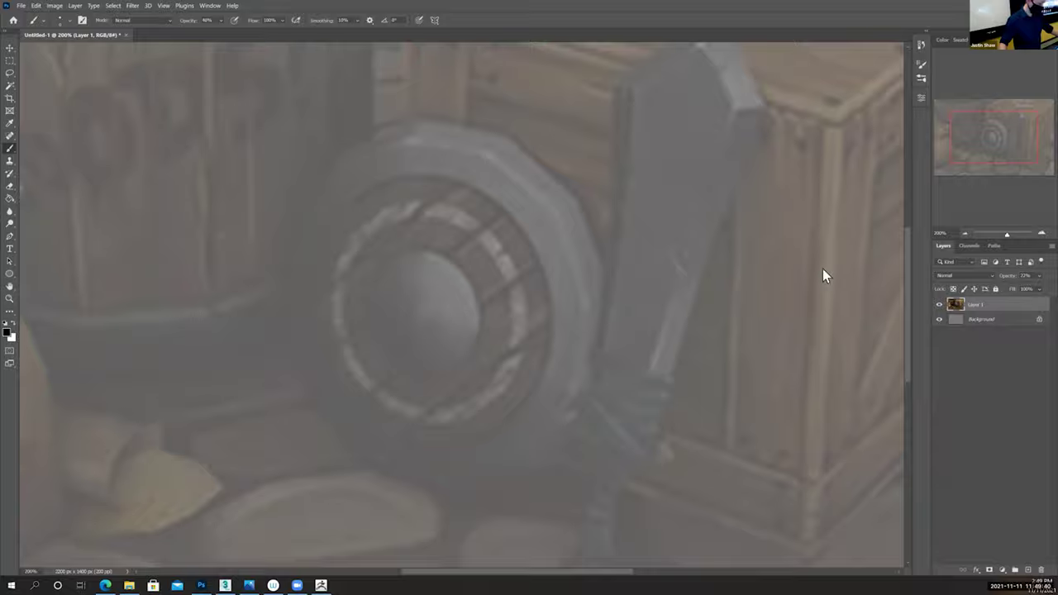
Step: Switch to ZBrush and compare the modelled shield from the front with the reference artwork
key("alt+Tab")
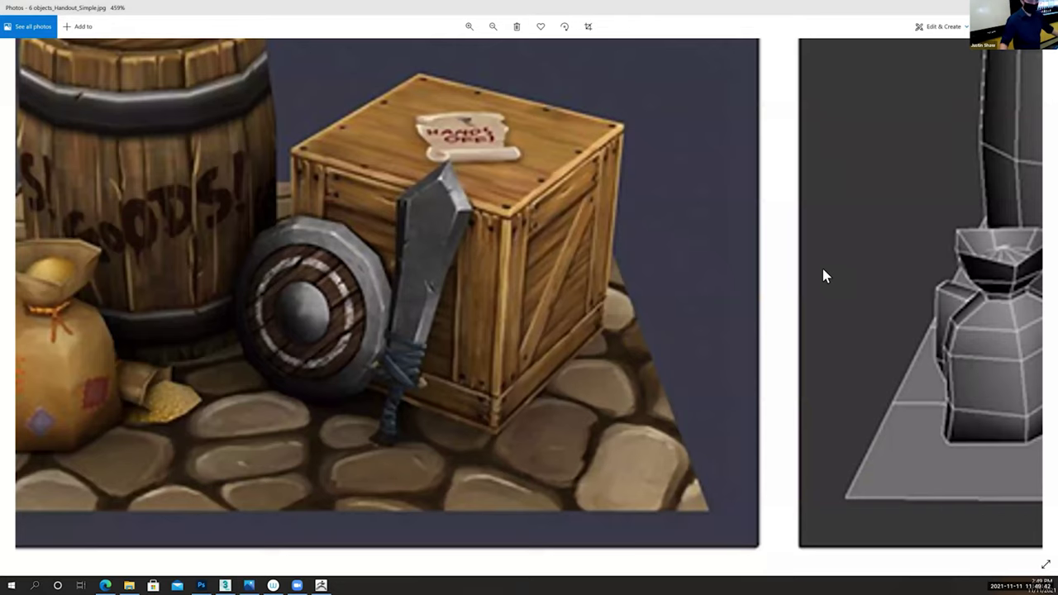
key("alt+Tab")
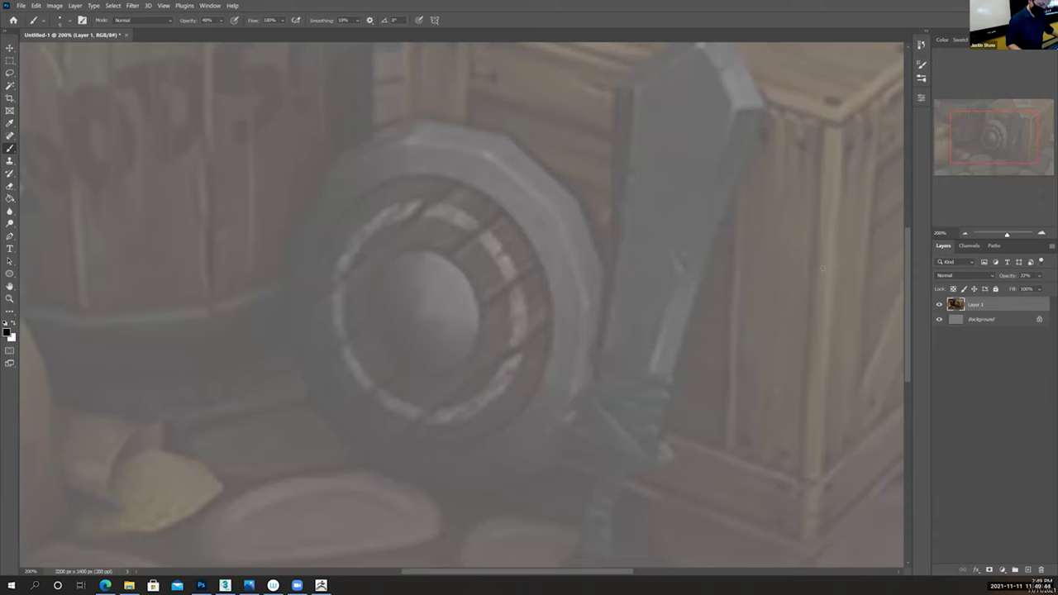
key("alt+Tab")
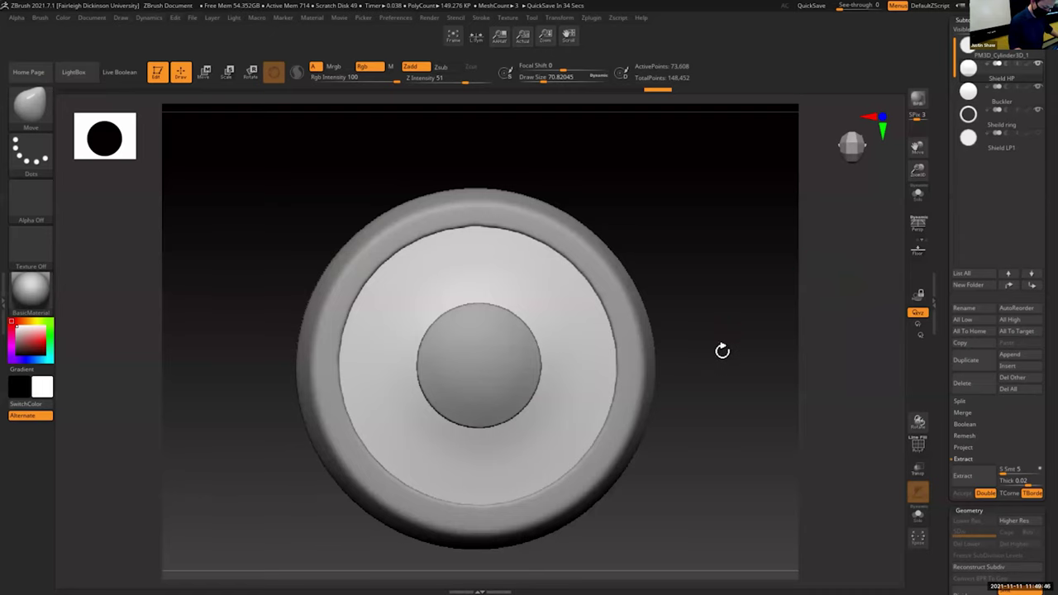
left_click_drag(723, 351, 726, 349)
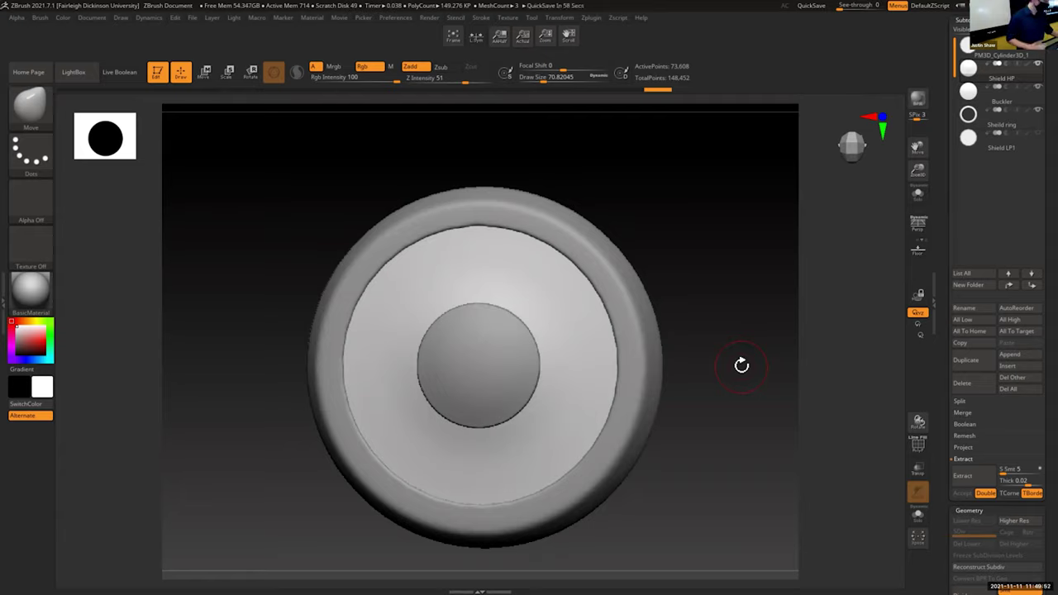
key("alt+Tab")
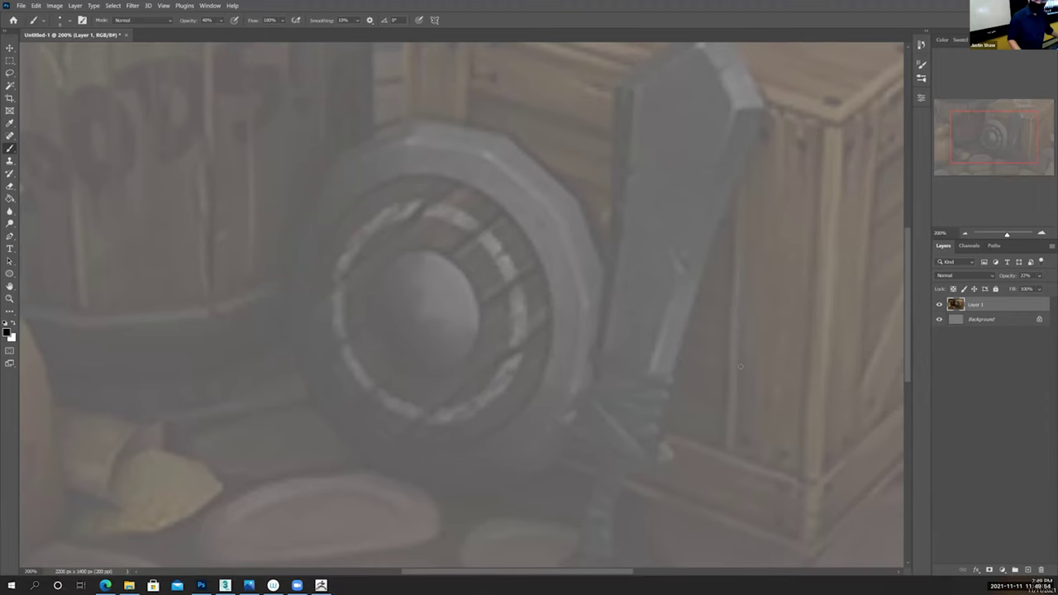
key("alt+Tab")
left_click_drag(730, 389, 733, 366)
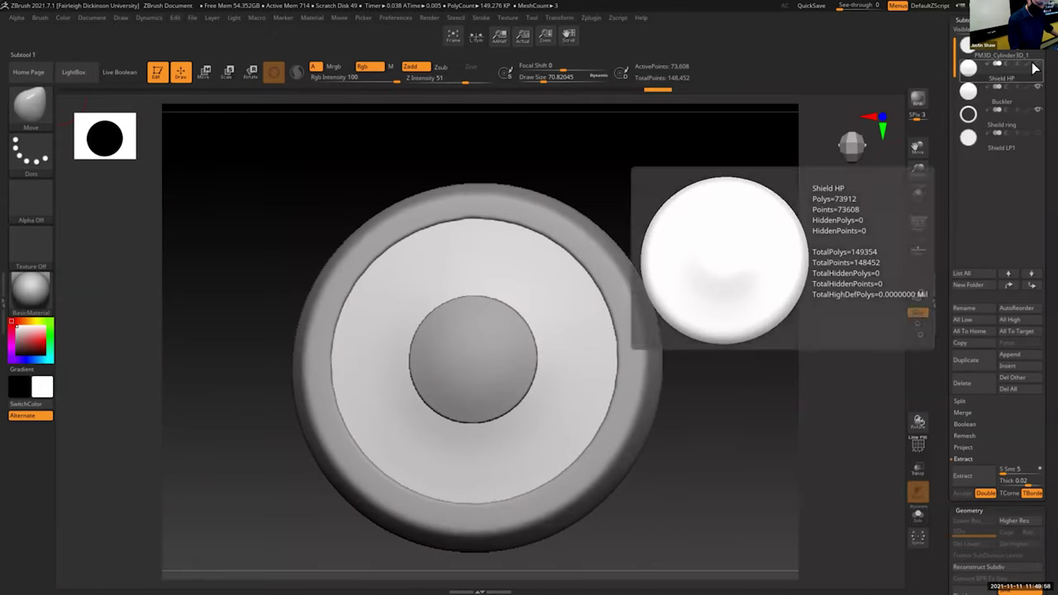
Step: Hide the Buckler and the shield ring so that only the Shield HP disc remains visible
left_click(1036, 89)
mouse_move(1035, 128)
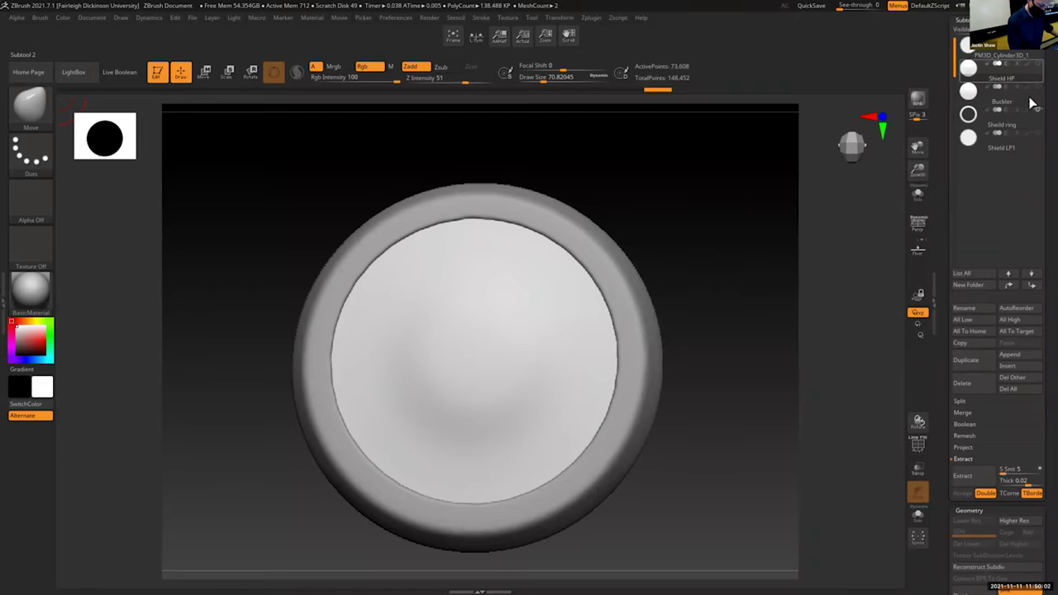
left_click(1035, 111)
left_click_drag(738, 283, 670, 304)
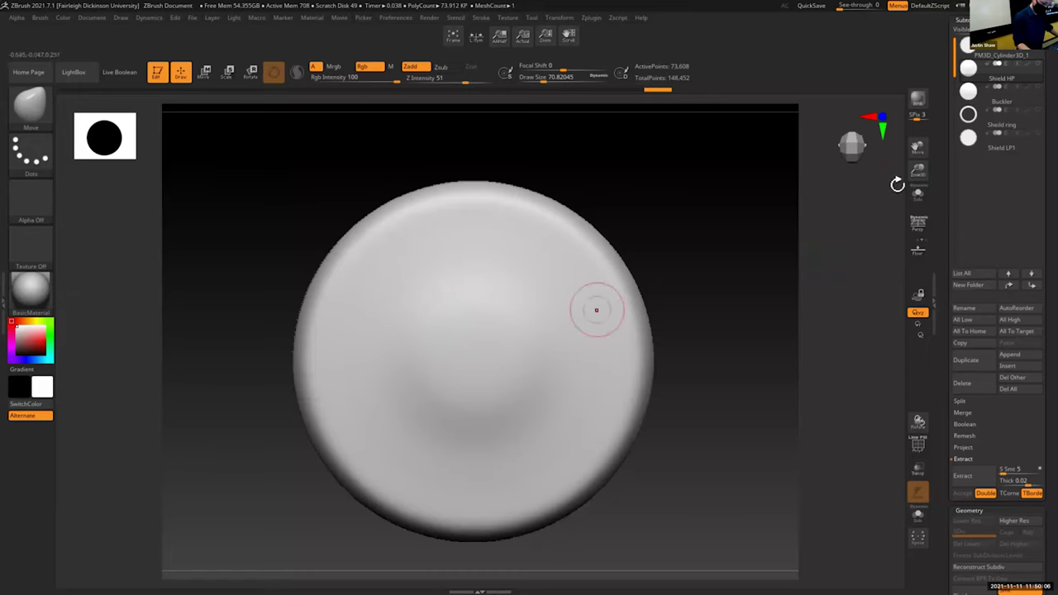
Step: Show the shield ring, match the brush's draw size to the rim width at about 77, and hide the ring again
left_click(1036, 111)
left_click_drag(671, 288, 630, 296)
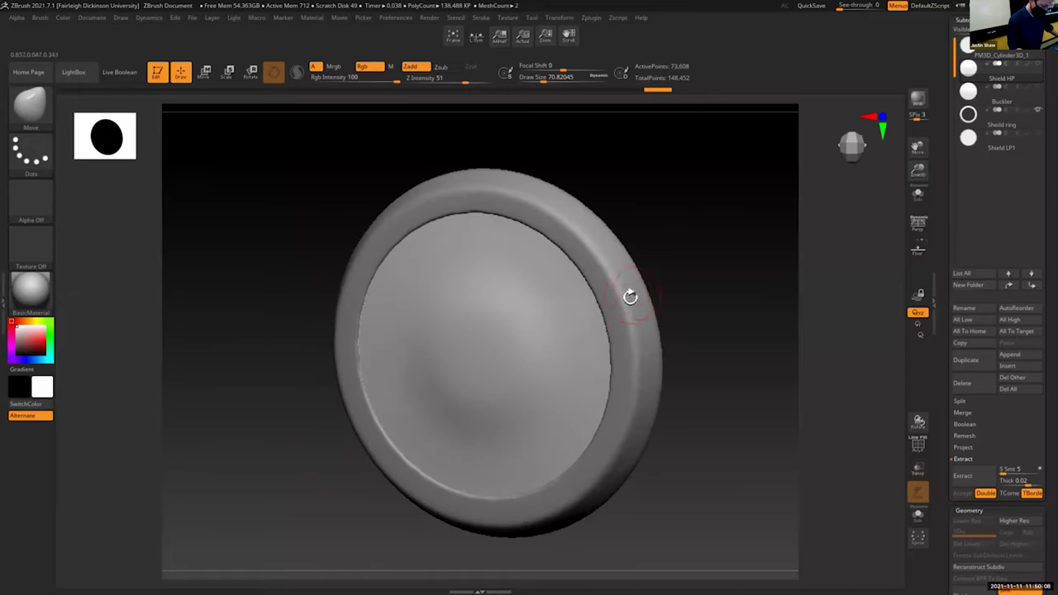
key("s")
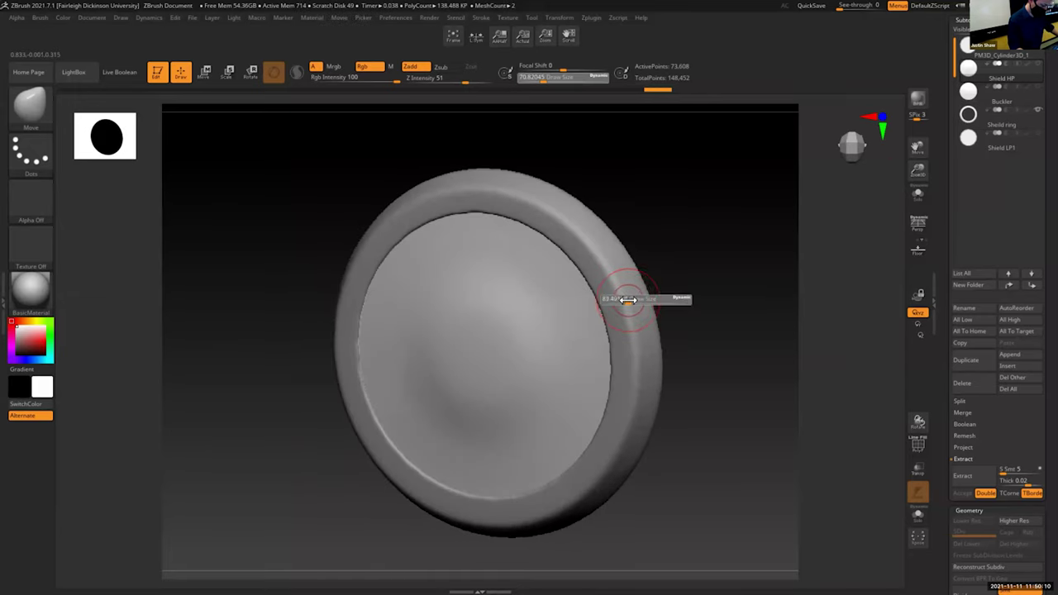
left_click_drag(627, 299, 623, 301)
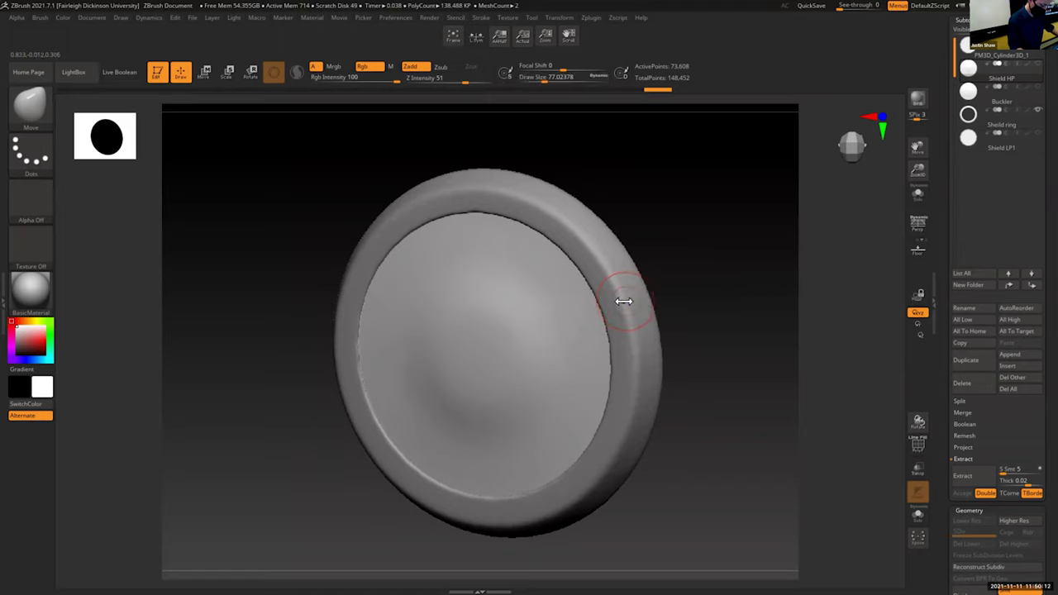
left_click(1035, 116)
left_click_drag(744, 259, 733, 278, "shift")
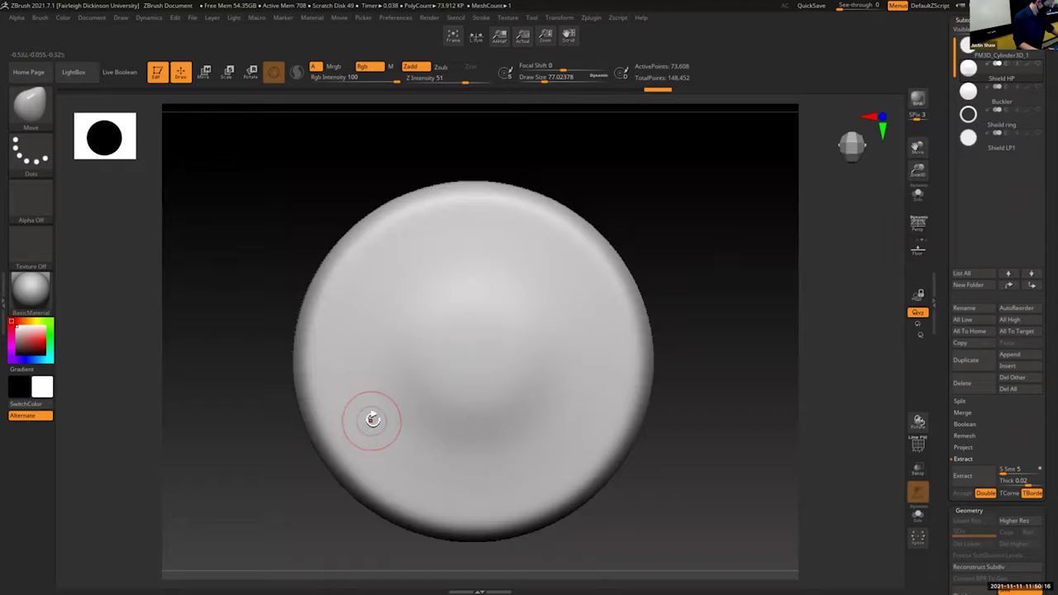
Step: Try masking a straight diagonal band and a horizontal band across the Shield HP disc, clearing each mask
key("alt+Tab")
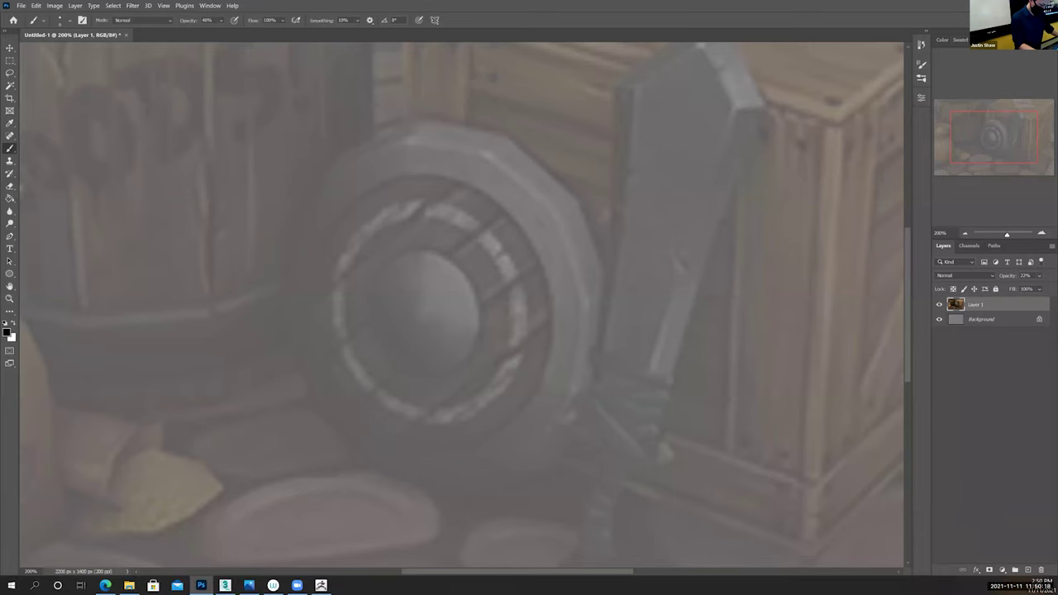
key("alt+Tab")
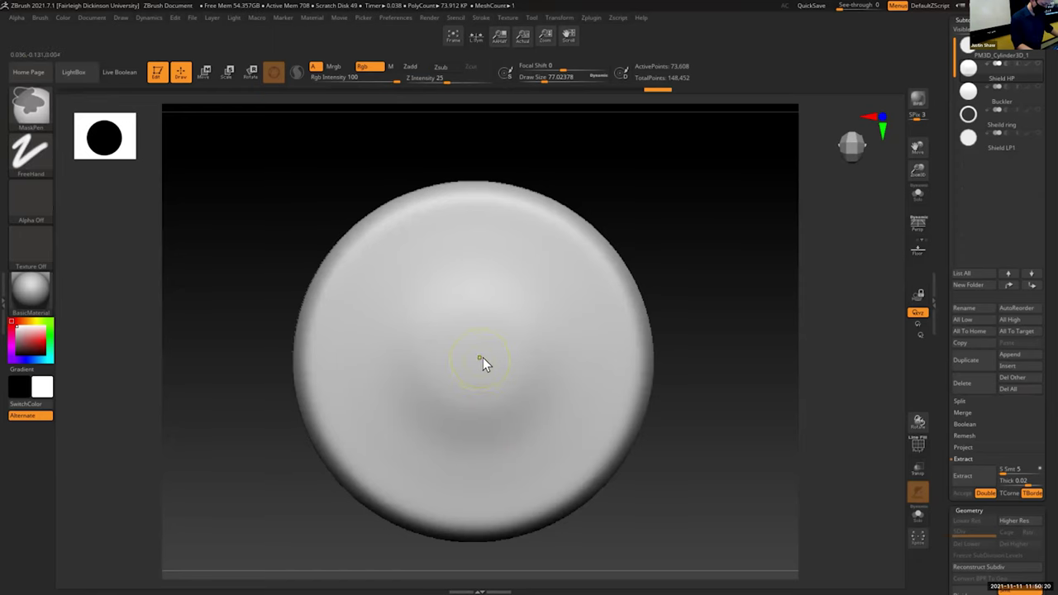
mouse_move(336, 459)
left_mouse_down()
mouse_move(623, 265)
mouse_move(368, 432)
left_mouse_up()
mouse_move(470, 373)
left_mouse_down("ctrl")
mouse_move(529, 321)
mouse_move(340, 452)
left_mouse_up("ctrl")
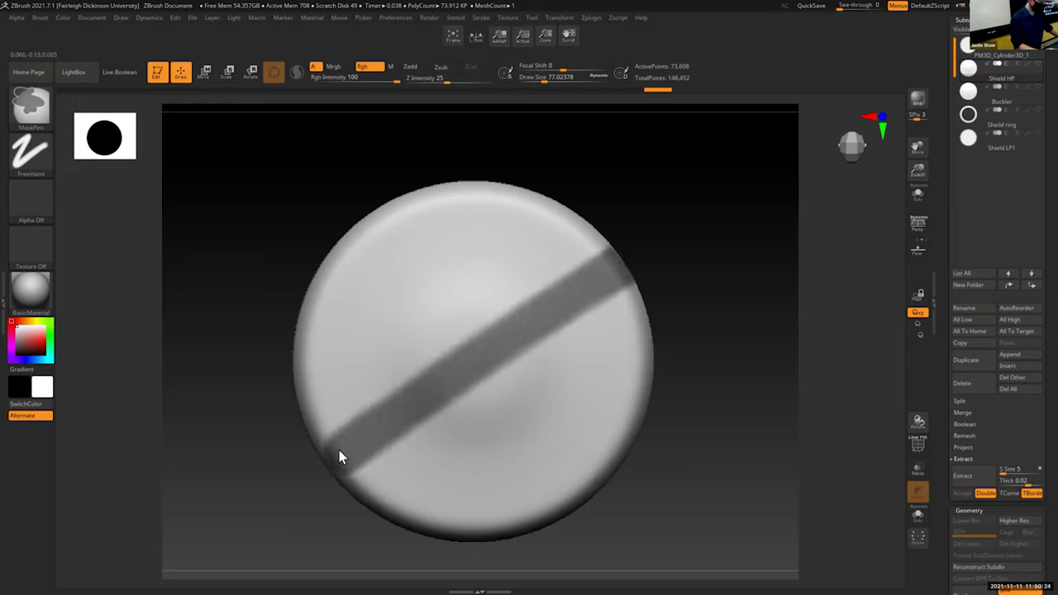
left_click(685, 373, "ctrl")
mouse_move(231, 329)
left_mouse_down("ctrl")
mouse_move(637, 382)
mouse_move(703, 381)
left_mouse_up("ctrl")
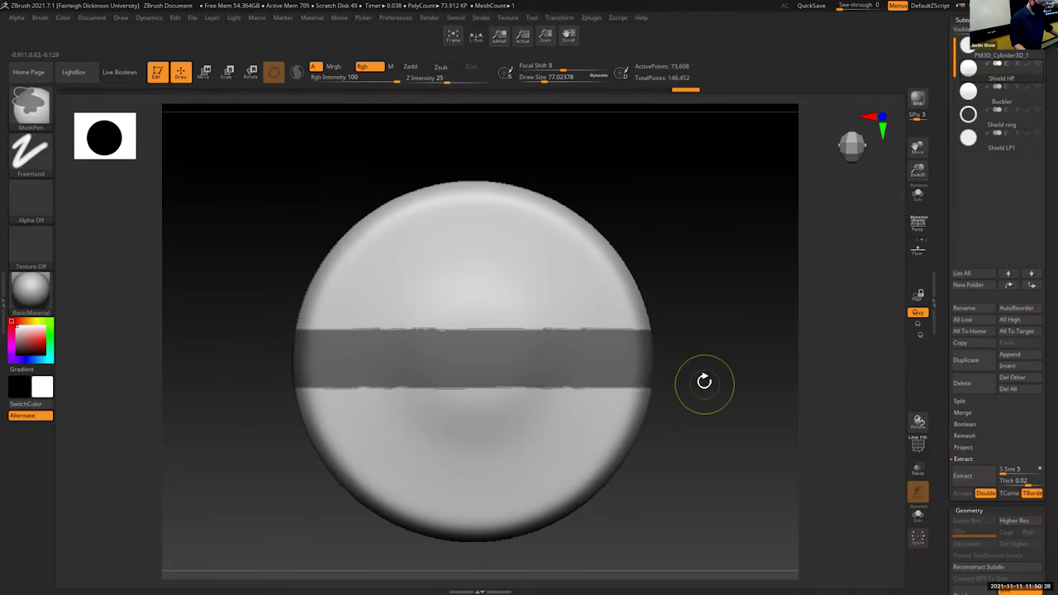
left_click(704, 380, "ctrl")
Step: Activate X-axis symmetry and mask a straight vertical band through the centre of the Shield HP disc
left_click(560, 17)
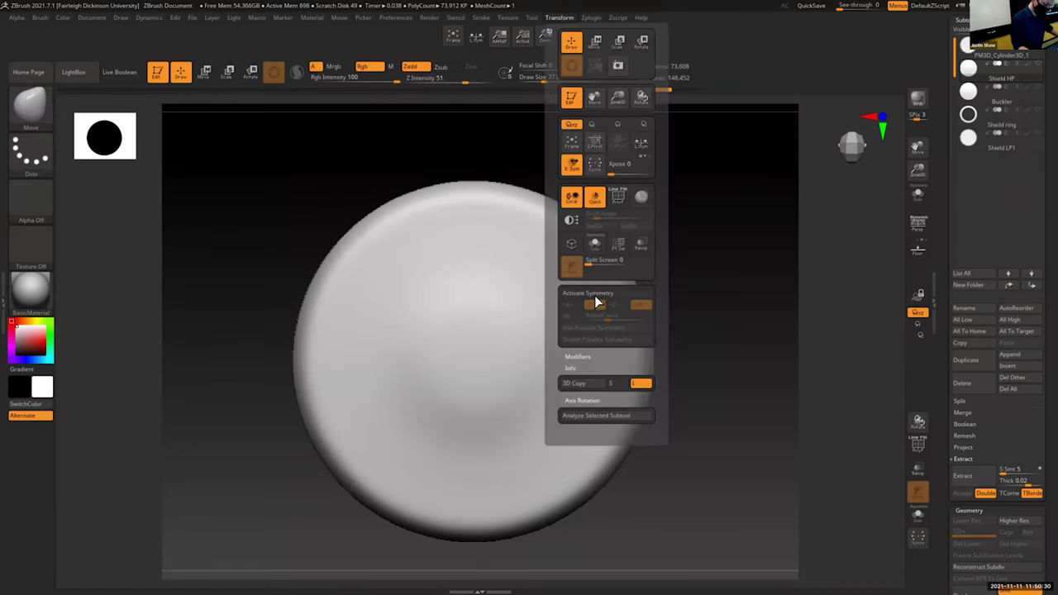
left_click(594, 295)
left_click(576, 304)
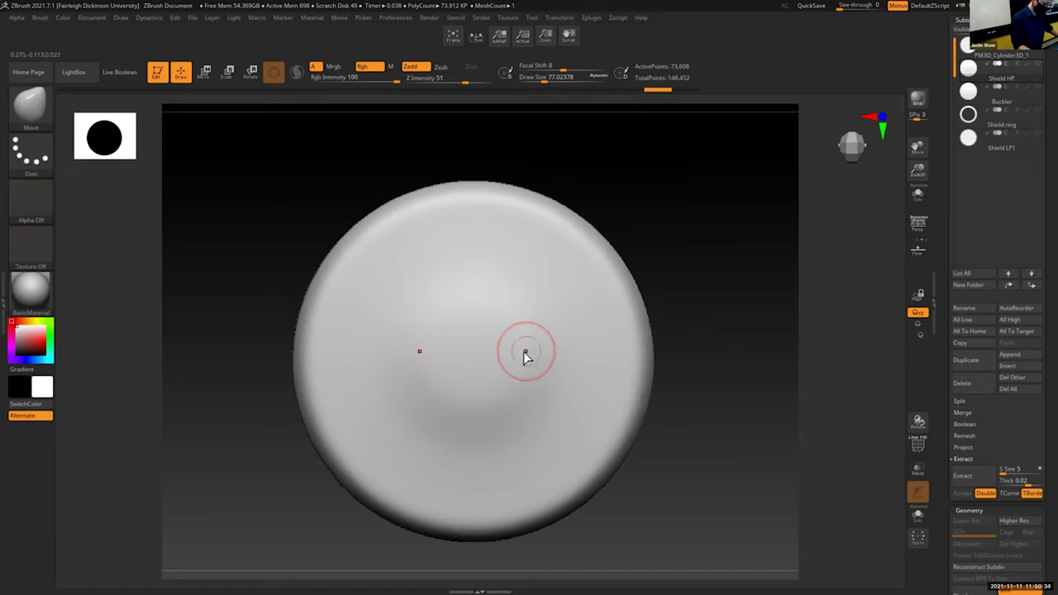
mouse_move(503, 156)
left_mouse_down("ctrl")
mouse_move(424, 501)
mouse_move(436, 548)
left_mouse_up("ctrl")
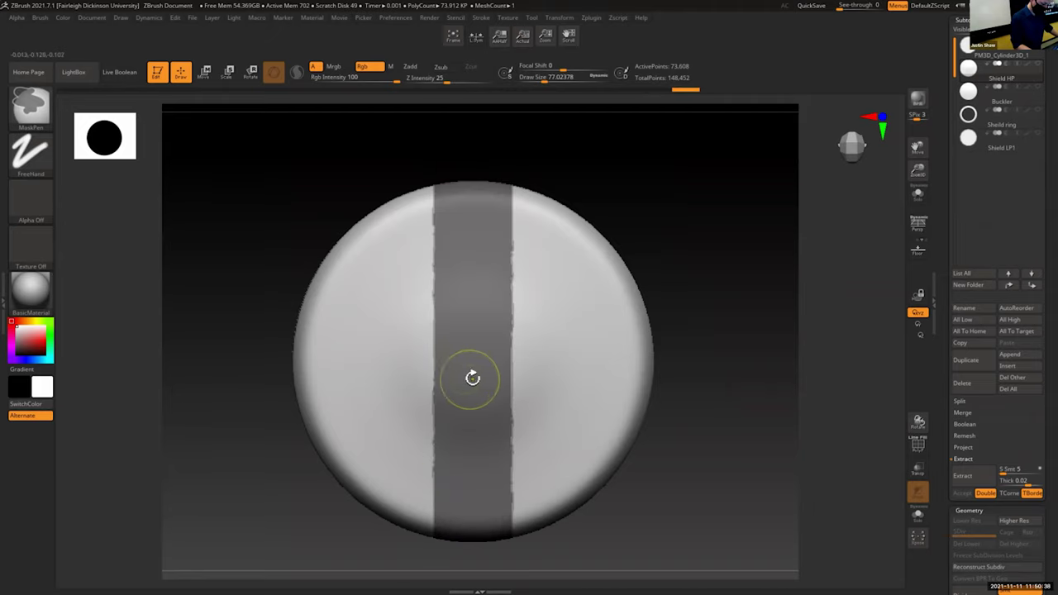
left_click_drag(559, 137, 508, 538, "ctrl")
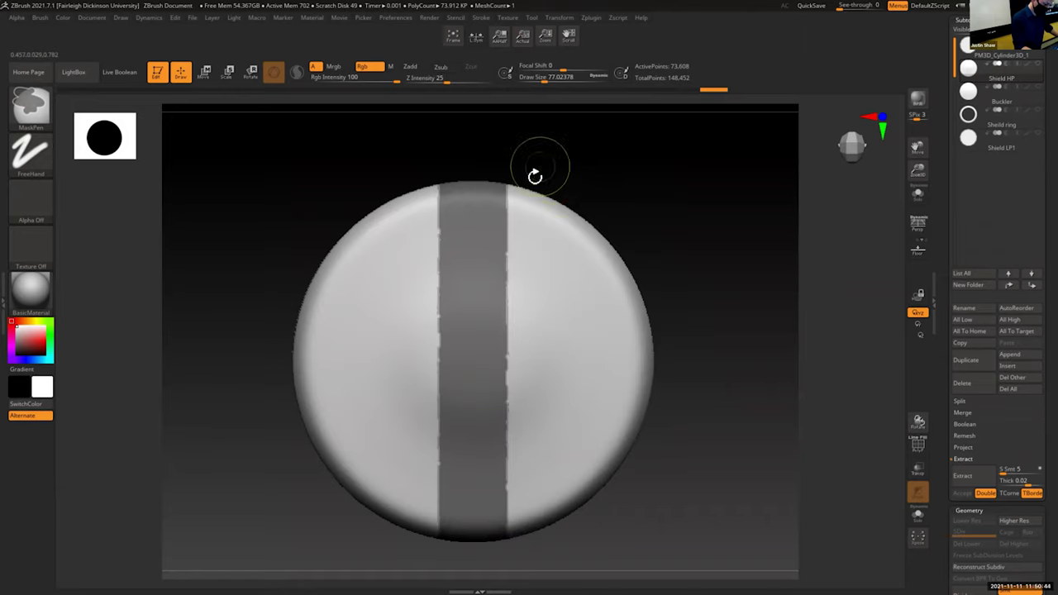
Step: Preview an extraction of the masked vertical band, and undo the clearing of its mask
scroll(942, 362, "down", 3)
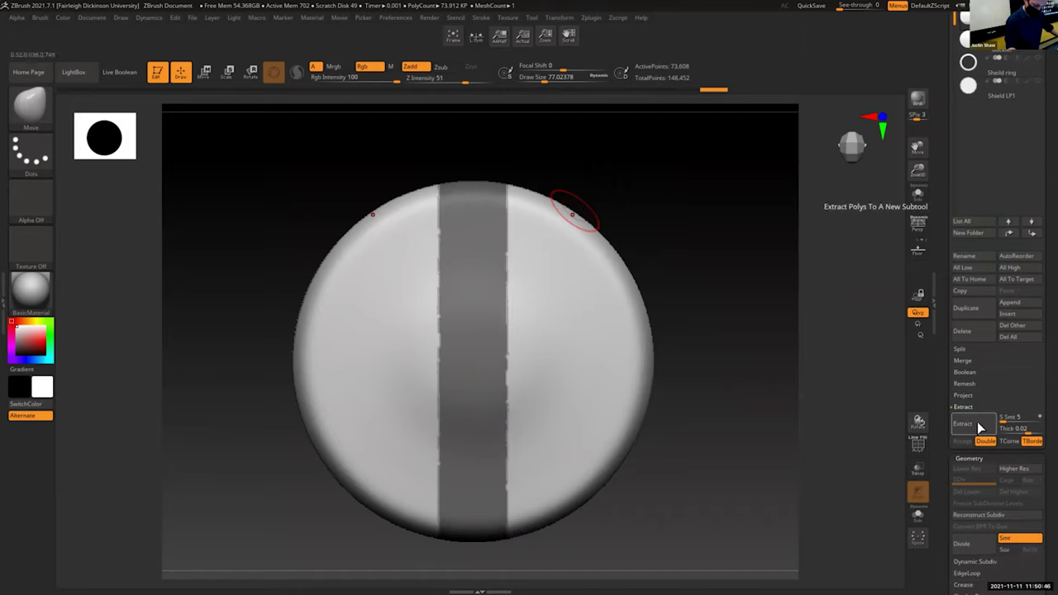
left_click(964, 424)
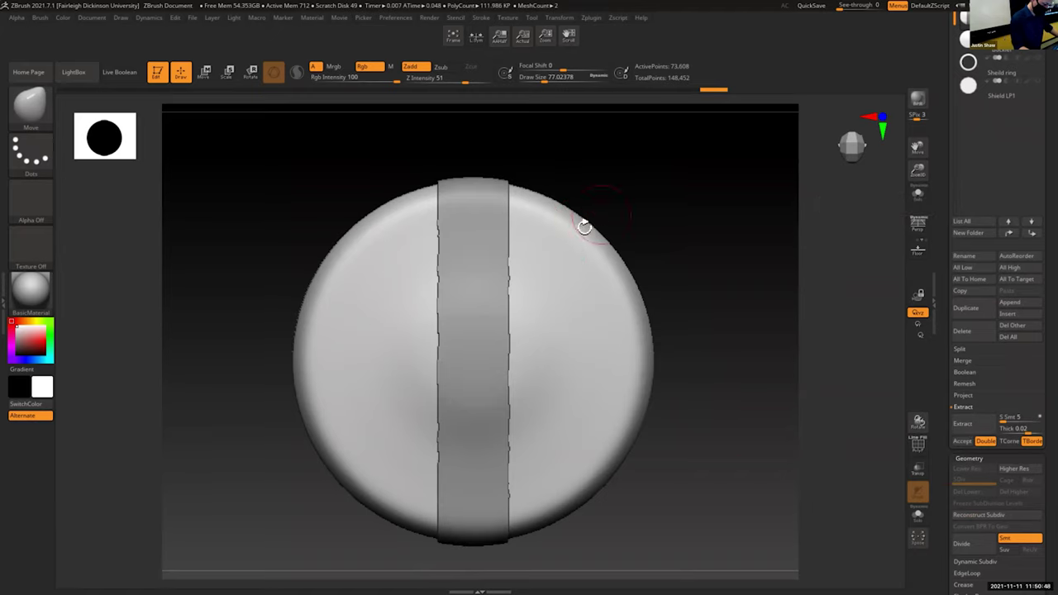
key("ctrl")
left_click_drag(658, 211, 696, 217)
left_click_drag(701, 186, 672, 231, "ctrl")
left_click_drag(940, 123, 940, 166)
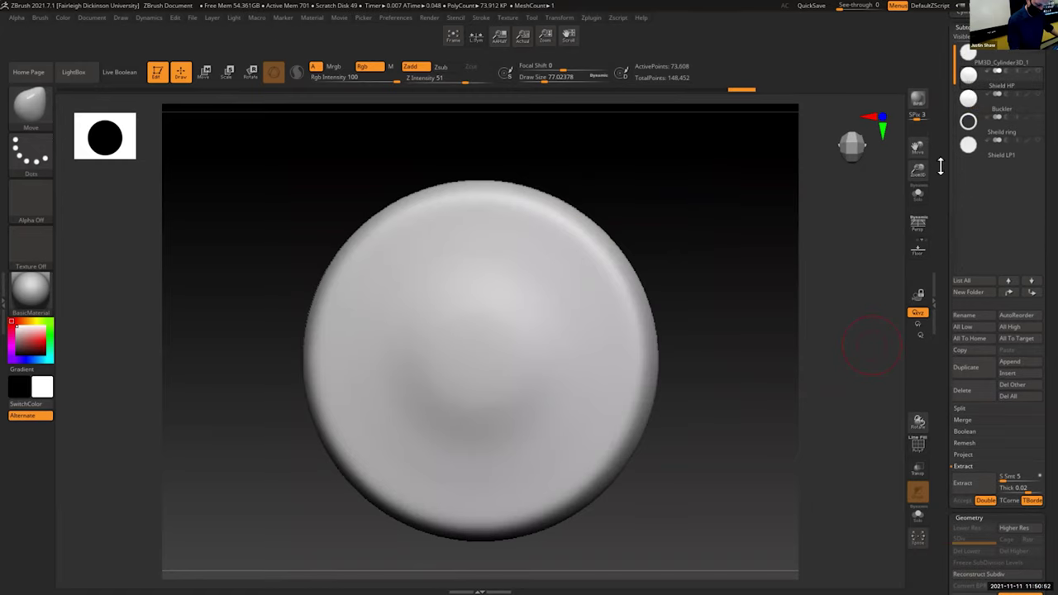
key("ctrl+z")
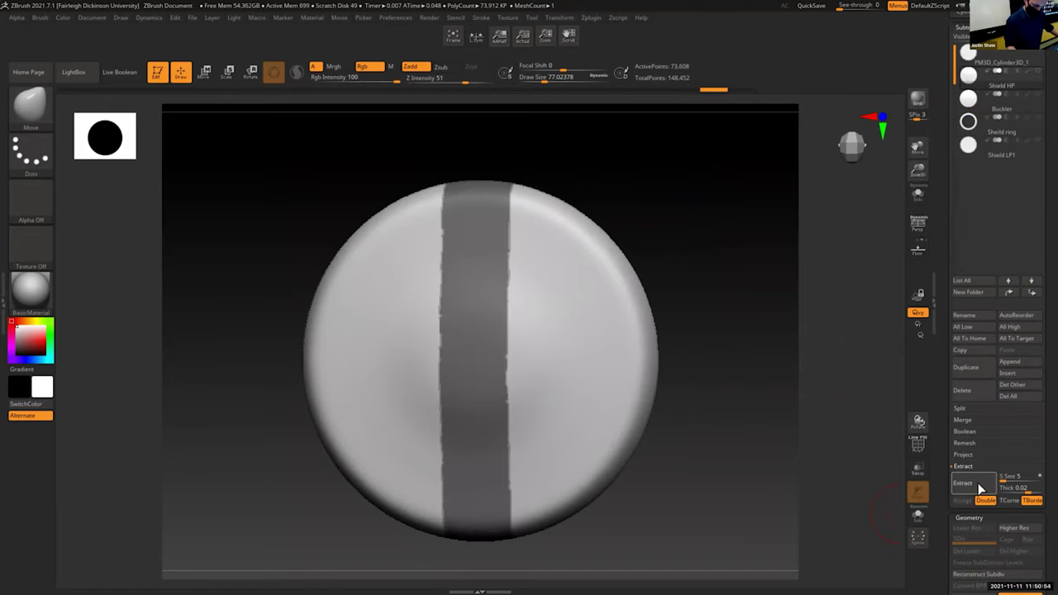
Step: Extract the masked band at thickness 0.02 as a new subtool, and show the Buckler alongside it
left_click(980, 487)
left_click(963, 501)
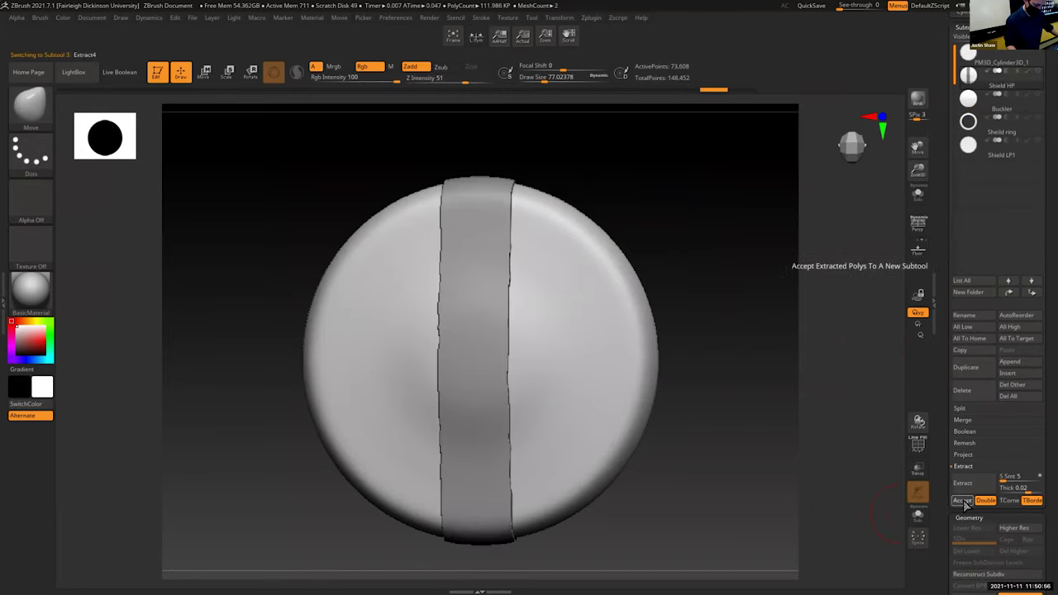
left_click_drag(706, 508, 734, 503)
left_click(1036, 118)
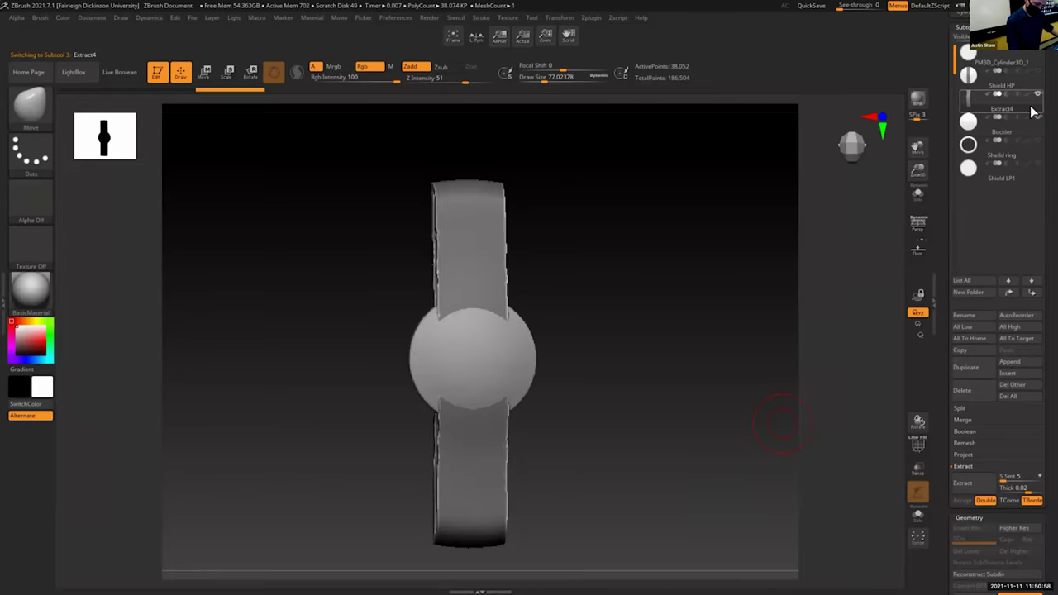
left_click_drag(719, 346, 666, 411)
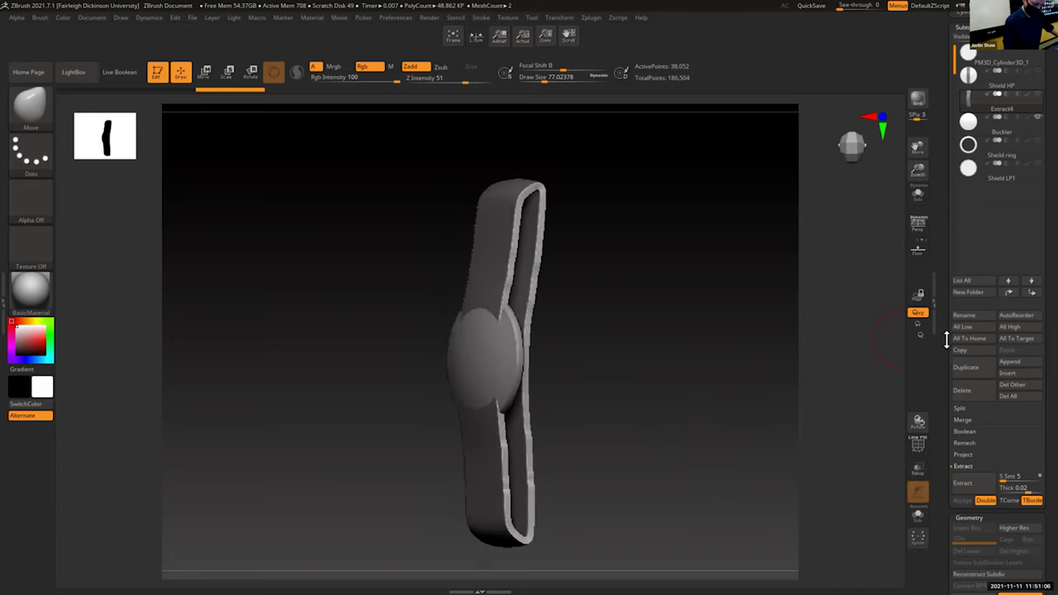
Step: Bring the extracted vertical band into ShadowBox and face the plane showing its side-profile mask outline
scroll(947, 340, "down", 5)
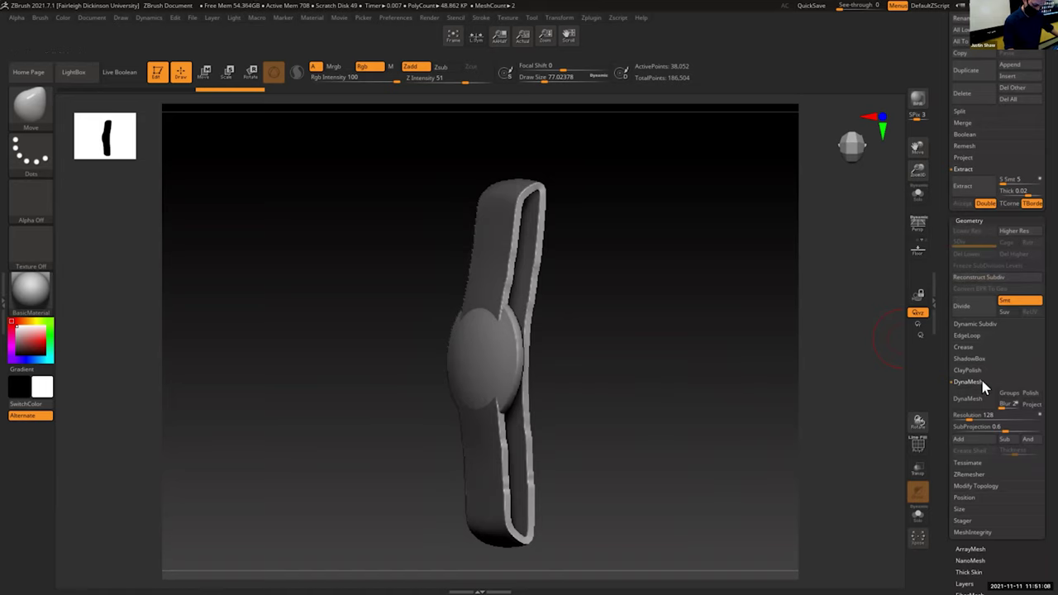
left_click(969, 381)
left_click(976, 359)
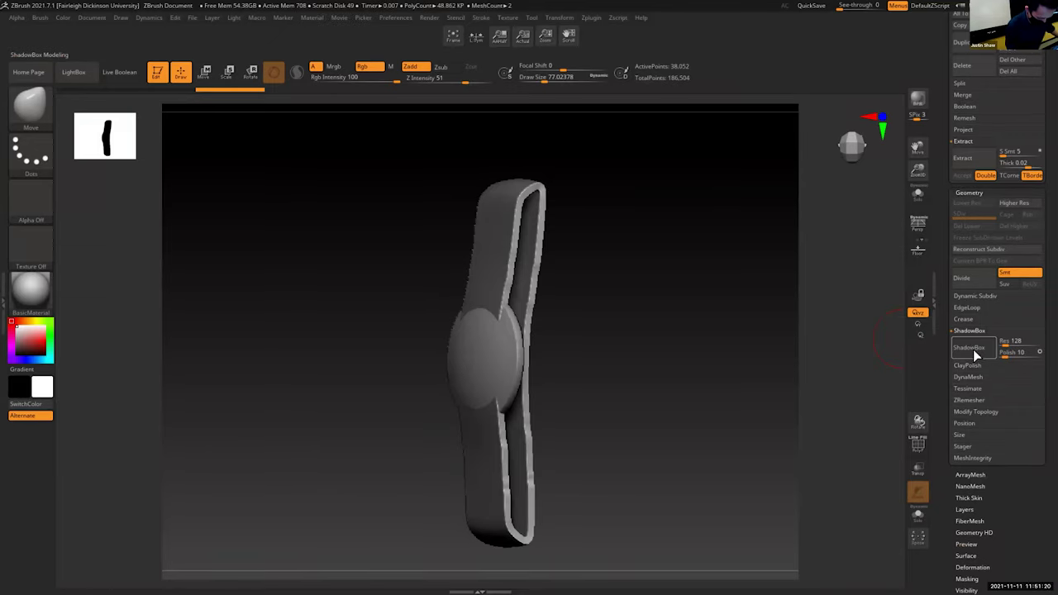
left_click(972, 350)
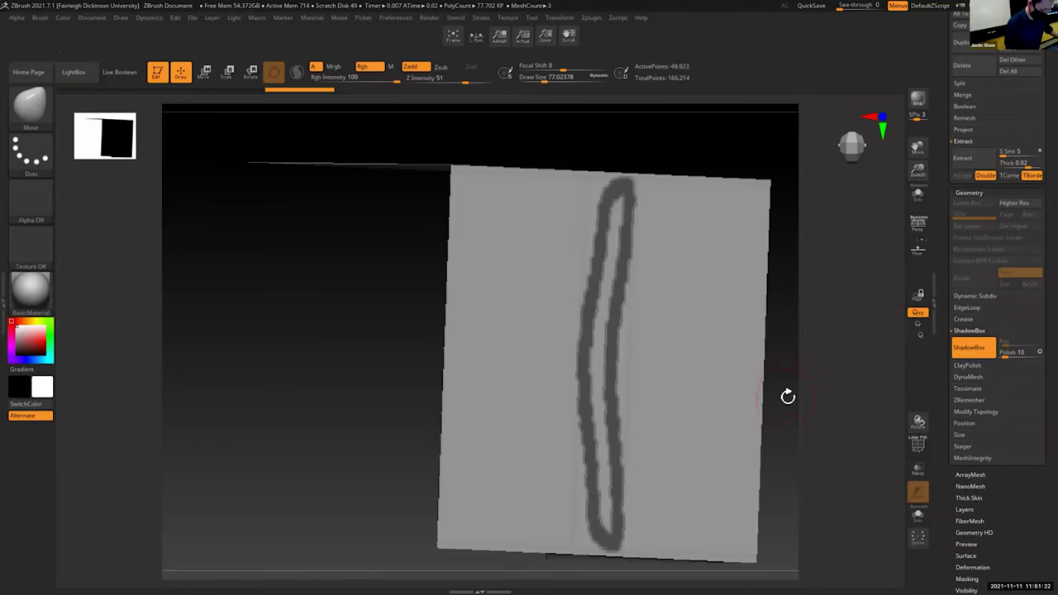
left_click_drag(780, 394, 639, 397, "shift")
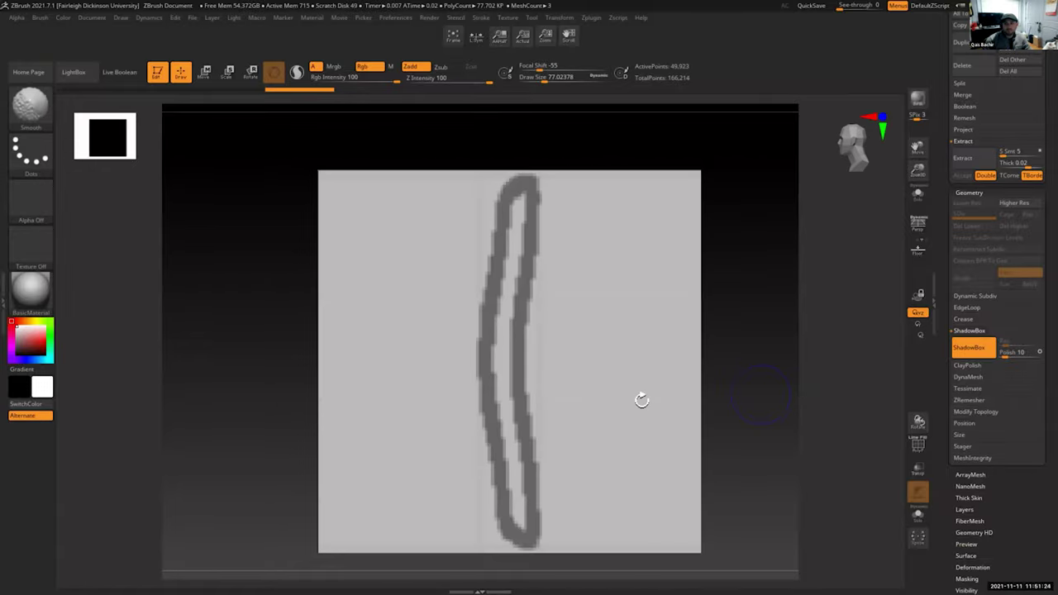
Step: Mask the hollow inside the band's side outline at draw size about 49, and rebuild it as a solid plank from ShadowBox
key("s")
left_click_drag(520, 336, 514, 335)
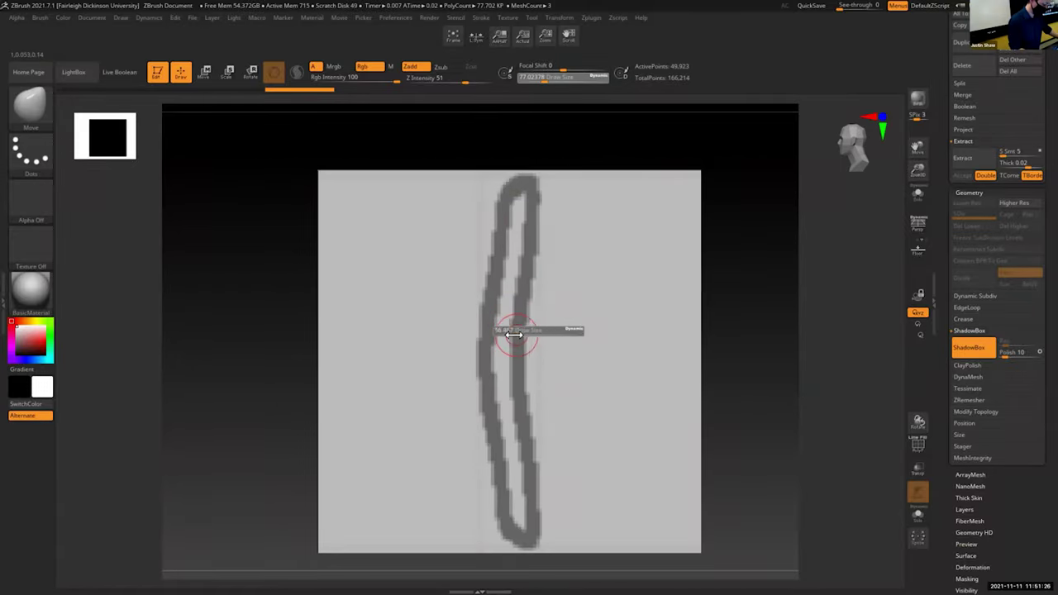
mouse_move(514, 249)
left_mouse_down("ctrl")
mouse_move(503, 331)
mouse_move(521, 525)
left_mouse_up("ctrl")
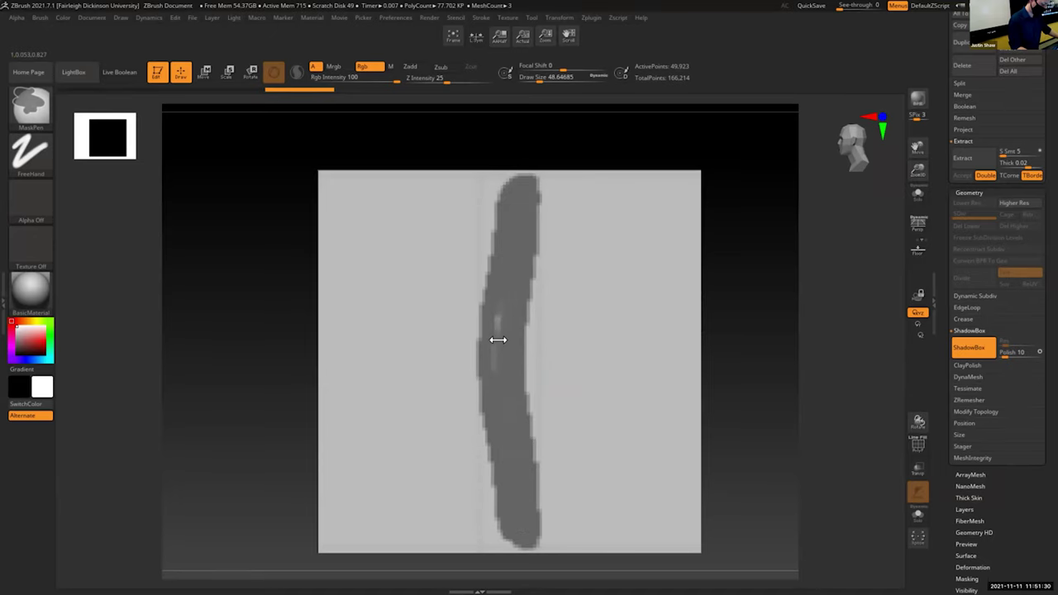
mouse_move(741, 295)
left_mouse_down()
mouse_move(829, 293)
mouse_move(876, 413)
mouse_move(713, 421)
mouse_move(722, 430)
left_mouse_up()
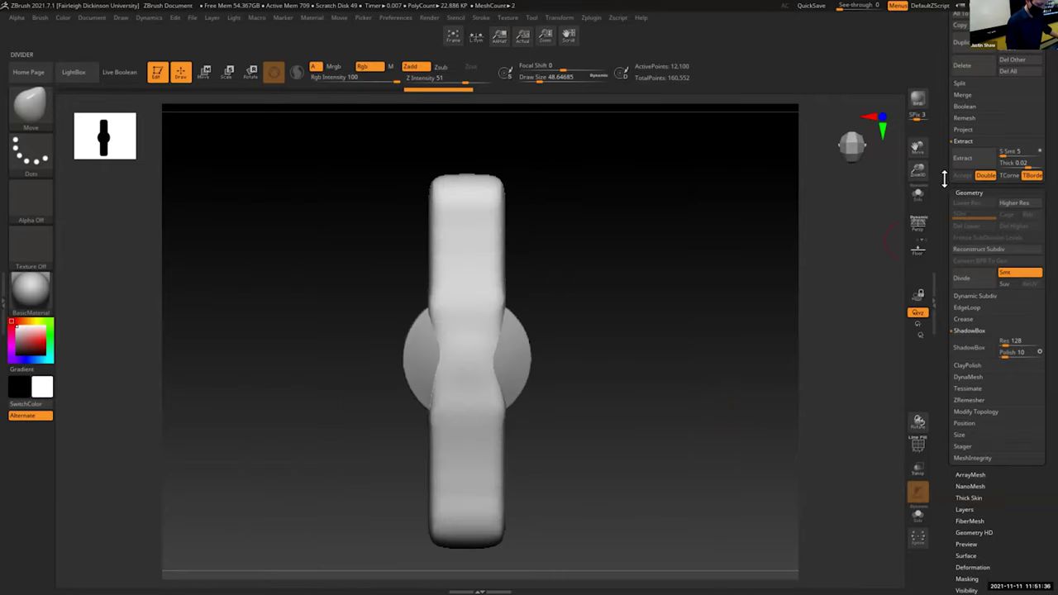
Step: Hide the Buckler subtool and clear the vertical band mask from the Shield HP disc
scroll(944, 179, "up", 10)
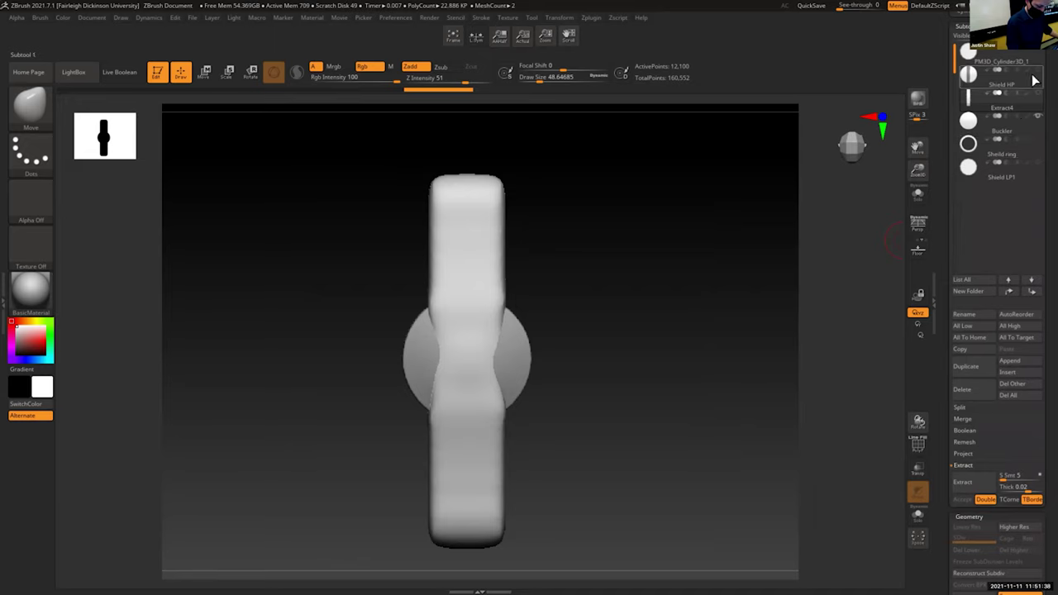
left_click(1037, 117)
left_click_drag(727, 389, 641, 372)
key("shift")
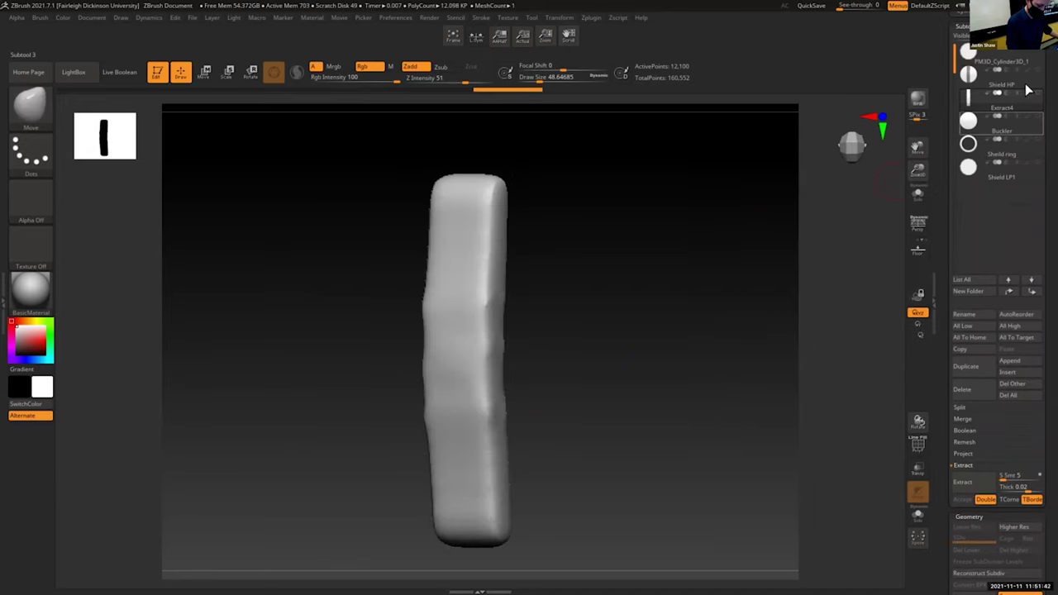
left_click(1033, 84)
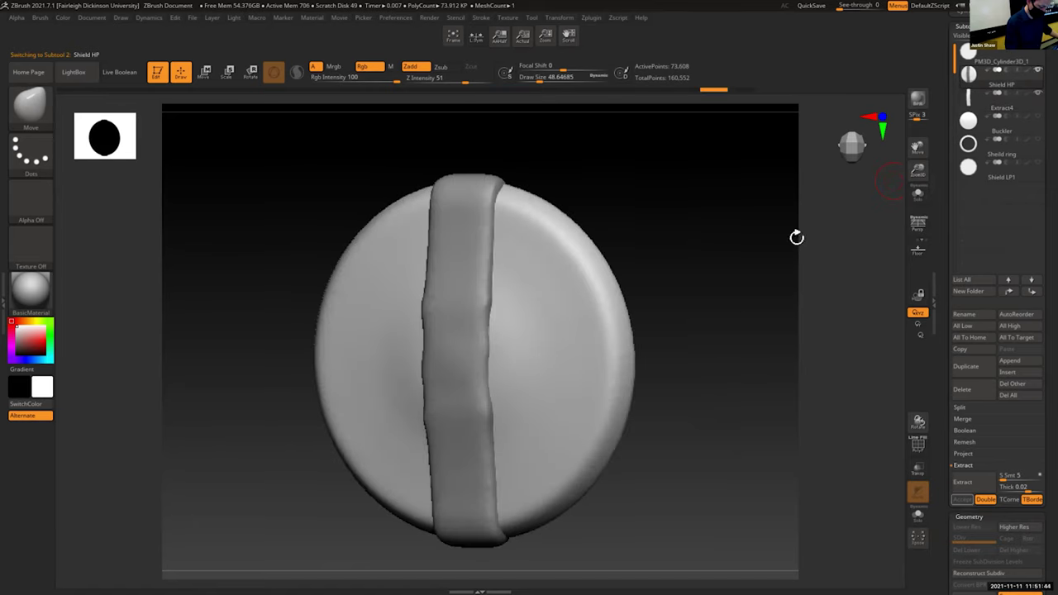
left_click(501, 173, "ctrl")
left_click(504, 172, "ctrl")
left_click_drag(520, 164, 519, 162)
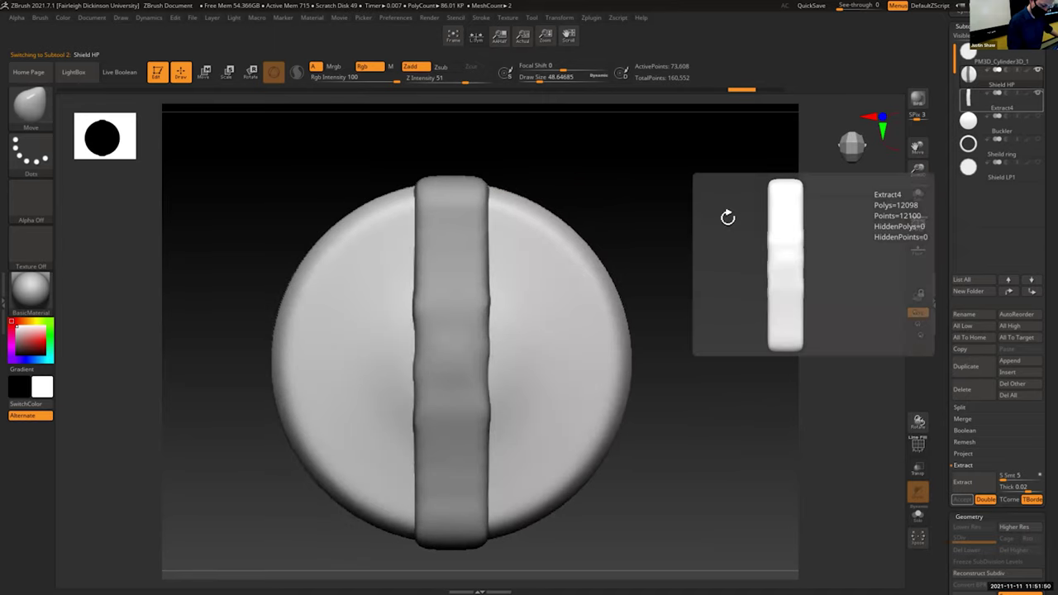
Step: Select the extracted plank subtool and rename it Board
left_click(990, 113)
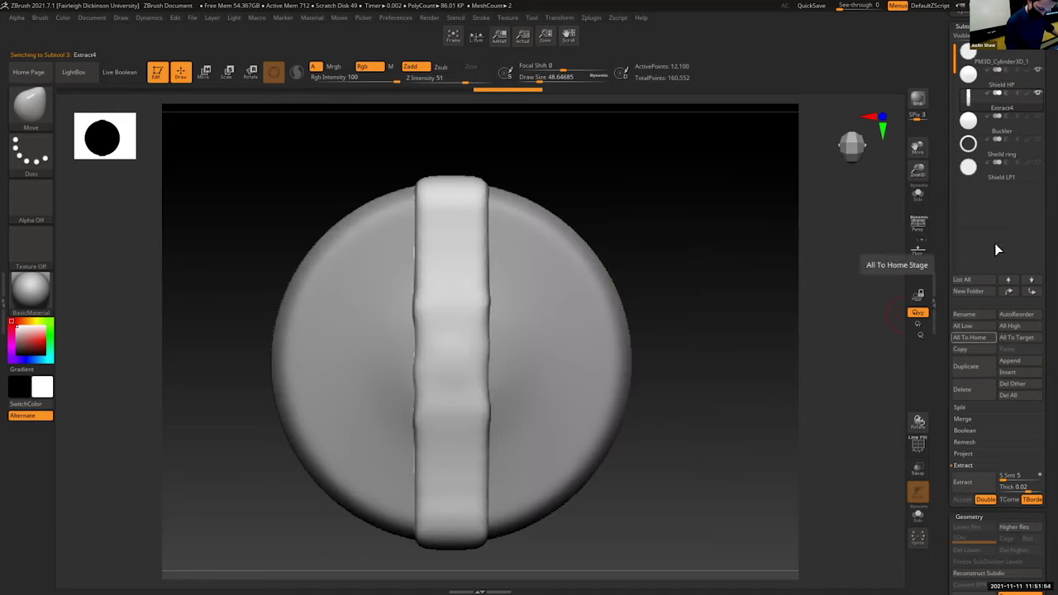
left_click(976, 317)
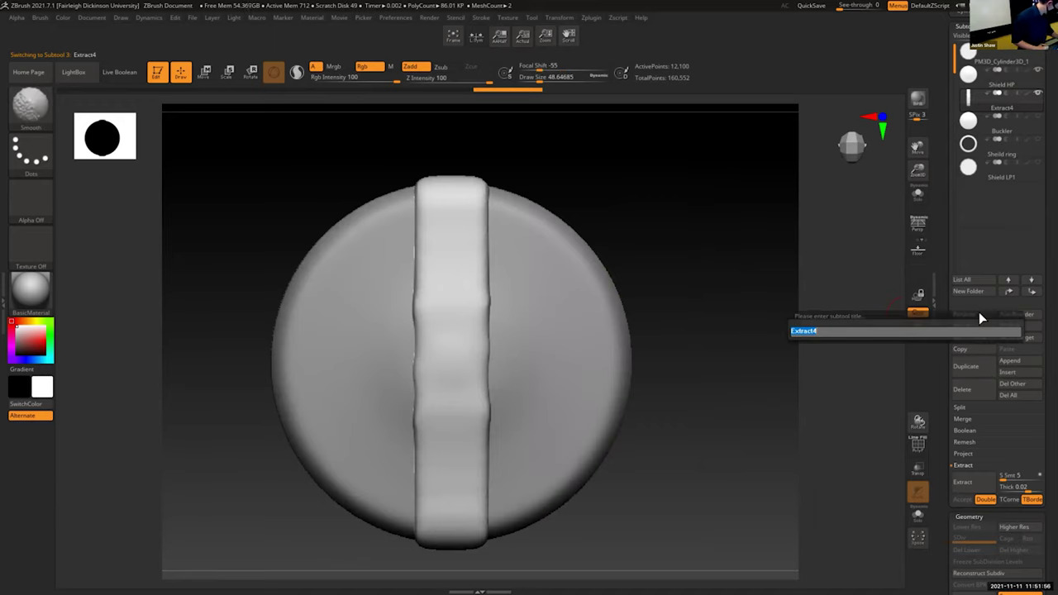
key("Return")
Step: Duplicate the Board subtool and, with symmetry turned off, shift the copy one plank width to the right of the central plank
key("w")
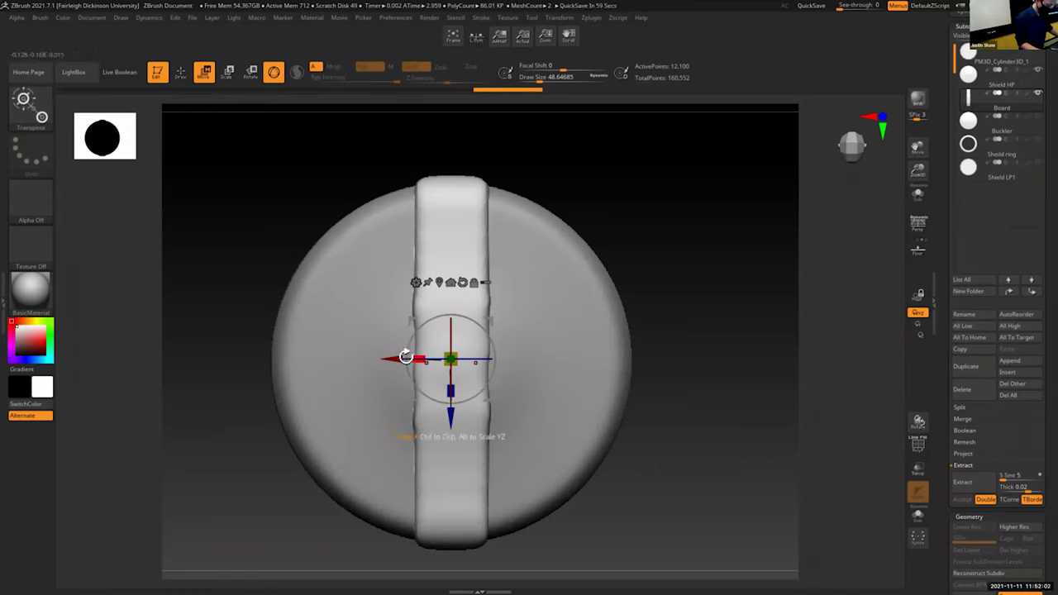
left_click_drag(397, 359, 416, 360)
key("ctrl+z")
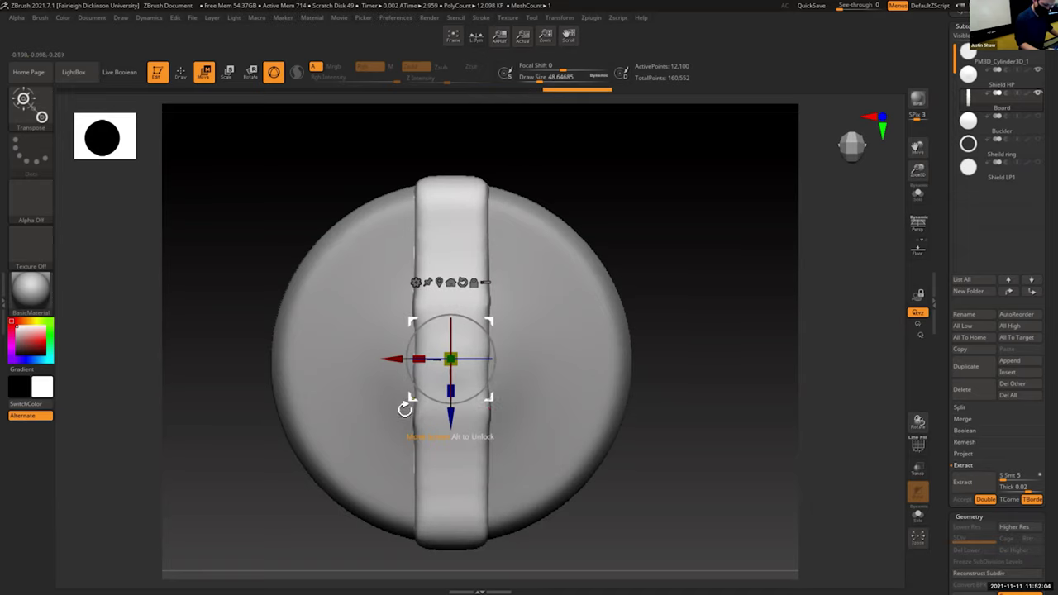
left_click(935, 369)
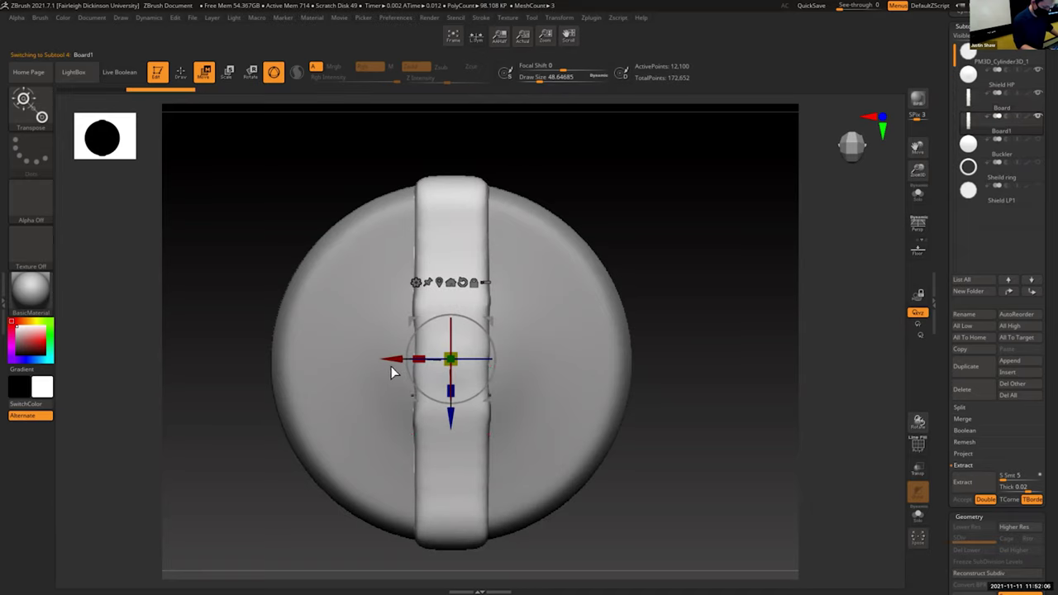
left_click_drag(401, 366, 440, 359)
key("ctrl+z")
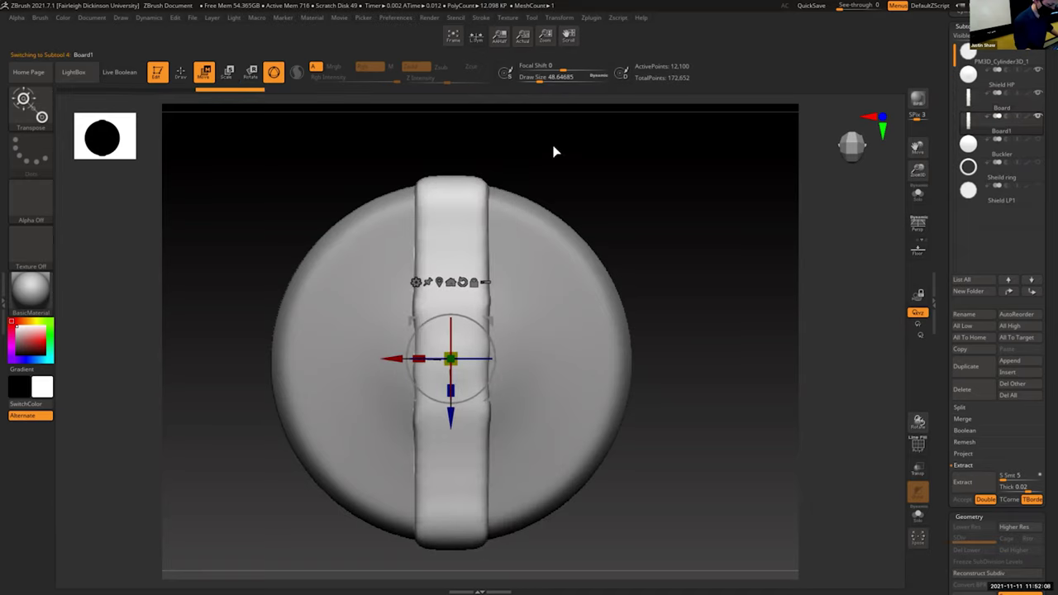
left_click(561, 18)
left_click(591, 294)
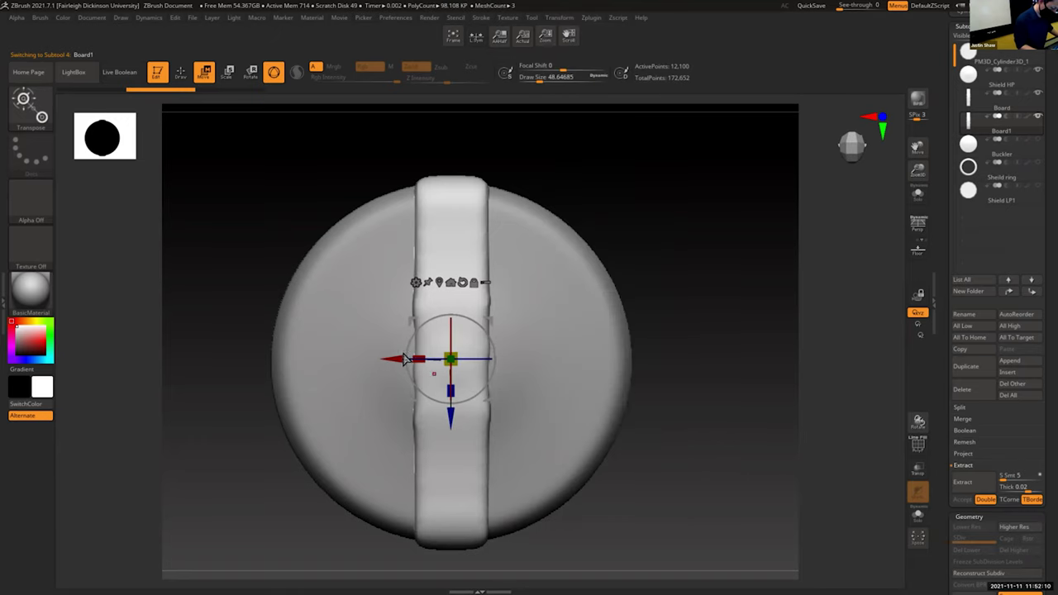
left_click_drag(396, 361, 469, 360)
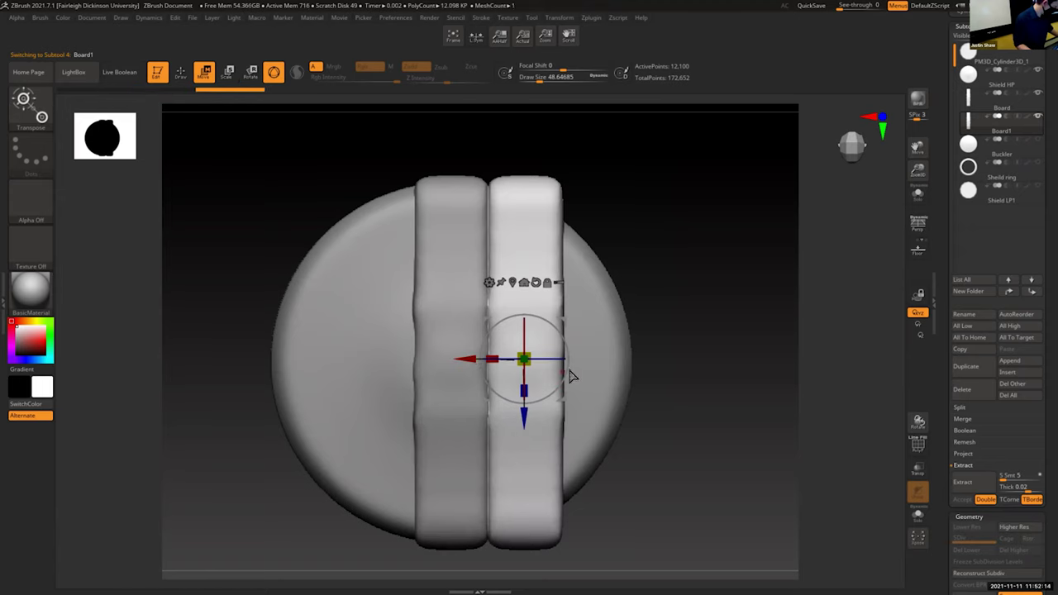
Step: Set the Move brush's draw size to about 149 and mirror its strokes across the Z axis only
key("q")
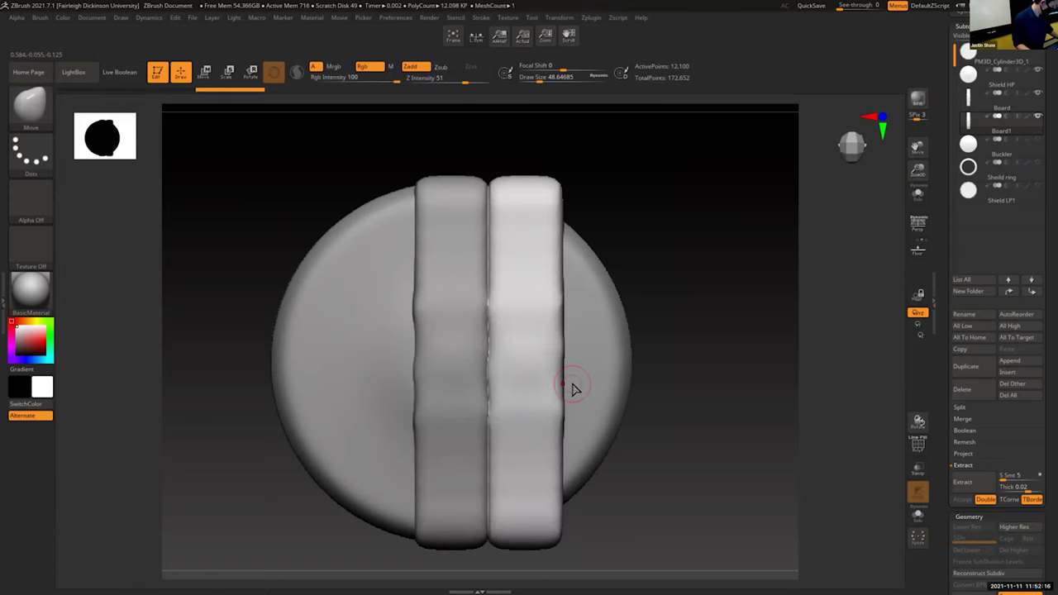
key("b")
key("m")
key("v")
key("s")
left_click_drag(558, 340, 573, 338)
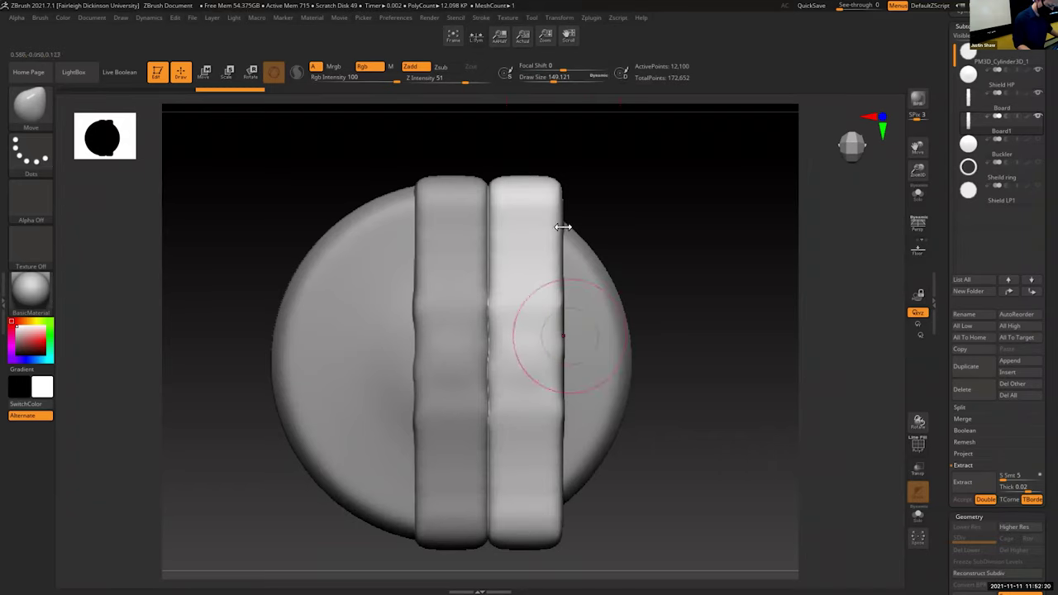
left_click(558, 20)
left_click(599, 293)
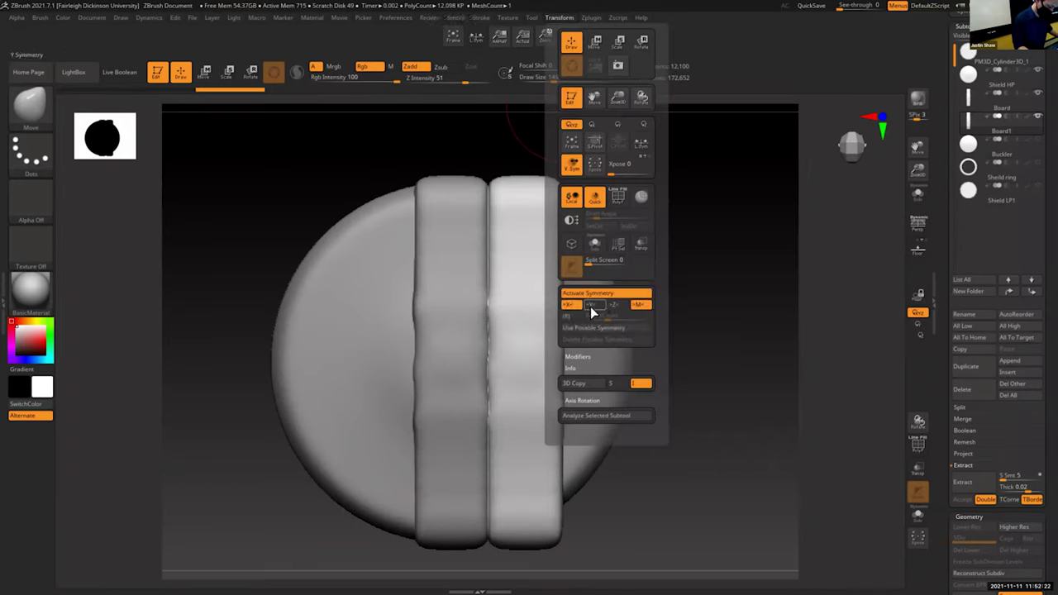
left_click(613, 306)
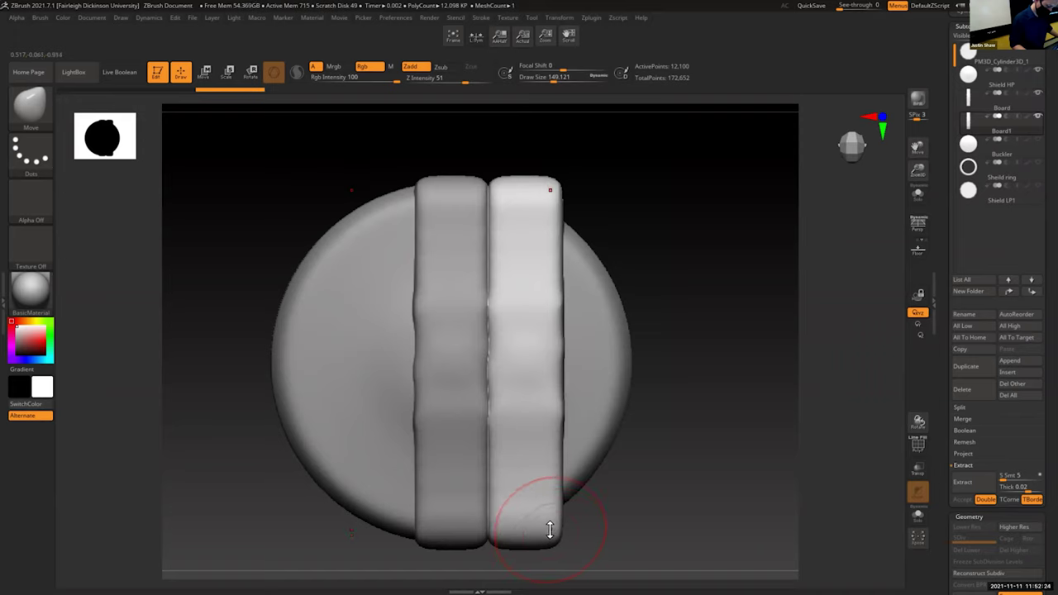
left_click(560, 18)
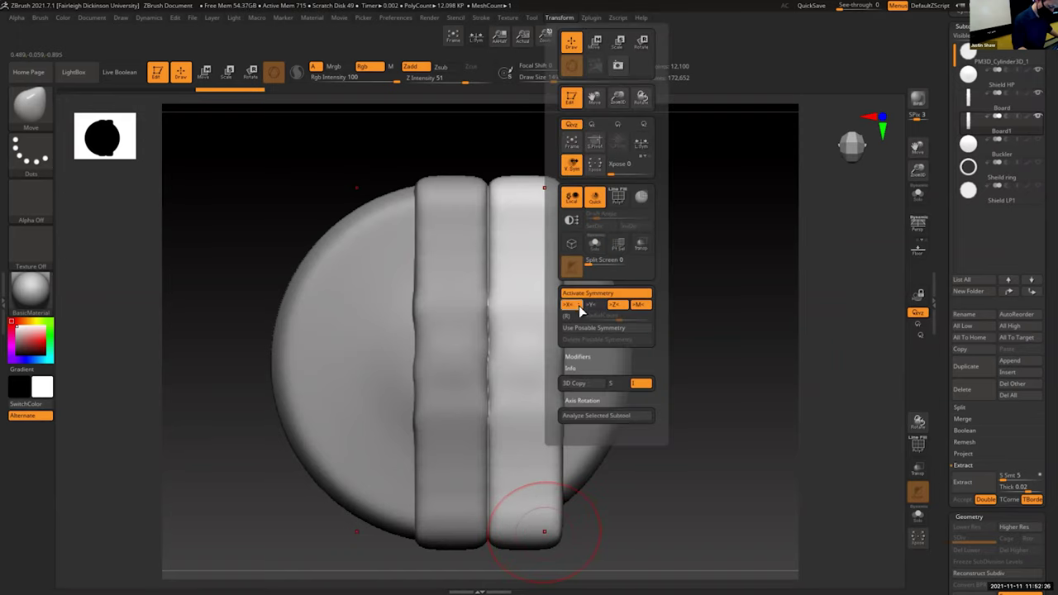
Step: Pull the outer corners of the Board1 plank inward along the disc's rim, and smooth its lower end at draw size about 80
mouse_move(551, 532)
left_mouse_down()
mouse_move(559, 505)
mouse_move(505, 538)
mouse_move(555, 508)
left_mouse_up()
left_click_drag(528, 202, 526, 211)
key("s")
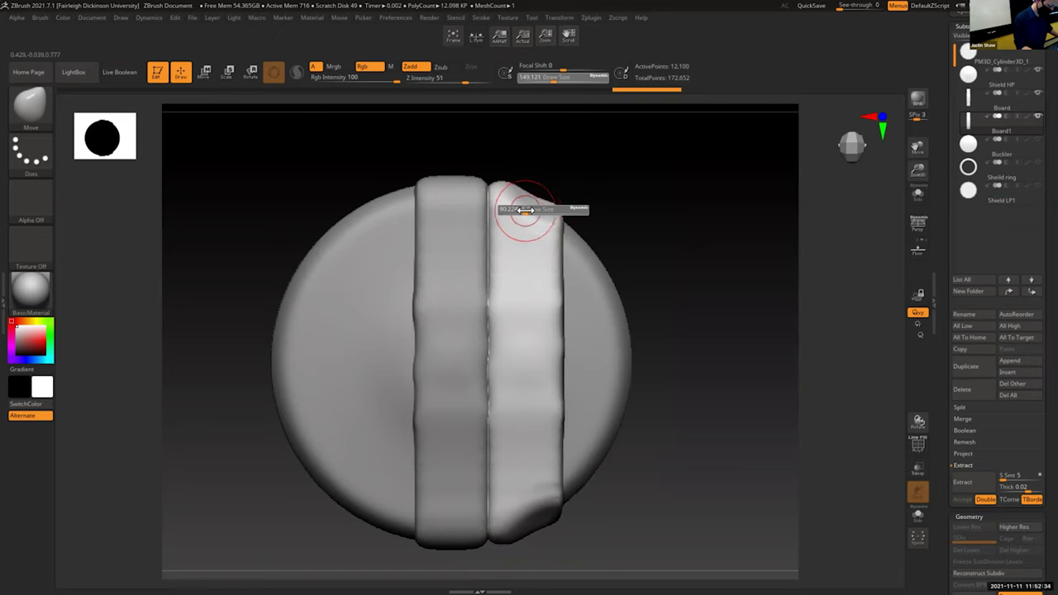
key("ctrl+z")
key("ctrl+z")
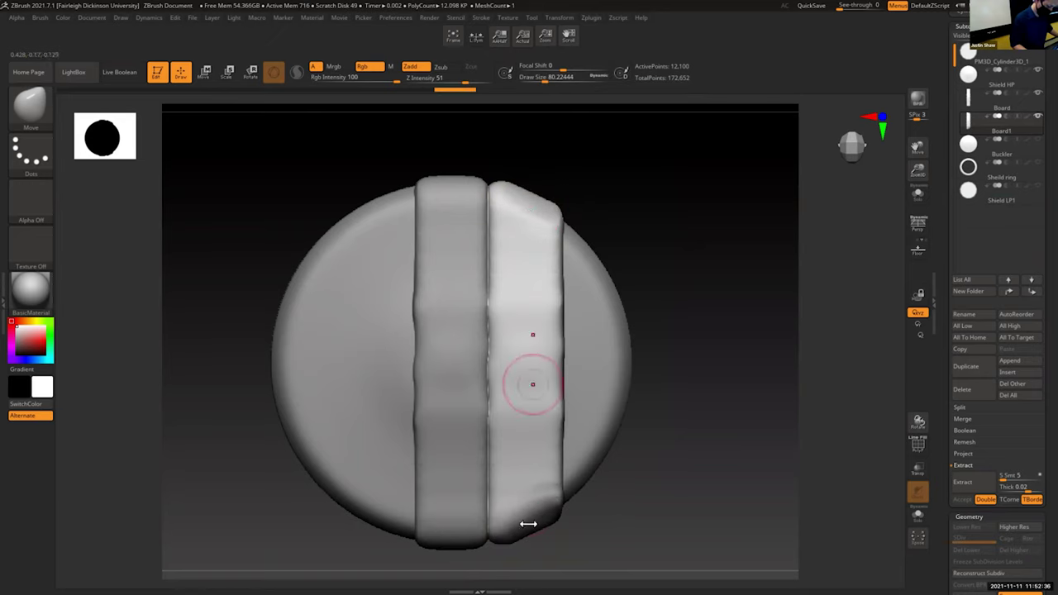
left_click_drag(529, 522, 512, 456, "shift")
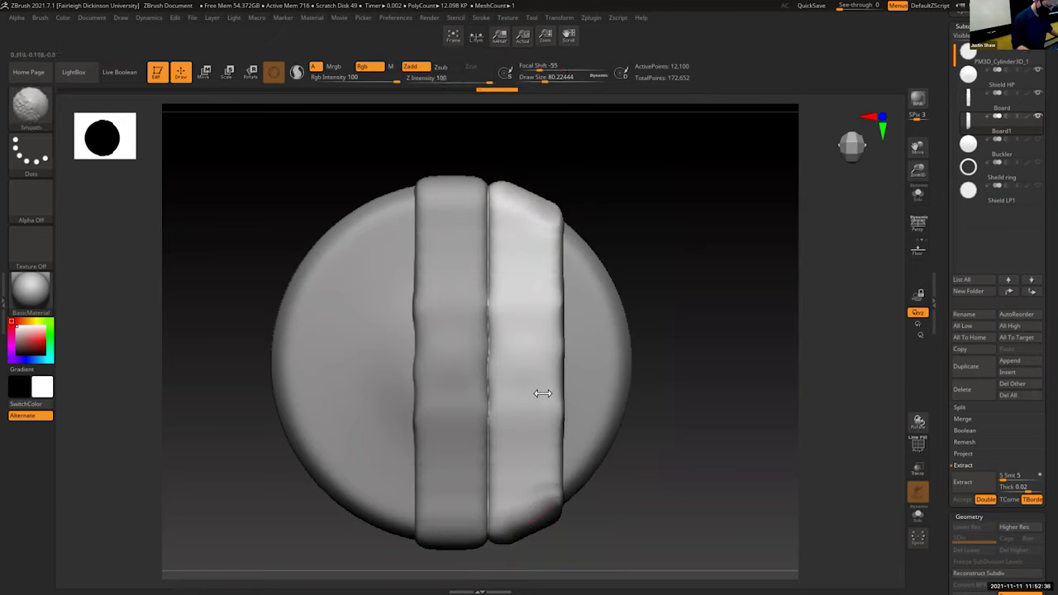
mouse_move(704, 420)
left_mouse_down()
mouse_move(643, 425)
mouse_move(699, 420)
left_mouse_up()
Step: Duplicate the Board1 plank, and place the copy one plank width further right, shortened to suit the disc's curve
left_click(974, 367)
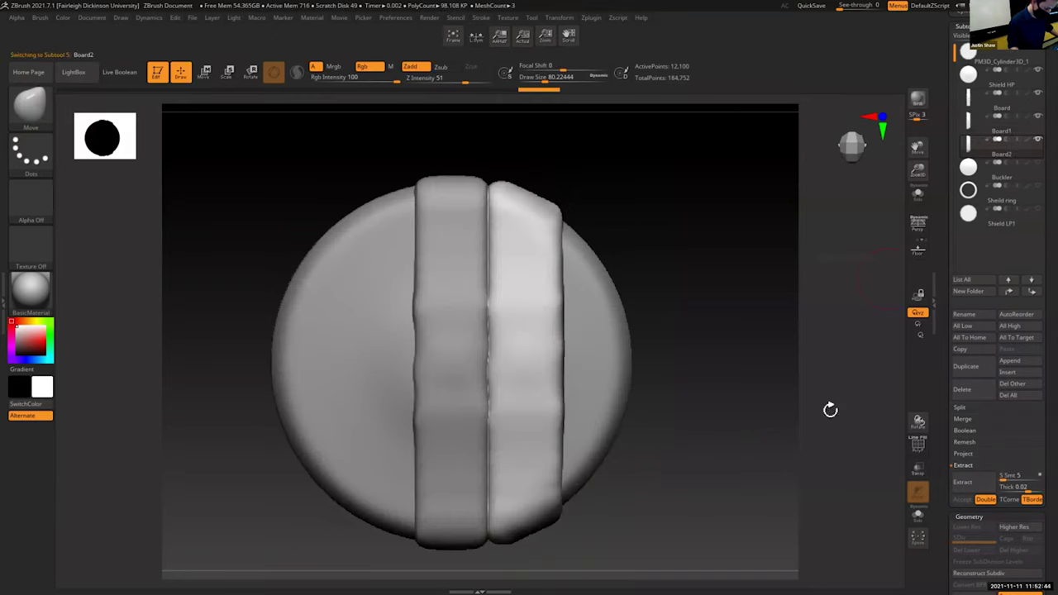
key("w")
left_click_drag(469, 357, 542, 355)
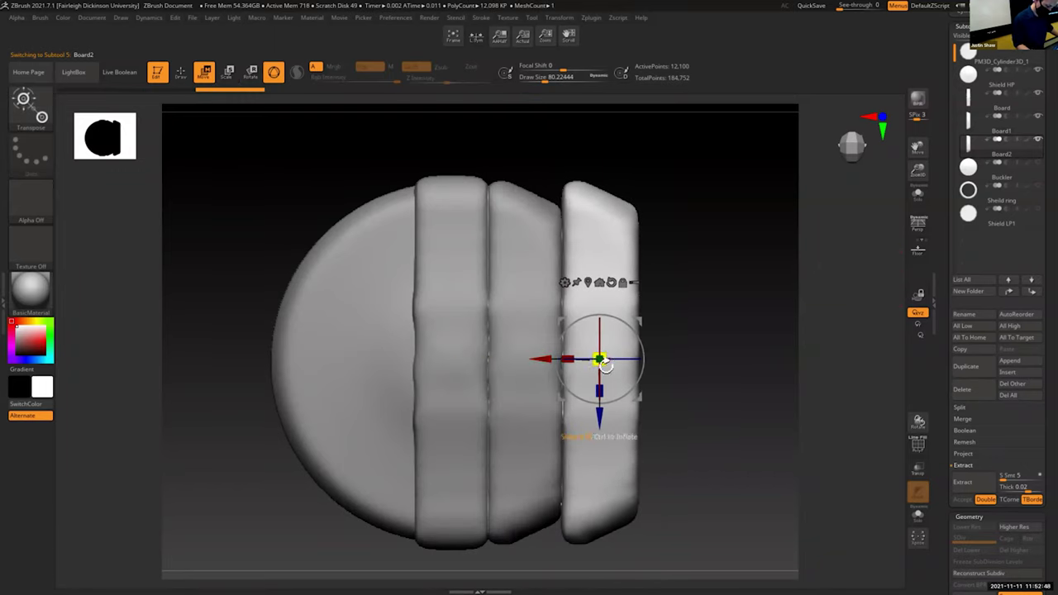
left_click_drag(604, 391, 549, 357)
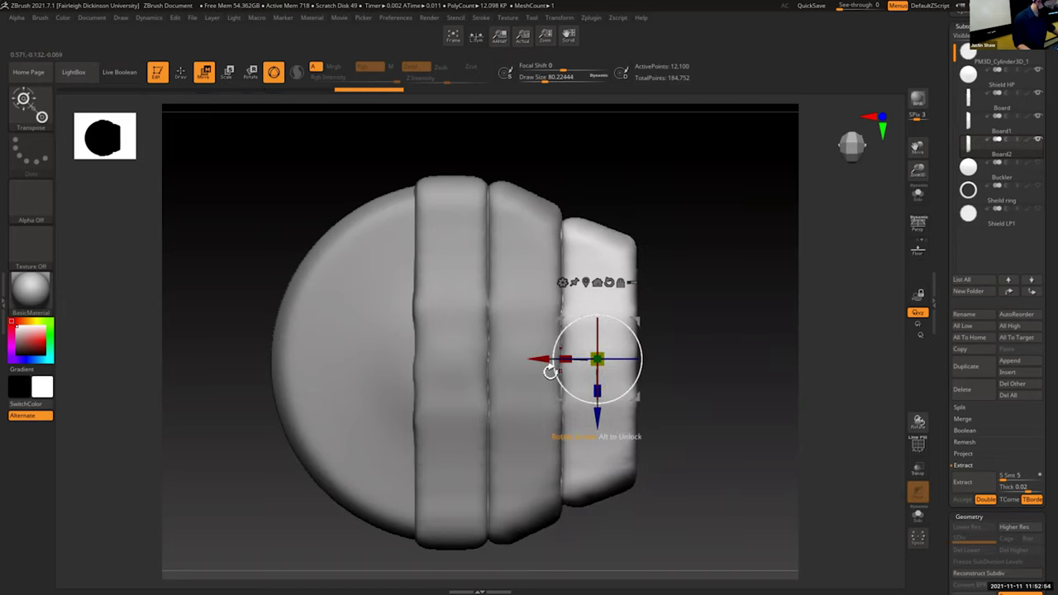
Step: Push the Board2 plank's outer edge into an arc along the disc's rim at draw size about 167, and smooth its surface
key("q")
key("s")
left_click_drag(607, 312, 619, 312)
left_click_drag(632, 248, 620, 265)
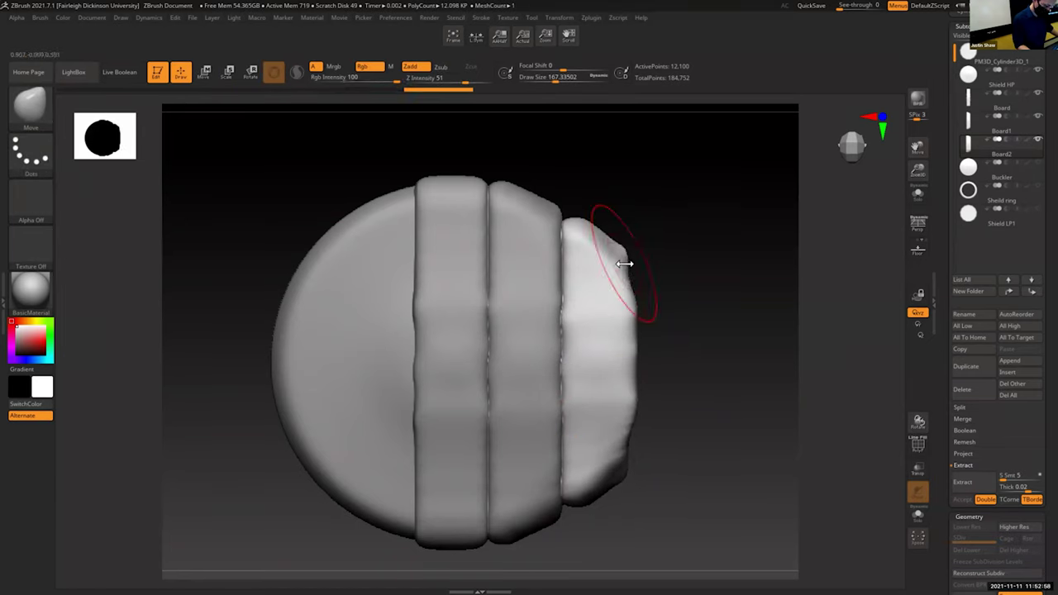
left_click_drag(633, 312, 620, 315)
left_click_drag(633, 370, 625, 389)
left_click_drag(621, 469, 614, 457)
left_click_drag(588, 491, 585, 486)
left_click_drag(626, 458, 618, 274)
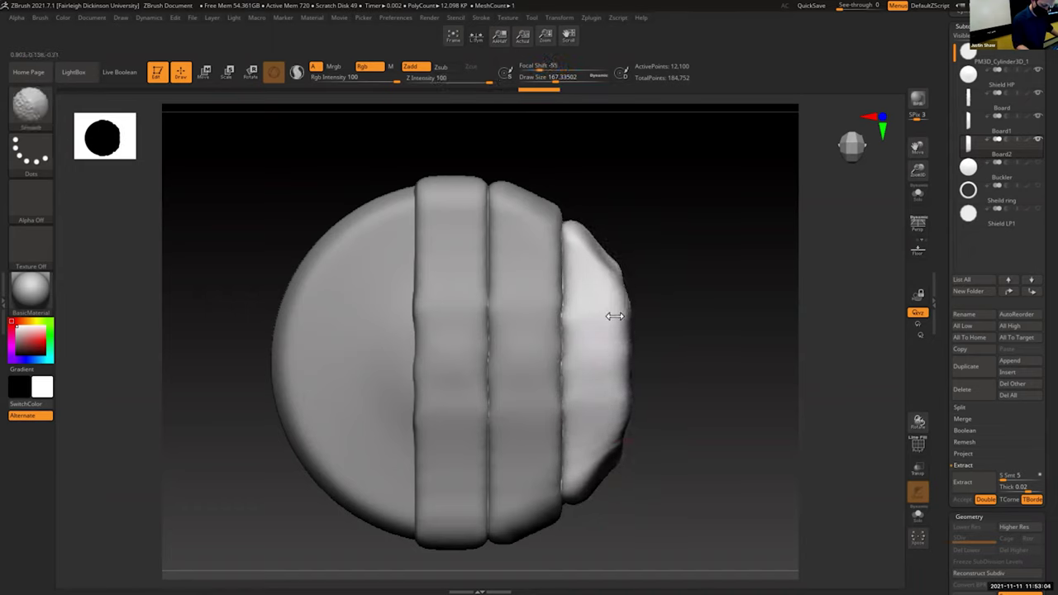
left_click_drag(583, 456, 597, 378, "shift")
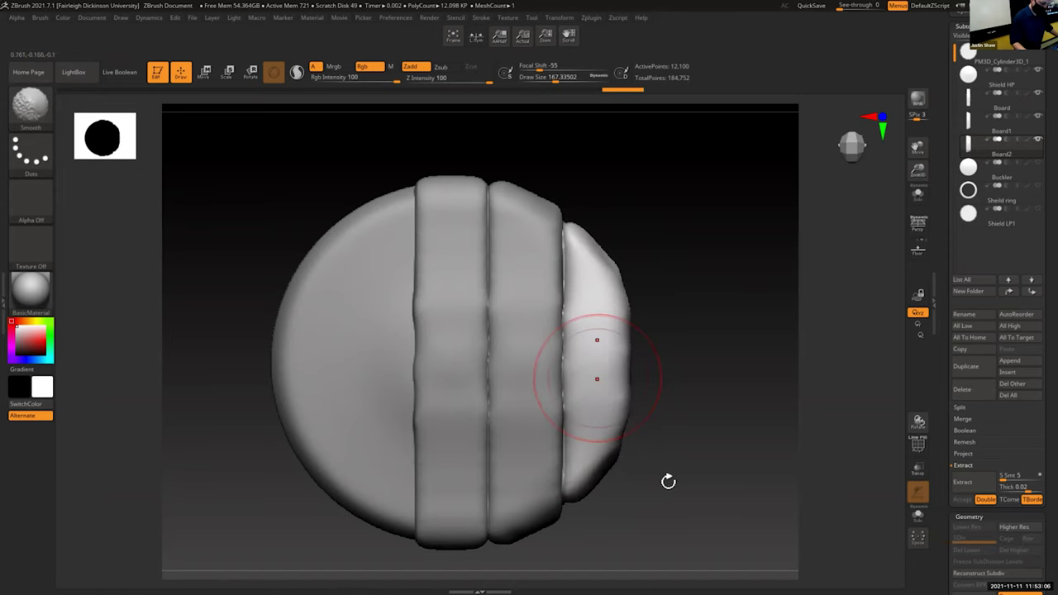
Step: ZRemesh the Board2 plank with adaptive density off and a target polygon count of 0.1
left_click_drag(948, 406, 947, 317)
scroll(949, 321, "up", 2)
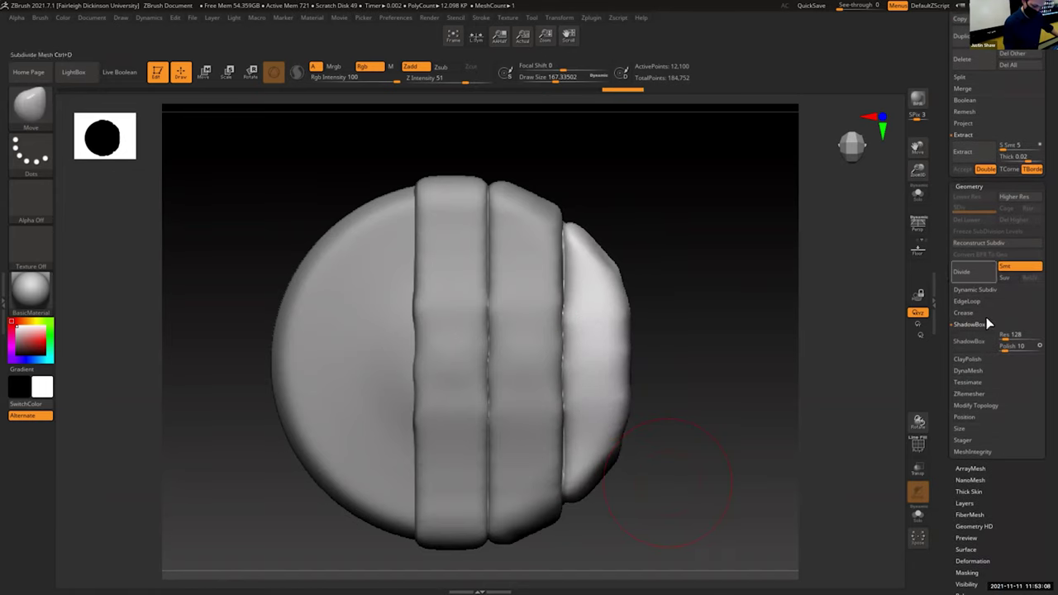
left_click(976, 325)
left_click(976, 371)
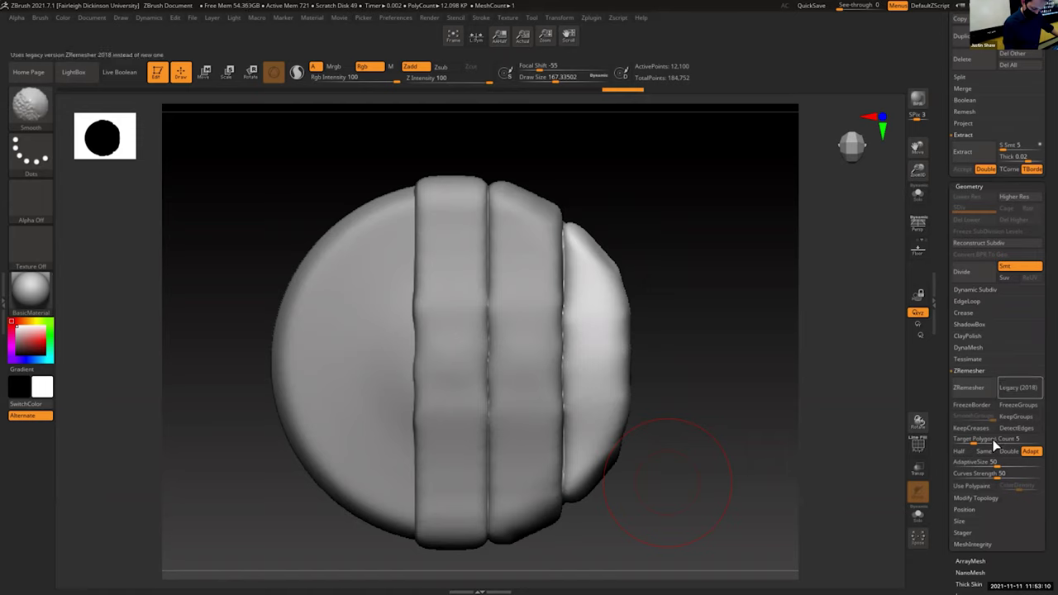
left_click(1030, 456)
left_click_drag(974, 443, 952, 443)
left_click(968, 388)
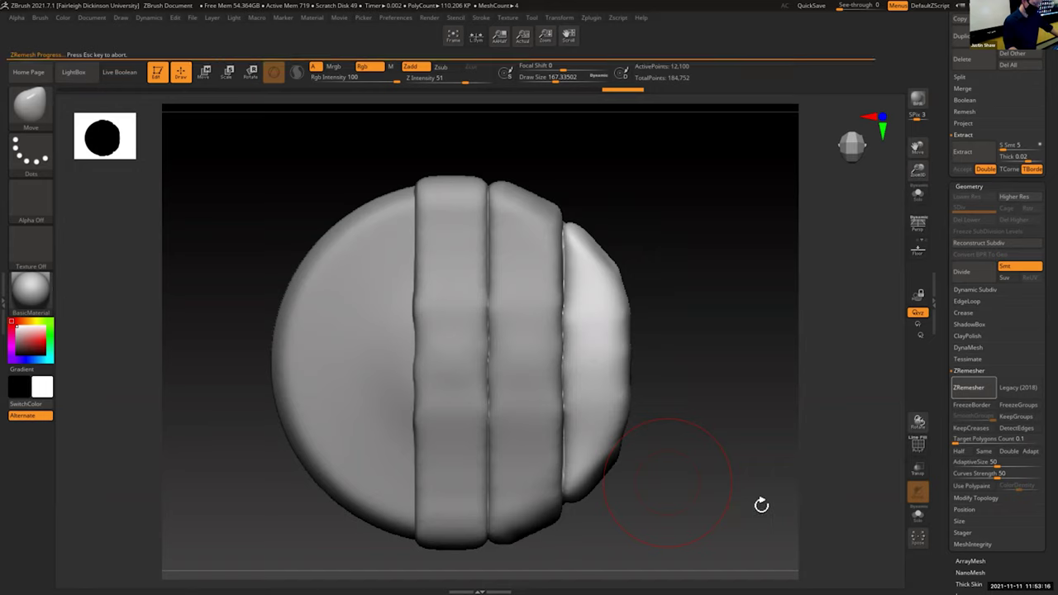
left_click_drag(746, 501, 622, 503)
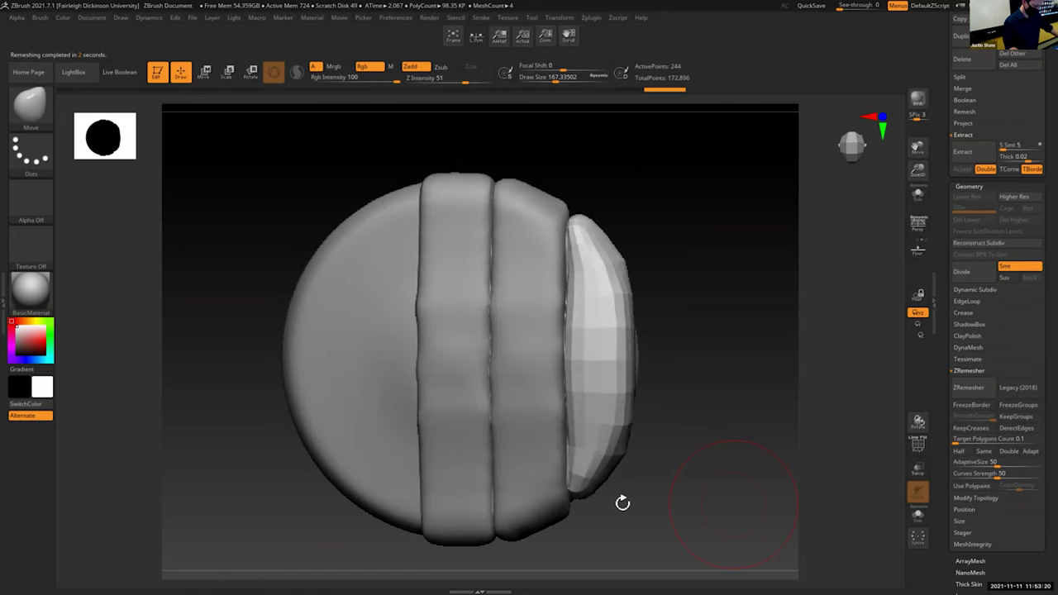
left_click_drag(690, 385, 654, 382)
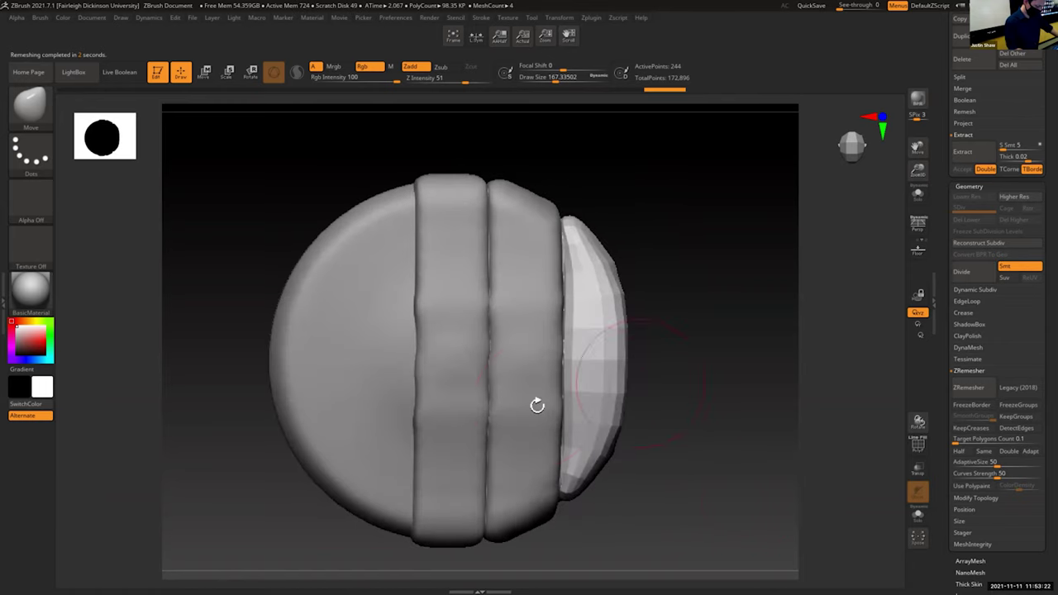
Step: ZRemesh the Board1 and Board planks, each at a target polygon count of 0.1
left_click(537, 405, "alt")
left_click_drag(696, 473, 706, 472)
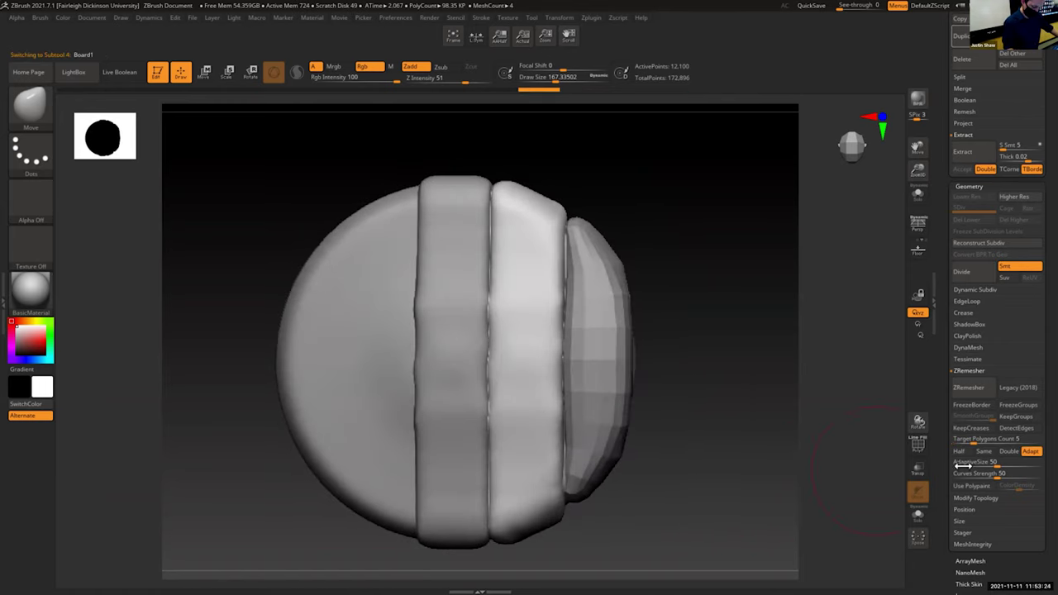
left_click(968, 388)
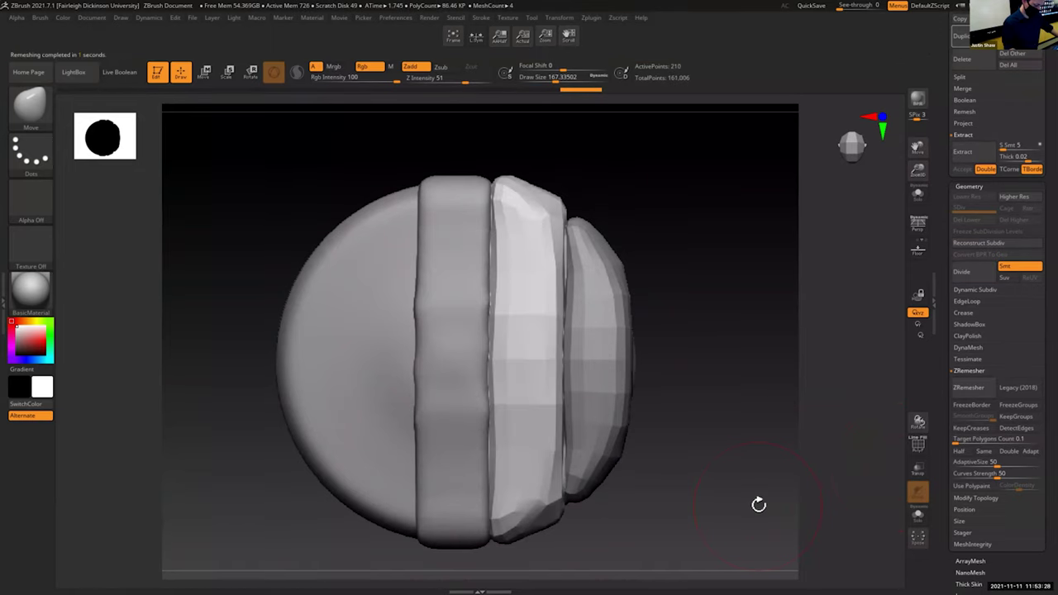
left_click(452, 476, "alt")
left_click_drag(971, 442, 953, 439)
left_click(968, 387)
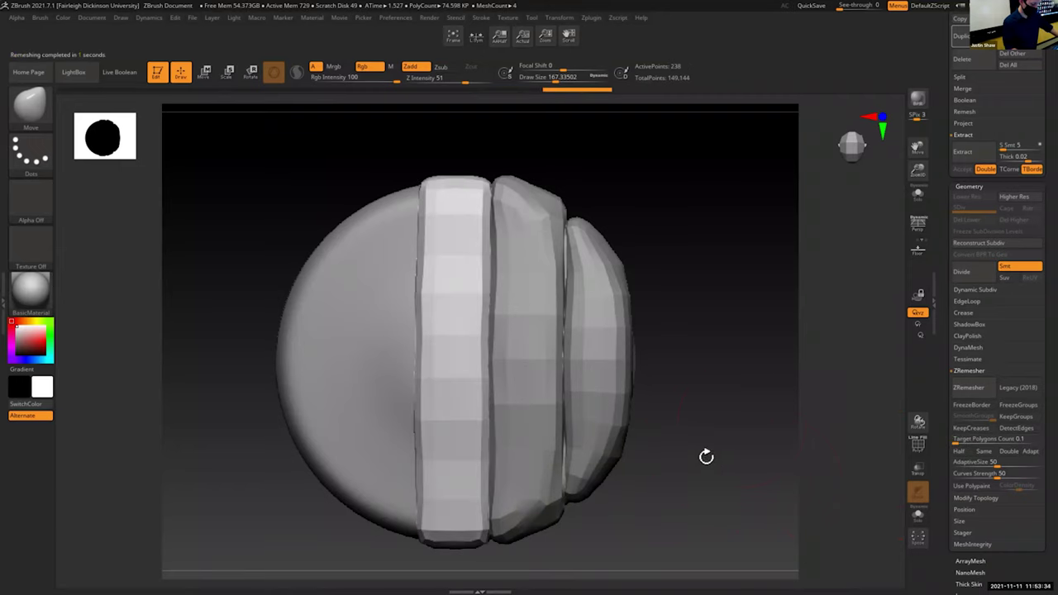
Step: Pull the Board1 plank's two ends into line with the disc's rim using the Move brush
left_click_drag(706, 456, 706, 468)
mouse_move(716, 316)
left_mouse_down()
mouse_move(758, 312)
mouse_move(714, 320)
left_mouse_up()
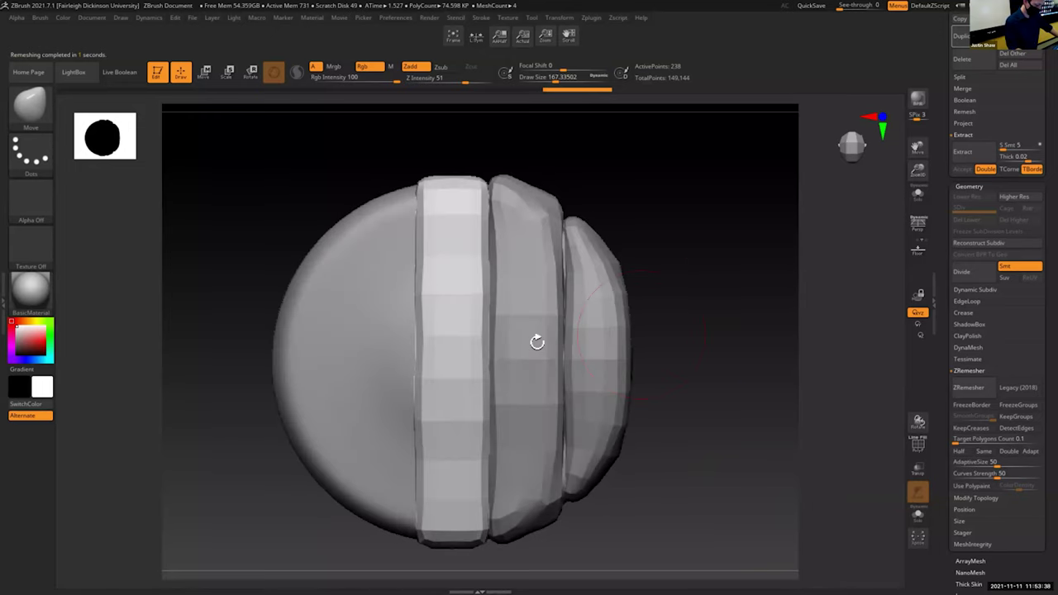
left_click(535, 343, "alt")
left_click_drag(508, 183, 510, 189)
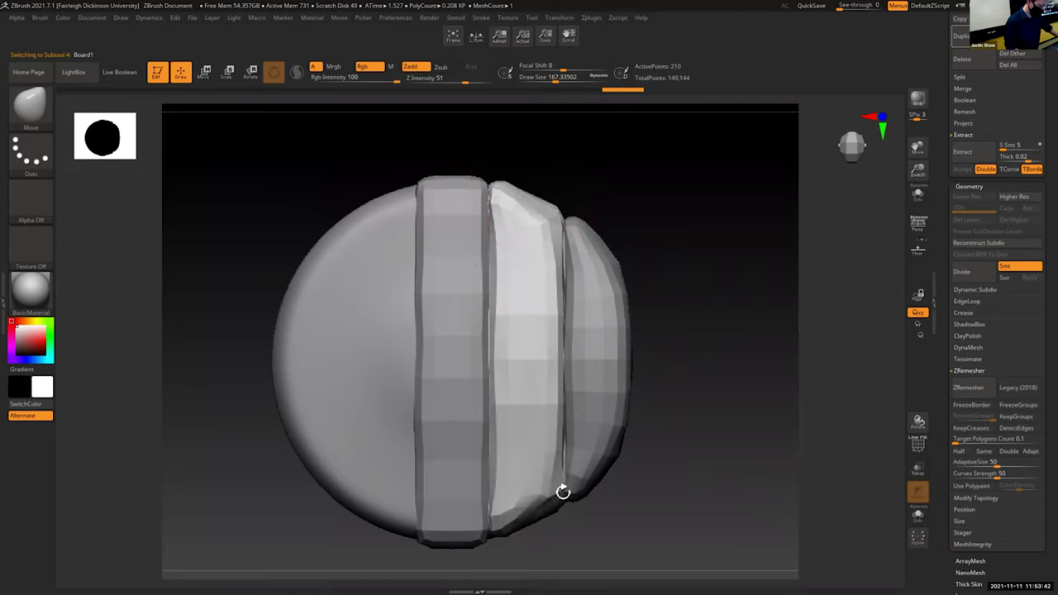
left_click_drag(533, 497, 535, 502)
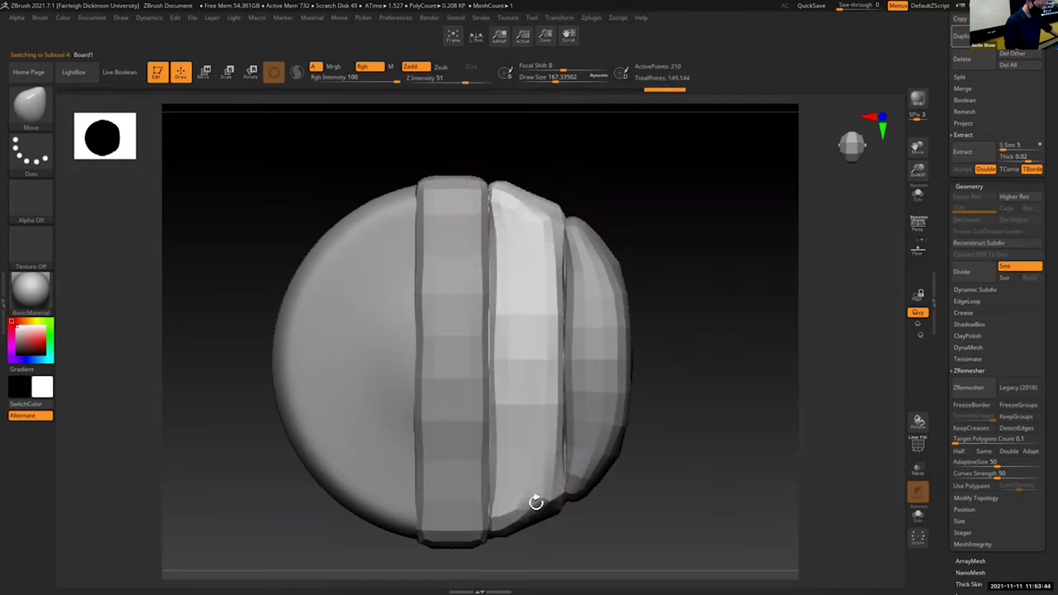
Step: Adjust the Board2 plank's inner edge with the Move brush and smooth its outer side
left_click(592, 419, "alt")
left_click_drag(578, 282, 573, 278)
left_click_drag(677, 248, 621, 354)
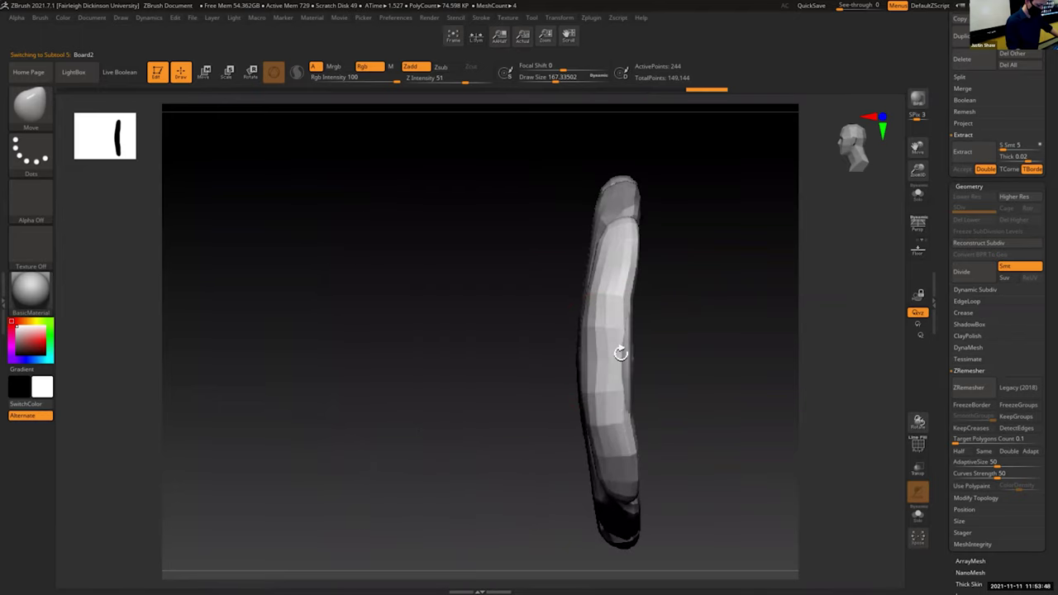
left_click_drag(617, 421, 612, 308, "shift")
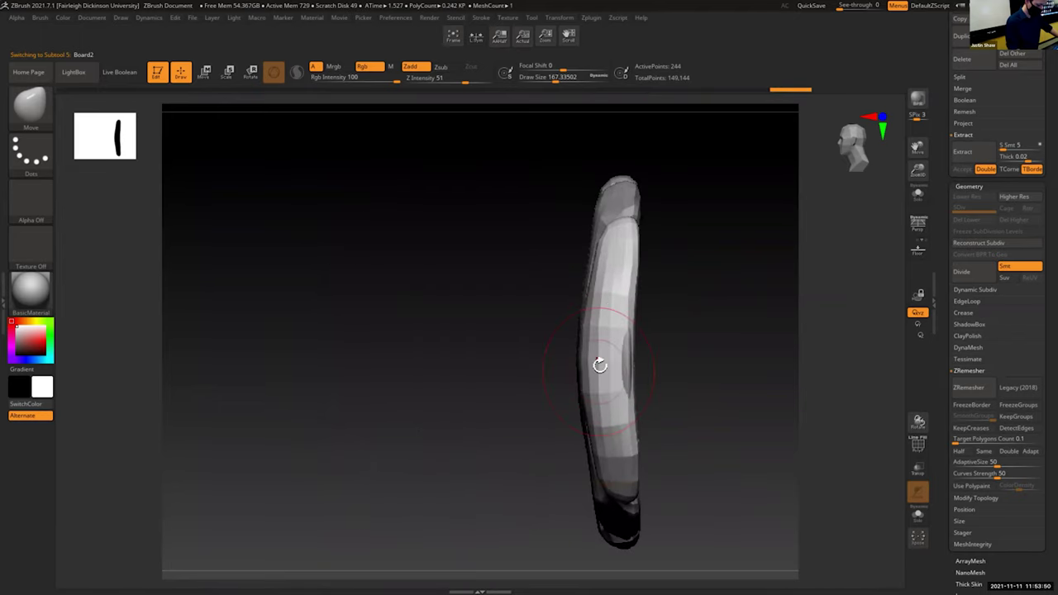
left_click_drag(688, 343, 716, 344)
left_click_drag(659, 378, 571, 354)
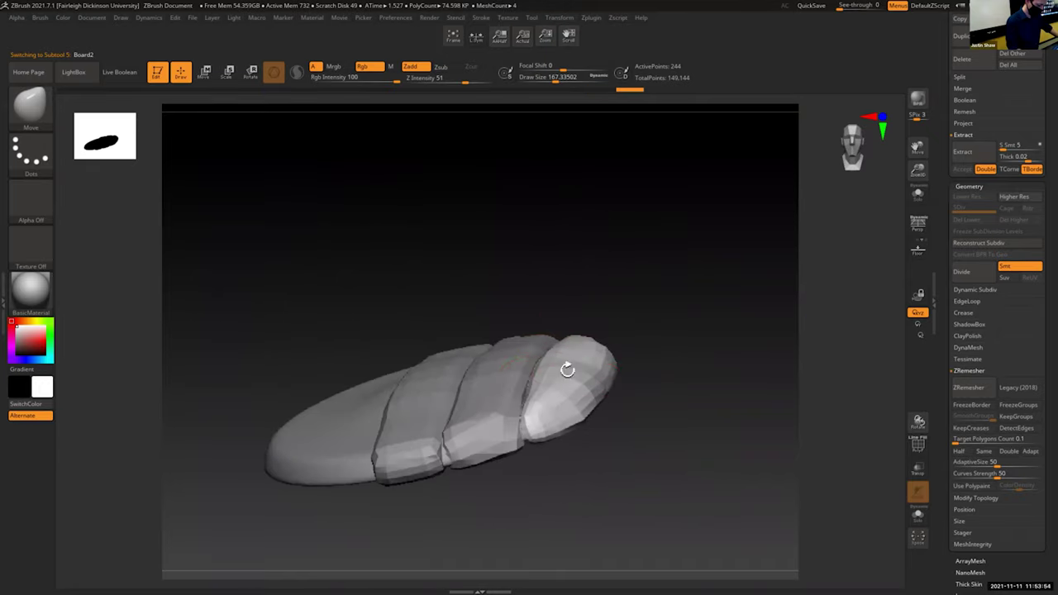
Step: Subdivide the middle Board plank once
left_click(490, 370, "alt")
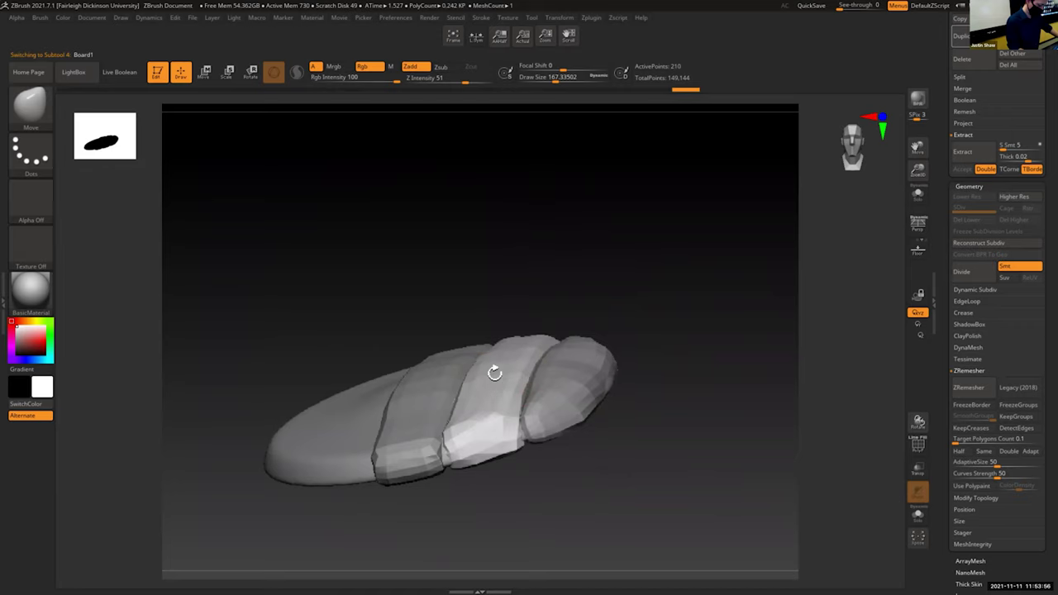
left_click(415, 403, "alt")
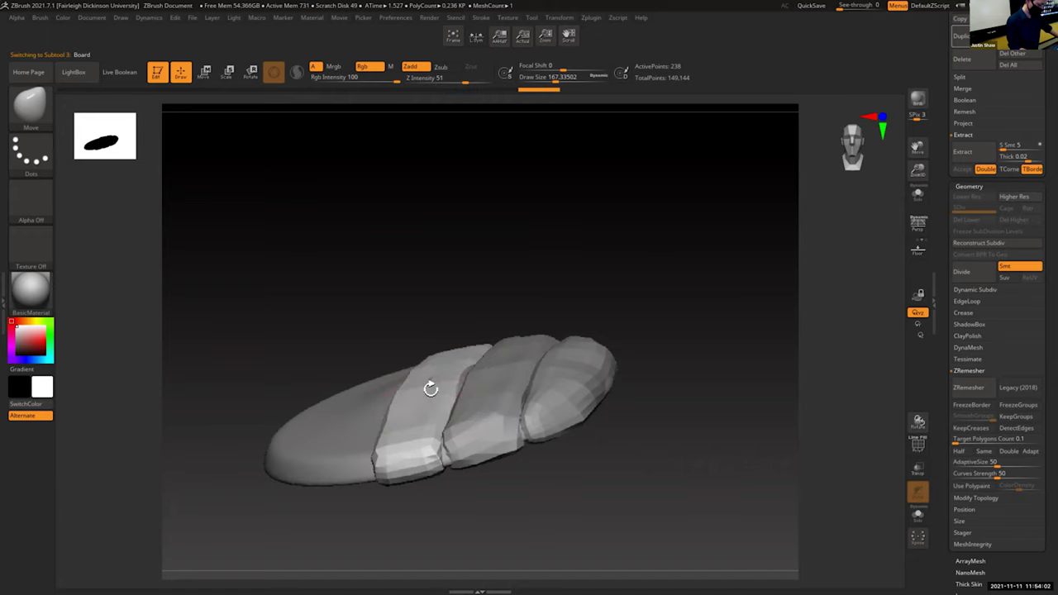
left_click_drag(630, 318, 666, 395)
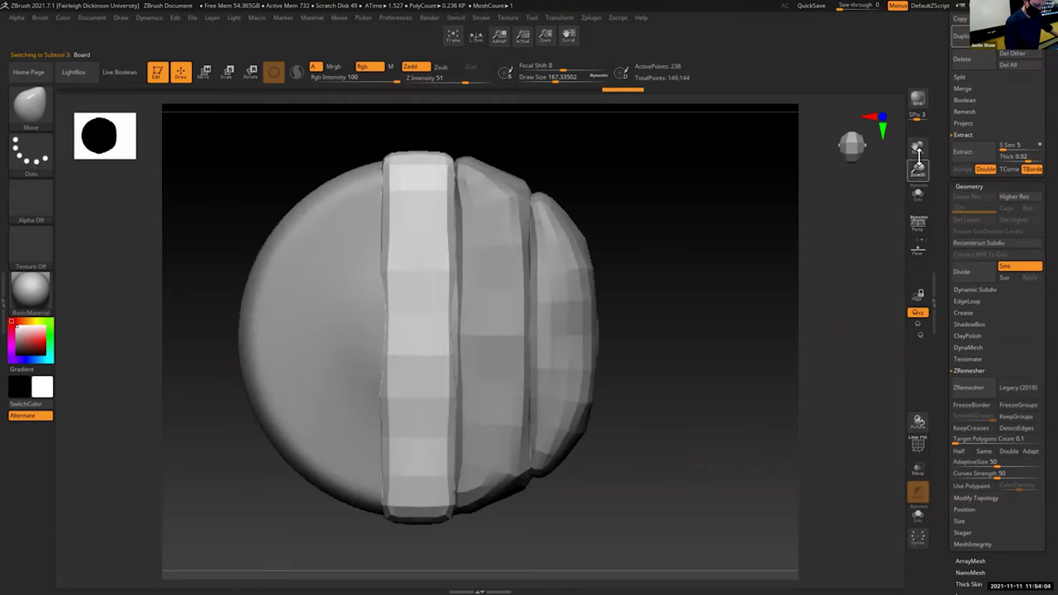
left_click_drag(918, 155, 957, 158)
left_click(975, 268)
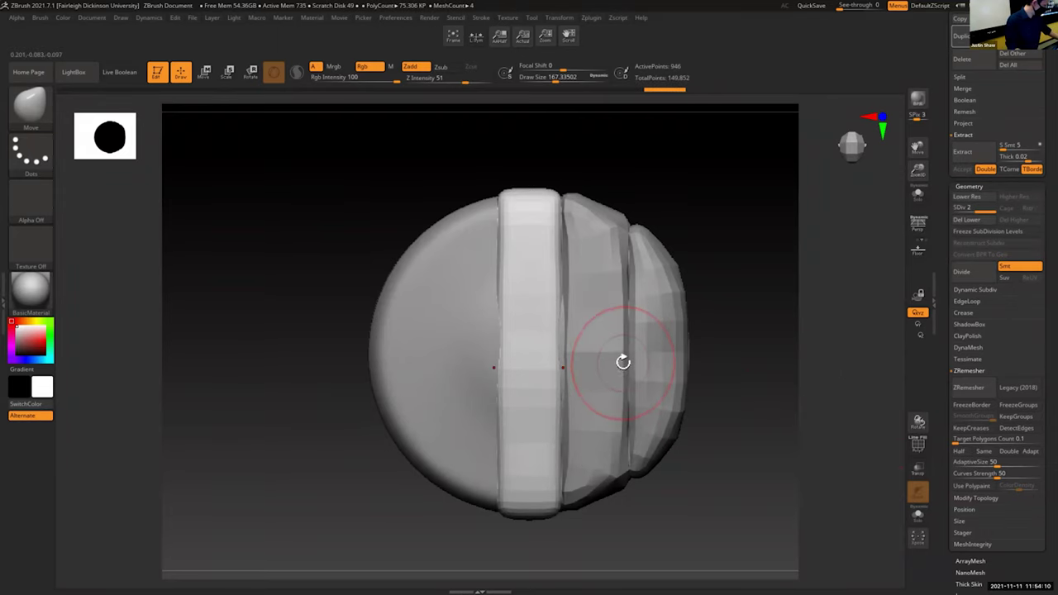
Step: Flatten the Board plank's front face and ends with the hPolish brush
key("b")
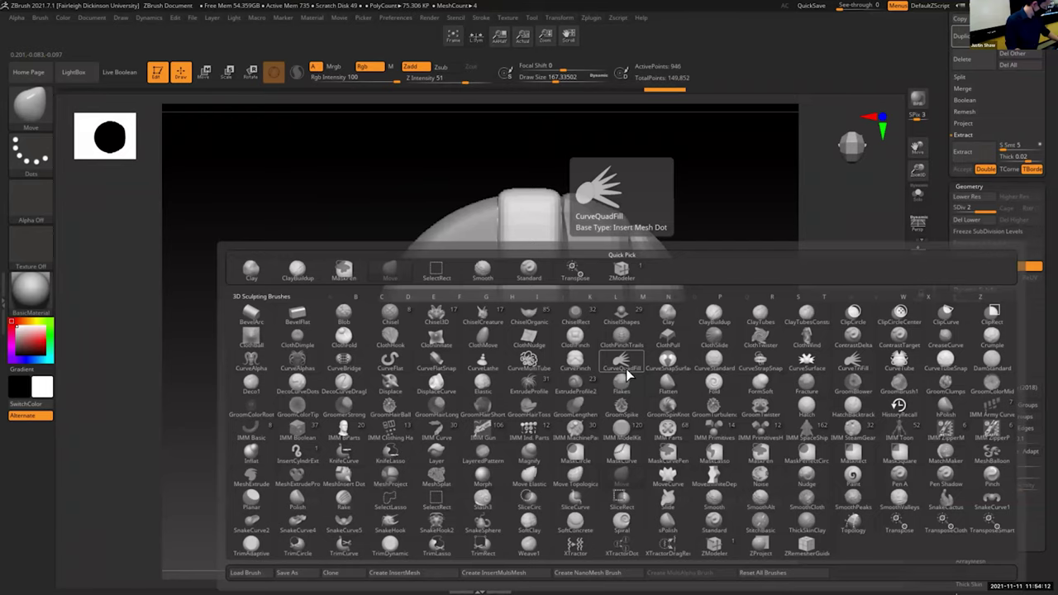
key("h")
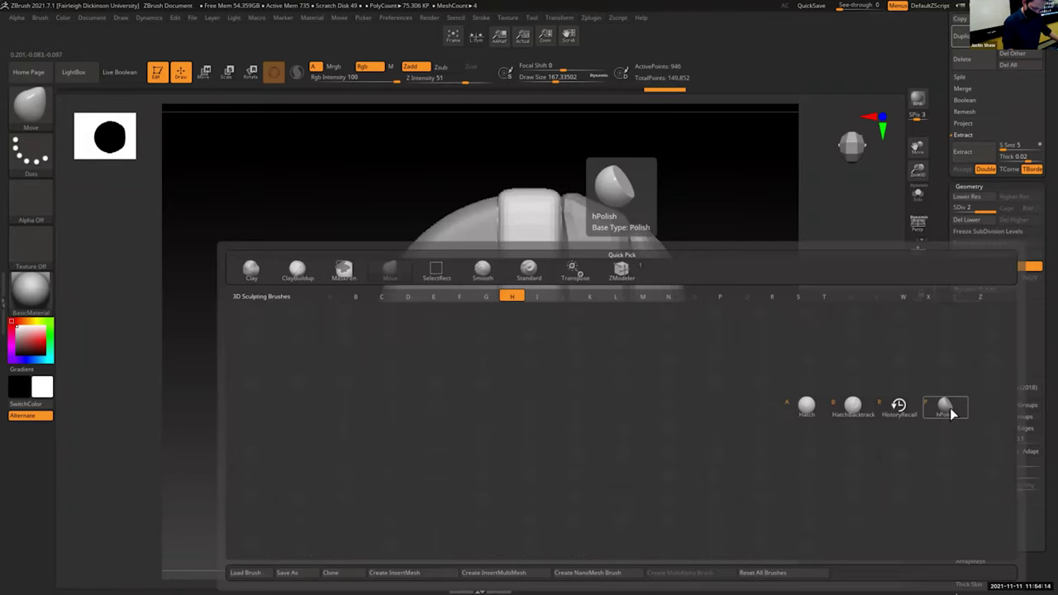
left_click(950, 409)
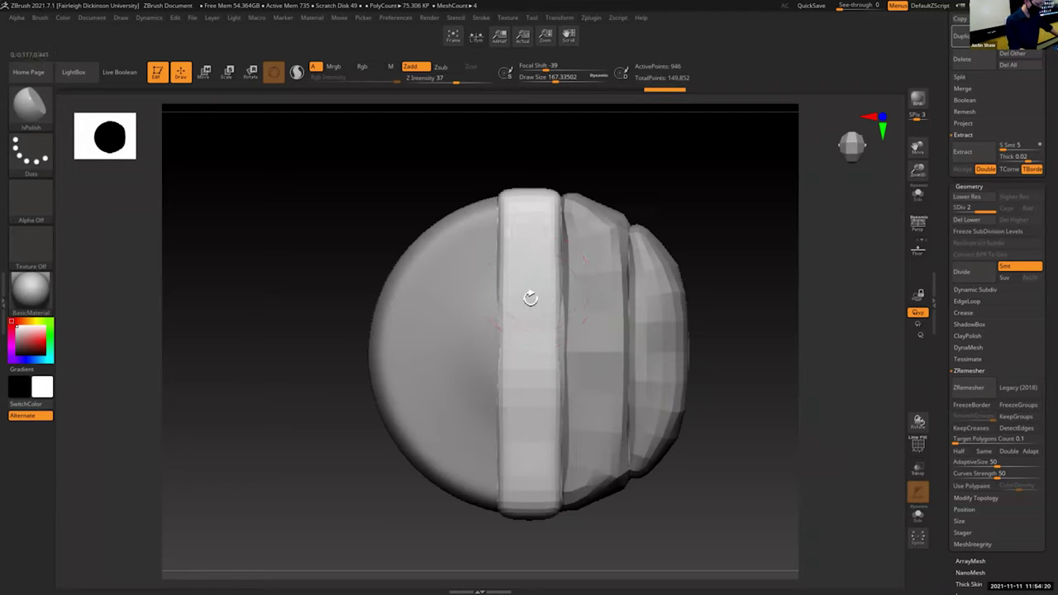
left_click_drag(529, 323, 530, 460)
mouse_move(713, 493)
left_mouse_down()
mouse_move(760, 493)
mouse_move(746, 493)
mouse_move(746, 331)
mouse_move(756, 393)
left_mouse_up()
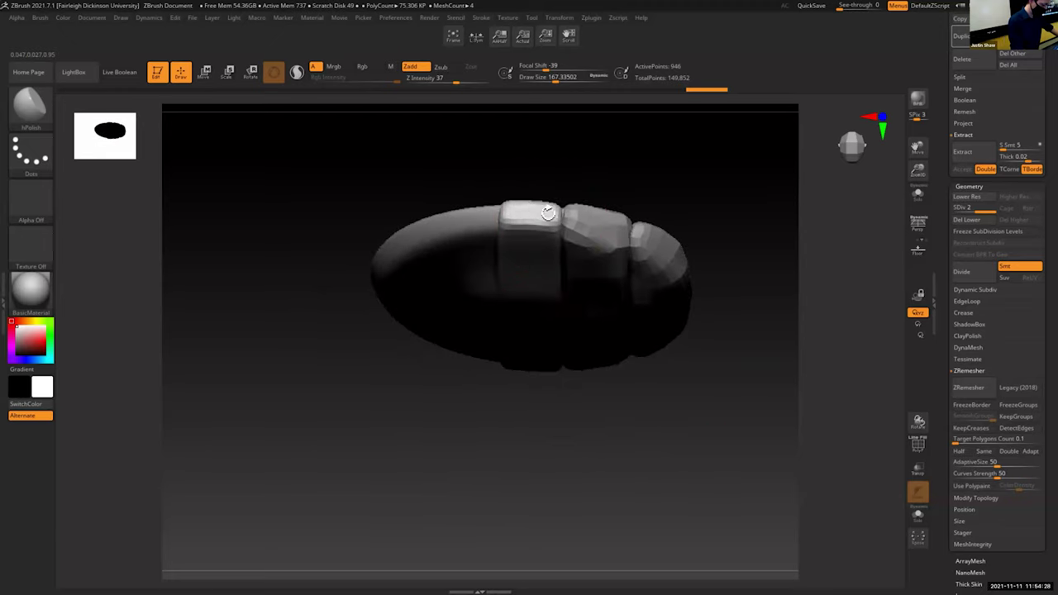
left_click_drag(544, 211, 537, 215)
left_click_drag(667, 429, 668, 289)
right_click_drag(544, 420, 592, 348)
Step: Subdivide the Board1 plank once and flatten its front face and ends with the hPolish brush
left_click(593, 321, "alt")
mouse_move(690, 395)
left_mouse_down()
mouse_move(702, 411)
mouse_move(640, 444)
mouse_move(613, 444)
left_mouse_up()
left_click(964, 273)
mouse_move(678, 441)
right_mouse_down()
mouse_move(566, 394)
mouse_move(614, 439)
mouse_move(578, 355)
right_mouse_up()
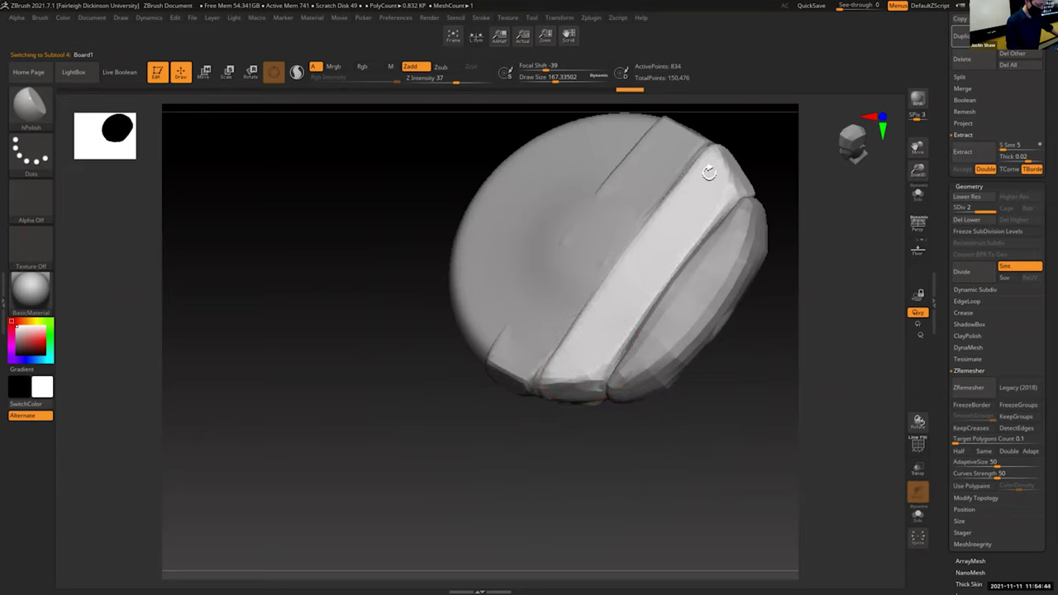
left_click_drag(689, 227, 562, 378)
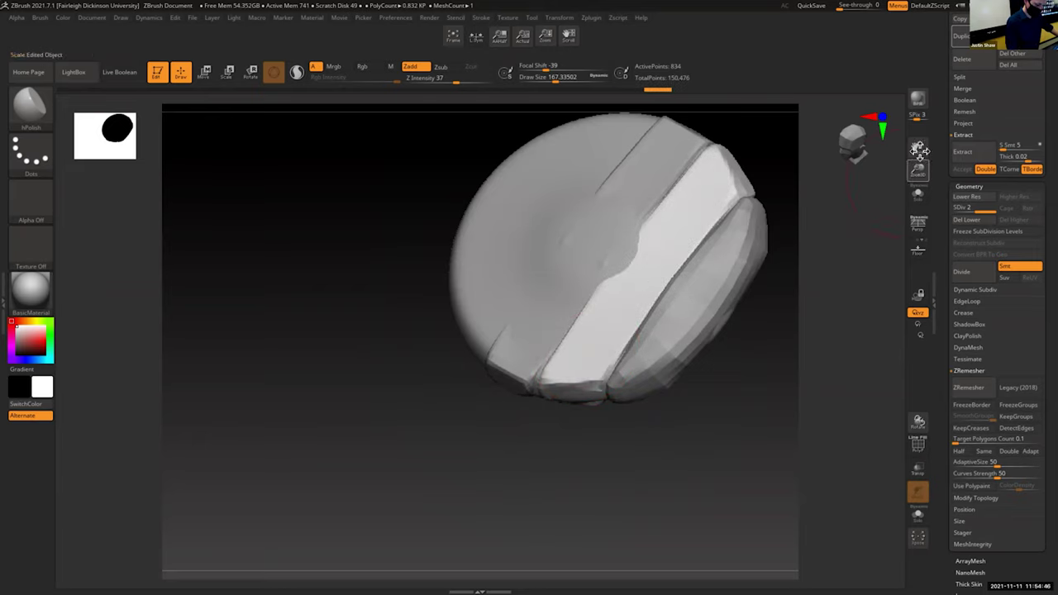
left_click_drag(915, 148, 864, 214)
mouse_move(775, 236)
left_mouse_down()
mouse_move(728, 310)
mouse_move(661, 291)
left_mouse_up()
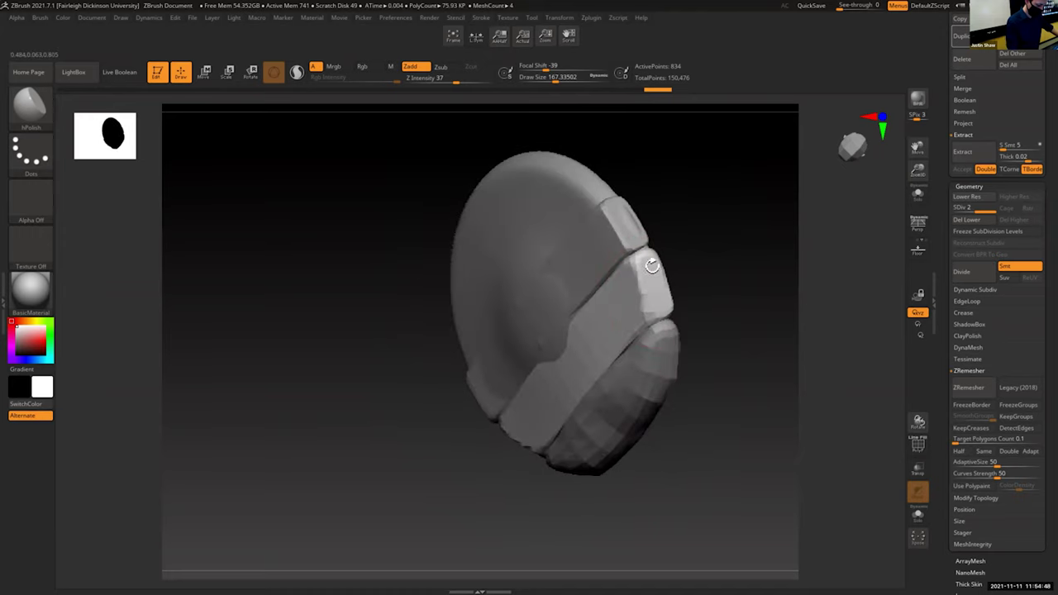
left_click_drag(732, 384, 708, 381, "shift")
Step: Subdivide the Board2 plank once and flatten its face and outer edge with the hPolish brush
left_click(625, 397, "alt")
left_click(973, 270)
left_click_drag(917, 170, 919, 178)
left_click_drag(919, 146, 912, 93)
mouse_move(596, 378)
left_mouse_down()
mouse_move(531, 430)
mouse_move(607, 346)
left_mouse_up()
left_click_drag(587, 386, 611, 368)
mouse_move(586, 480)
left_mouse_down()
mouse_move(619, 415)
mouse_move(597, 411)
left_mouse_up()
mouse_move(709, 397)
left_mouse_down()
mouse_move(714, 472)
mouse_move(716, 335)
mouse_move(687, 362)
mouse_move(675, 354)
mouse_move(621, 421)
left_mouse_up()
Step: Pull the Board1 plank's outer corners toward the disc's rim with the Move brush at draw size 112
key("b")
key("m")
key("v")
mouse_move(683, 400)
left_mouse_down()
mouse_move(626, 380)
mouse_move(703, 373)
mouse_move(556, 448)
left_mouse_up()
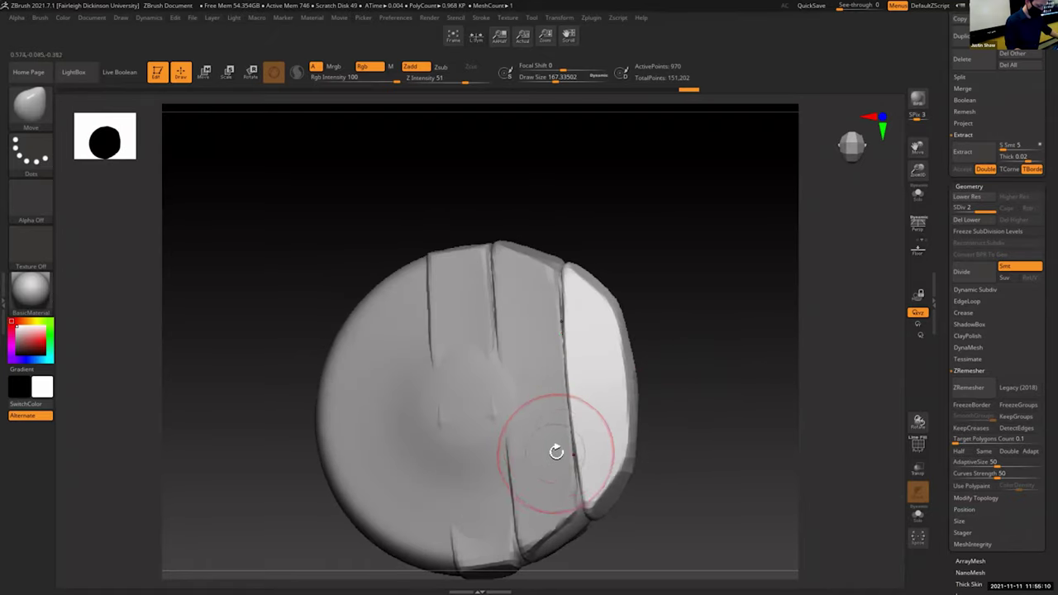
left_click(555, 449, "alt")
left_click_drag(918, 157, 939, 123)
left_click_drag(884, 156, 753, 285, "shift")
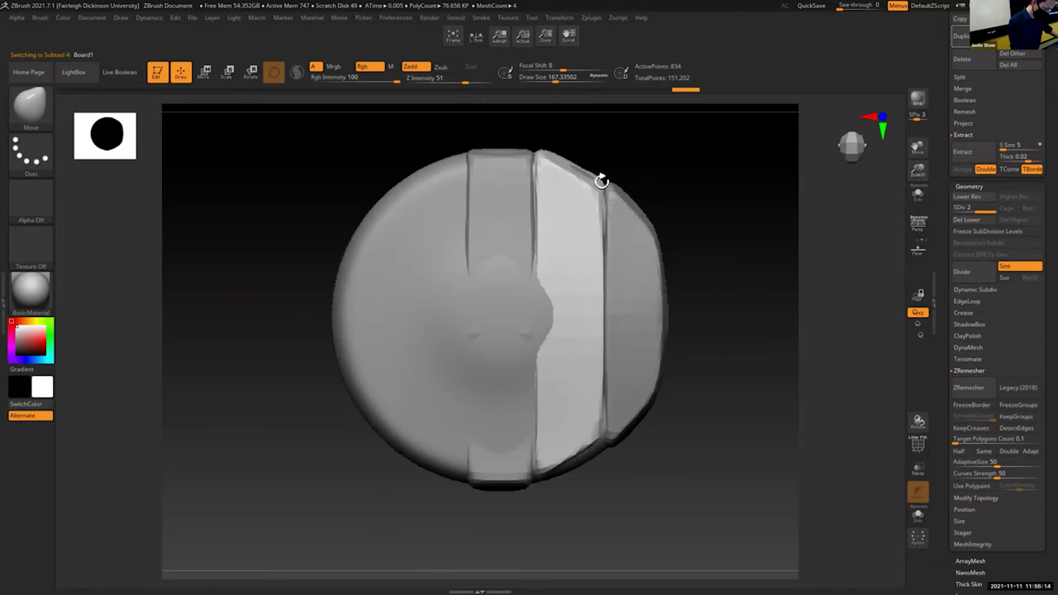
key("s")
mouse_move(586, 187)
left_mouse_down()
mouse_move(574, 182)
mouse_move(583, 169)
left_mouse_up()
left_click_drag(634, 483, 585, 435)
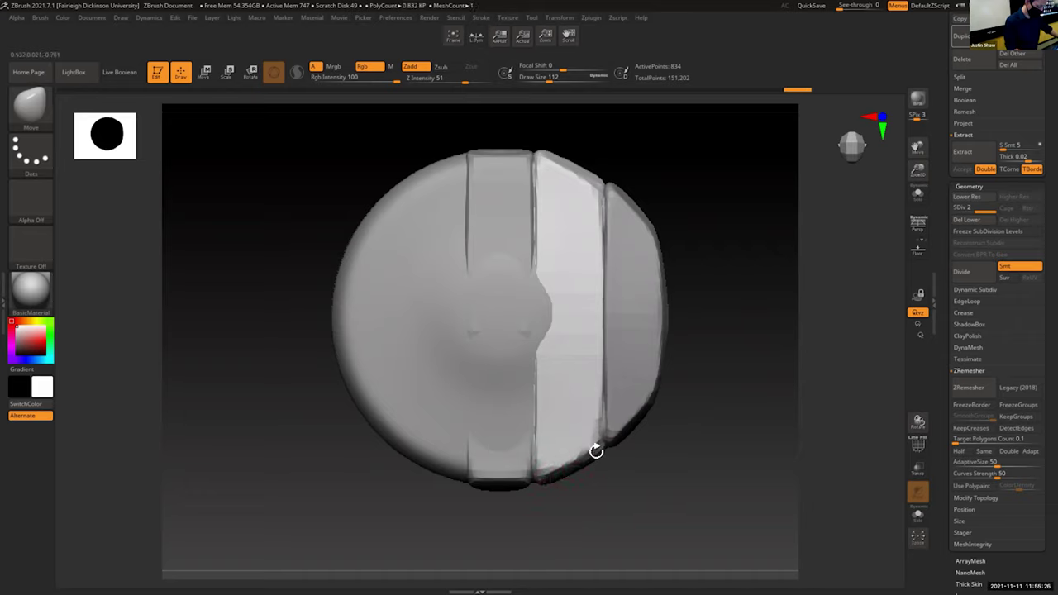
Step: Reshape the Board1 plank on the shield's reverse side, undoing the unwanted strokes and reducing the Move brush's draw size to about 128
left_click_drag(588, 468, 706, 312)
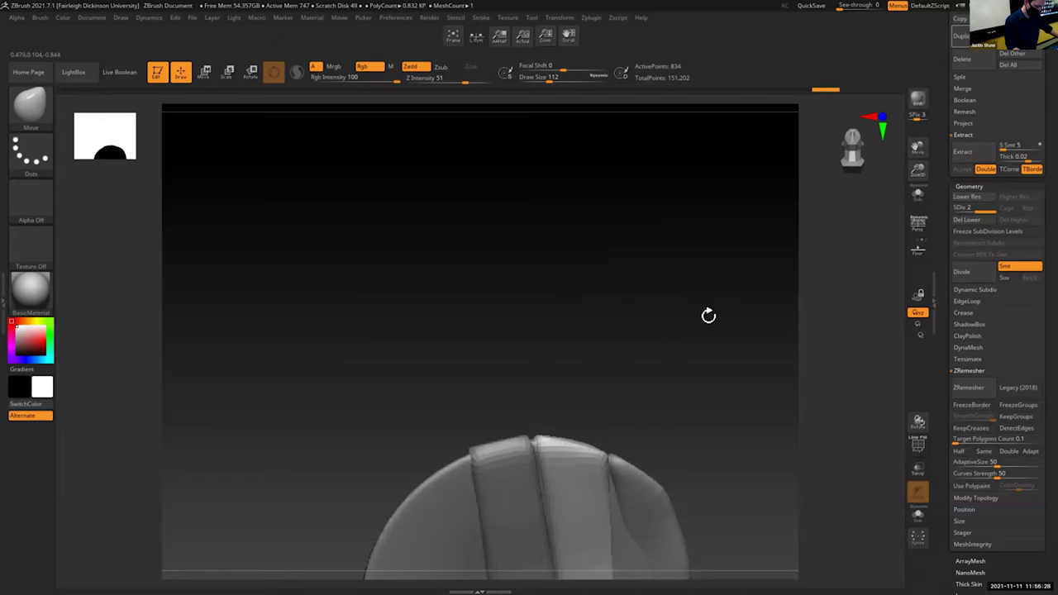
left_click_drag(921, 148, 940, 27)
left_click_drag(709, 246, 659, 280)
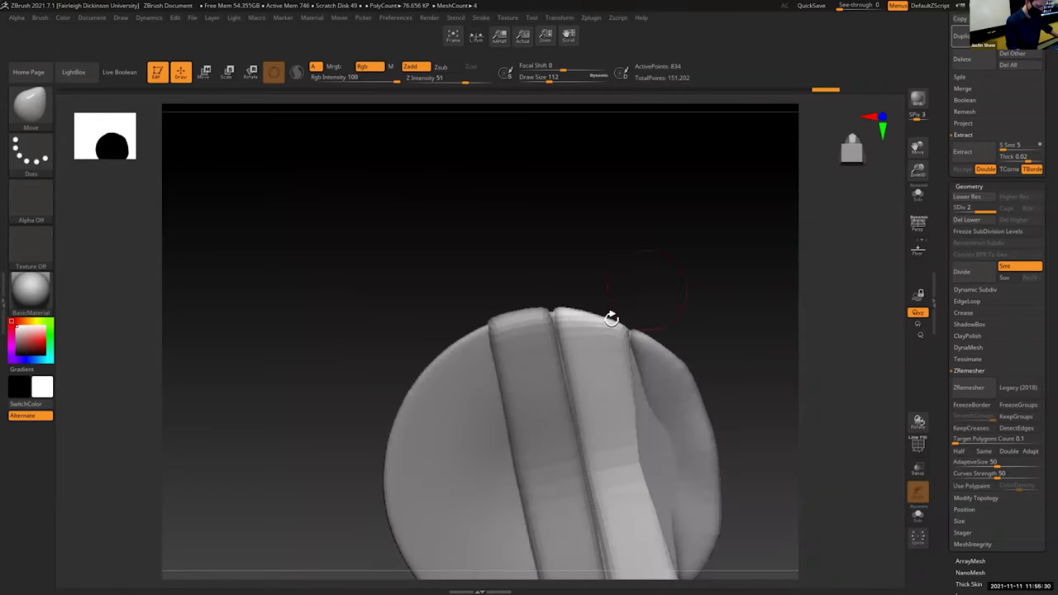
left_click_drag(914, 147, 889, 66)
left_click_drag(741, 252, 596, 355)
left_click_drag(707, 338, 606, 385)
key("s")
mouse_move(598, 311)
left_mouse_down()
mouse_move(625, 315)
mouse_move(600, 315)
left_mouse_up()
key("ctrl+z")
key("ctrl+z")
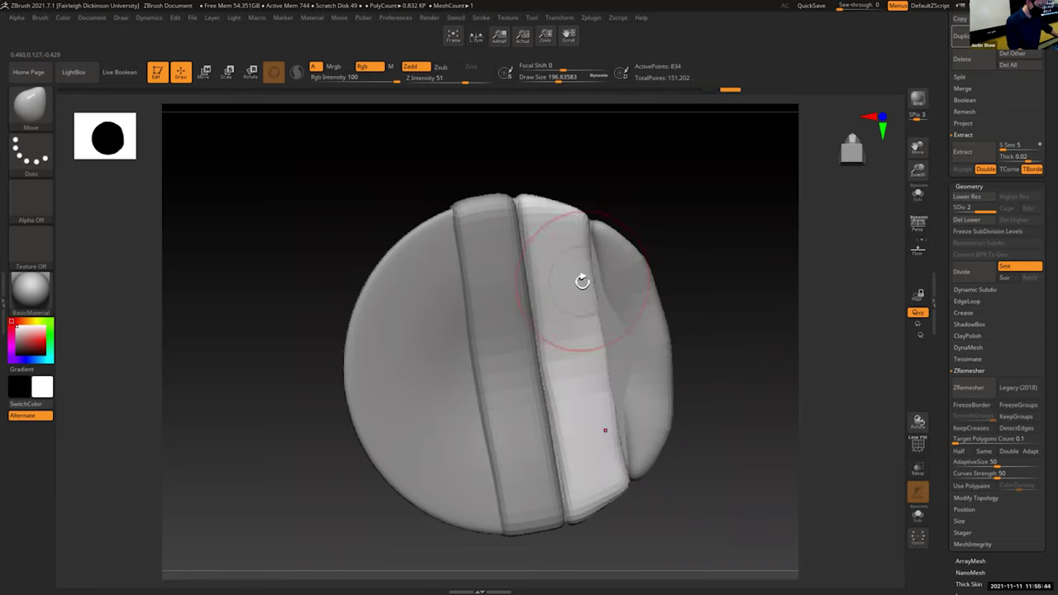
key("s")
left_click_drag(581, 283, 574, 286)
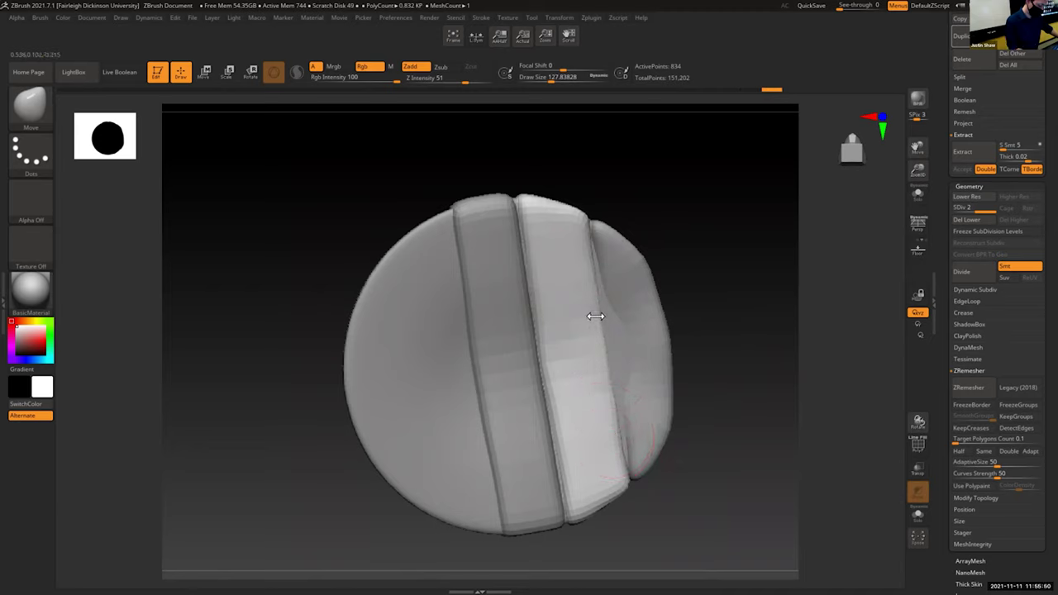
Step: Reshape the Board2 plank on the shield's reverse side so its inner edge forms a straight seam with Board1
left_click(664, 361, "alt")
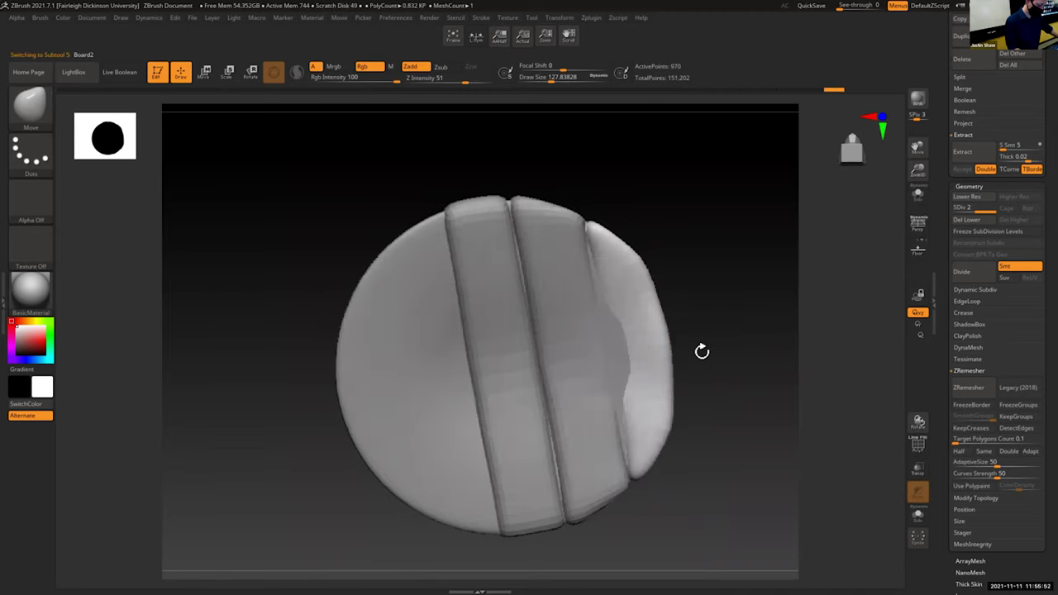
left_click_drag(702, 352, 627, 382)
right_click_drag(624, 381, 658, 334)
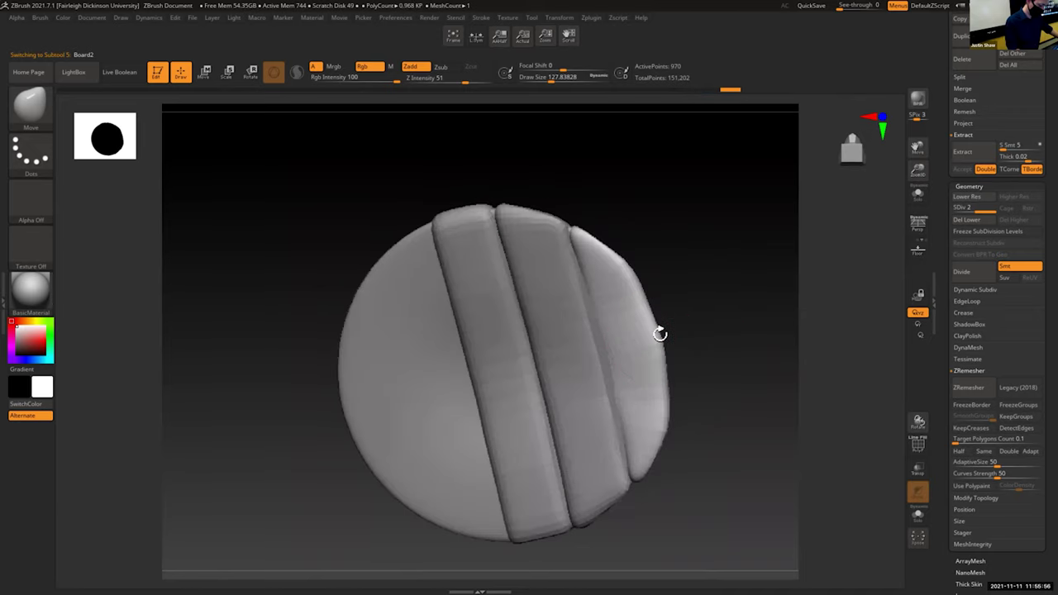
right_click_drag(698, 297, 612, 385, "shift")
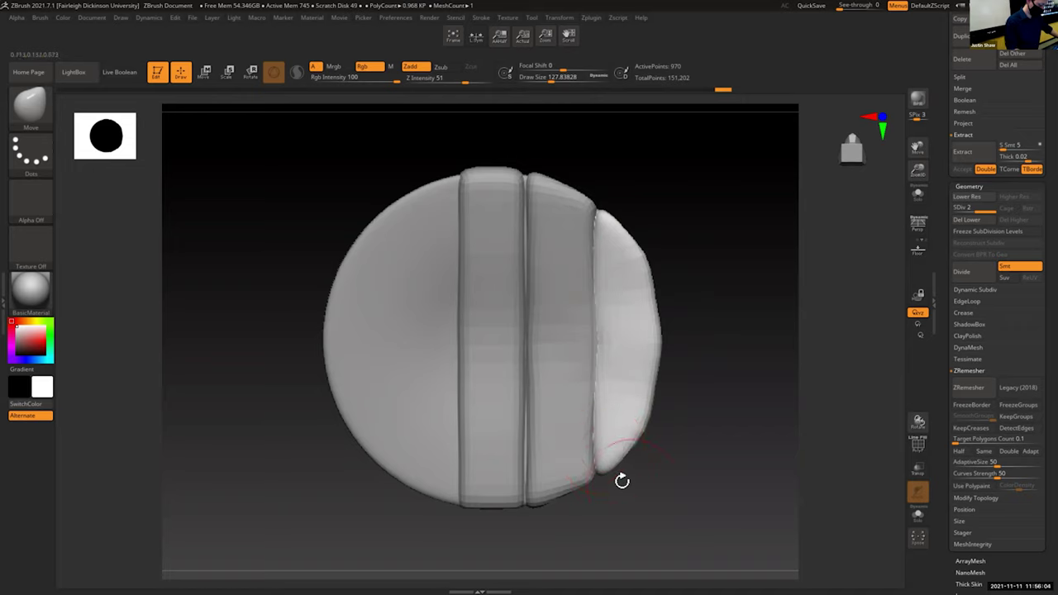
Step: Set the Move brush's draw size to about 87 and refine the Board2 plank's inner seam and curved outer edge
mouse_move(612, 457)
right_mouse_down()
mouse_move(650, 413)
mouse_move(606, 451)
right_mouse_up()
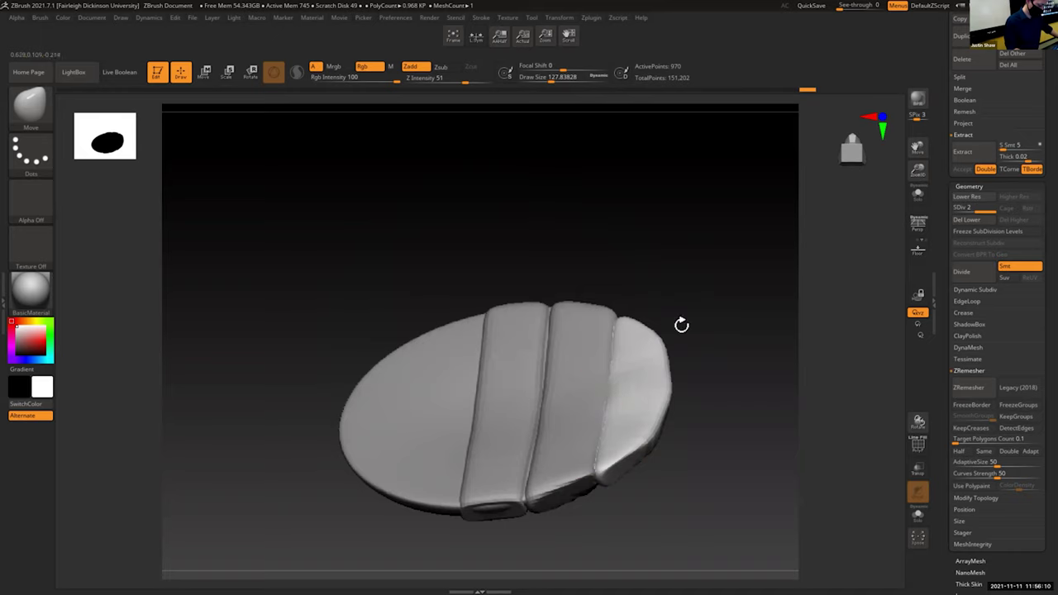
left_click_drag(917, 171, 924, 124)
key("s")
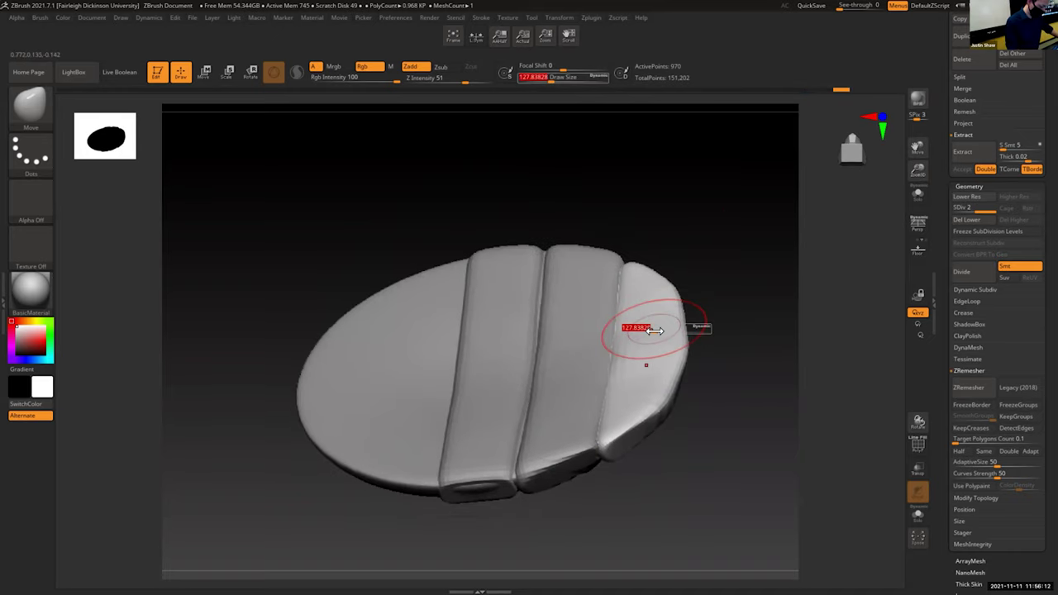
left_click_drag(647, 331, 643, 331)
left_click_drag(918, 171, 893, 239)
left_click_drag(730, 459, 684, 401)
left_click_drag(634, 306, 656, 303)
mouse_move(732, 351)
left_mouse_down()
mouse_move(749, 387)
mouse_move(730, 430)
mouse_move(628, 413)
left_mouse_up()
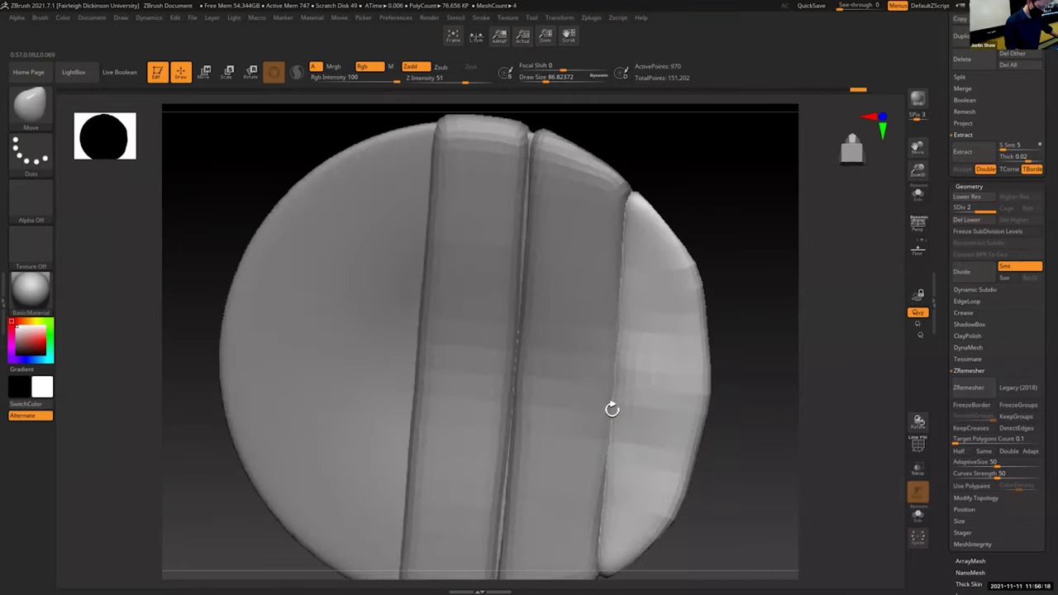
left_click_drag(921, 161, 765, 288)
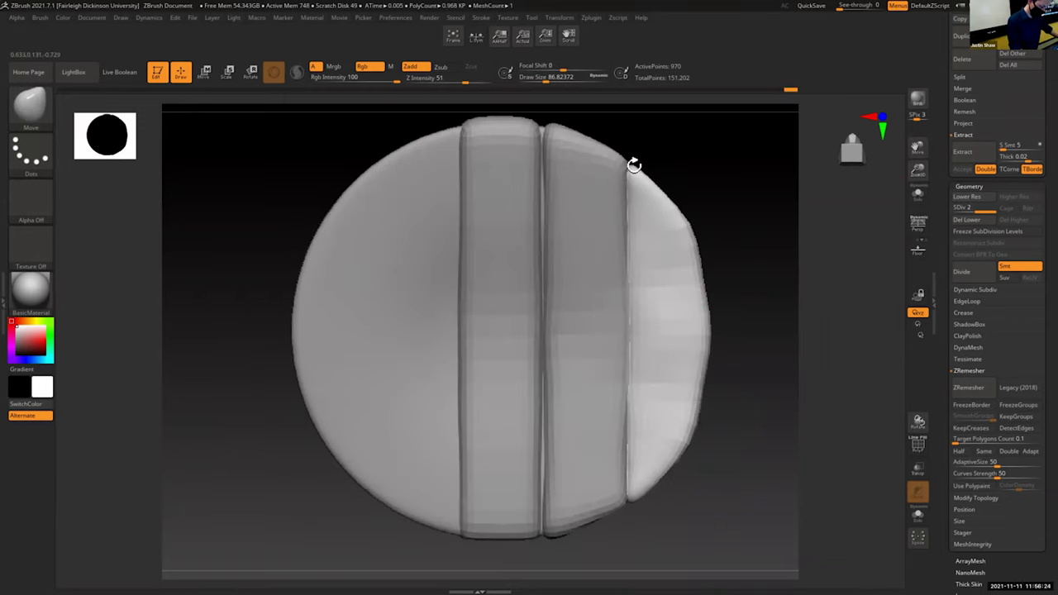
left_click_drag(625, 181, 635, 497)
left_click_drag(672, 453, 701, 382)
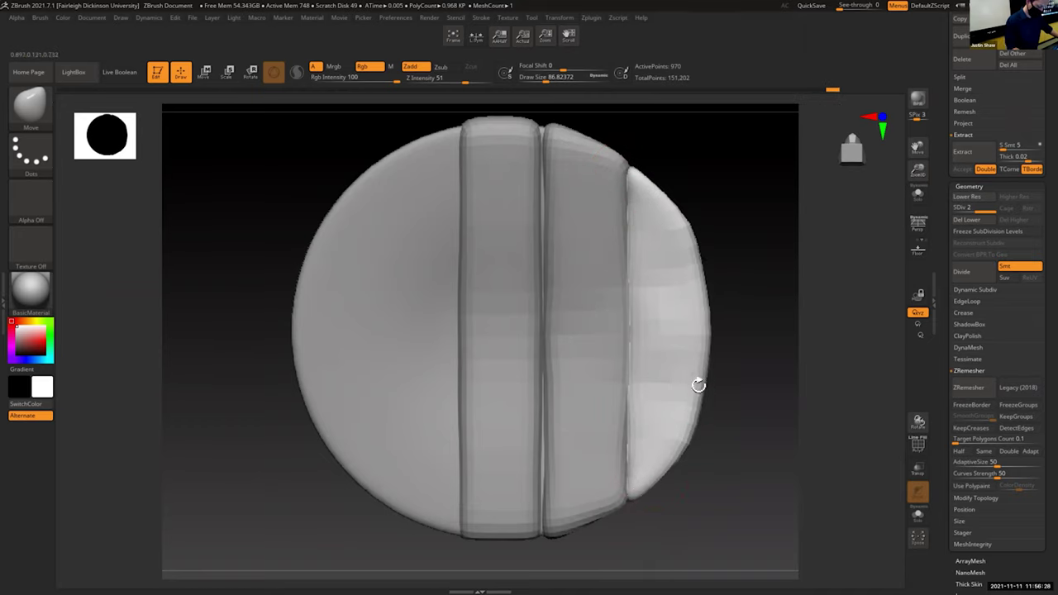
Step: Straighten the seam between the Board1 and Board planks by reshaping their facing edges with the Move brush
left_click(600, 427, "alt")
left_click_drag(718, 421, 678, 441)
left_click_drag(567, 449, 564, 363)
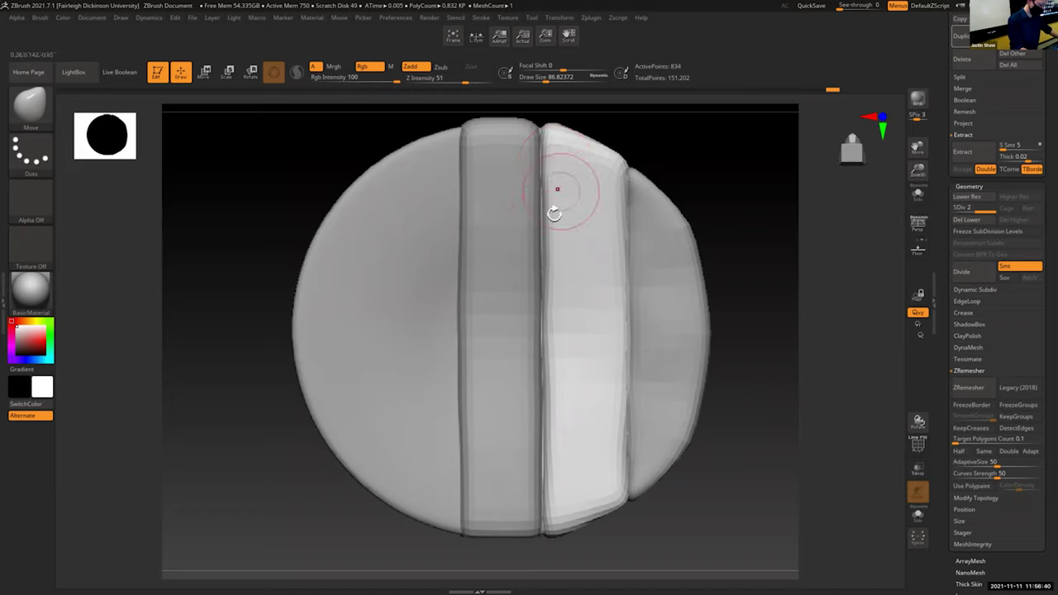
left_click(532, 153, "alt")
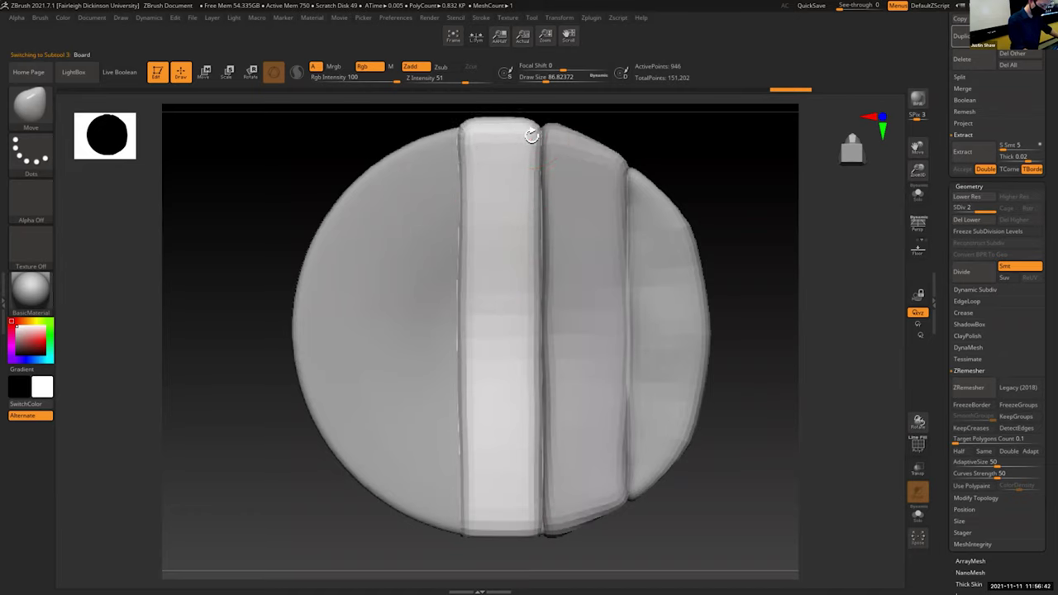
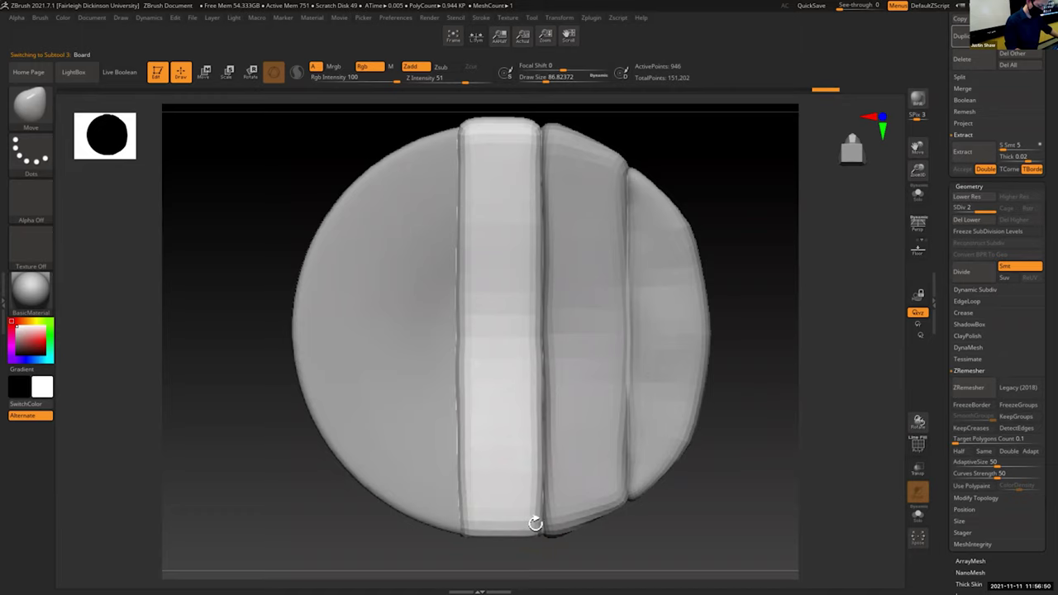
Step: Show the shield's rim ring subtool together with the disc and planks
left_click_drag(917, 148, 929, 197)
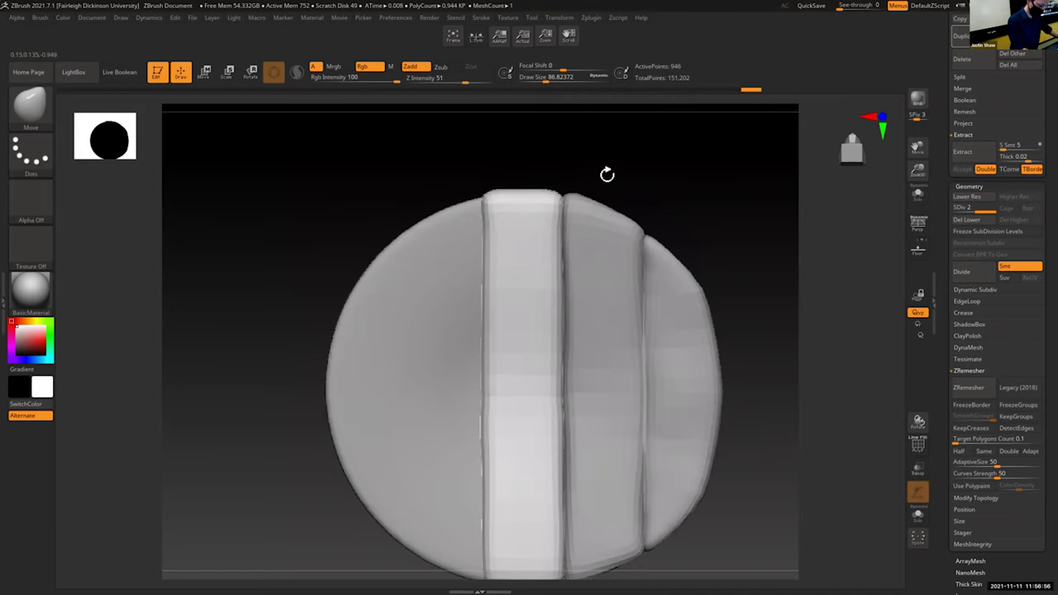
left_click_drag(943, 95, 946, 219)
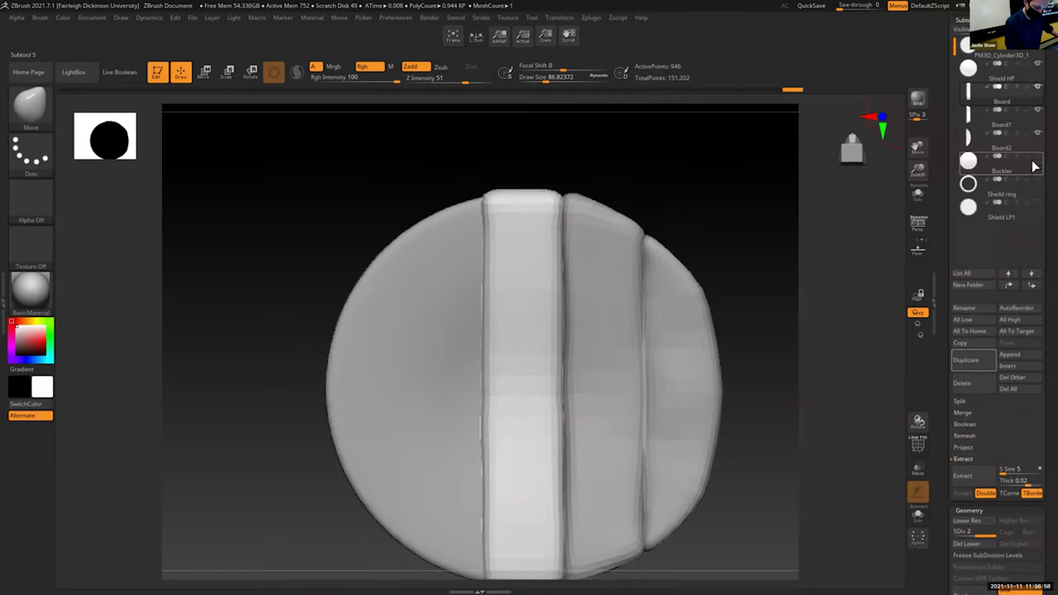
left_click(1035, 166)
Step: Fit the Board plank's upper end within the rim ring using the Move brush at draw sizes of about 167 and 94
left_click_drag(755, 359, 533, 215)
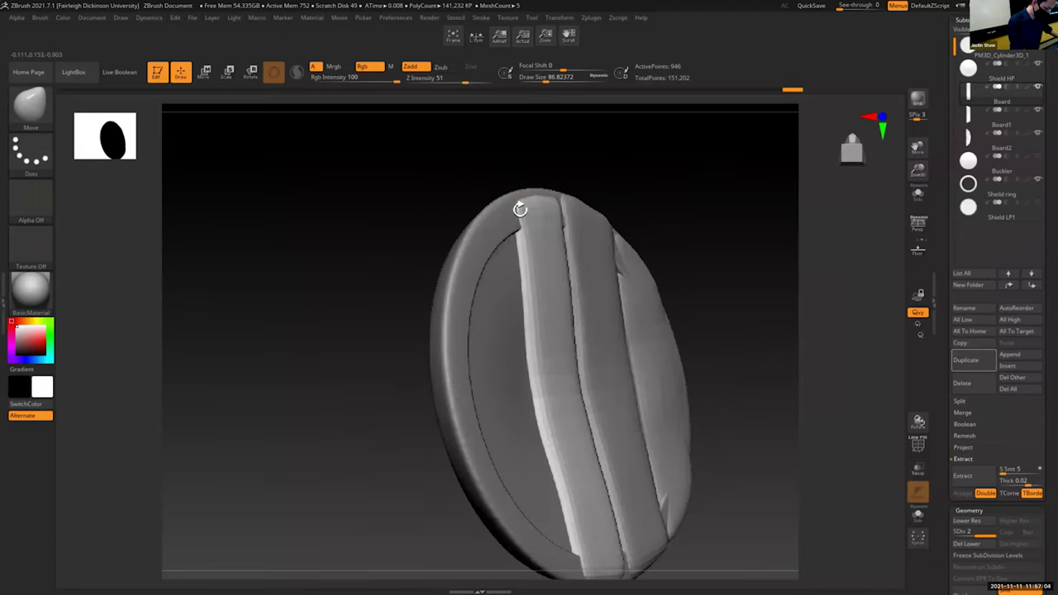
mouse_move(653, 174)
left_mouse_down()
mouse_move(548, 245)
mouse_move(563, 259)
left_mouse_up()
key("s")
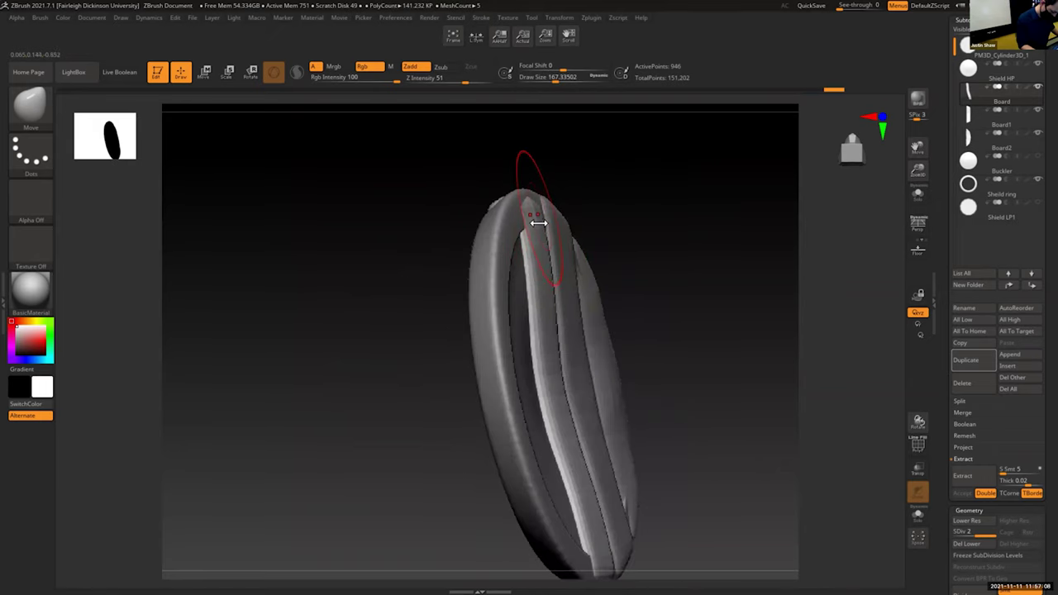
left_click_drag(531, 224, 578, 209)
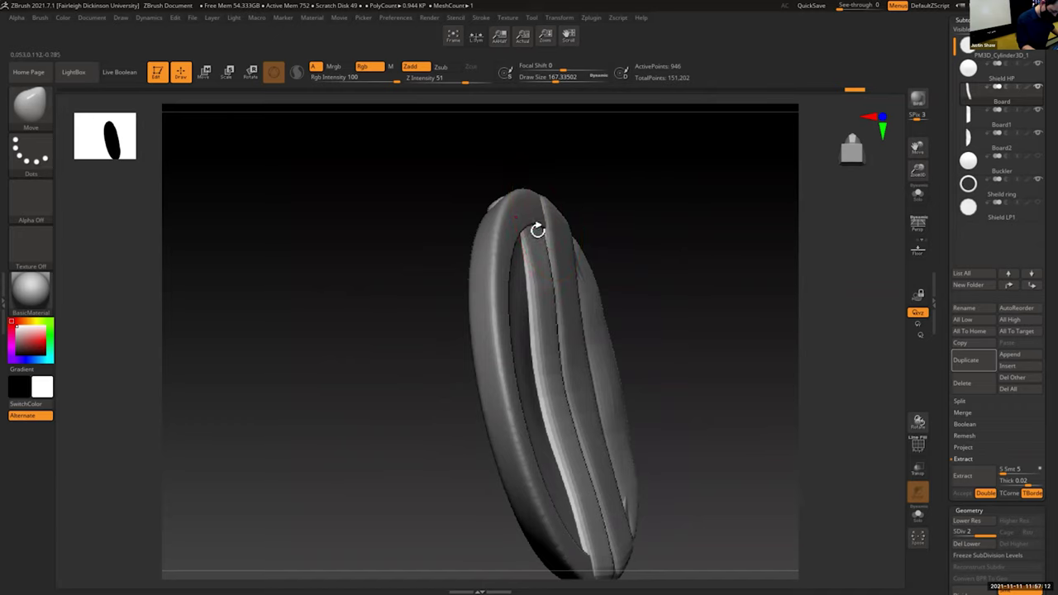
mouse_move(641, 225)
left_mouse_down()
mouse_move(669, 210)
mouse_move(662, 173)
mouse_move(515, 196)
mouse_move(673, 208)
mouse_move(524, 205)
left_mouse_up()
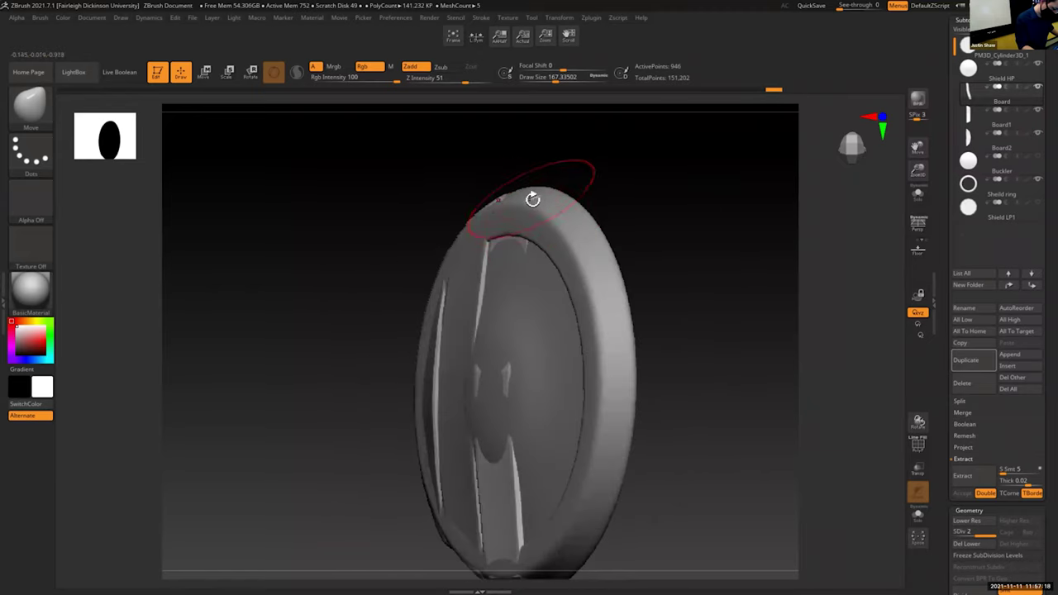
key("s")
left_click_drag(534, 205, 525, 205)
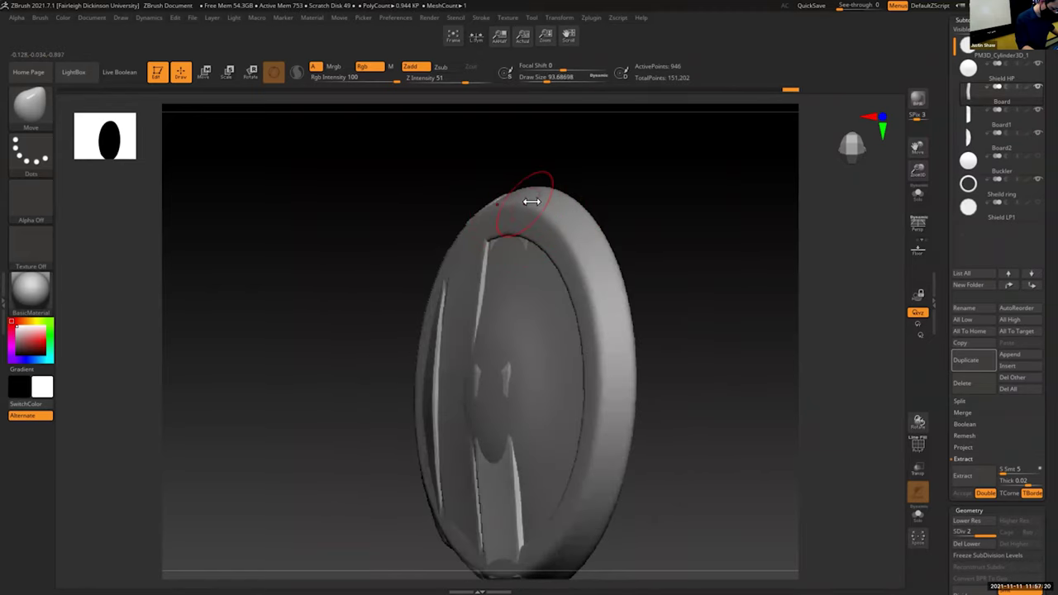
Step: Raise the Board plank's middle clear of the disc's domed front face with the Move brush at draw size about 197
left_click_drag(677, 305, 527, 314)
key("s")
left_click_drag(640, 279, 699, 246)
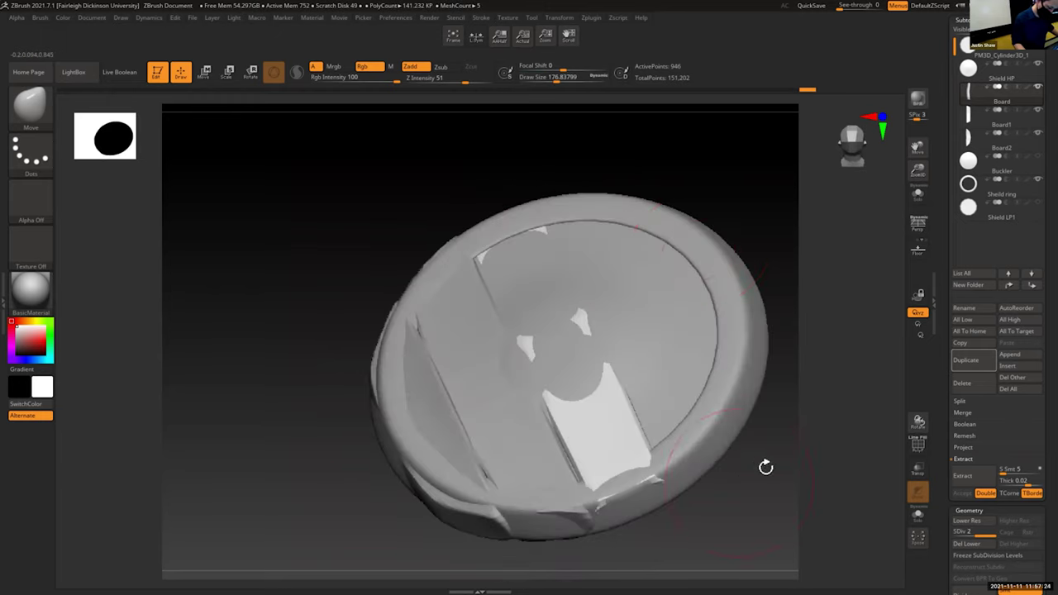
left_click_drag(765, 466, 786, 363)
mouse_move(916, 153)
left_mouse_down()
mouse_move(822, 146)
mouse_move(673, 224)
mouse_move(399, 264)
mouse_move(409, 255)
mouse_move(387, 253)
mouse_move(403, 249)
left_mouse_up()
key("s")
left_click_drag(453, 304, 460, 298)
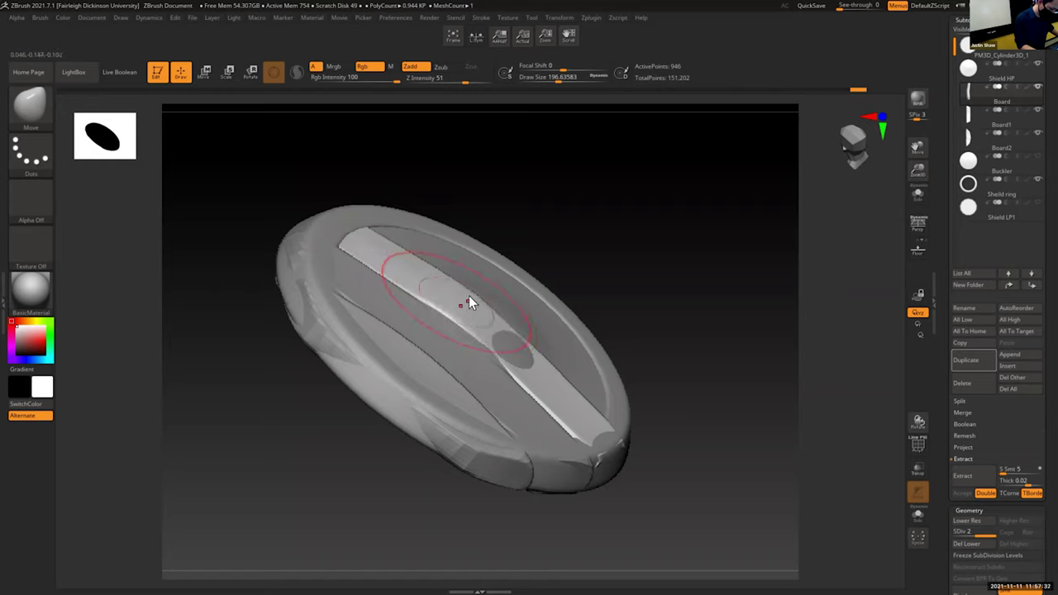
left_click_drag(504, 344, 506, 342)
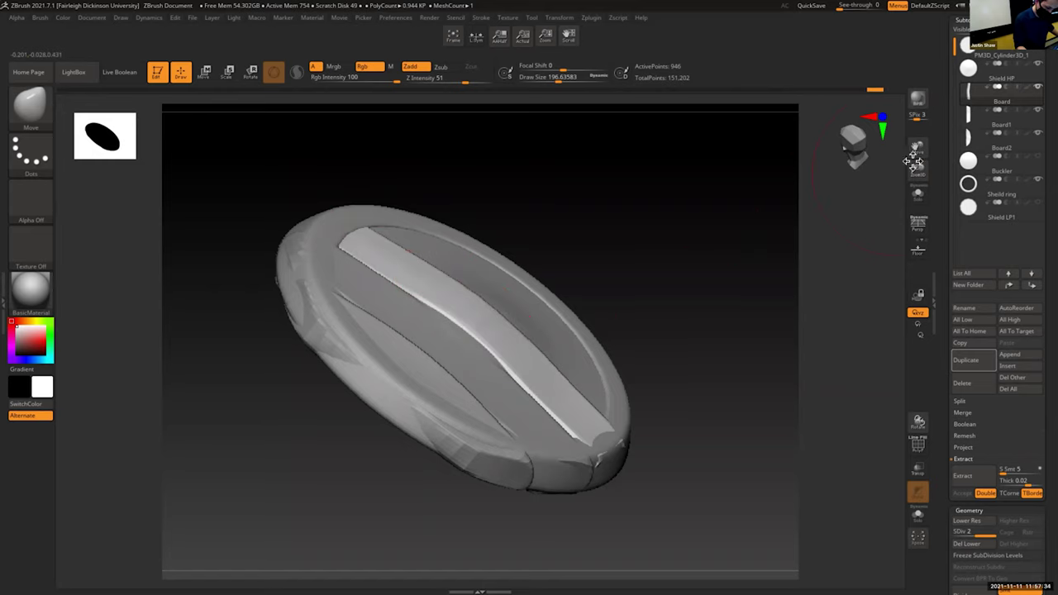
Step: Reduce the draw size to about 97 and fit the Board plank's lower front end against the rim ring's inner edge
left_click_drag(917, 151, 917, 135)
mouse_move(683, 326)
left_mouse_down()
mouse_move(696, 319)
mouse_move(612, 430)
left_mouse_up()
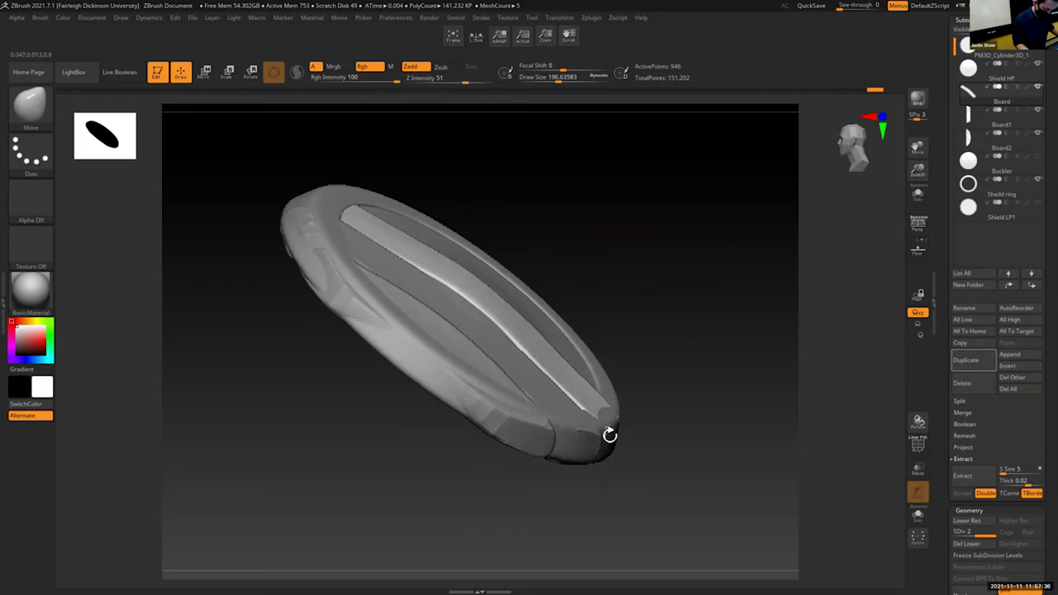
left_click_drag(918, 170, 928, 179)
left_click_drag(919, 148, 909, 155)
left_click_drag(728, 248, 633, 323)
key("s")
left_click_drag(649, 361, 637, 350)
left_click_drag(618, 405, 617, 411)
mouse_move(616, 494)
left_mouse_down()
mouse_move(711, 486)
mouse_move(708, 515)
mouse_move(633, 390)
left_mouse_up()
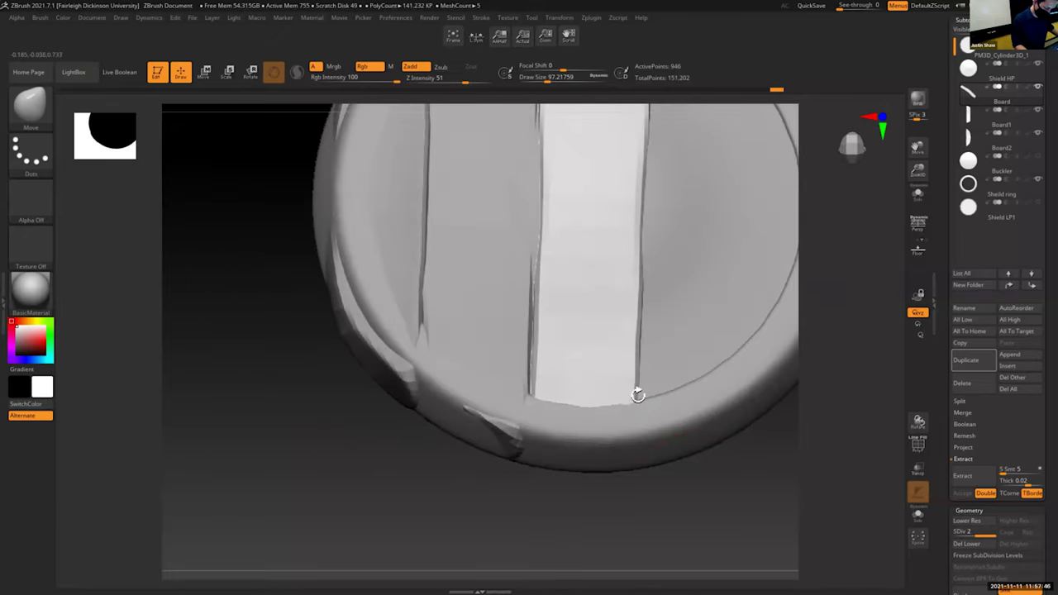
mouse_move(669, 489)
left_mouse_down()
mouse_move(645, 484)
mouse_move(621, 402)
mouse_move(634, 381)
mouse_move(609, 465)
mouse_move(637, 461)
mouse_move(637, 496)
mouse_move(856, 237)
left_mouse_up()
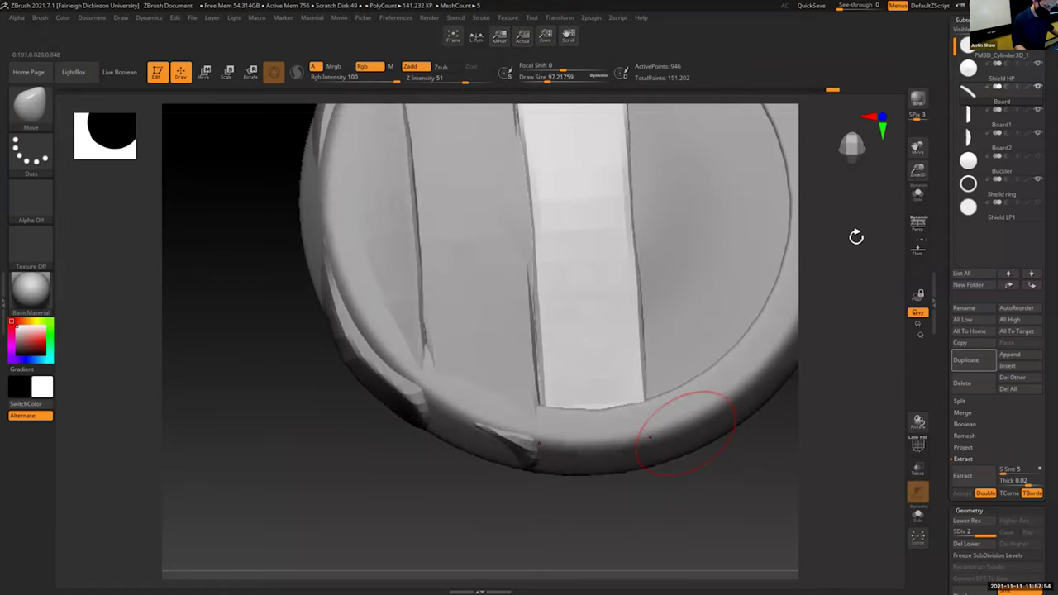
Step: Tuck the Board plank's ends inside the rim ring on the shield's reverse side with the Move brush at draw size about 132
left_click_drag(915, 161, 913, 143)
left_click_drag(739, 362, 697, 246)
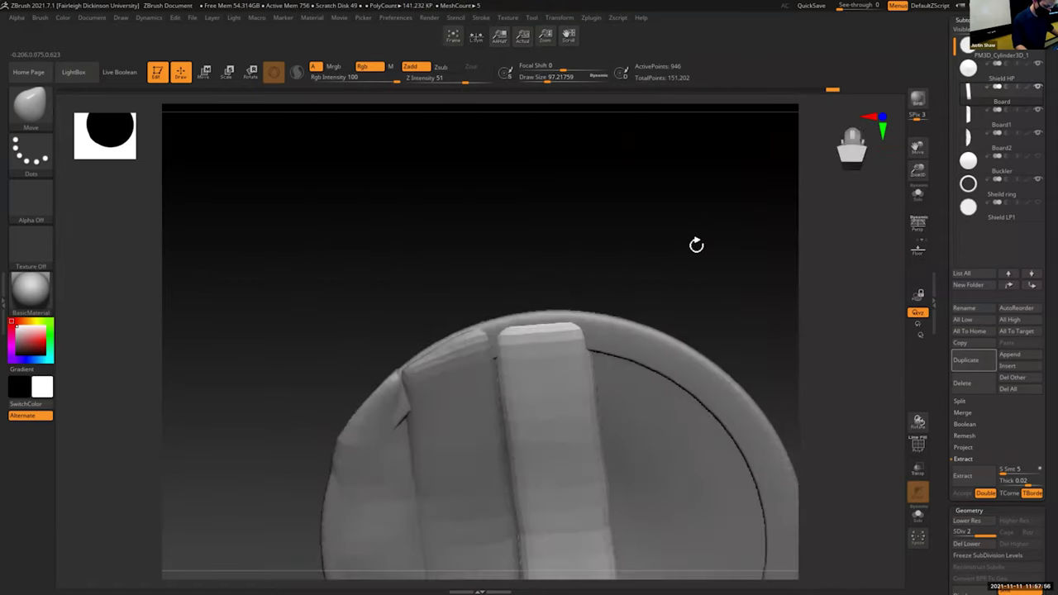
left_click_drag(913, 169, 914, 154)
left_click_drag(916, 147, 876, 98)
key("s")
mouse_move(694, 252)
left_mouse_down()
mouse_move(706, 251)
mouse_move(675, 252)
left_mouse_up()
key("s")
left_click_drag(471, 242, 477, 247)
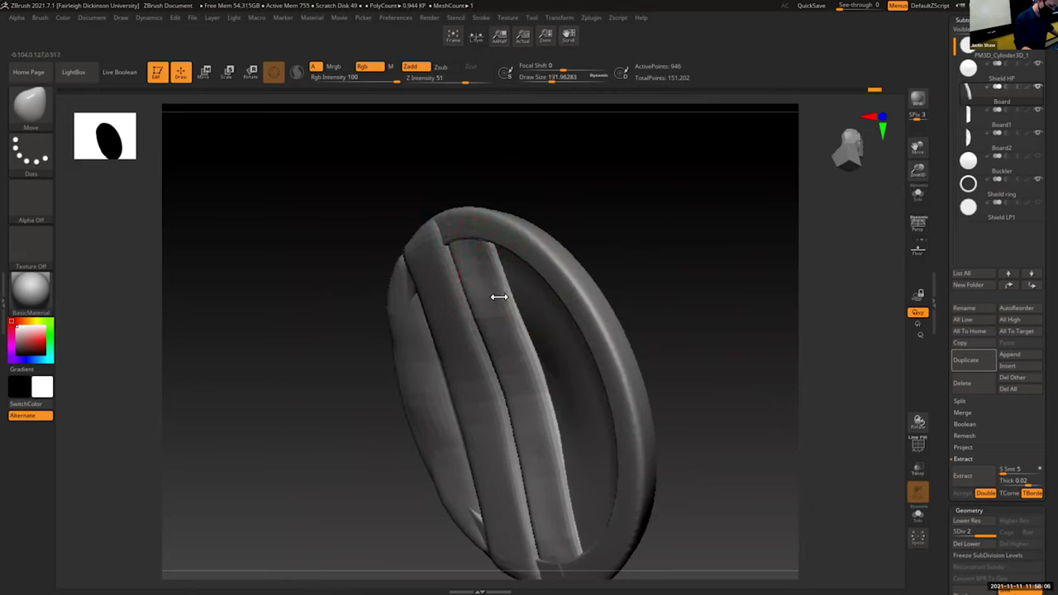
left_click_drag(636, 234, 498, 309)
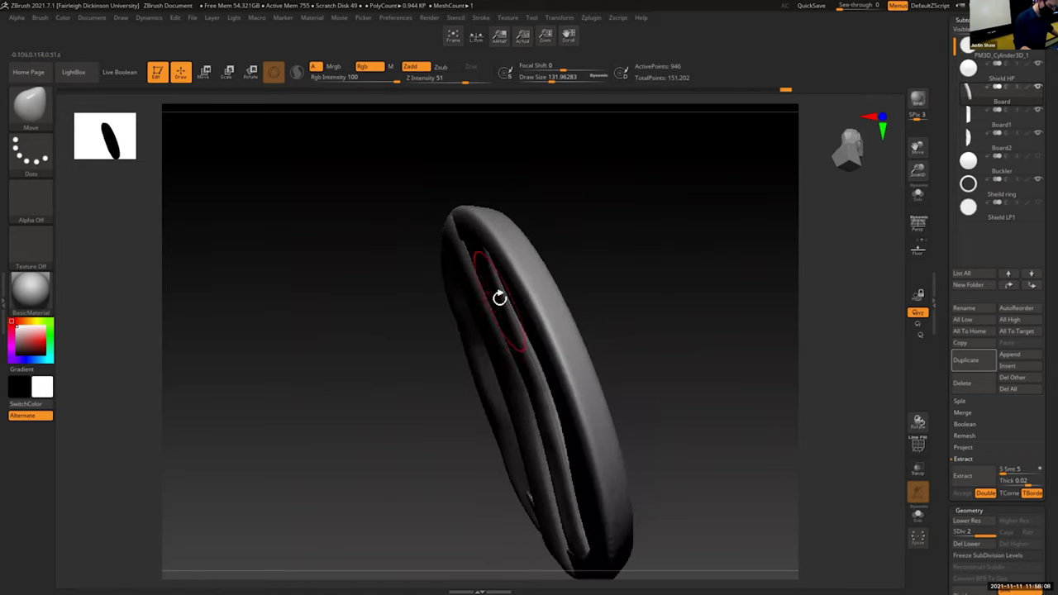
left_click_drag(653, 234, 697, 219, "shift")
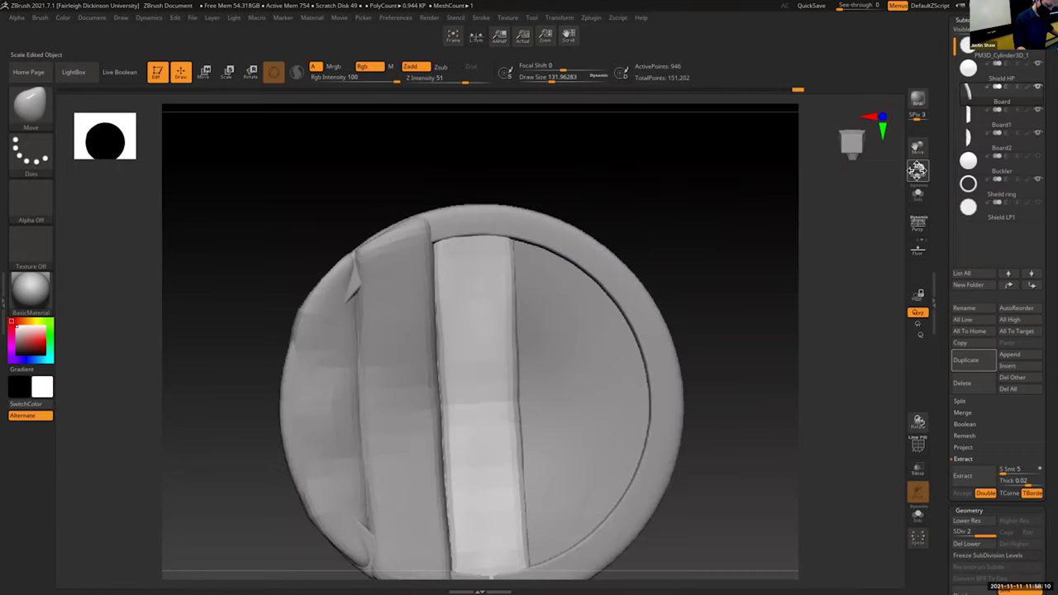
left_click_drag(917, 171, 917, 153)
left_click_drag(918, 147, 917, 84)
left_click_drag(722, 247, 512, 311)
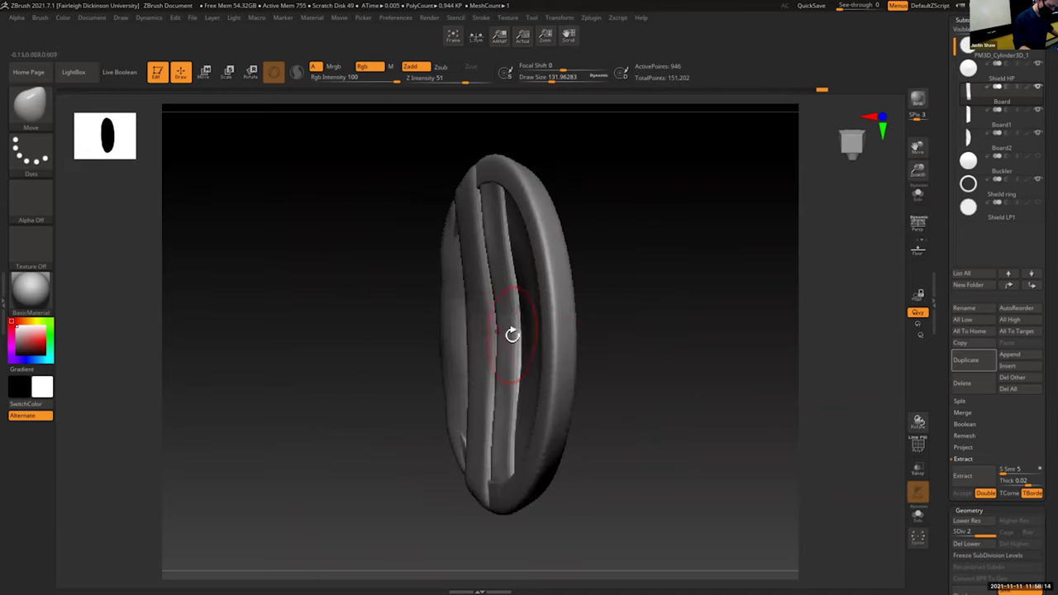
left_click_drag(656, 264, 724, 266)
Step: Tuck the Board1 plank's protruding ends inside the rim ring and raise its middle clear of the disc's front face
left_click(439, 318, "alt")
left_click_drag(648, 173, 448, 221)
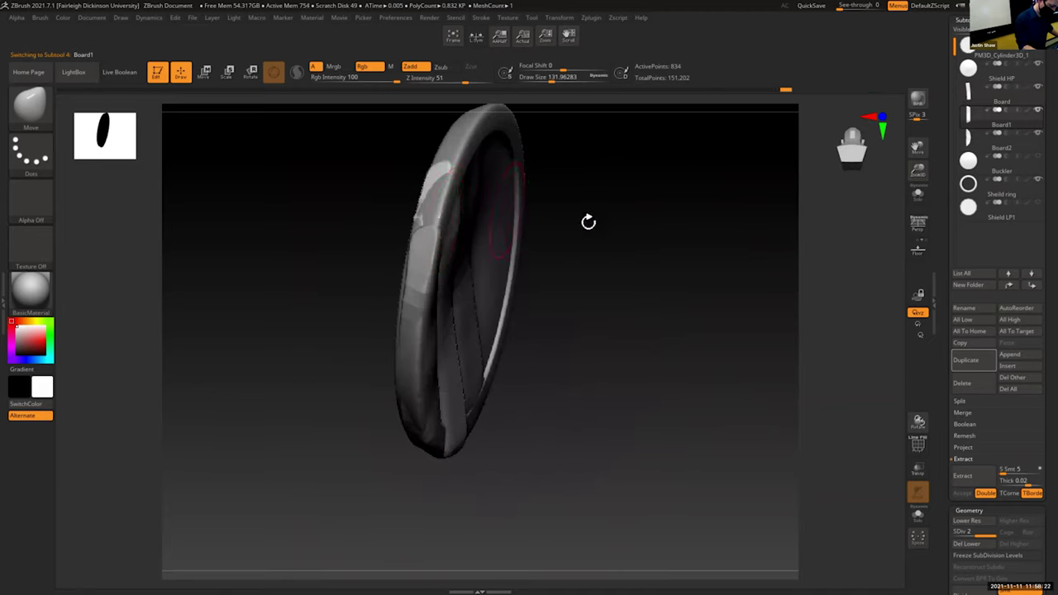
left_click_drag(588, 222, 428, 210)
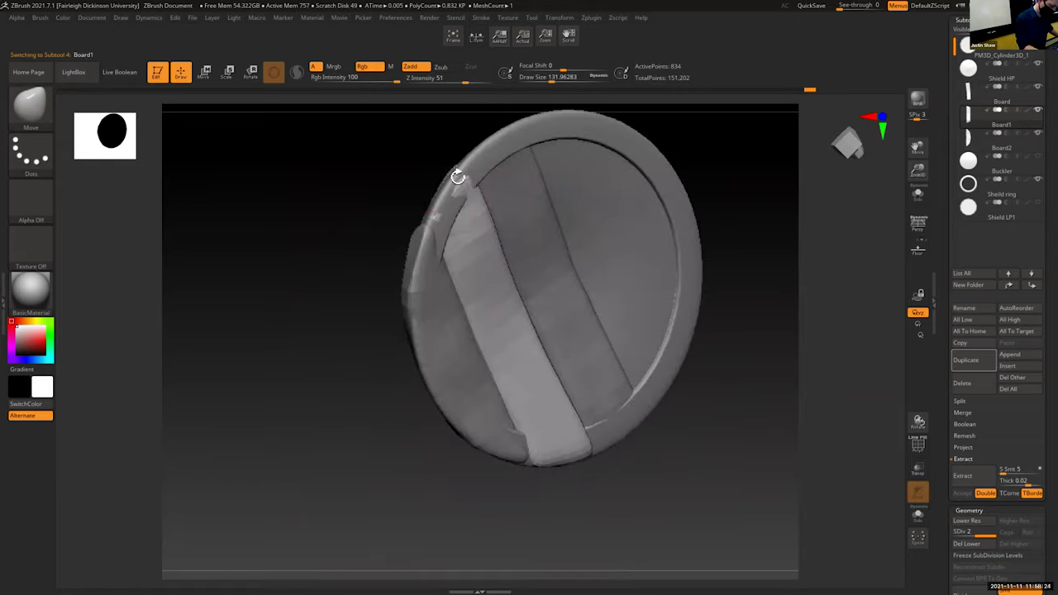
left_click_drag(739, 169, 419, 227)
left_click_drag(919, 148, 943, 142)
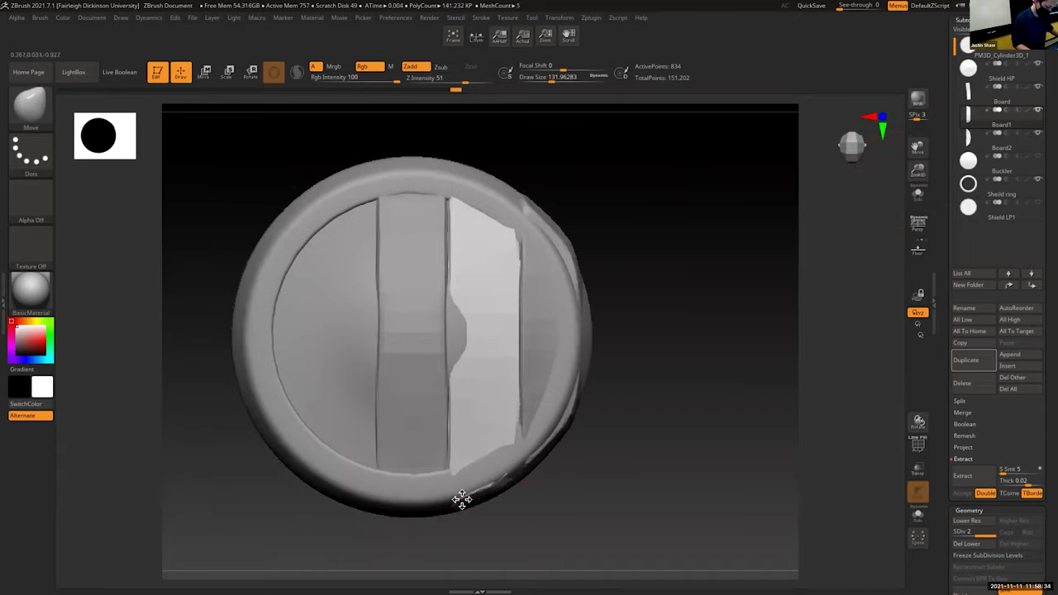
left_click_drag(518, 457, 467, 331)
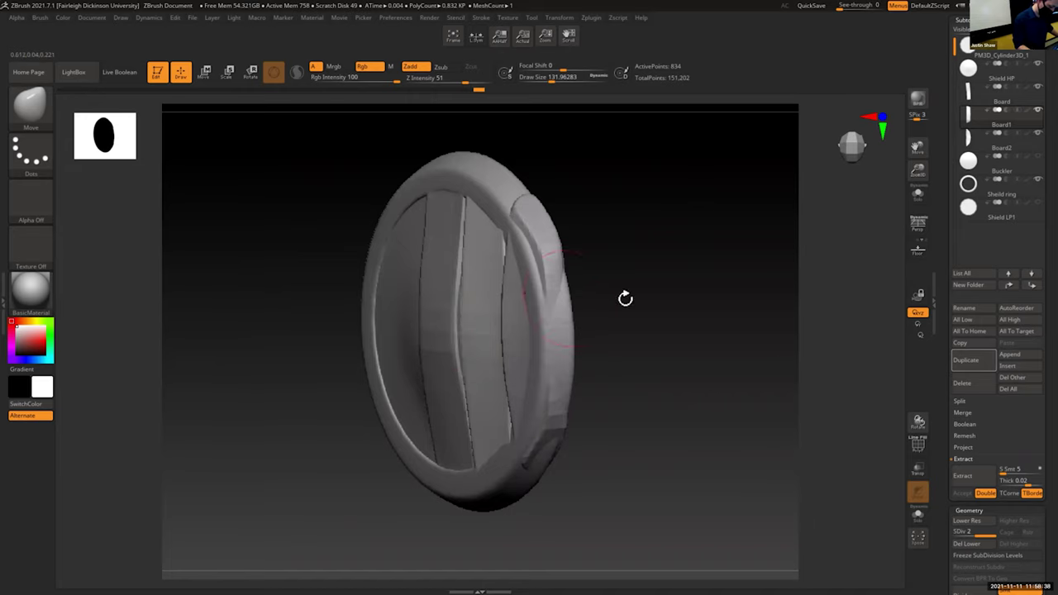
left_click_drag(625, 299, 467, 334)
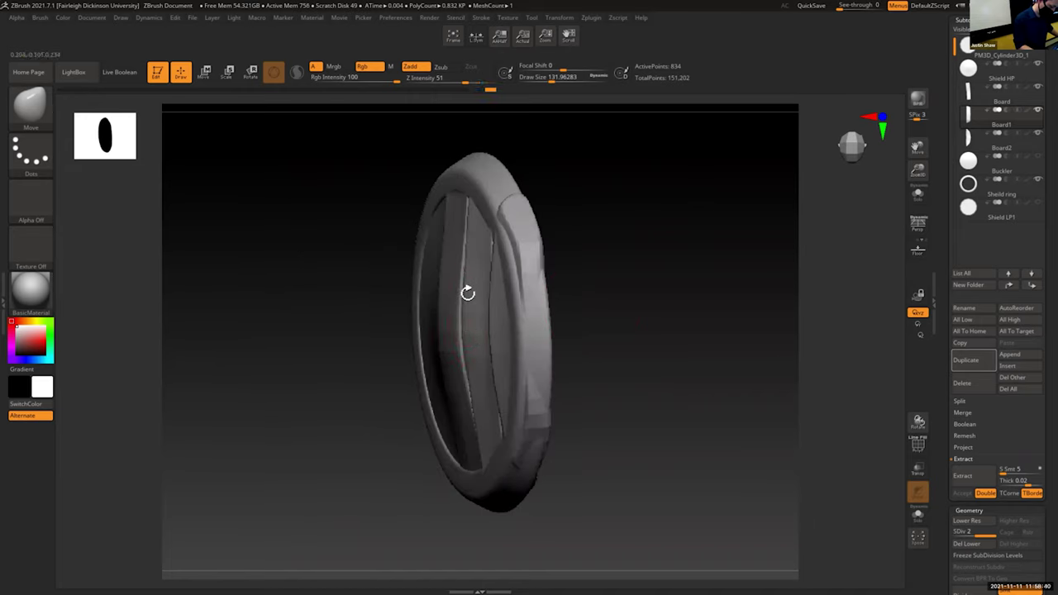
Step: Set the draw size to about 94 and adjust the Board plank's upper front corners along the rim ring
mouse_move(608, 189)
left_mouse_down()
mouse_move(425, 238)
mouse_move(378, 221)
left_mouse_up()
left_click(384, 215, "alt")
key("s")
left_click_drag(568, 172, 498, 174)
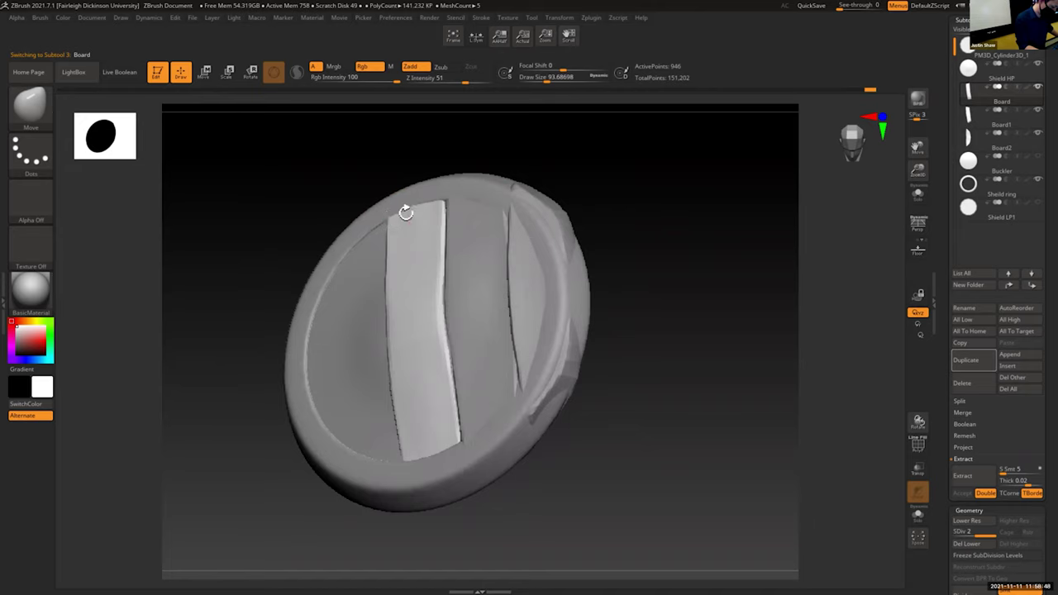
left_click_drag(621, 165, 402, 224)
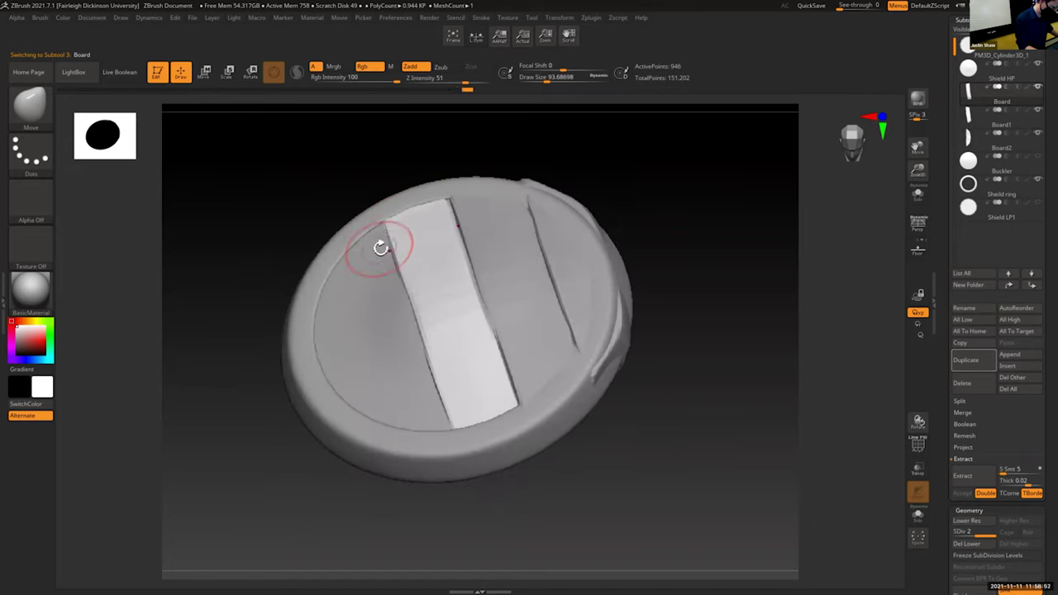
Step: Select the Board1 plank and fit its end corners against the rim ring's inner edge on the shield's front side
left_click(383, 231, "alt")
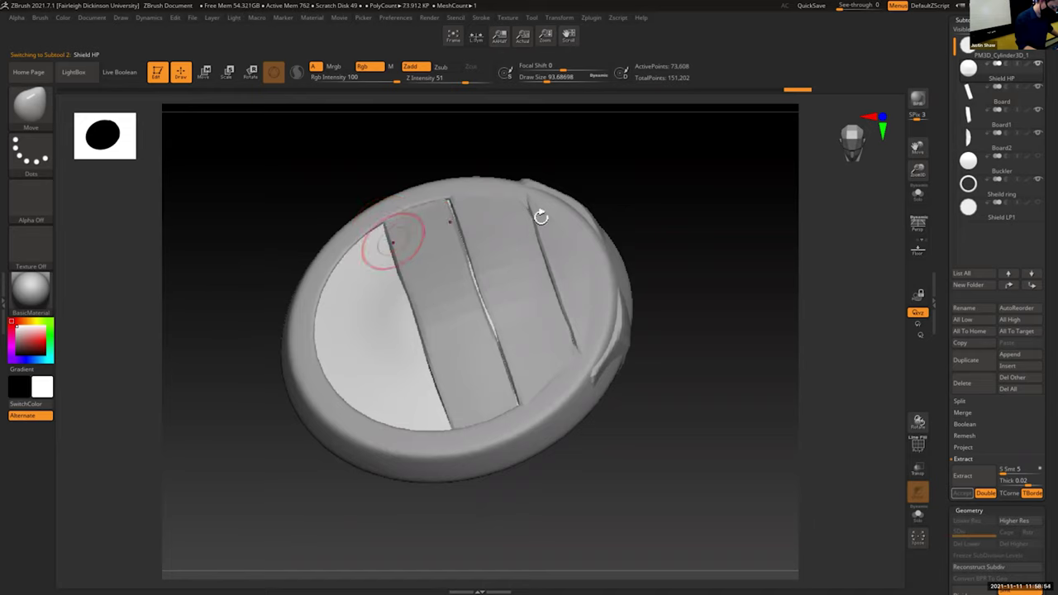
left_click(452, 197, "alt")
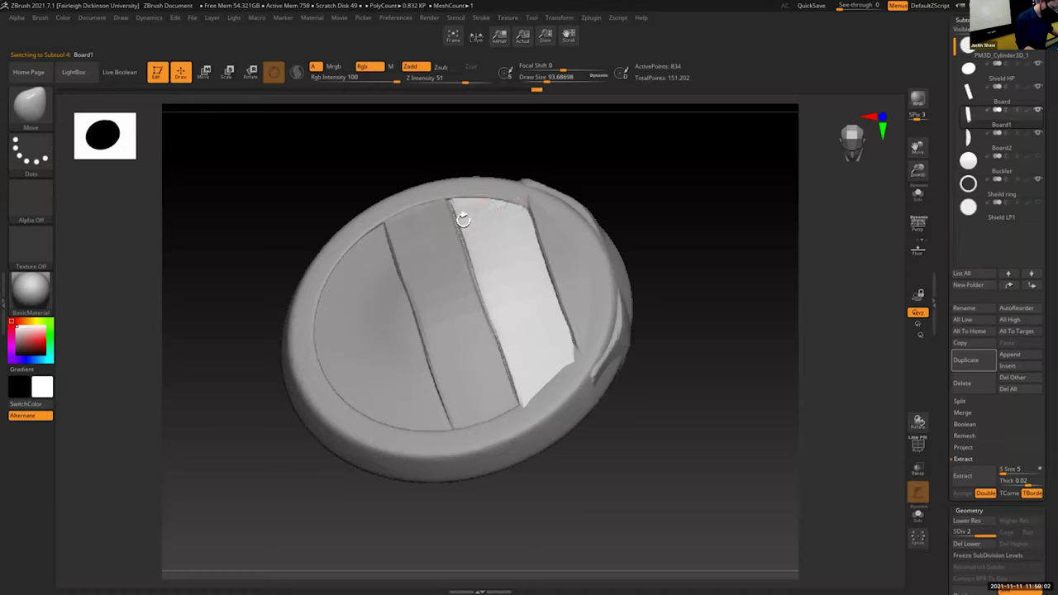
left_click_drag(642, 215, 653, 307)
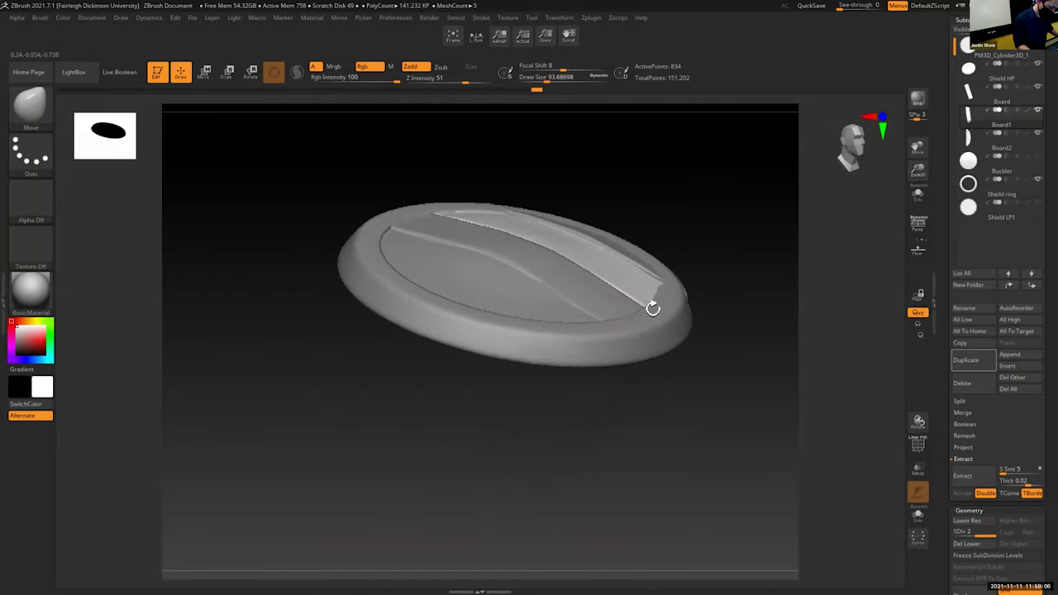
left_click_drag(736, 250, 725, 307, "shift")
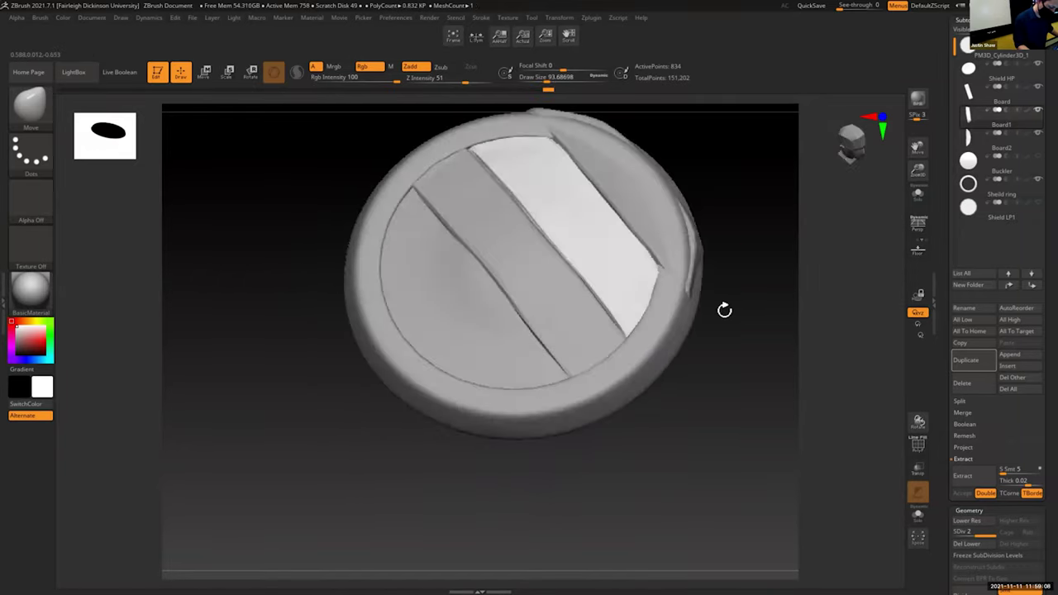
left_click_drag(918, 169, 856, 174)
left_click_drag(716, 293, 601, 302)
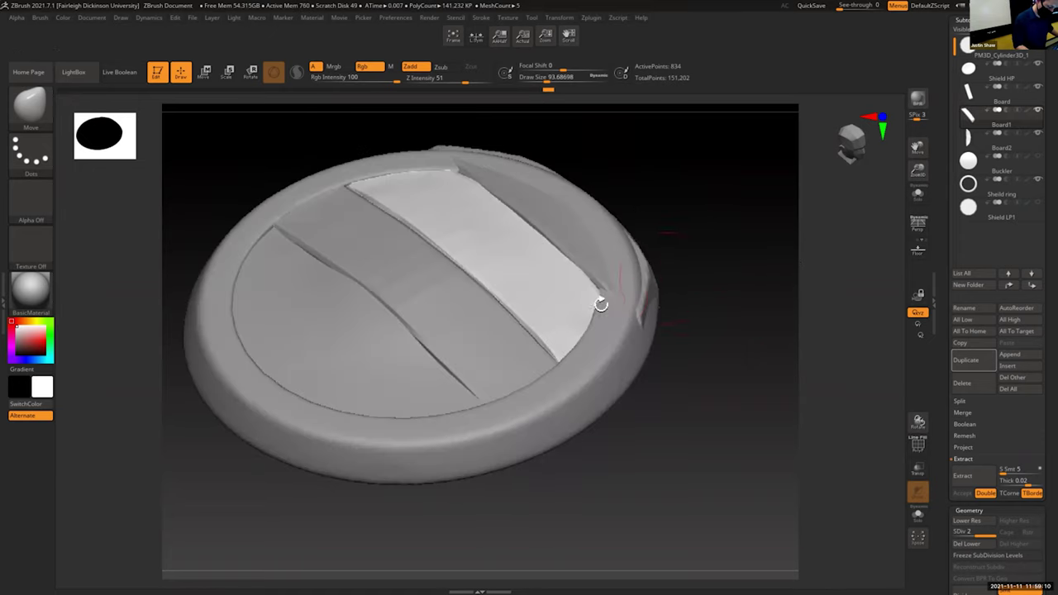
left_click_drag(715, 304, 613, 295)
mouse_move(671, 333)
left_mouse_down()
mouse_move(527, 328)
mouse_move(621, 364)
mouse_move(634, 381)
mouse_move(579, 360)
left_mouse_up()
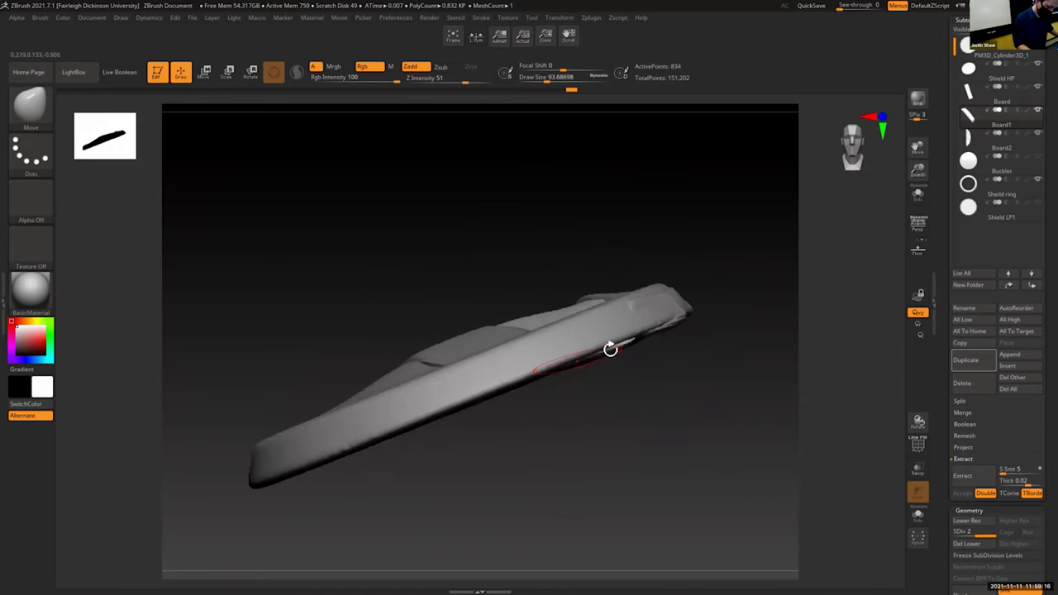
Step: Reshape the Board1 plank's ends on the shield's reverse side so they sit inside the rim ring
left_click_drag(661, 371, 668, 256)
left_click_drag(918, 151, 930, 273)
left_click_drag(683, 225, 501, 308)
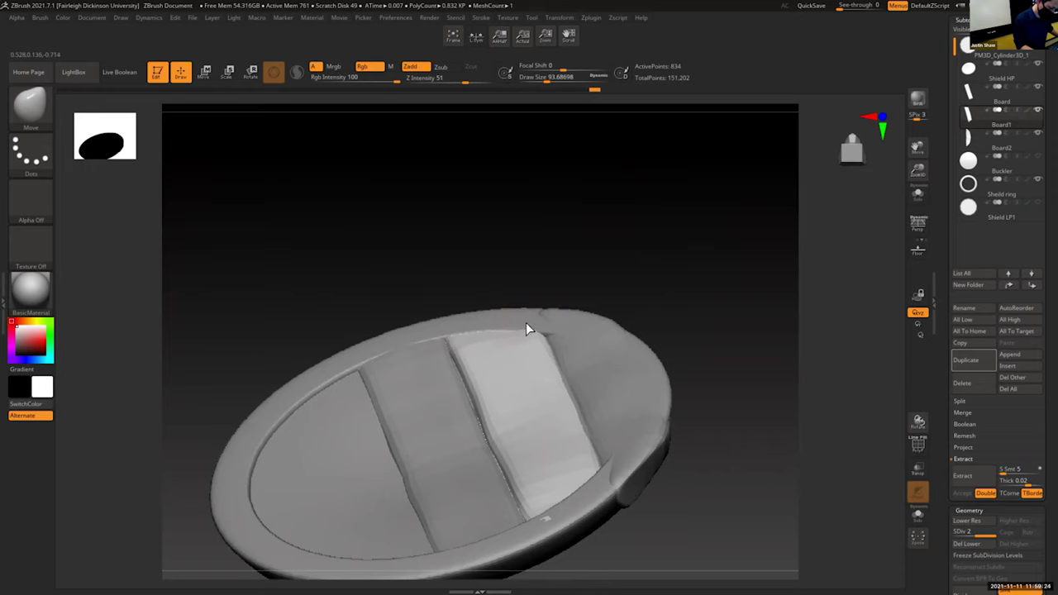
left_click_drag(526, 324, 680, 246)
left_click_drag(917, 171, 917, 211)
left_click_drag(917, 147, 889, 81)
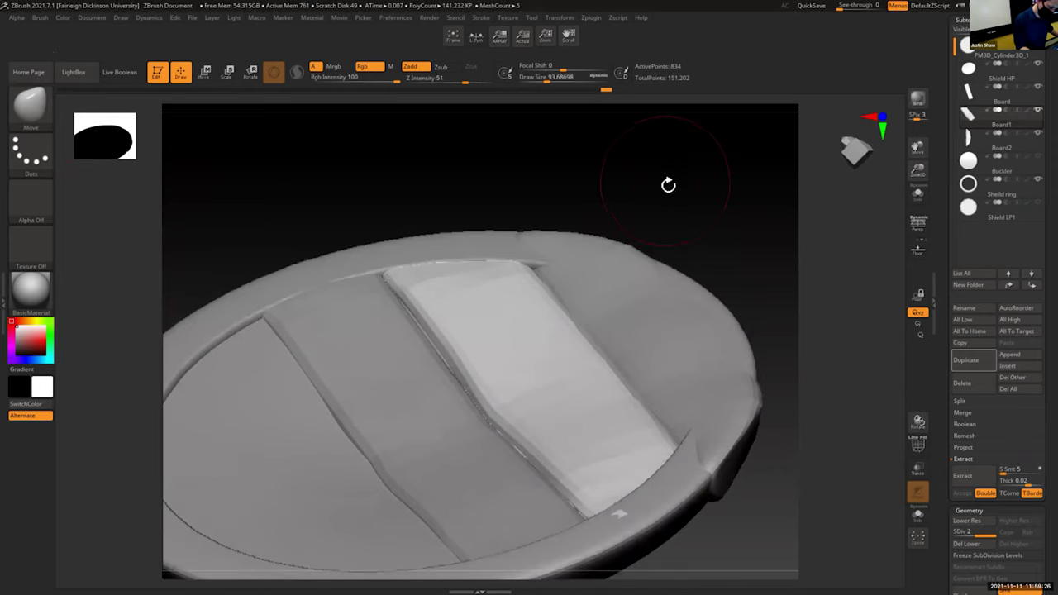
left_click_drag(669, 185, 411, 290)
left_click(506, 263)
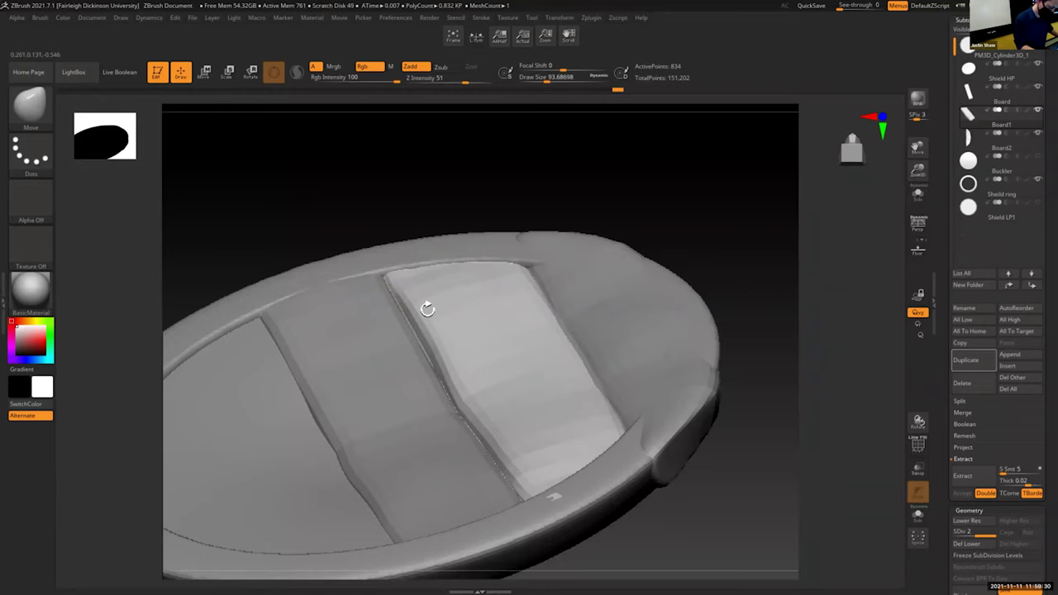
Step: Pull the Board1 plank's long inner edge closer to the Board plank on the reverse side
mouse_move(657, 198)
left_mouse_down()
mouse_move(681, 276)
mouse_move(702, 289)
left_mouse_up()
left_click_drag(917, 172, 949, 74)
mouse_move(486, 287)
left_mouse_down()
mouse_move(471, 290)
mouse_move(474, 326)
left_mouse_up()
left_click_drag(480, 383, 473, 388)
left_click_drag(478, 435, 470, 433)
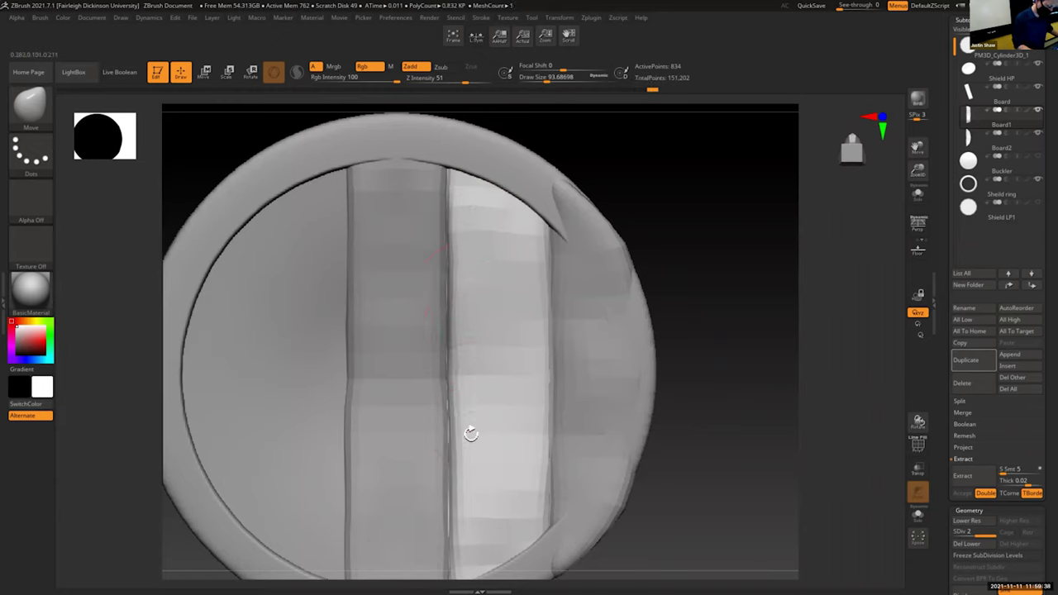
Step: Tuck the small piece of Board1's lower end that pokes through the rim ring back inside on the reverse side
left_click_drag(920, 171, 916, 121)
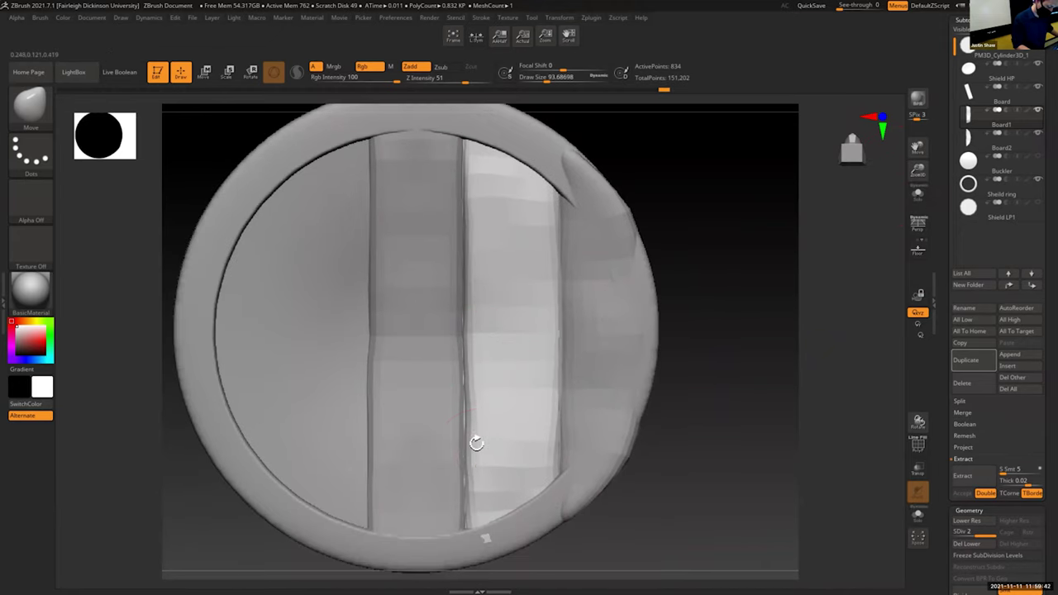
left_click_drag(709, 425, 509, 524)
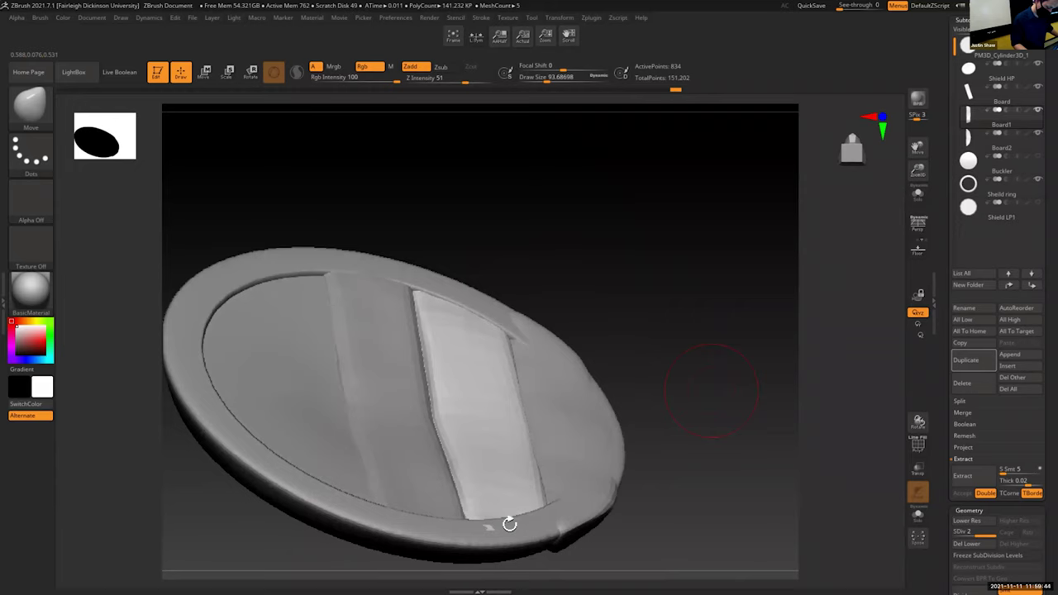
left_click_drag(698, 417, 744, 348)
left_click_drag(917, 149, 950, 48)
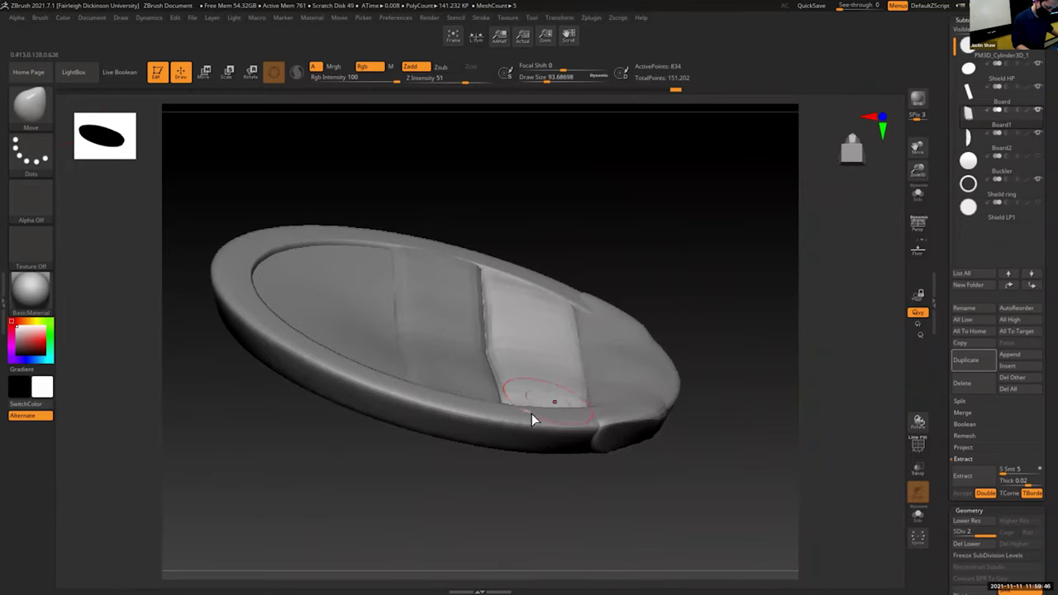
left_click_drag(728, 322, 584, 331)
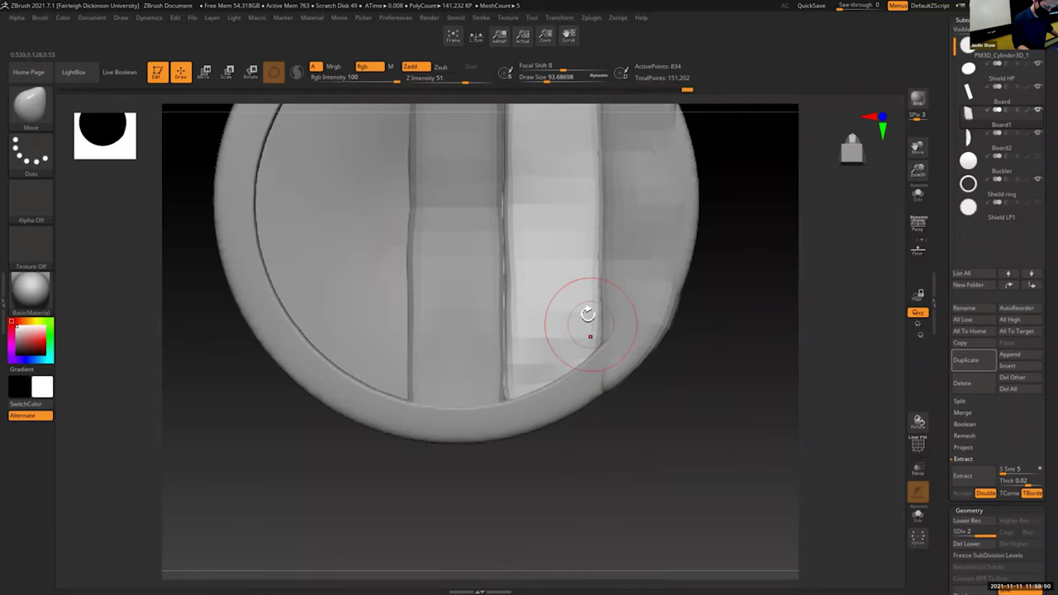
Step: Select the Board2 plank and pull its overhanging ends inside the rim ring on the reverse side
left_click(653, 327, "alt")
mouse_move(703, 356)
left_mouse_down()
mouse_move(693, 270)
mouse_move(697, 279)
mouse_move(661, 310)
mouse_move(668, 293)
mouse_move(752, 338)
mouse_move(896, 181)
left_mouse_up()
key("shift")
left_click_drag(917, 146, 901, 242)
left_click_drag(575, 435, 576, 428)
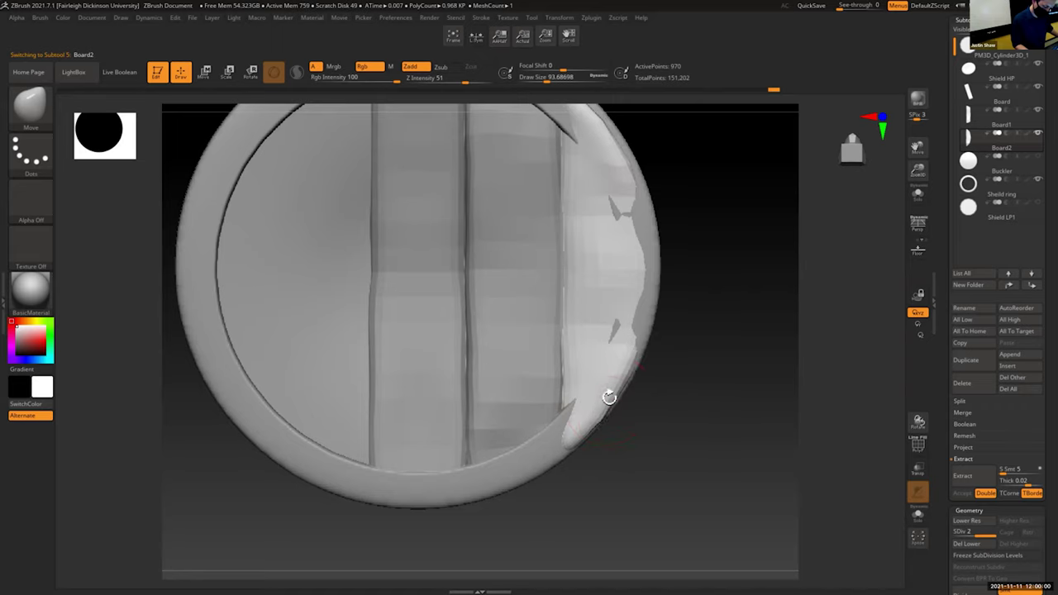
mouse_move(673, 418)
left_mouse_down()
mouse_move(659, 343)
mouse_move(594, 445)
mouse_move(598, 418)
left_mouse_up()
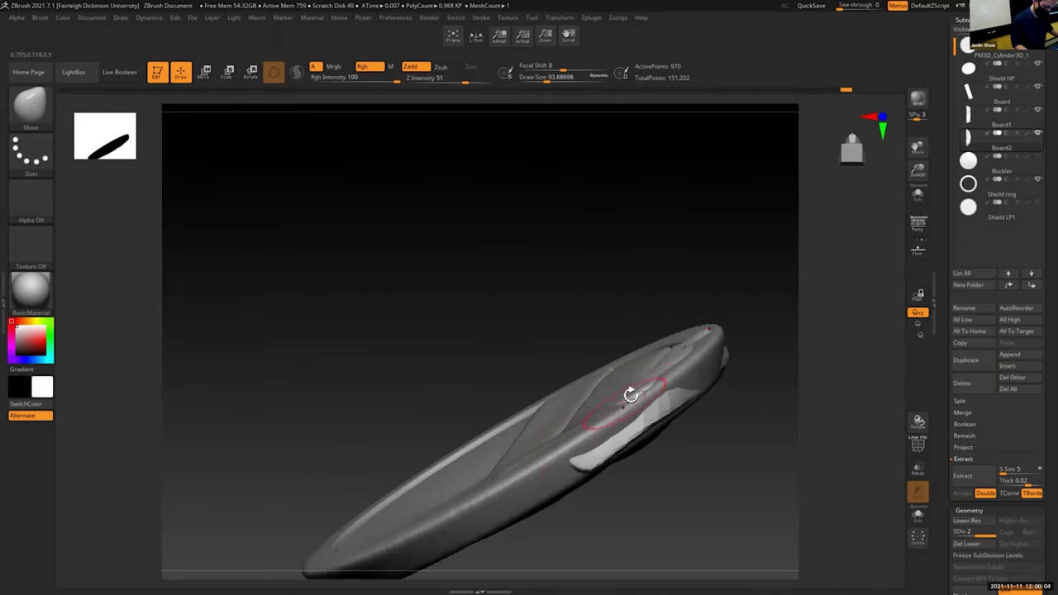
mouse_move(758, 383)
left_mouse_down()
mouse_move(764, 423)
mouse_move(751, 472)
mouse_move(602, 471)
left_mouse_up()
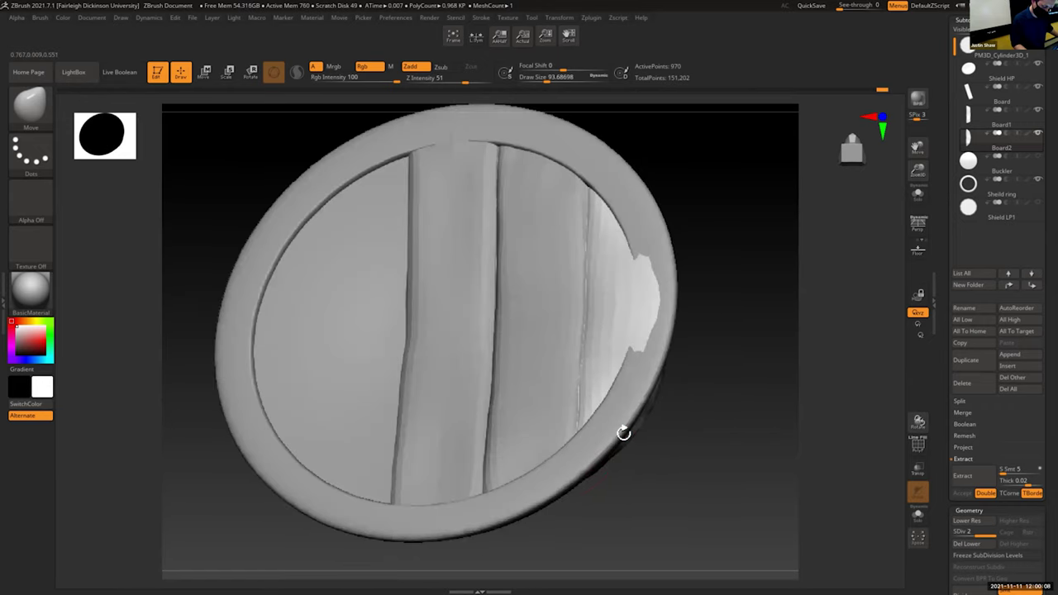
Step: Tuck the middle bulge of Board2's outer edge into the rim ring and even out its curve
left_click_drag(718, 356, 687, 334)
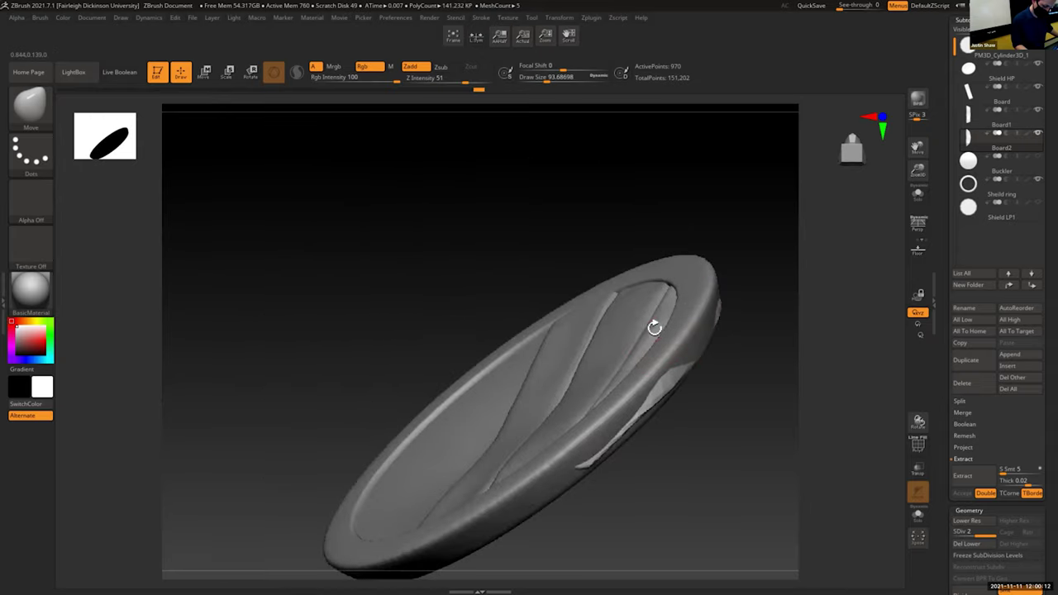
mouse_move(709, 406)
left_mouse_down()
mouse_move(682, 358)
mouse_move(683, 328)
mouse_move(653, 332)
left_mouse_up()
left_click_drag(527, 291, 567, 288)
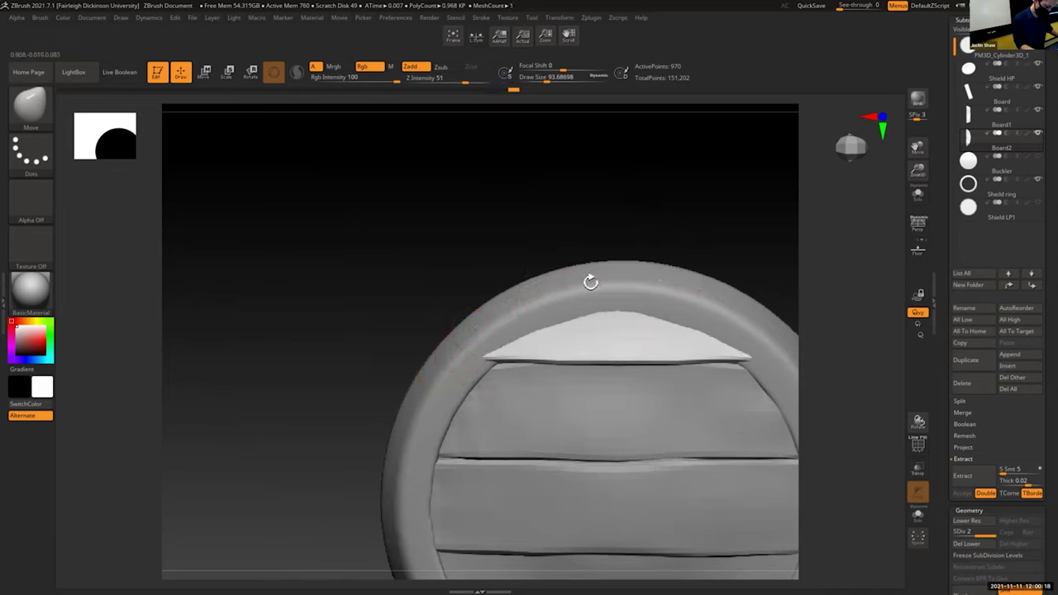
left_click_drag(917, 146, 869, 115)
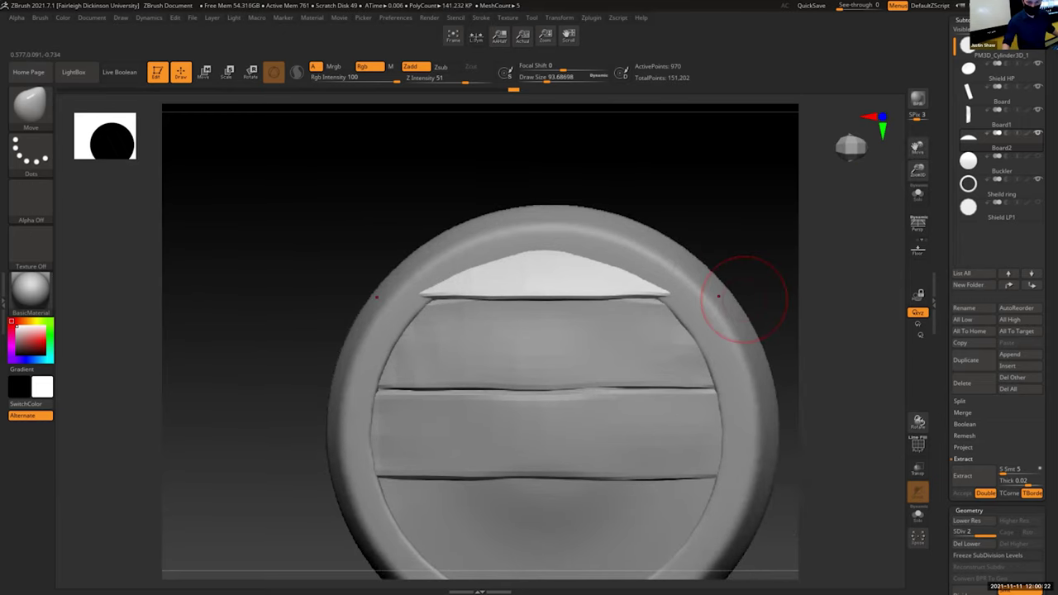
Step: Switch to YouTube in the browser, resume the paused Toto - Hold The Line video, and return to ZBrush
key("alt+Tab")
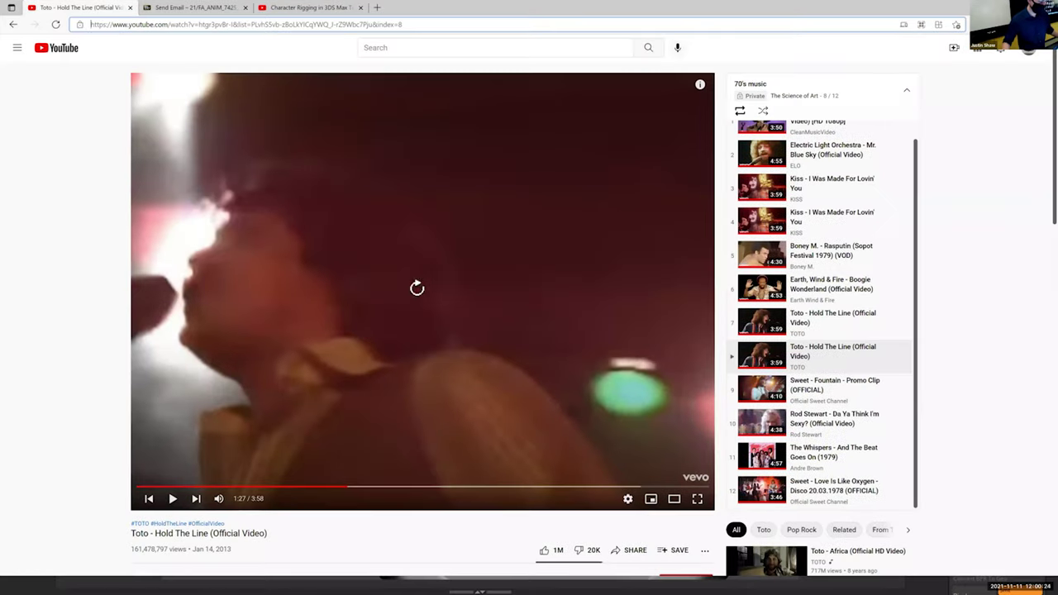
left_click(353, 293)
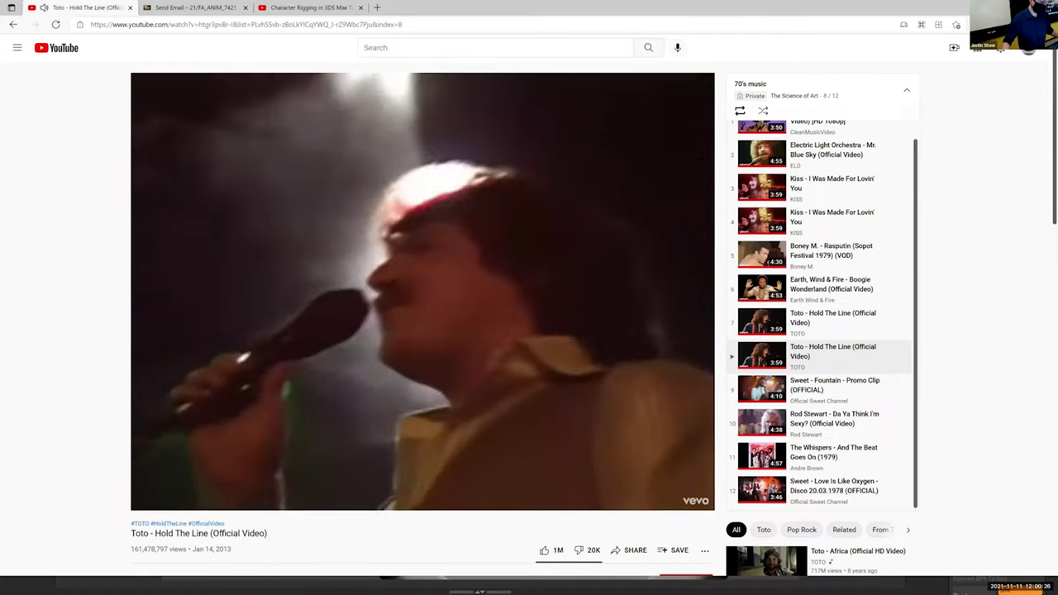
key("alt+Tab")
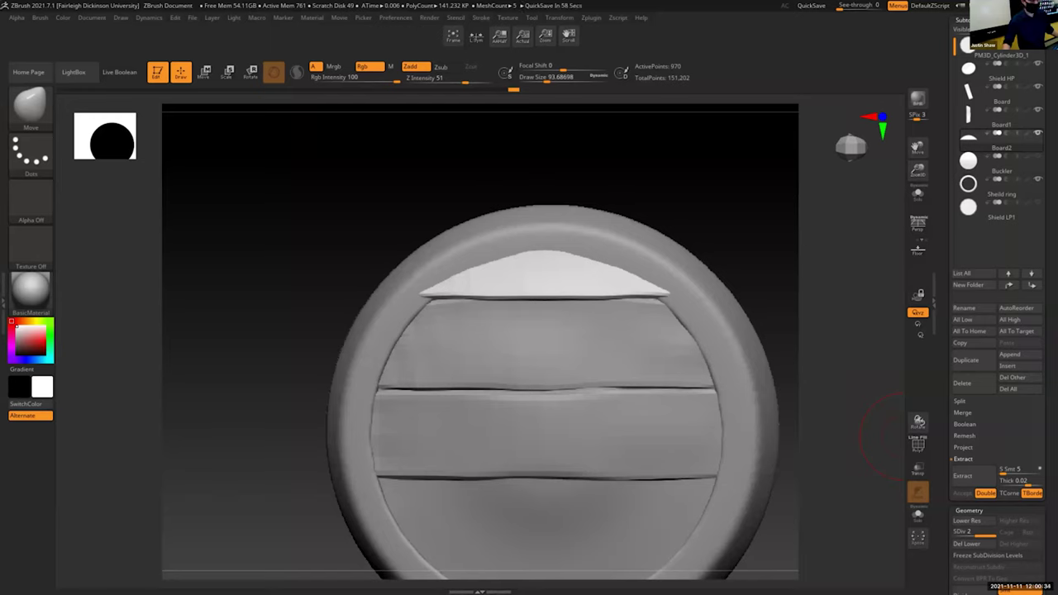
Step: Set the draw size to about 132 and sink Board2's raised inner edge down level with the Board1 plank
left_click_drag(748, 197, 747, 193)
left_click_drag(684, 149, 692, 174)
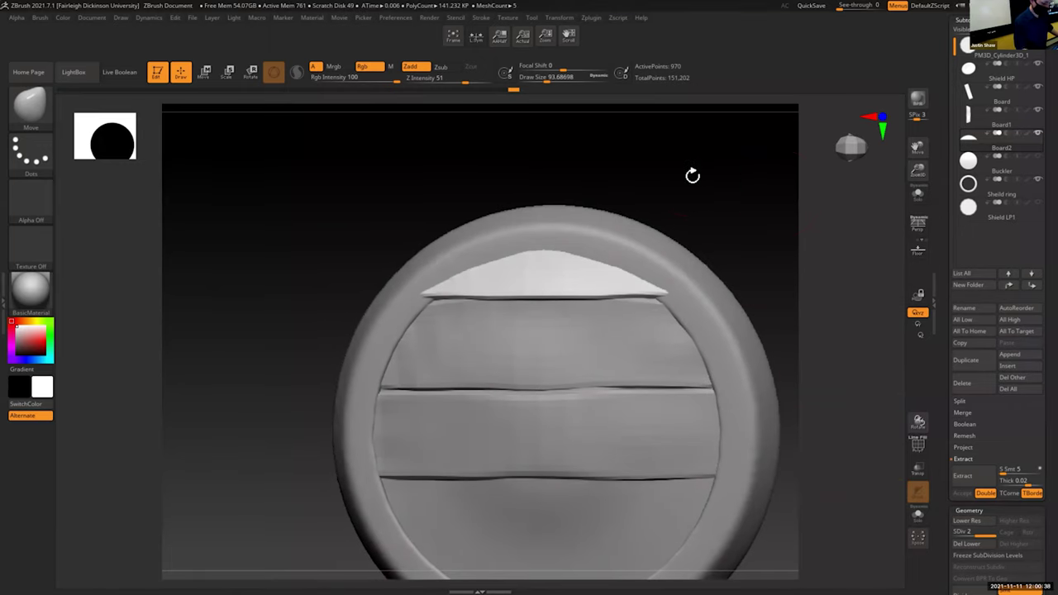
left_click_drag(917, 149, 843, 120)
left_click_drag(702, 213, 705, 138)
left_click_drag(918, 146, 616, 224)
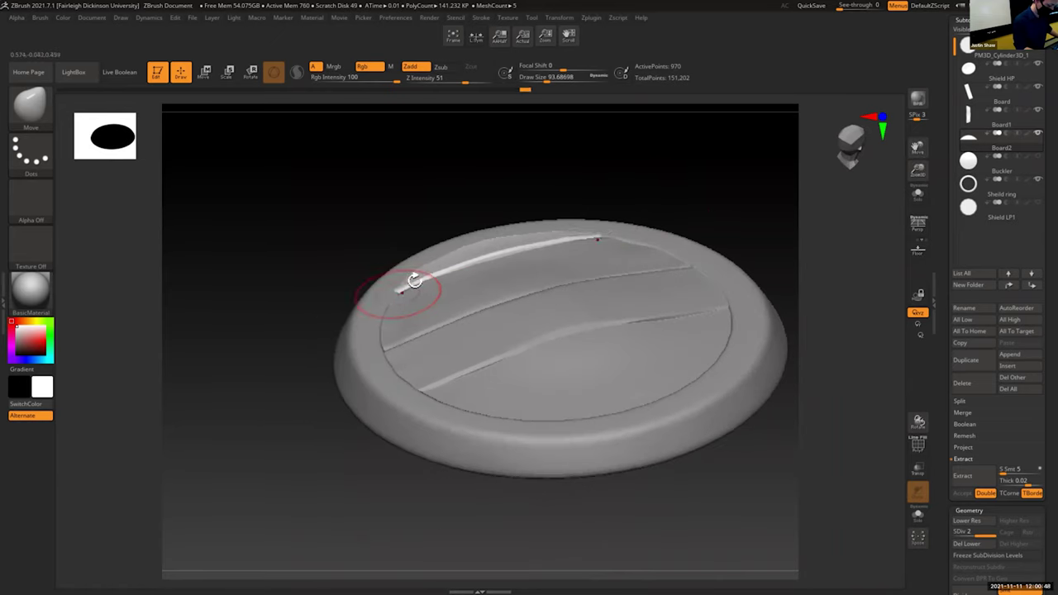
key("s")
left_click_drag(415, 280, 421, 276)
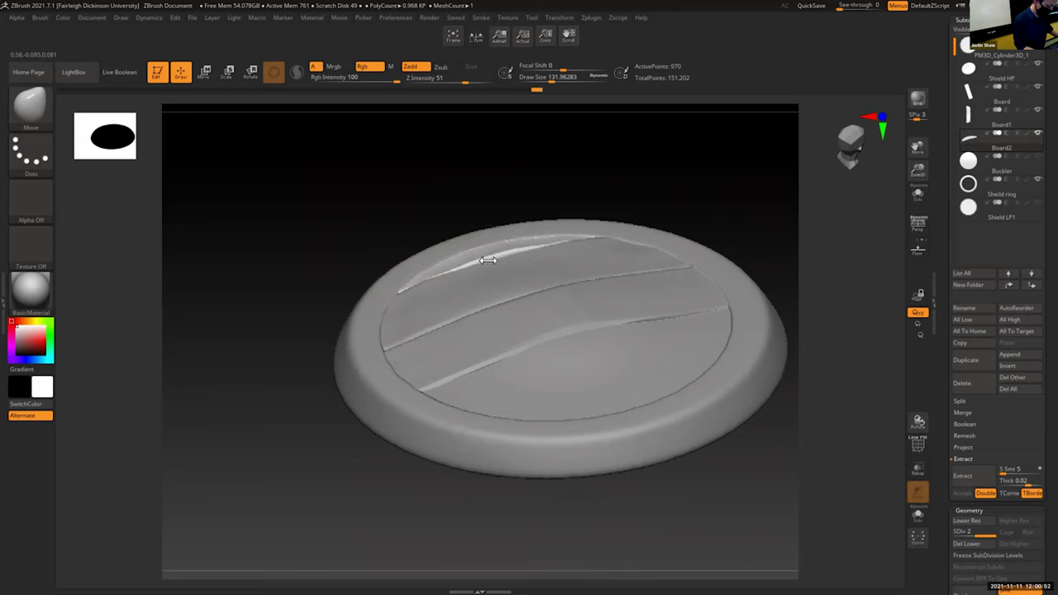
mouse_move(709, 244)
left_mouse_down()
mouse_move(674, 203)
mouse_move(715, 203)
mouse_move(732, 220)
mouse_move(733, 210)
mouse_move(746, 248)
mouse_move(917, 167)
mouse_move(919, 145)
left_mouse_up()
Step: Set the draw size to about 94 and reshape Board2's outer edge to close the gaps along the rim ring
key("s")
left_click_drag(600, 283, 457, 303)
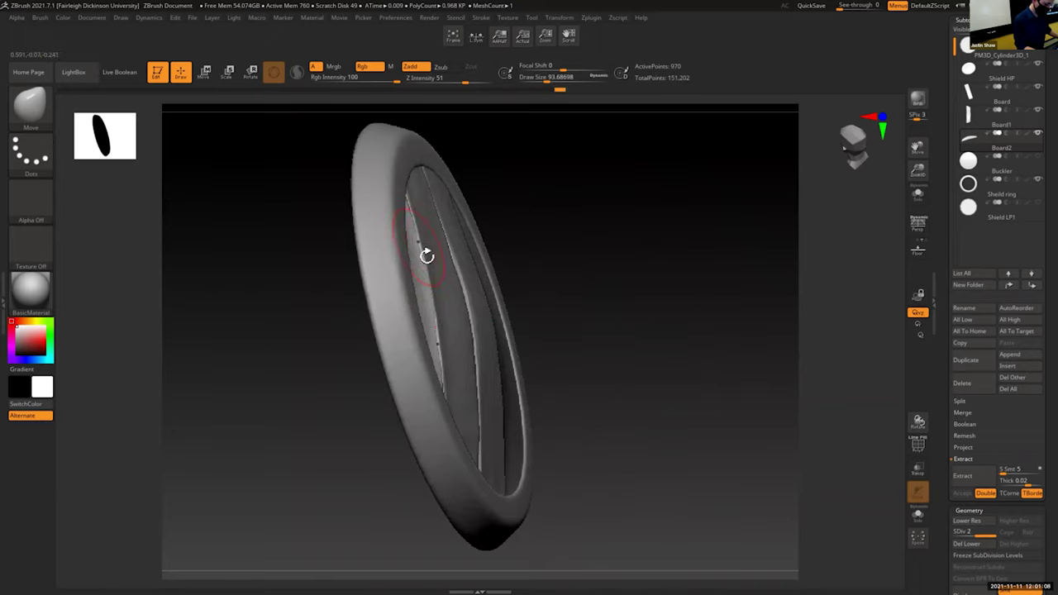
left_click_drag(563, 276, 534, 293)
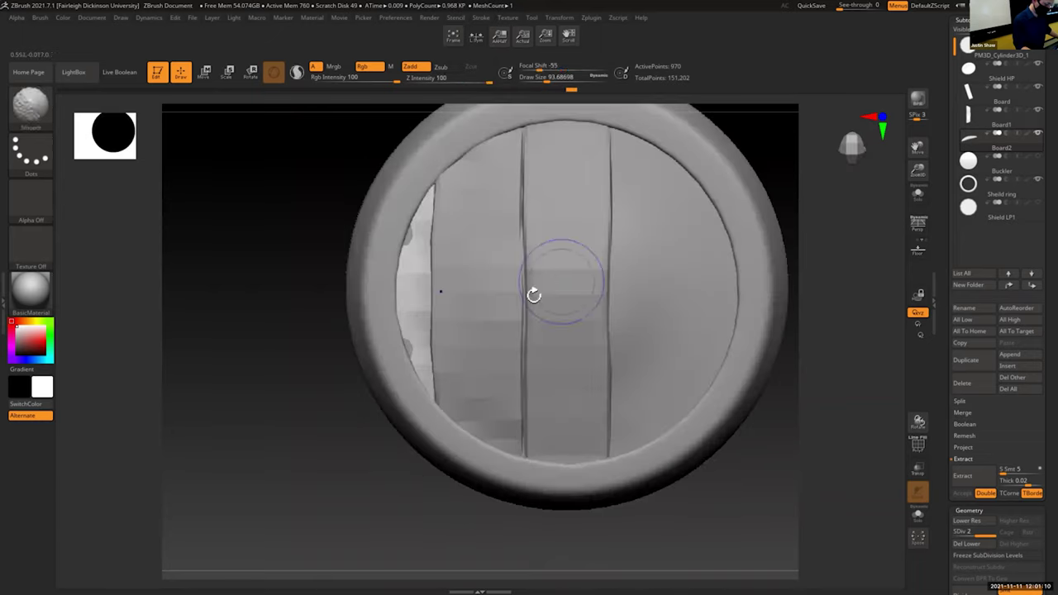
left_click_drag(366, 442, 373, 362)
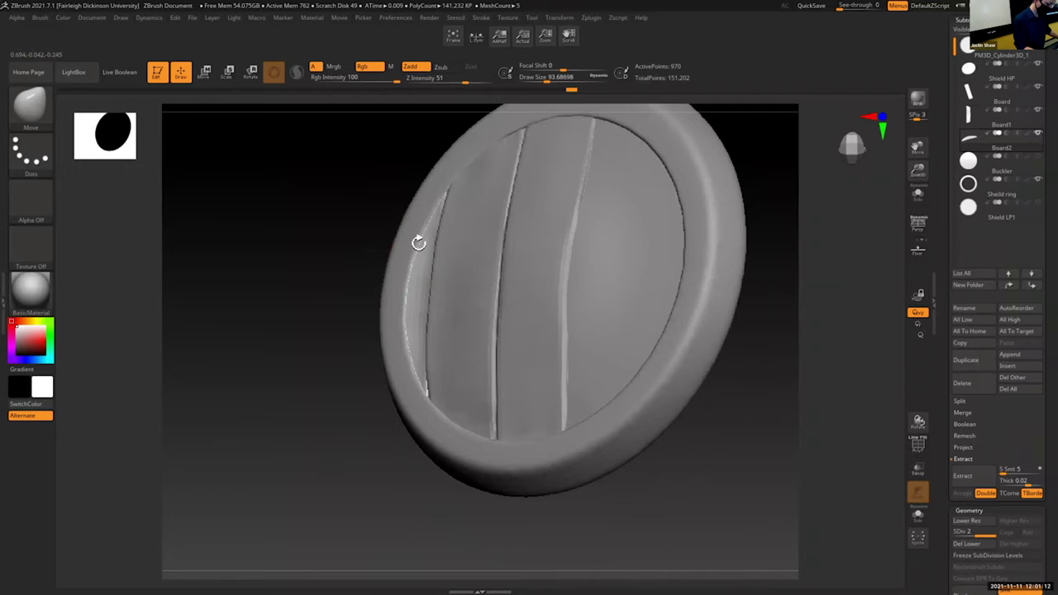
left_click_drag(365, 422, 390, 444)
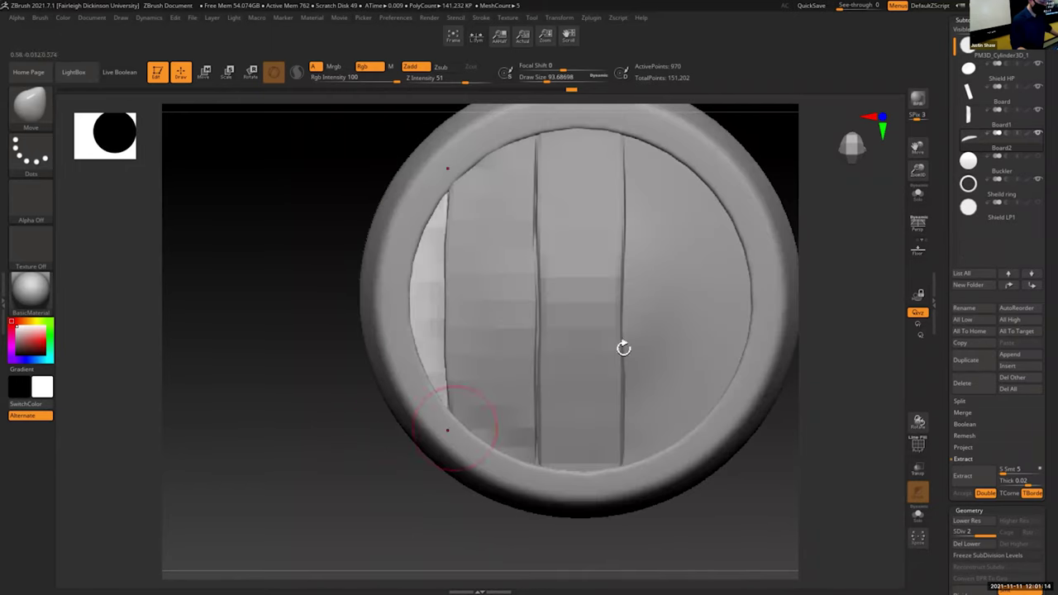
Step: Fit Board2's upper corner against the rim ring and the neighbouring Board1 plank on the front side
left_click_drag(917, 147, 875, 177)
left_click_drag(724, 284, 767, 240)
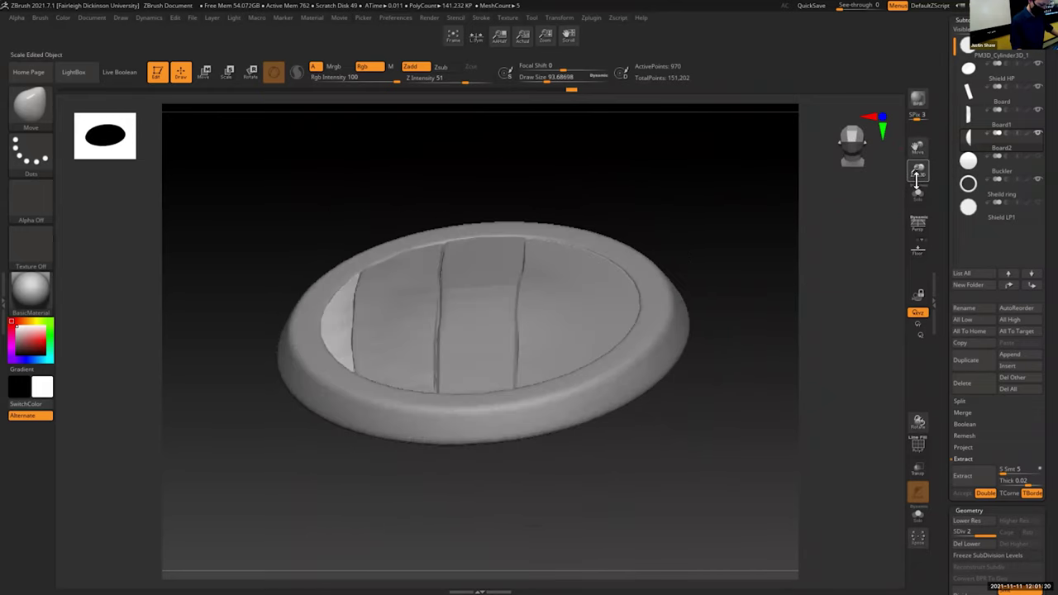
left_click_drag(917, 175, 917, 195)
left_click_drag(919, 147, 924, 172)
left_click_drag(626, 196, 658, 196)
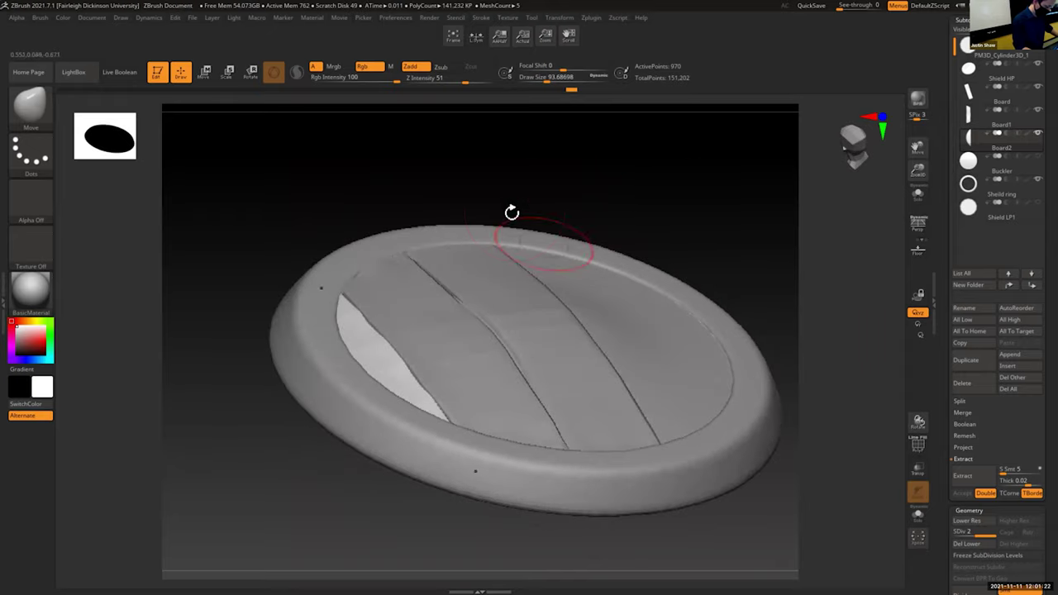
left_click_drag(512, 213, 408, 300)
left_click_drag(463, 227, 369, 314)
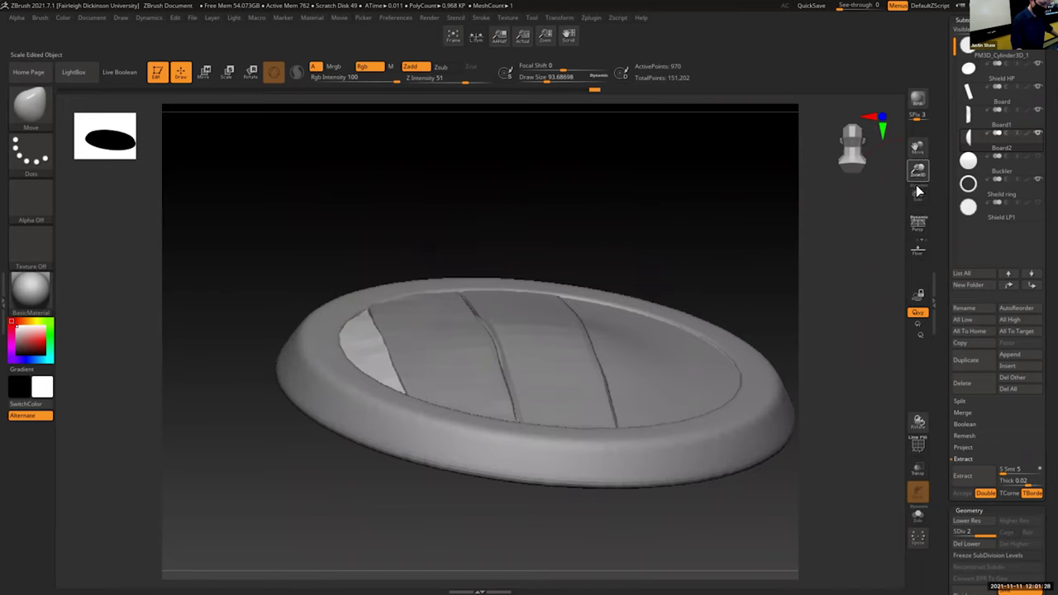
left_click_drag(916, 190, 740, 182)
Step: Set the draw size to about 62 and refine Board2's inner edge where it meets the Board1 plank
key("s")
left_click_drag(634, 196, 632, 196)
mouse_move(589, 196)
left_mouse_down()
mouse_move(645, 192)
mouse_move(612, 206)
left_mouse_up()
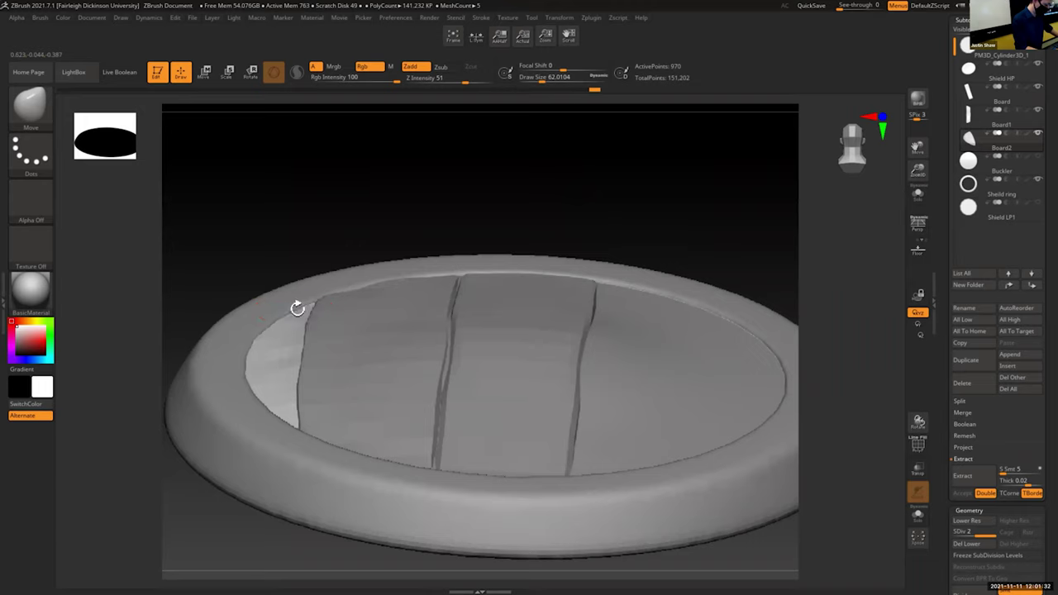
left_click_drag(483, 188, 554, 216)
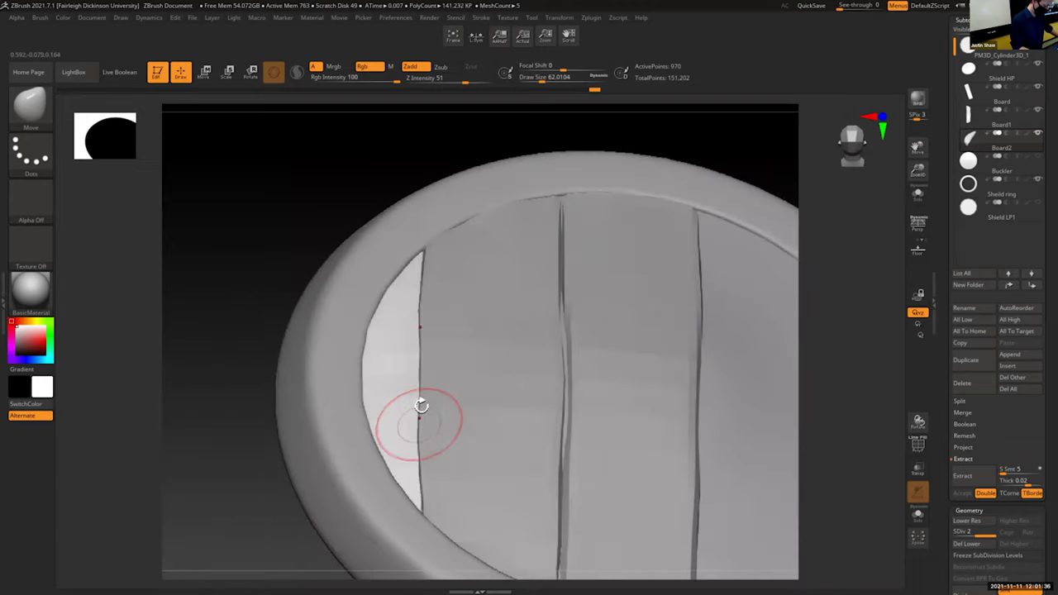
left_click_drag(412, 406, 416, 382)
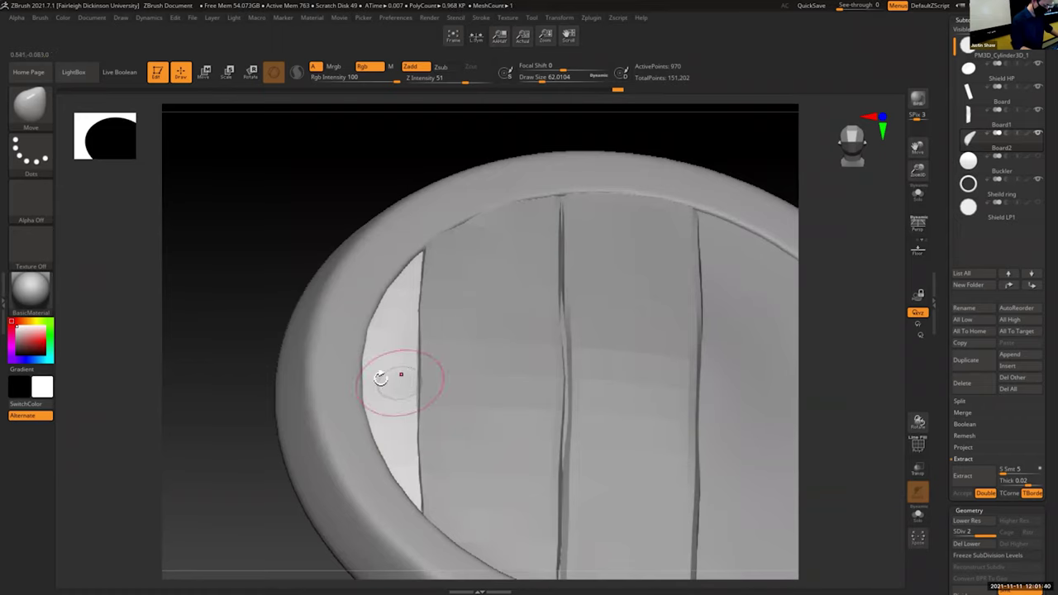
Step: Set the draw size to about 77 and adjust Board2's surface and outer edge to sit inside the rim ring
mouse_move(760, 135)
left_mouse_down()
mouse_move(741, 110)
mouse_move(756, 102)
mouse_move(596, 222)
left_mouse_up()
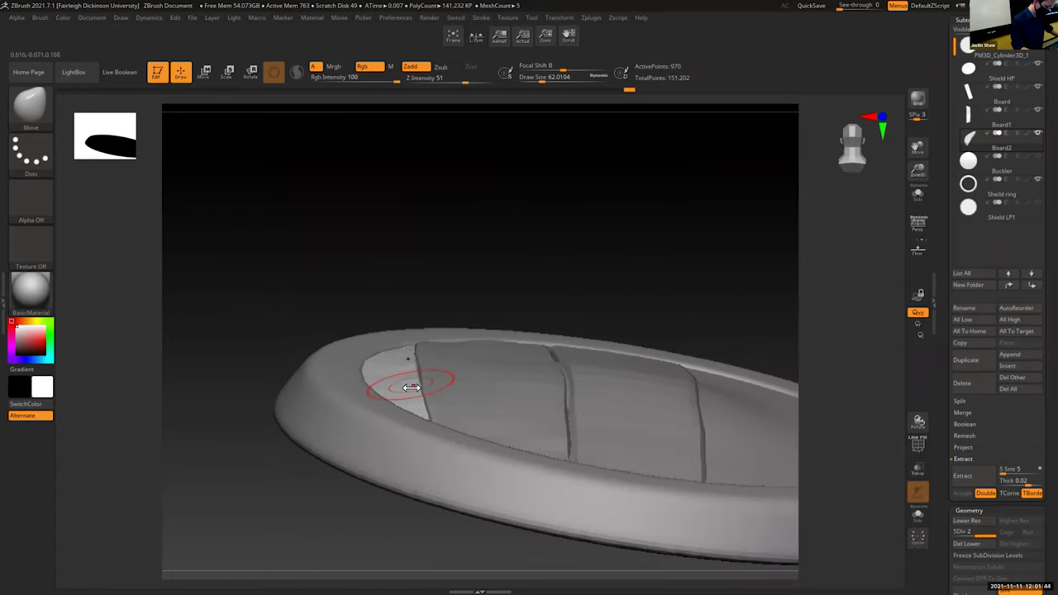
key("s")
left_click_drag(411, 387, 398, 375)
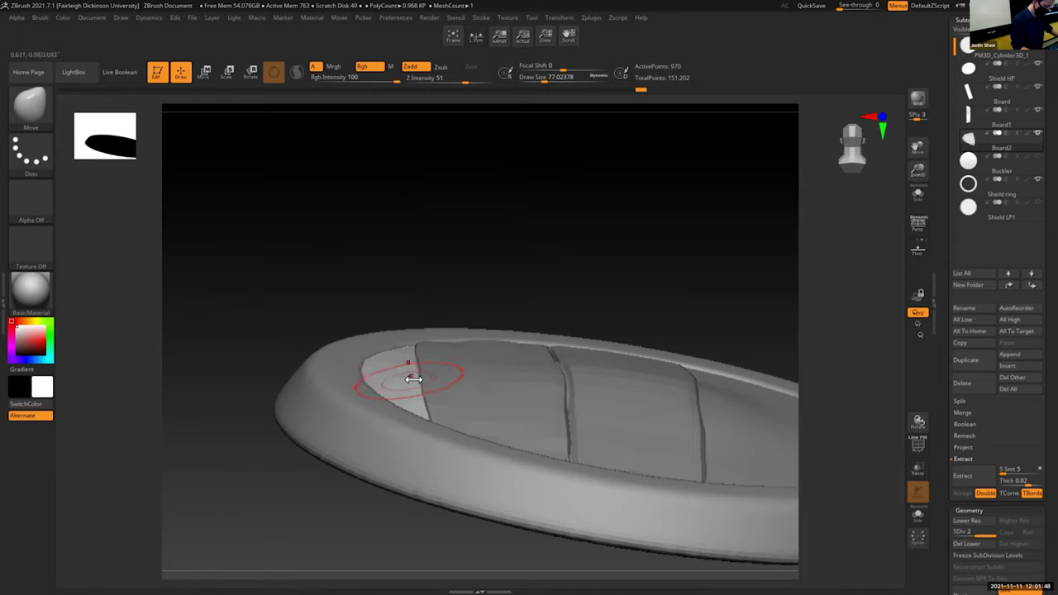
mouse_move(537, 271)
left_mouse_down()
mouse_move(541, 361)
mouse_move(492, 310)
mouse_move(529, 278)
mouse_move(414, 339)
left_mouse_up()
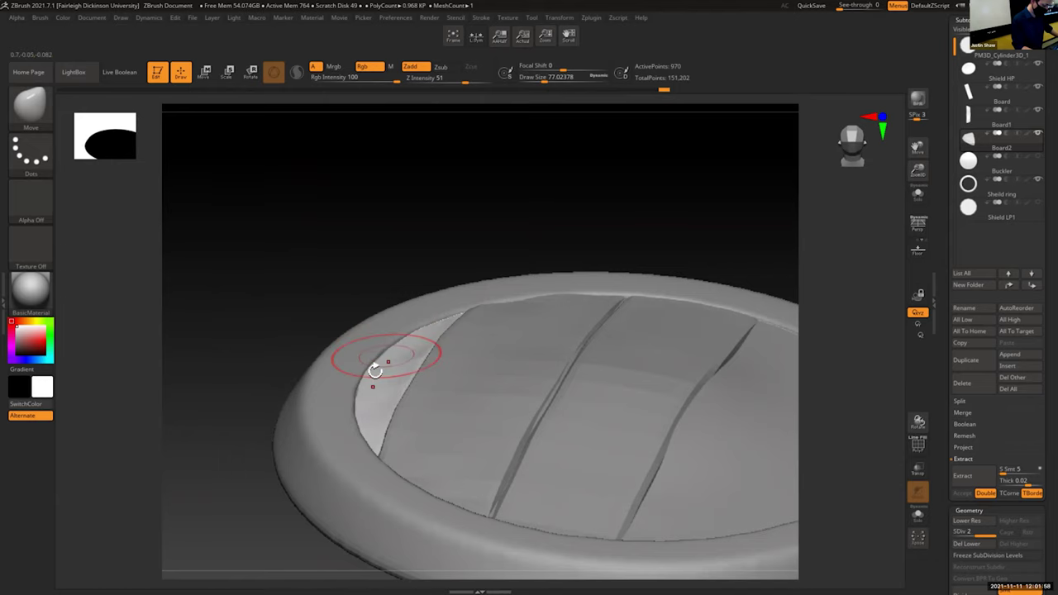
left_click_drag(572, 271, 720, 296)
left_click_drag(918, 170, 887, 123)
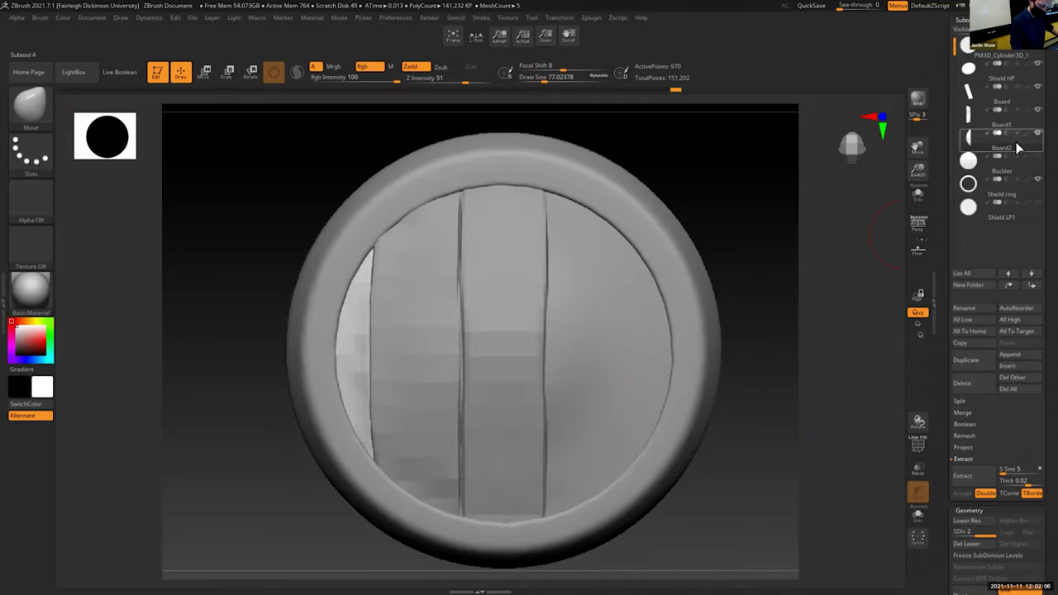
Step: Mirror Board1 across the X axis with SubTool Master, appending the copy as a new subtool
left_click(1018, 102)
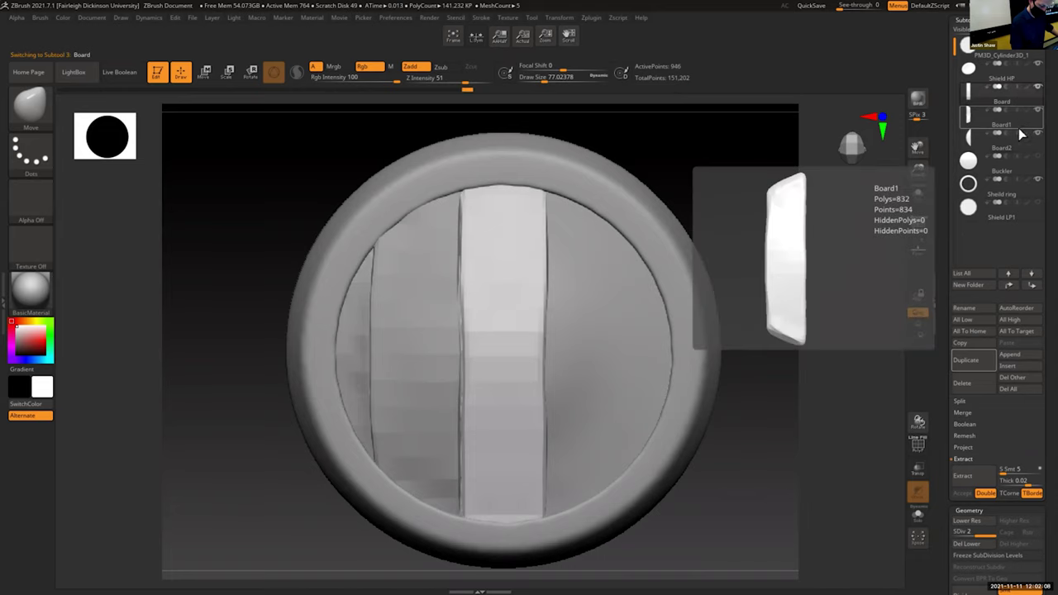
left_click(1021, 123)
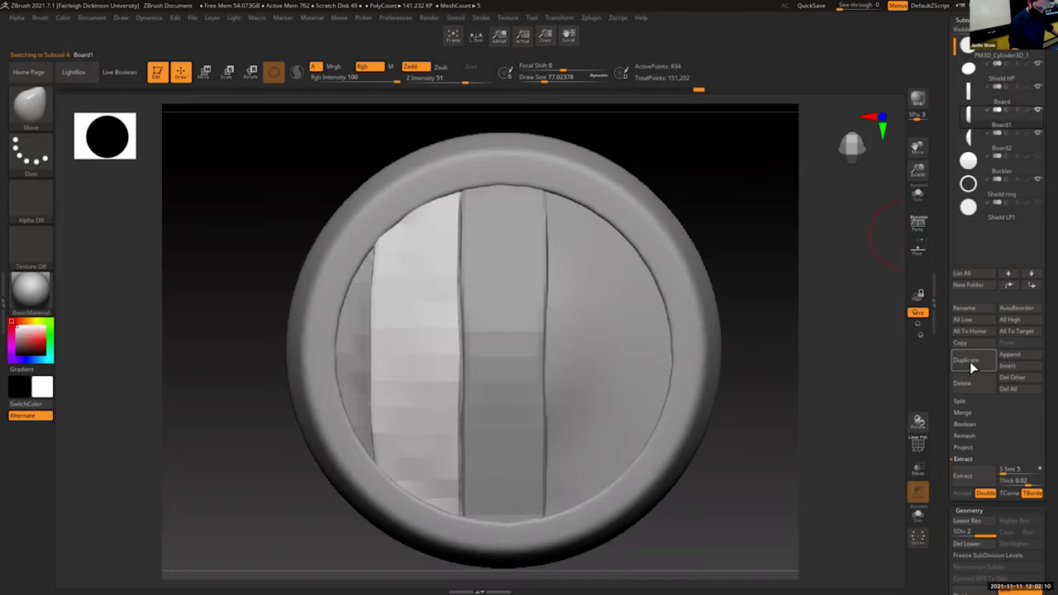
left_click(595, 17)
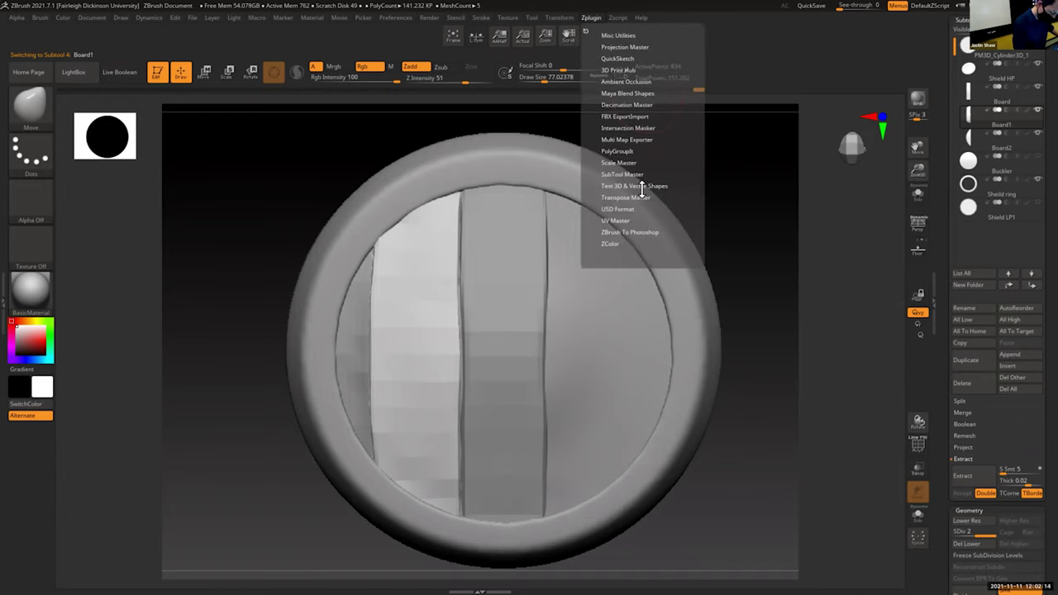
key("shift")
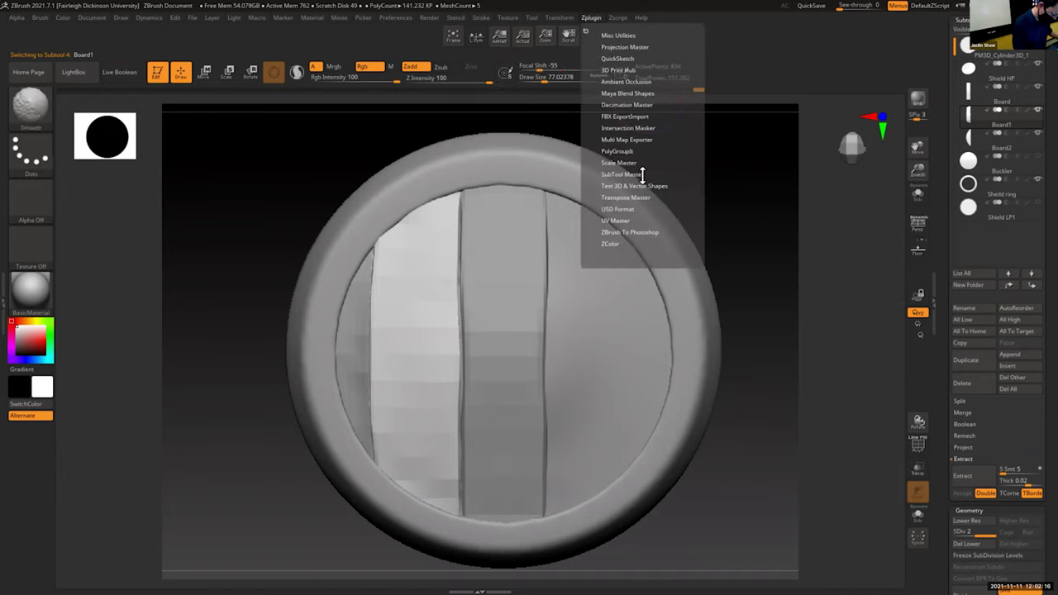
left_click(641, 174)
left_click(624, 191)
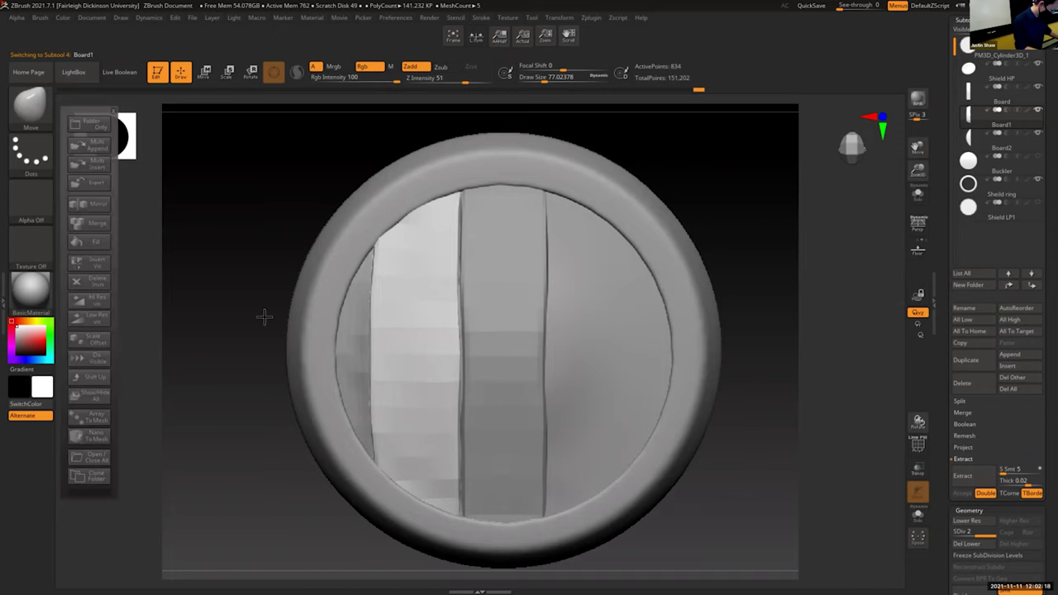
left_click(88, 203)
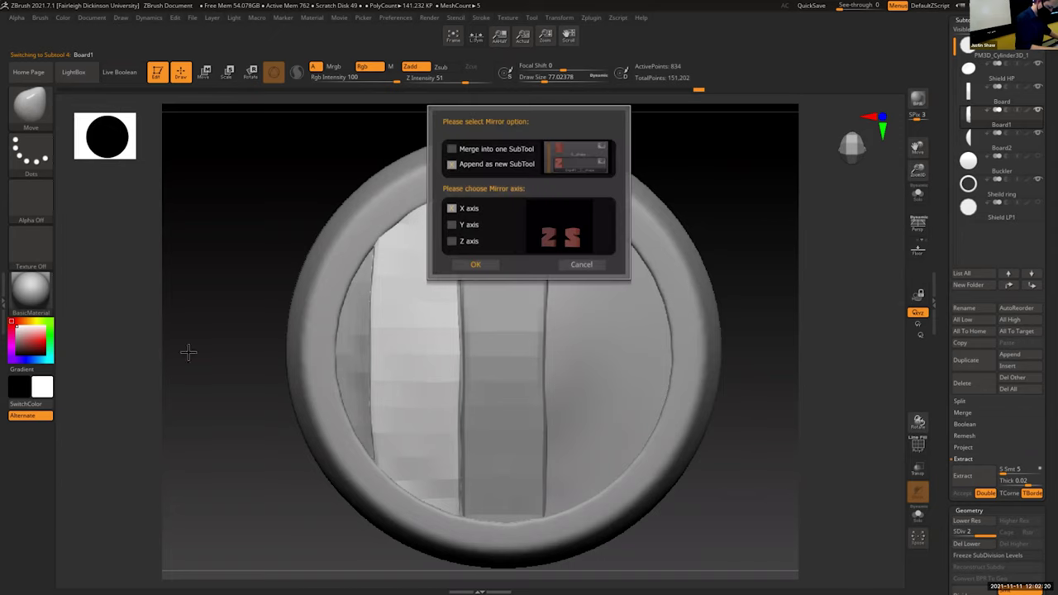
left_click(487, 264)
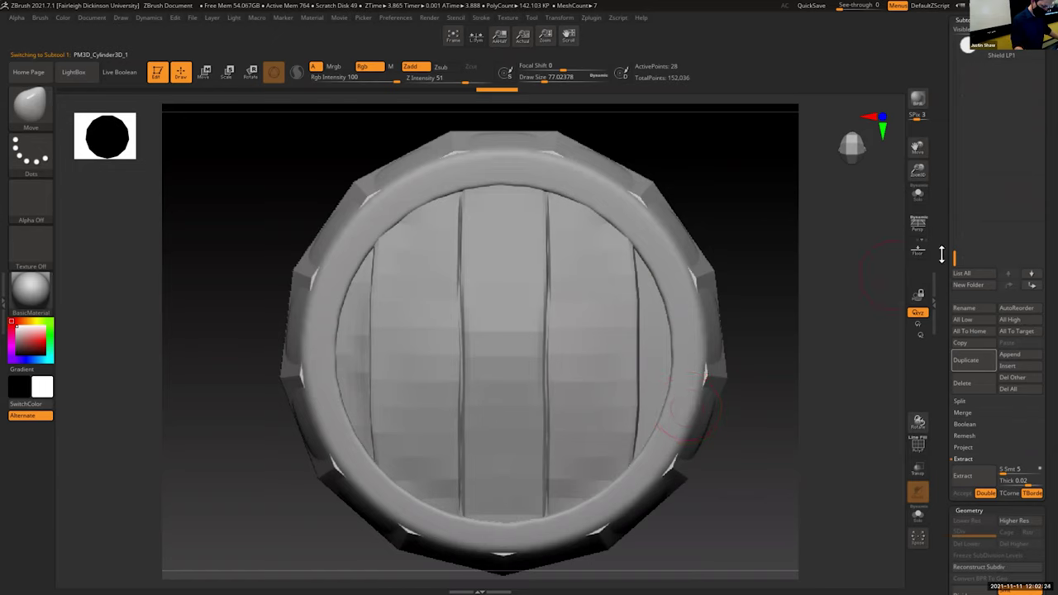
Step: Hide the Shield HP disc so that only the planks and the rim ring are displayed
left_click_drag(950, 218, 952, 33)
left_click(1033, 171)
mouse_move(1035, 70)
left_click(1031, 103)
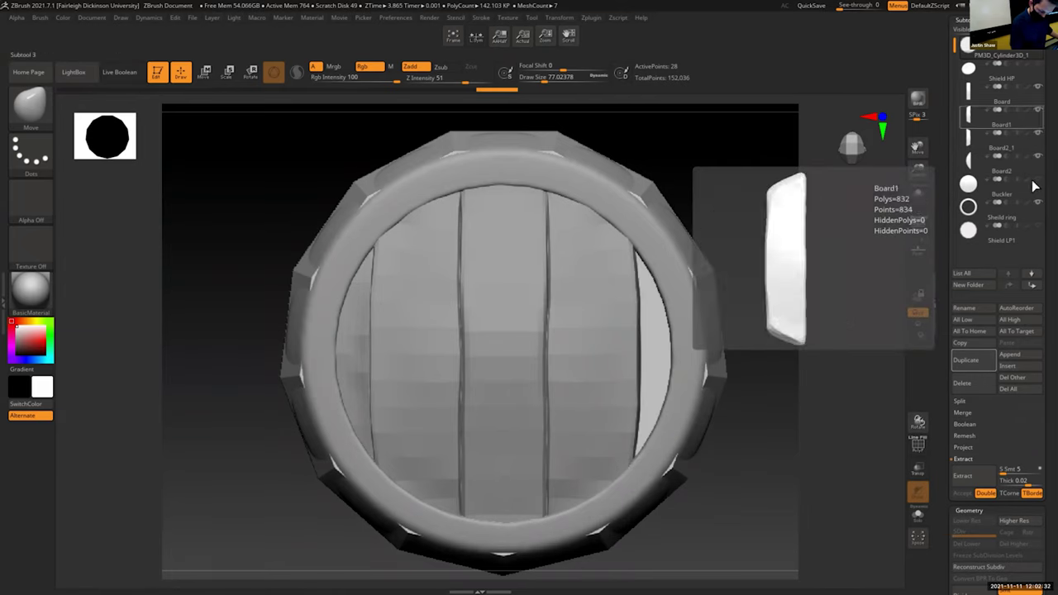
left_click(1031, 105)
left_click_drag(750, 449, 651, 440)
Step: Mirror Board2 across the X axis with SubTool Master as a new subtool and select the mirrored plank
left_click(354, 371, "alt")
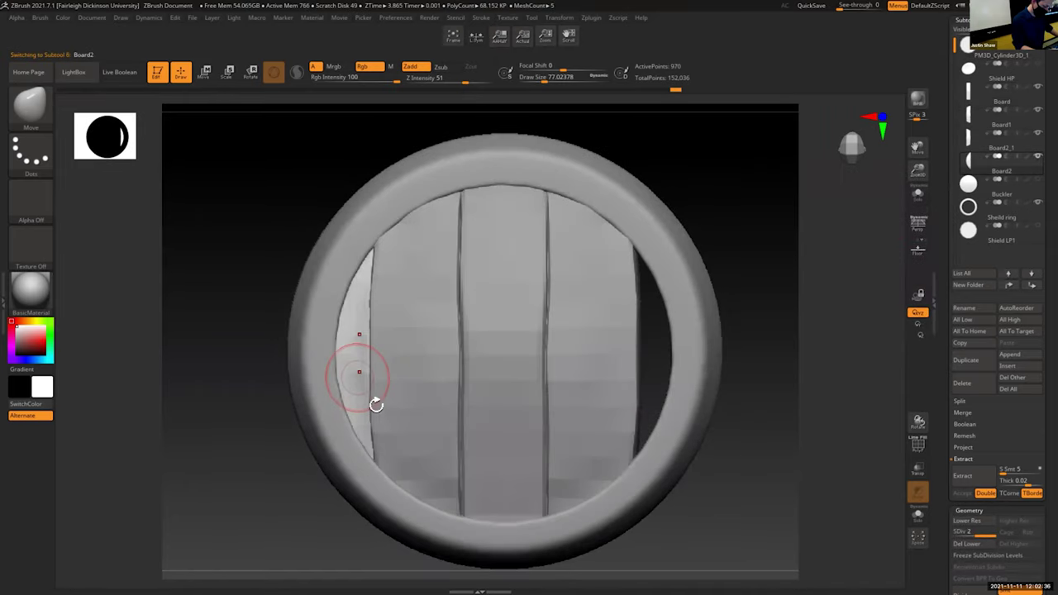
left_click(592, 18)
left_click(622, 193)
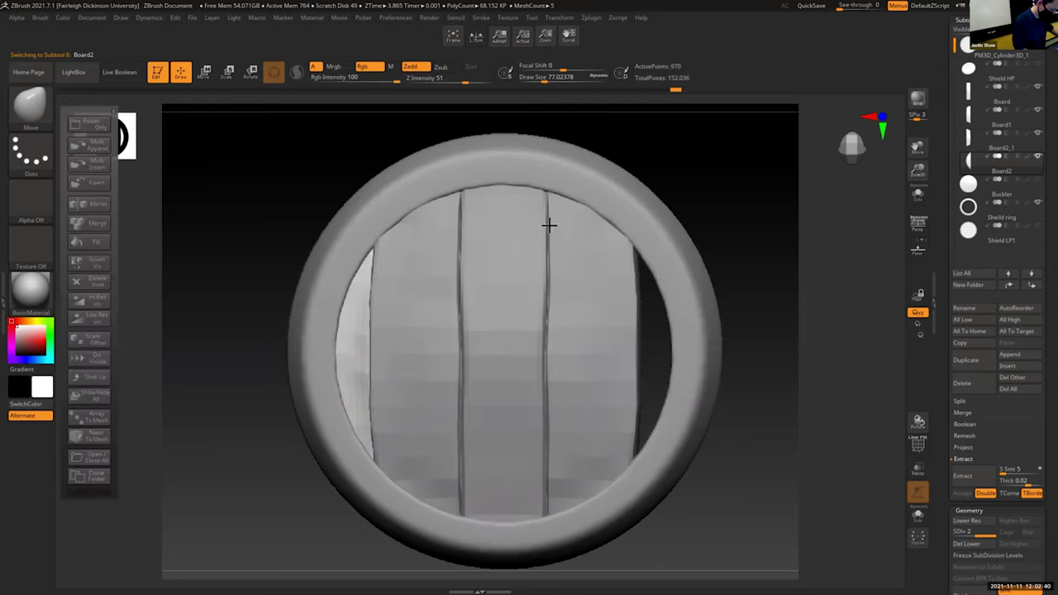
left_click(100, 220)
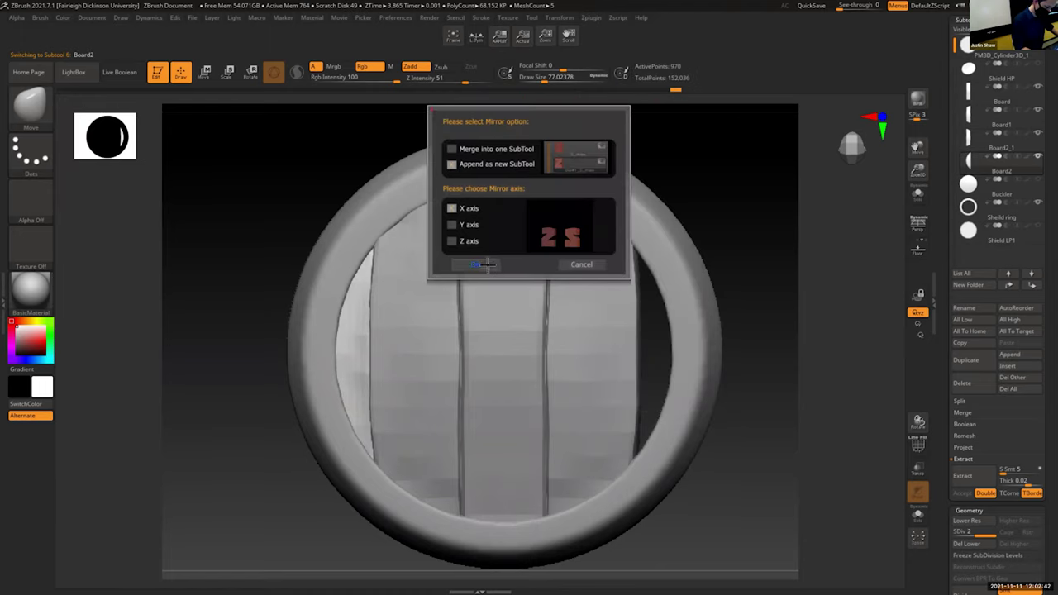
left_click(478, 263)
left_click_drag(955, 259, 962, 30)
mouse_move(1033, 101)
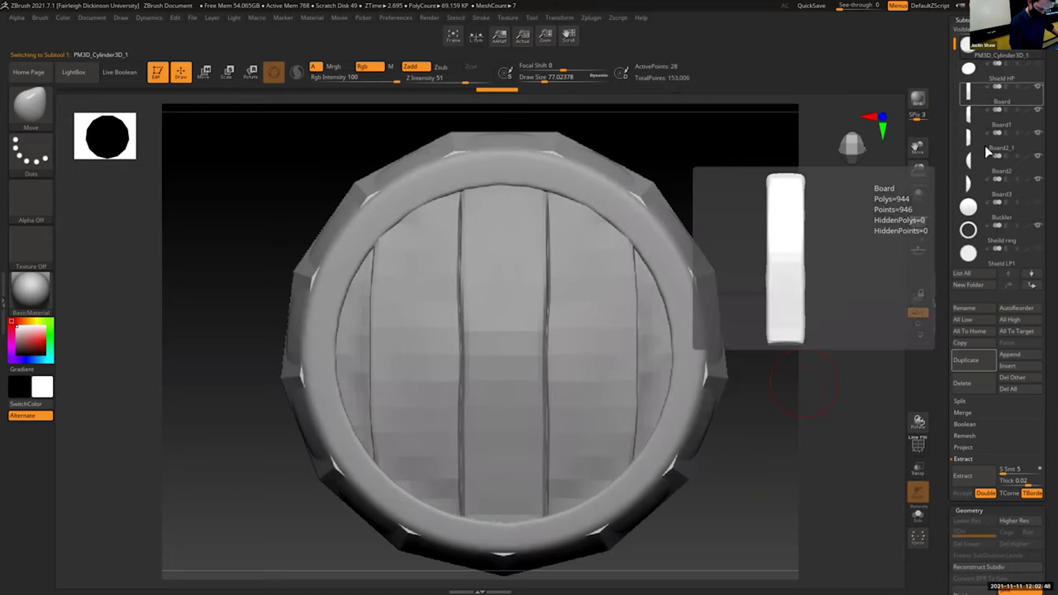
left_click(1028, 190)
mouse_move(769, 431)
left_mouse_down()
mouse_move(758, 473)
mouse_move(772, 439)
left_mouse_up()
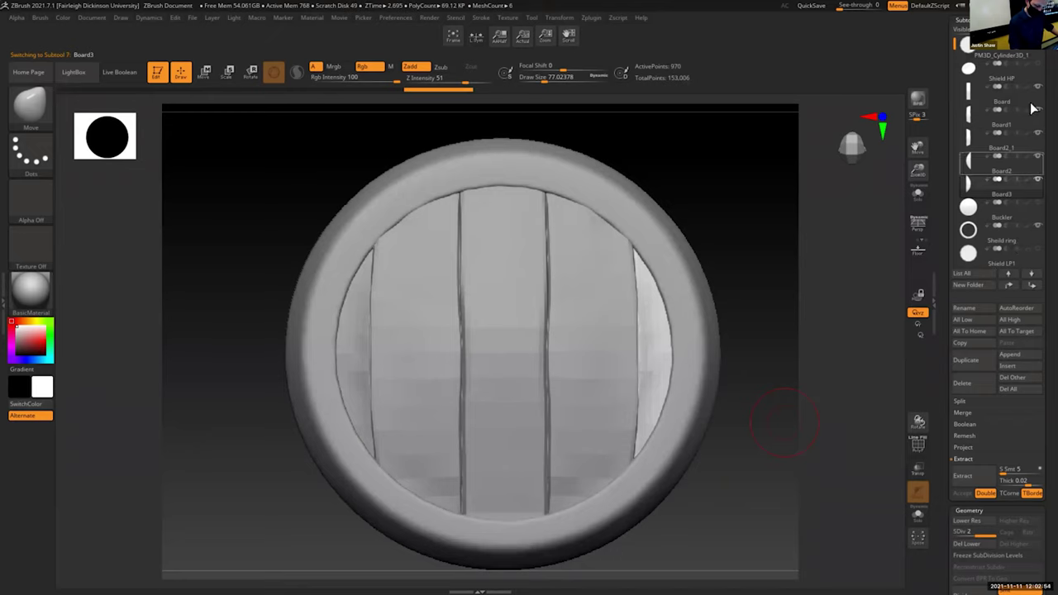
Step: Try to move the Shield HP disc toward the shield's front in side view
left_click(1006, 92)
left_click_drag(739, 448, 728, 454, "shift")
key("w")
left_click_drag(400, 354, 381, 353)
key("ctrl+z")
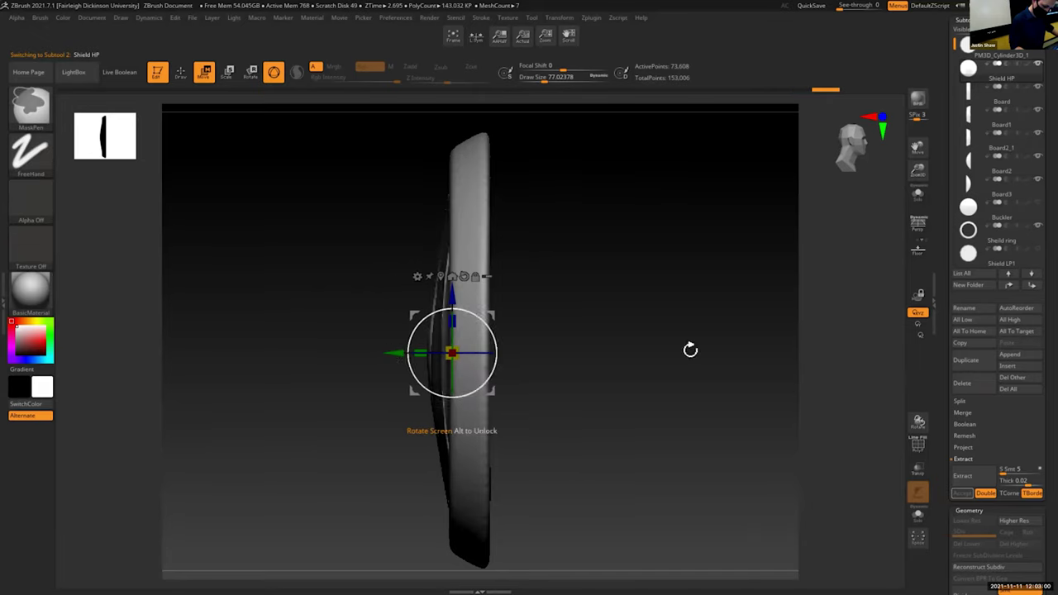
Step: Show the Buckler at the centre of the planks and check how it sits on the shield's front
left_click(1025, 211)
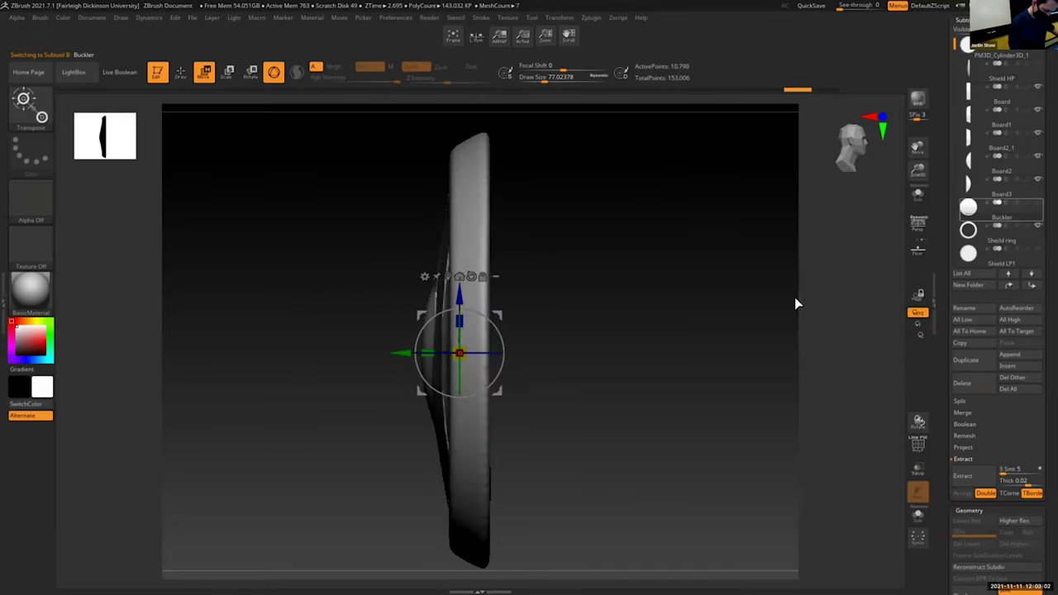
mouse_move(590, 331)
left_mouse_down()
mouse_move(619, 326)
mouse_move(576, 325)
left_mouse_up()
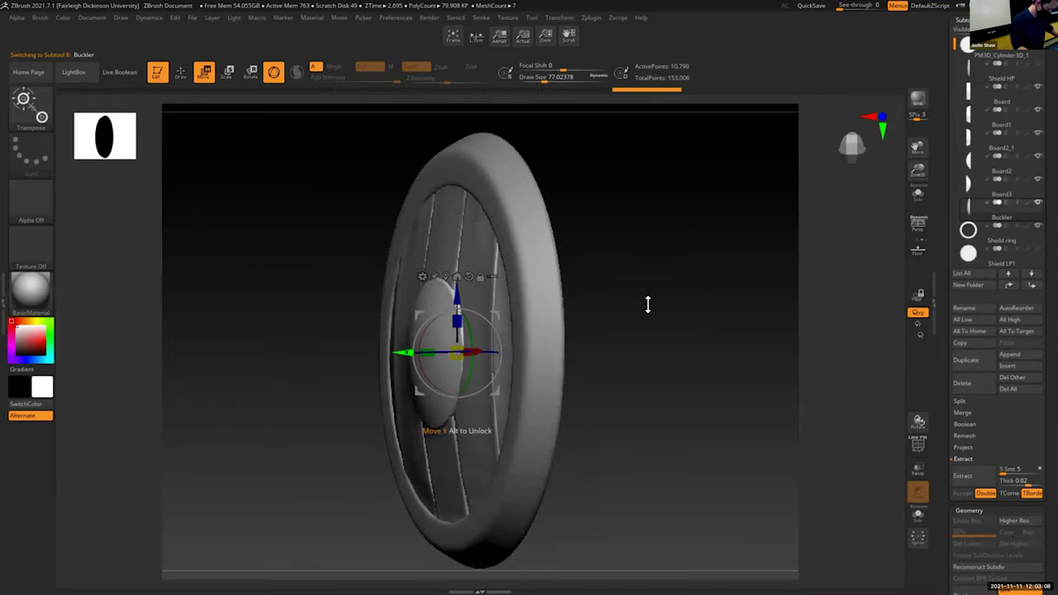
left_click_drag(647, 302, 672, 303, "shift")
mouse_move(725, 399)
left_mouse_down()
mouse_move(728, 371)
mouse_move(720, 382)
left_mouse_up()
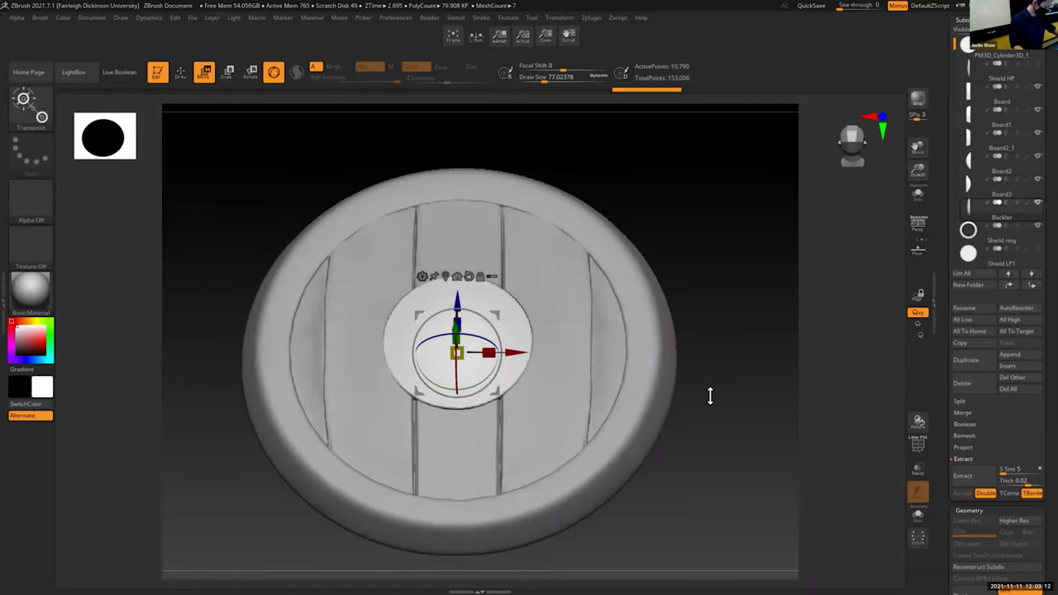
key("q")
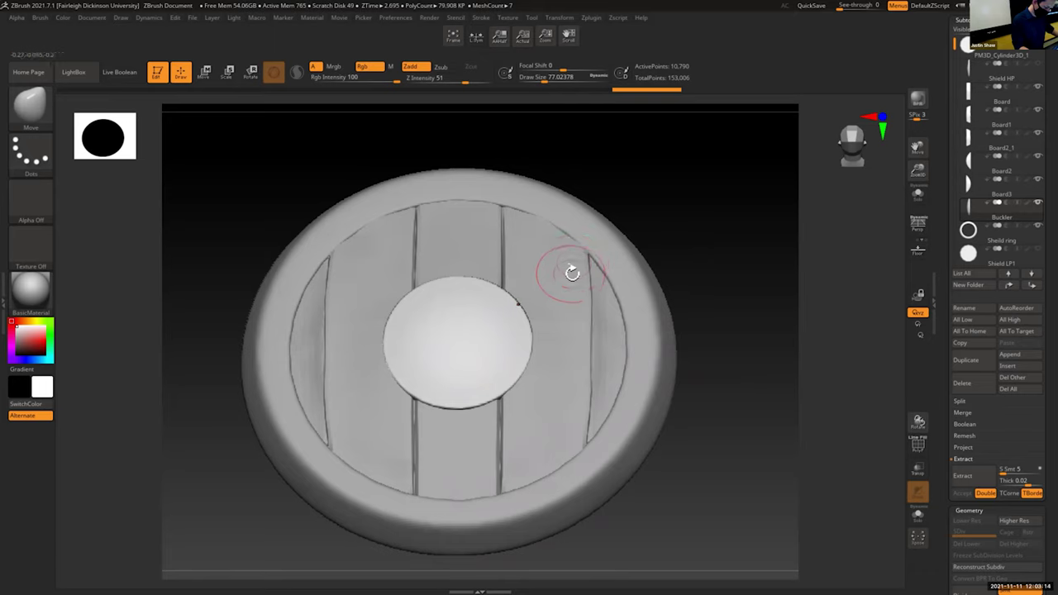
Step: Examine the assembled planks, buckler and rim ring from several angles, and select the centre Board
left_click(572, 272, "alt")
left_click_drag(668, 208, 570, 235)
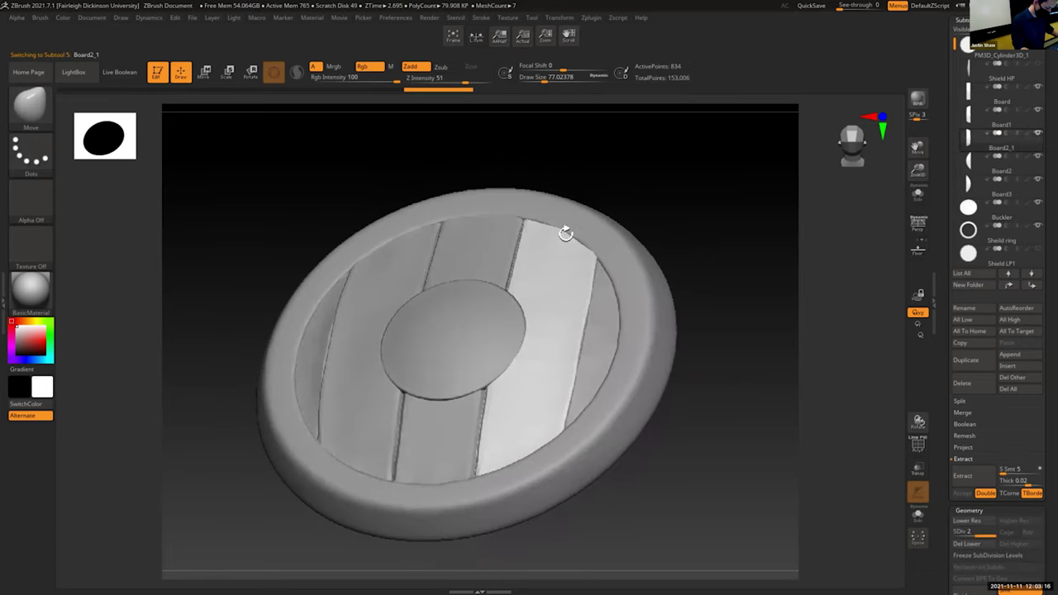
mouse_move(702, 217)
left_mouse_down()
mouse_move(703, 203)
mouse_move(678, 248)
mouse_move(600, 307)
left_mouse_up()
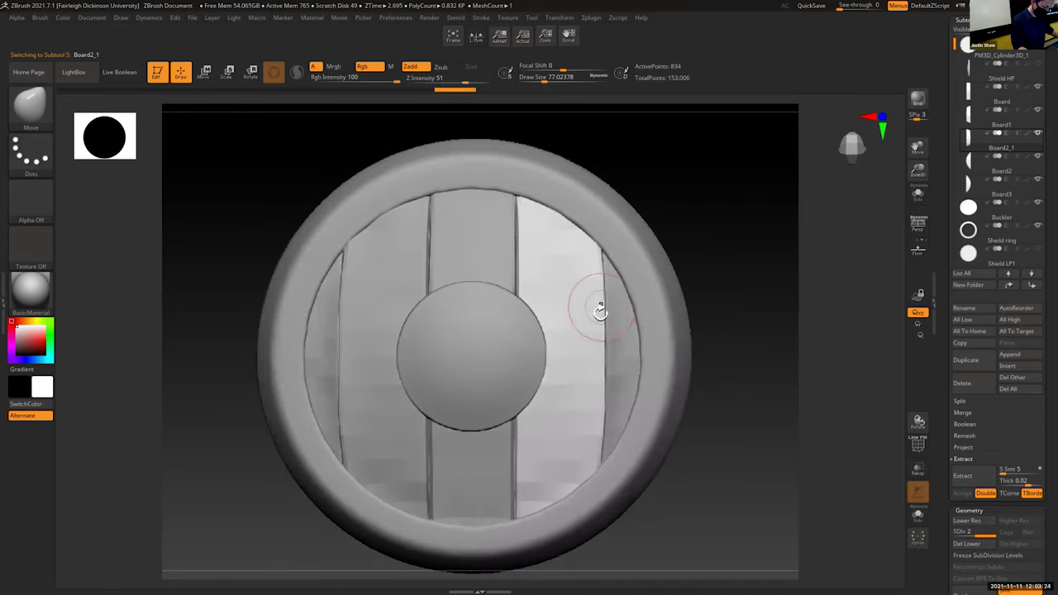
mouse_move(600, 406)
left_mouse_down()
mouse_move(727, 452)
mouse_move(730, 463)
mouse_move(744, 438)
left_mouse_up()
left_click_drag(922, 170, 907, 133)
left_click_drag(720, 359, 741, 355)
left_click(546, 319)
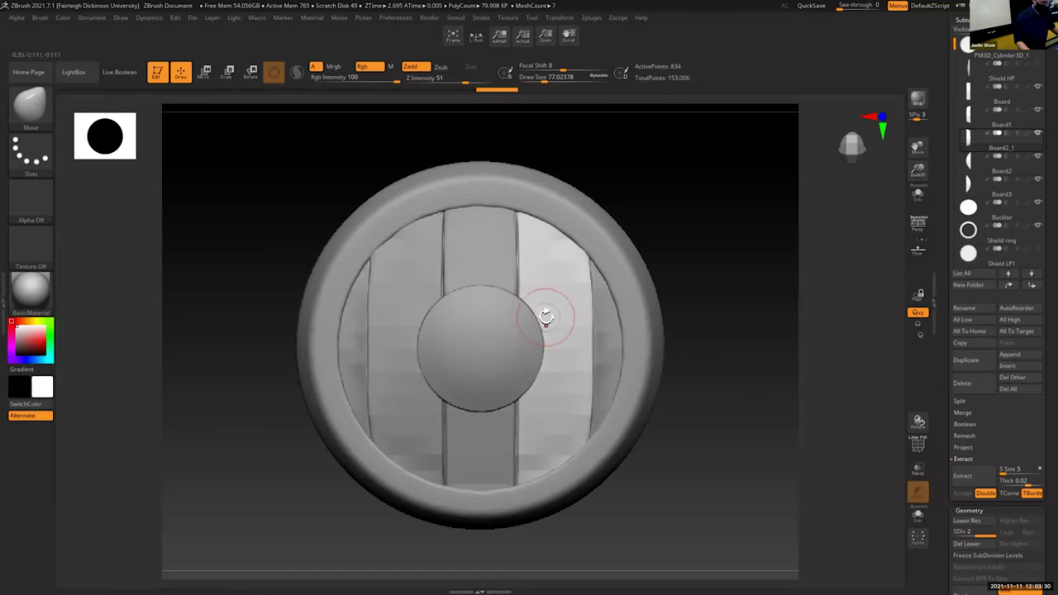
left_click(990, 107)
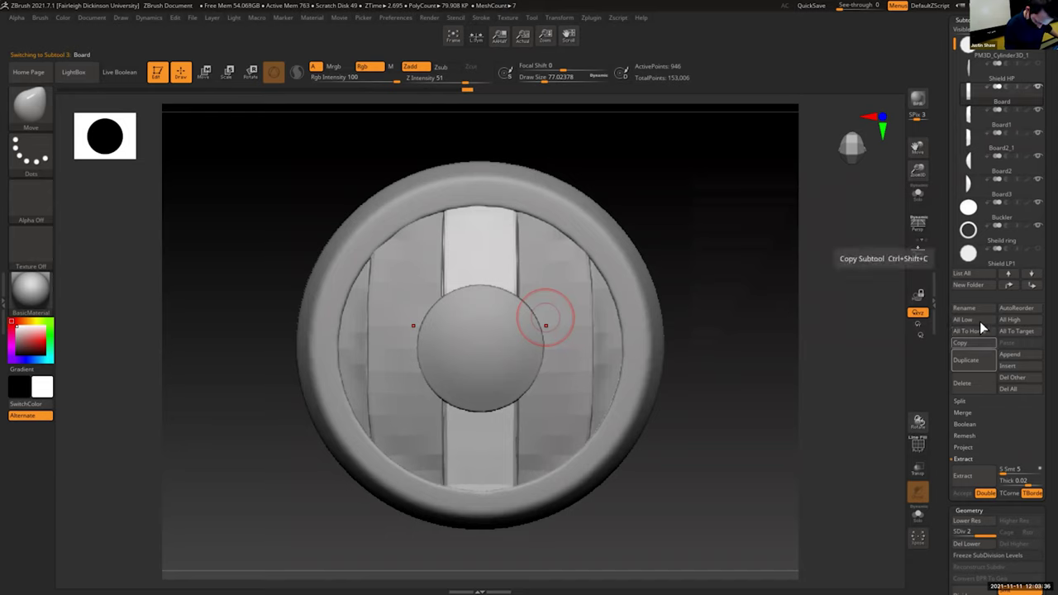
Step: Create a subtool folder named "Shield part 1" containing the center Board subtool
left_click(978, 285)
type("Shield part 1")
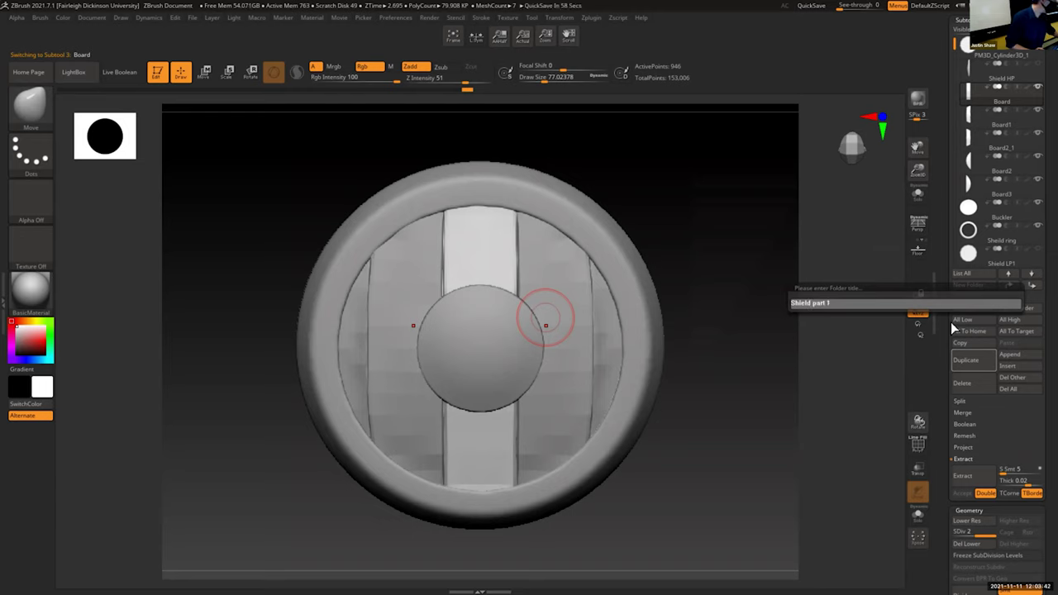
key("Return")
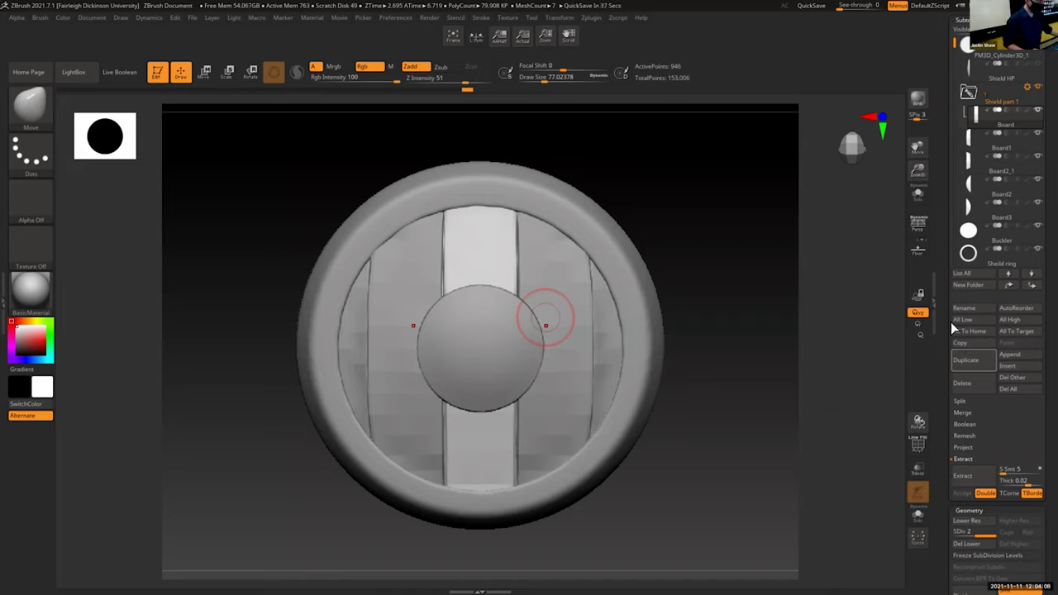
Step: Move the remaining boards, Buckler and Sheild ring subtools into the Shield part 1 folder and collapse it
left_click_drag(739, 437, 744, 434)
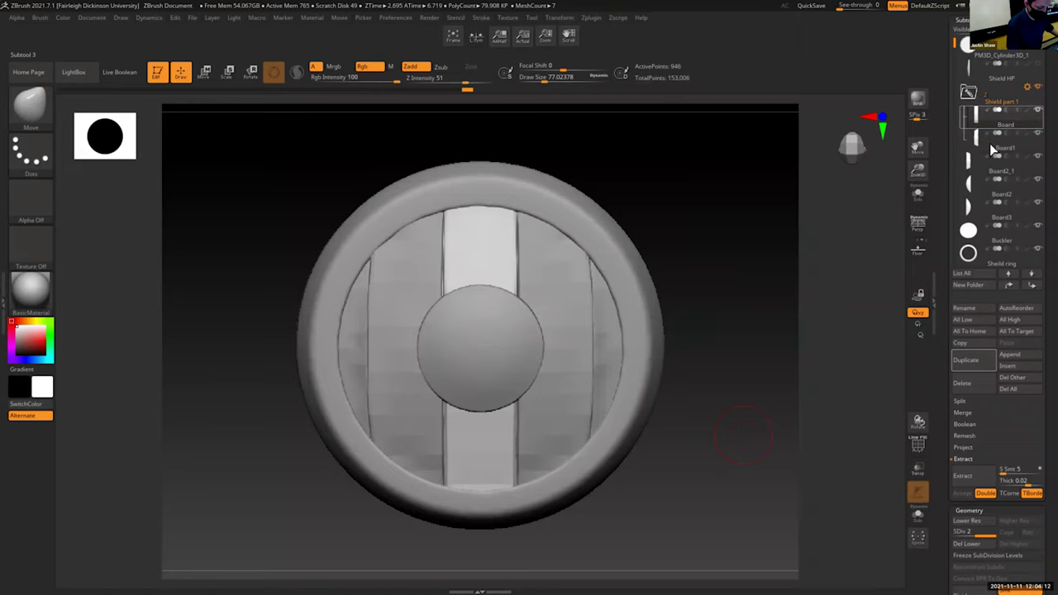
left_click_drag(984, 166, 983, 163)
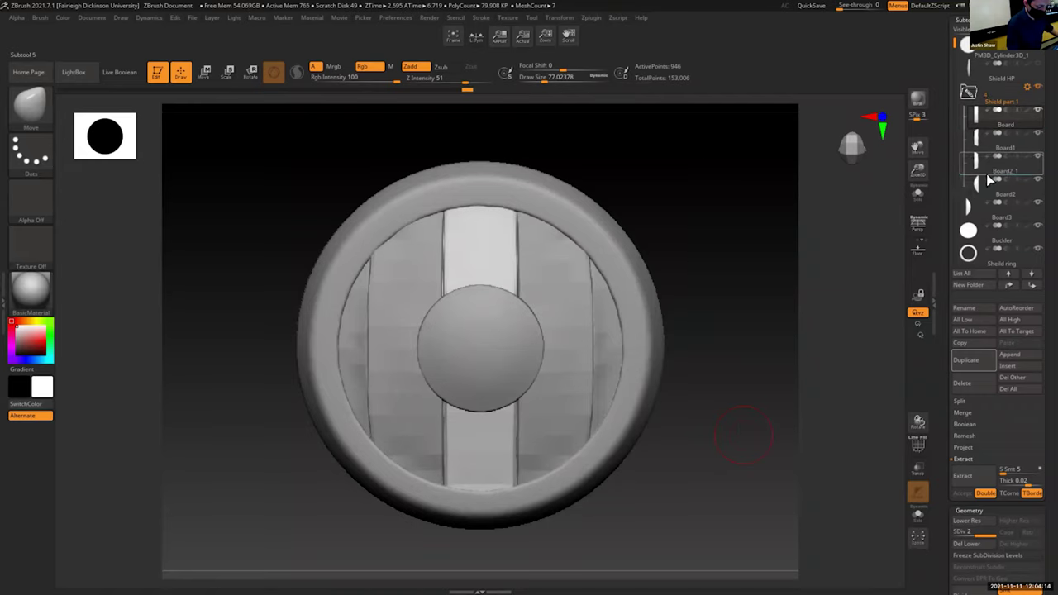
left_click_drag(984, 207, 984, 182)
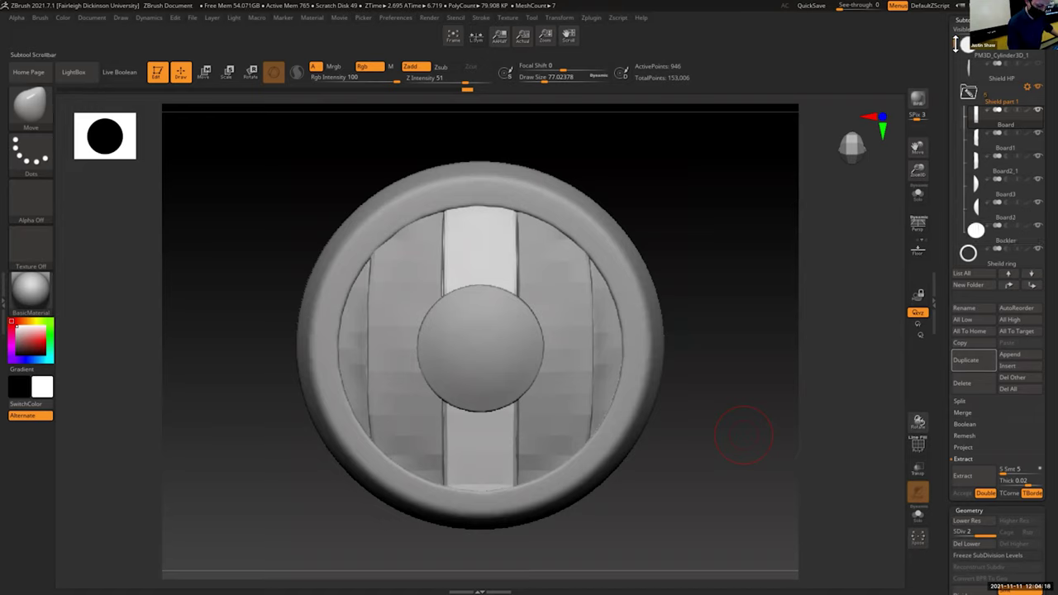
left_click_drag(956, 44, 957, 47)
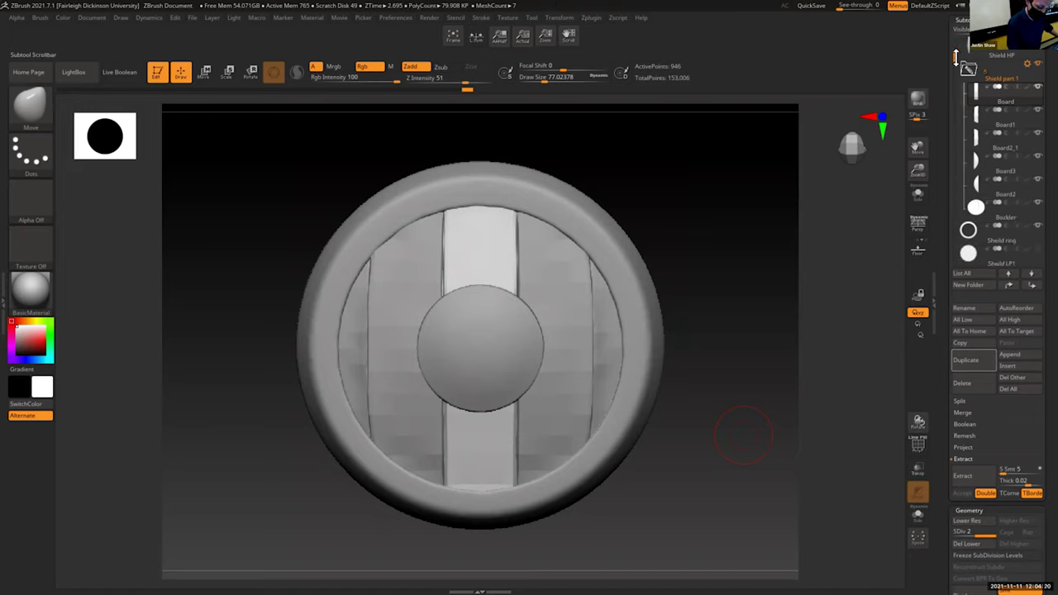
mouse_move(983, 249)
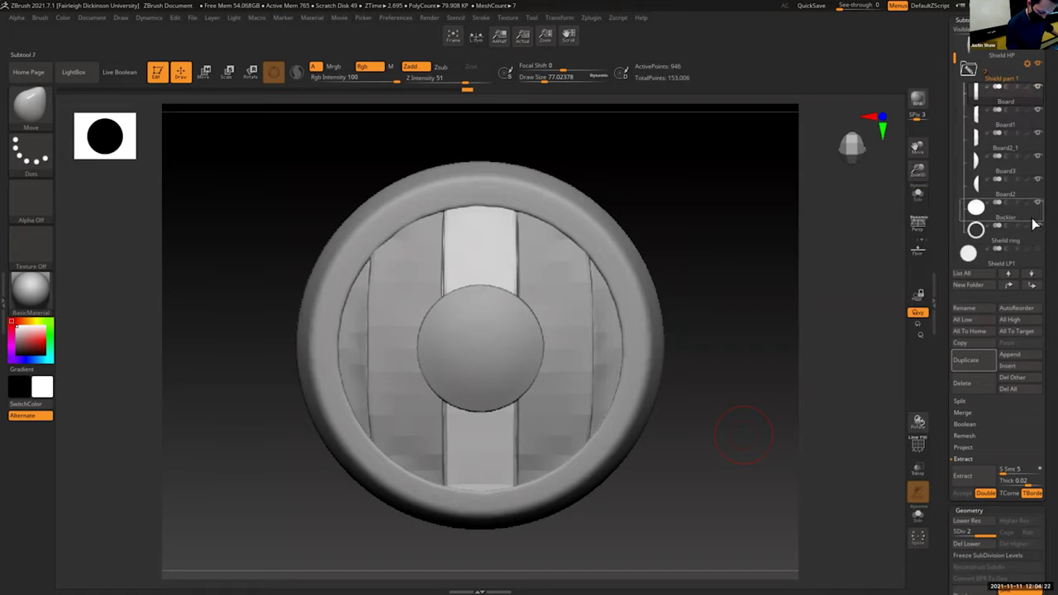
left_click(974, 80)
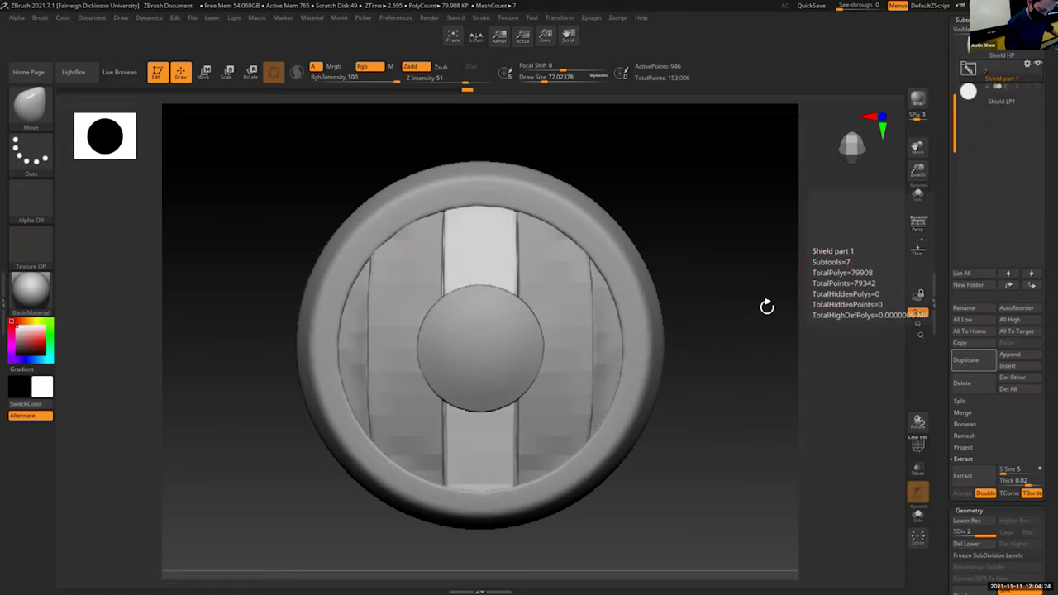
left_click_drag(919, 172, 925, 163)
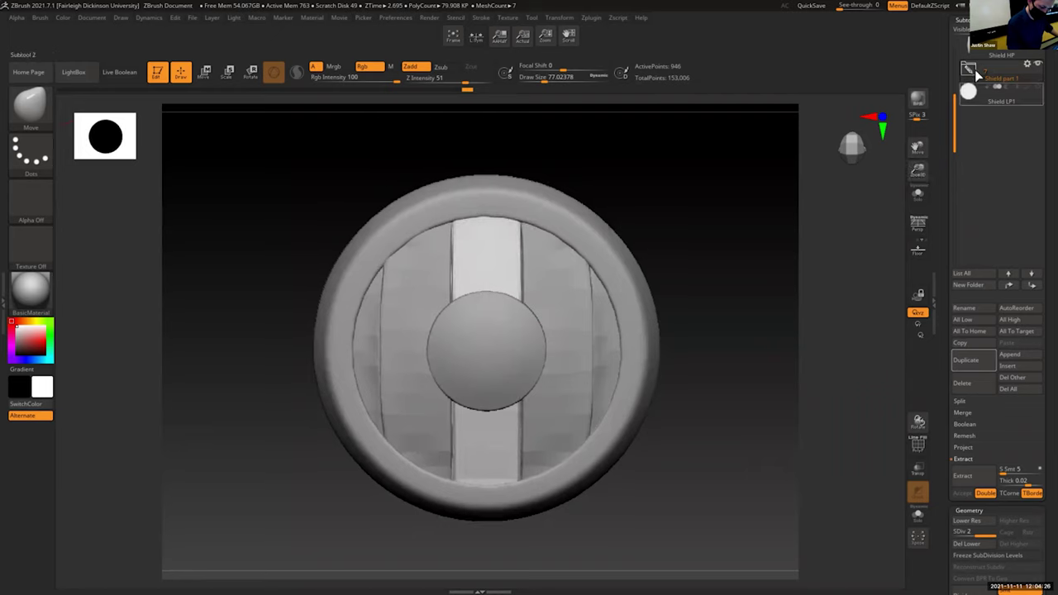
scroll(961, 66, "up", 1)
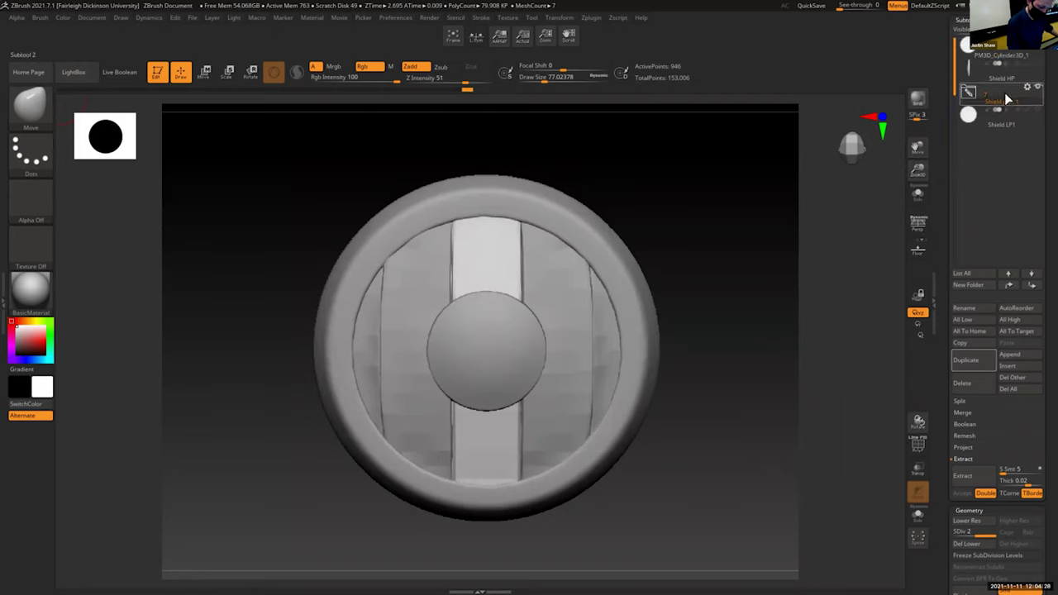
left_click(1007, 88)
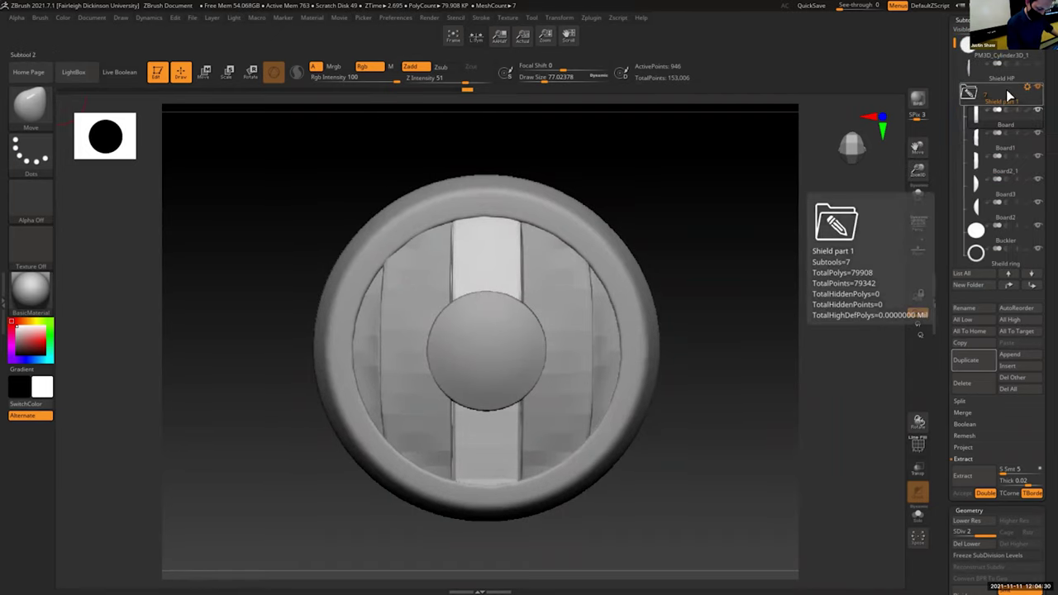
left_click(976, 95)
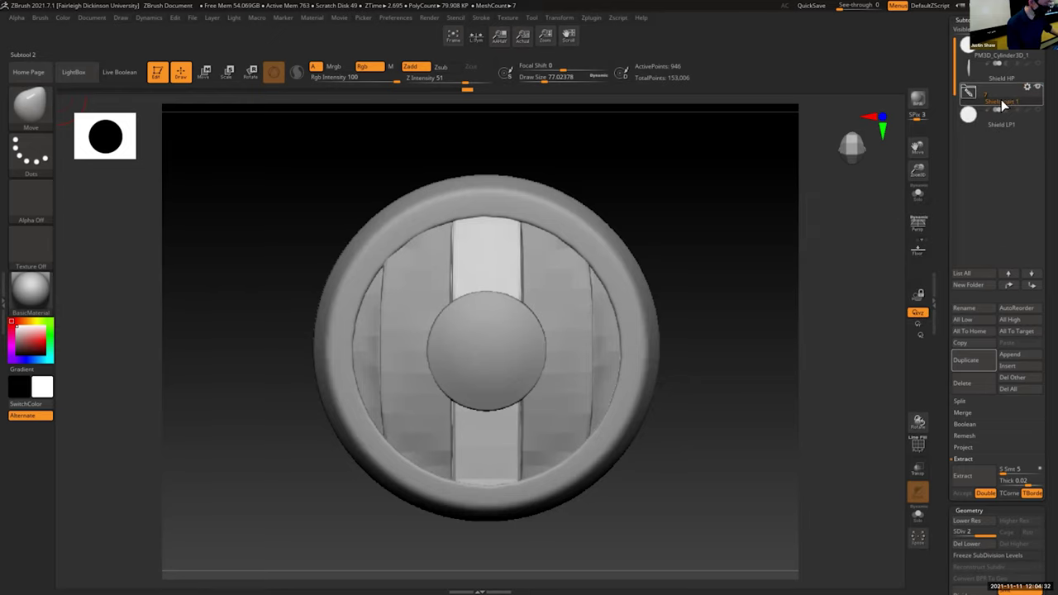
mouse_move(996, 116)
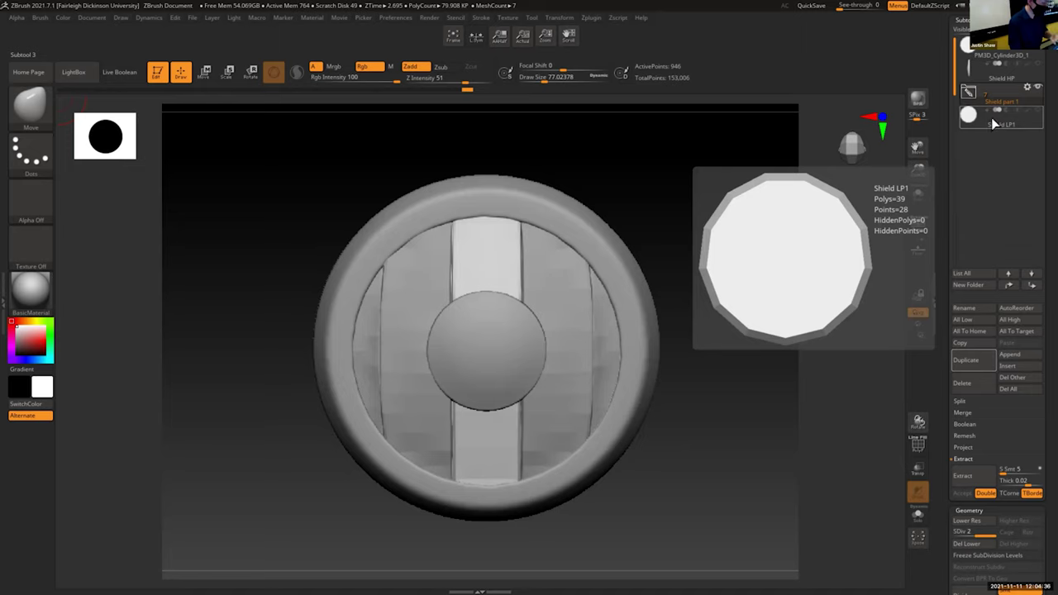
Step: Duplicate the Shield part 1 folder with all its subtools
left_click(1028, 90)
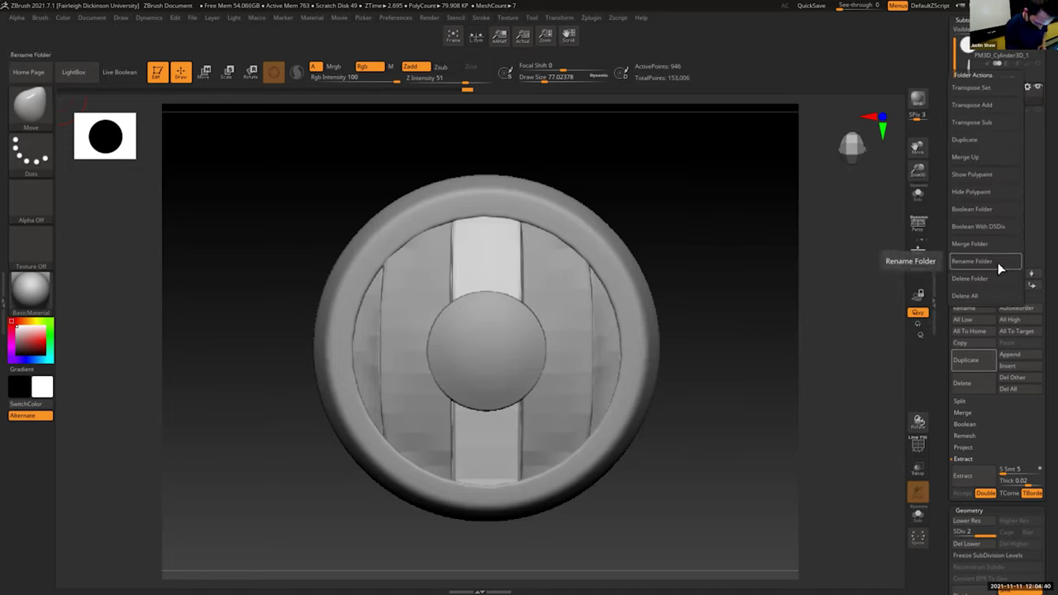
left_click(969, 140)
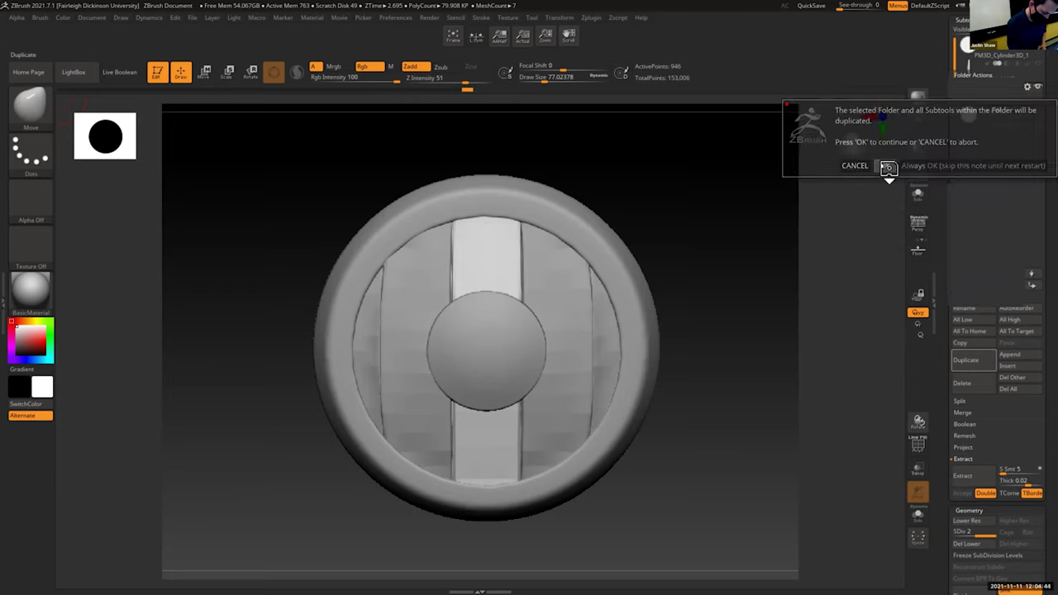
left_click(885, 165)
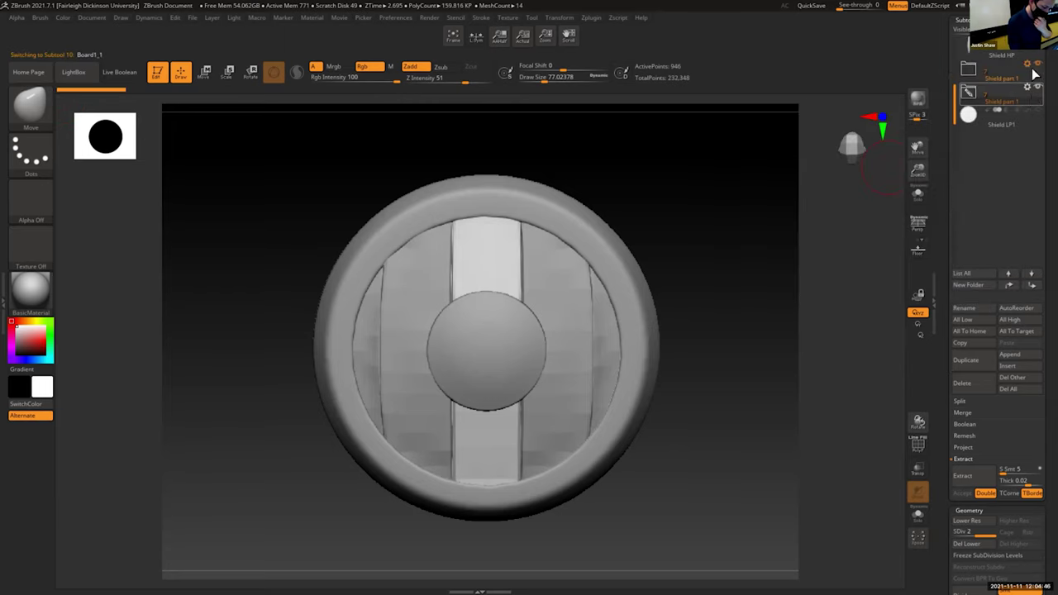
Step: Rename the duplicated folder as Shield part 2 and expand it with the original Shield part 1 folder hidden
mouse_move(1035, 74)
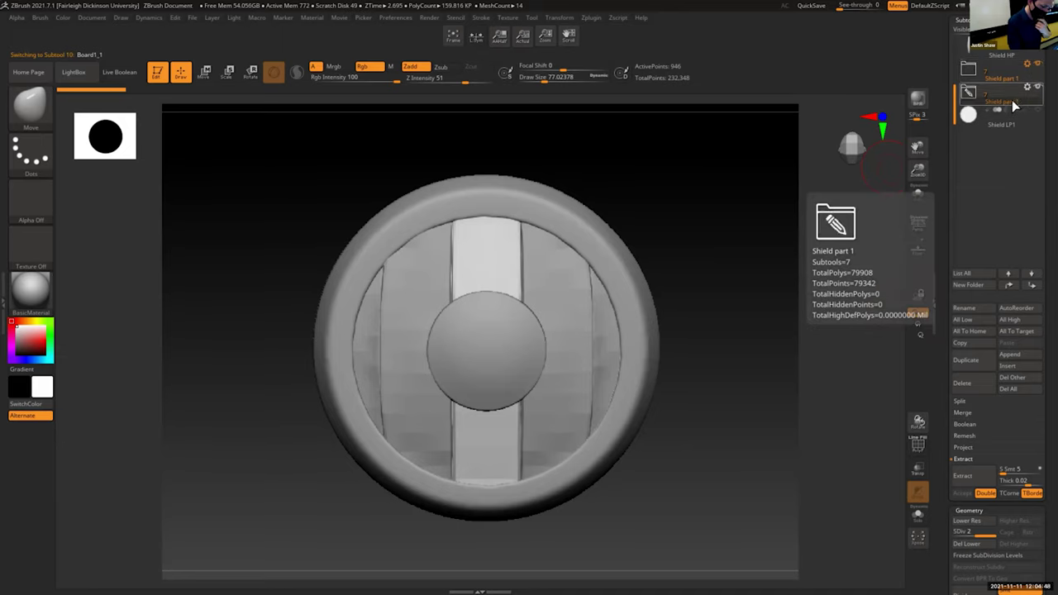
left_click(1028, 87)
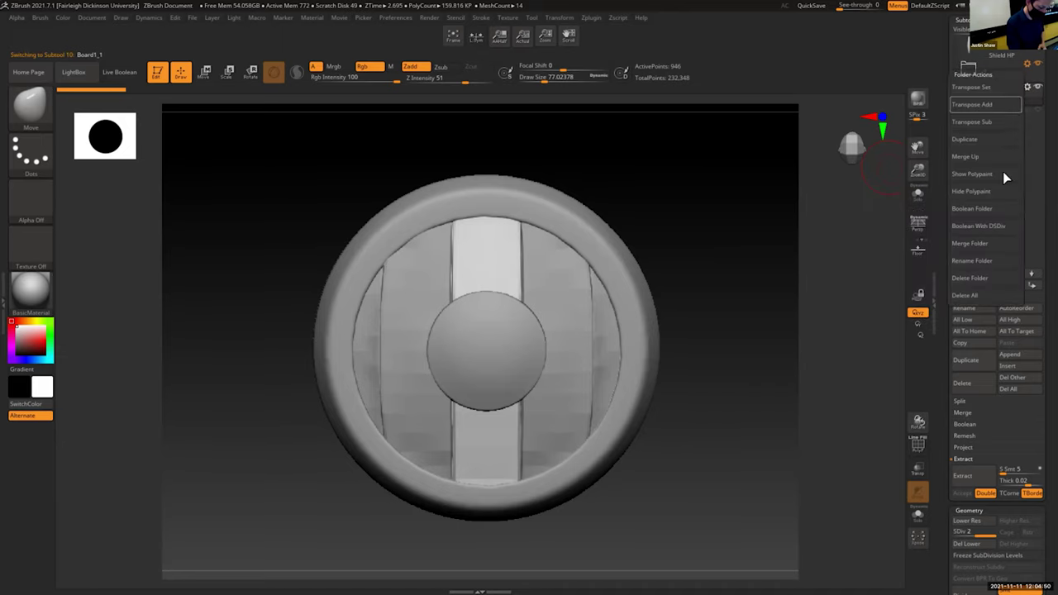
left_click(982, 261)
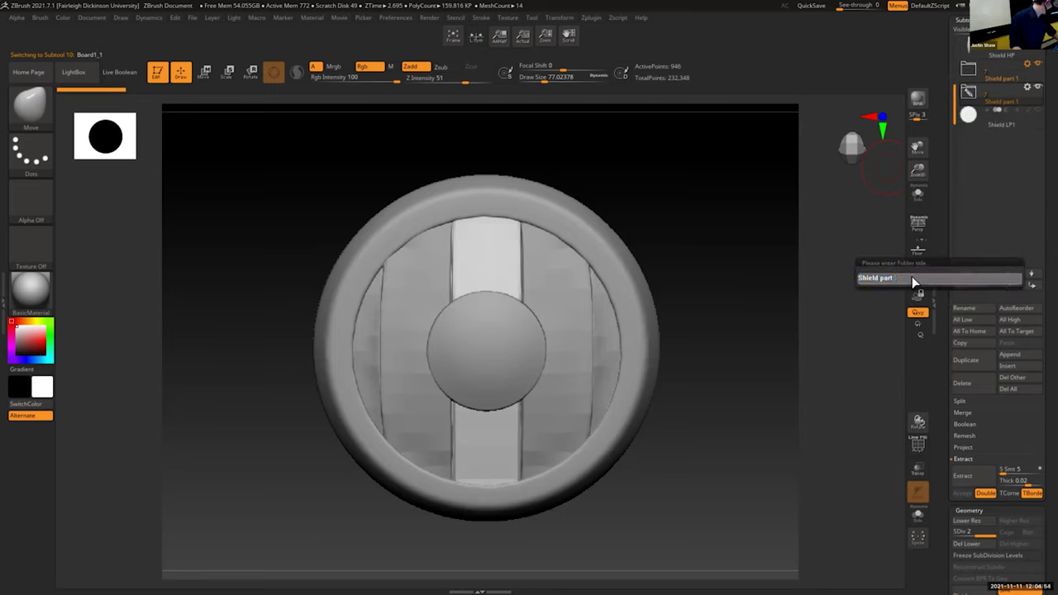
key("Return")
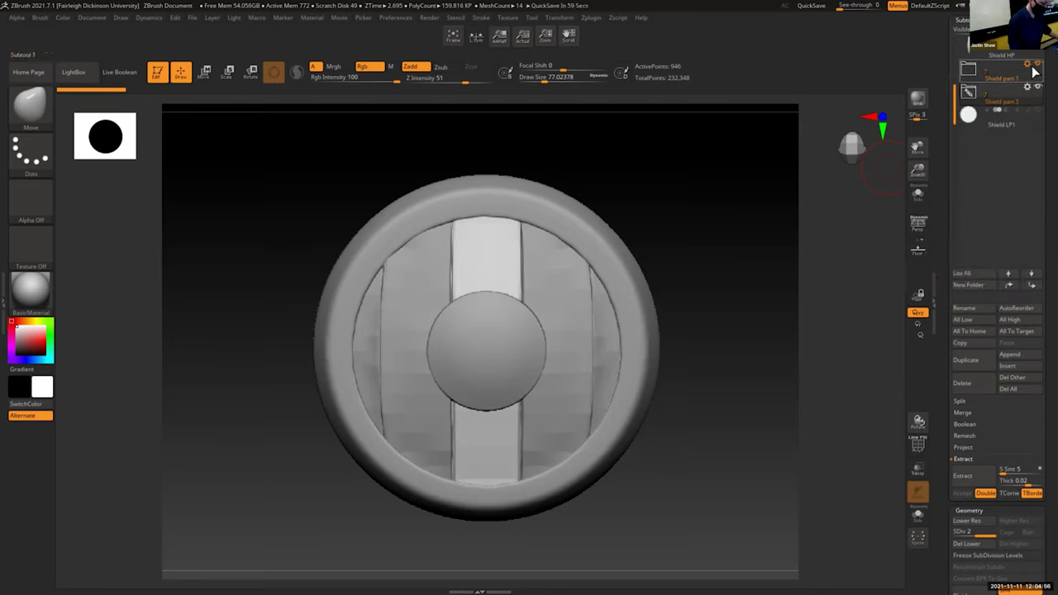
left_click(970, 93)
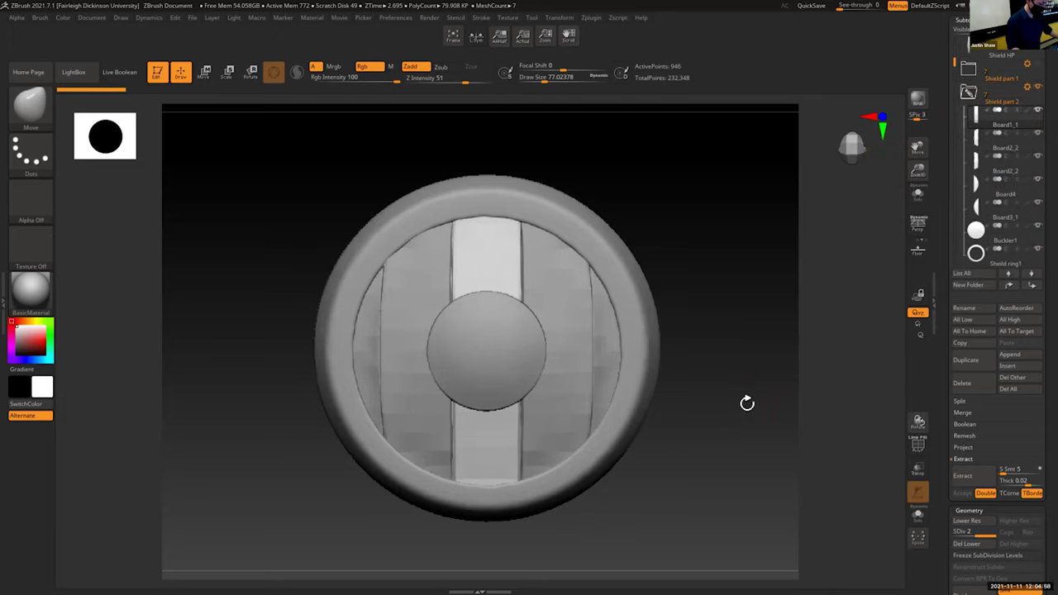
Step: Divide the center board to subdivision level 3 and make its edges uneven with the Move brush at a draw size of about 59
scroll(941, 381, "down", 5)
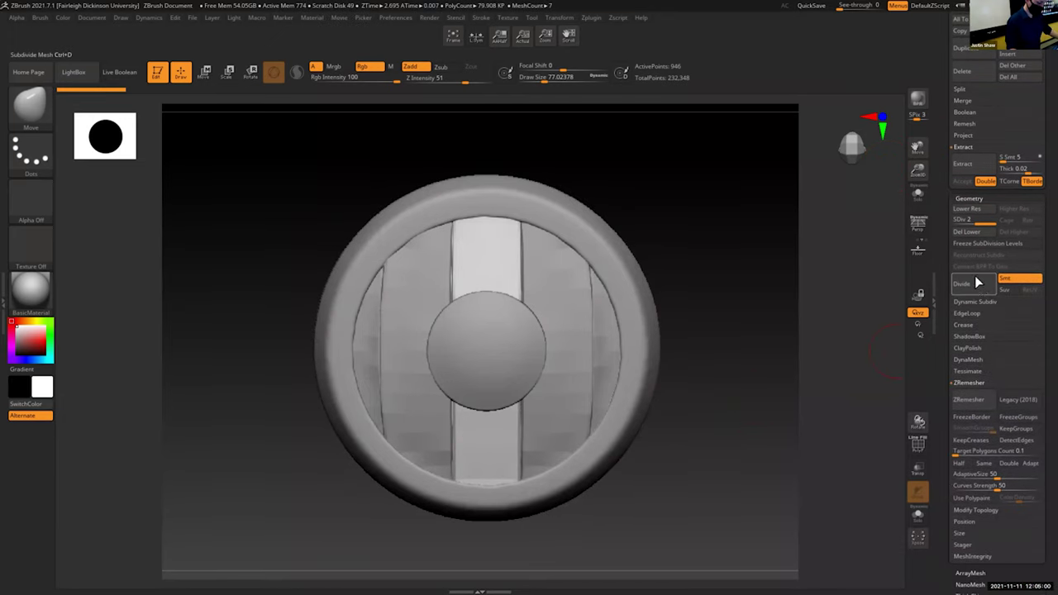
left_click(978, 289)
left_click_drag(915, 174, 919, 186)
left_click_drag(921, 149, 936, 164)
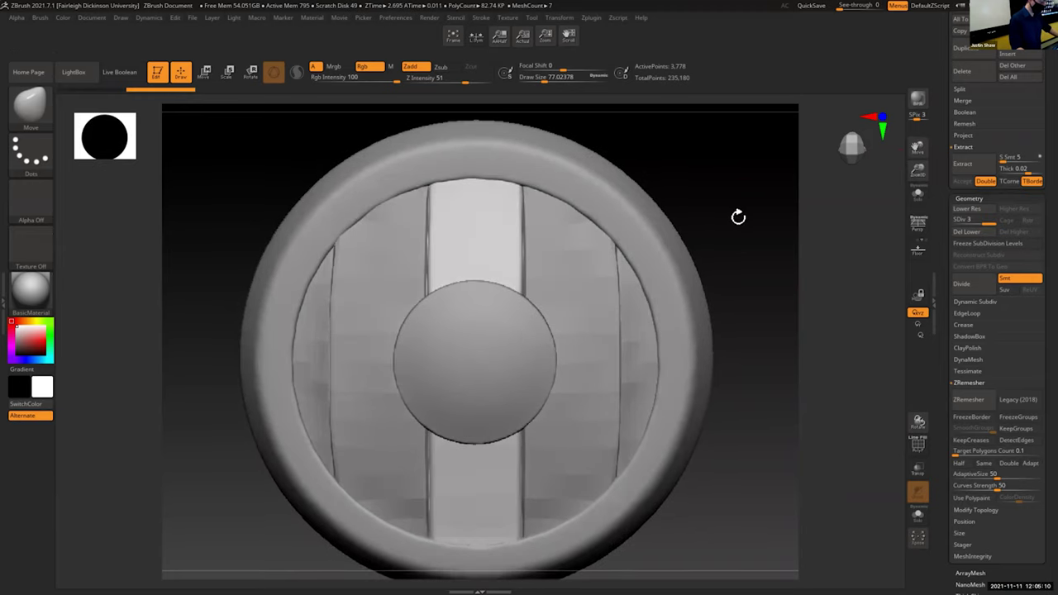
key("s")
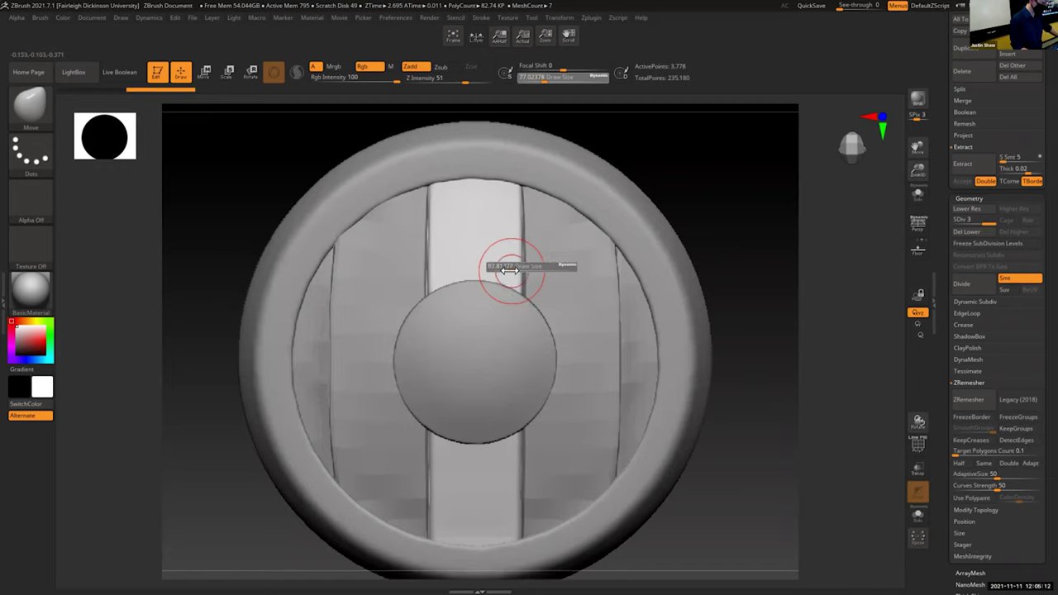
left_click_drag(513, 265, 510, 266)
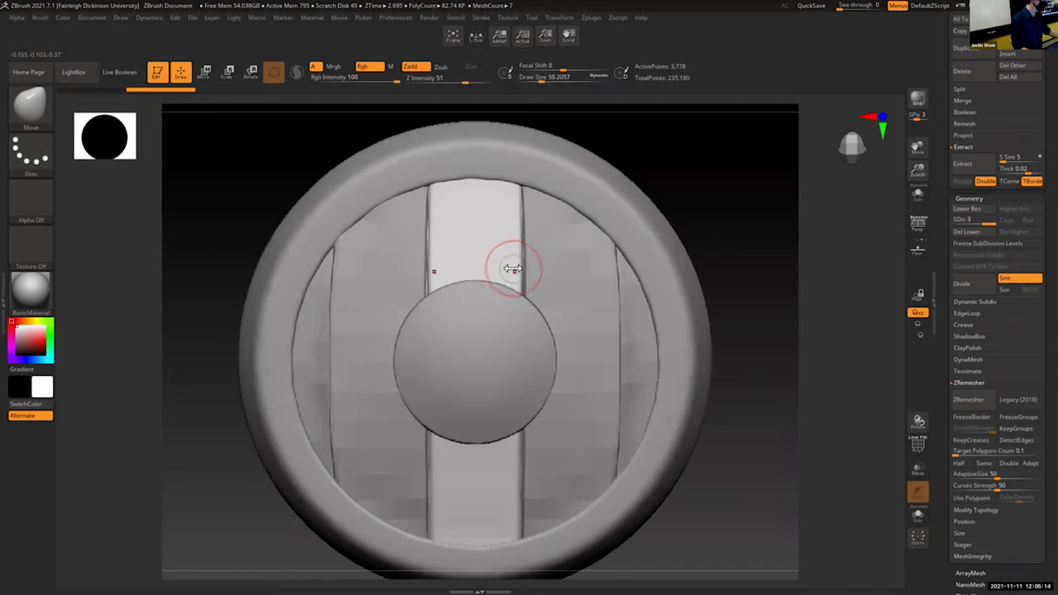
left_click_drag(513, 256, 515, 222)
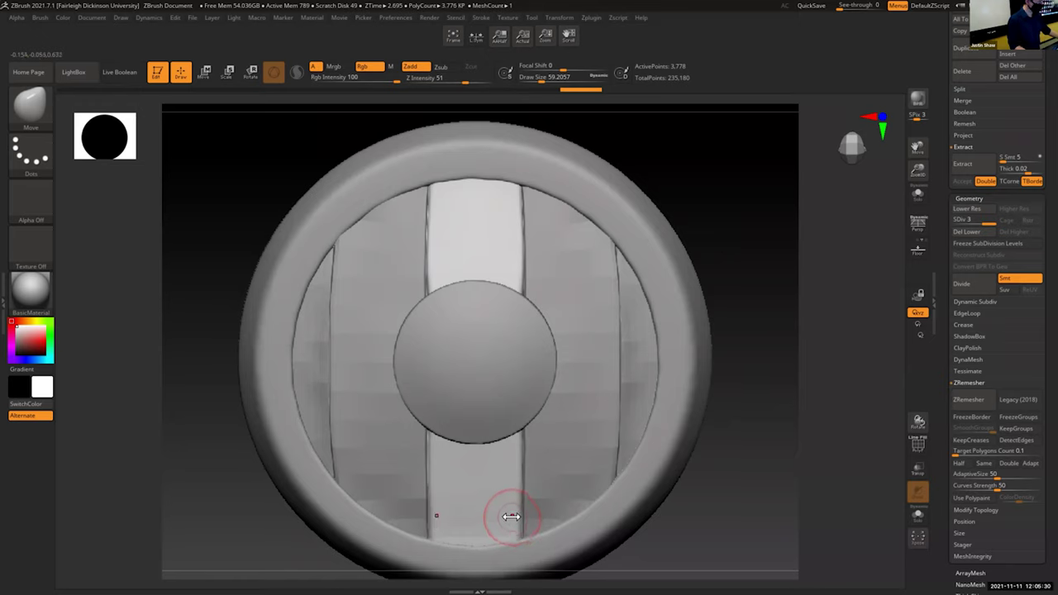
Step: Divide the inner and outer boards right of the center to subdivision level 3 and make their edges uneven with the Move brush
left_click(561, 478, "alt")
left_click(962, 286)
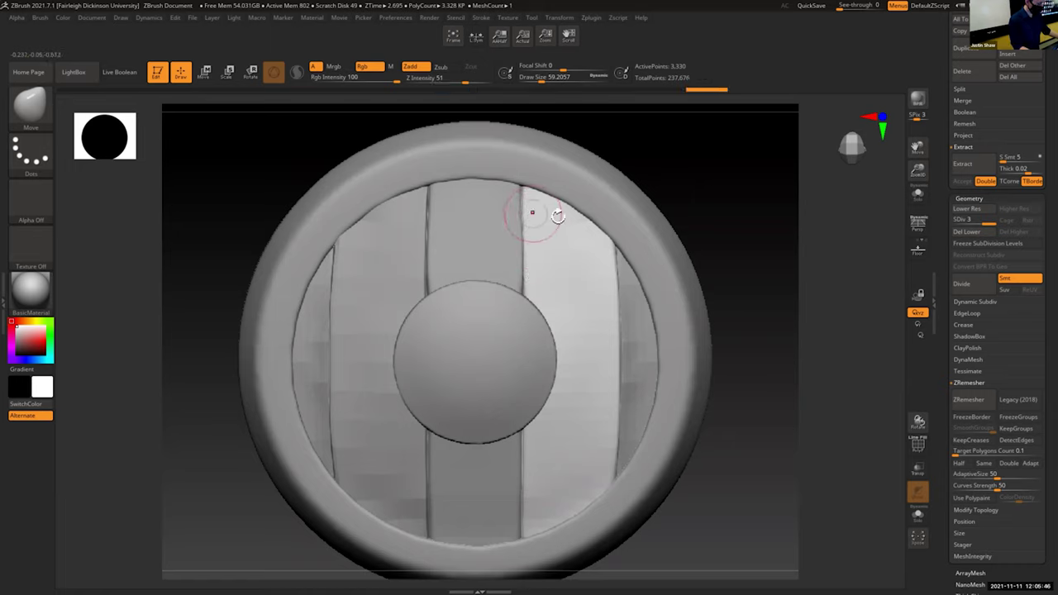
left_click(640, 404, "alt")
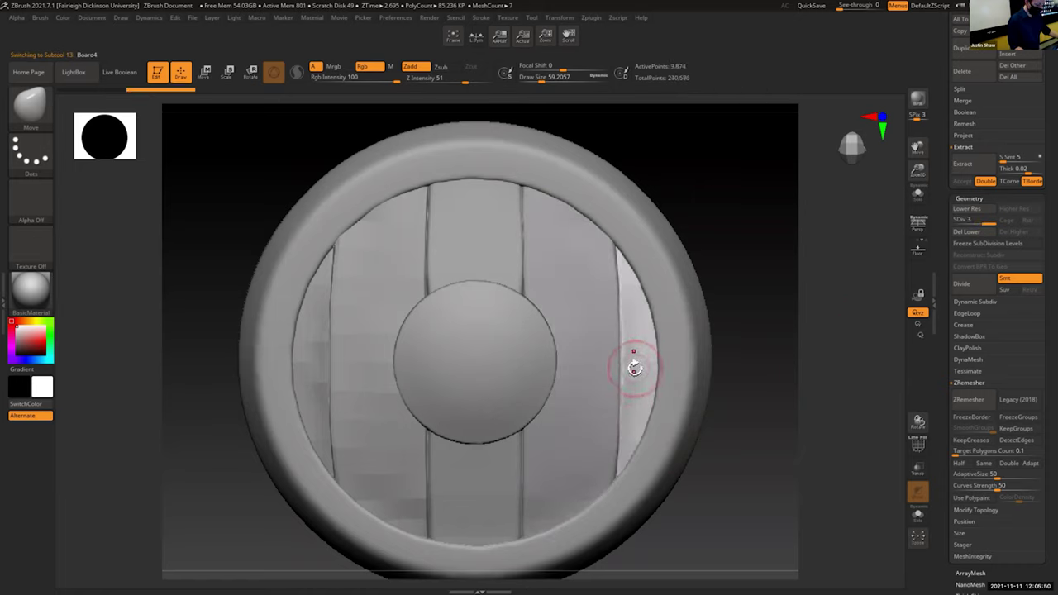
mouse_move(633, 338)
left_mouse_down()
mouse_move(631, 330)
mouse_move(633, 377)
left_mouse_up()
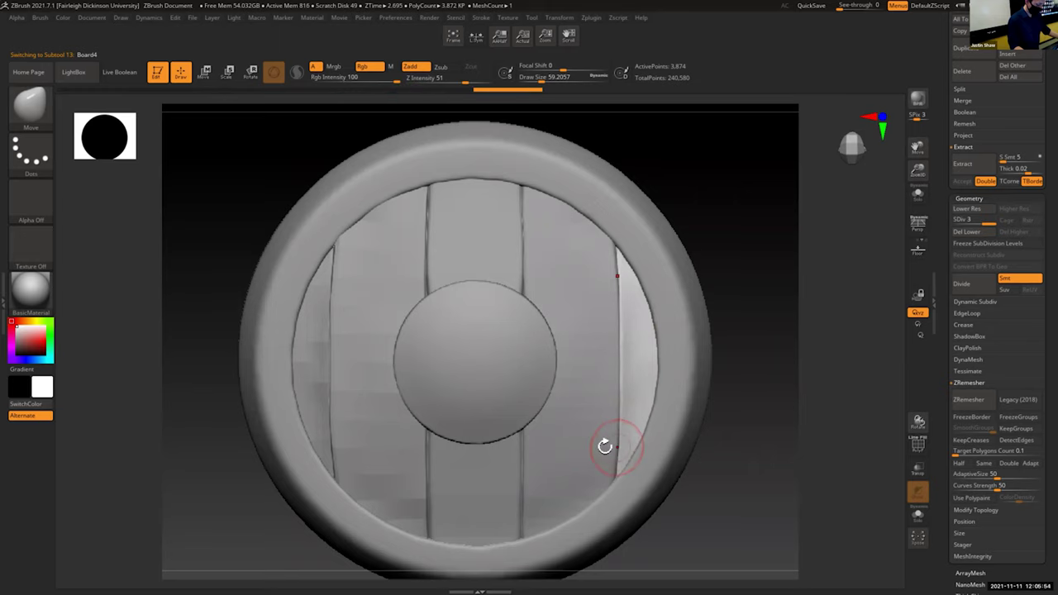
Step: Touch up the adjoining edges of the inner and outer right-hand boards with the Move brush
left_click(615, 443, "alt")
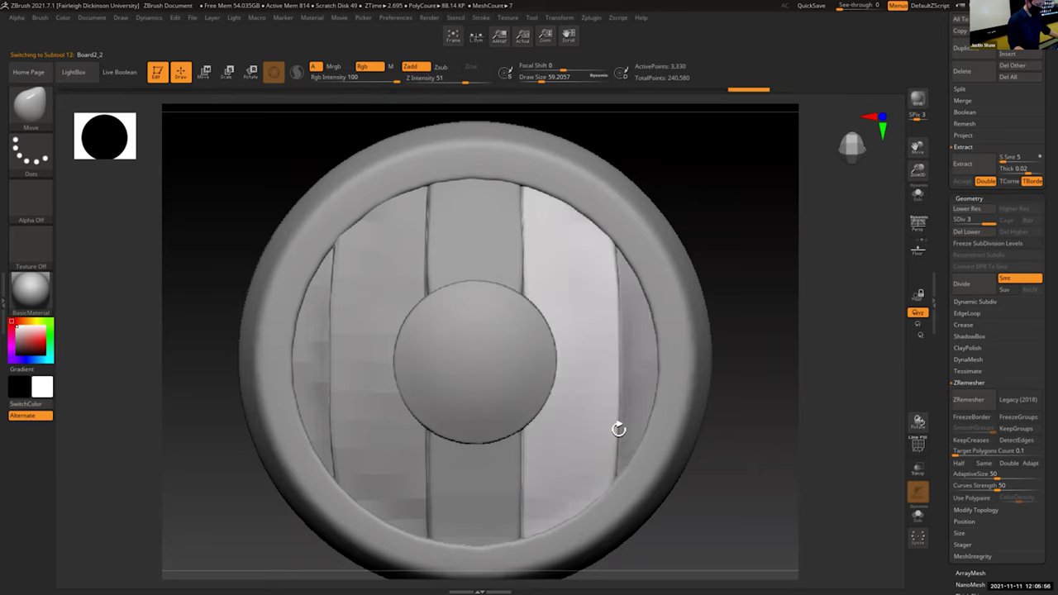
left_click_drag(720, 482, 704, 319)
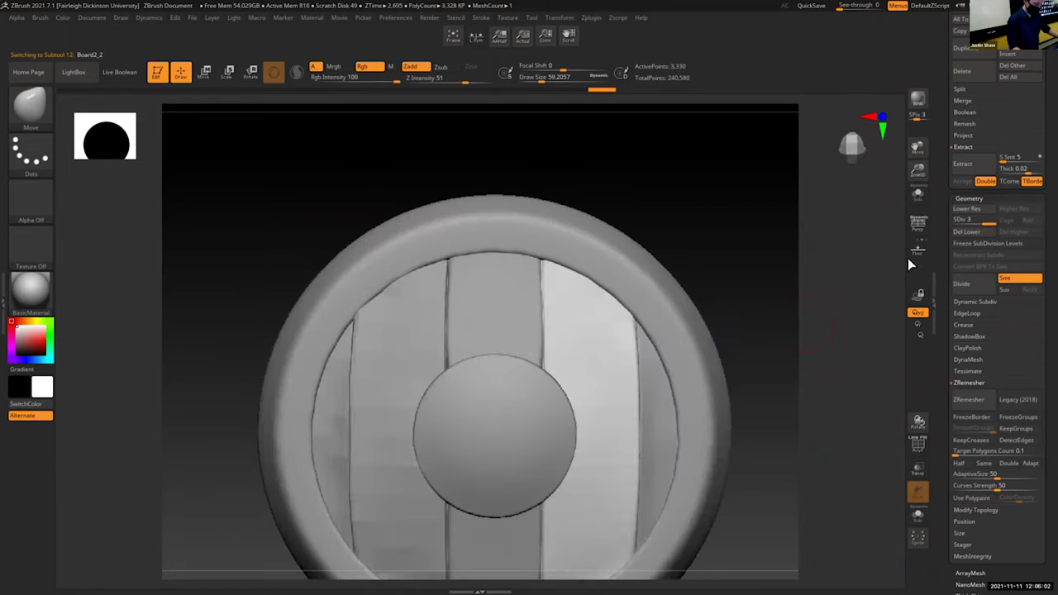
left_click_drag(917, 168, 918, 157)
mouse_move(918, 147)
left_mouse_down()
mouse_move(909, 123)
mouse_move(904, 133)
left_mouse_up()
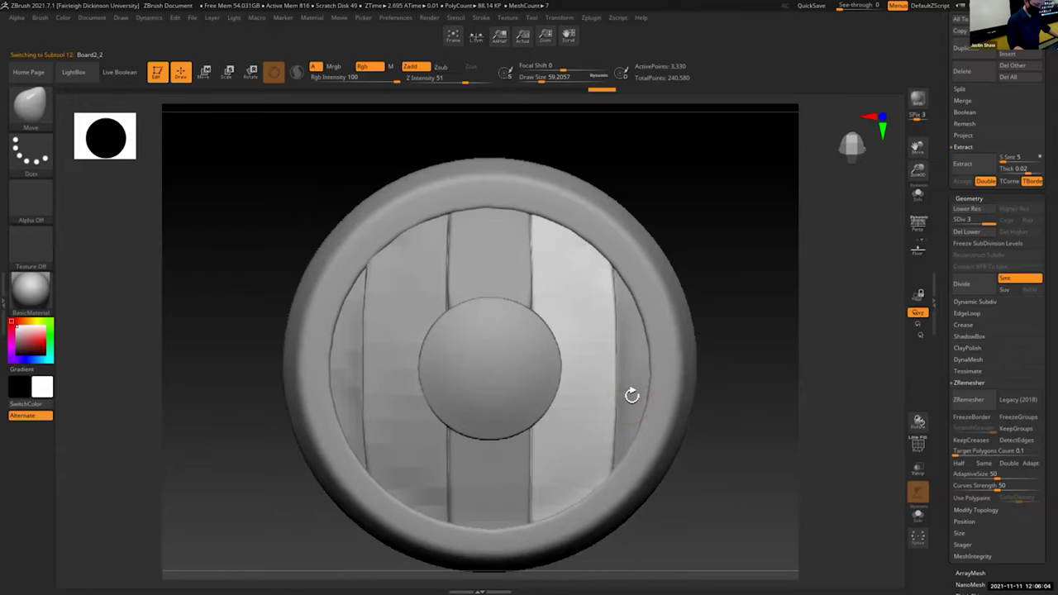
left_click(633, 395, "alt")
left_click(630, 467)
Step: Divide the inner board left of the center to subdivision level 4 and make its edges uneven with the Move brush
left_click(426, 467, "alt")
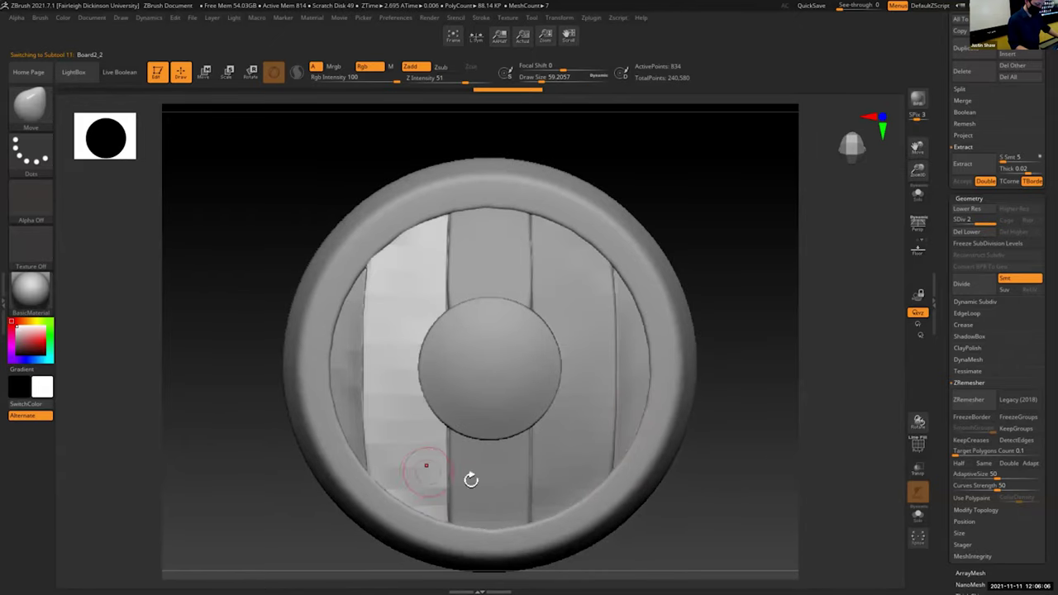
left_click(966, 283)
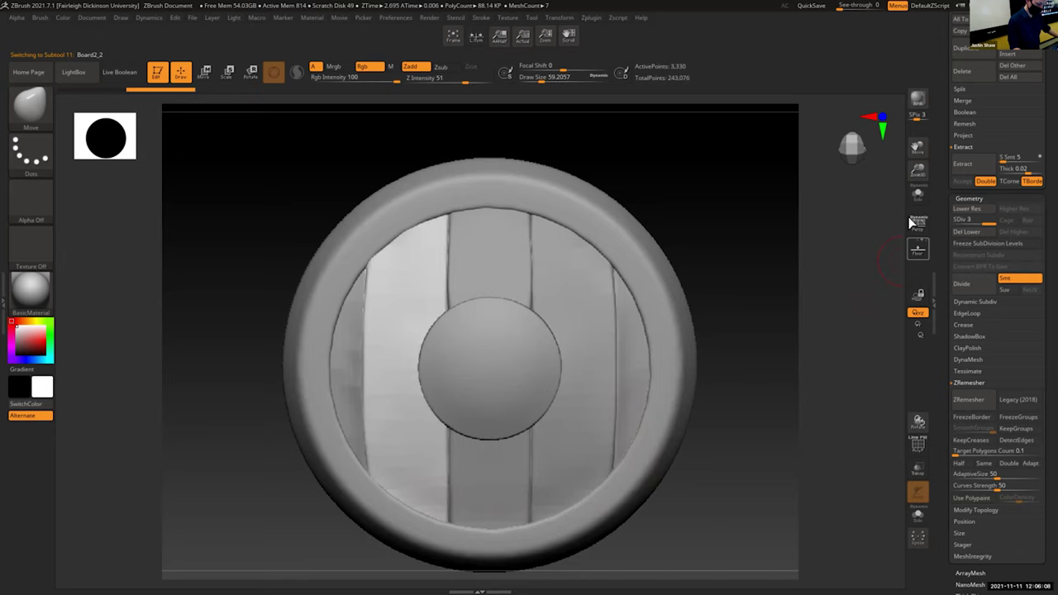
left_click_drag(918, 183, 933, 147)
left_click(437, 278)
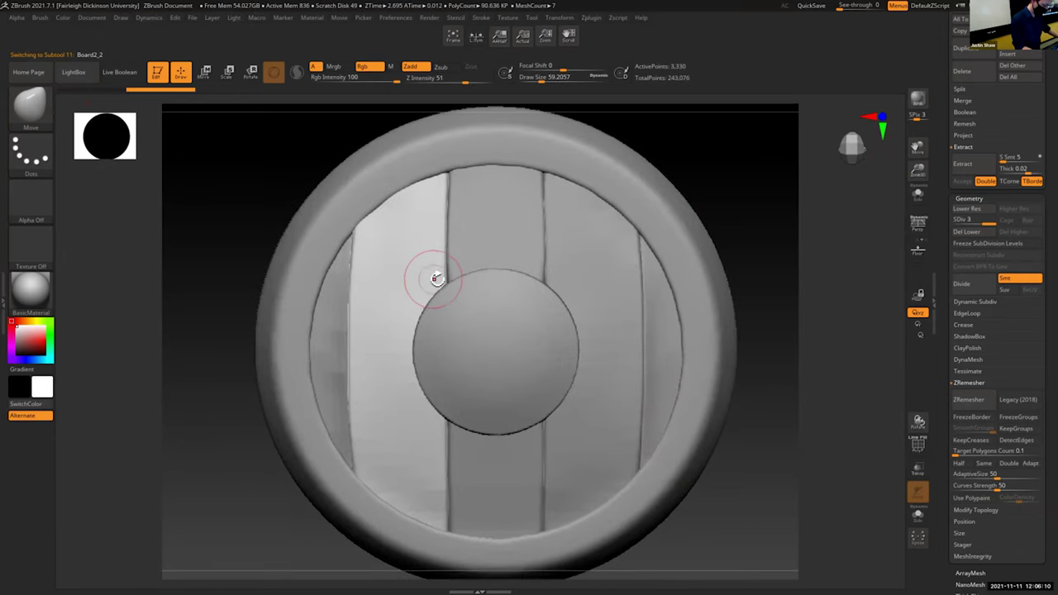
left_click_drag(438, 252, 436, 199)
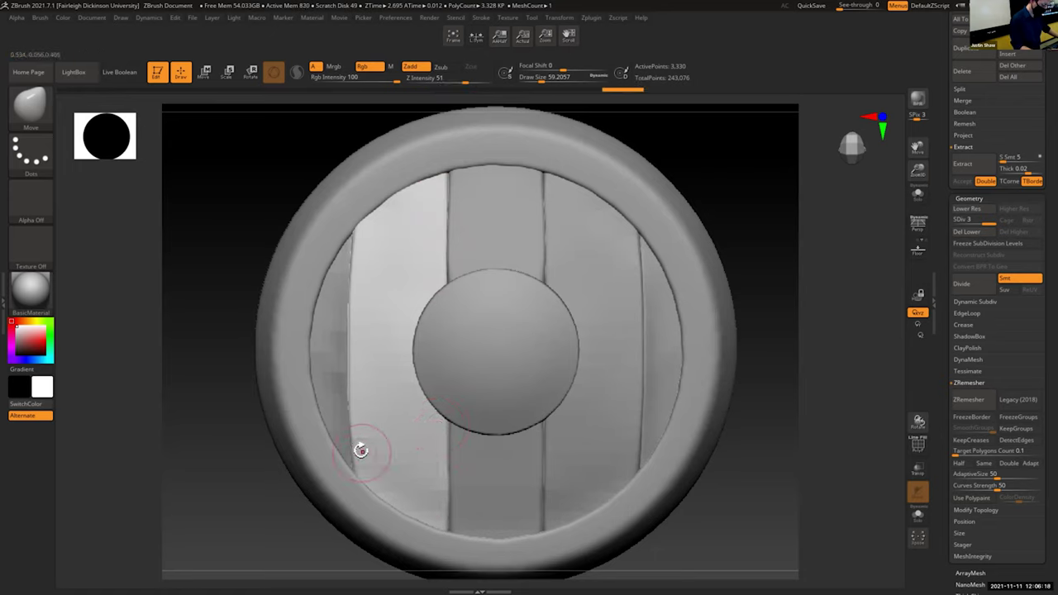
left_click_drag(363, 338, 359, 296)
left_click_drag(364, 238, 366, 235)
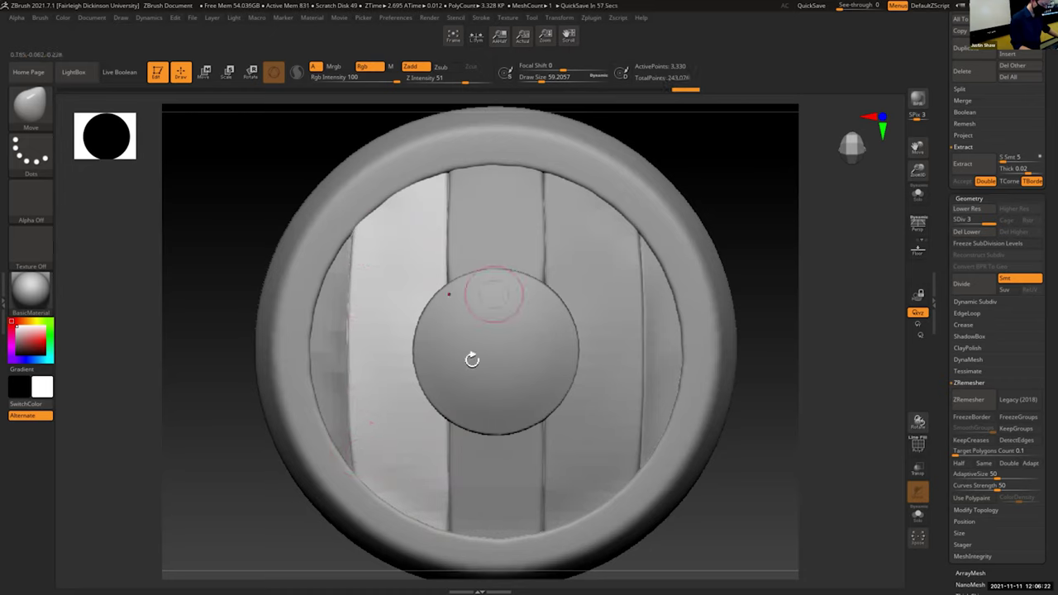
key("shift")
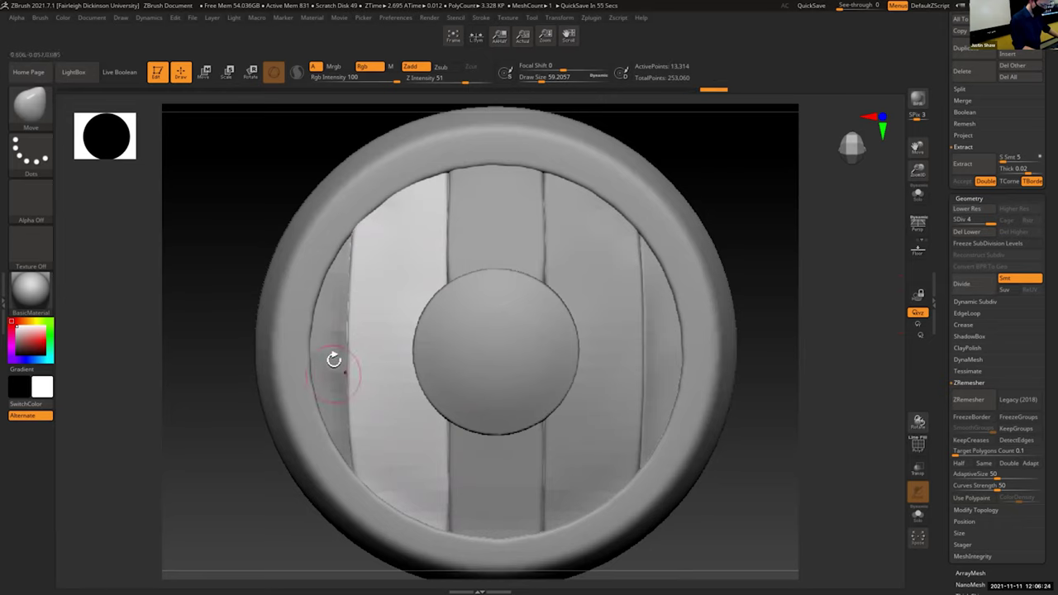
Step: Divide the outermost left board to subdivision level 4 and switch to the ClayBuildup brush
left_click(358, 427, "alt")
left_click(972, 281)
key("shift")
left_click_drag(746, 189, 744, 198)
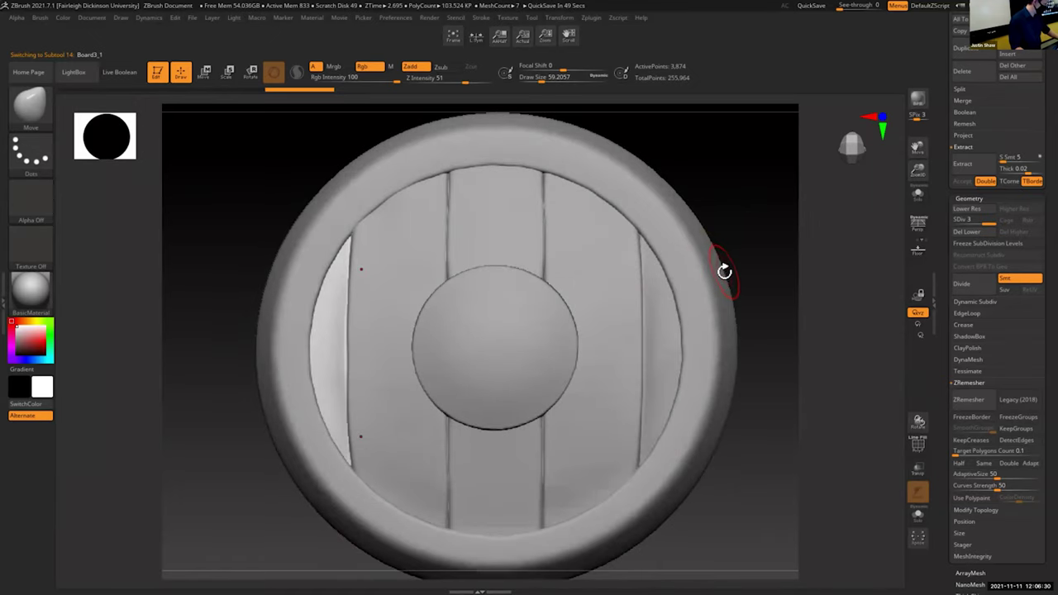
key("b")
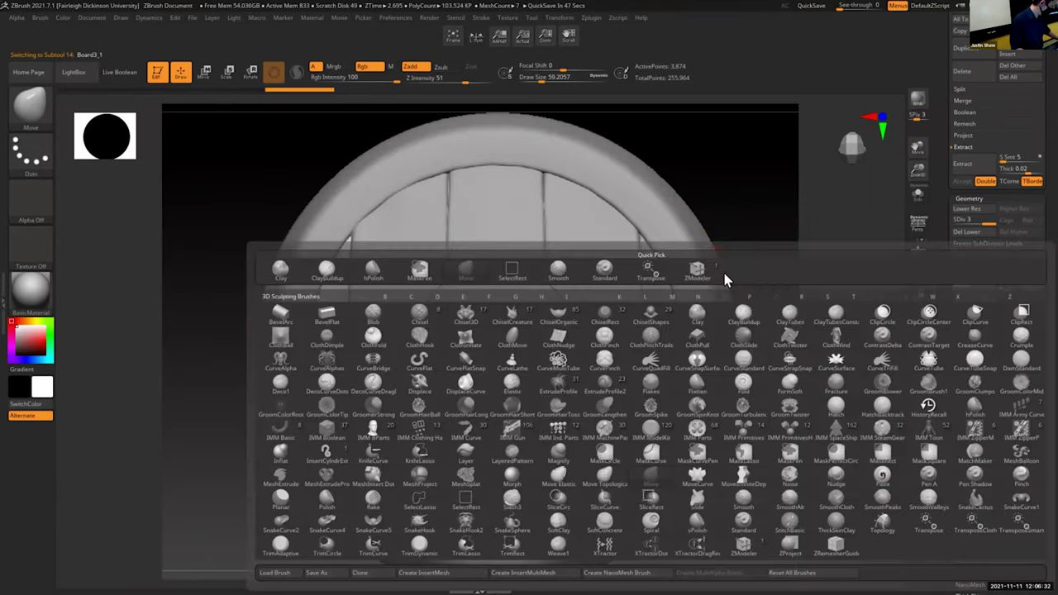
key("c")
key("b")
left_click(965, 284)
Step: Divide the inner board right of the center to subdivision level 4 and add a new sculpting layer to it
left_click(505, 465, "alt")
left_click(606, 428, "alt")
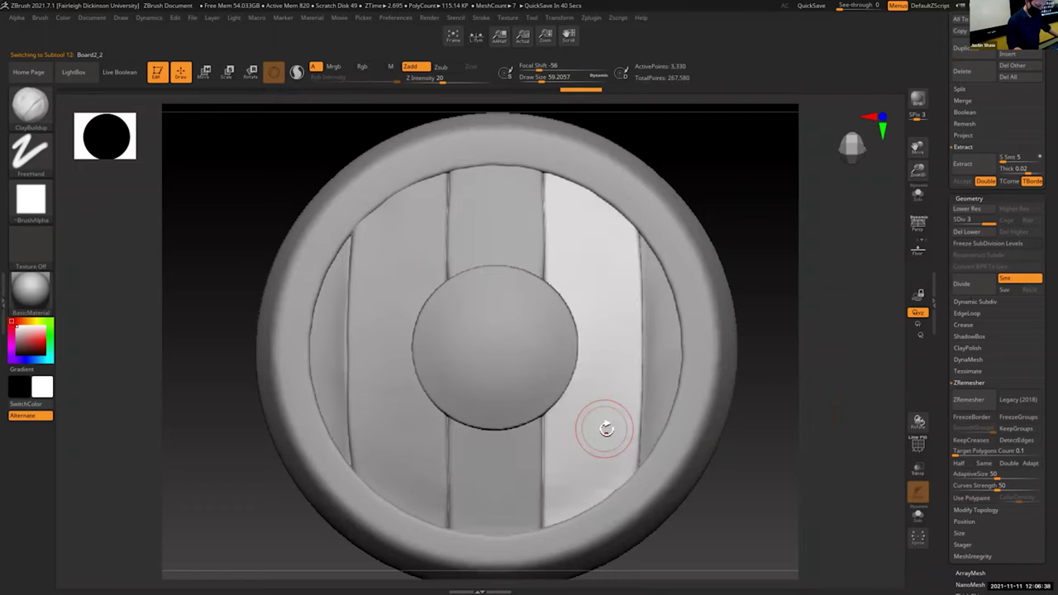
scroll(978, 266, "down", 10)
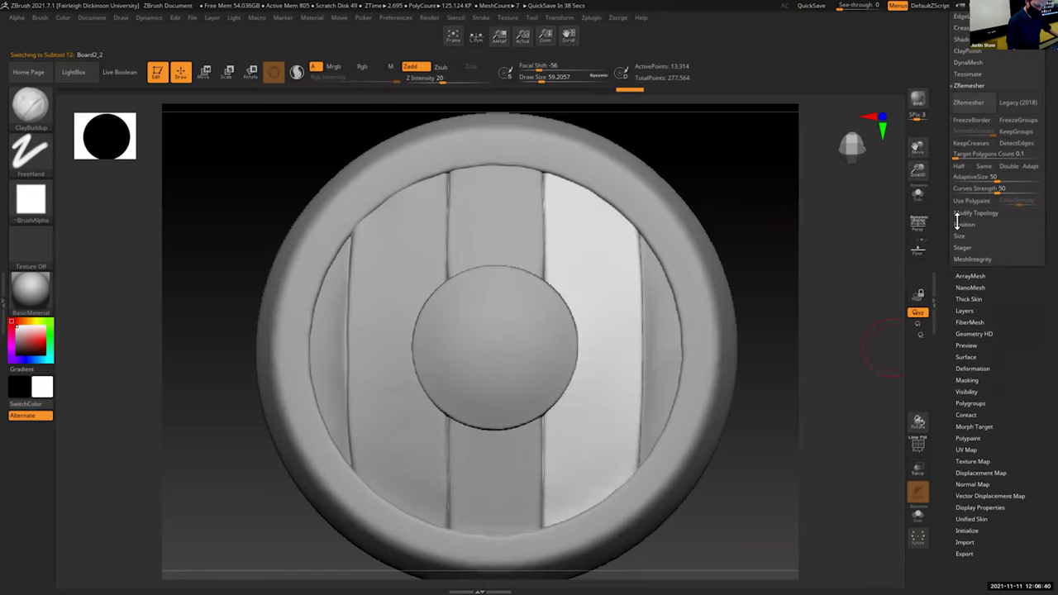
key("shift")
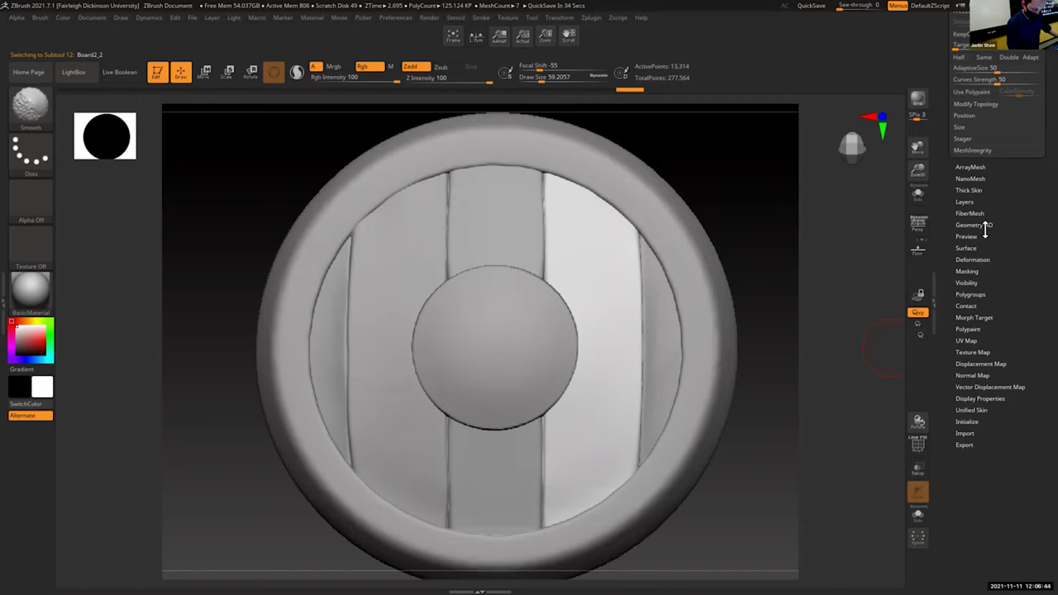
left_click(967, 202, "shift")
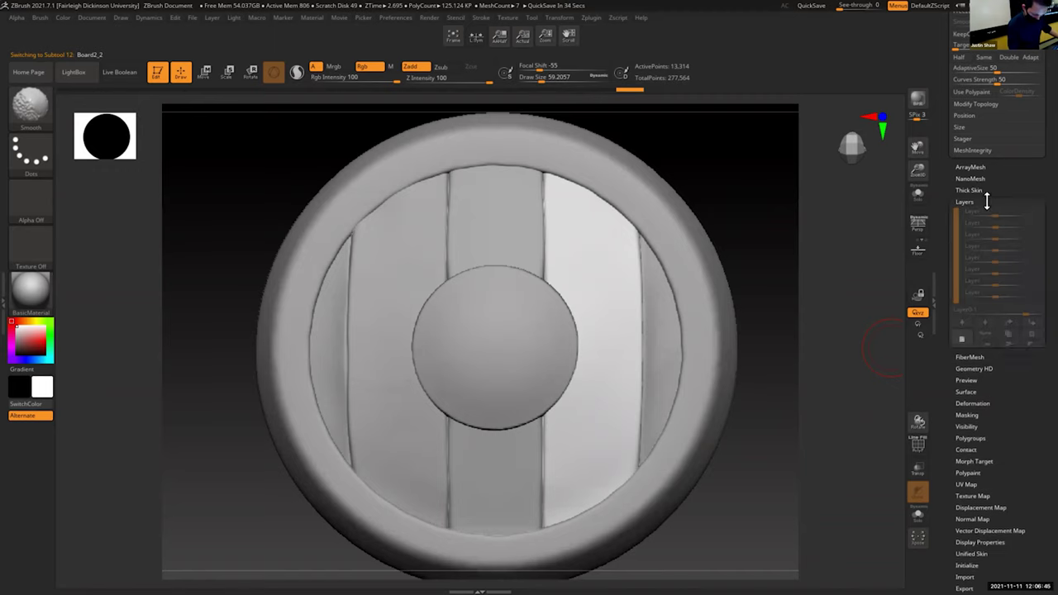
left_click(963, 339)
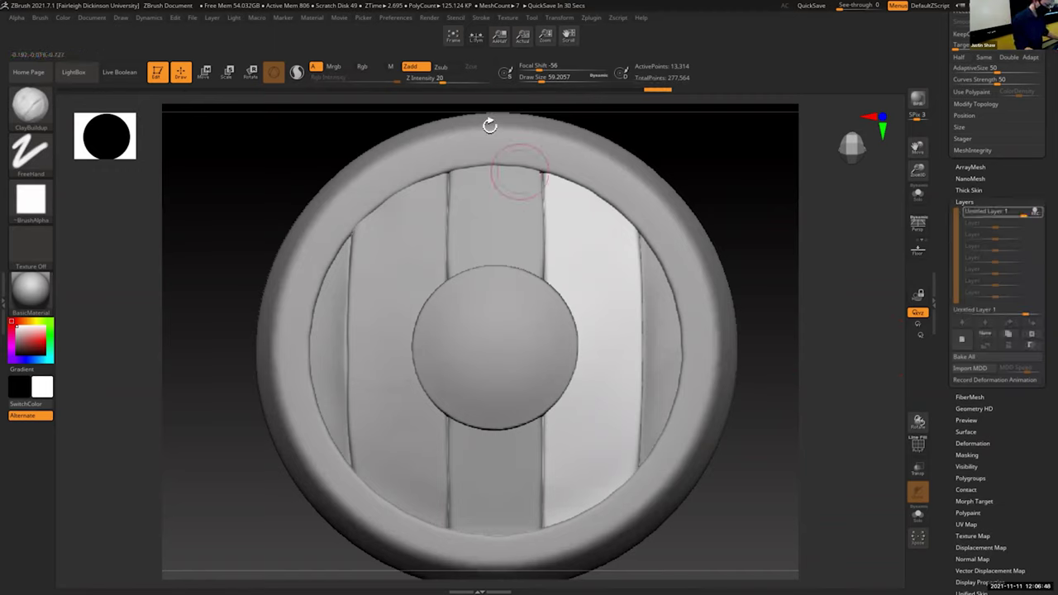
Step: Build up vertical wood grain along the inner right-hand board with ClayBuildup at intensity 15 and a draw size of about 41
left_click_drag(442, 80, 438, 80)
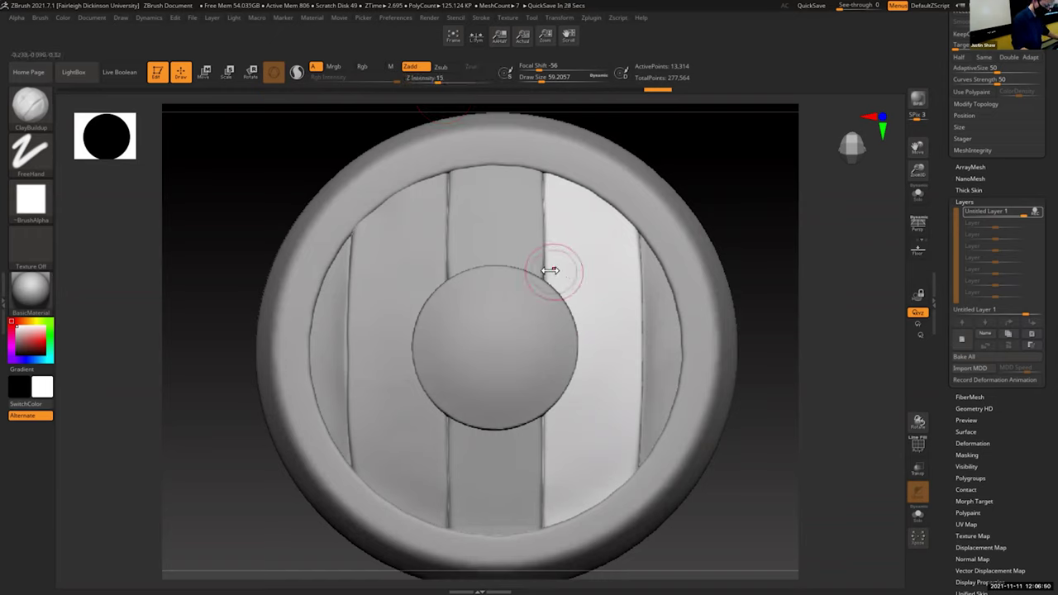
key("s")
left_click_drag(549, 273, 539, 276)
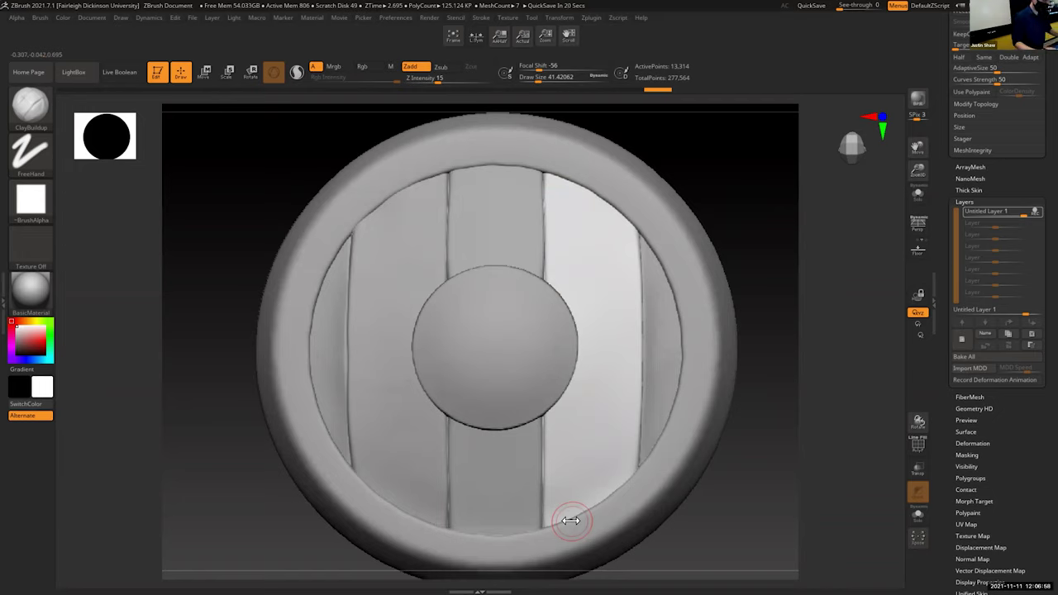
mouse_move(559, 197)
left_mouse_down()
mouse_move(571, 388)
mouse_move(594, 407)
left_mouse_up()
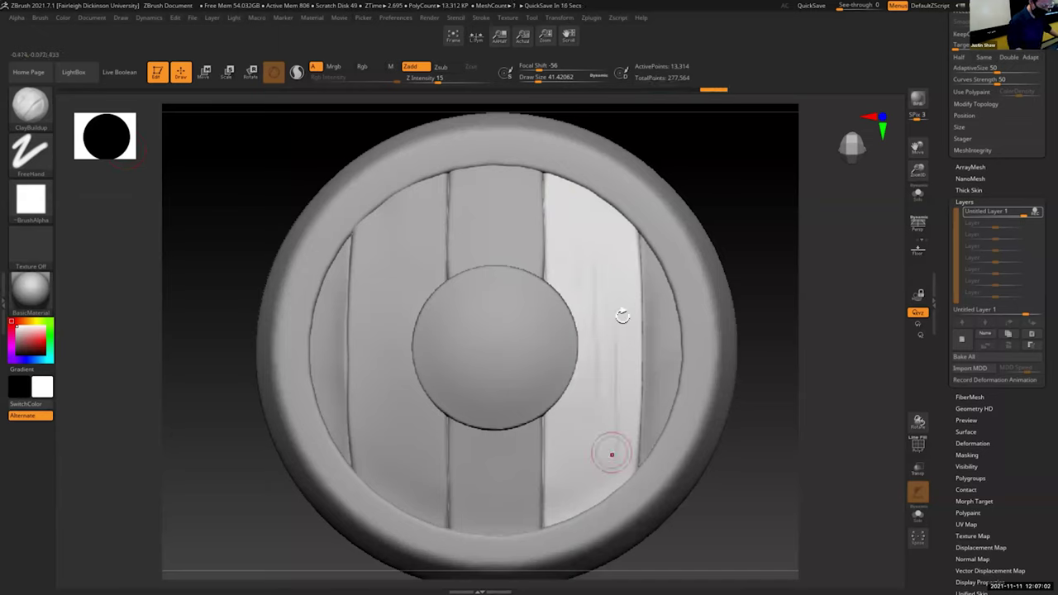
left_click_drag(576, 362, 571, 510)
left_click_drag(590, 317, 600, 427)
left_click_drag(598, 206, 620, 240)
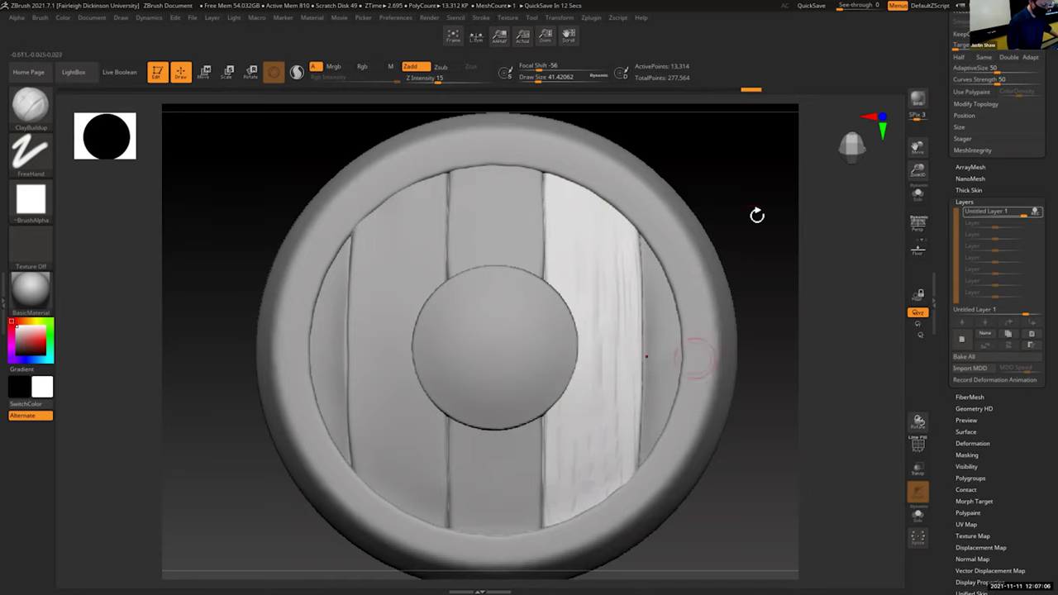
left_click_drag(756, 212, 626, 265)
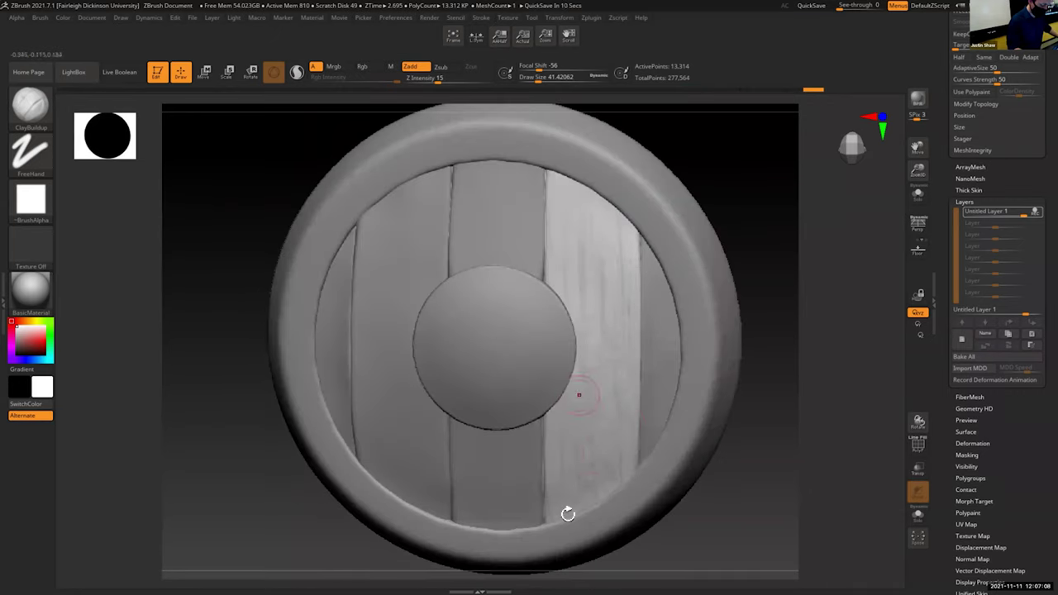
left_click_drag(745, 160, 739, 264)
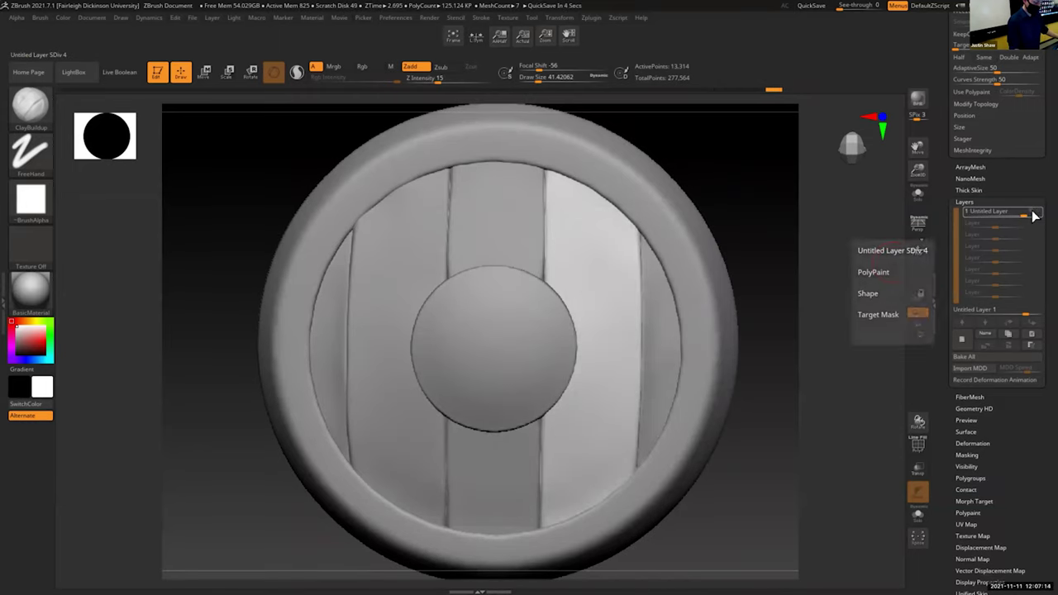
Step: Add a second layer to the board, abort the auto-save, and try a vertical groove with the DamStandard brush
left_click(965, 341)
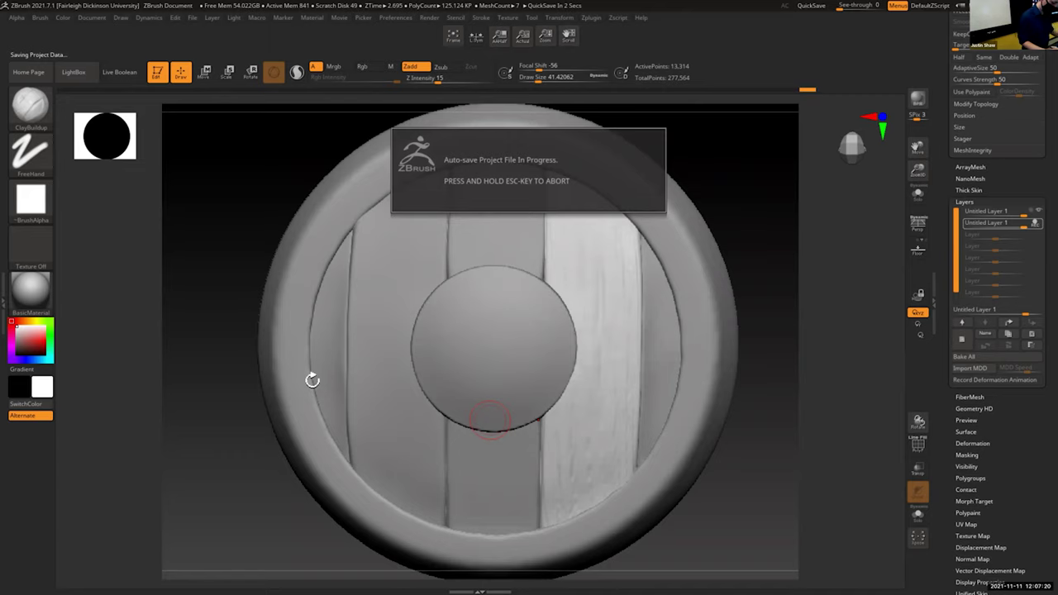
key("Escape")
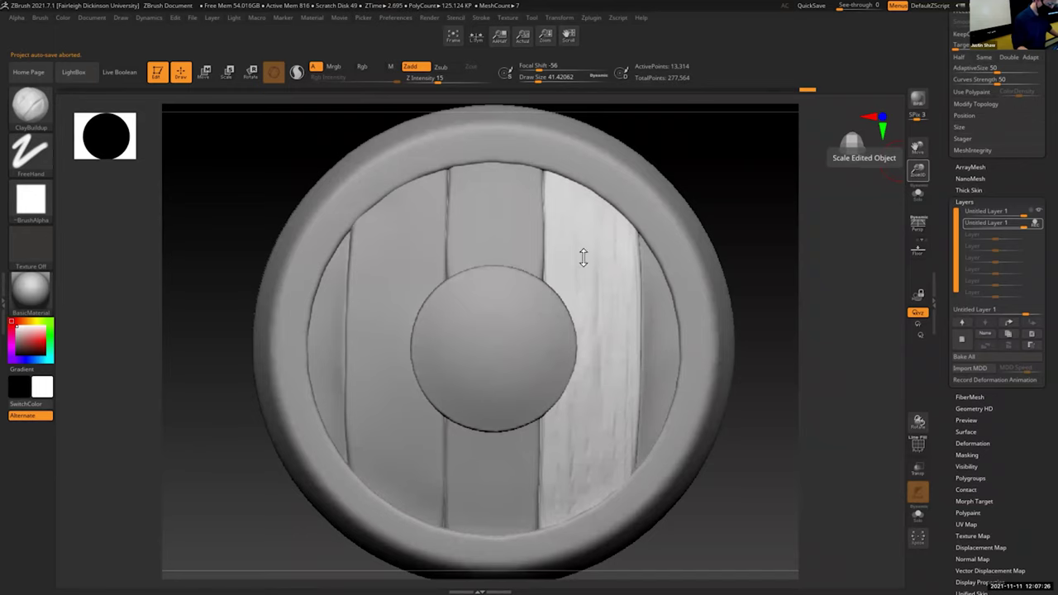
left_click_drag(742, 186, 748, 181)
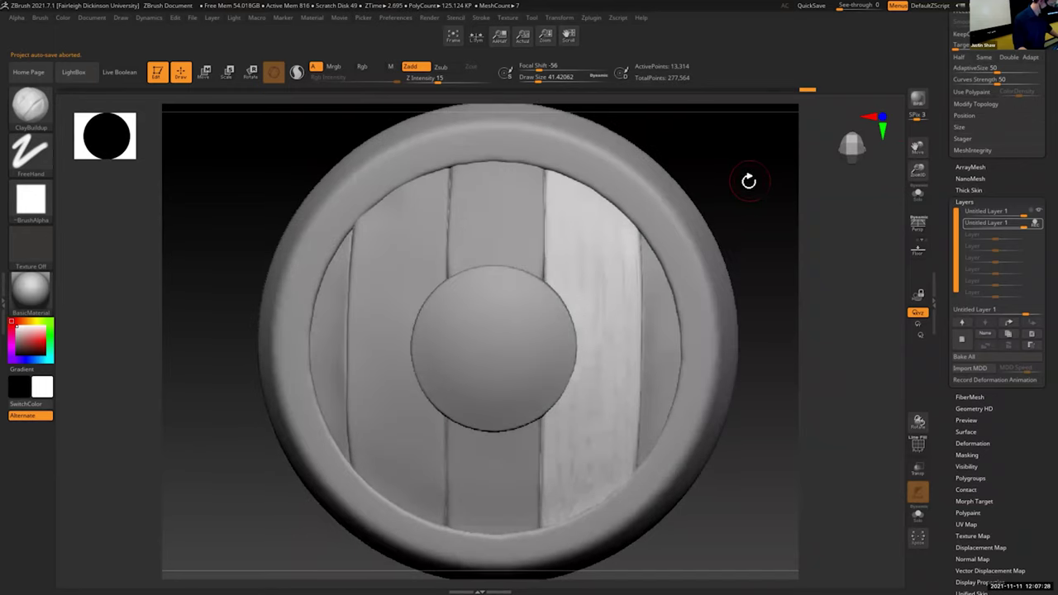
key("b")
key("d")
key("s")
mouse_move(603, 207)
left_mouse_down()
mouse_move(606, 328)
mouse_move(589, 480)
left_mouse_up()
key("ctrl+z")
key("ctrl+z")
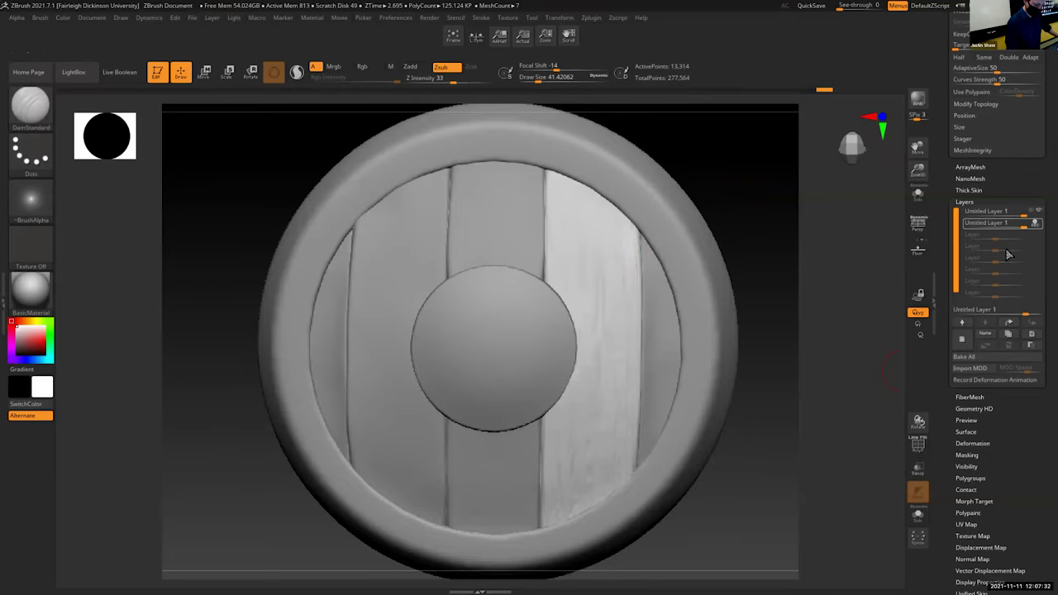
Step: Replace the second layer with a fresh one and carve vertical grain lines down the inner right-hand board with DamStandard
left_click(1034, 342)
mouse_move(1014, 212)
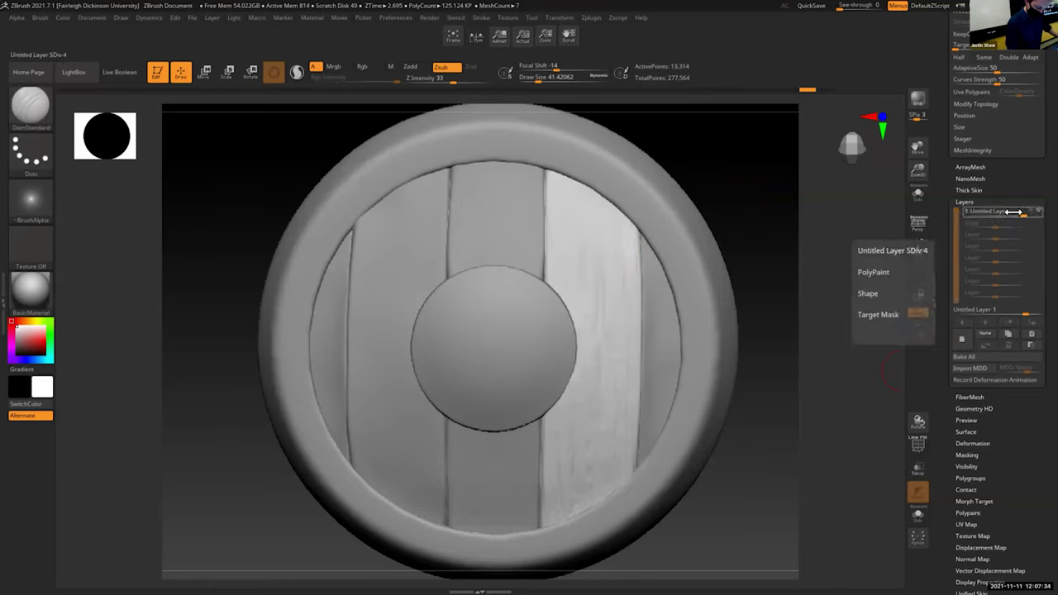
left_click(963, 338)
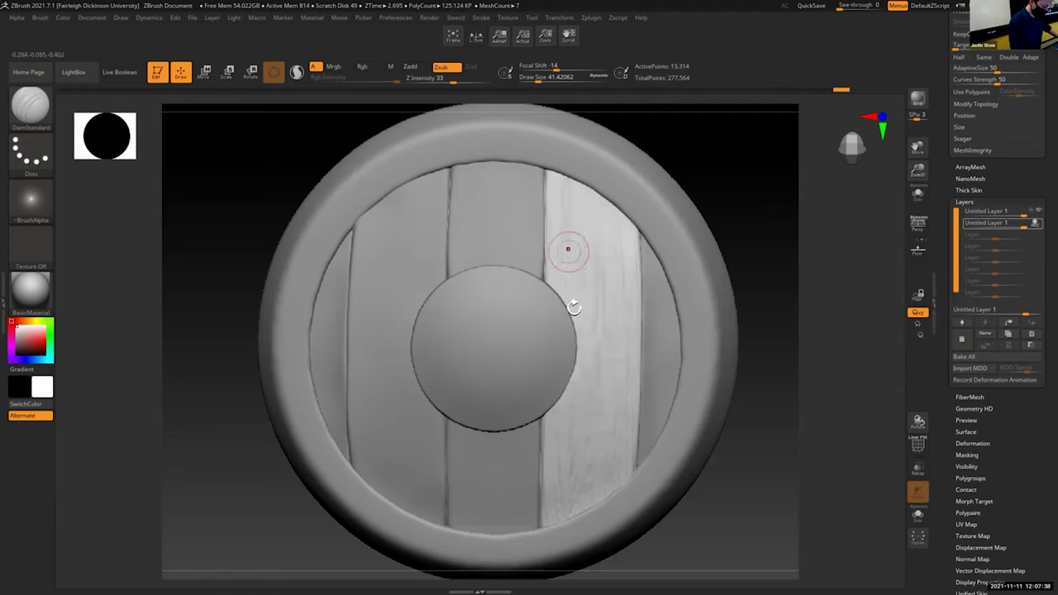
left_click_drag(600, 347, 595, 492)
left_click_drag(571, 380, 567, 543)
left_click_drag(621, 491, 613, 197)
left_click_drag(729, 163, 756, 170)
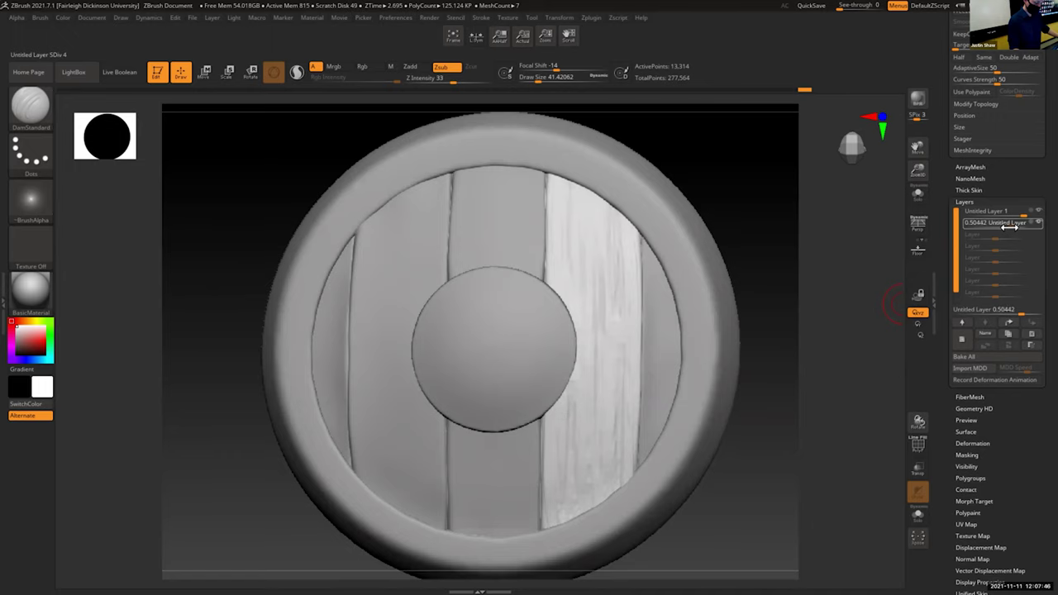
left_click_drag(769, 398, 777, 383)
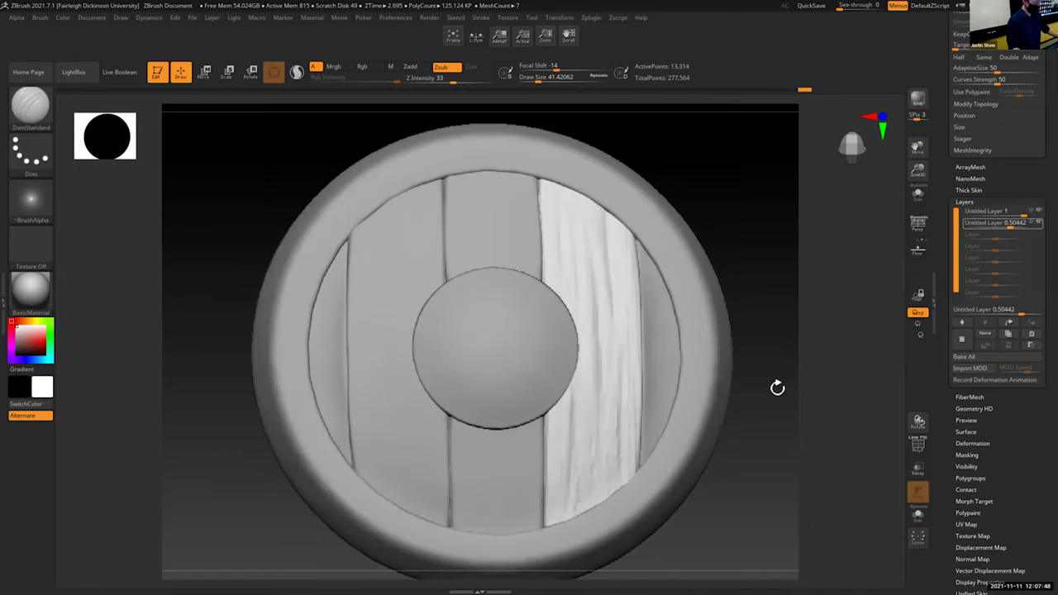
Step: Delete both layers from the inner right-hand board, divide it to subdivision level 5, and add a new layer
left_click(1032, 335)
left_click(1032, 334)
scroll(953, 207, "up", 5)
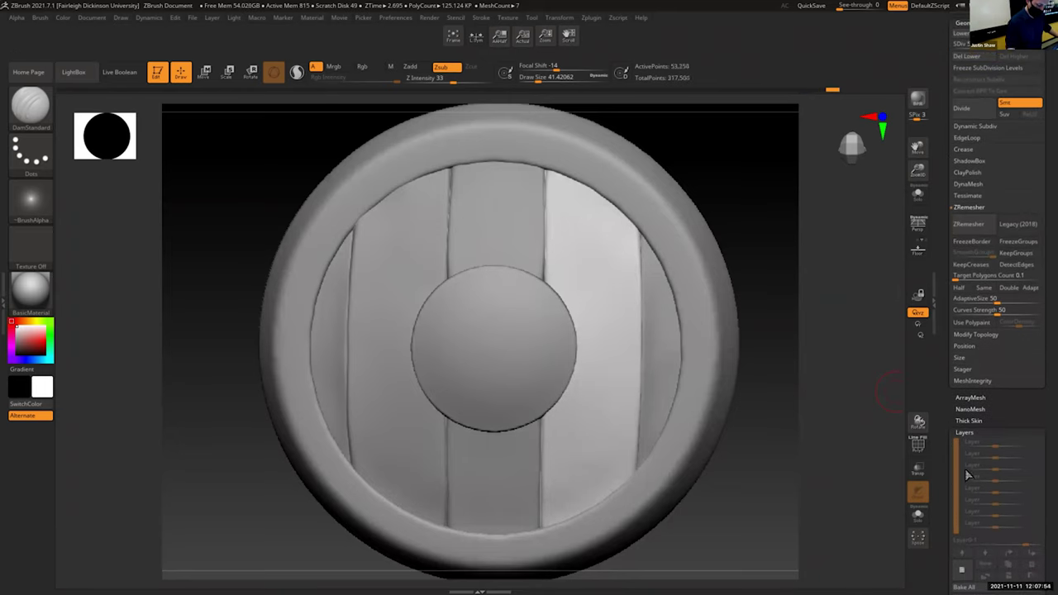
scroll(965, 468, "down", 5)
left_click(968, 325)
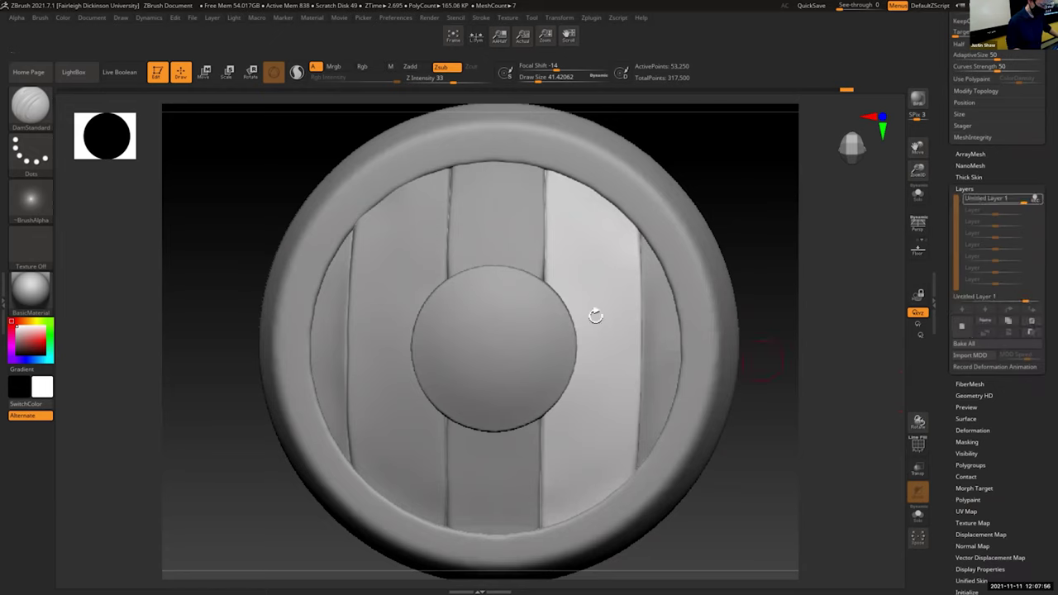
Step: Carve finer vertical wood grain along the inner right-hand board with DamStandard at a draw size of about 27
key("s")
left_click_drag(581, 233, 574, 232)
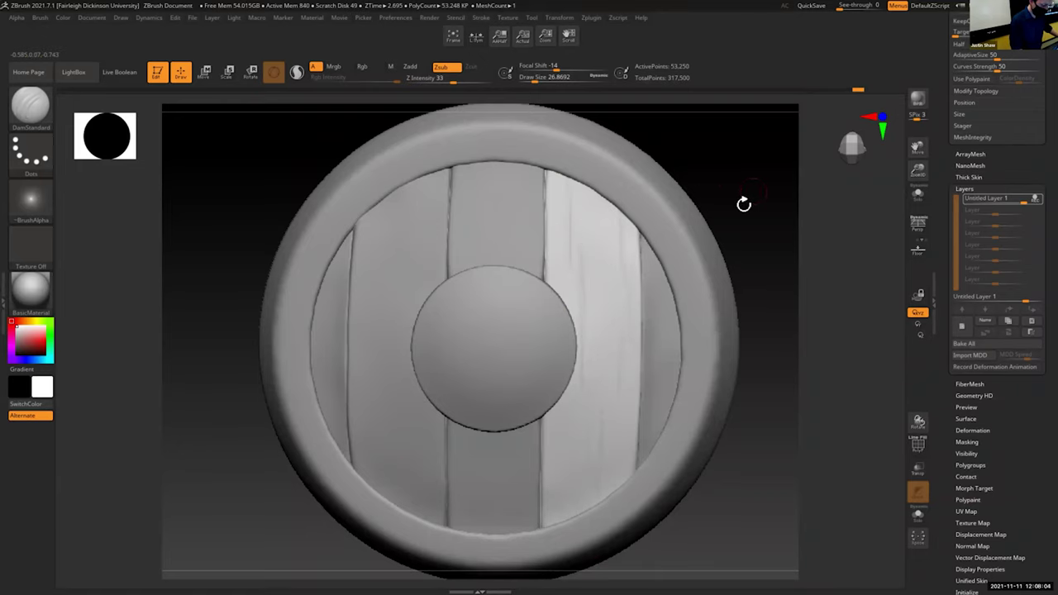
left_click_drag(744, 204, 600, 239)
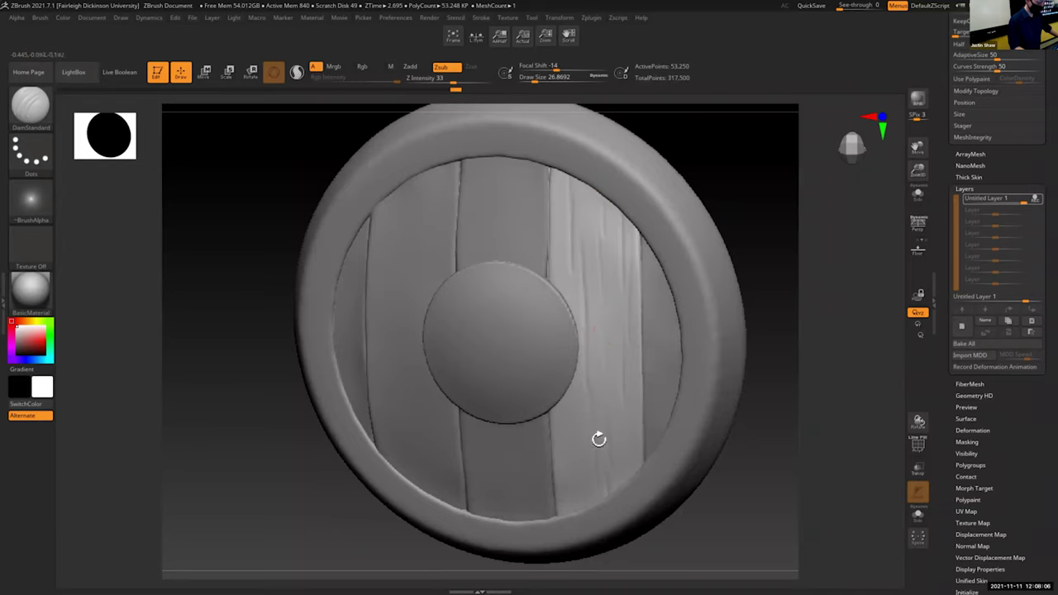
left_click_drag(574, 505, 581, 514)
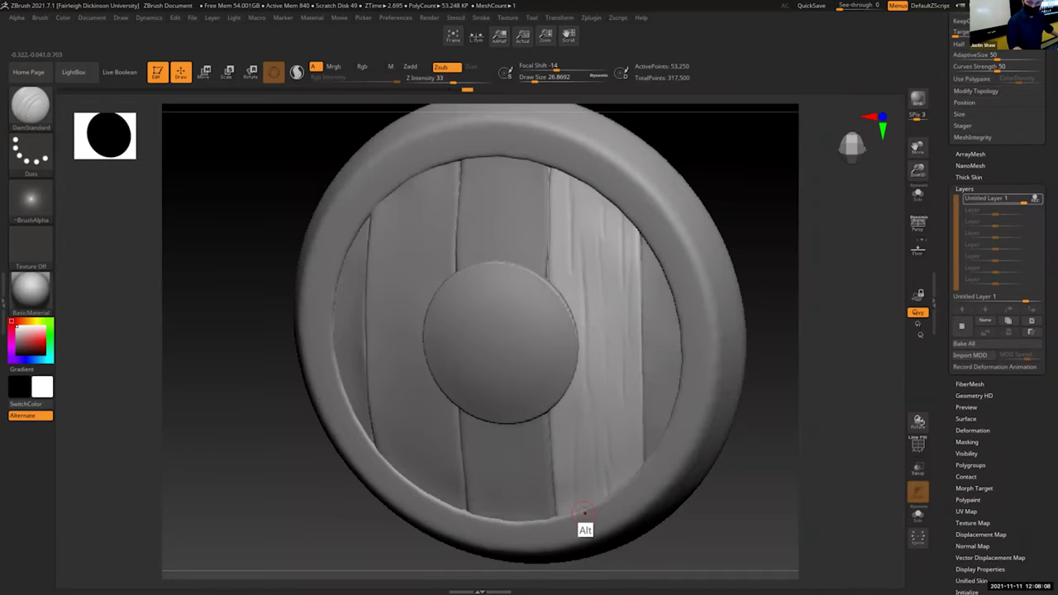
Step: Compare the sculpted board grain with the wooden shield in the reference image
key("alt+Tab")
key("alt+Tab")
key("alt")
key("alt+Tab")
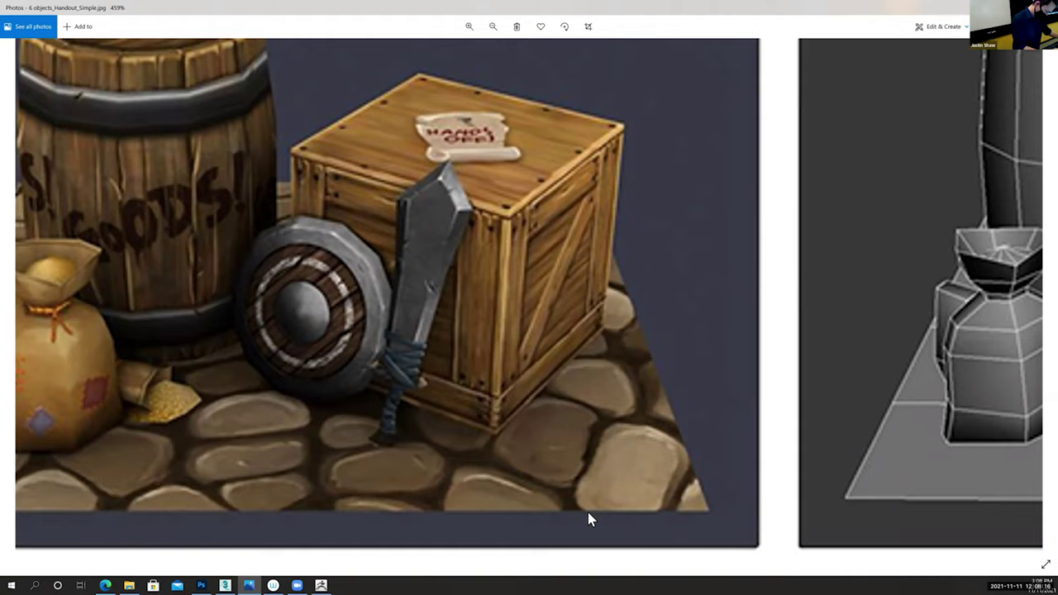
key("alt+Tab")
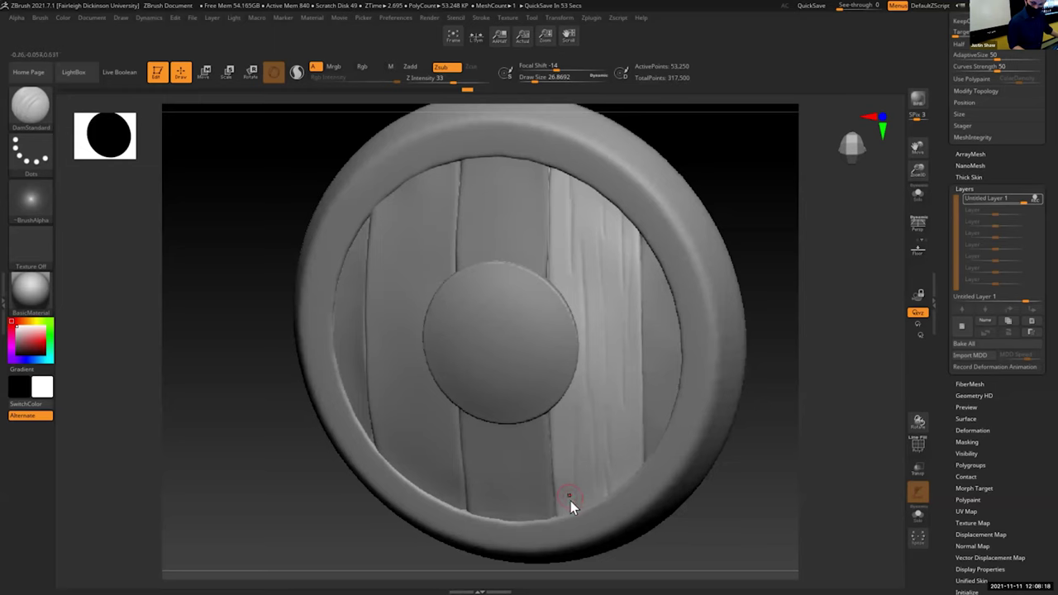
left_click_drag(748, 227, 629, 448, "shift")
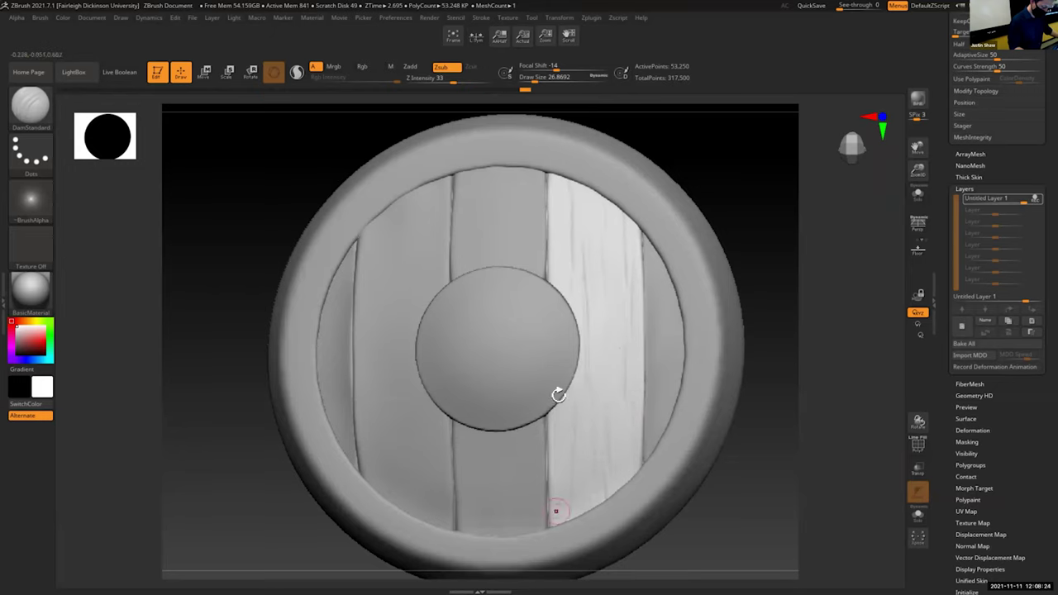
left_click_drag(779, 295, 576, 435)
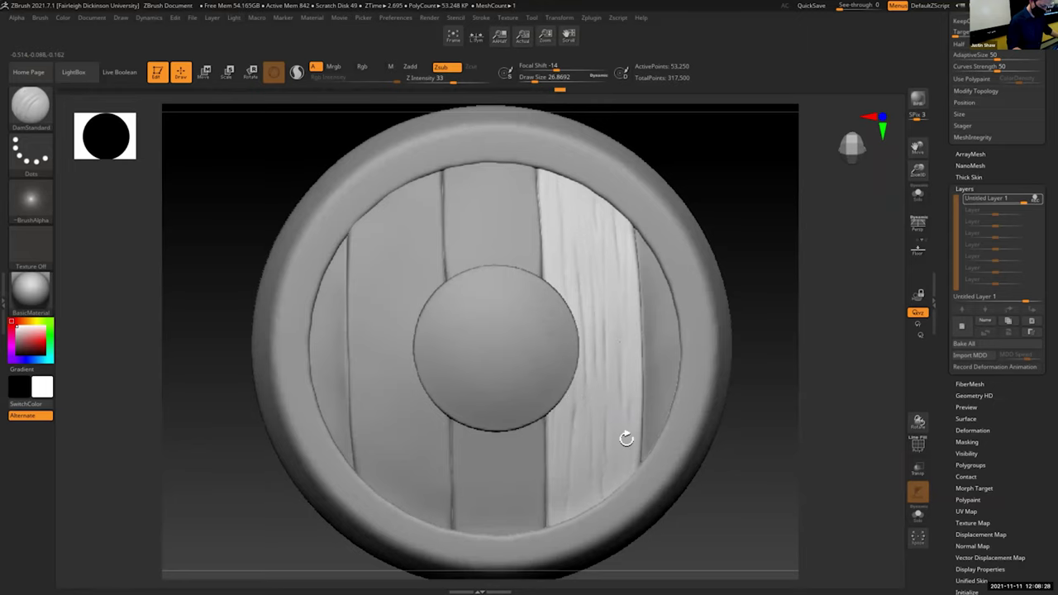
Step: Add a second layer to the inner right-hand board and set the ClayBuildup brush to a draw size of about 54
key("b")
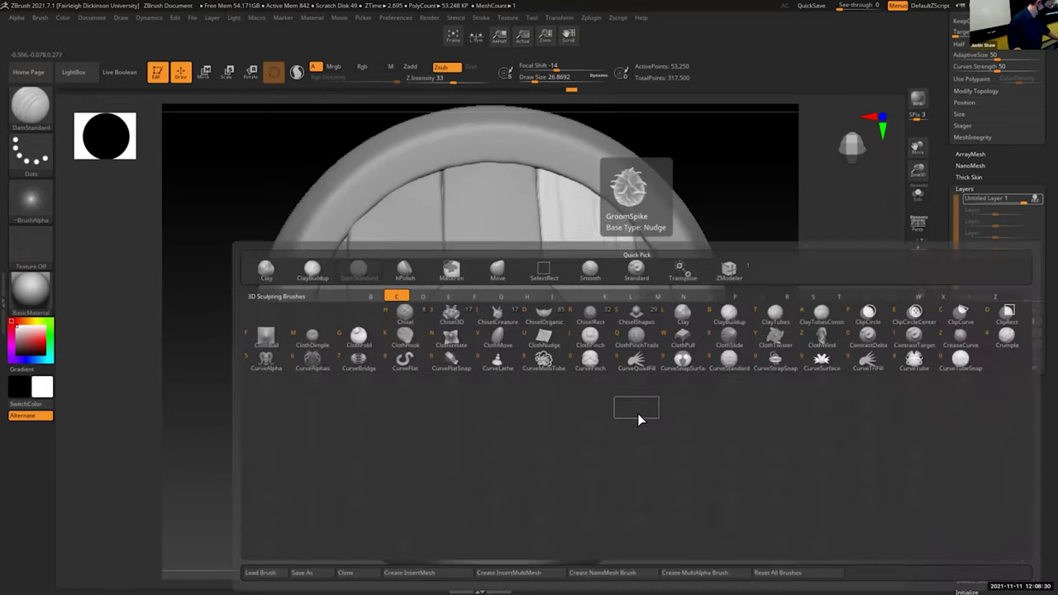
key("c")
key("b")
key("s")
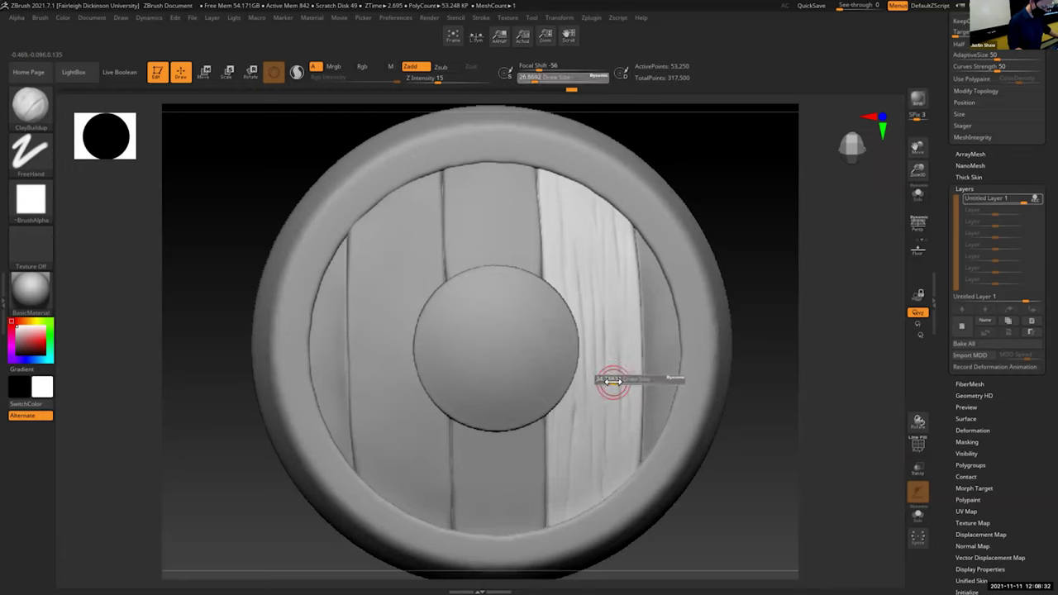
left_click(616, 381)
left_click(965, 327)
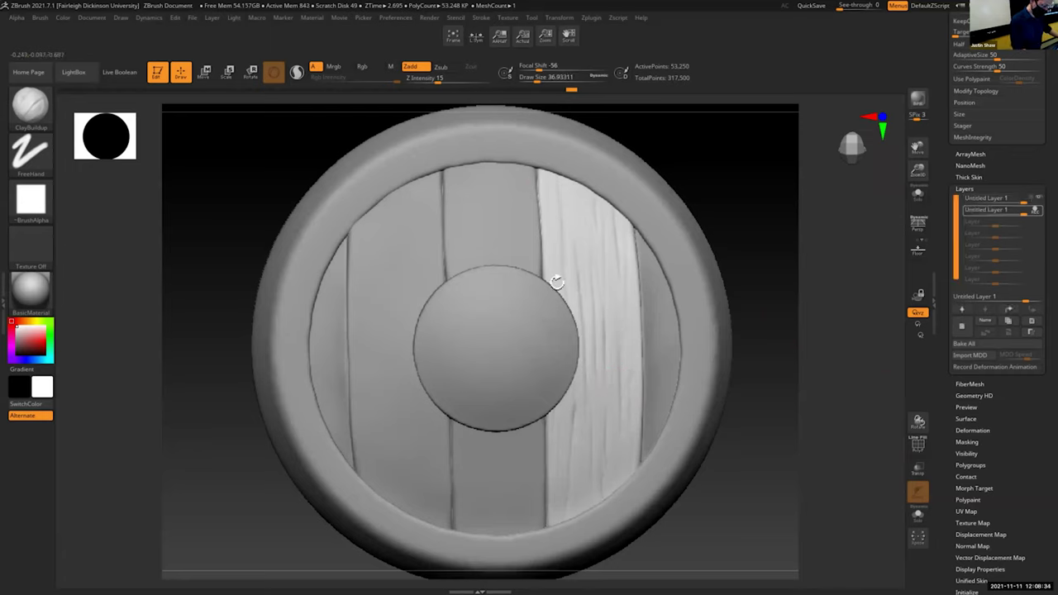
key("s")
left_click_drag(568, 315, 582, 315)
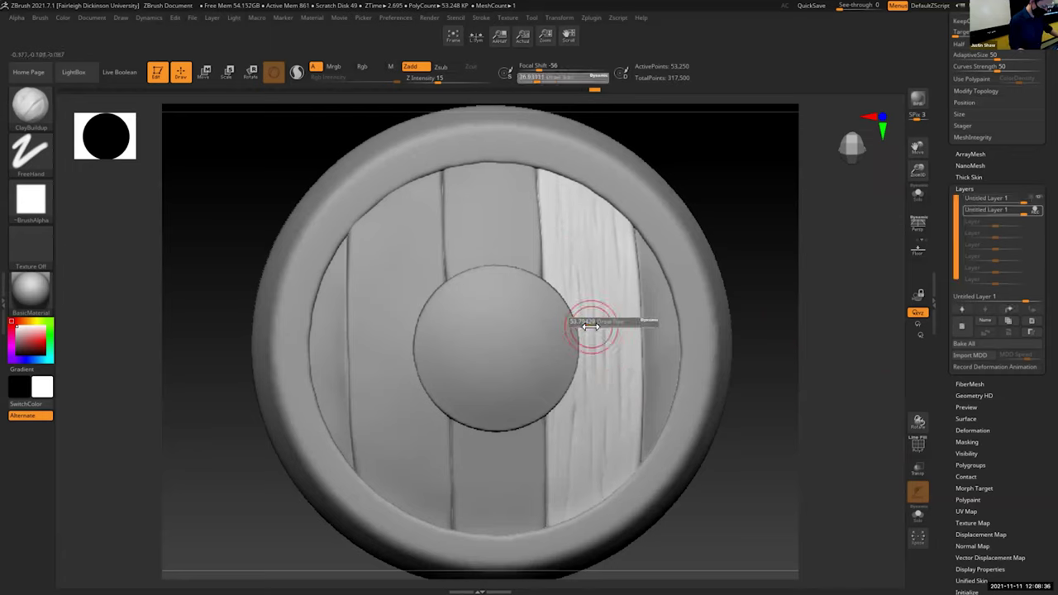
Step: Build up vertical wood fibre strokes over the inner right-hand board with ClayBuildup at intensity 15
left_click_drag(595, 435, 589, 261)
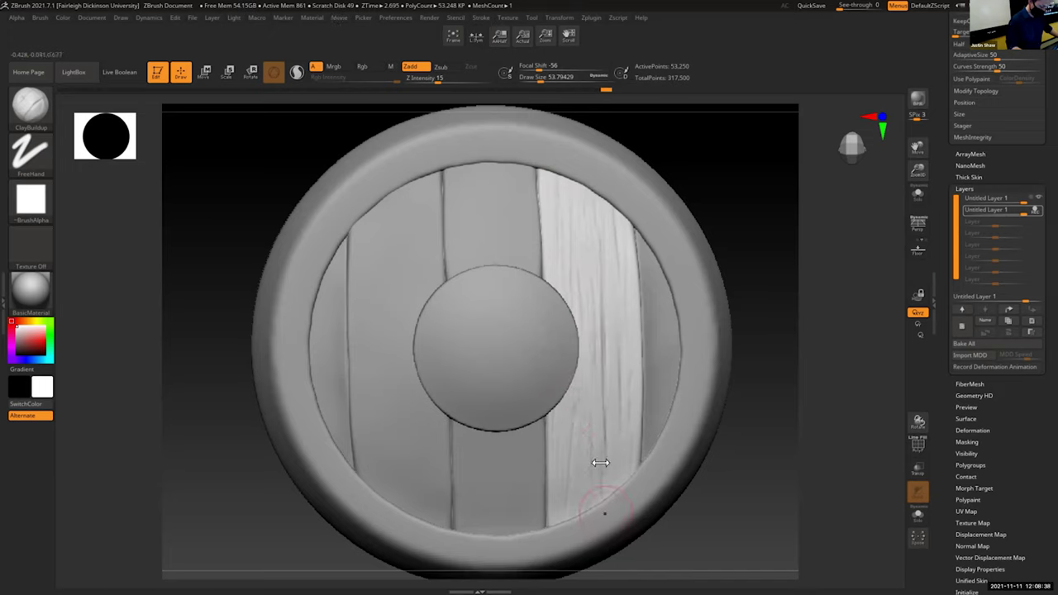
left_click_drag(626, 411, 627, 205)
left_click_drag(612, 343, 595, 217)
left_click_drag(630, 466, 620, 401)
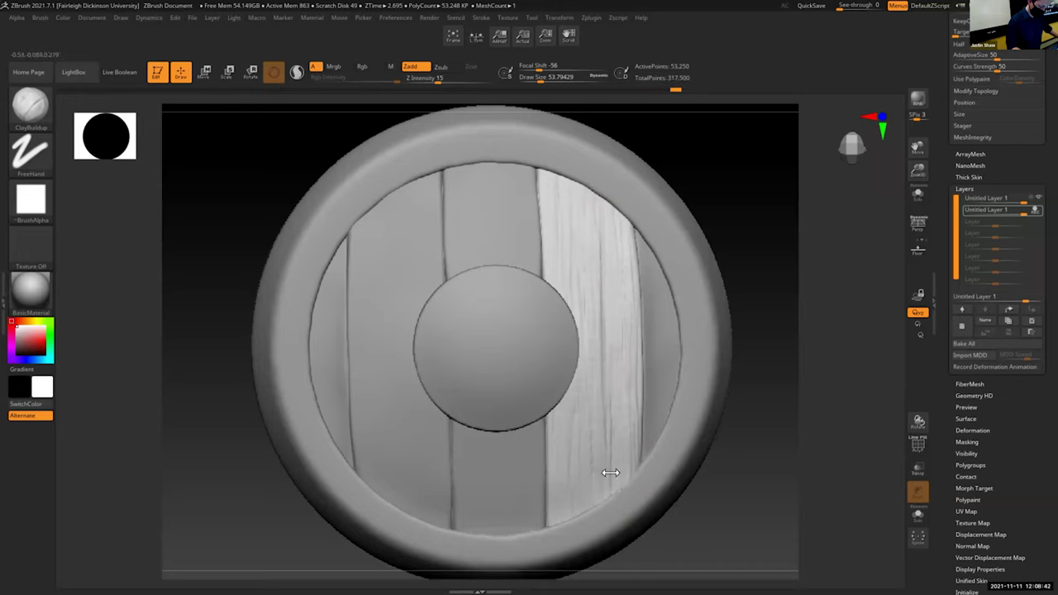
mouse_move(678, 492)
left_mouse_down()
mouse_move(720, 512)
mouse_move(728, 489)
mouse_move(647, 492)
mouse_move(611, 446)
left_mouse_up()
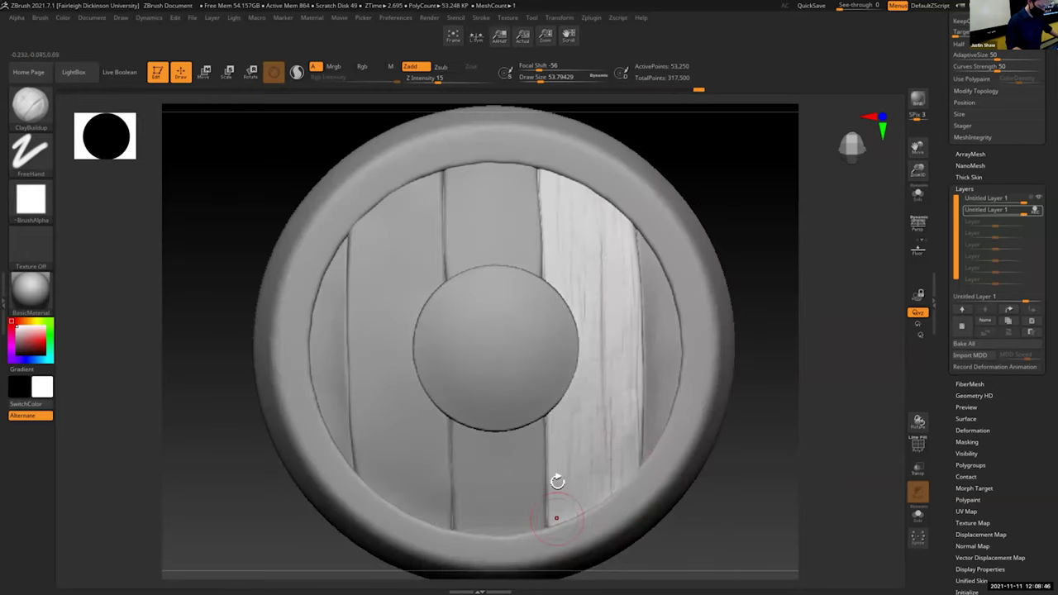
left_click_drag(568, 322, 552, 246)
left_click_drag(620, 305, 633, 221)
Step: Bake all layers of the inner right-hand board into its mesh
left_click_drag(748, 236, 783, 404)
left_click_drag(750, 487, 763, 519)
left_click_drag(918, 169, 863, 149)
mouse_move(752, 326)
left_mouse_down()
mouse_move(730, 341)
mouse_move(746, 326)
left_mouse_up()
left_click_drag(918, 189, 918, 170)
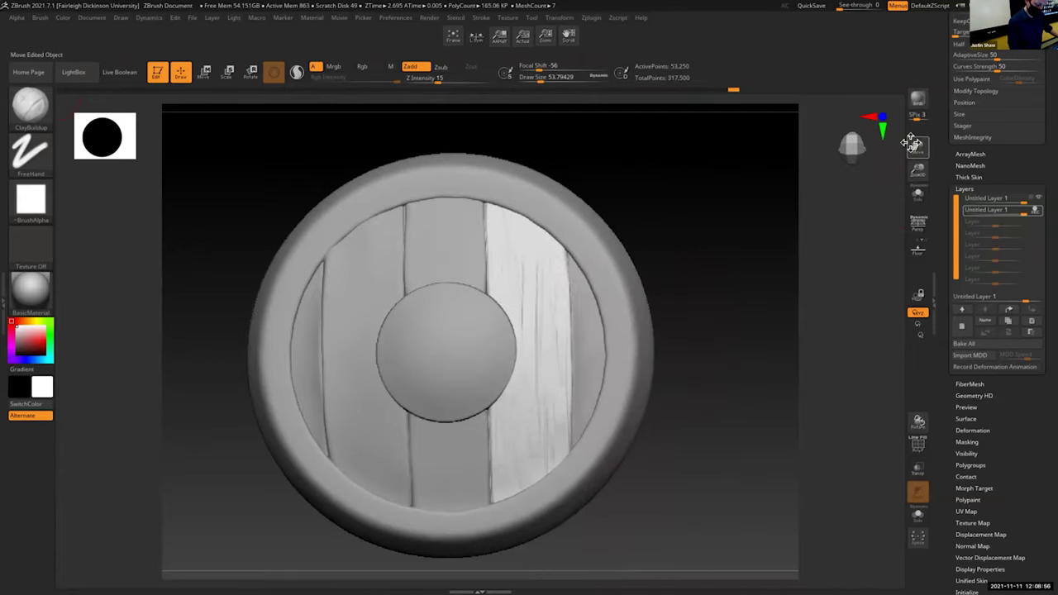
left_click(981, 343)
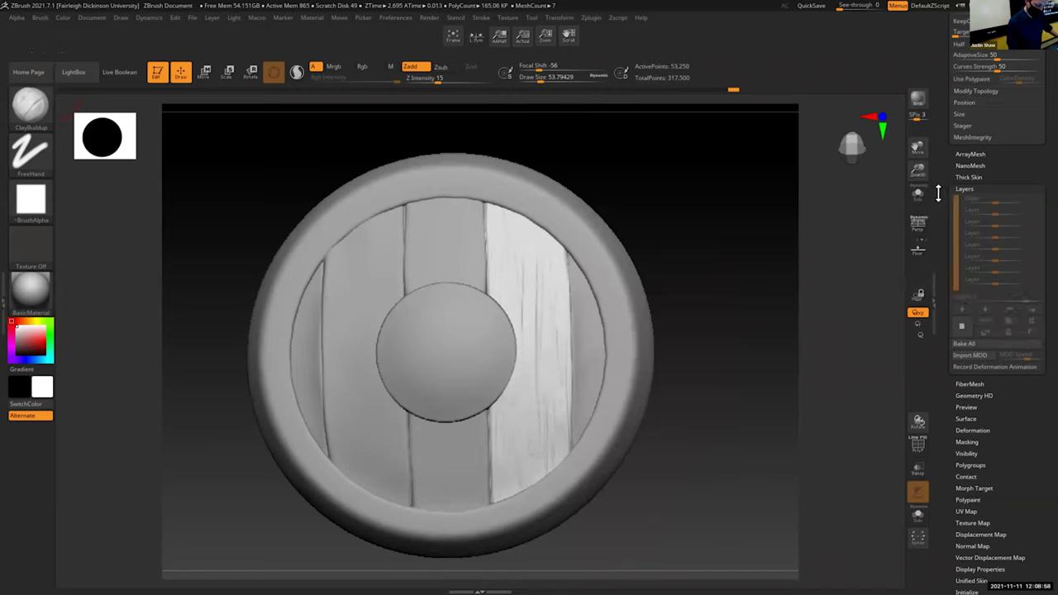
Step: Make the centre board the active subtool and divide it to subdivision level 5
left_click(464, 467, "alt")
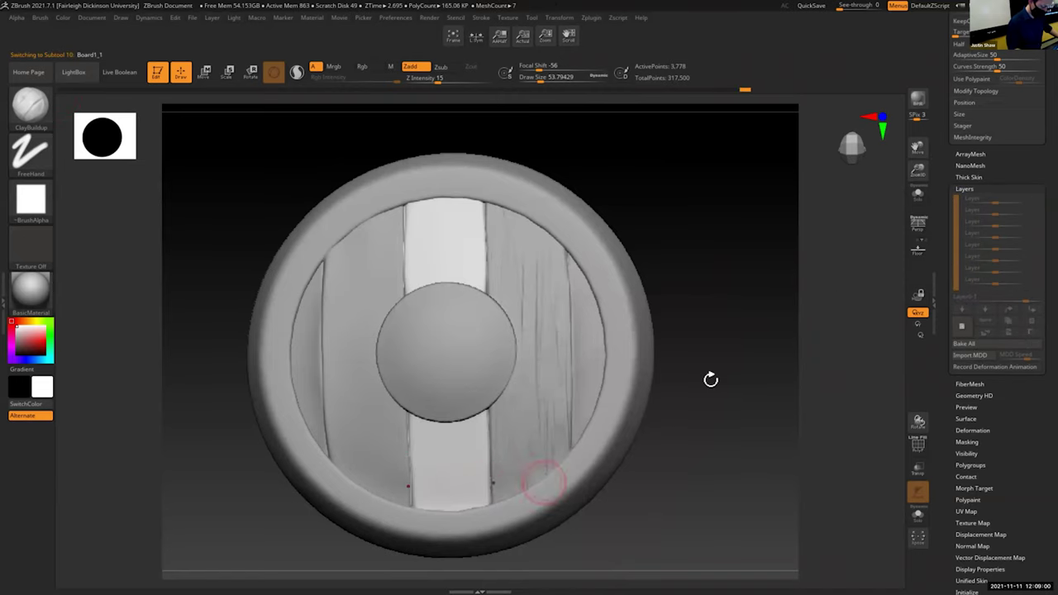
left_click_drag(711, 378, 722, 389)
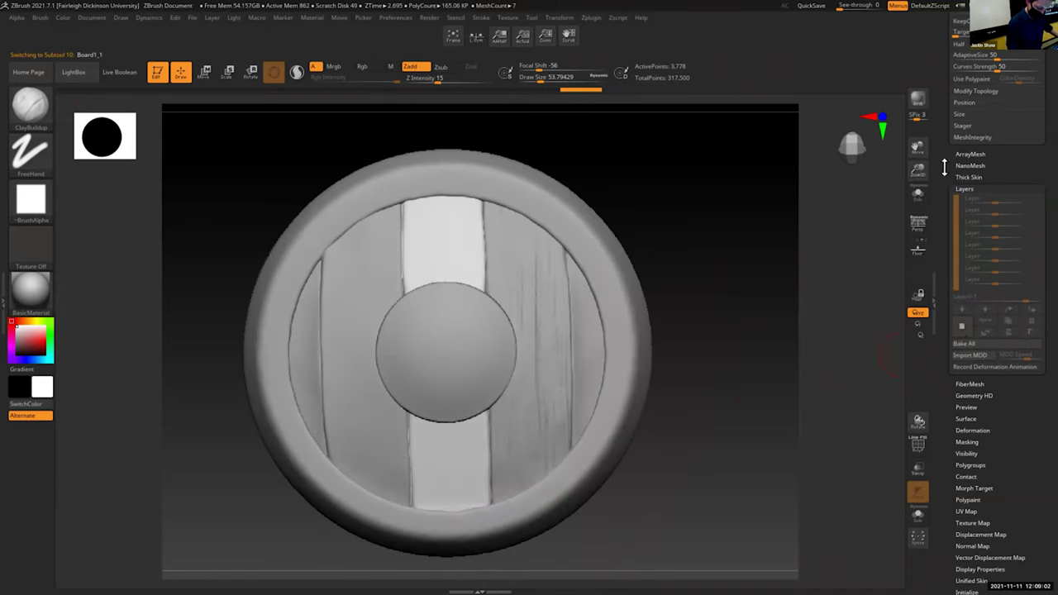
scroll(944, 166, "up", 5)
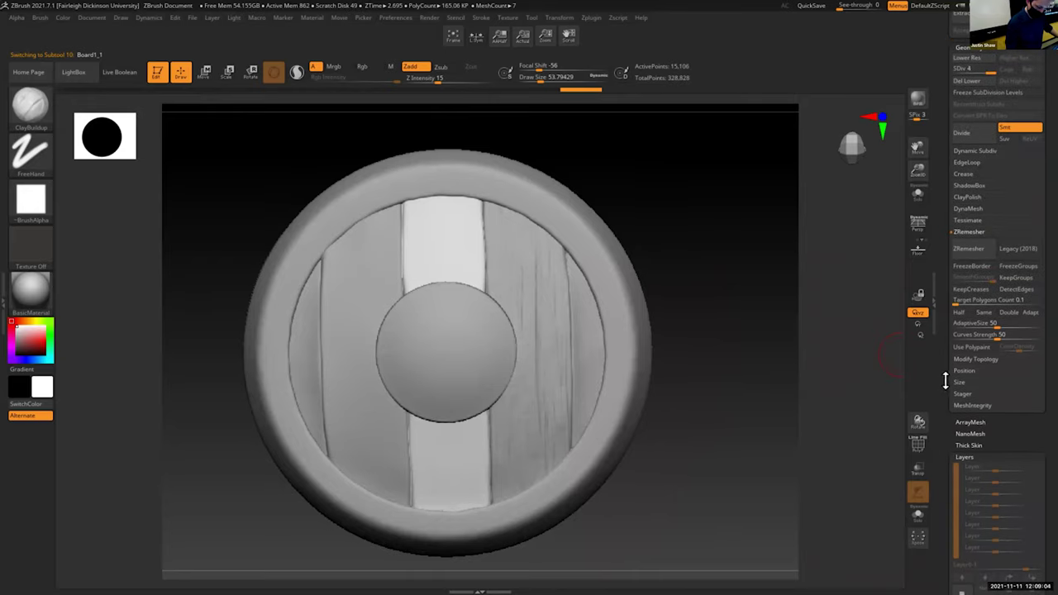
left_click_drag(945, 380, 937, 321)
mouse_move(448, 438)
left_mouse_down()
mouse_move(444, 489)
mouse_move(489, 432)
left_mouse_up()
key("ctrl+z")
scroll(959, 107, "up", 1)
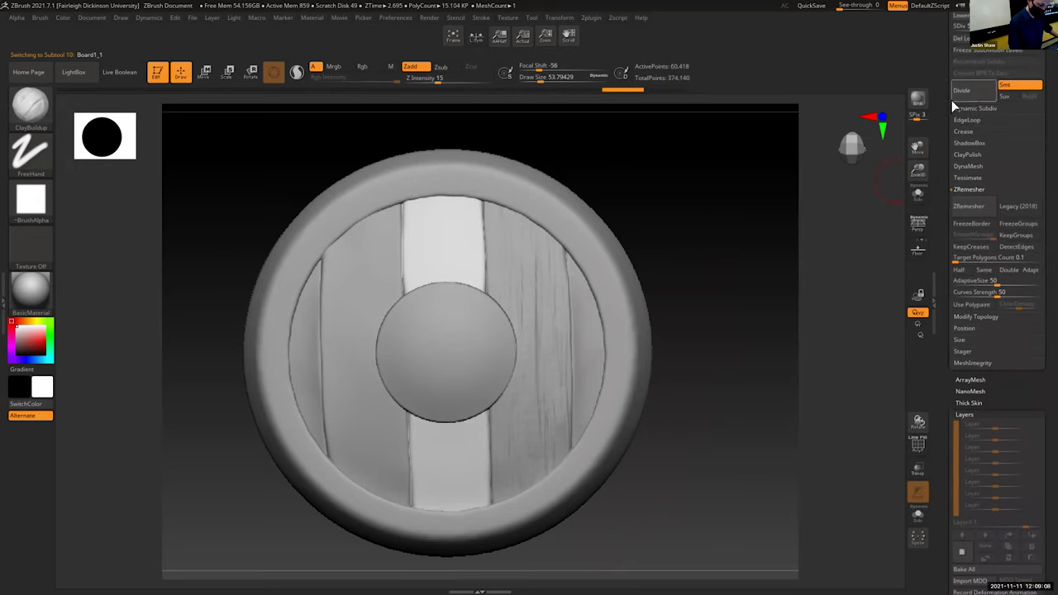
scroll(952, 100, "down", 3)
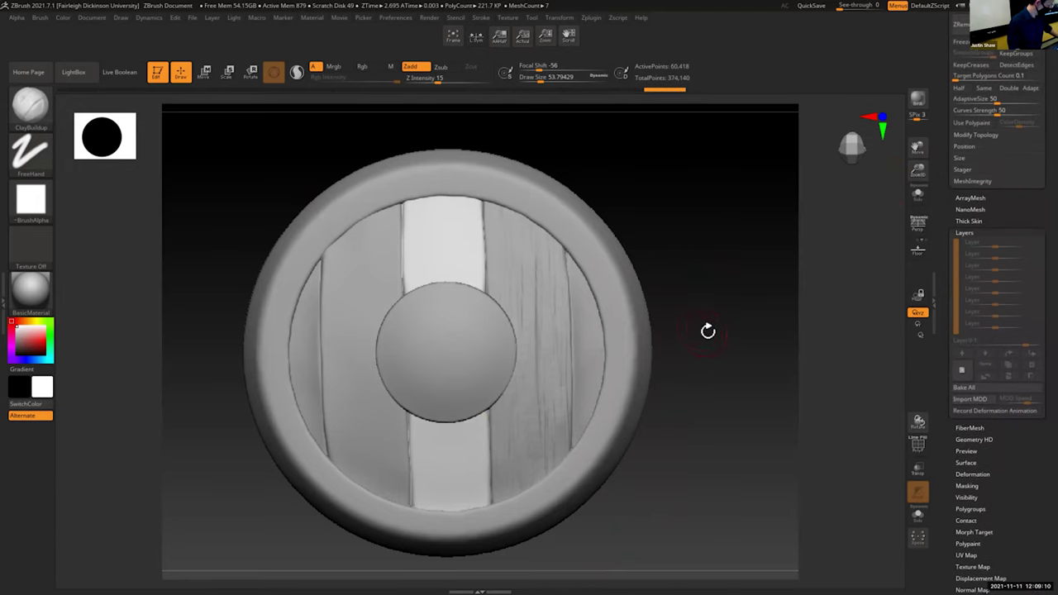
Step: Add a new layer to the centre board and set the ClayBuildup draw size to about 71
left_click_drag(918, 170, 920, 192)
left_click_drag(918, 148, 933, 146)
left_click(963, 370)
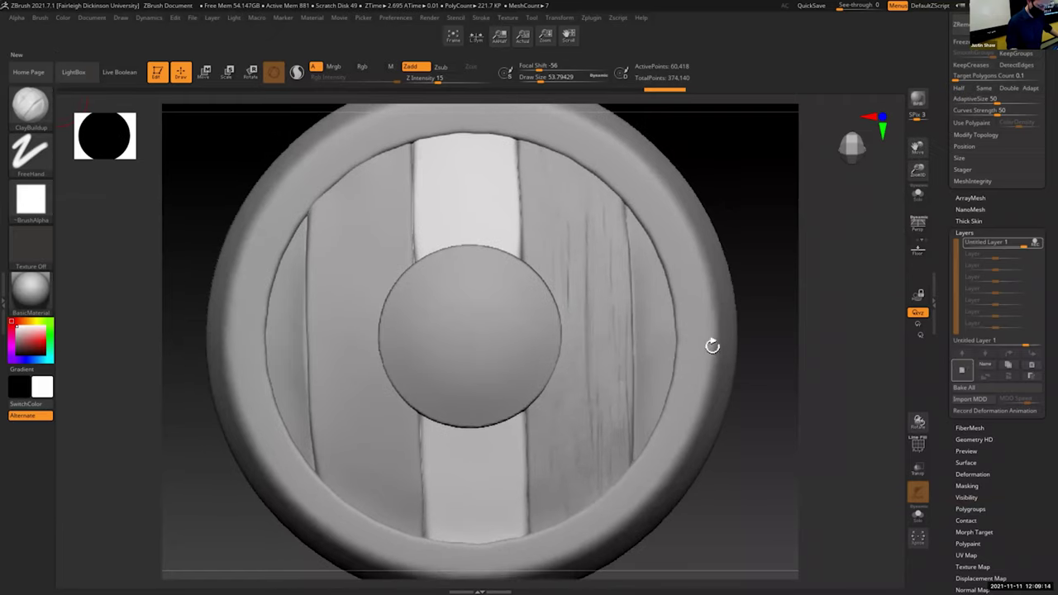
left_click_drag(739, 157, 749, 154, "shift")
left_click_drag(917, 171, 917, 159)
left_click_drag(917, 144, 917, 161)
key("s")
Step: Build up vertical wood grain on the centre board above and below the boss with ClayBuildup
left_click_drag(490, 199, 489, 259)
mouse_move(498, 180)
left_mouse_down()
mouse_move(504, 249)
mouse_move(518, 222)
left_mouse_up()
key("s")
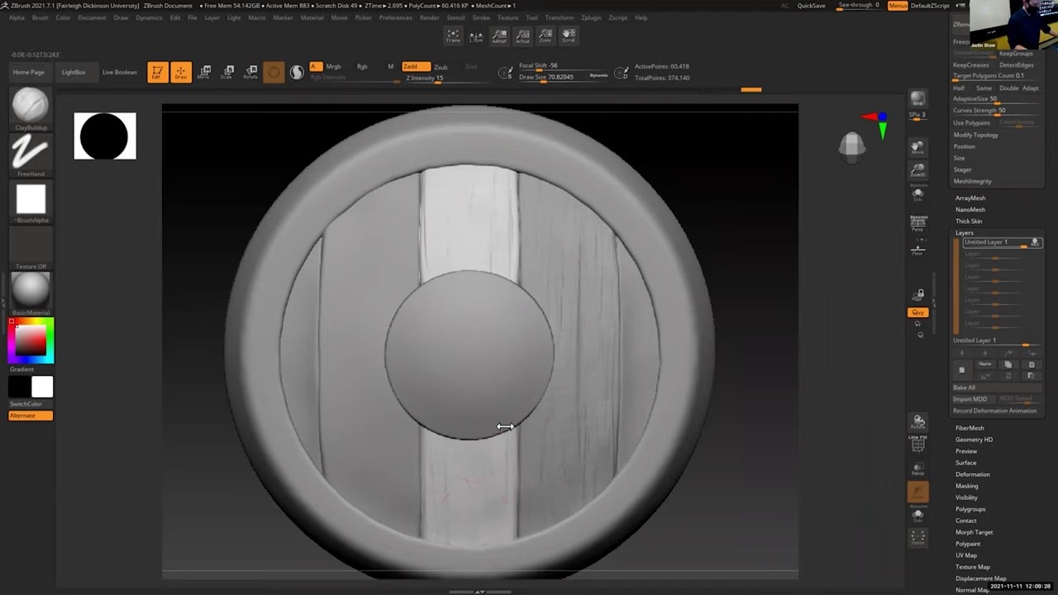
left_click_drag(914, 174, 909, 139)
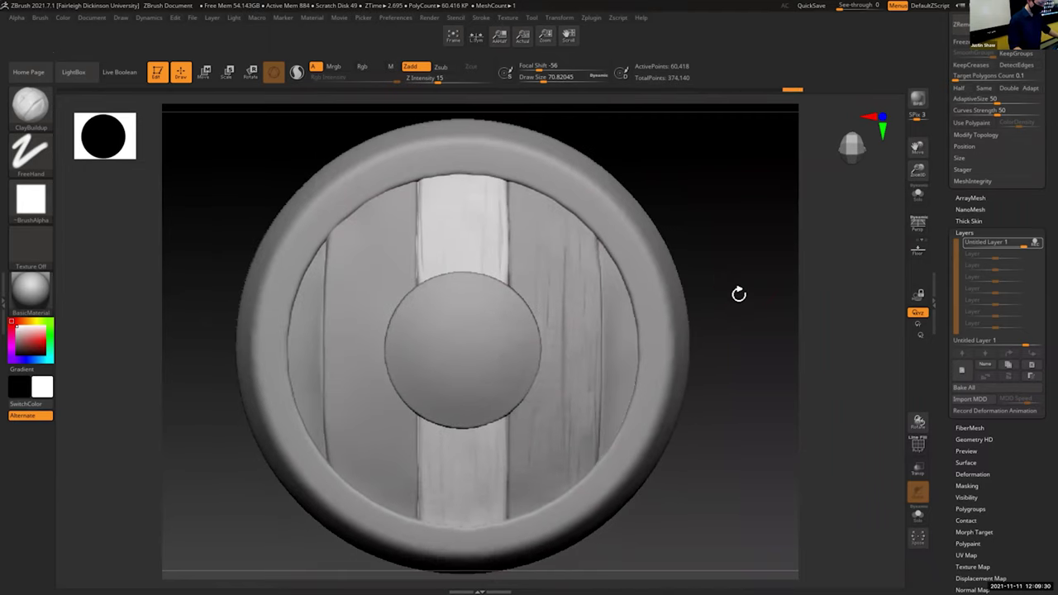
left_click_drag(739, 295, 687, 300)
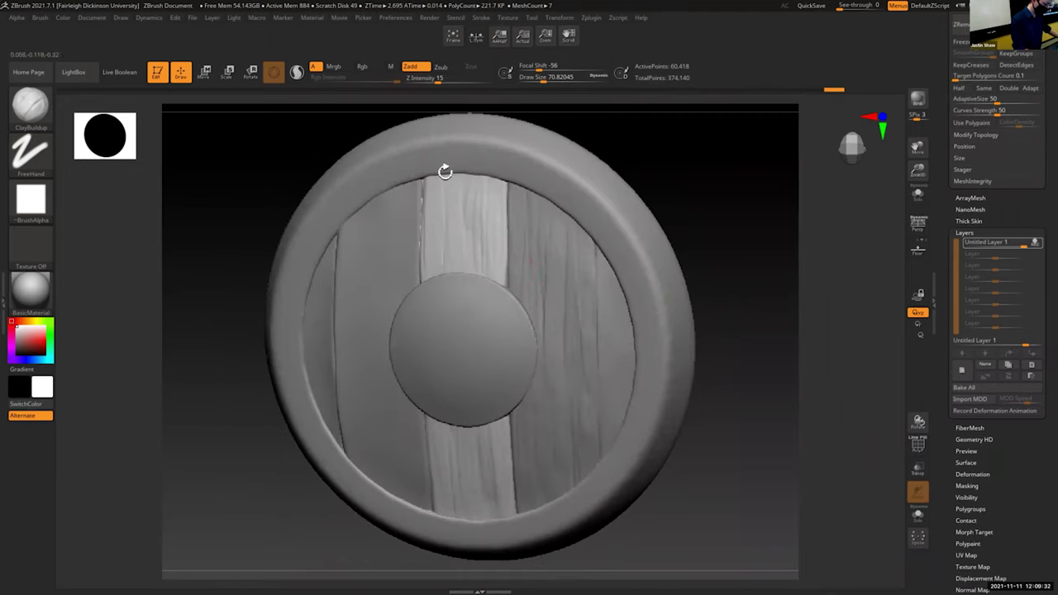
left_click_drag(699, 168, 547, 236, "shift")
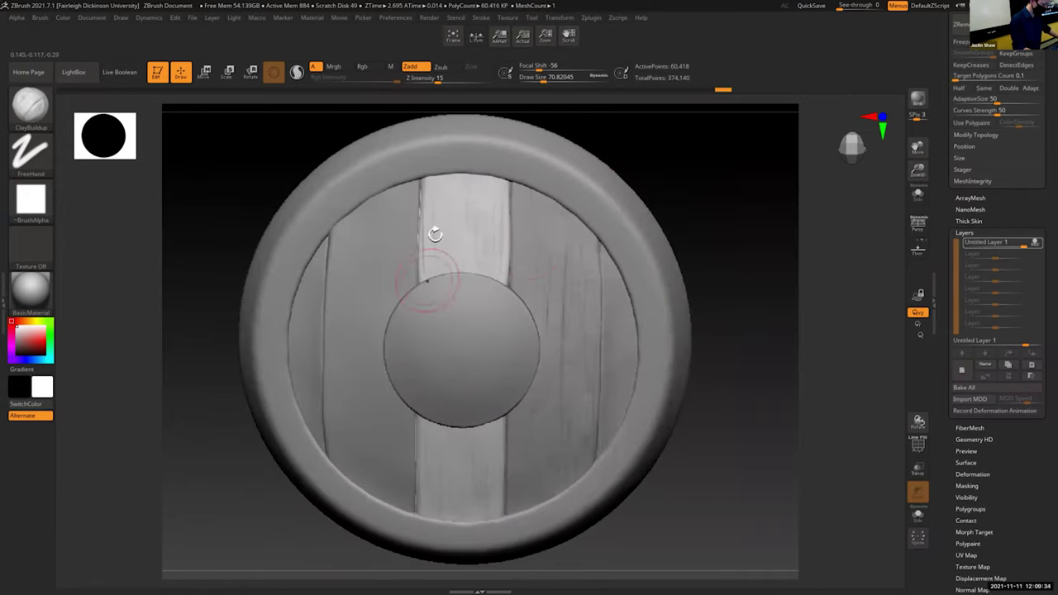
left_click_drag(704, 161, 431, 420)
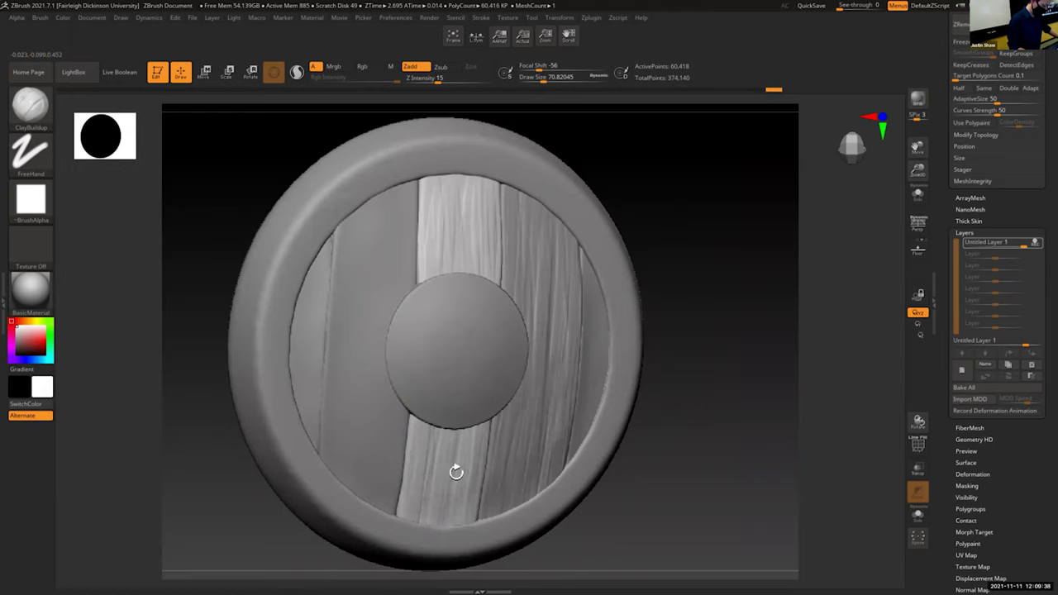
left_click_drag(697, 299, 745, 447, "shift")
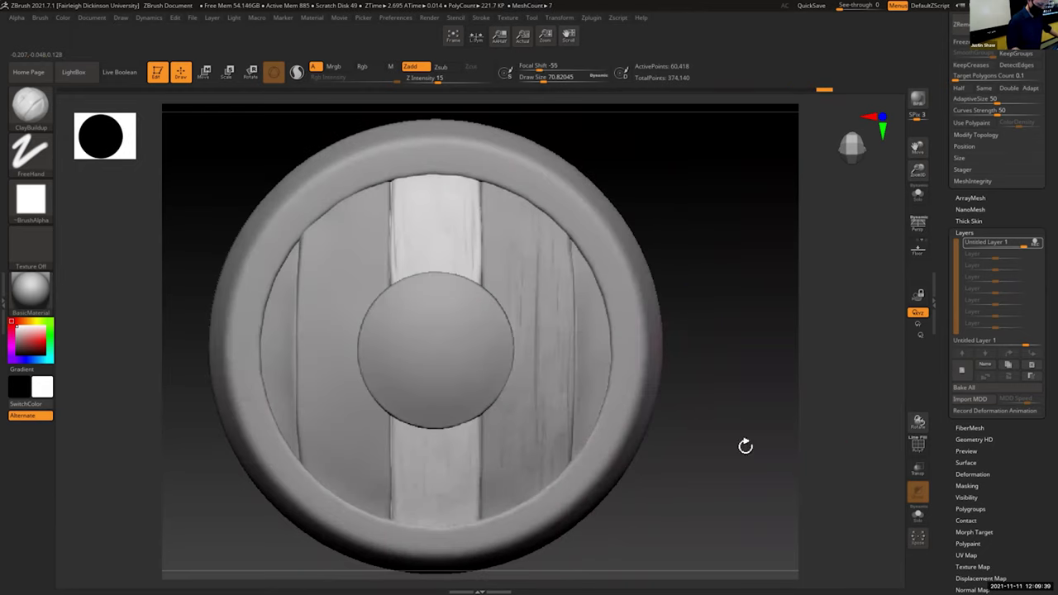
Step: Add a second layer to the centre board and carve vertical grain lines with DamStandard at a draw size of about 35
left_click(964, 373)
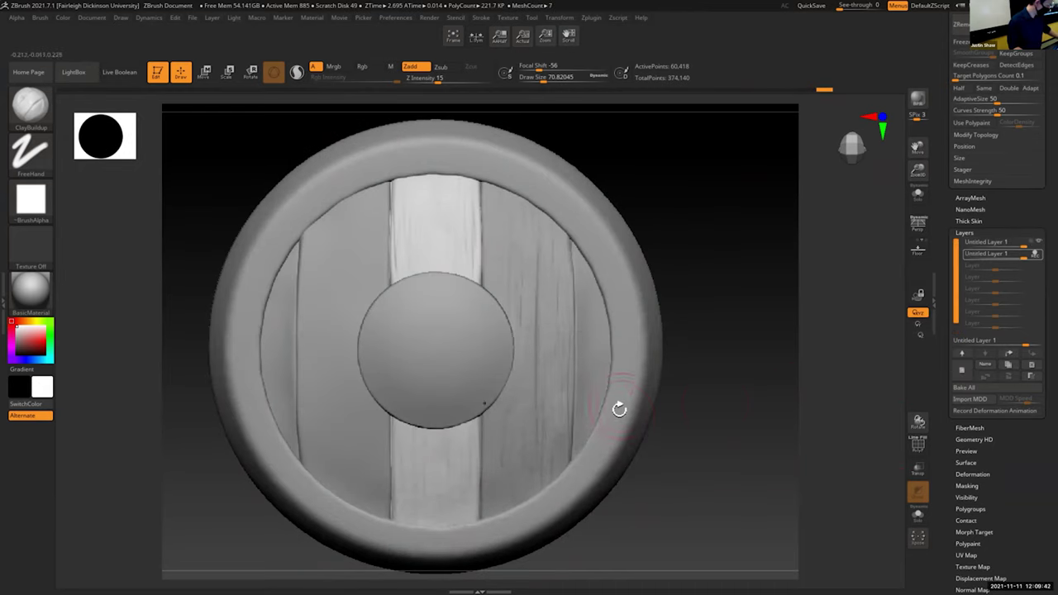
key("b")
key("d")
key("s")
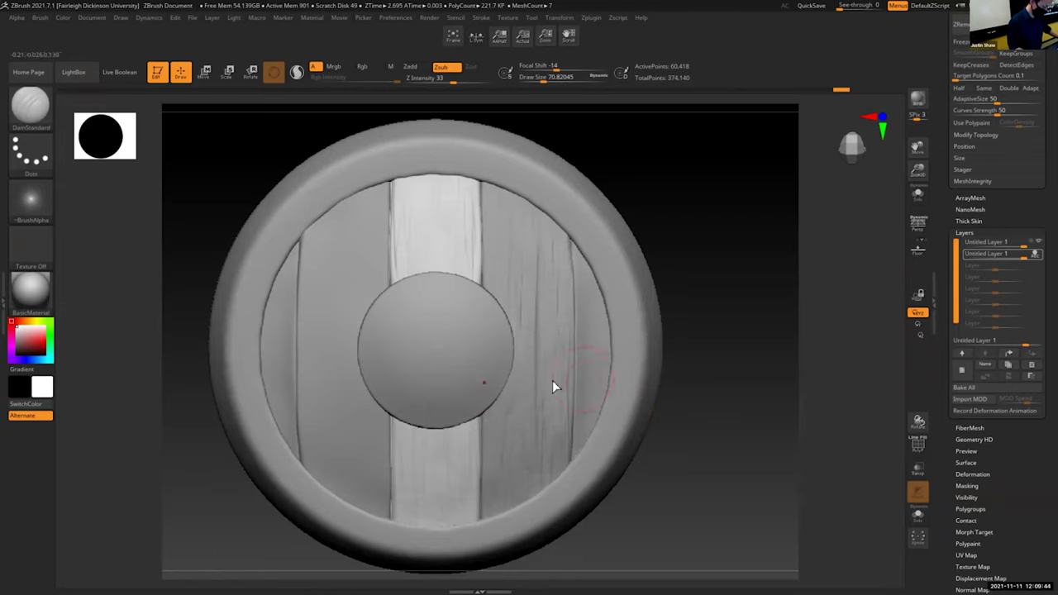
key("s")
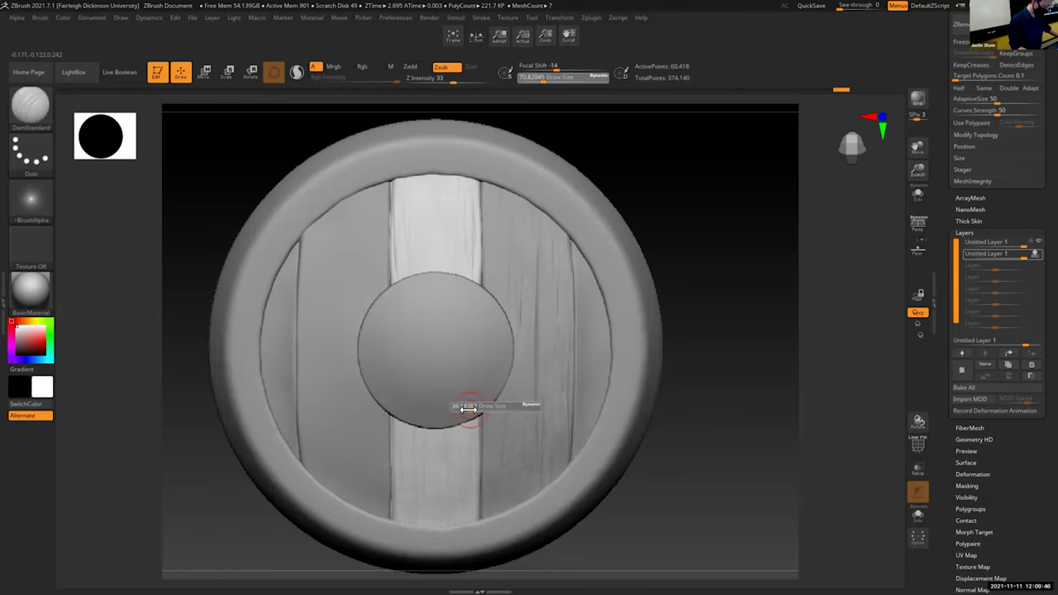
left_click_drag(455, 271, 457, 222)
left_click_drag(465, 165, 471, 280)
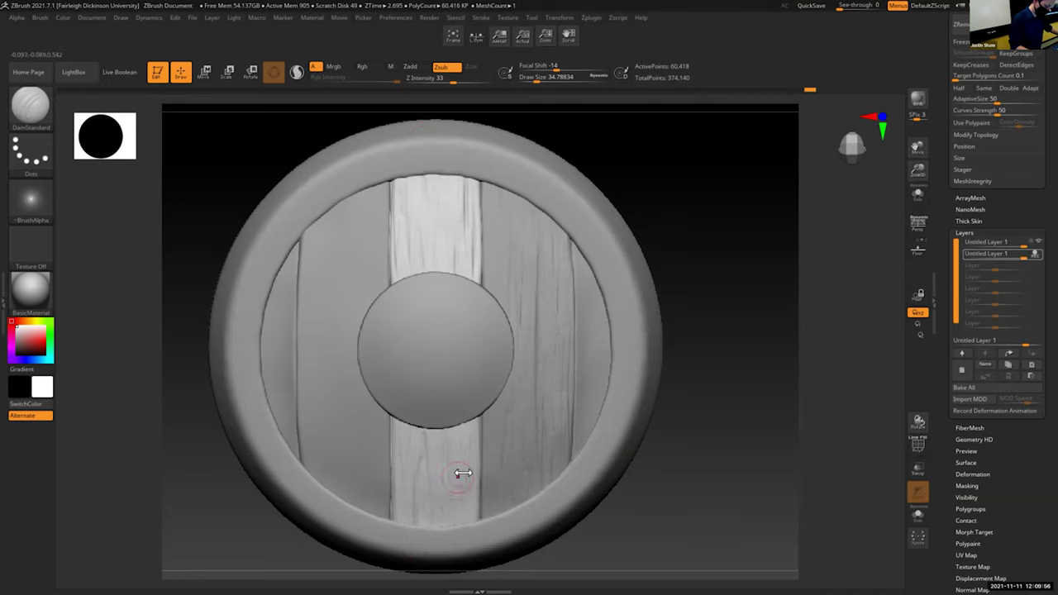
Step: Push the centre board's edge unevenly on the back of the shield with the Move brush at a draw size of about 68
mouse_move(653, 418)
left_mouse_down()
mouse_move(695, 433)
mouse_move(726, 425)
mouse_move(697, 458)
mouse_move(621, 427)
left_mouse_up()
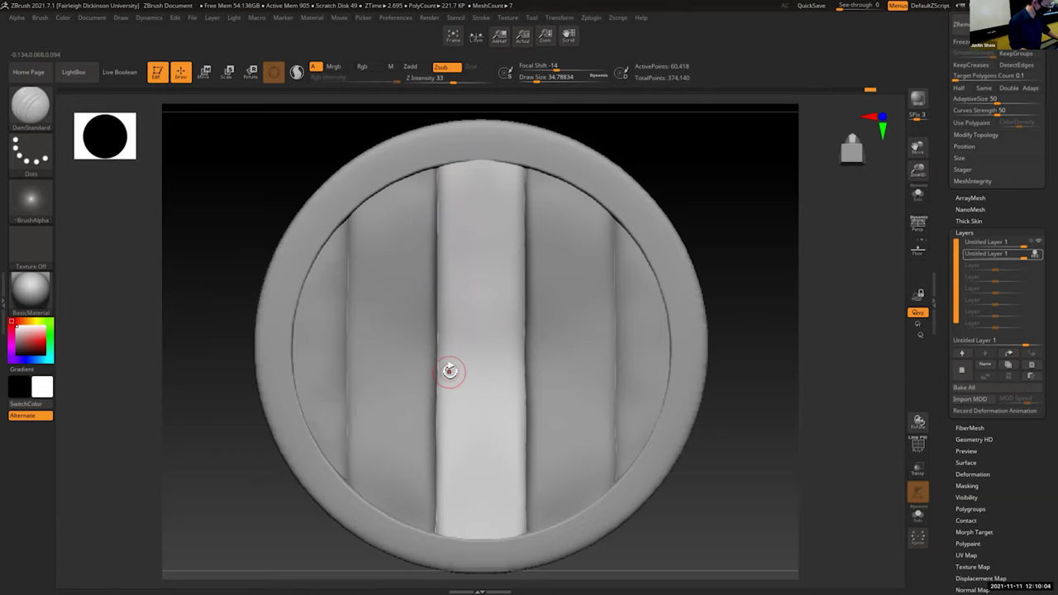
key("b")
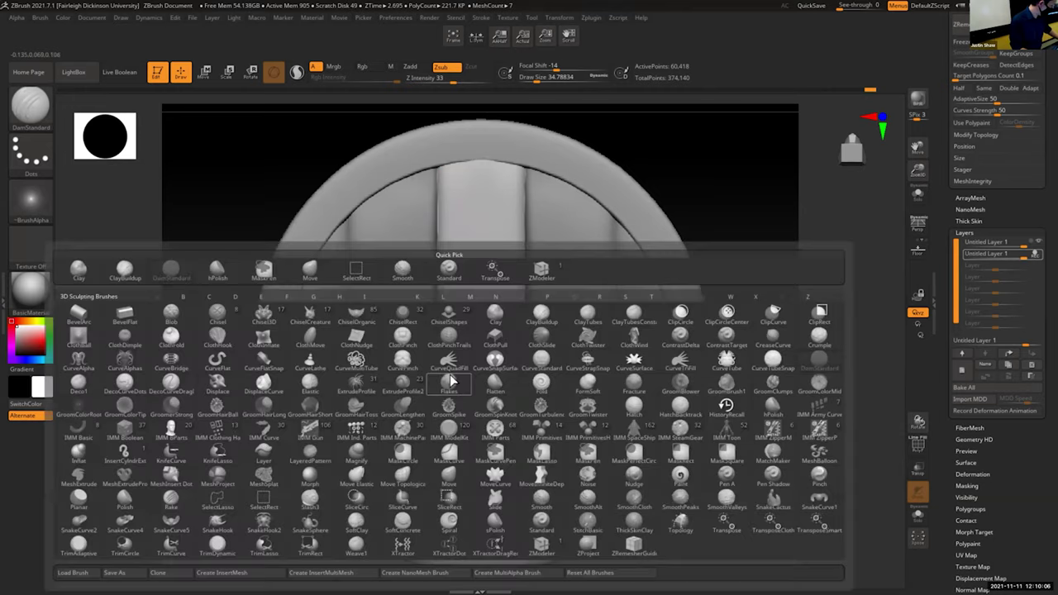
key("m")
key("v")
key("s")
left_click_drag(456, 375, 457, 446)
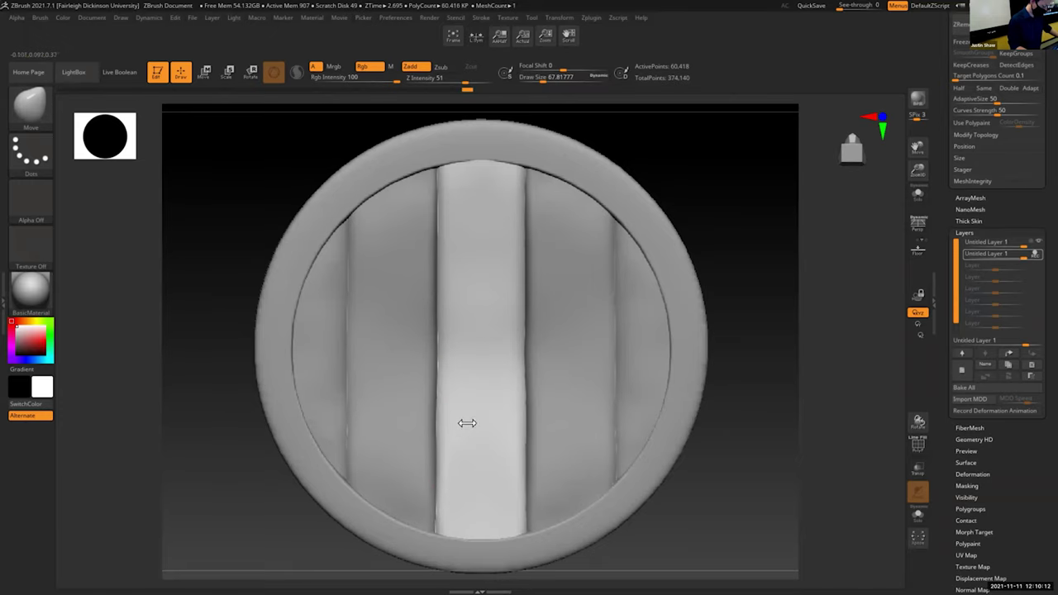
left_click_drag(922, 170, 922, 201)
left_click_drag(920, 147, 916, 66)
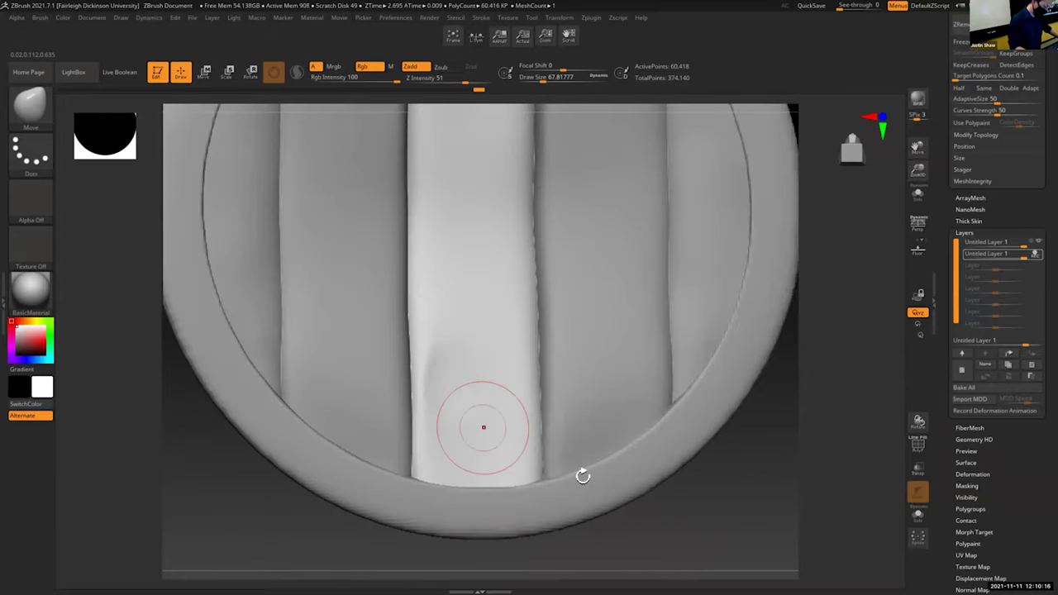
Step: Display the centre board's polygon wireframe and undo the last Move brush strokes
left_click_drag(669, 502, 667, 489)
key("shift+f")
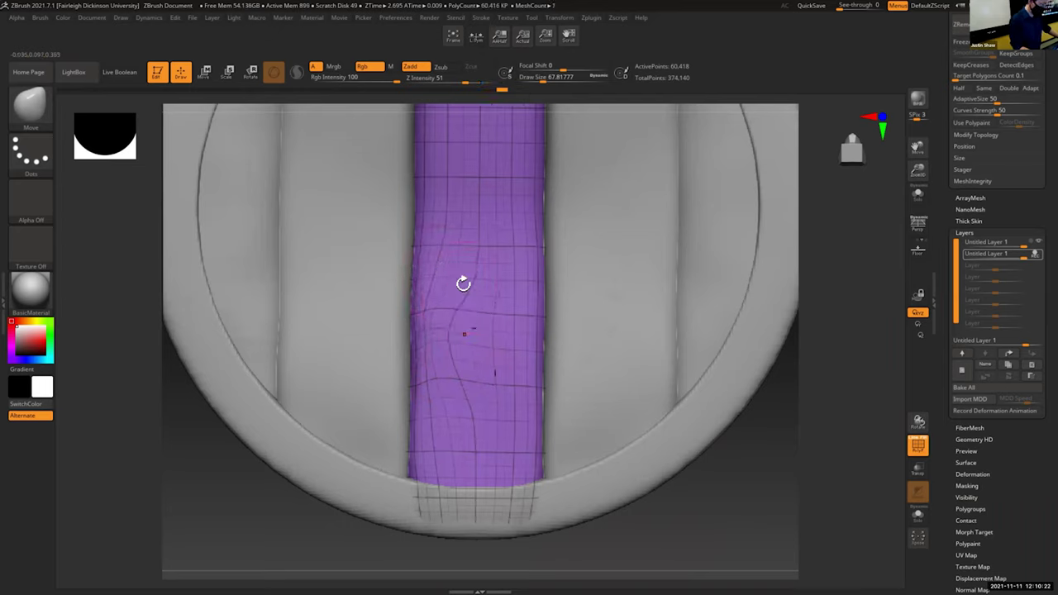
key("ctrl+z")
key("ctrl+z")
key("ctrl+z")
key("ctrl+z")
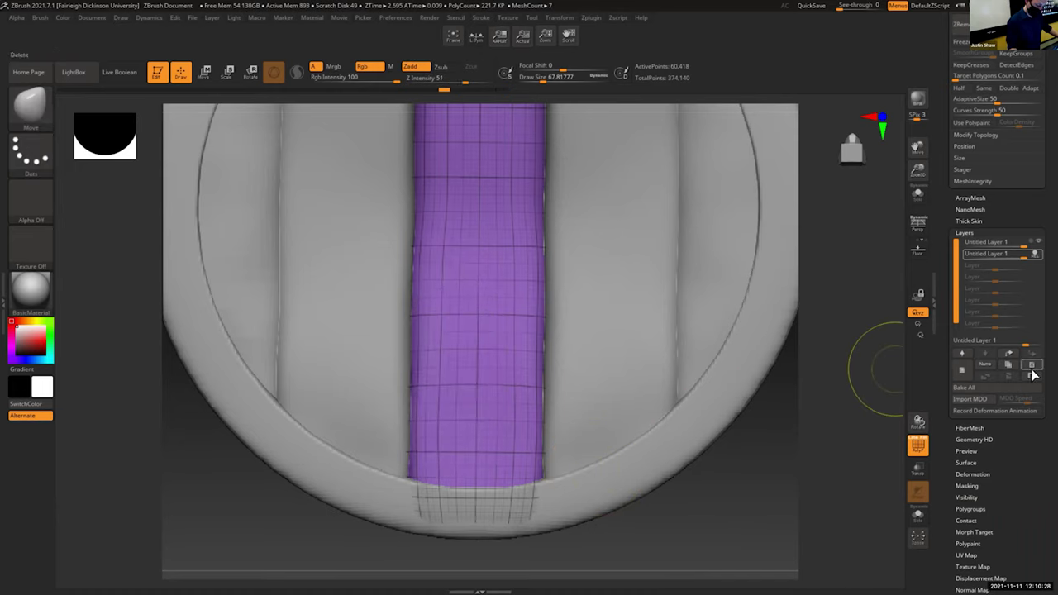
Step: Bake all layers of the centre board and lower its mesh to subdivision level 2
left_click(1014, 388)
left_click_drag(945, 199, 944, 342)
left_click(956, 86)
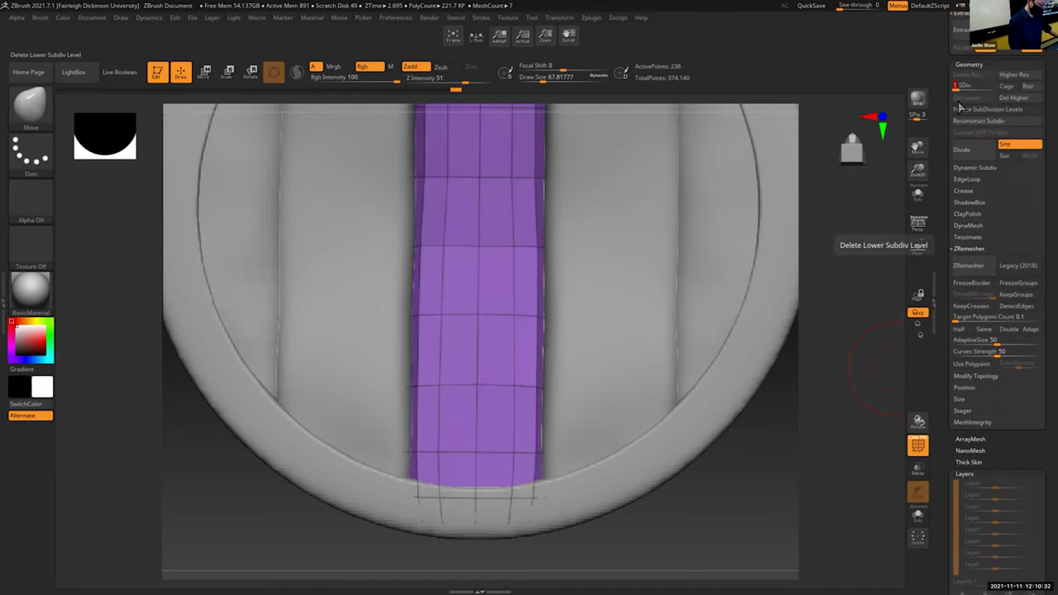
left_click(965, 86)
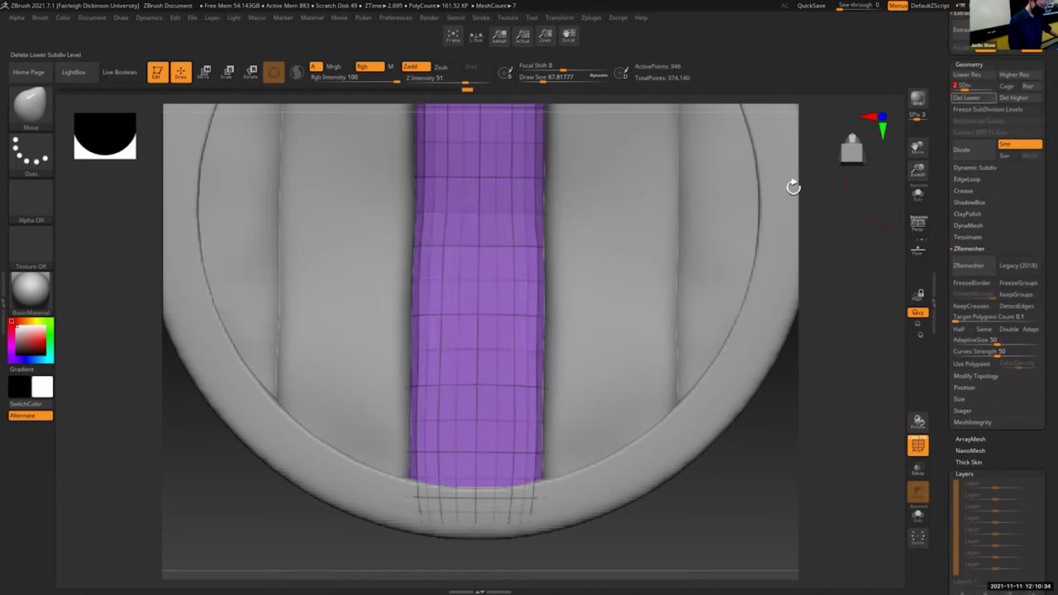
Step: Push the centre board's edge unevenly on the back of the shield with the Move brush at a draw size of about 44
key("s")
left_click_drag(449, 448, 439, 450)
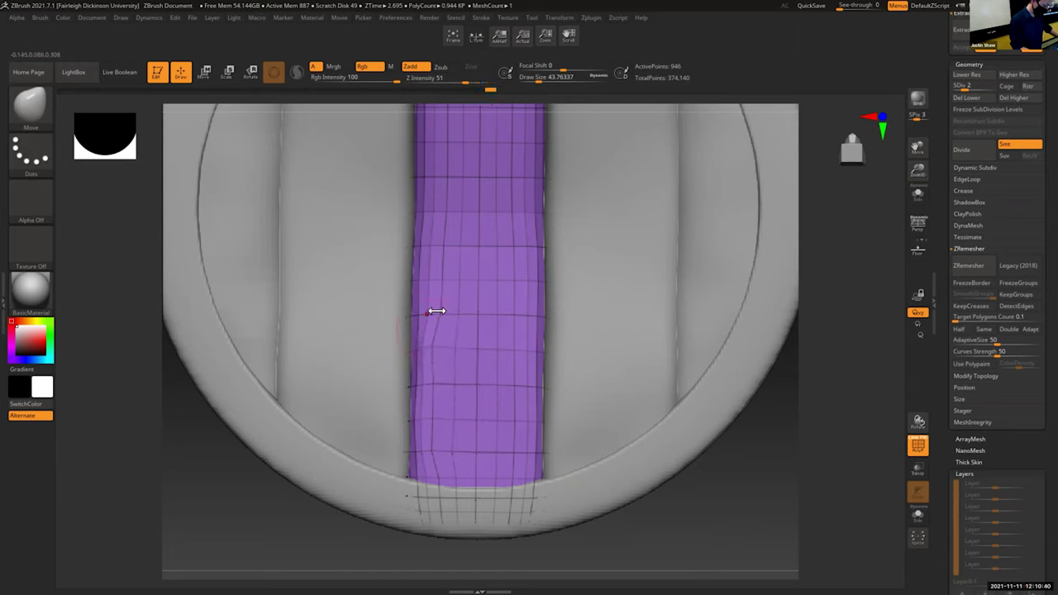
left_click_drag(443, 239, 435, 237)
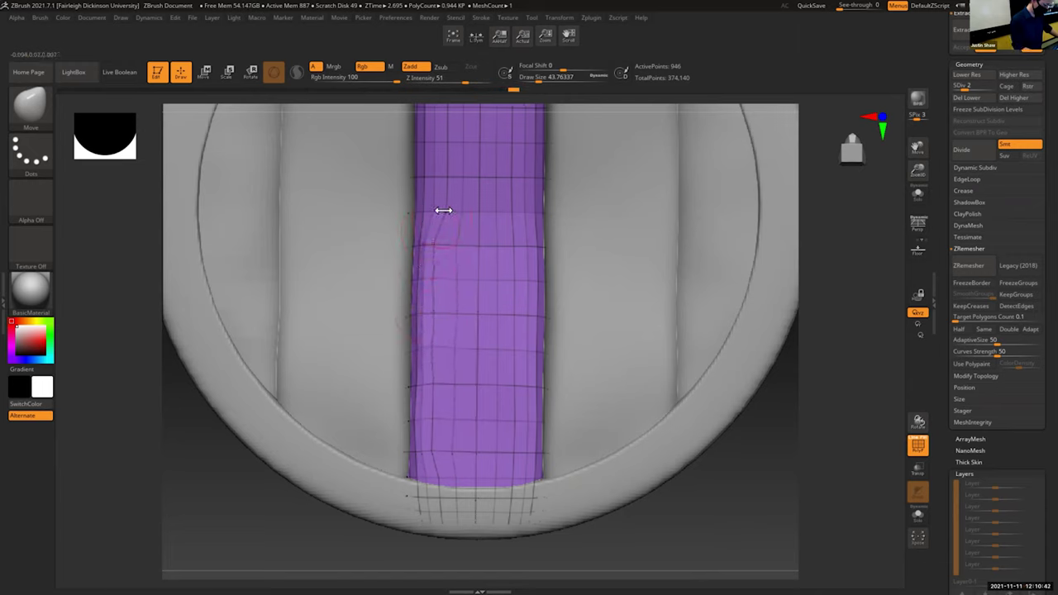
mouse_move(446, 178)
left_mouse_down()
mouse_move(432, 168)
mouse_move(432, 215)
left_mouse_up()
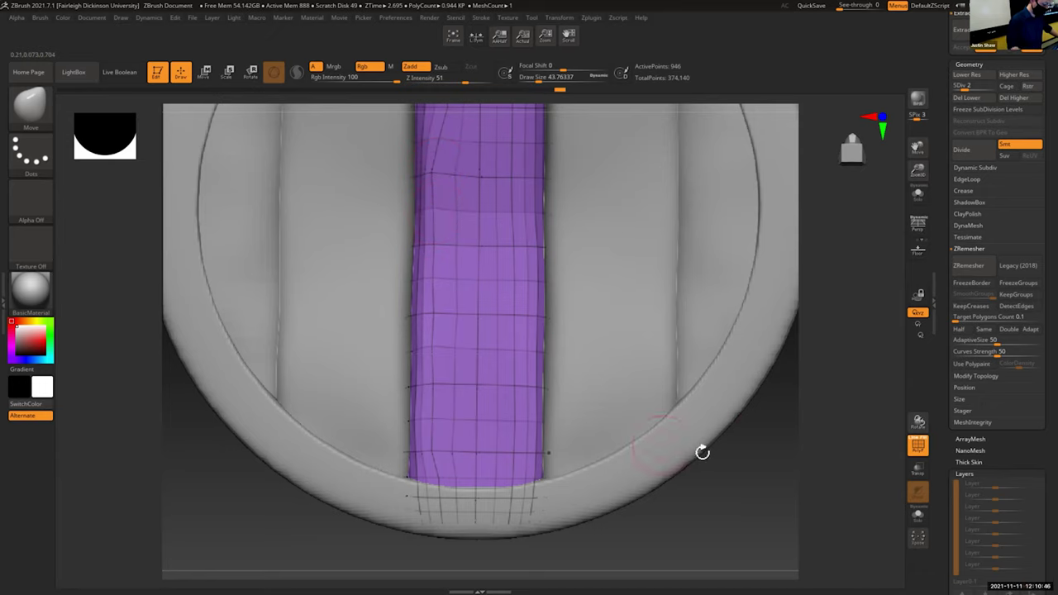
Step: Hide the polygon wireframe and bring the centre board back to subdivision level 5
left_click_drag(917, 172, 902, 227)
left_click_drag(715, 402, 642, 406)
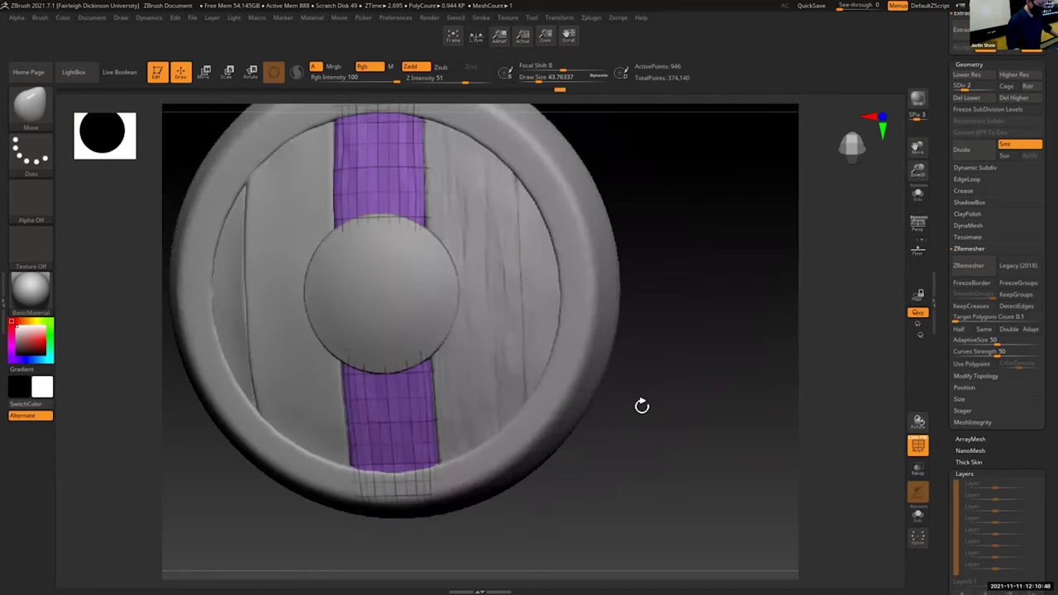
key("shift+f")
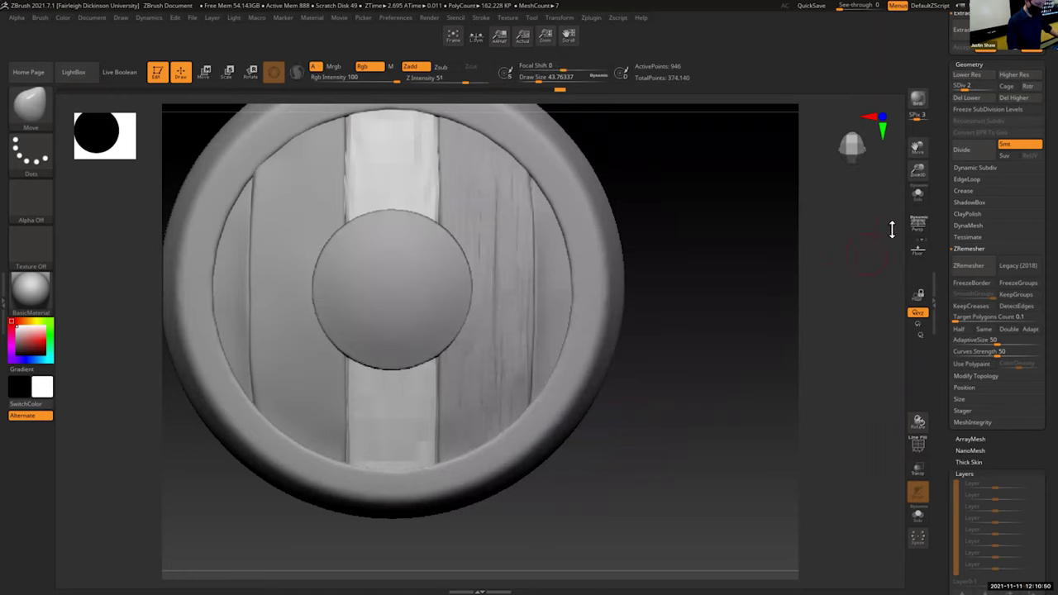
left_click_drag(967, 87, 1012, 97)
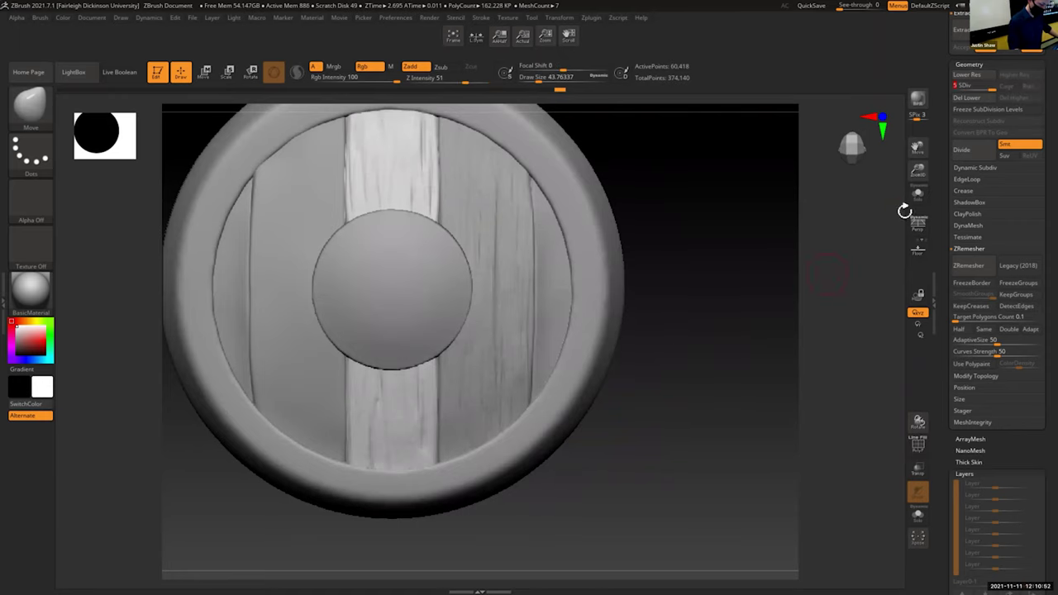
left_click_drag(922, 151, 933, 171)
Step: Select the wide board left of the centre board and divide it to subdivision level 5
left_click(374, 415, "alt")
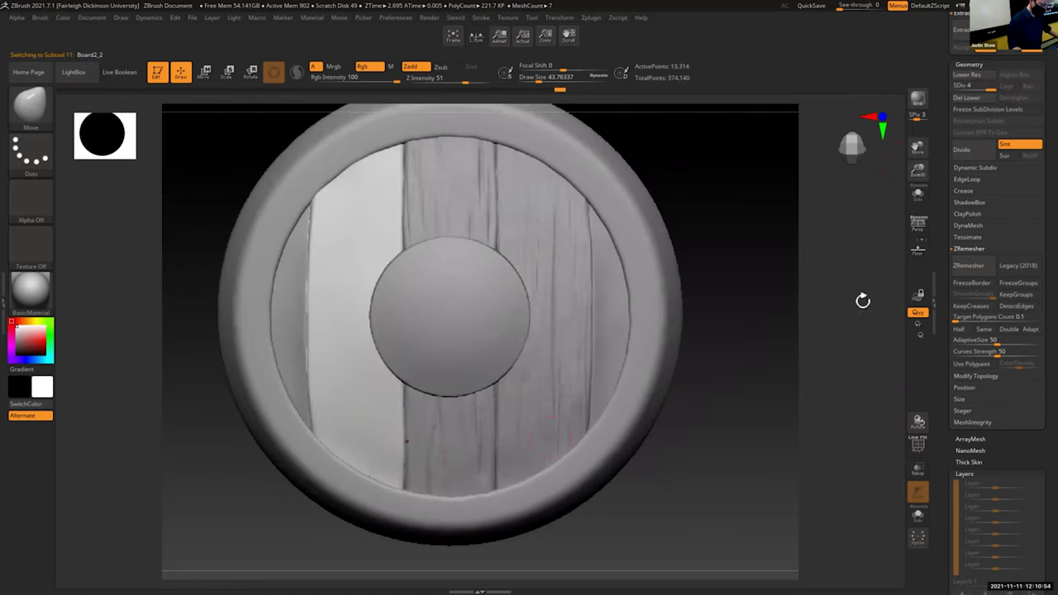
left_click(973, 152)
scroll(960, 405, "down", 5)
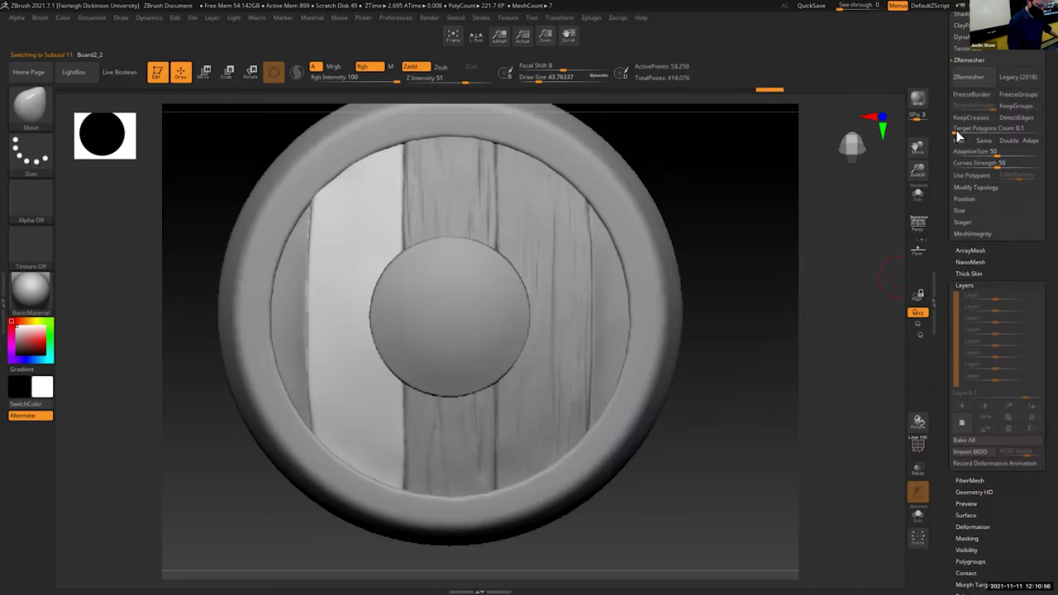
left_click(960, 405)
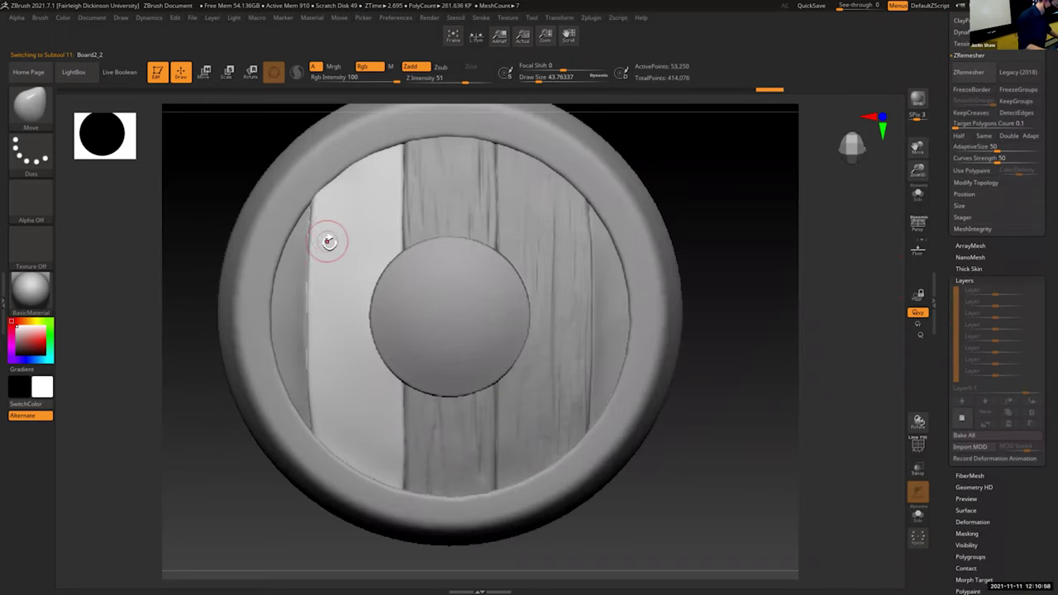
Step: Build up vertical wood grain along the wide board left of centre with ClayBuildup at a draw size of about 77
key("b")
key("c")
key("b")
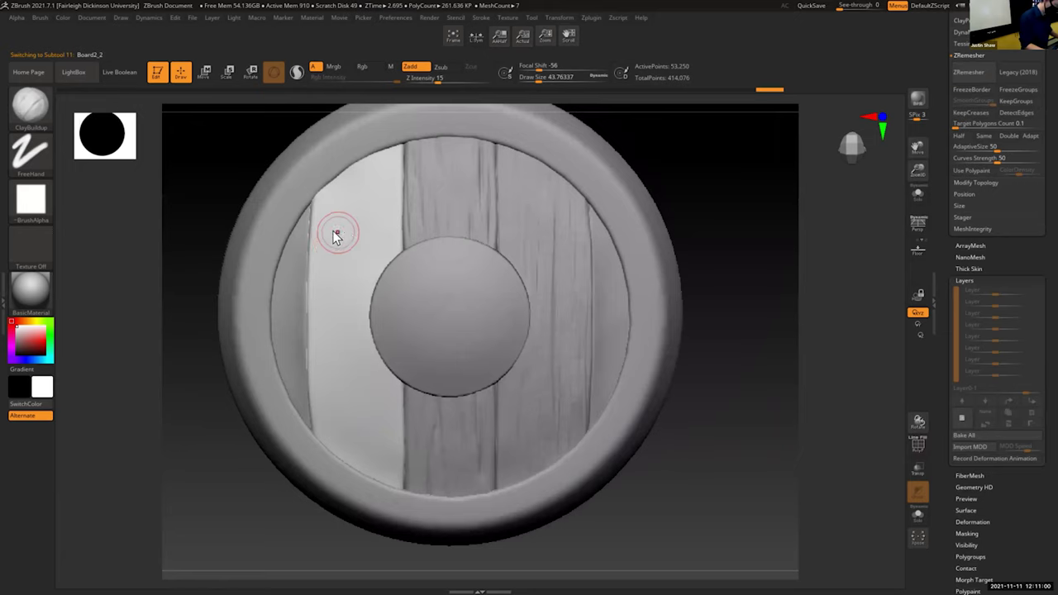
key("s")
left_click(339, 274)
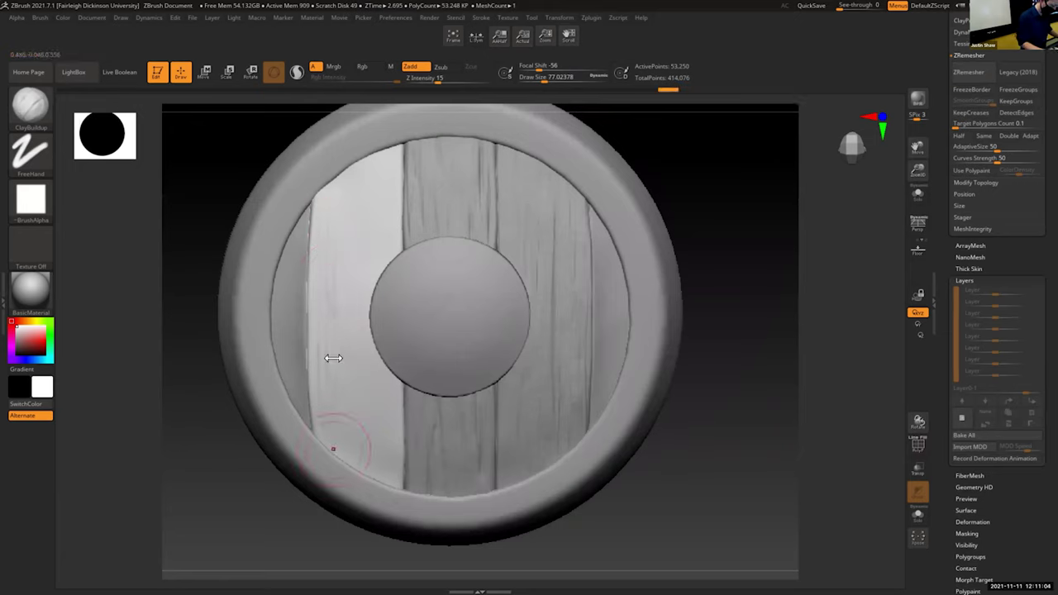
left_click_drag(358, 184, 364, 269)
mouse_move(393, 149)
left_mouse_down()
mouse_move(396, 285)
mouse_move(381, 217)
mouse_move(368, 315)
left_mouse_up()
mouse_move(340, 208)
left_mouse_down()
mouse_move(347, 348)
mouse_move(372, 468)
left_mouse_up()
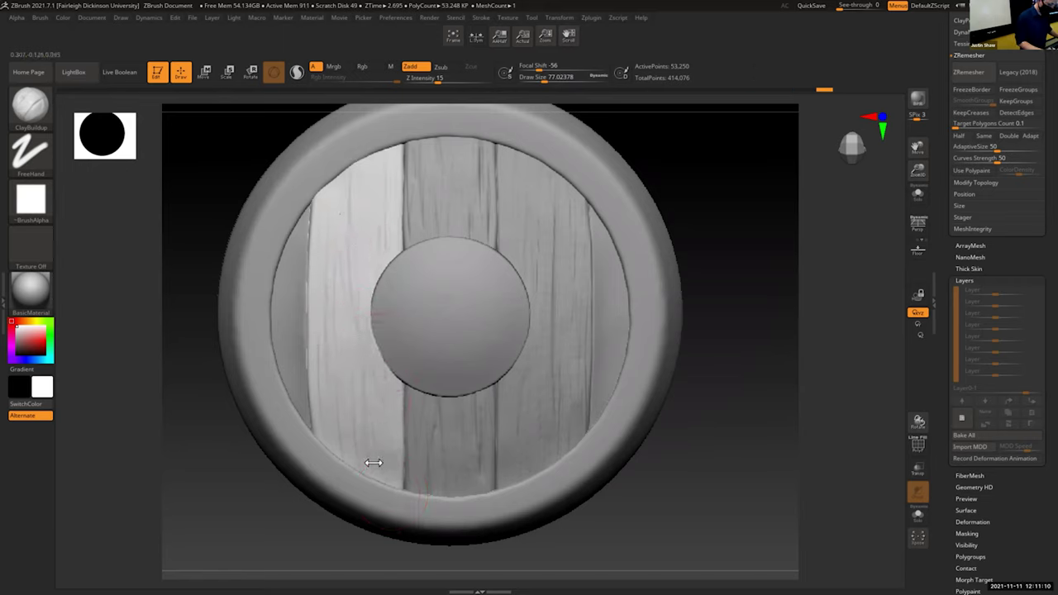
left_click_drag(711, 467, 713, 465)
left_click_drag(919, 146, 931, 165)
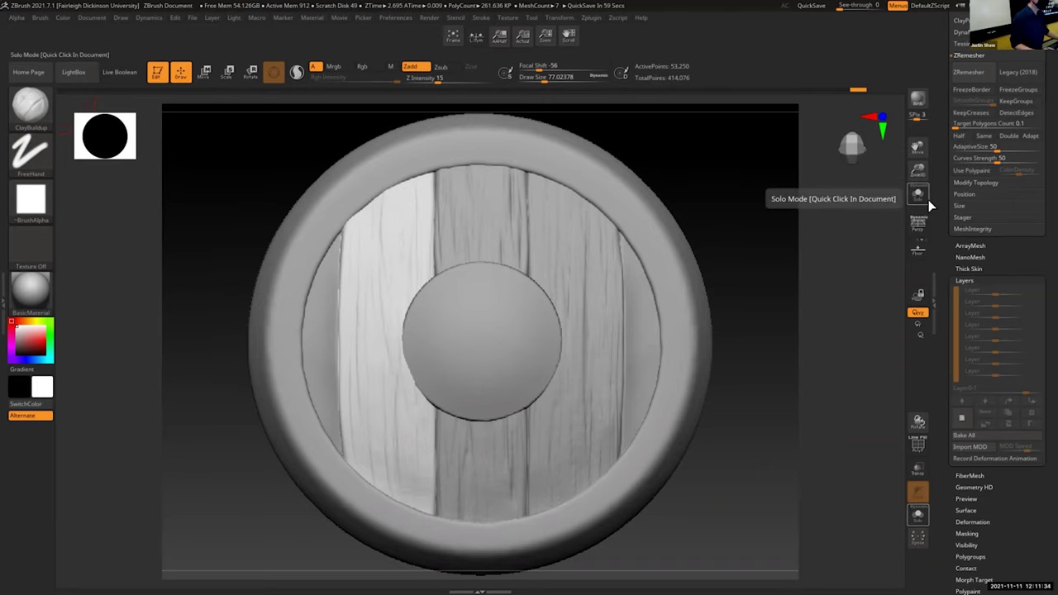
left_click_drag(725, 177, 469, 288)
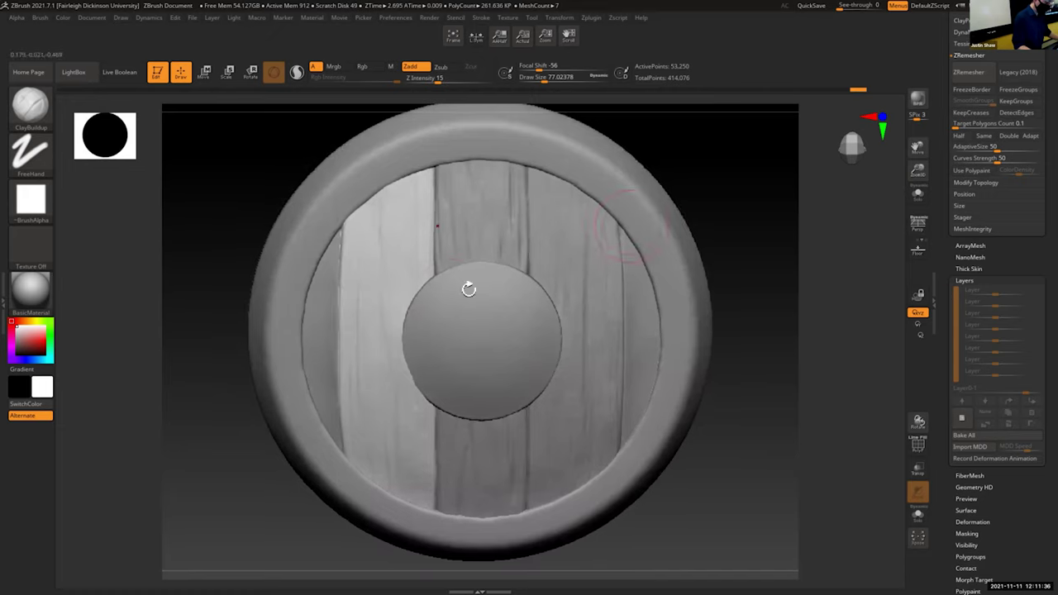
left_click_drag(411, 204, 404, 295)
key("ctrl+shift+z")
left_click_drag(749, 336, 742, 335)
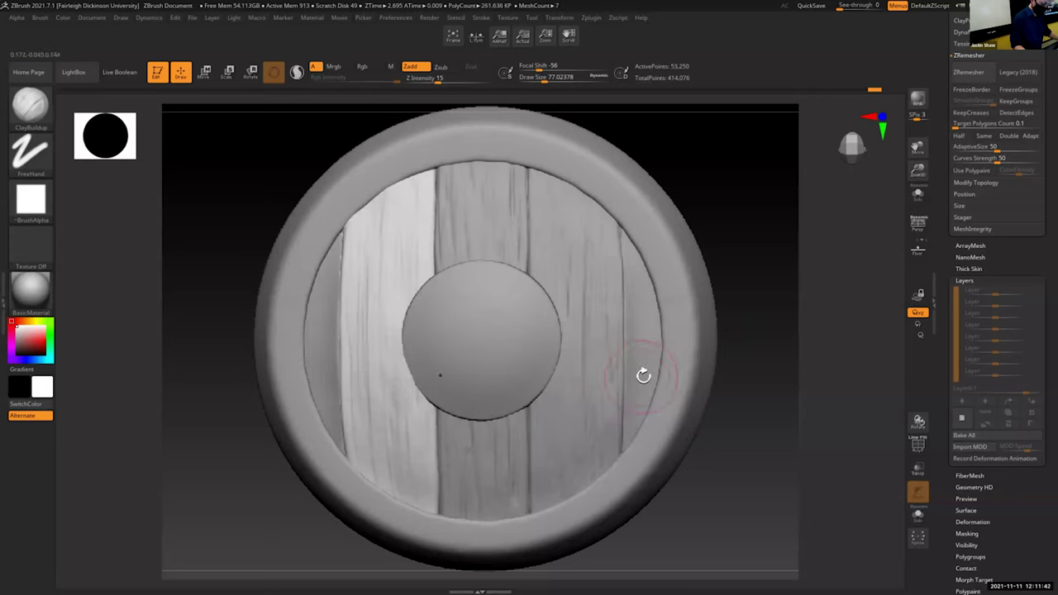
Step: Divide the narrow rightmost board to subdivision level 4 and build up vertical grain with ClayBuildup at a draw size of about 49
left_click(642, 374, "alt")
left_click_drag(945, 157, 944, 225)
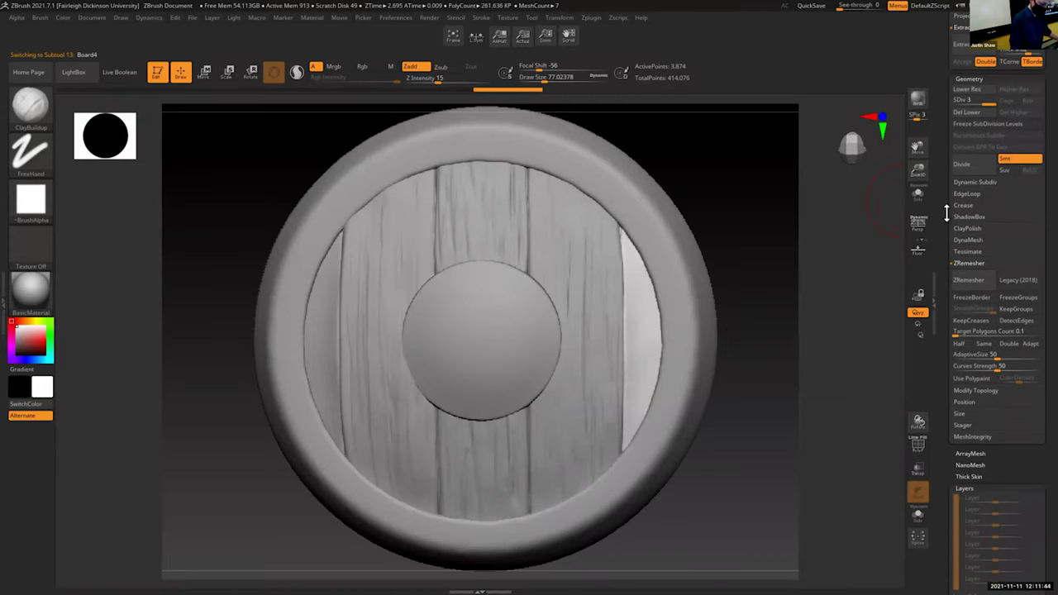
left_click(973, 166)
key("s")
left_click_drag(636, 285, 644, 384)
left_click_drag(762, 373, 748, 371)
mouse_move(634, 285)
left_mouse_down()
mouse_move(635, 403)
mouse_move(656, 340)
mouse_move(657, 393)
left_mouse_up()
left_click_drag(753, 248, 758, 265)
mouse_move(654, 289)
left_mouse_down()
mouse_move(657, 380)
mouse_move(638, 378)
left_mouse_up()
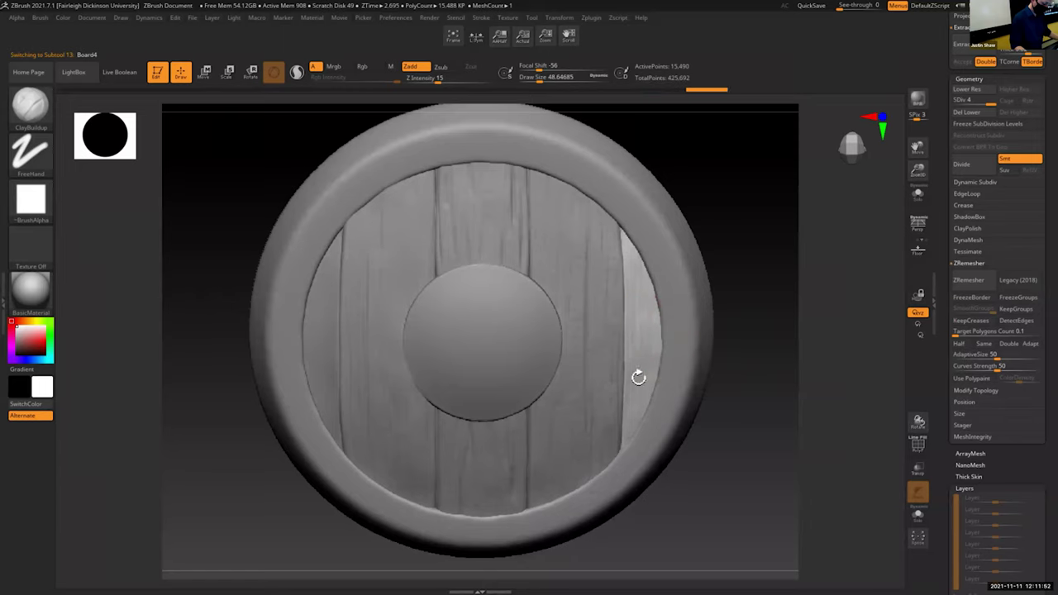
mouse_move(725, 430)
left_mouse_down()
mouse_move(730, 418)
mouse_move(717, 421)
left_mouse_up()
Step: Build up vertical wood grain along the narrow leftmost board with ClayBuildup
left_click(321, 343, "alt")
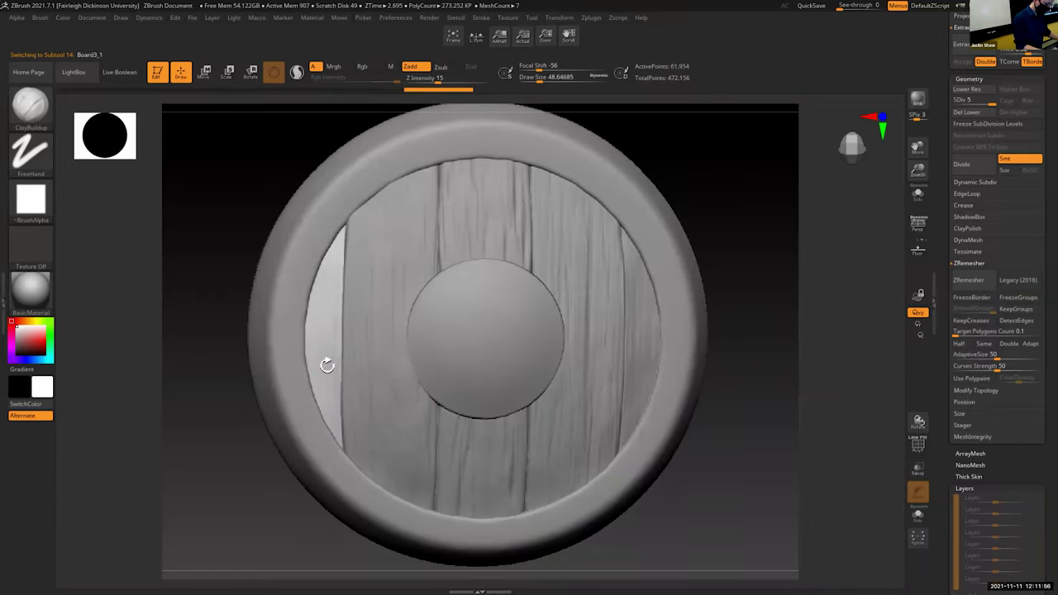
left_click_drag(325, 281, 323, 372)
left_click_drag(328, 239, 319, 392)
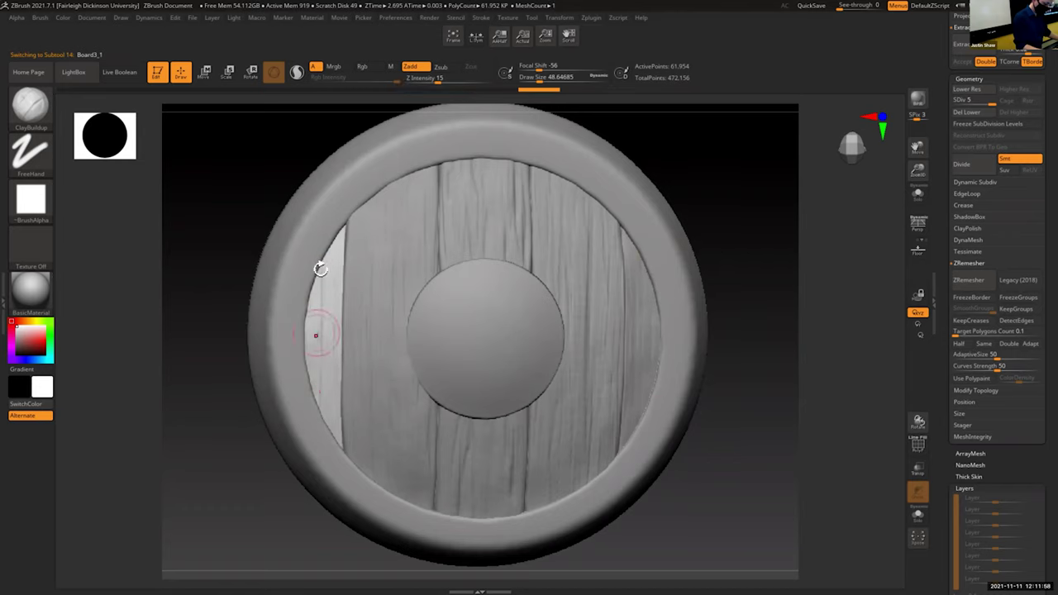
left_click_drag(714, 438, 716, 440)
Step: Carve fine grain lines into the narrow leftmost board with DamStandard at a draw size of about 35
key("b")
key("d")
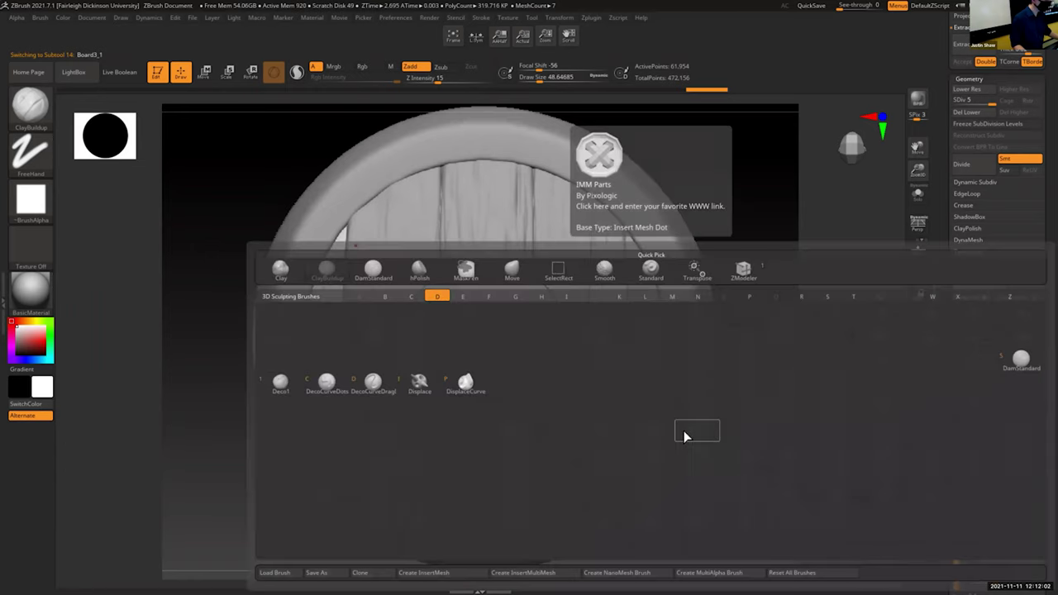
key("s")
key("s")
left_click_drag(328, 311, 324, 313)
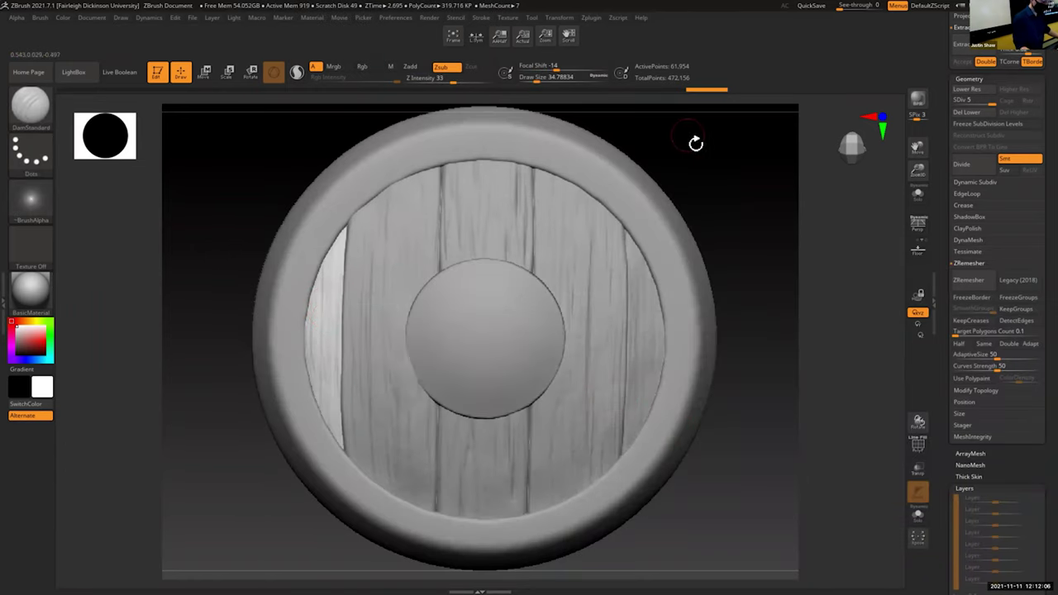
left_click_drag(697, 144, 709, 154)
left_click_drag(333, 250, 326, 362)
left_click_drag(320, 303, 319, 409)
mouse_move(317, 328)
left_mouse_down()
mouse_move(314, 407)
mouse_move(331, 444)
mouse_move(334, 347)
mouse_move(315, 275)
left_mouse_up()
Step: Carve fine grain lines into the narrow rightmost board with DamStandard
left_click_drag(733, 300, 714, 347)
left_click(635, 240, "alt")
left_click_drag(635, 235, 636, 319)
mouse_move(647, 283)
left_mouse_down()
mouse_move(631, 385)
mouse_move(652, 335)
mouse_move(647, 370)
mouse_move(665, 285)
left_mouse_up()
Step: Carve a wood knot with grain flowing around it into the lower part of the wide board left of centre
left_click(566, 463, "alt")
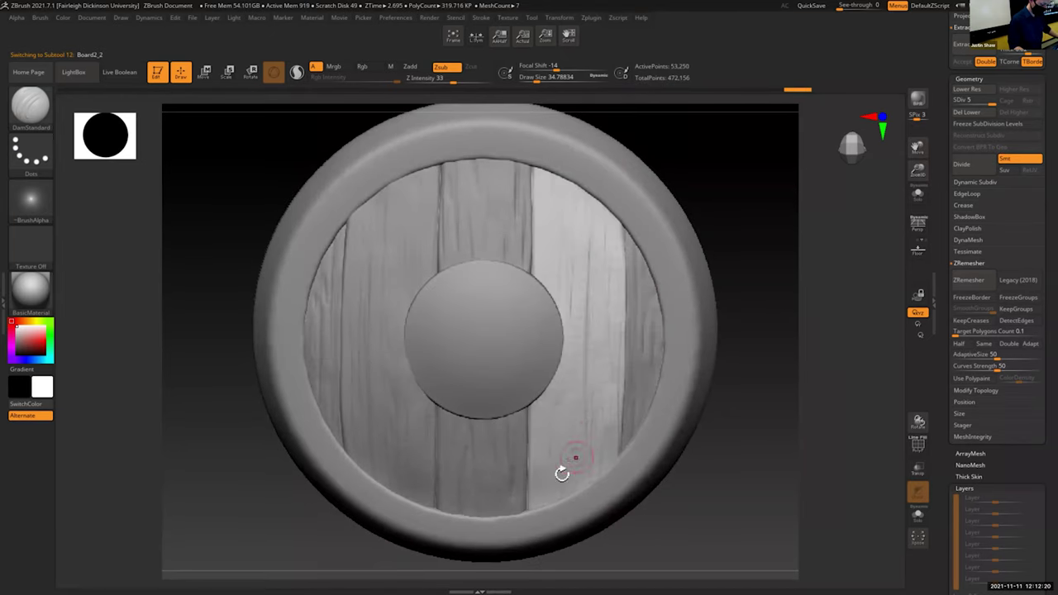
left_click(407, 453, "alt")
mouse_move(382, 407)
left_mouse_down()
mouse_move(359, 372)
mouse_move(375, 333)
mouse_move(389, 386)
mouse_move(371, 191)
mouse_move(392, 320)
mouse_move(354, 388)
mouse_move(399, 400)
mouse_move(383, 460)
mouse_move(388, 482)
mouse_move(402, 485)
left_mouse_up()
left_click_drag(749, 214, 800, 262, "shift")
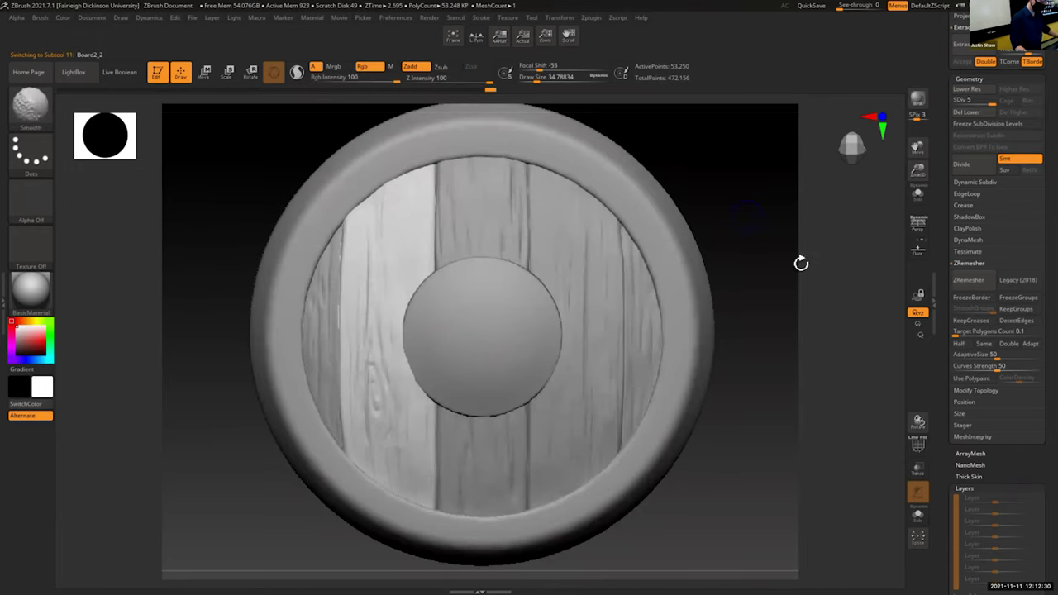
Step: Carve additional wavy grain around the knot and along the wide board left of centre with DamStandard
left_click_drag(919, 149, 912, 162)
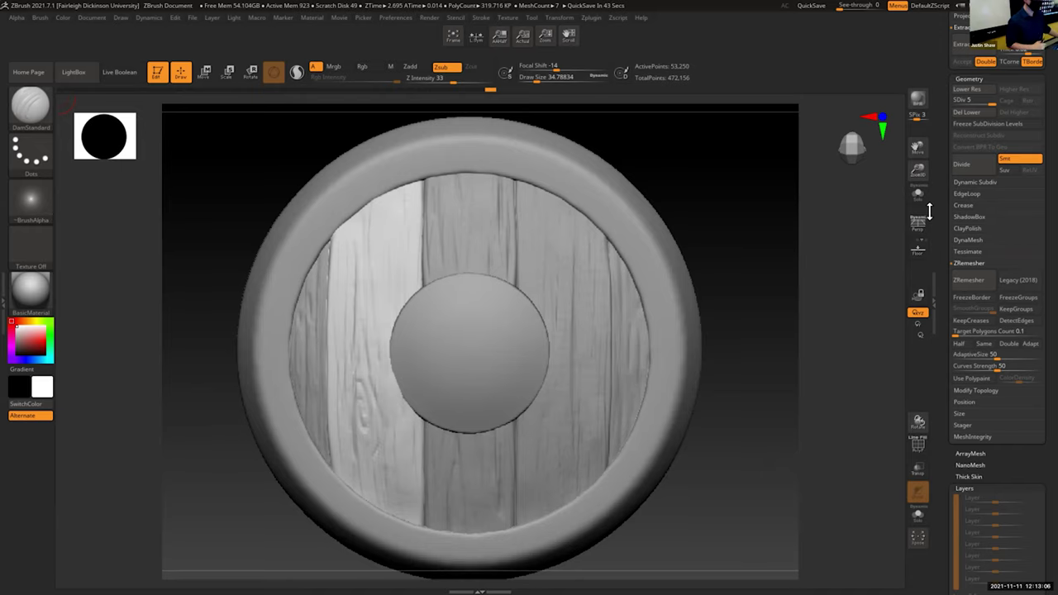
left_click_drag(738, 467, 744, 472)
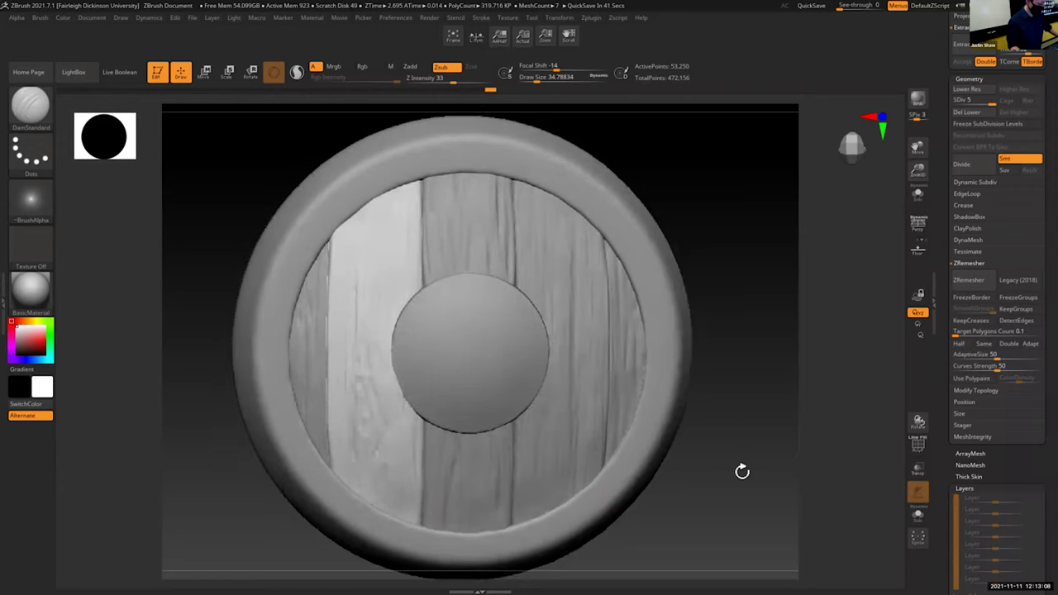
mouse_move(387, 408)
left_mouse_down()
mouse_move(378, 364)
mouse_move(344, 434)
left_mouse_up()
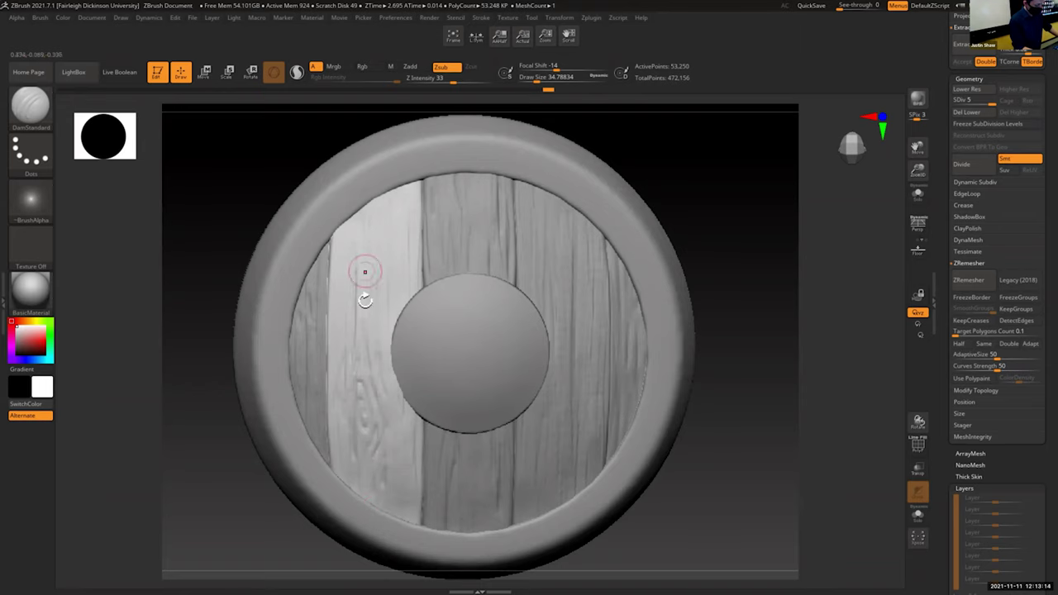
mouse_move(703, 425)
left_mouse_down()
mouse_move(720, 411)
mouse_move(714, 421)
left_mouse_up()
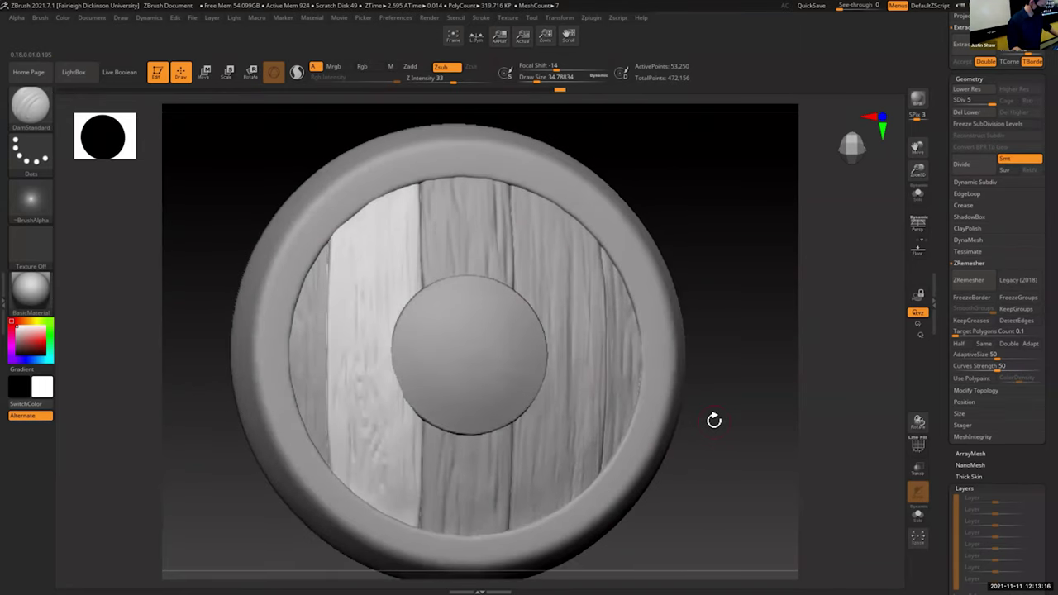
Step: Reshape the wide board left of centre with the Move brush at a draw size of about 145
key("b")
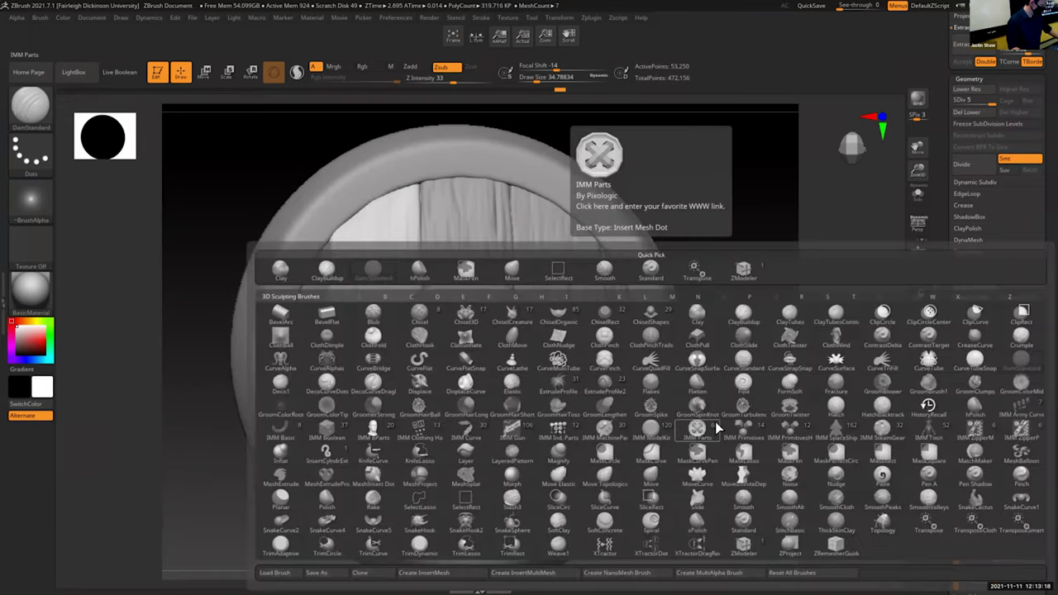
key("m")
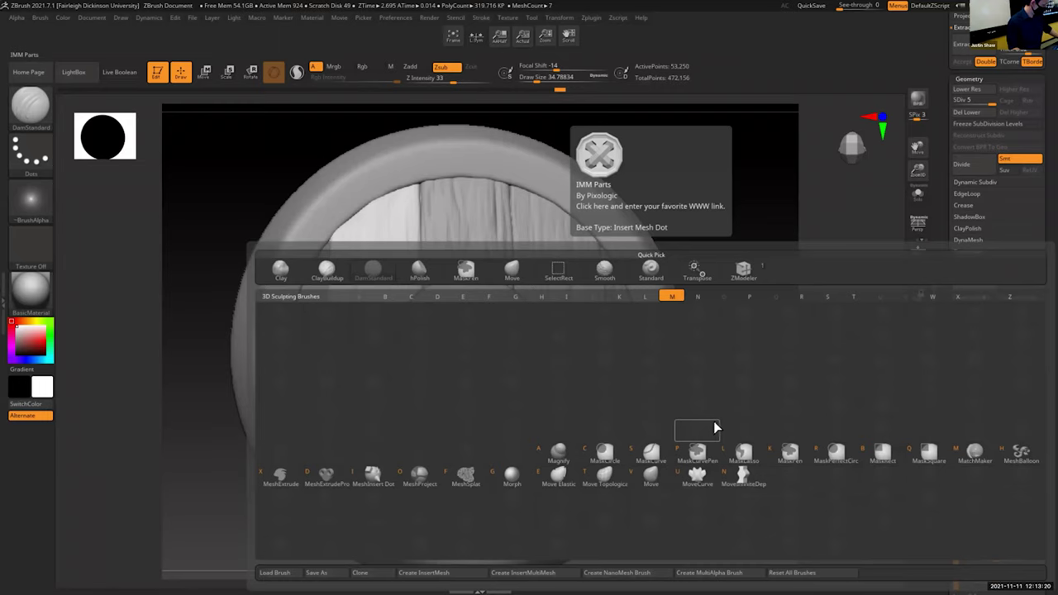
key("v")
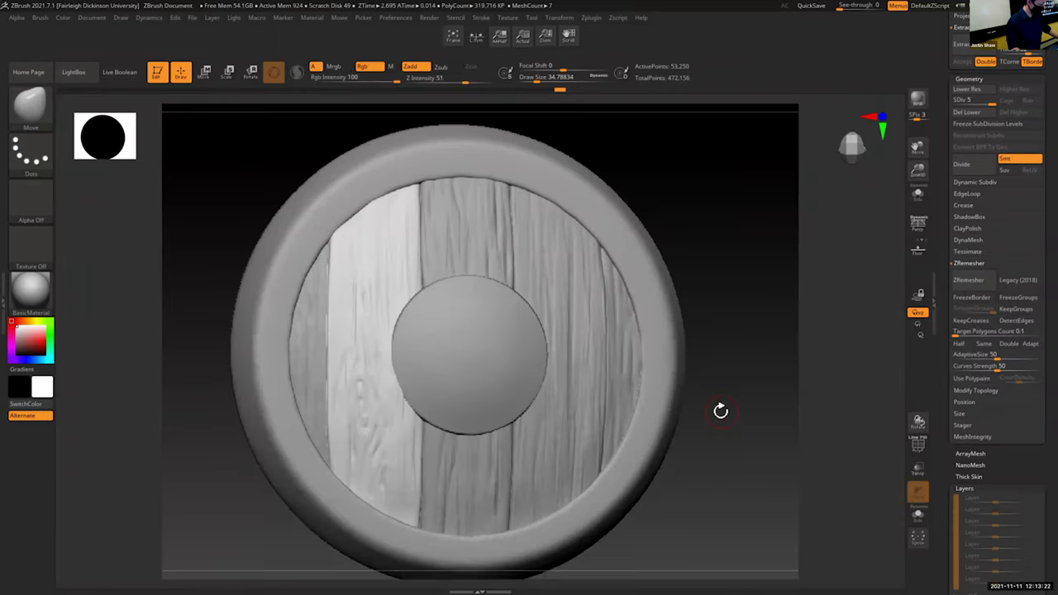
key("s")
left_click(737, 411)
mouse_move(737, 410)
left_mouse_down()
mouse_move(749, 421)
mouse_move(413, 399)
left_mouse_up()
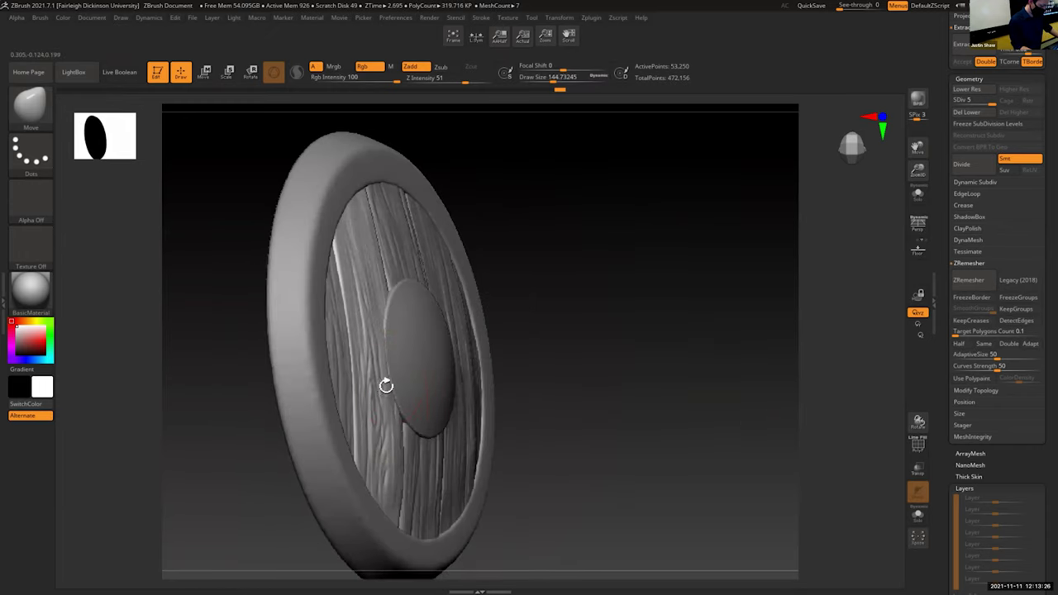
left_click_drag(593, 396, 584, 400, "shift")
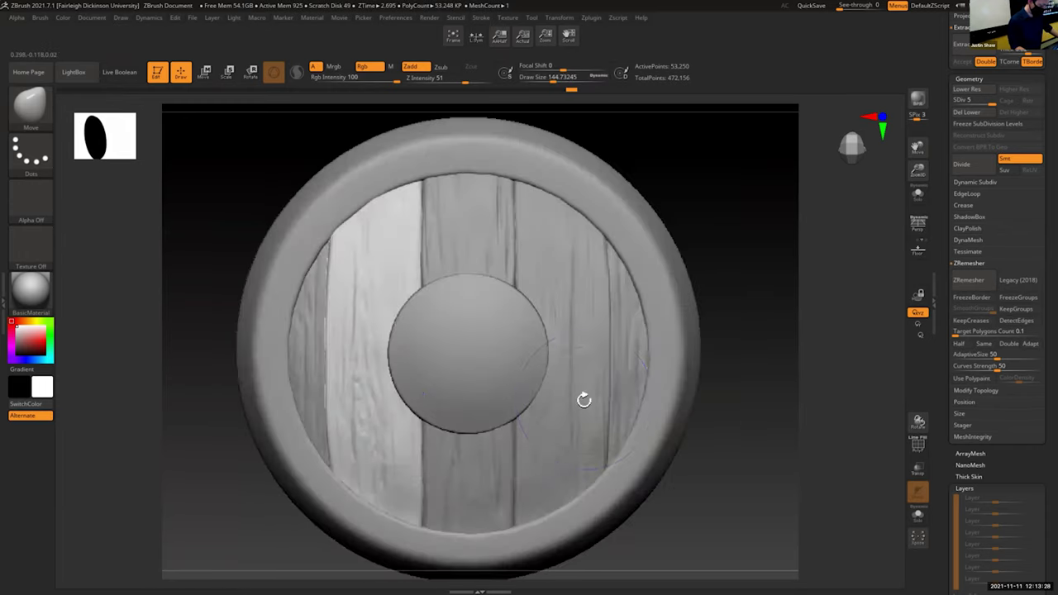
Step: Nudge the form of the wide board left of centre from several angles with the Move brush at a draw size of about 101
left_click_drag(716, 498, 399, 465)
key("s")
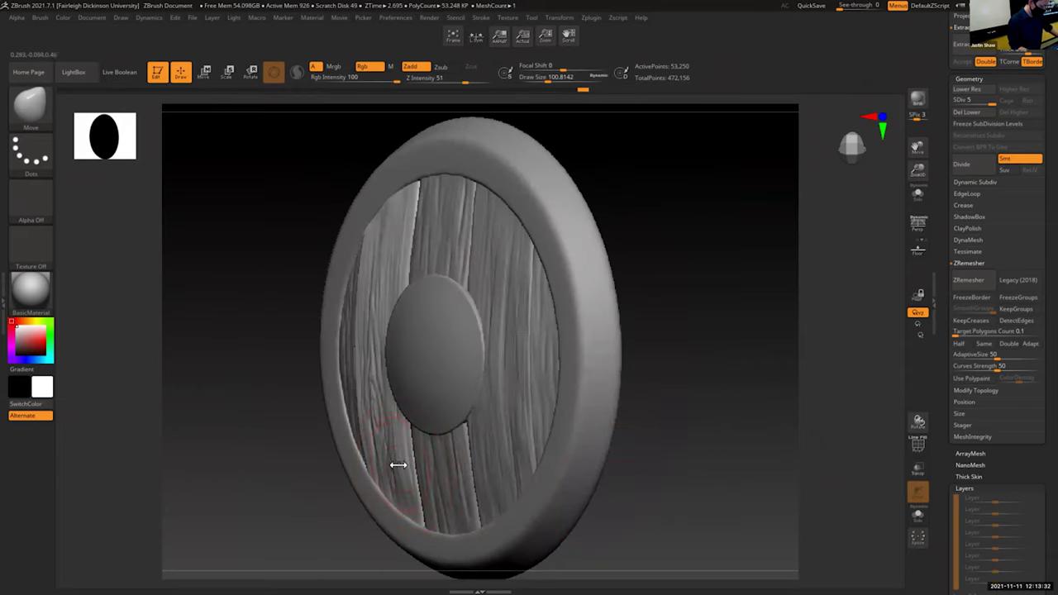
mouse_move(727, 320)
left_mouse_down()
mouse_move(739, 316)
mouse_move(749, 245)
mouse_move(725, 208)
mouse_move(487, 183)
mouse_move(350, 305)
left_mouse_up()
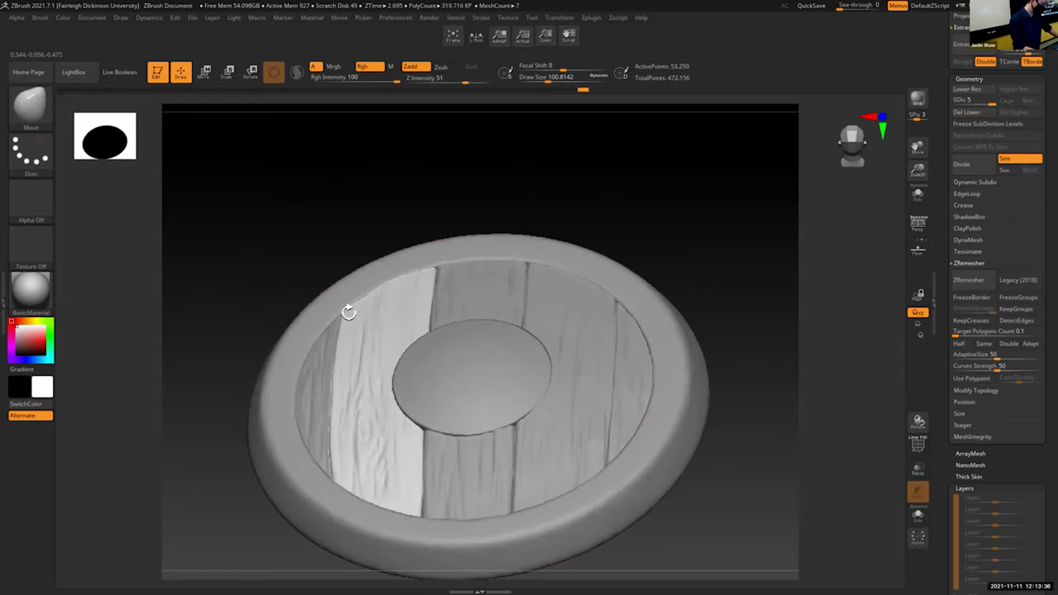
left_click_drag(695, 194, 700, 210)
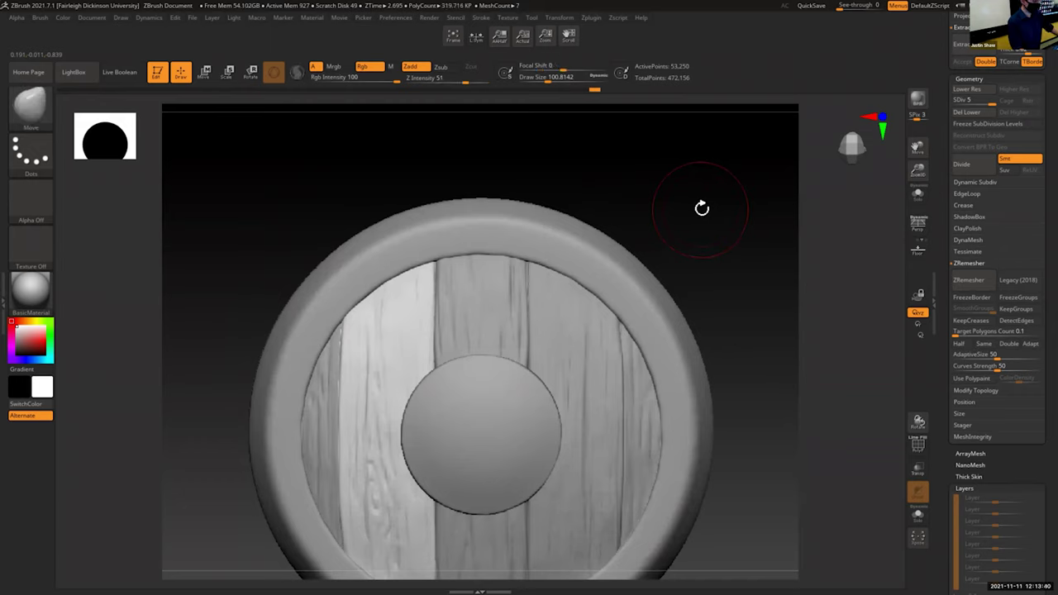
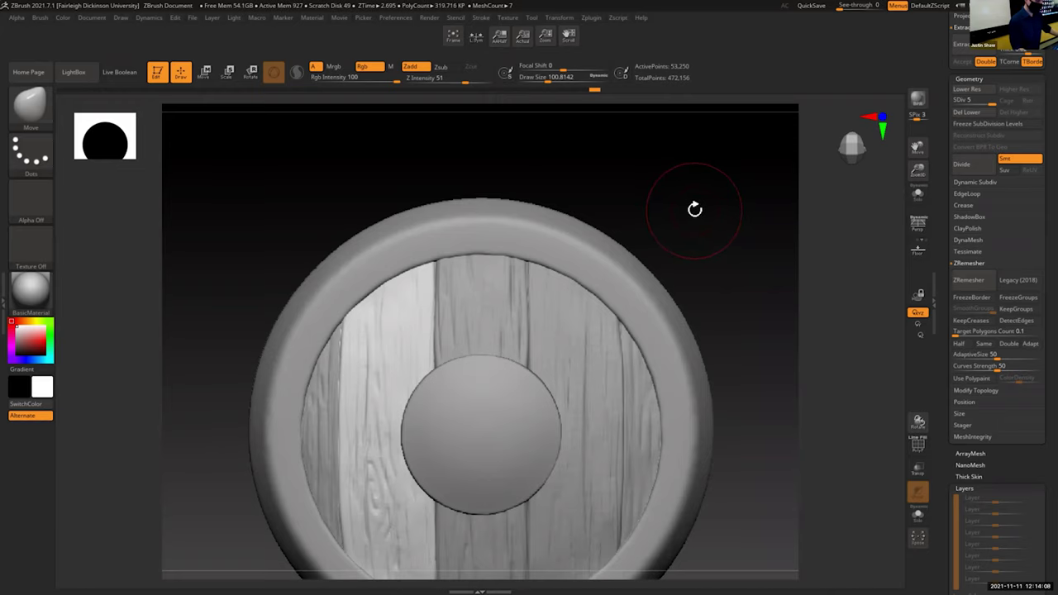
left_click_drag(918, 148, 906, 97)
left_click_drag(710, 269, 918, 217)
left_click_drag(919, 149, 936, 168)
left_click_drag(918, 167, 917, 198)
mouse_move(700, 186)
left_mouse_down()
mouse_move(621, 180)
mouse_move(342, 283)
left_mouse_up()
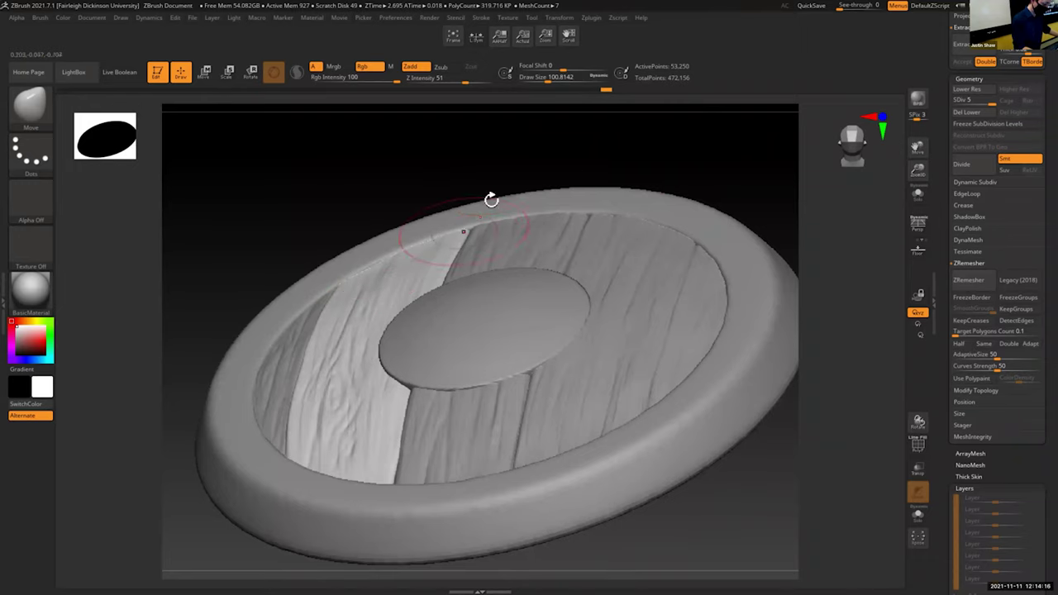
Step: Subdivide the wide board left of centre to level 6 and reduce the Move brush's draw size to about 80
left_click_drag(586, 157, 923, 134)
left_click_drag(916, 172, 918, 187)
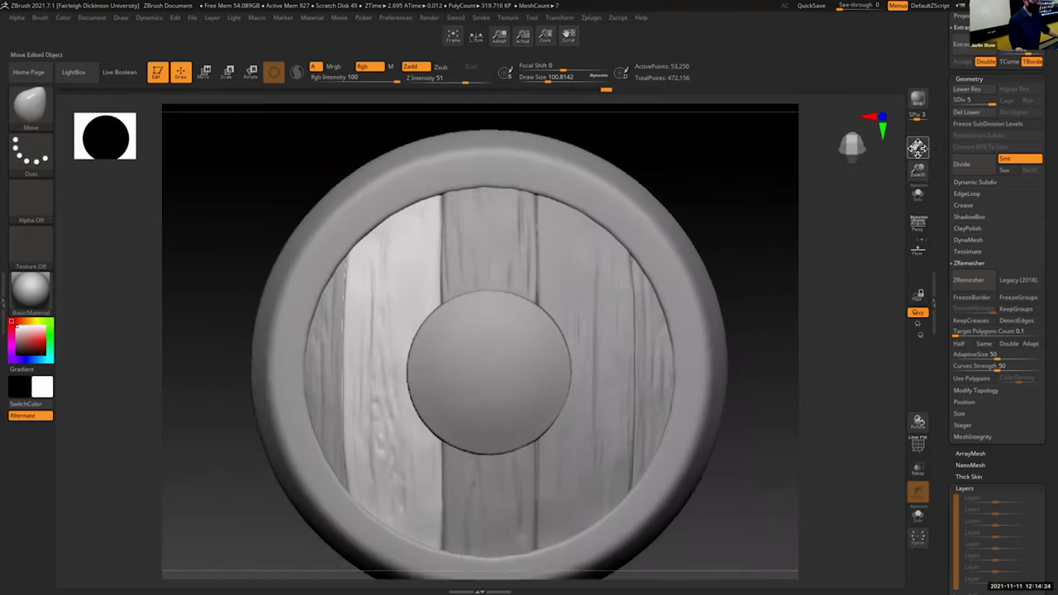
left_click_drag(918, 148, 913, 142)
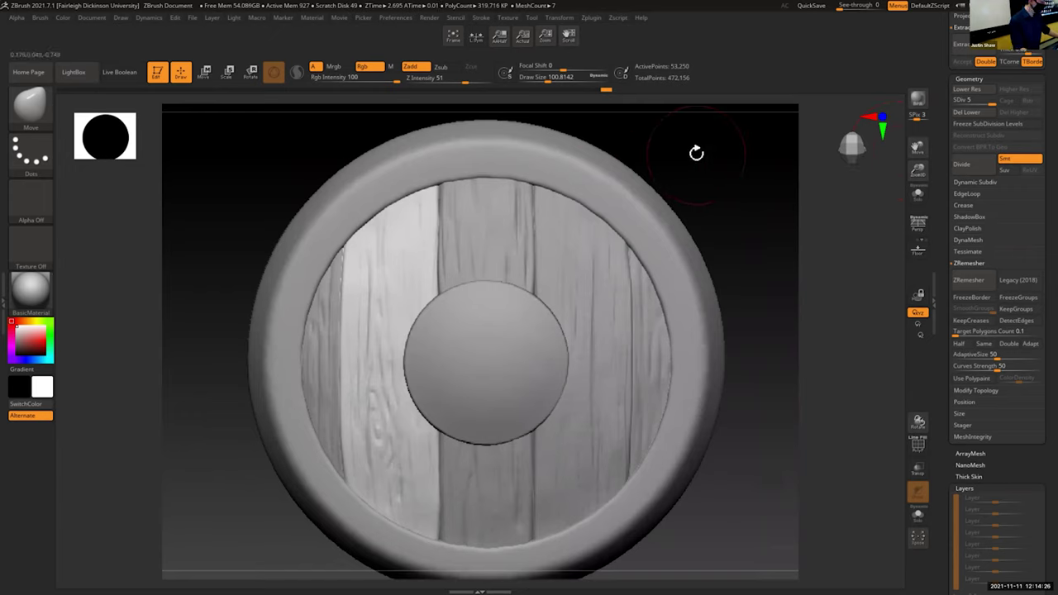
left_click_drag(703, 158, 702, 168)
key("s")
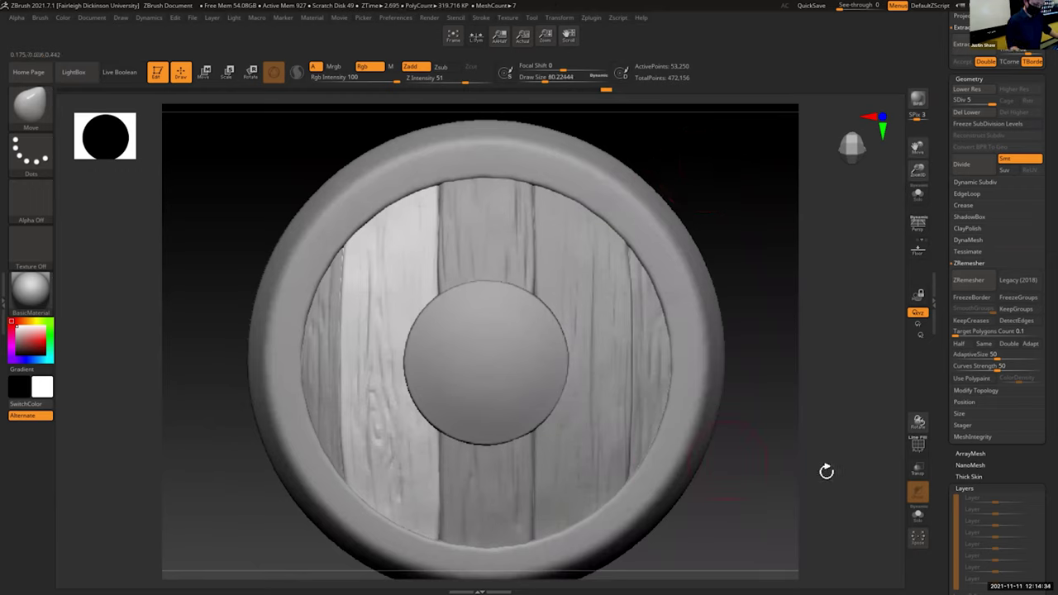
left_click(956, 171)
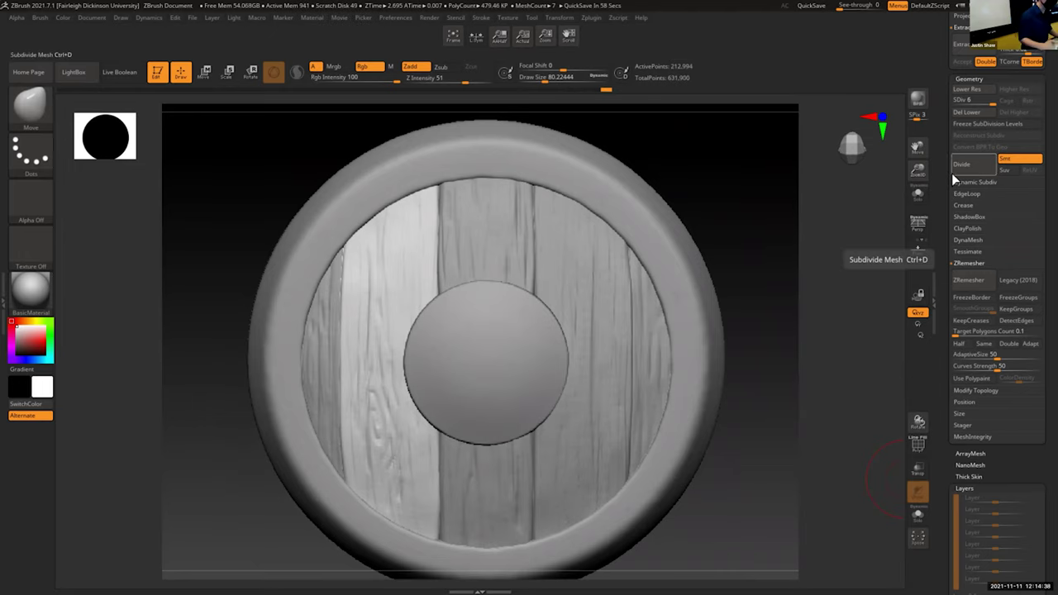
left_click_drag(919, 171, 907, 151)
left_click_drag(722, 235, 726, 231)
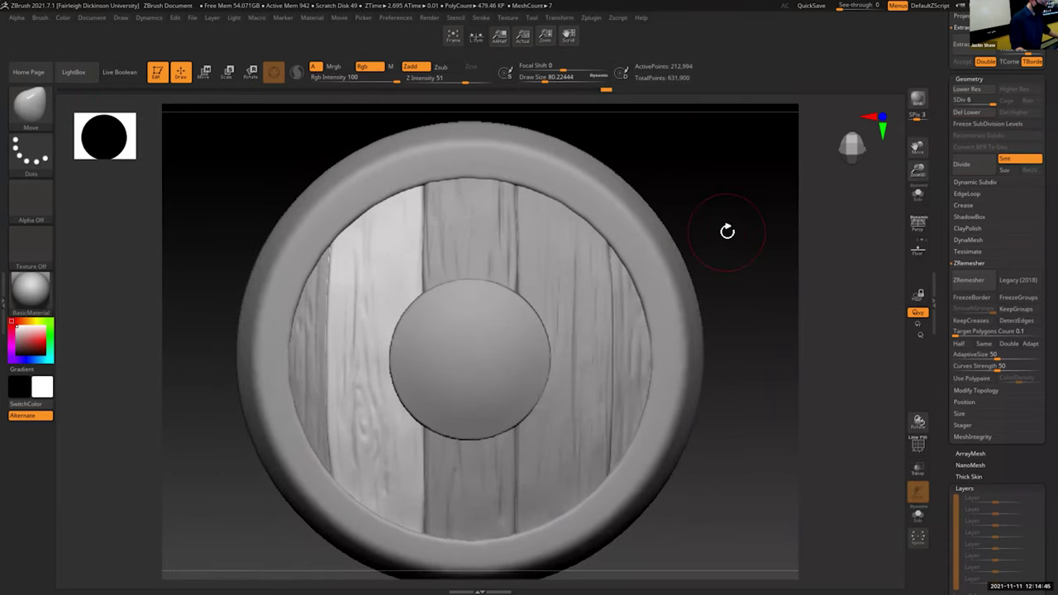
Step: Select the round centre boss with DamStandard at a draw size of about 39 and raise the boss to subdivision level 2
left_click(495, 364, "alt")
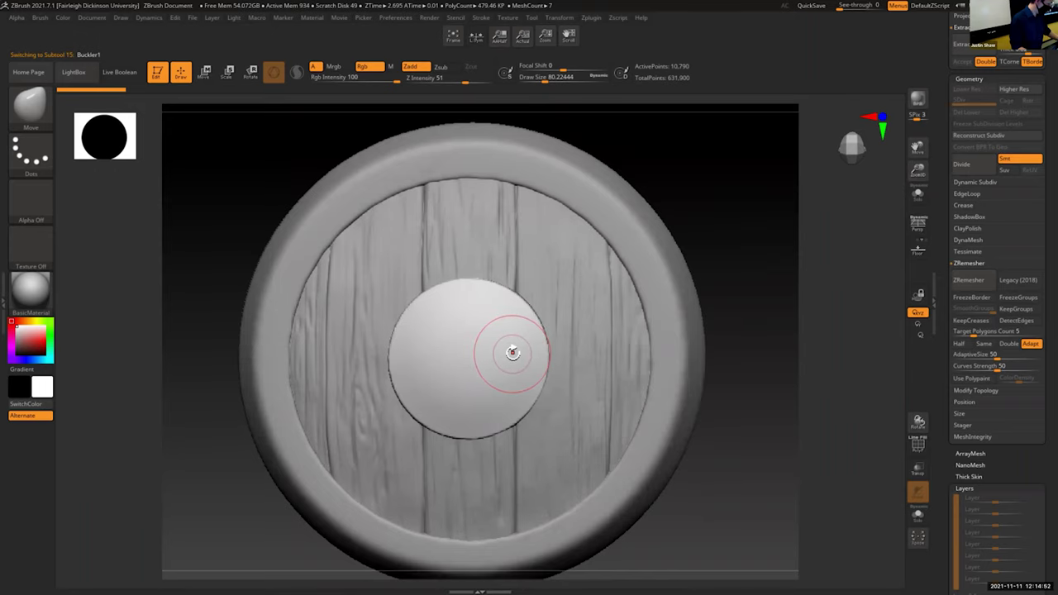
key("b")
key("d")
key("s")
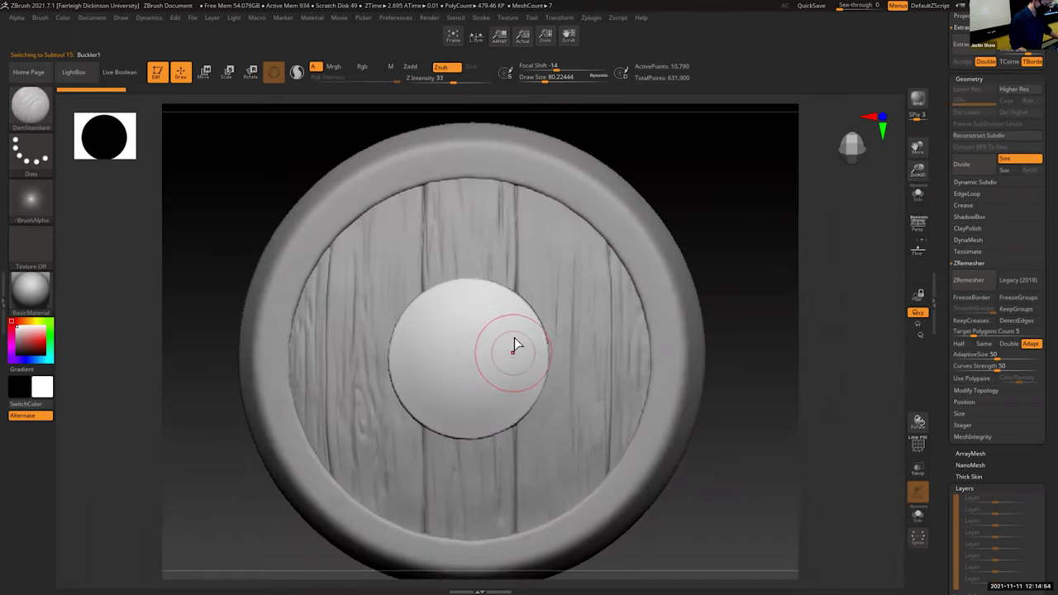
key("s")
left_click_drag(515, 354, 505, 355)
left_click_drag(717, 215, 713, 209)
key("shift+f")
key("shift+f")
left_click_drag(948, 298, 953, 210)
left_click_drag(947, 253, 948, 381)
key("ctrl+d")
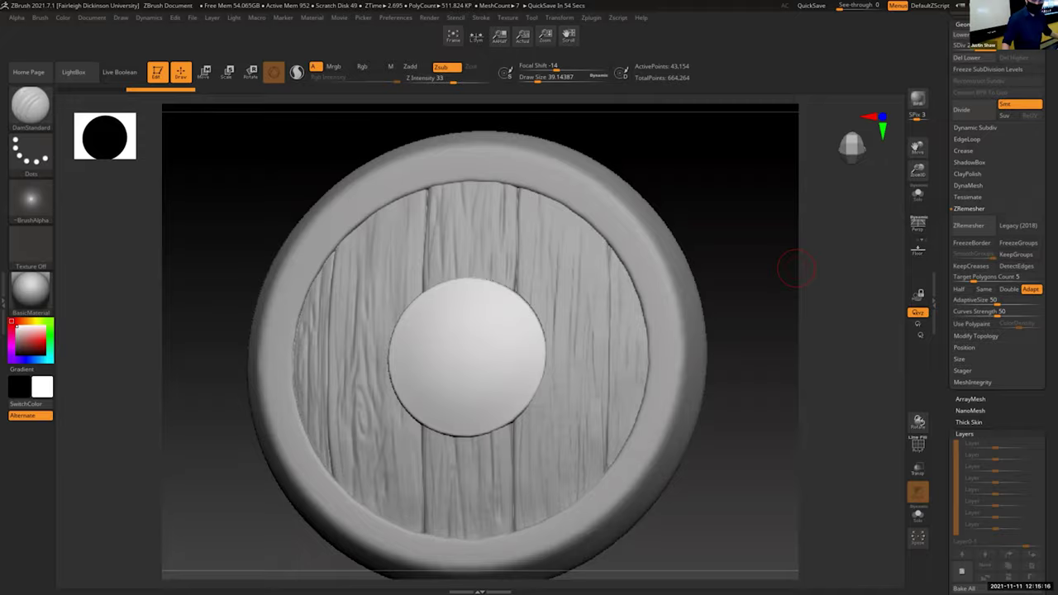
Step: Add a new sculpting layer to the centre boss and set the DamStandard draw size to about 37
key("alt+Tab")
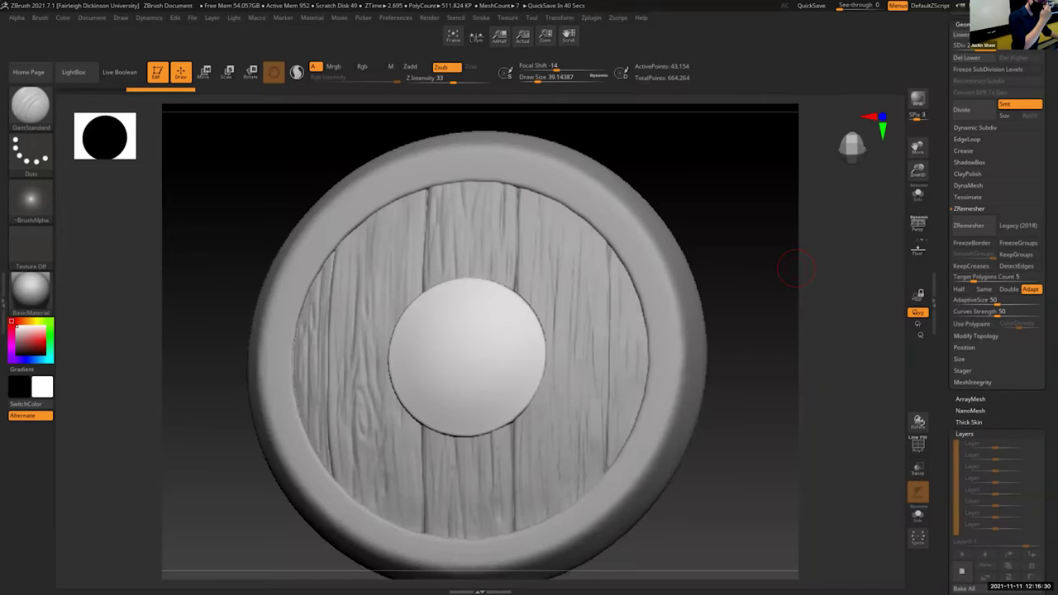
left_click_drag(916, 172, 919, 181)
left_click_drag(920, 154, 912, 148)
left_click_drag(945, 373, 945, 212)
left_click(963, 408)
key("s")
left_click(501, 308)
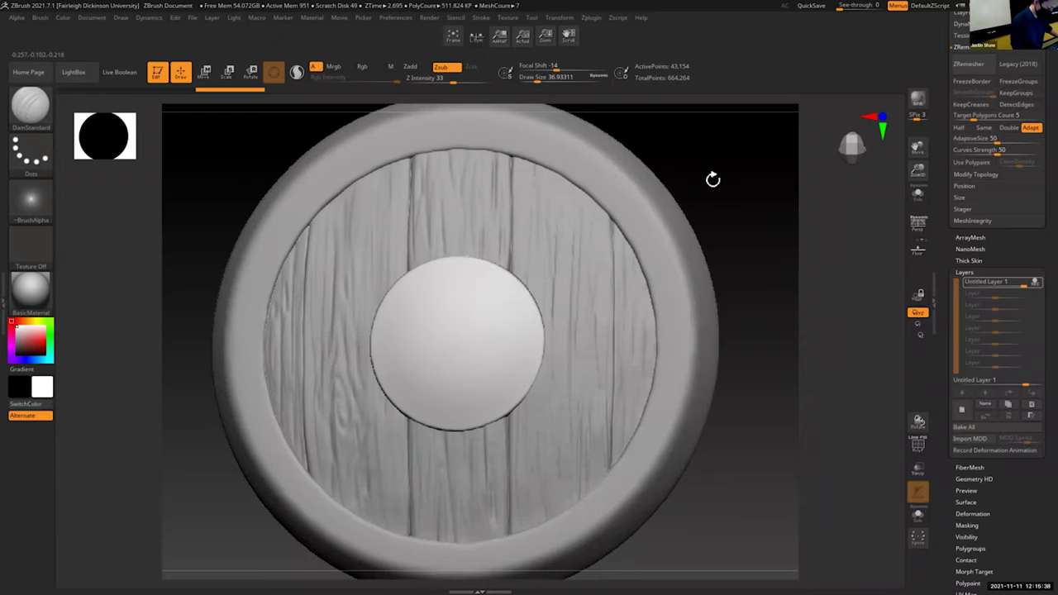
left_click_drag(713, 177, 709, 272)
left_click_drag(919, 174, 763, 189)
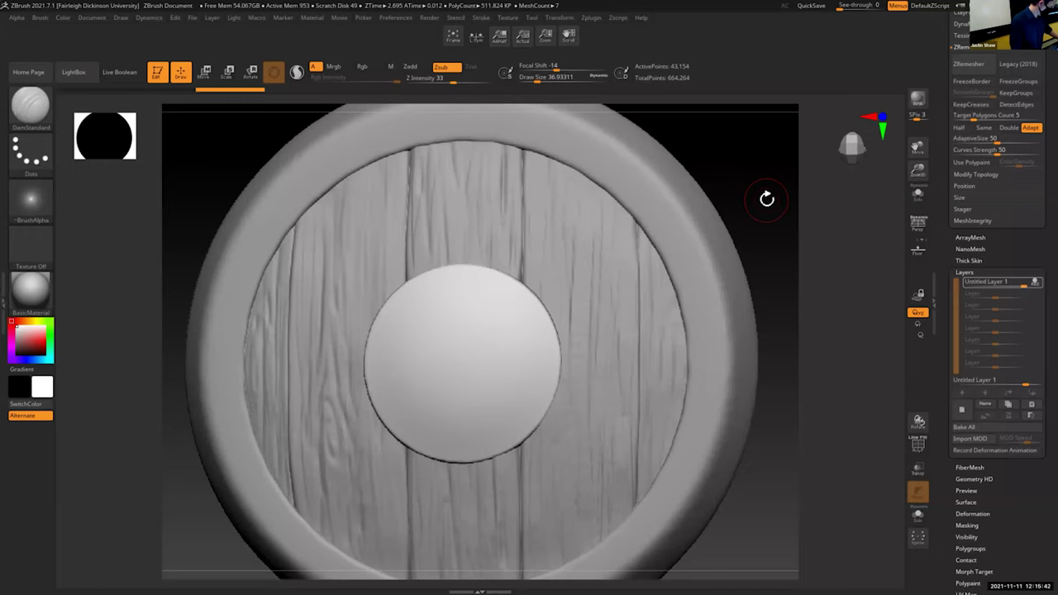
key("b")
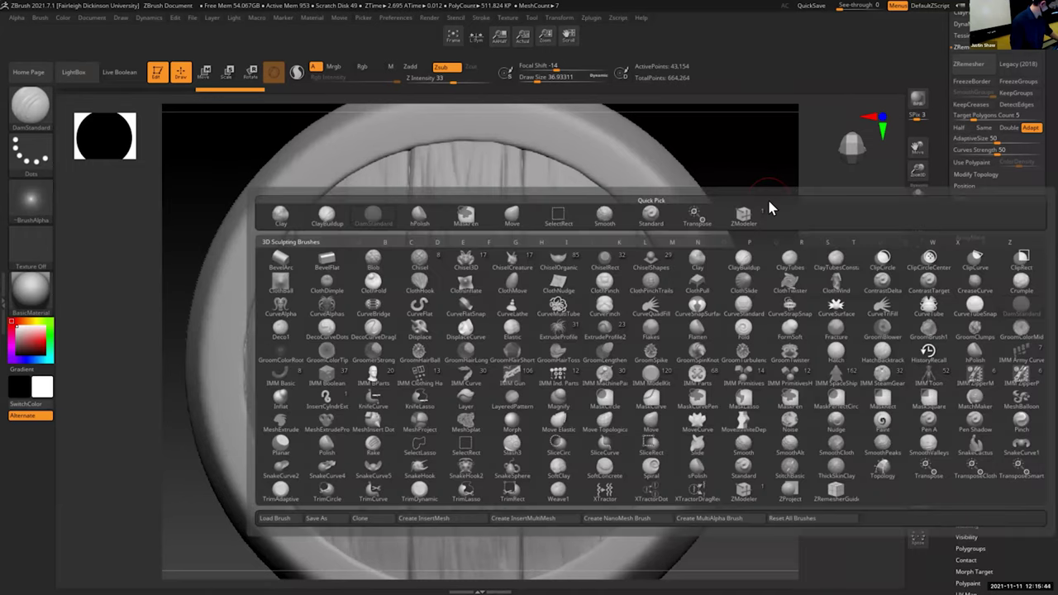
key("h")
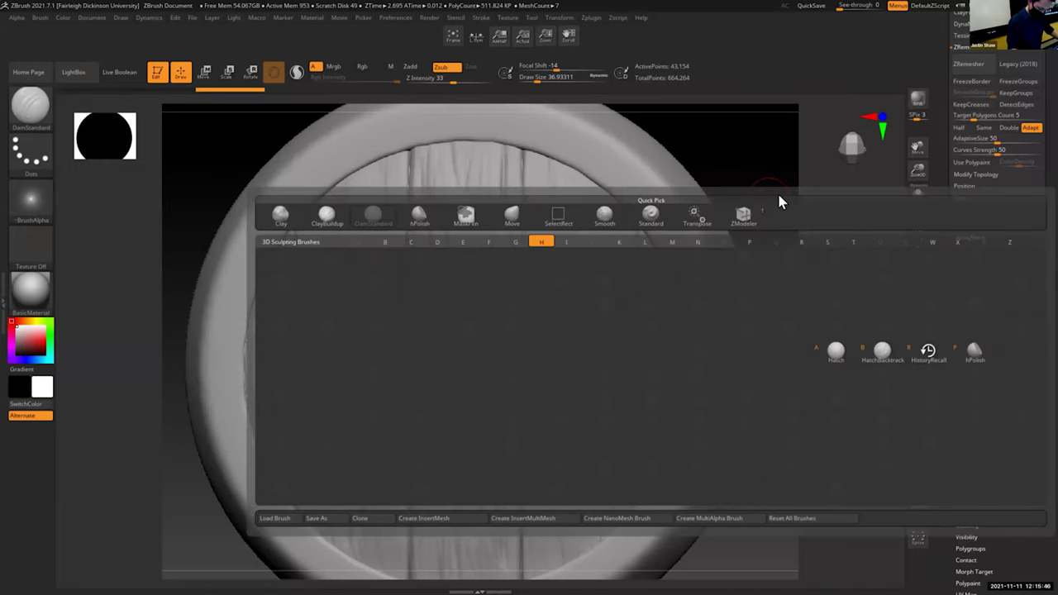
key("Escape")
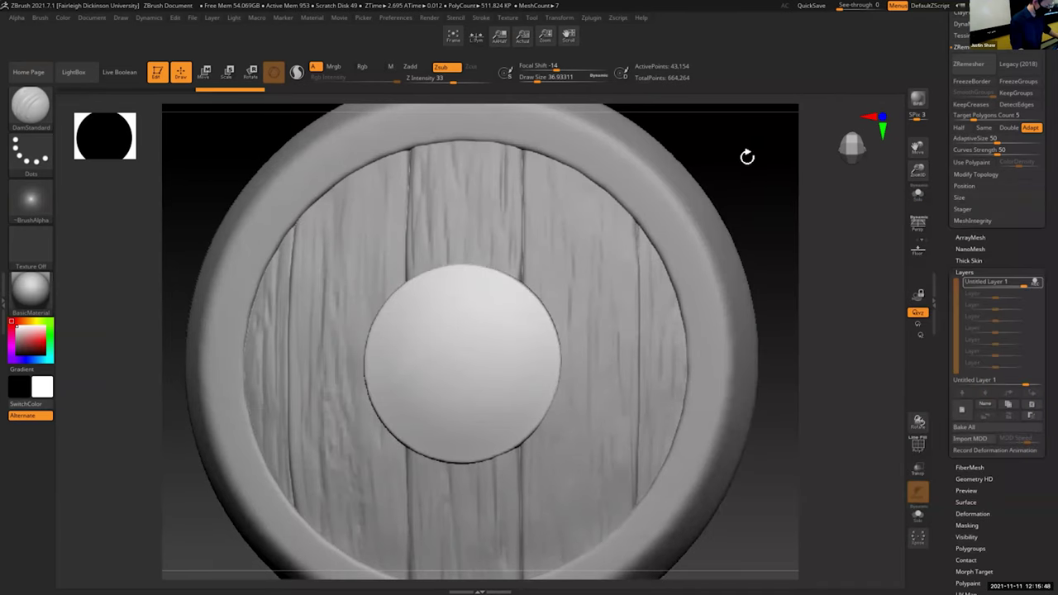
key("b")
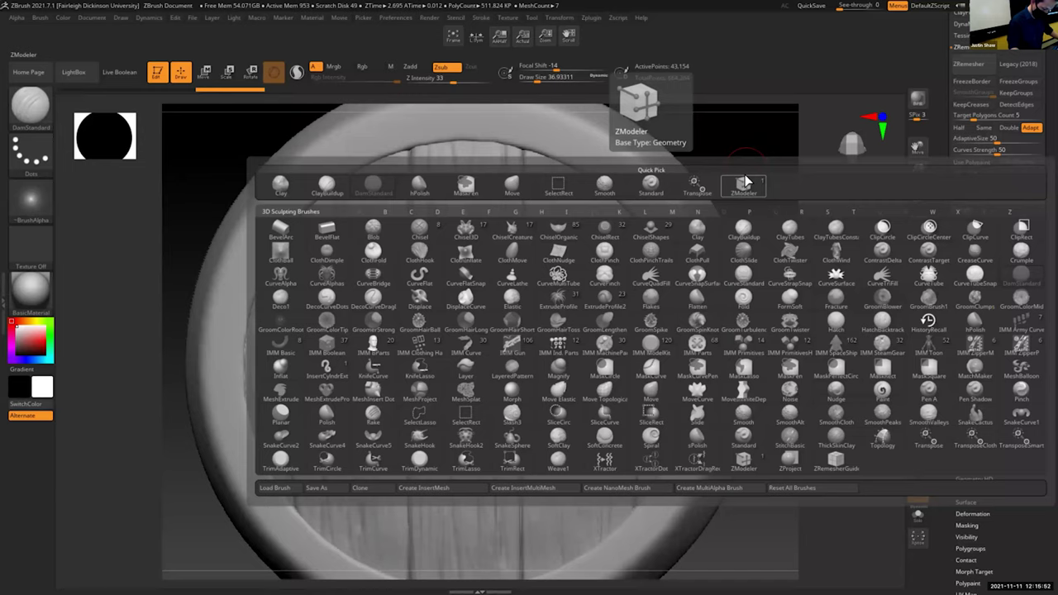
key("b")
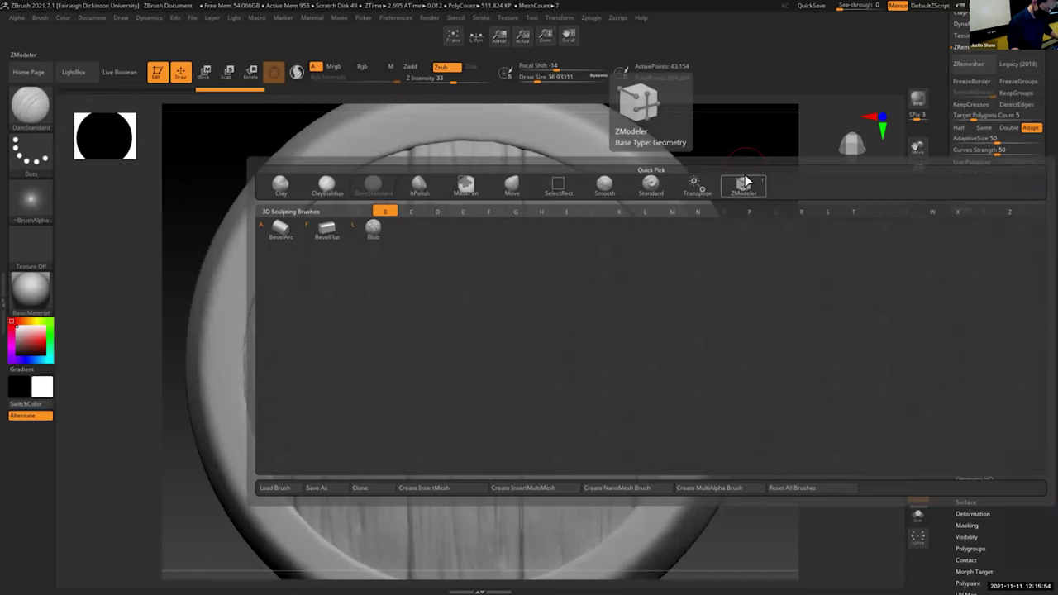
Step: Flatten the first facets into one side of the centre boss with the hPolish brush at a draw size of about 56
key("b")
key("h")
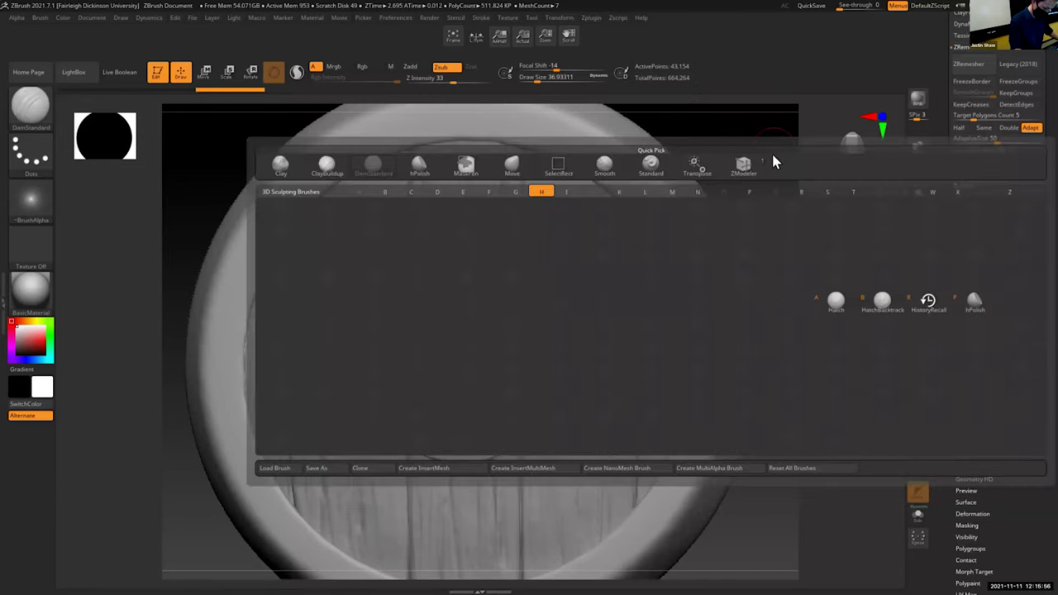
key("p")
left_click_drag(746, 174, 736, 177)
key("s")
left_click_drag(572, 324, 581, 326)
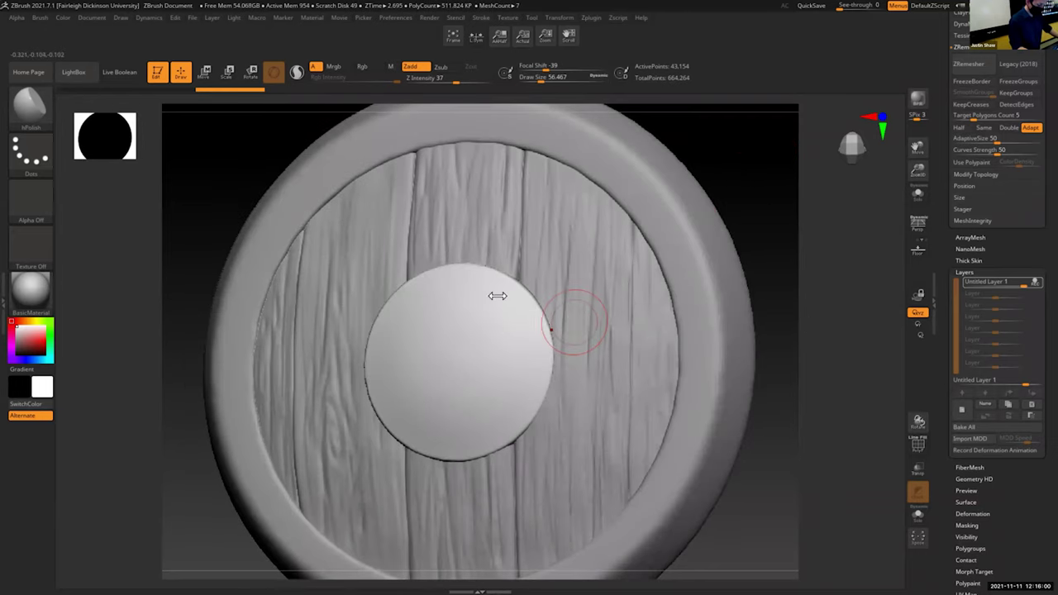
left_click_drag(759, 149, 760, 153)
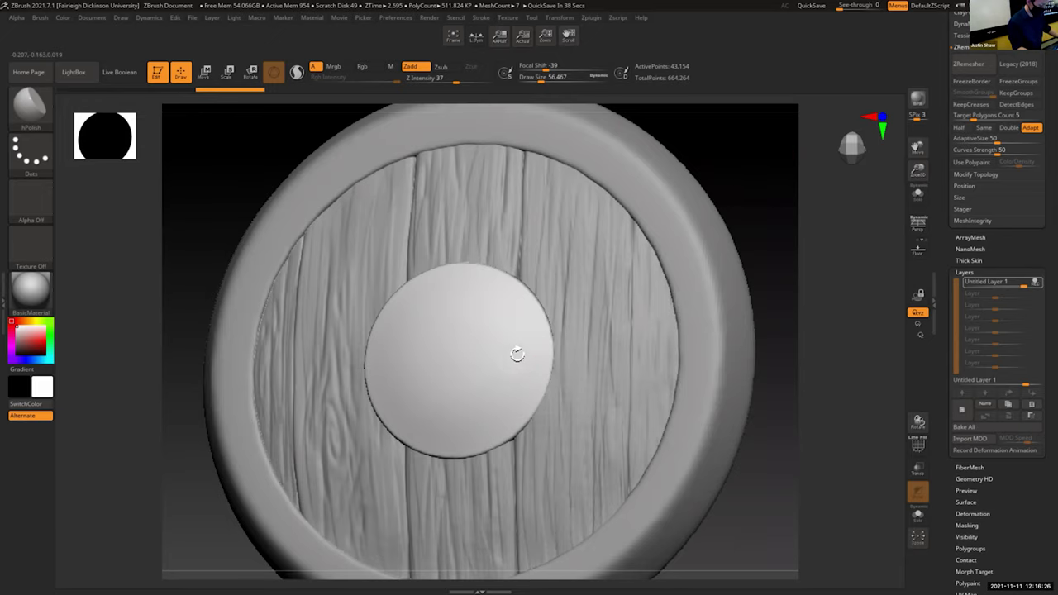
left_click_drag(520, 357, 529, 339)
left_click_drag(741, 149, 739, 172)
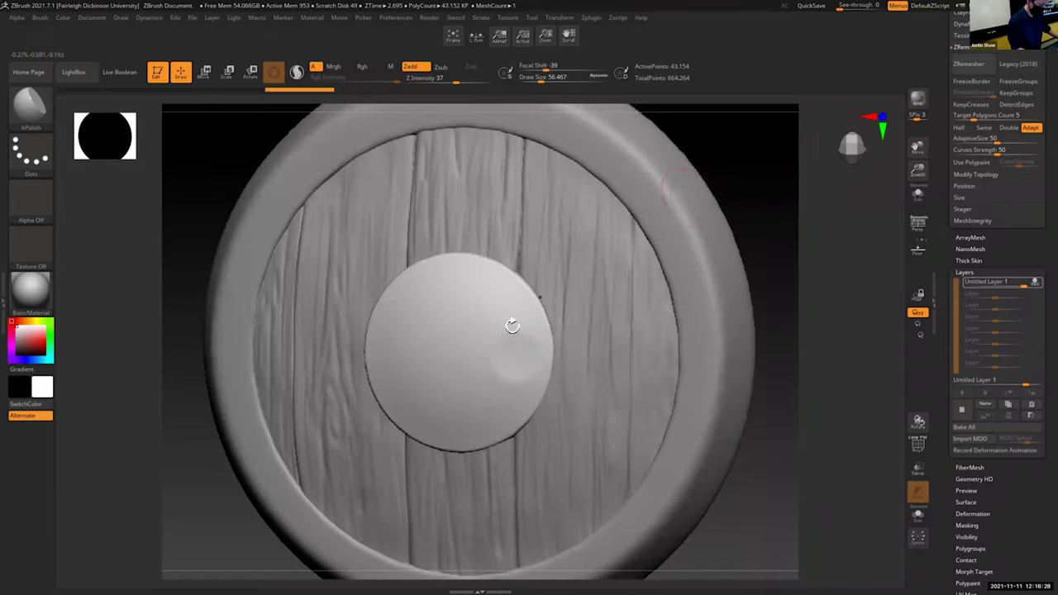
left_click_drag(509, 316, 482, 342)
Step: Extend the hammered facets across the middle of the centre boss with hPolish
left_click_drag(918, 171, 923, 134)
left_click_drag(853, 151, 826, 191)
left_click_drag(495, 372, 526, 404)
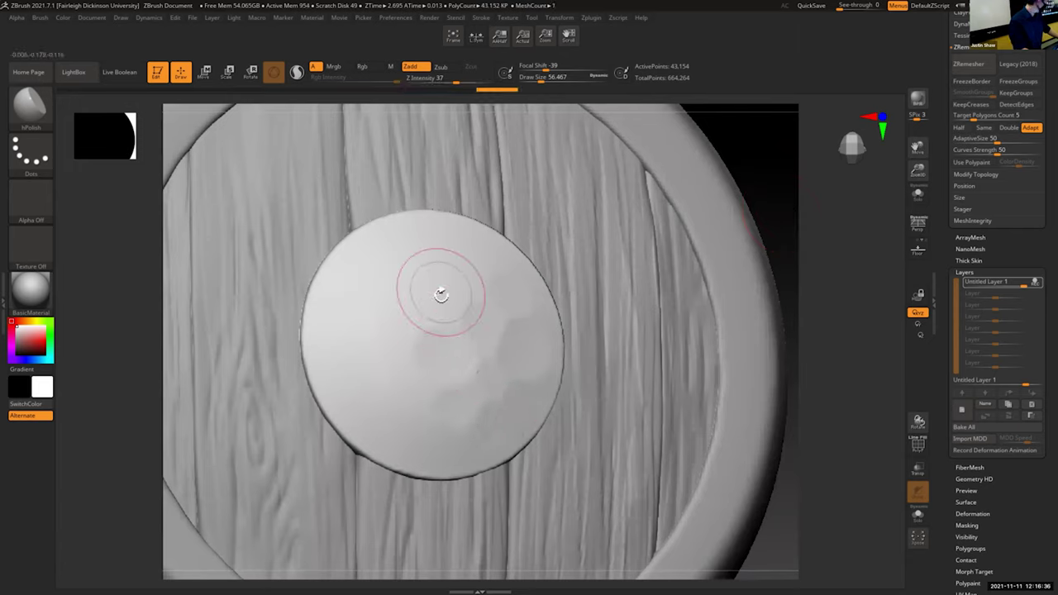
left_click_drag(446, 306, 460, 319)
left_click_drag(473, 269, 464, 266)
left_click_drag(390, 300, 387, 299)
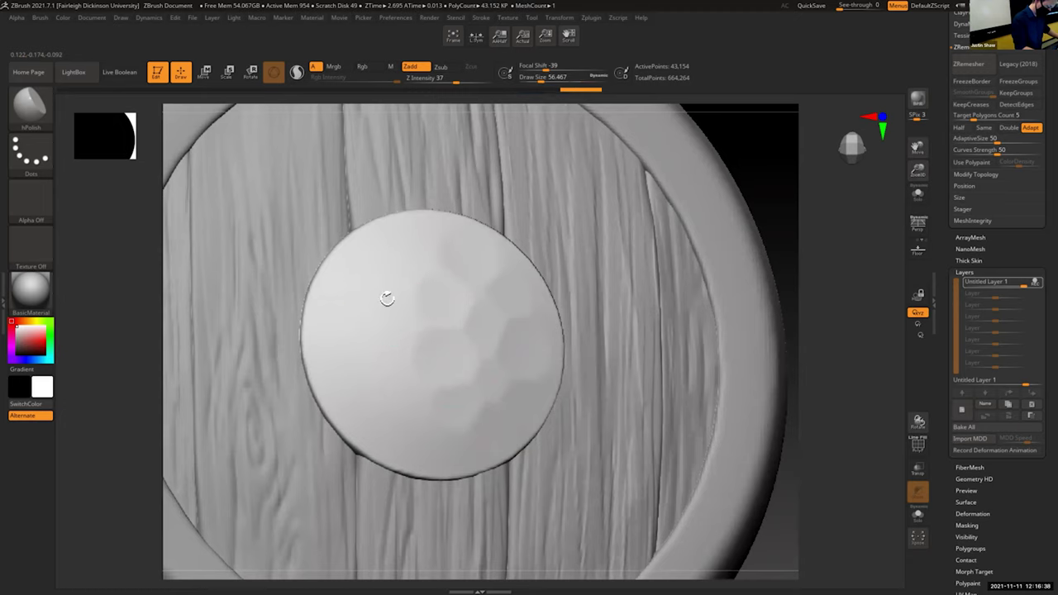
Step: Apply the MatCap Red Wax material and cover the rest of the centre boss with hPolish facets
left_click(30, 289)
left_click(90, 339)
left_click_drag(777, 158, 408, 399)
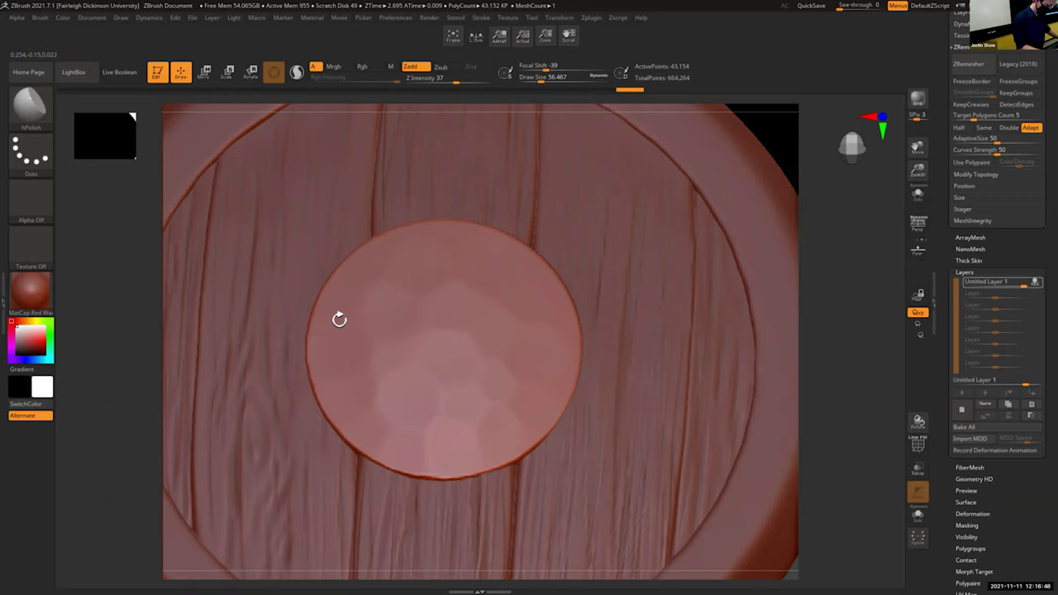
left_click_drag(770, 108, 458, 243)
left_click_drag(918, 174, 939, 300)
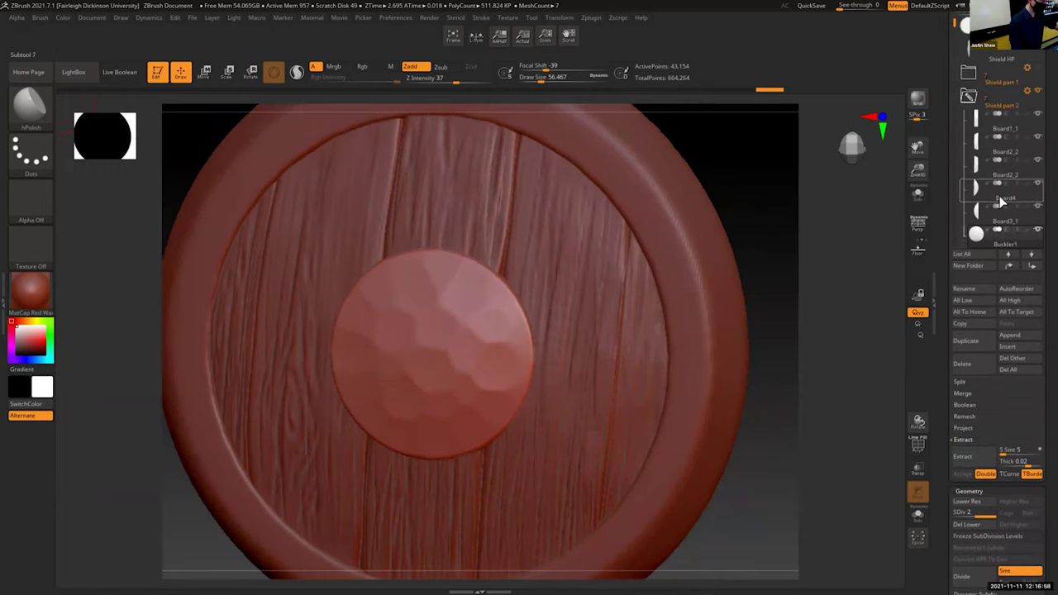
mouse_move(1000, 202)
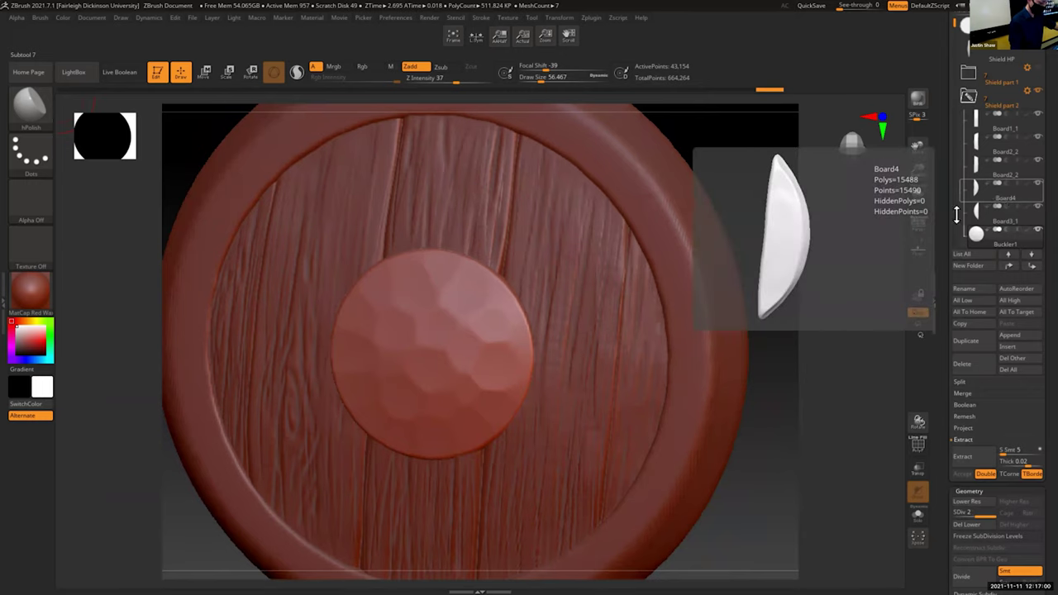
Step: Compare the Shield part 1 and Shield part 2 folders by switching their visibility on the model
left_click(972, 98)
left_click(973, 99)
left_click(1036, 91)
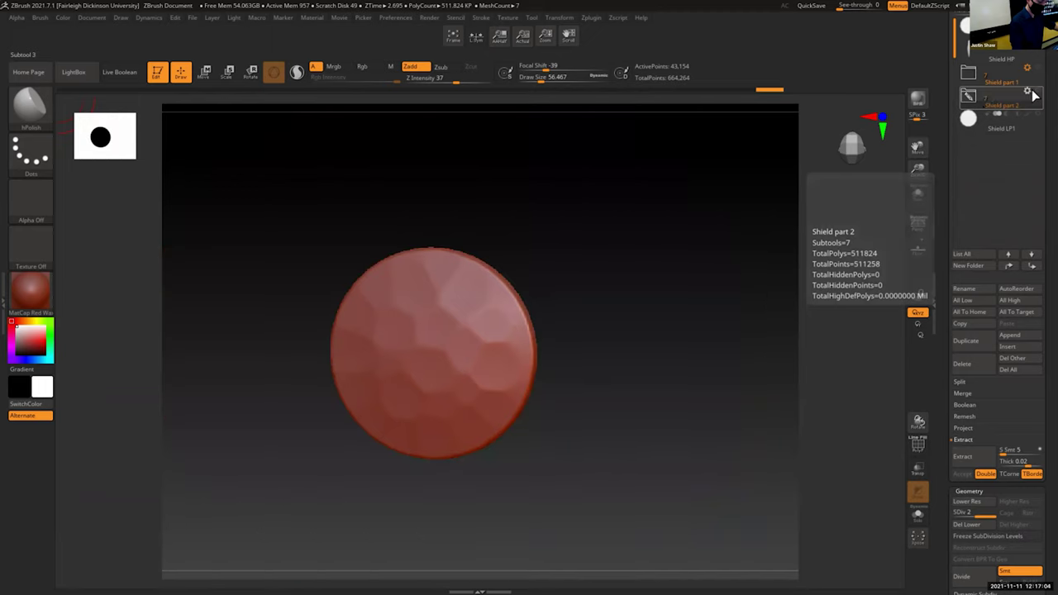
left_click(1036, 68)
left_click(1005, 82)
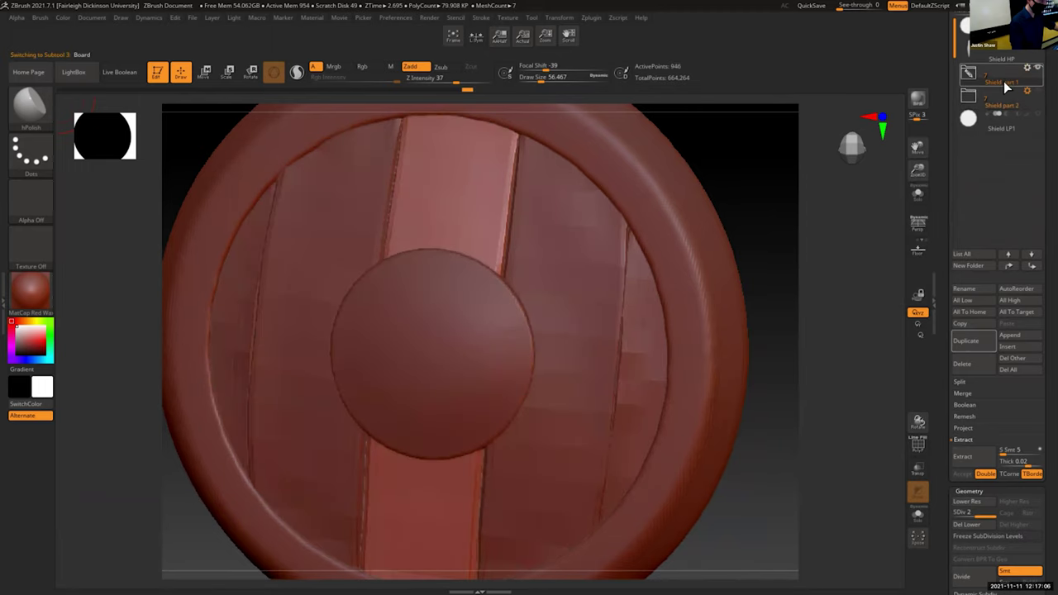
mouse_move(1008, 87)
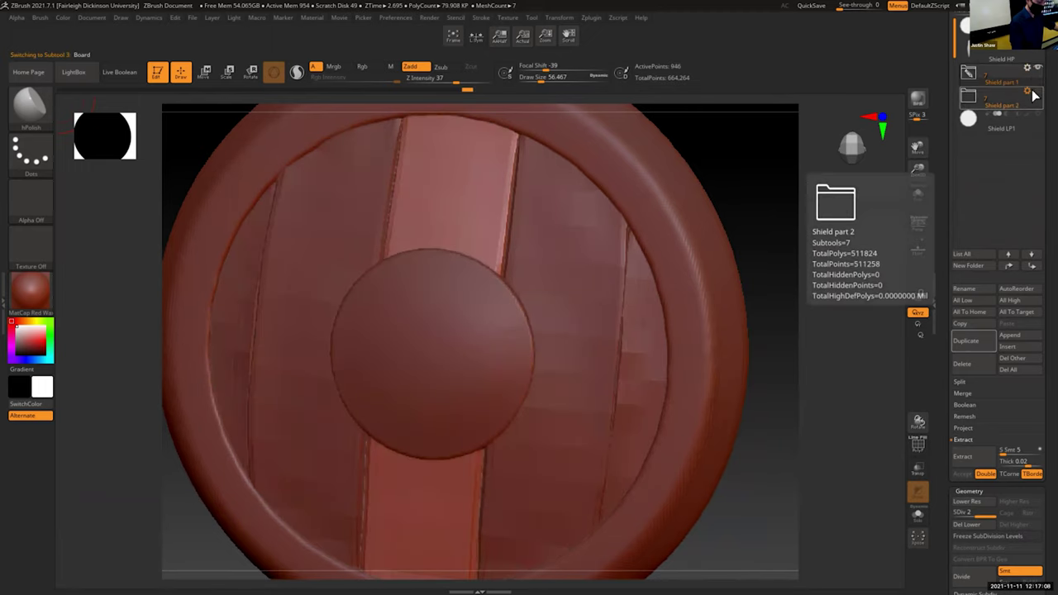
left_click(1035, 97)
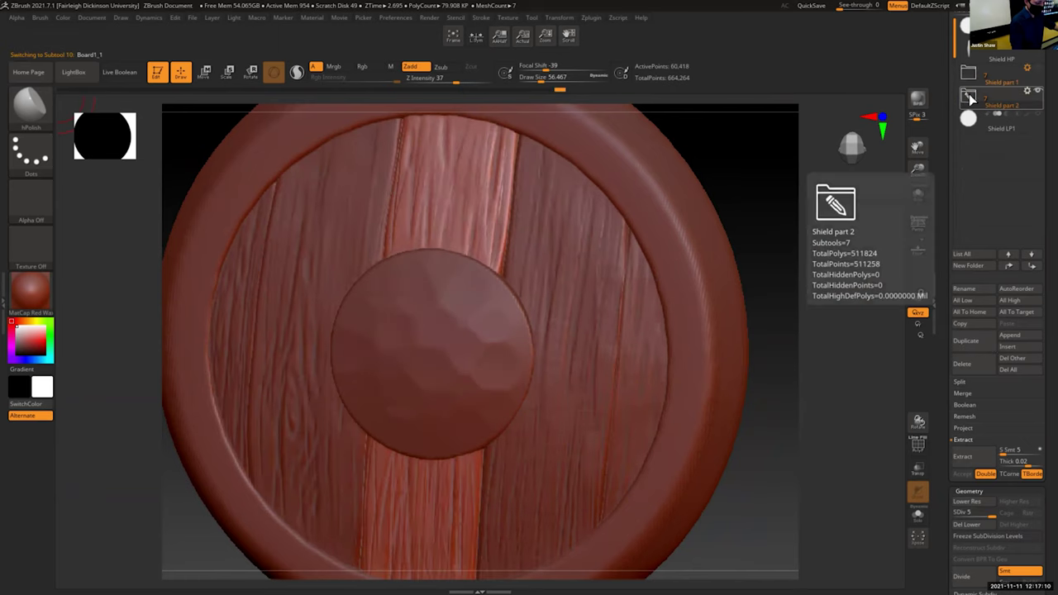
left_click(970, 97)
mouse_move(972, 98)
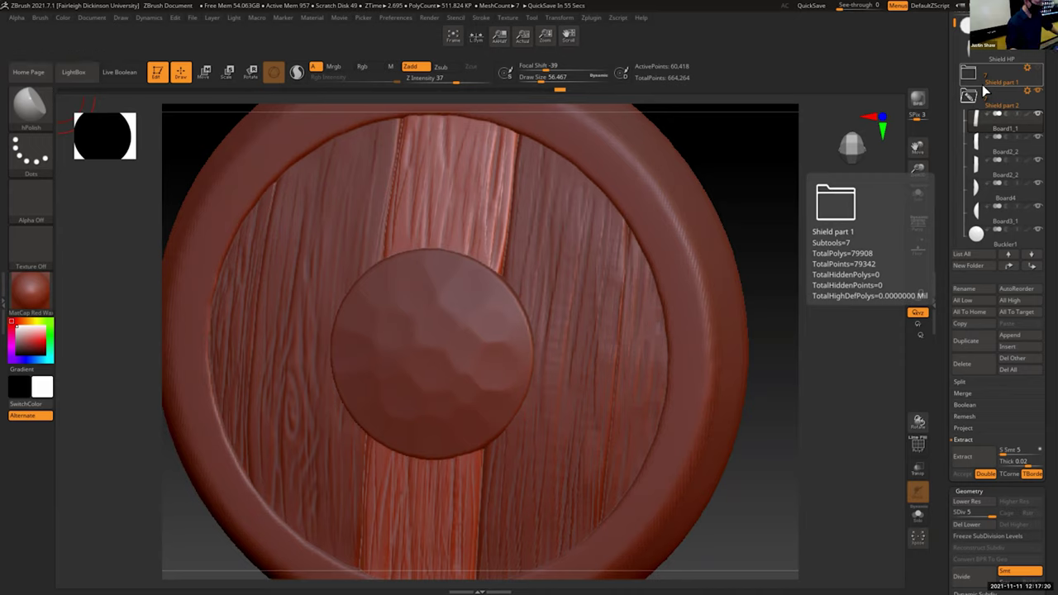
mouse_move(1004, 195)
Step: Make the outer shield ring the active subtool and divide it once to subdivision level 2
left_click(506, 374, "alt")
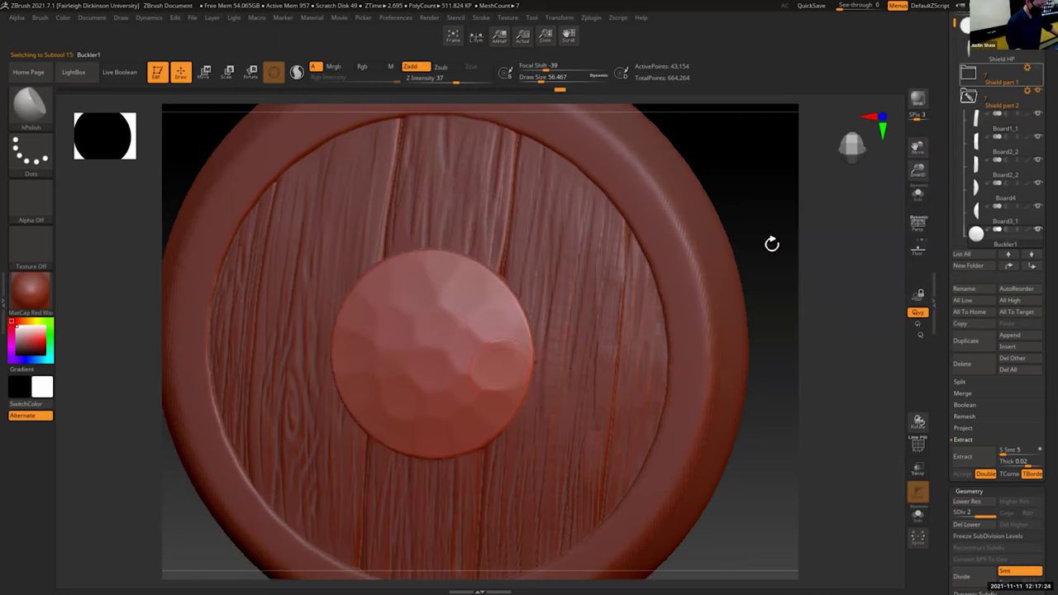
left_click_drag(778, 199, 808, 227)
left_click_drag(918, 172, 917, 149)
left_click_drag(777, 245, 735, 307)
left_click(654, 373, "alt")
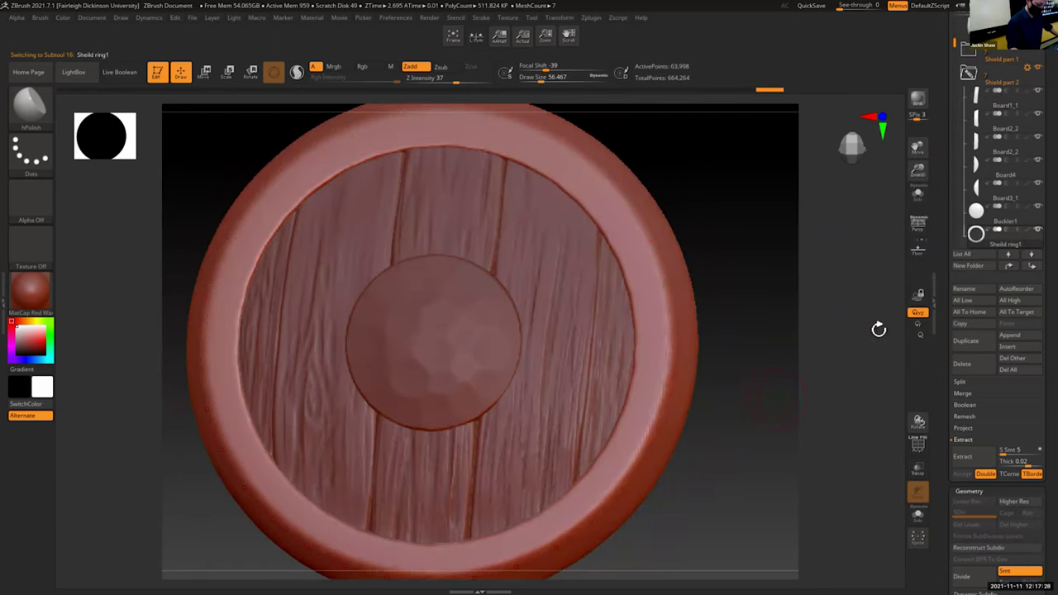
scroll(942, 323, "down", 5)
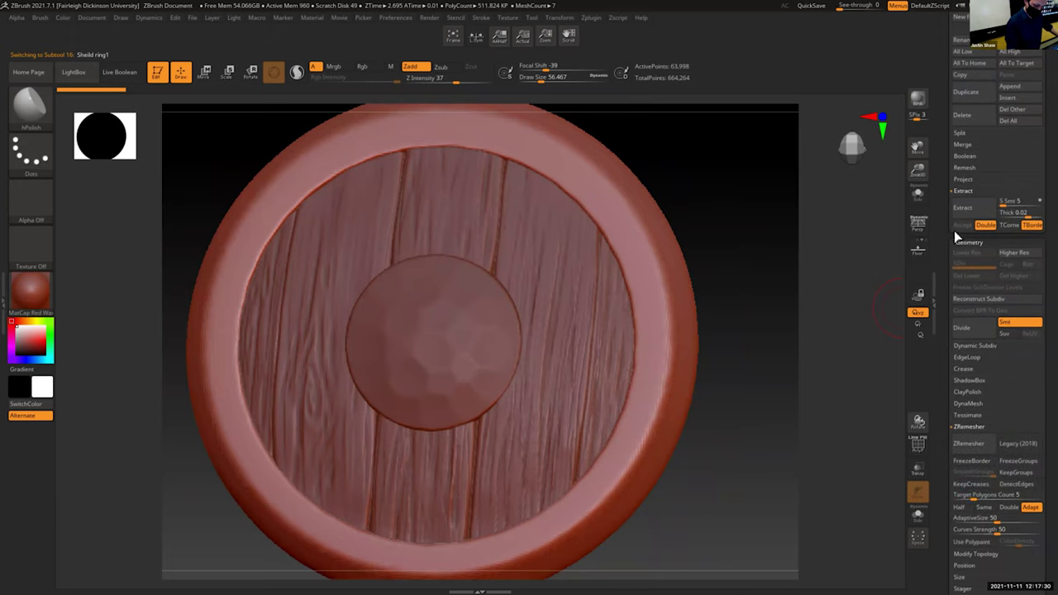
left_click(973, 329)
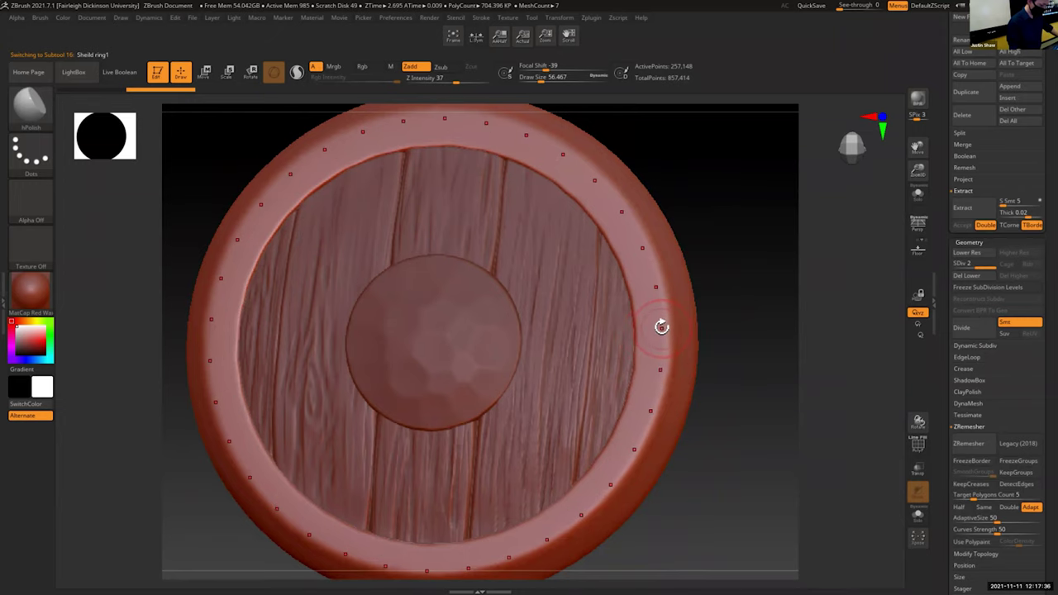
Step: Set the hPolish draw size to about 37 and flatten facets along the front face of the shield ring
left_click_drag(660, 328, 670, 338)
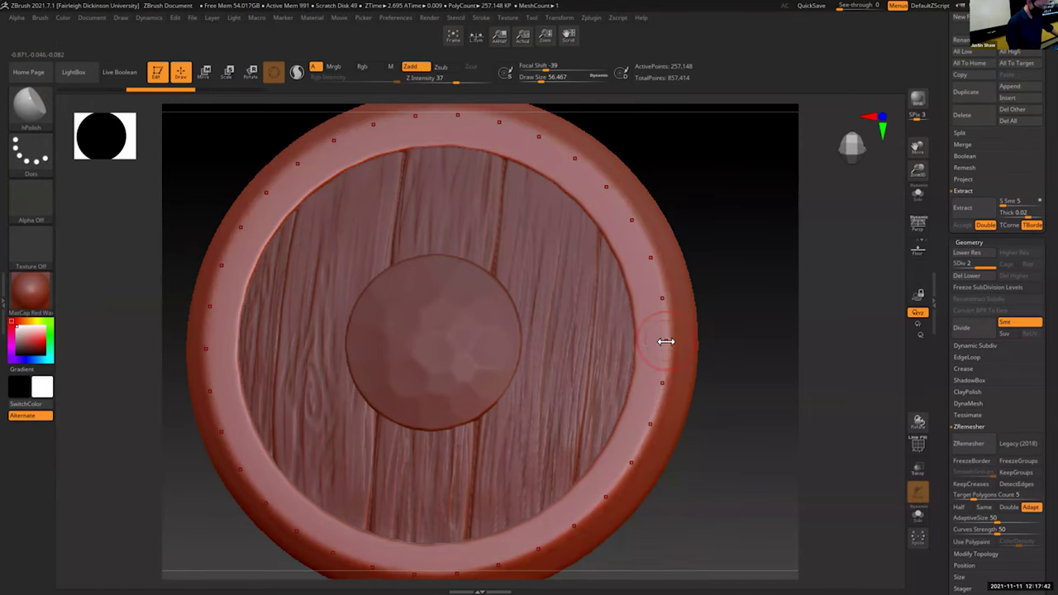
key("s")
left_click_drag(659, 342, 665, 333)
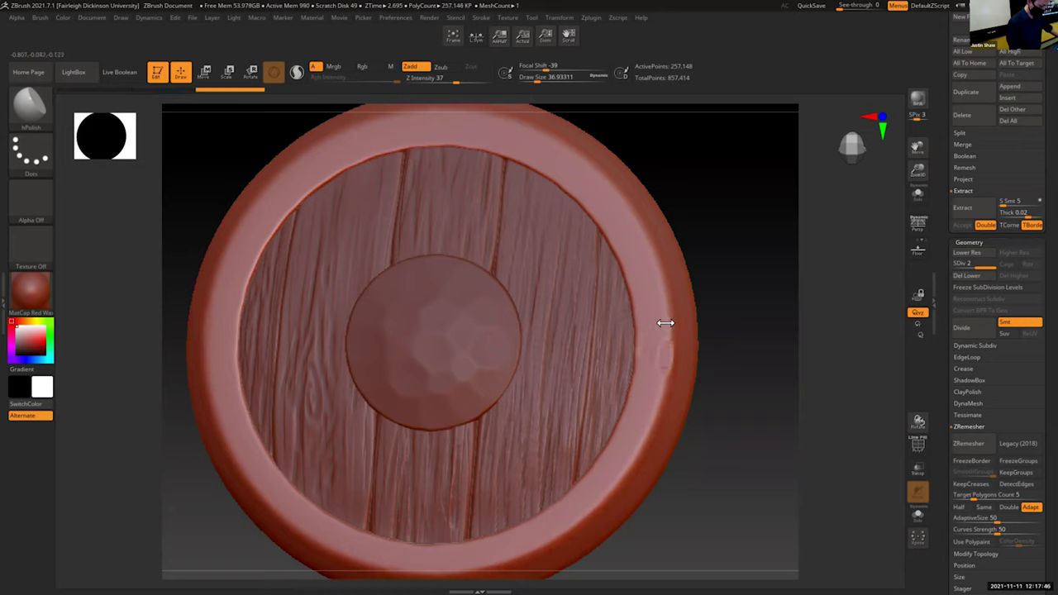
left_click_drag(642, 231, 622, 202)
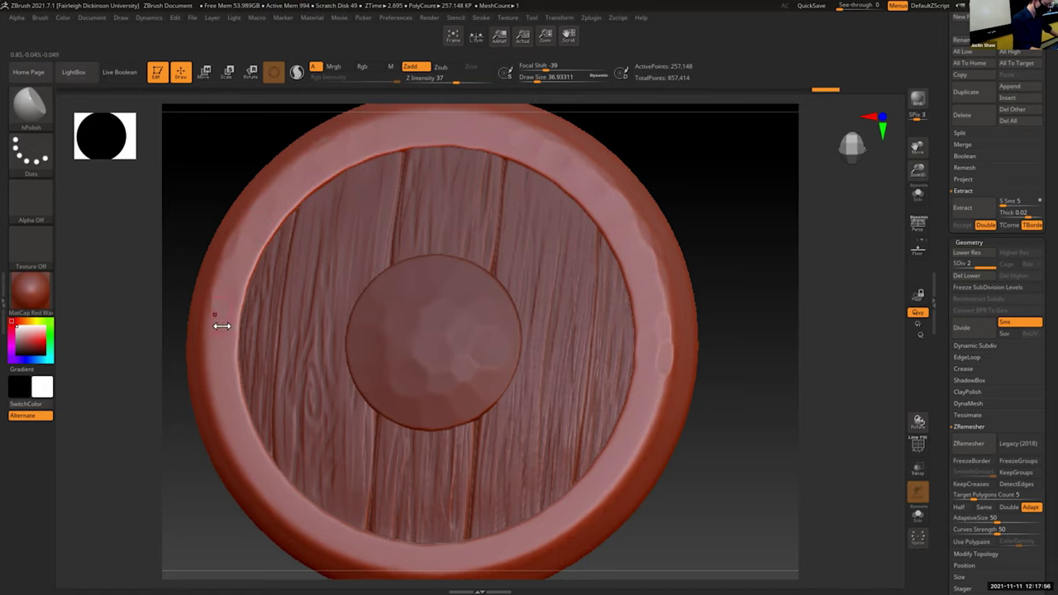
Step: Flatten hPolish facets along the inner and outer edges of the shield ring's lower half
mouse_move(736, 356)
left_mouse_down()
mouse_move(747, 366)
mouse_move(768, 348)
mouse_move(728, 357)
left_mouse_up()
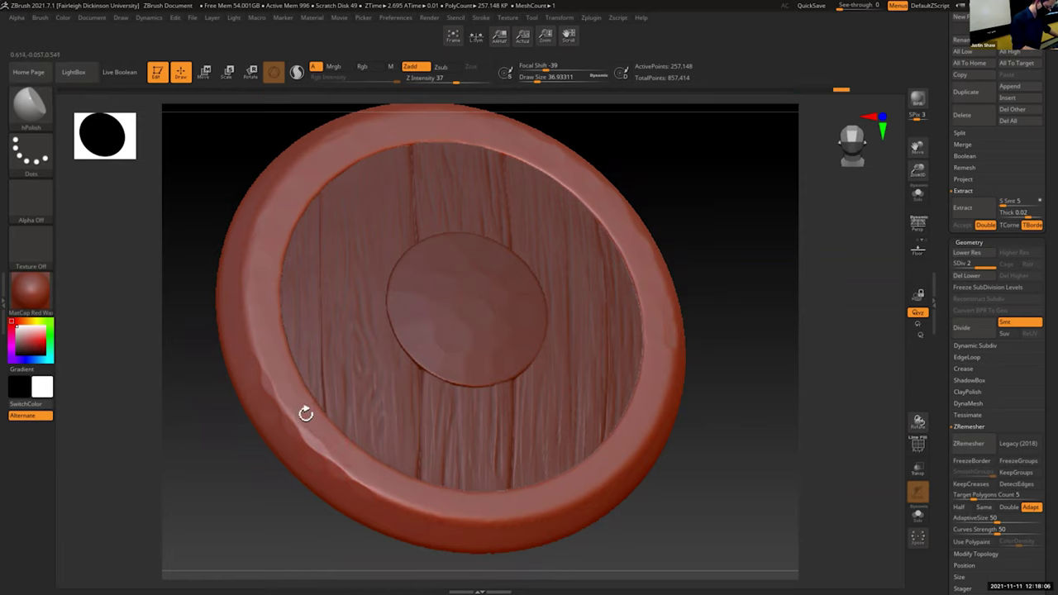
mouse_move(301, 386)
left_mouse_down()
mouse_move(272, 328)
mouse_move(241, 307)
left_mouse_up()
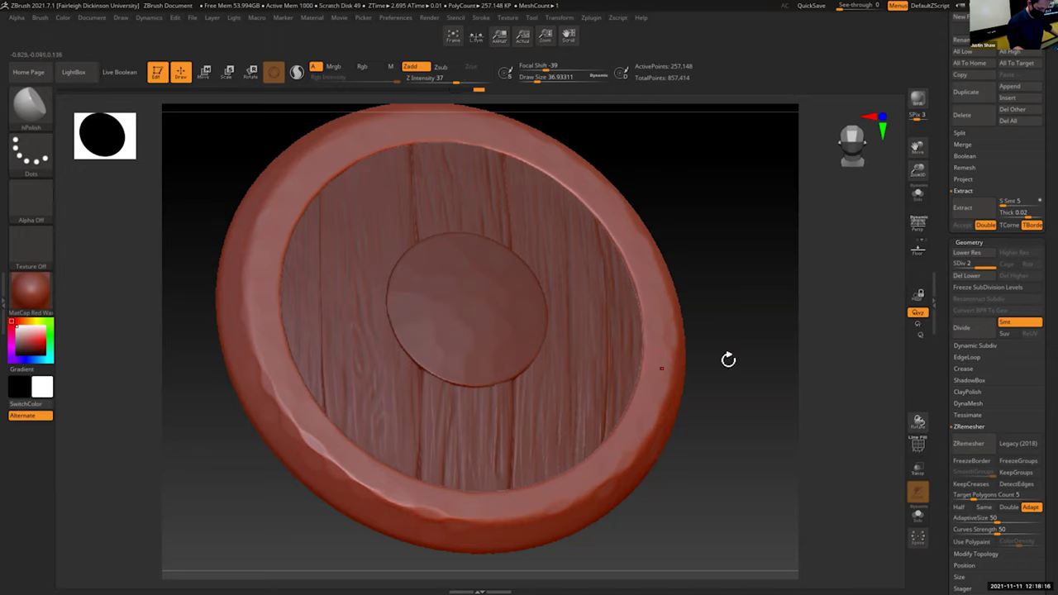
left_click_drag(727, 358, 697, 371, "shift")
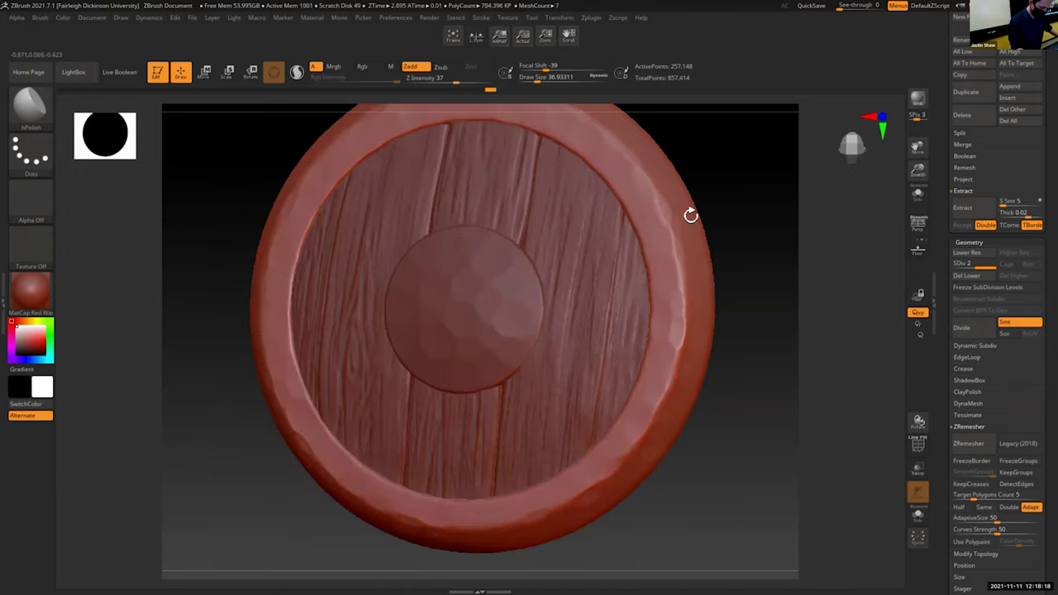
left_click_drag(736, 154, 645, 223)
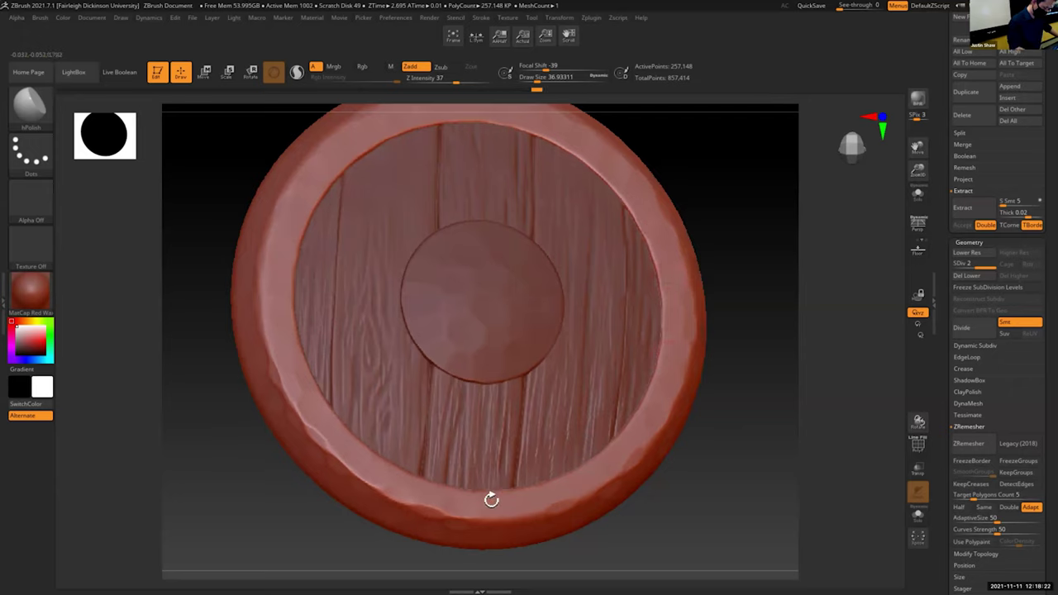
left_click_drag(597, 475, 481, 503)
left_click_drag(371, 509, 282, 421)
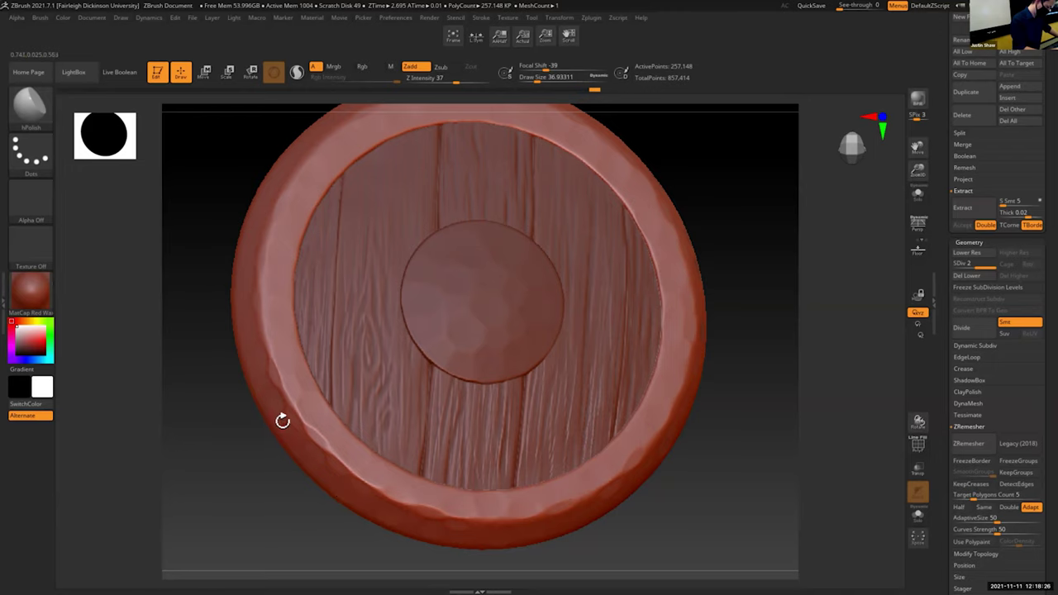
Step: Carry the hPolish facets up the left outer rim of the shield ring
left_click_drag(716, 149, 676, 171)
mouse_move(251, 290)
left_mouse_down()
mouse_move(240, 246)
mouse_move(258, 146)
mouse_move(276, 136)
left_mouse_up()
left_click_drag(276, 136, 282, 372)
left_click_drag(705, 348, 864, 276)
left_click_drag(916, 155, 945, 210)
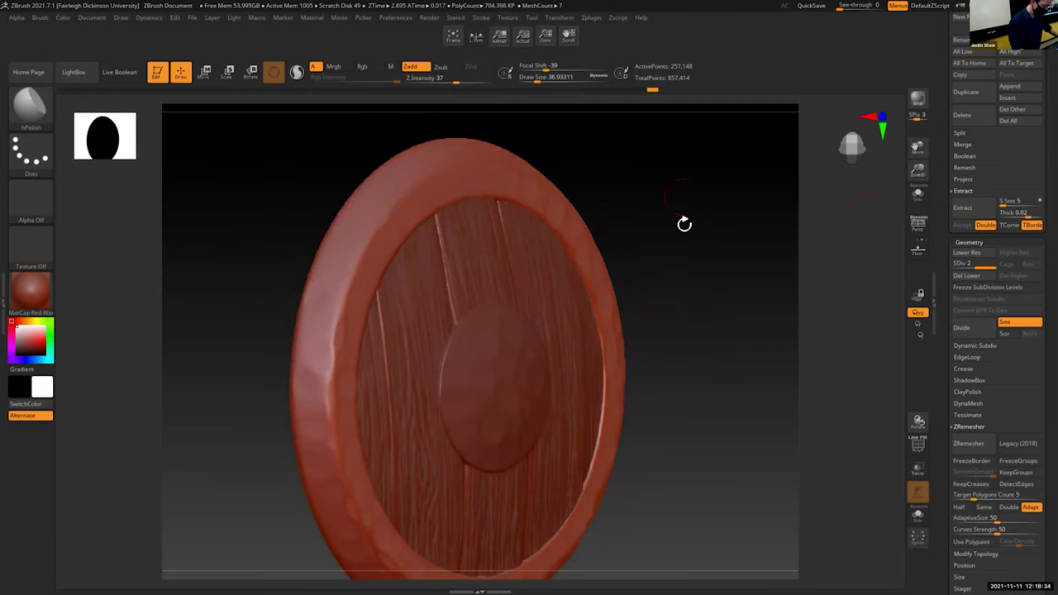
left_click_drag(682, 225, 339, 302)
mouse_move(362, 268)
left_mouse_down()
mouse_move(367, 284)
mouse_move(351, 233)
mouse_move(328, 252)
left_mouse_up()
left_click_drag(327, 252, 342, 237)
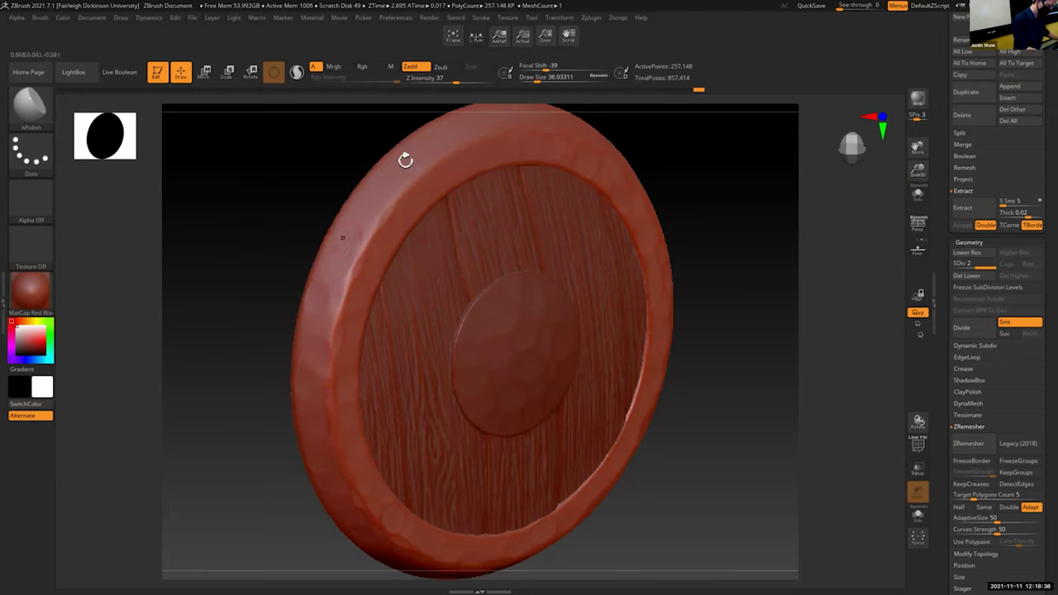
Step: Continue the hammered facets over the upper outer rim of the shield ring with hPolish
left_click_drag(409, 184, 392, 193)
mouse_move(431, 138)
left_mouse_down()
mouse_move(464, 149)
mouse_move(487, 125)
left_mouse_up()
left_click_drag(396, 184, 369, 199)
mouse_move(735, 162)
left_mouse_down()
mouse_move(709, 175)
mouse_move(909, 153)
mouse_move(898, 180)
mouse_move(707, 208)
mouse_move(567, 196)
mouse_move(465, 201)
left_mouse_up()
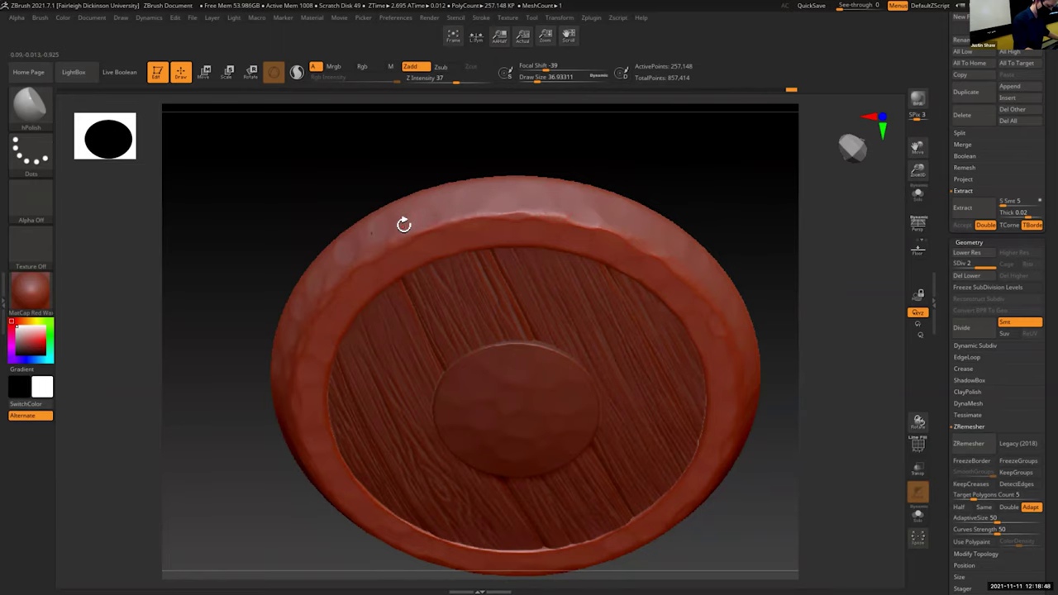
Step: Make the centre boss the active subtool and reduce the hPolish draw size to 28.75
left_click_drag(737, 172, 738, 239)
left_click_drag(918, 170, 916, 151)
mouse_move(917, 147)
left_mouse_down()
mouse_move(906, 119)
mouse_move(905, 130)
left_mouse_up()
left_click(529, 379, "alt")
left_click_drag(917, 171, 937, 149)
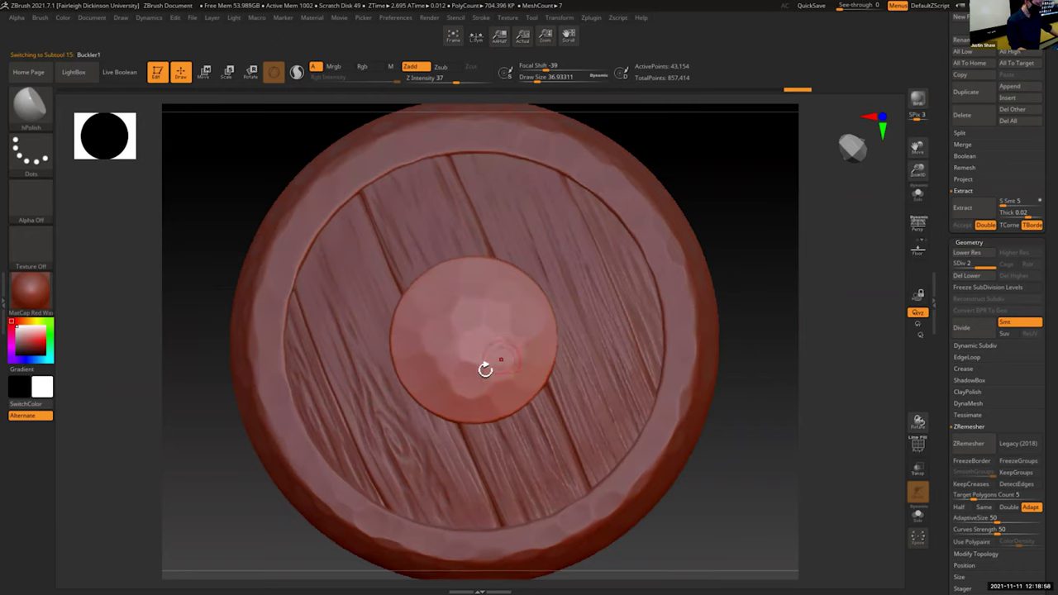
key("s")
left_click_drag(483, 370, 484, 370)
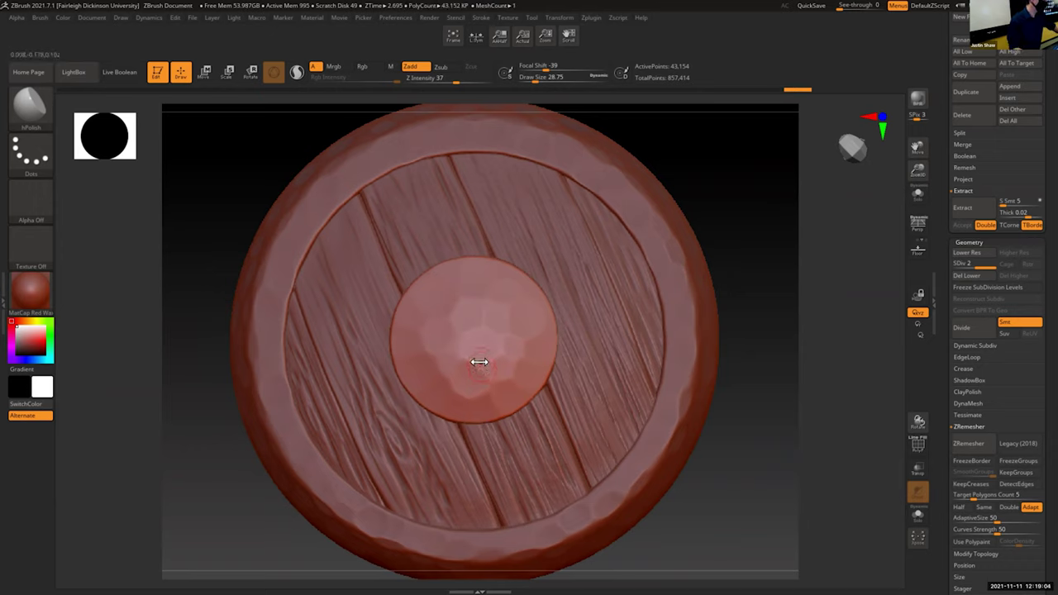
Step: Try smaller hPolish facets across the middle of the centre boss
mouse_move(463, 361)
left_mouse_down()
mouse_move(432, 357)
mouse_move(441, 366)
left_mouse_up()
left_click_drag(740, 195, 686, 213)
left_click_drag(423, 329, 446, 320)
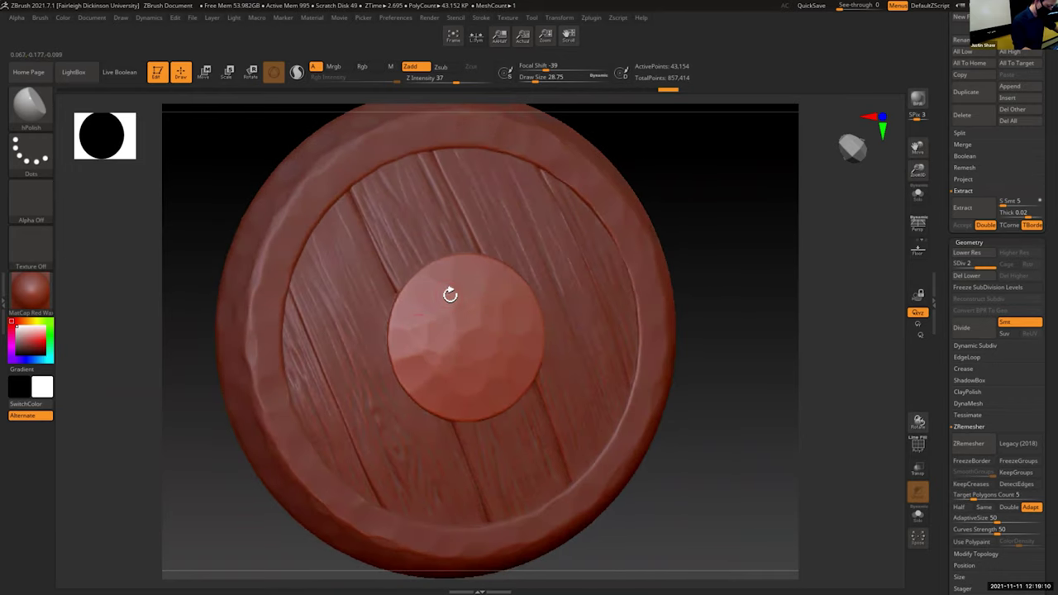
right_click_drag(718, 205, 505, 307)
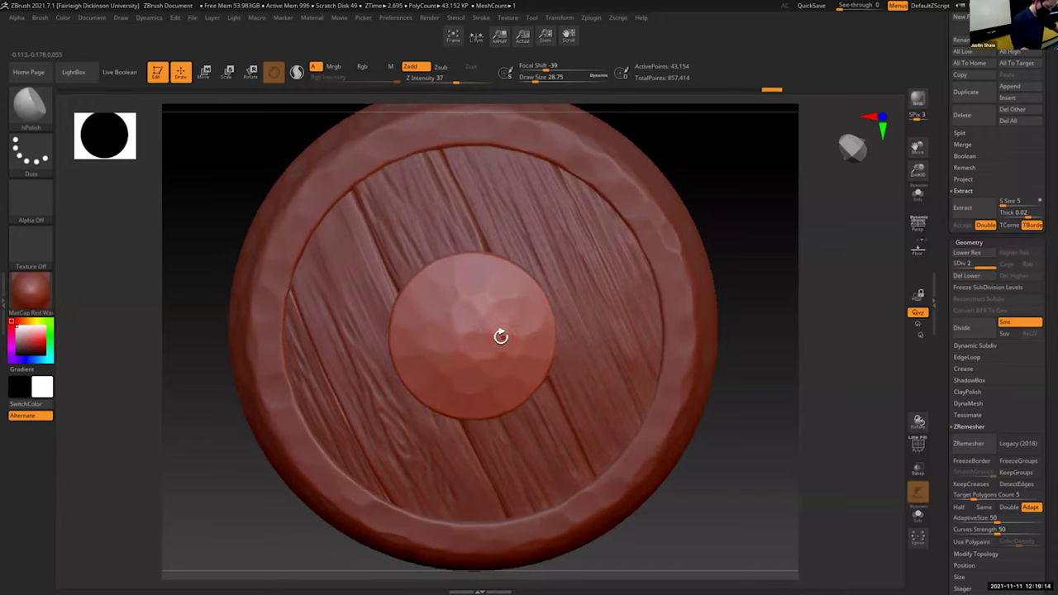
left_click_drag(743, 418, 739, 423)
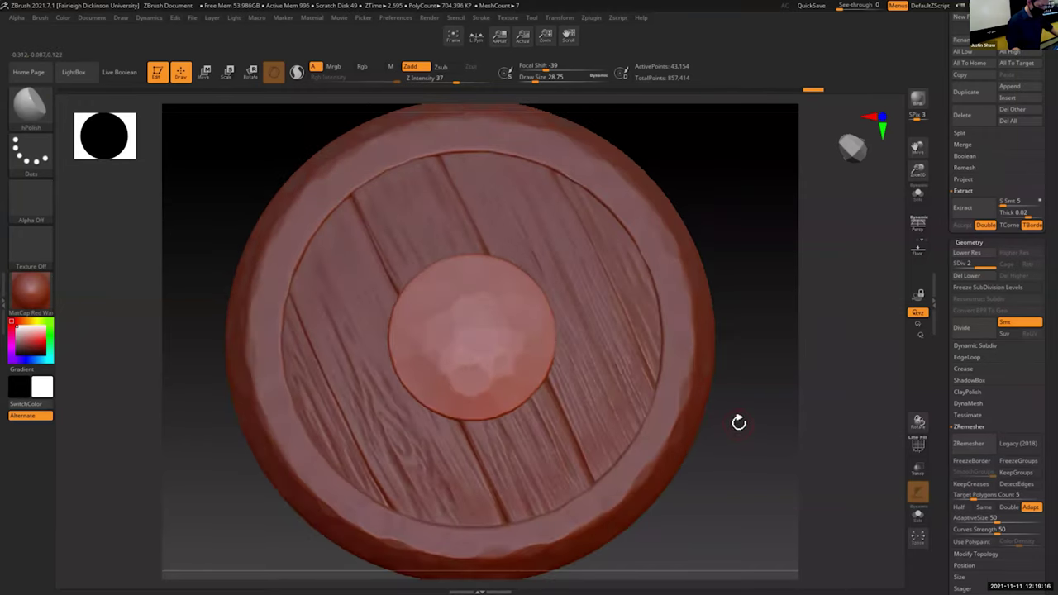
Step: Undo the latest small hPolish facets on the centre boss
key("ctrl+z")
key("ctrl+z")
key("ctrl+z")
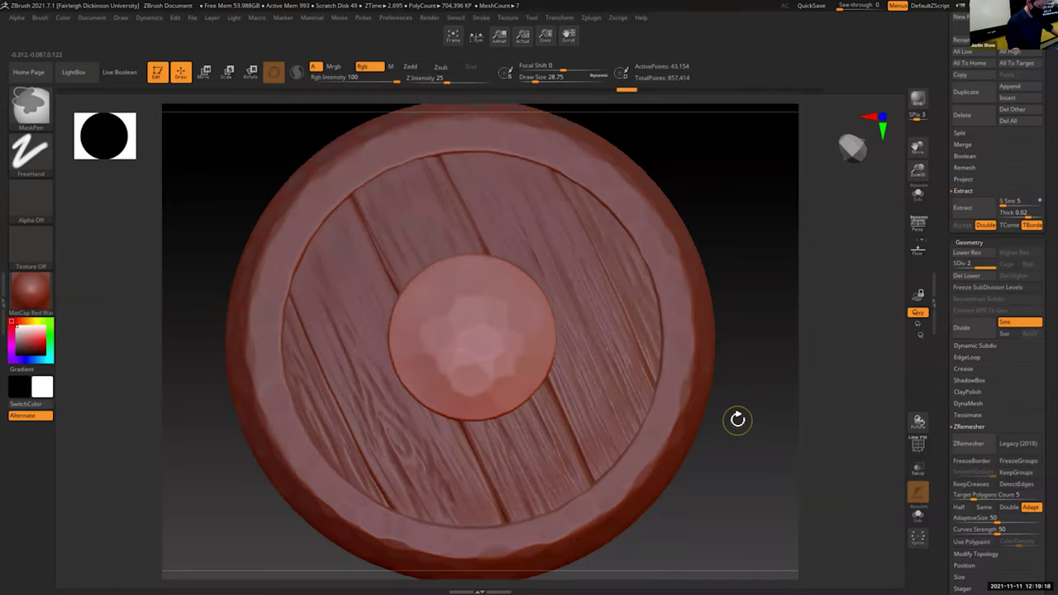
key("ctrl+z")
key("ctrl+z")
key("ctrl+z")
Step: Add another sculpting layer to the centre boss for the finer hammered detail
scroll(955, 330, "down", 5)
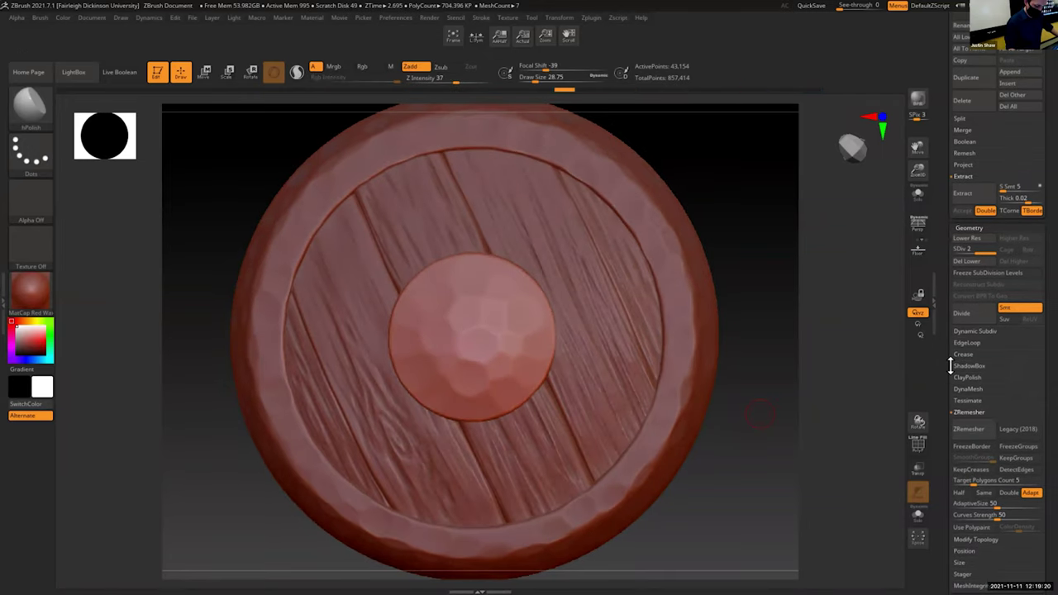
scroll(955, 330, "down", 5)
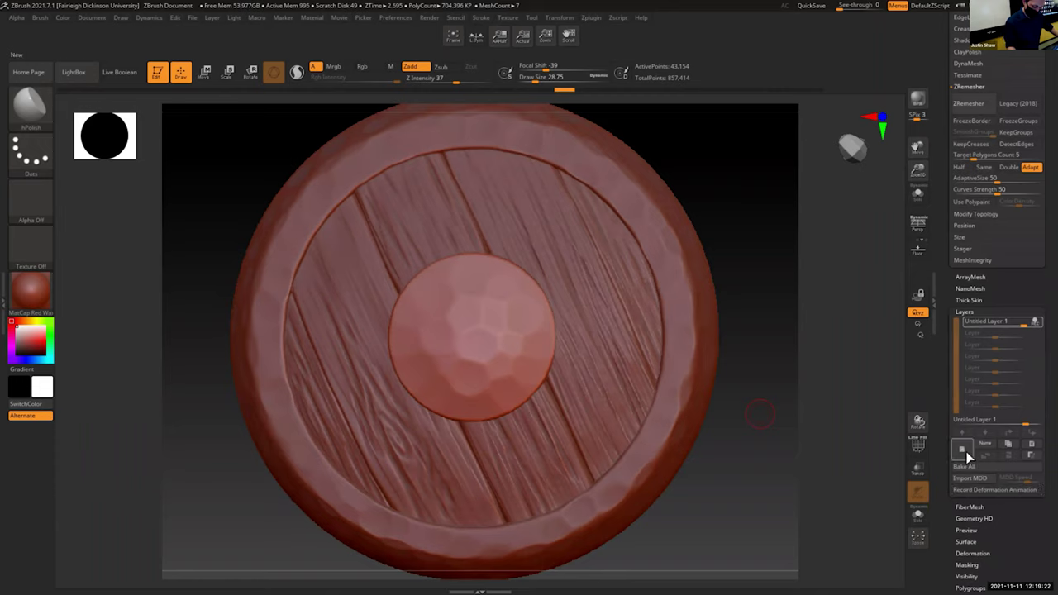
key("ctrl+shift+z")
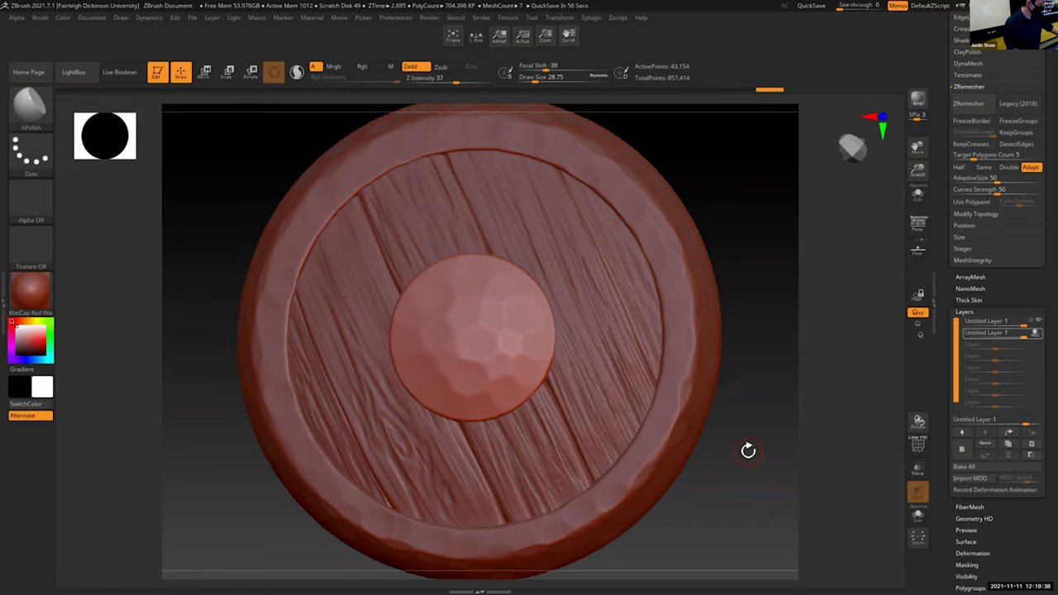
Step: Switch to the ClayBuildup brush at Z Intensity 15 and add short strokes around the centre boss
key("b")
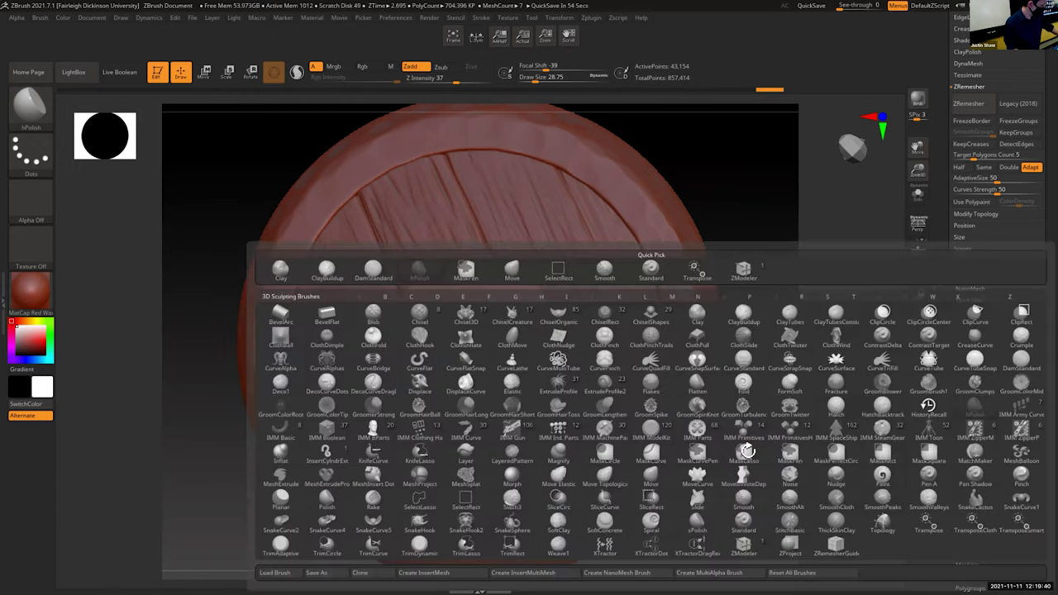
key("d")
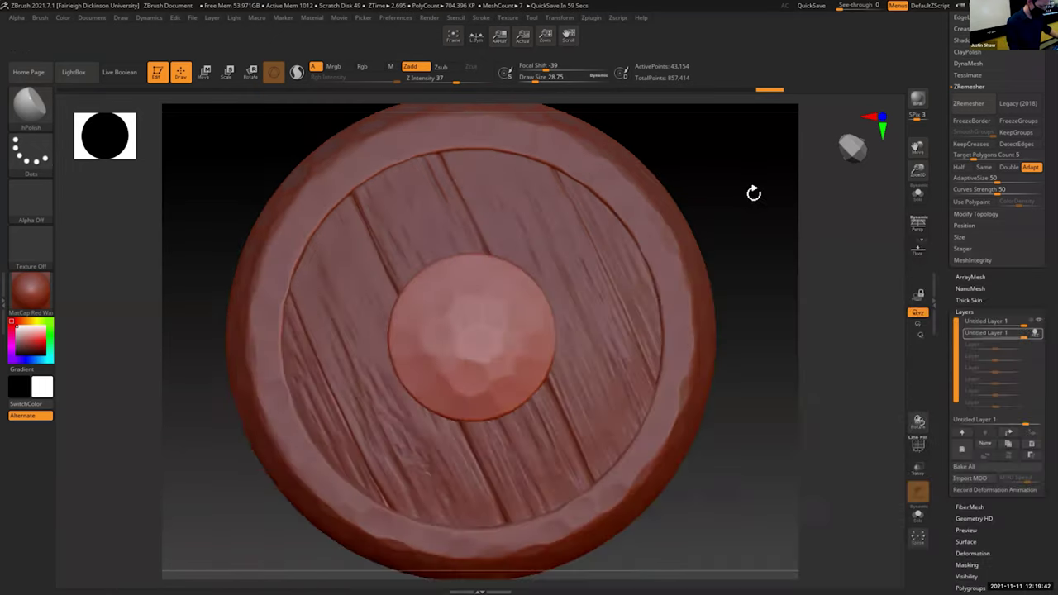
key("b")
key("c")
key("b")
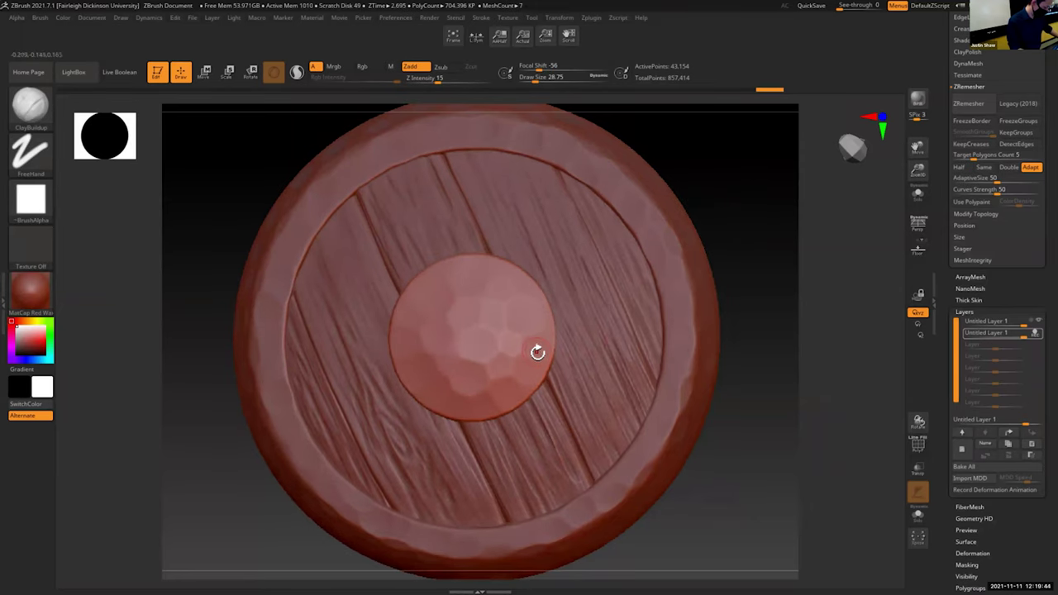
left_click_drag(542, 347, 546, 331)
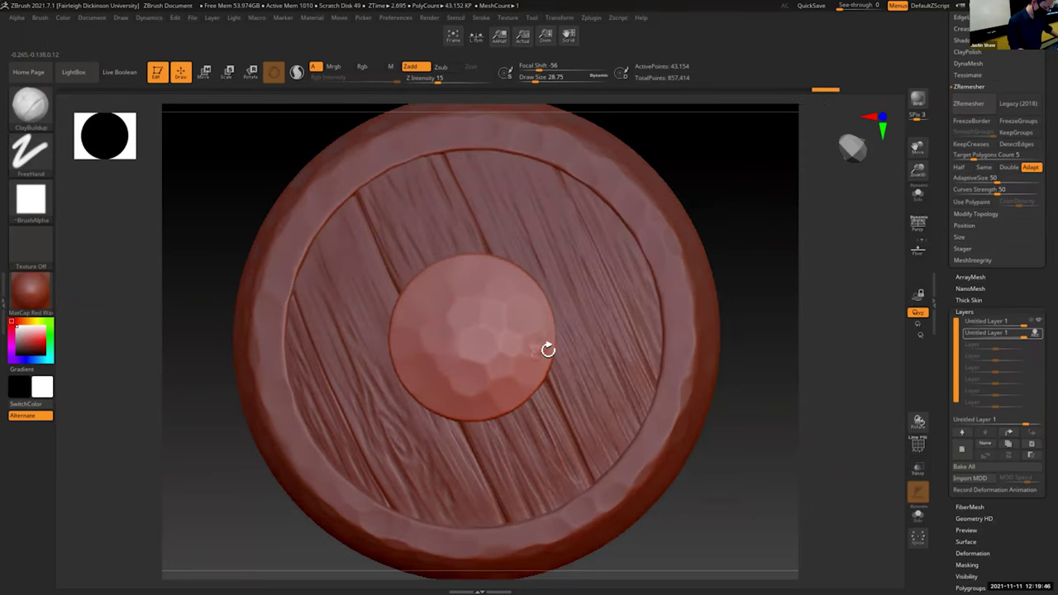
mouse_move(487, 389)
left_mouse_down()
mouse_move(477, 396)
mouse_move(490, 389)
left_mouse_up()
left_click_drag(438, 339, 450, 337)
Step: Build up small rough bumps over the left, lower and upper parts of the centre boss with ClayBuildup
left_click_drag(751, 164, 721, 182)
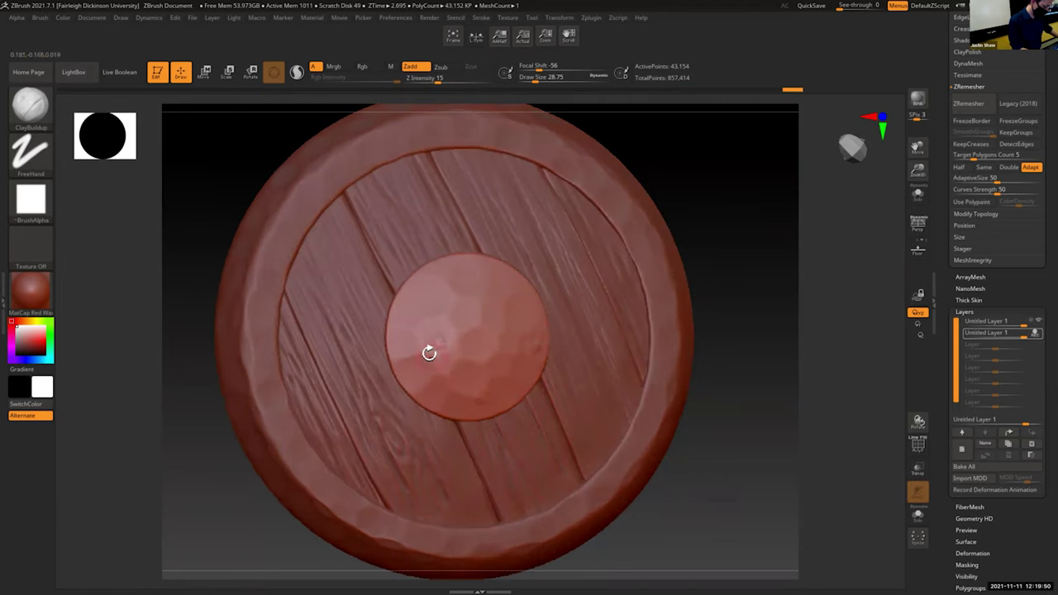
left_click(435, 346)
left_click(411, 314)
key("ctrl+shift+z")
key("ctrl+shift+z")
mouse_move(718, 182)
left_mouse_down()
mouse_move(505, 307)
mouse_move(534, 299)
mouse_move(654, 206)
left_mouse_up()
key("ctrl+shift+z")
left_click_drag(438, 401, 447, 380)
left_click_drag(456, 310, 449, 306)
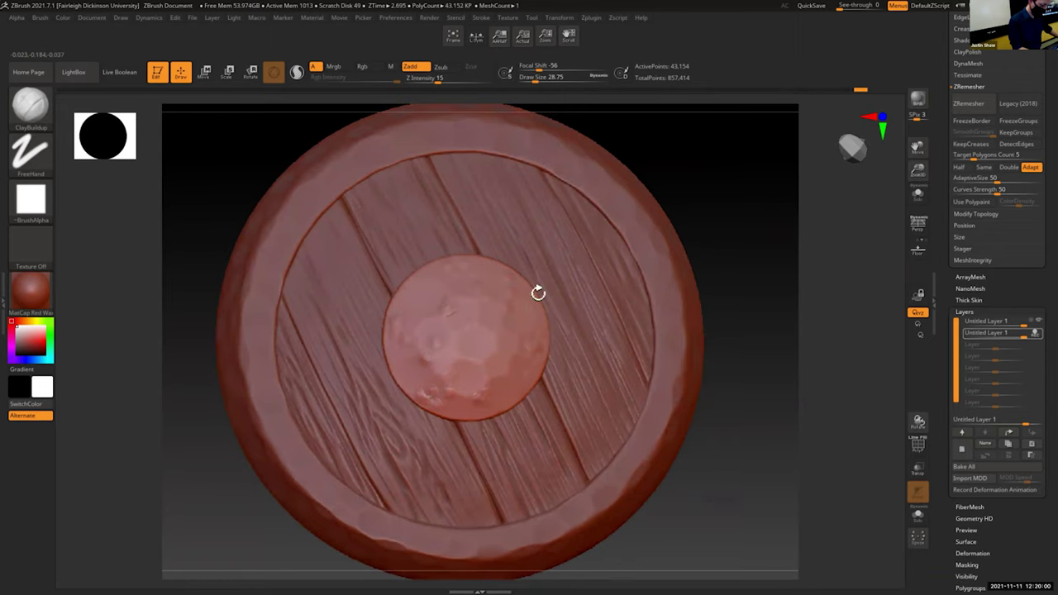
Step: Add ClayBuildup bumps to the right part of the centre boss and smooth its roughest spots
left_click_drag(746, 209, 742, 216)
left_click_drag(917, 168, 923, 189)
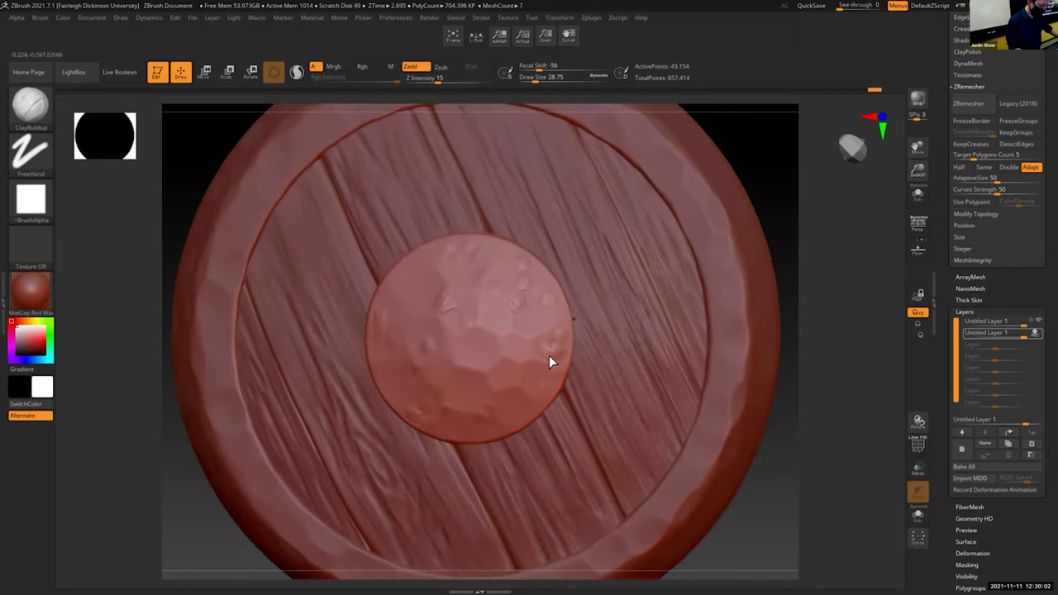
key("shift")
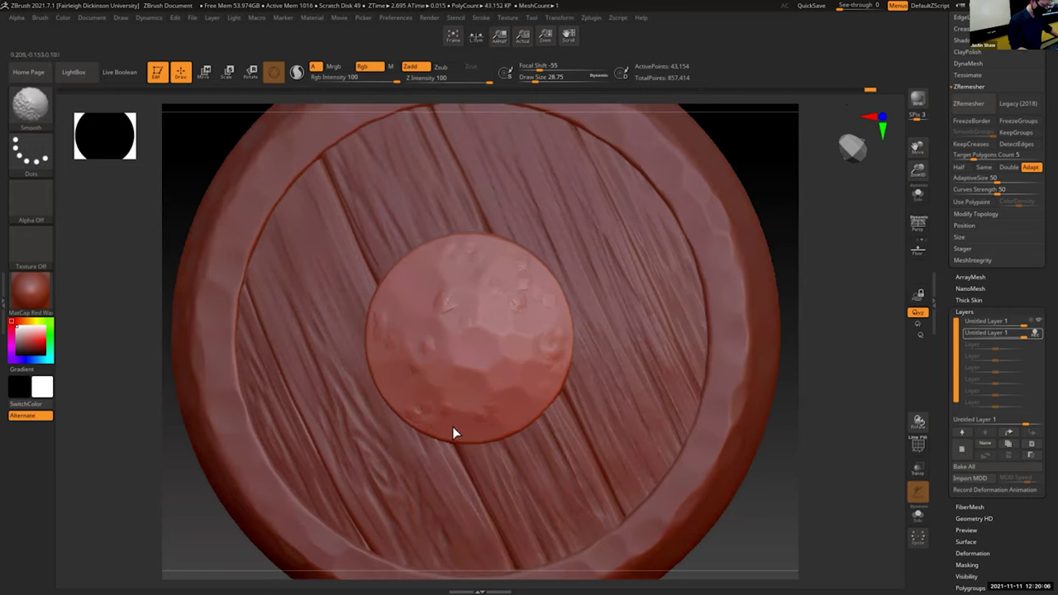
left_click(445, 294, "shift")
left_click_drag(538, 419, 541, 421, "shift")
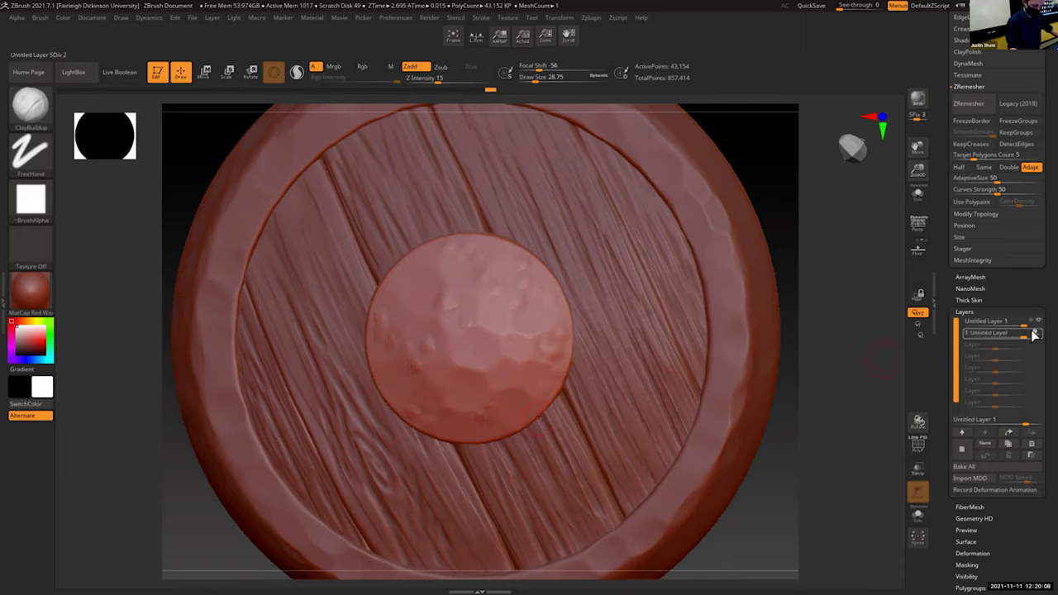
Step: Stop recording the centre boss's bump layer and set its intensity to -0.9292
left_click_drag(1026, 337, 965, 336)
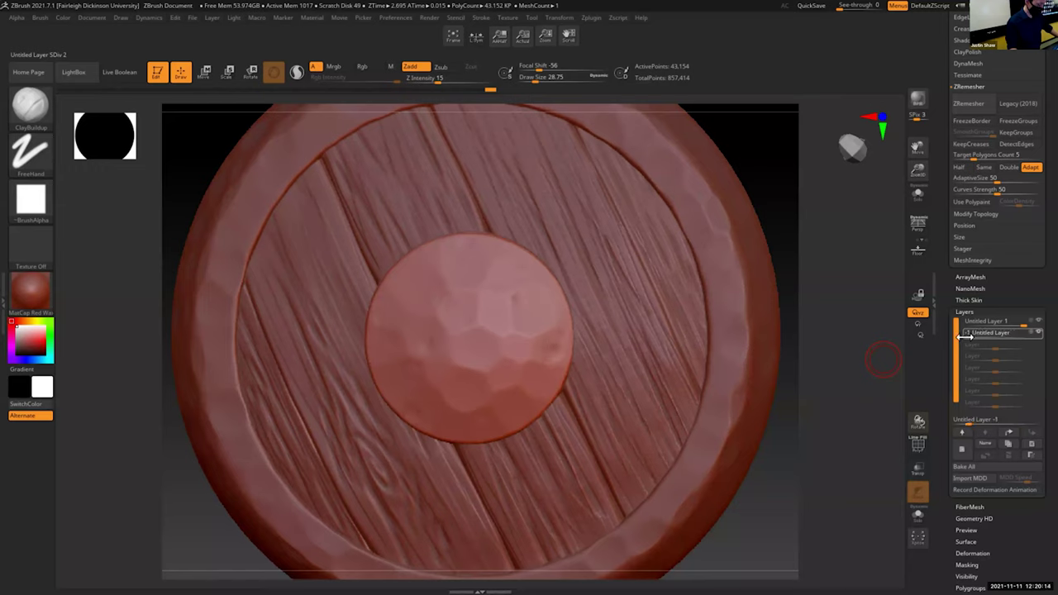
left_click_drag(967, 336, 970, 334)
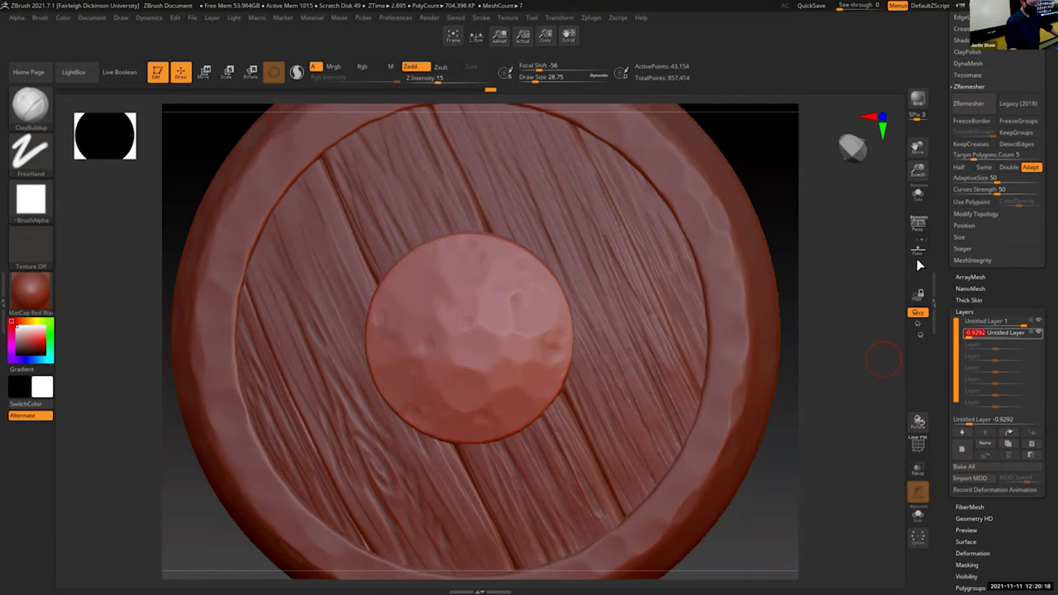
Step: Select the shield ring, add a sculpting layer to it, and build up small rough bumps along its right and upper parts
left_click_drag(917, 168, 916, 147)
left_click_drag(725, 381, 672, 403)
left_click(672, 402)
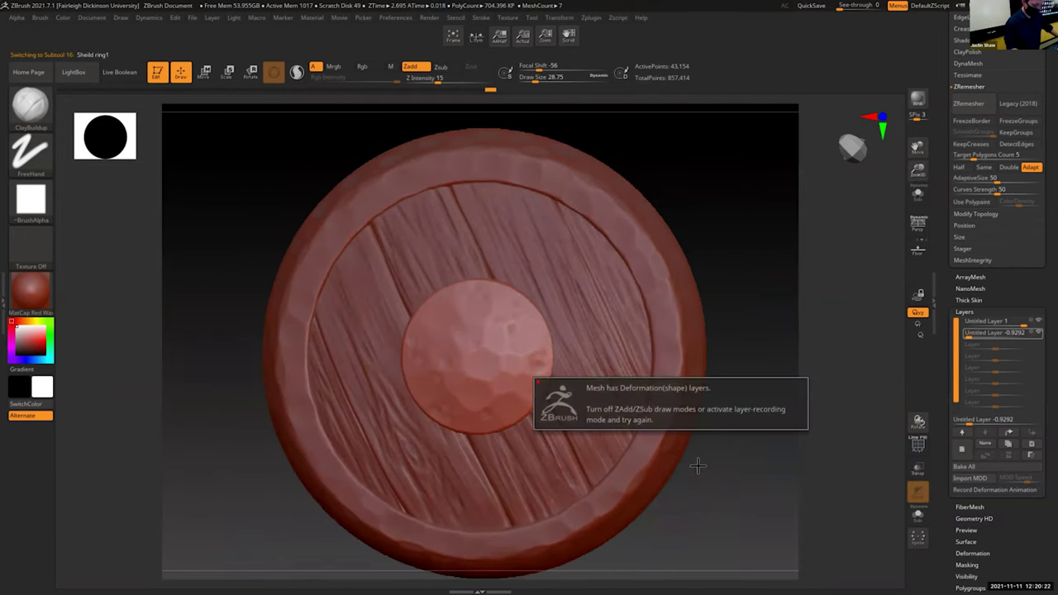
left_click(961, 450)
left_click_drag(917, 170, 919, 192)
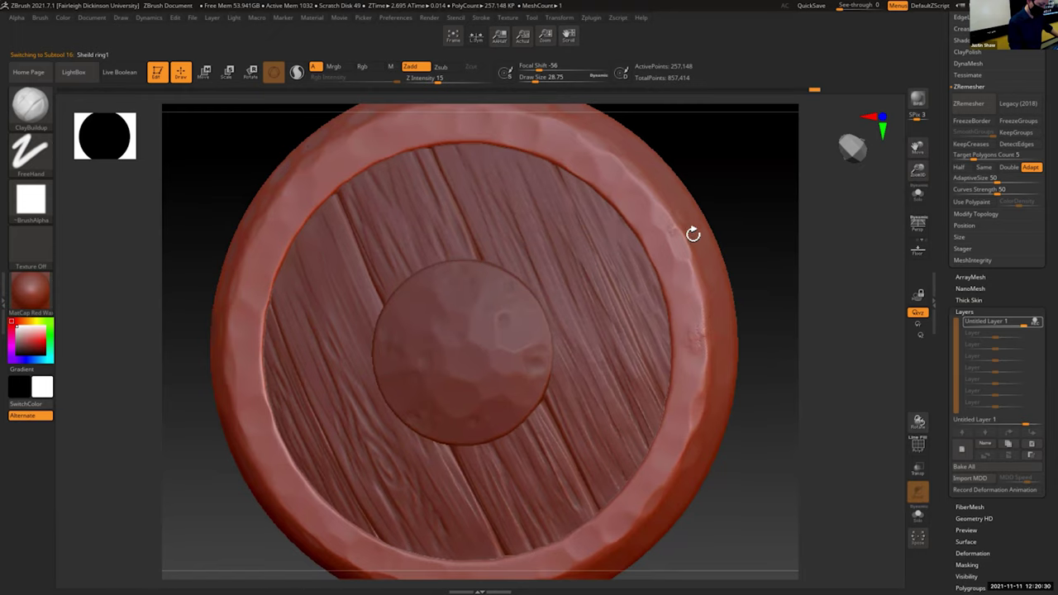
left_click_drag(841, 236, 477, 143)
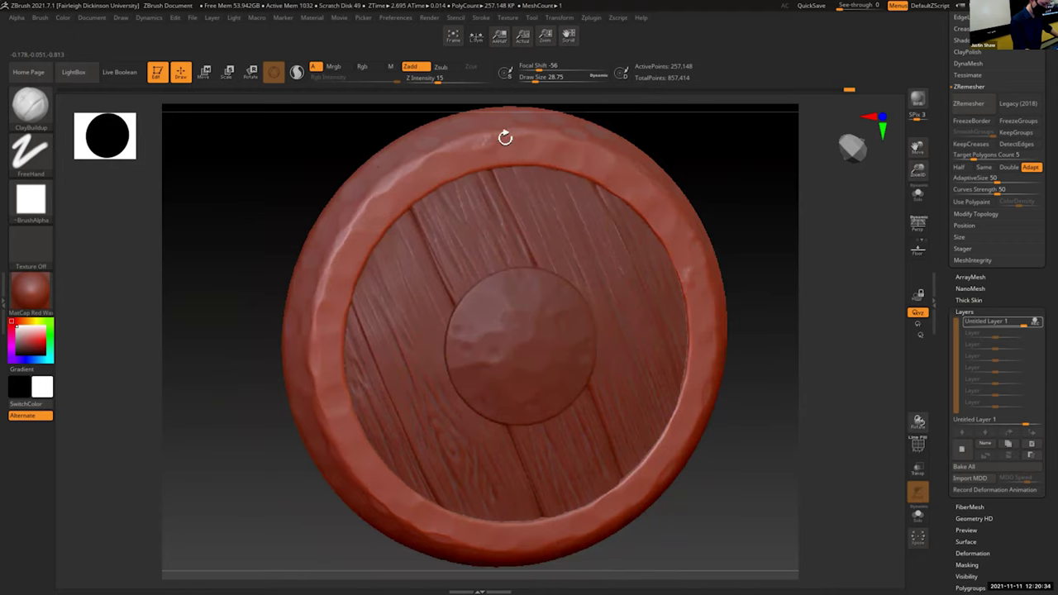
left_click_drag(659, 116, 411, 191)
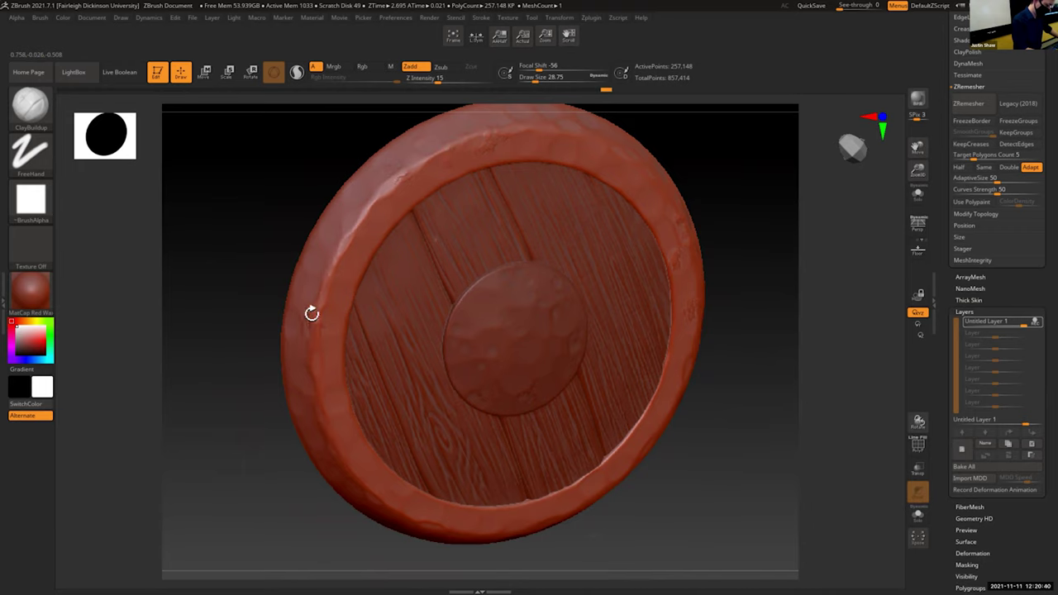
Step: Continue the rough ClayBuildup bumps along the left and lower parts of the shield ring
mouse_move(728, 439)
left_mouse_down("shift")
mouse_move(328, 448)
mouse_move(340, 397)
mouse_move(298, 388)
mouse_move(310, 386)
left_mouse_up("shift")
left_click_drag(410, 520, 441, 532)
left_click_drag(395, 491, 392, 488)
left_click_drag(915, 151, 877, 124)
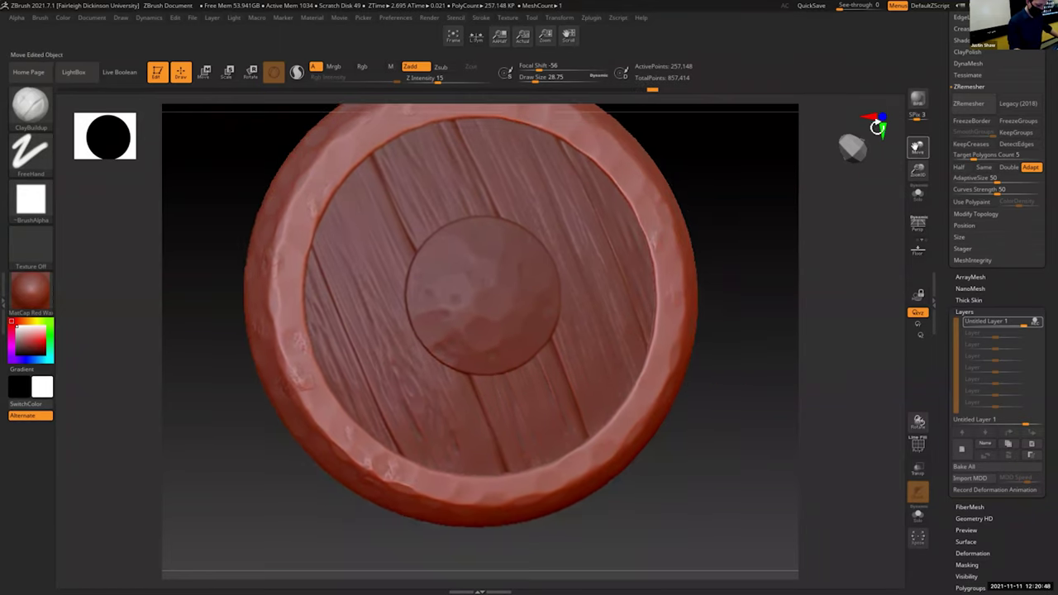
left_click_drag(766, 331, 727, 376, "shift")
left_click_drag(476, 500, 466, 495)
left_click_drag(642, 438, 640, 443)
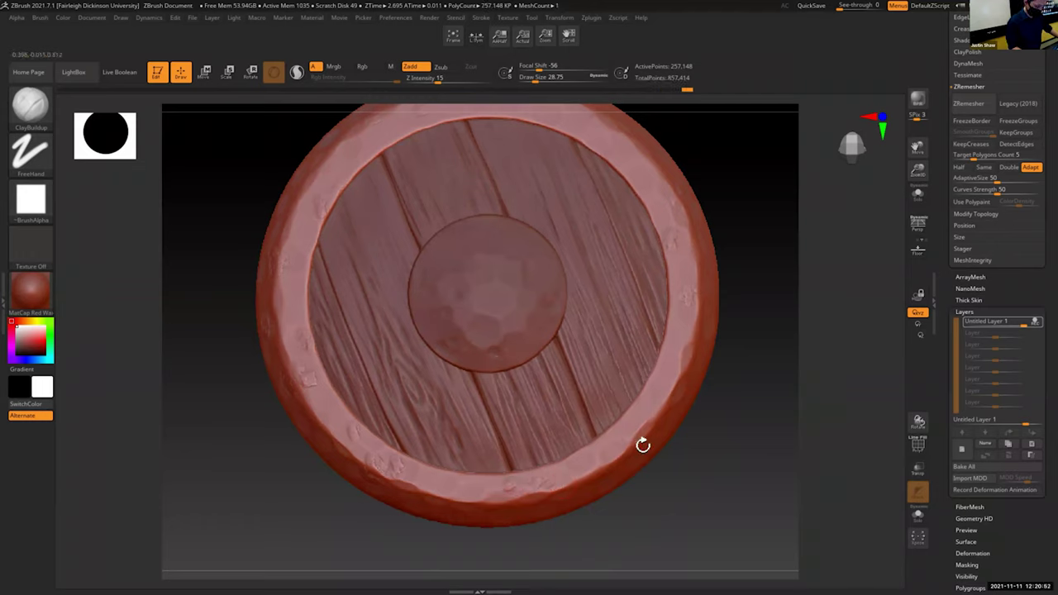
left_click_drag(668, 371, 673, 366)
Step: Set the ring's bump layer intensity to -0.64601 and add another sculpting layer to the ring
left_click_drag(916, 149, 906, 192)
left_click_drag(1021, 327, 969, 324)
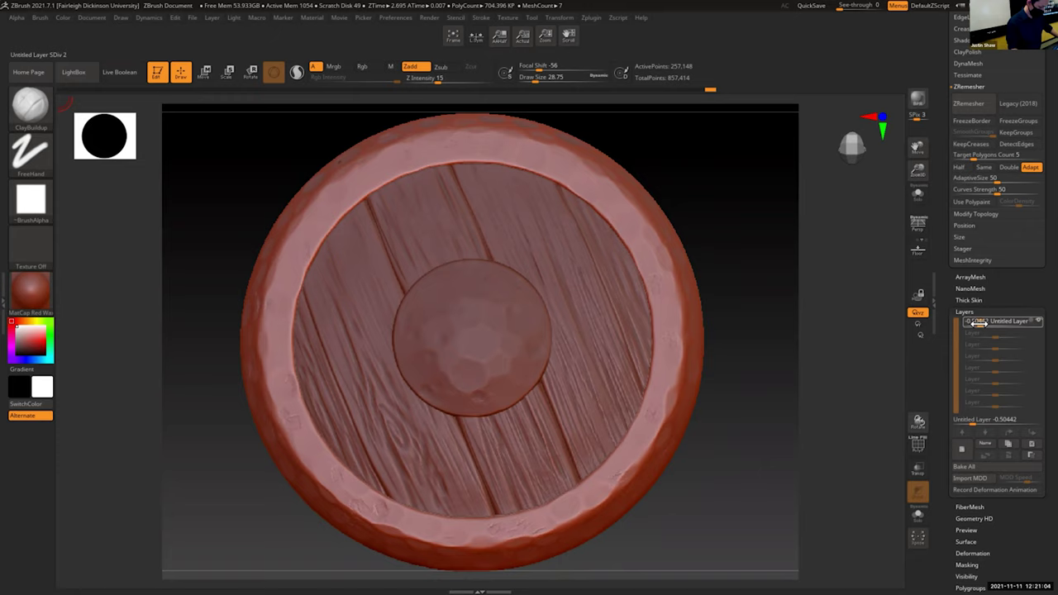
left_click(961, 449)
Step: Switch to the DamStandard brush at Z Intensity 33 and carve a deep slash across the upper right of the ring
mouse_move(786, 439)
left_mouse_down()
mouse_move(762, 257)
mouse_move(757, 301)
left_mouse_up()
key("b")
key("d")
key("s")
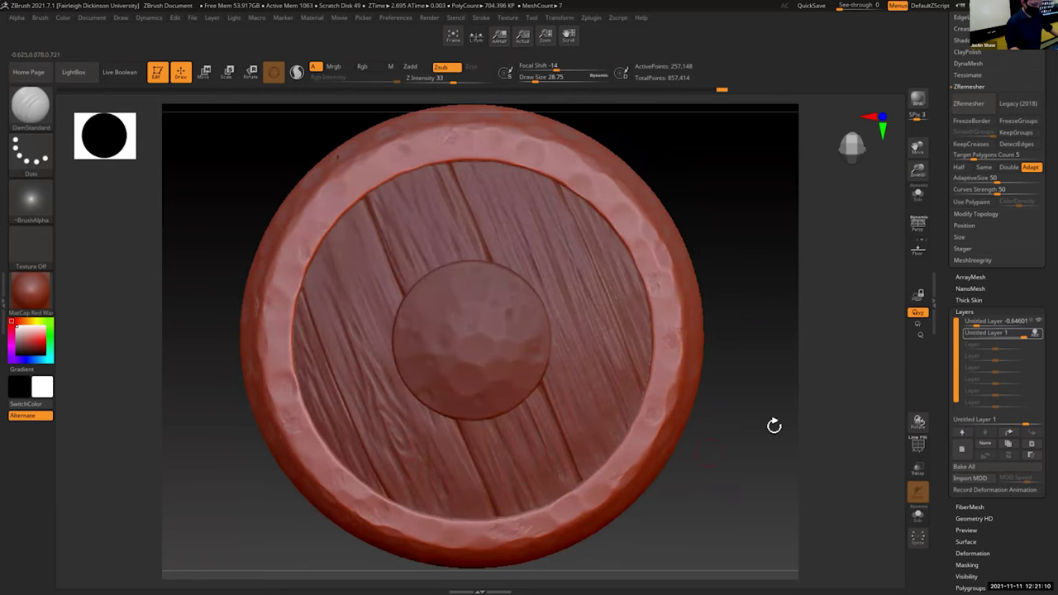
left_click_drag(918, 171, 914, 198)
left_click_drag(714, 188, 706, 196)
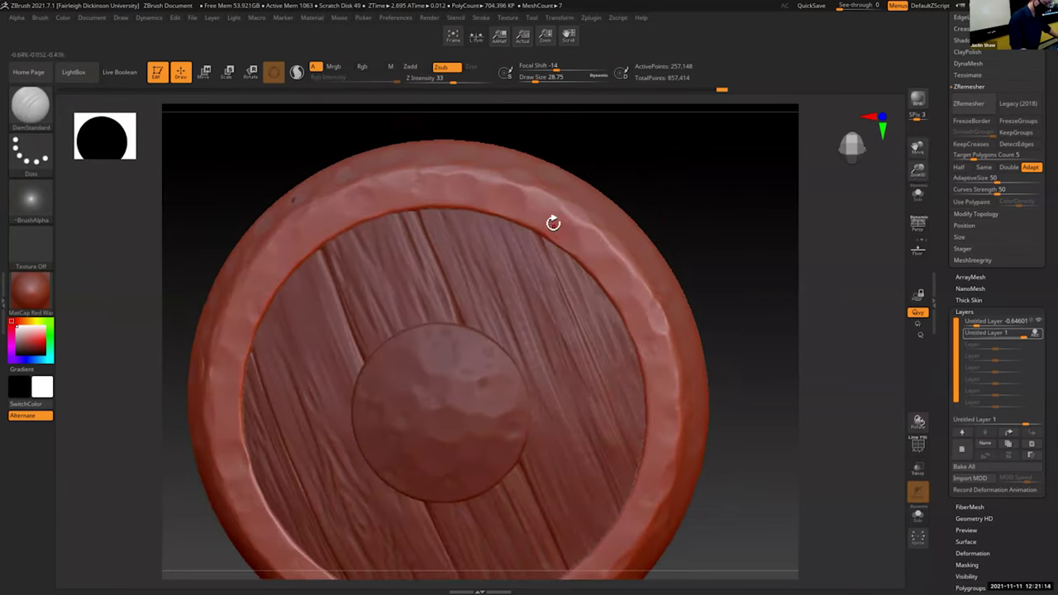
left_click_drag(611, 146, 567, 179)
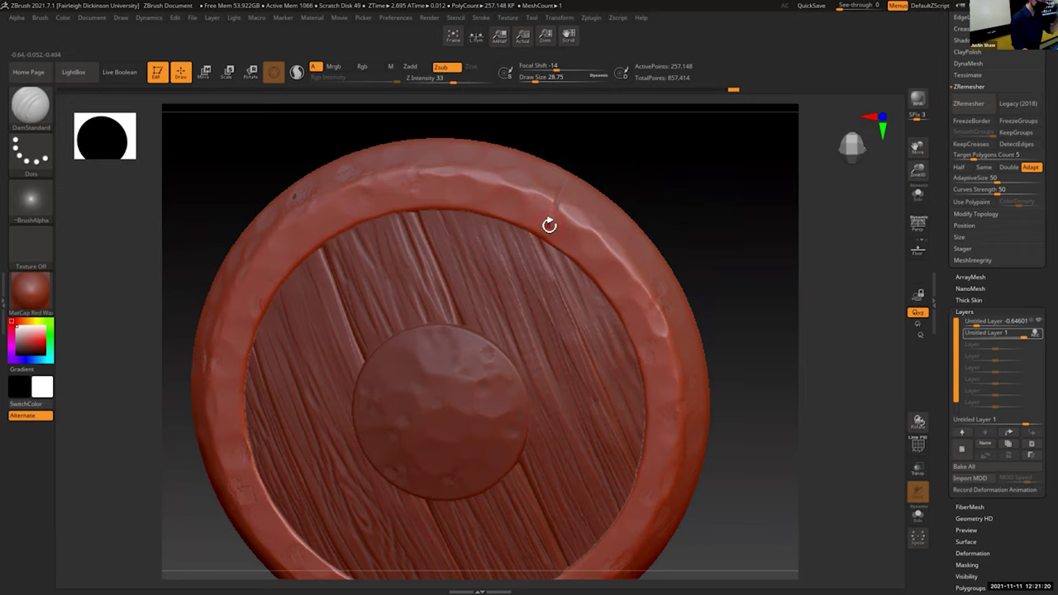
mouse_move(649, 173)
left_mouse_down()
mouse_move(548, 210)
mouse_move(545, 232)
left_mouse_up()
left_click_drag(543, 238, 541, 240)
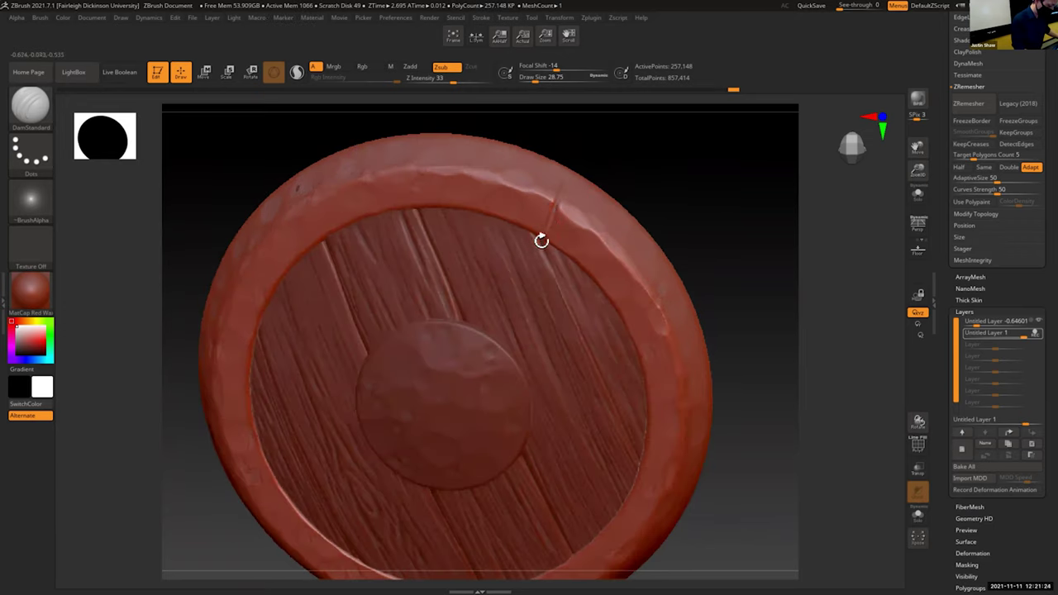
left_click_drag(638, 182, 564, 188)
left_click_drag(630, 158, 544, 240)
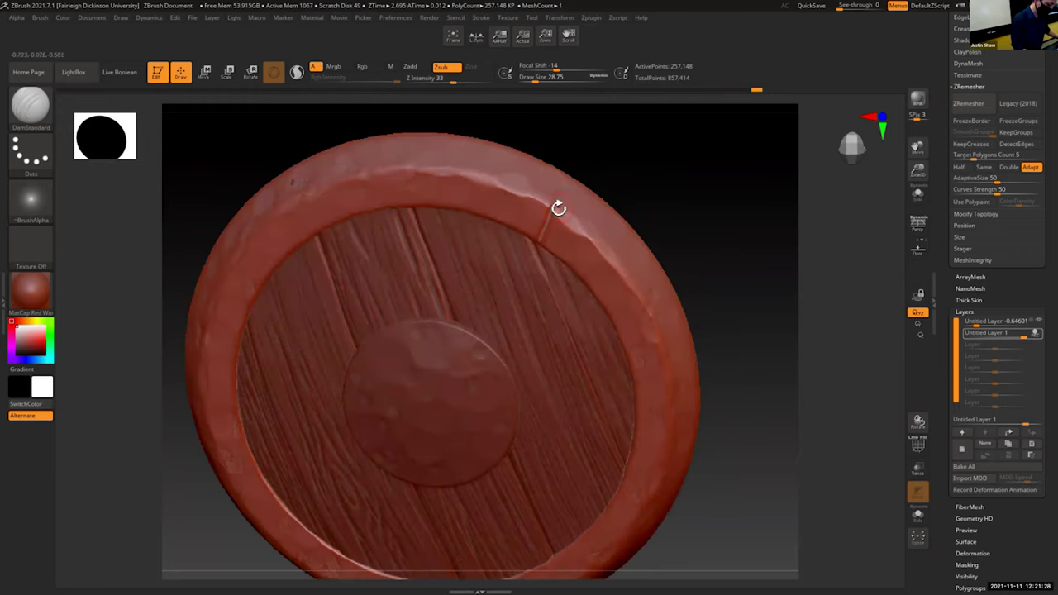
left_click_drag(640, 146, 542, 239)
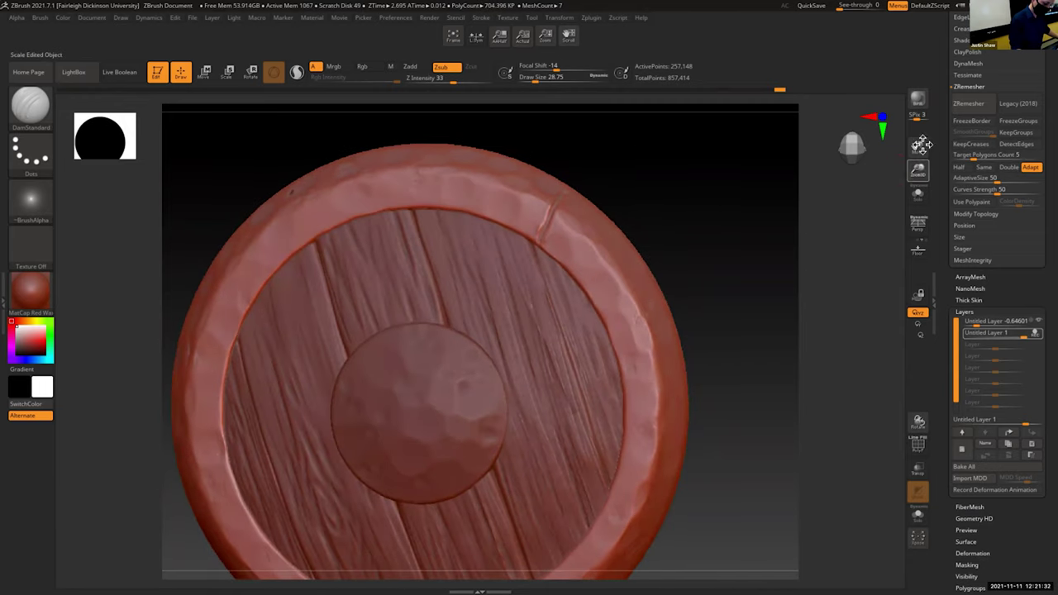
Step: Try to continue the slash from the ring across the adjoining board with DamStandard
left_click_drag(923, 146, 951, 111)
left_click(554, 244, "alt")
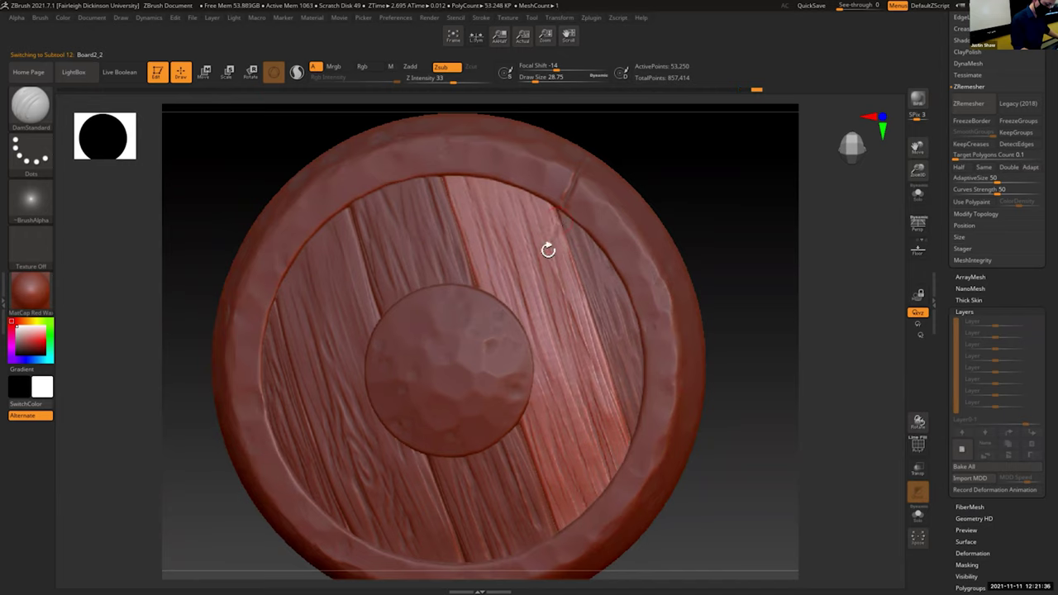
left_click_drag(547, 254, 520, 323)
left_click_drag(551, 250, 539, 275)
left_click_drag(698, 176, 691, 200)
left_click_drag(919, 172, 913, 139)
key("ctrl+z")
key("ctrl+z")
key("ctrl+z")
Step: Divide the adjoining board to subdivision level 6 and carve the slash diagonally across it towards the centre boss
left_click_drag(942, 249, 941, 397)
left_click(972, 136)
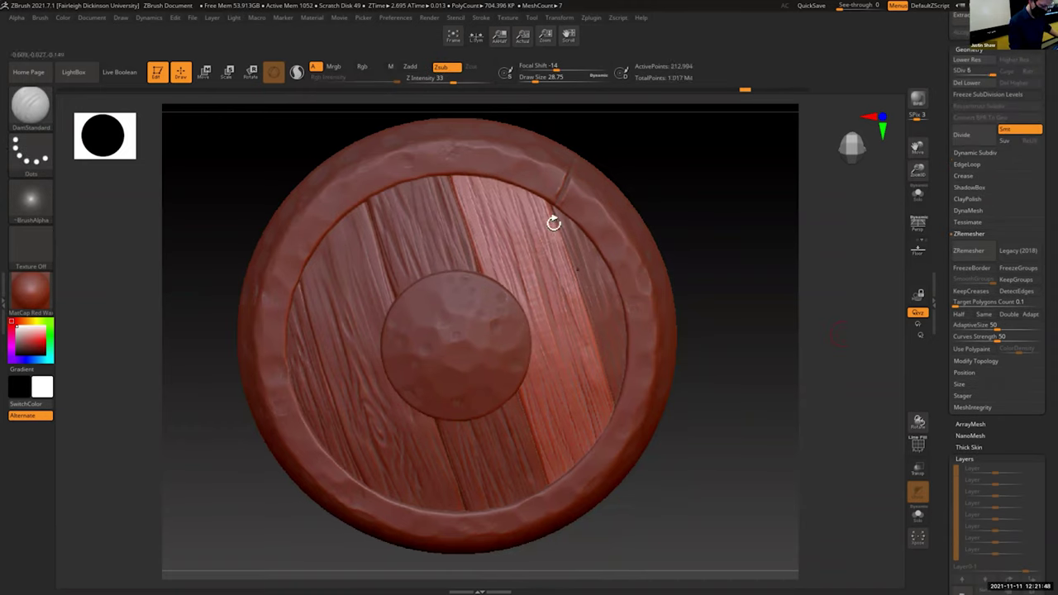
left_click_drag(550, 221, 534, 256)
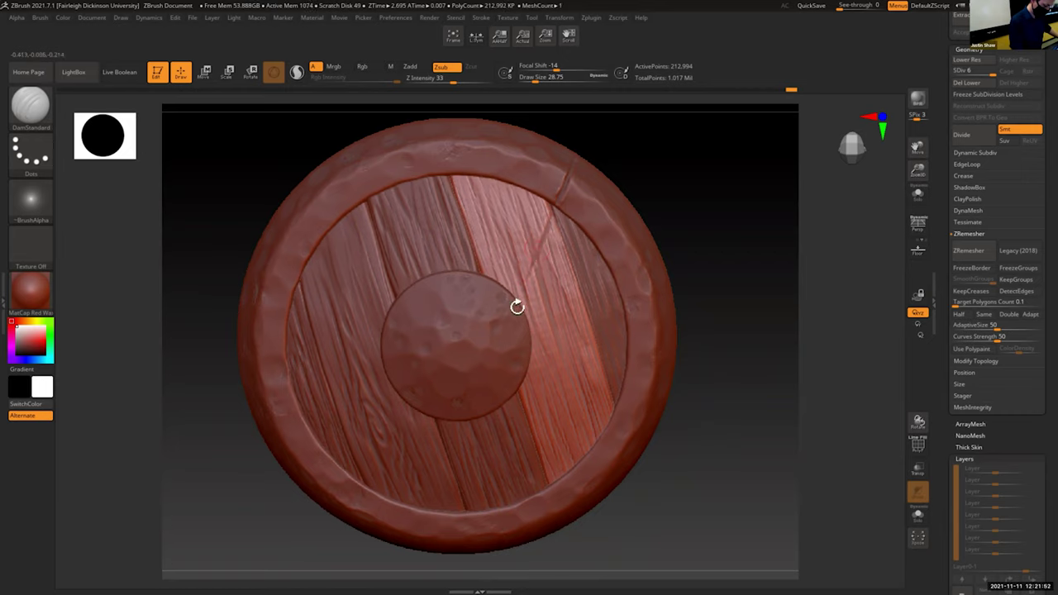
left_click_drag(554, 212, 522, 291)
Step: Select the centre boss, add a new sculpting layer, and continue the slash across its right side
left_click(512, 325, "alt")
left_click(516, 305)
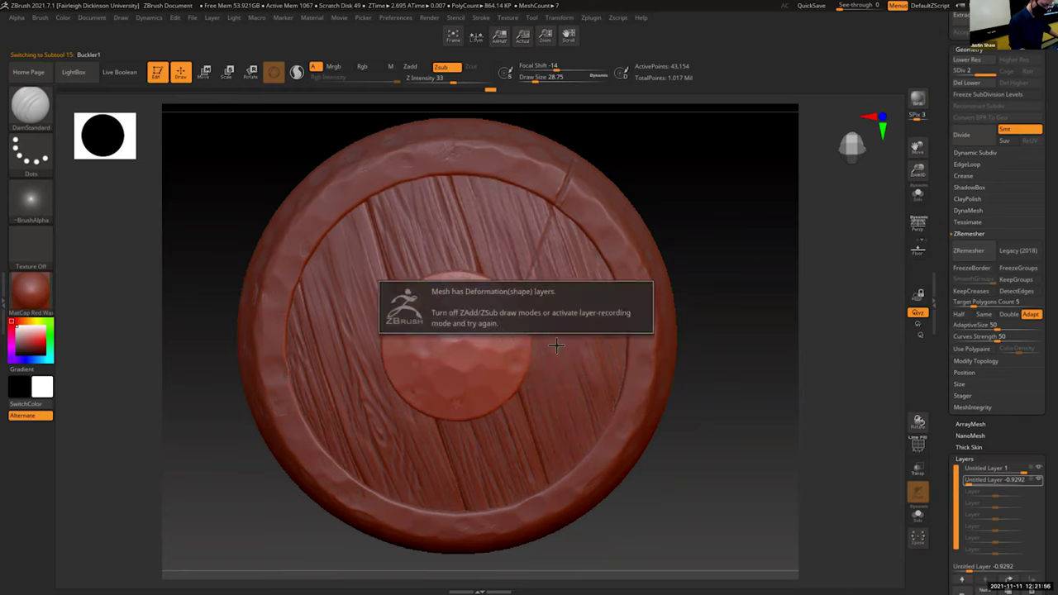
scroll(950, 364, "down", 3)
left_click(963, 453)
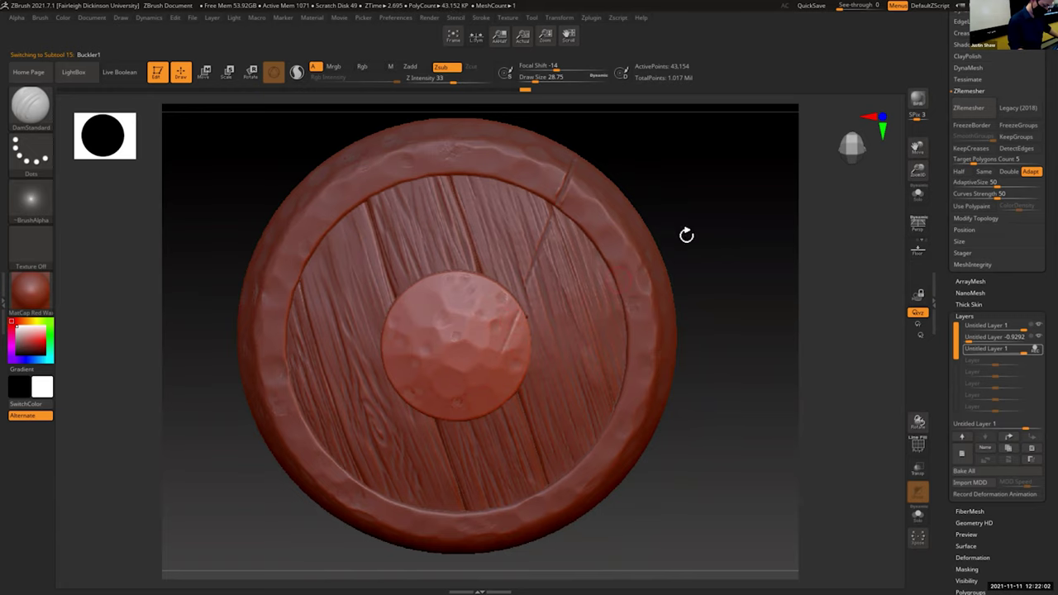
left_click_drag(687, 234, 498, 335)
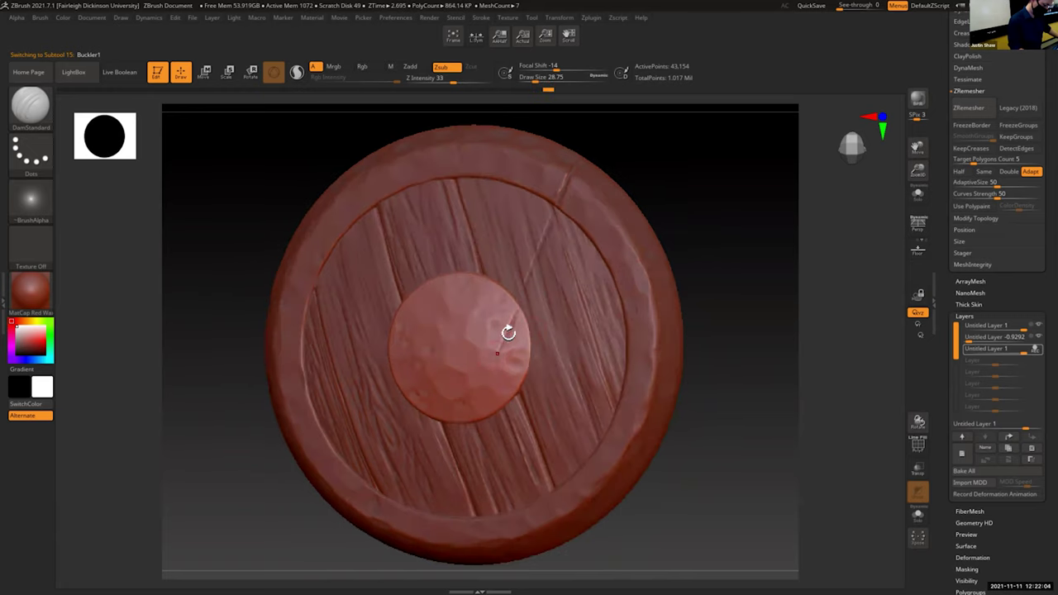
left_click_drag(710, 198, 503, 307)
Step: Carve further slashes into the upper left and the lower edge of the centre boss
left_click_drag(685, 213, 525, 357)
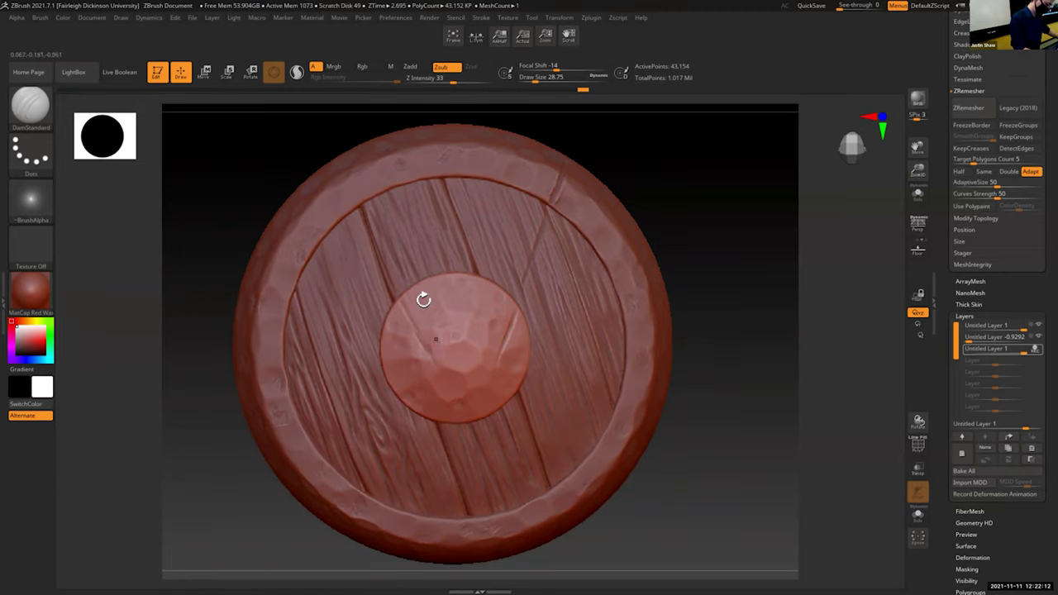
left_click_drag(669, 267, 461, 413)
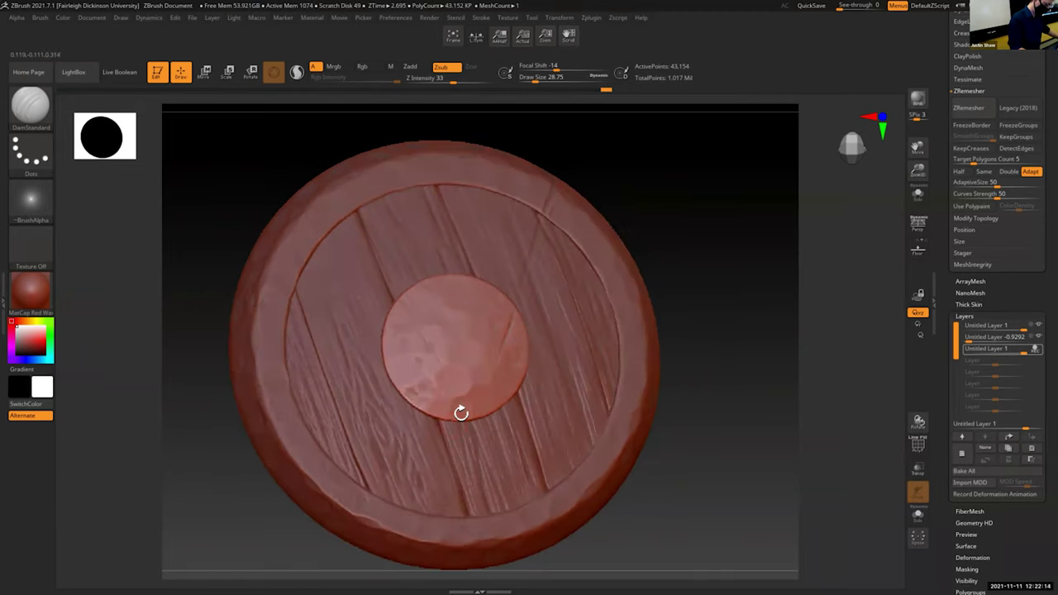
left_click_drag(672, 310, 482, 373)
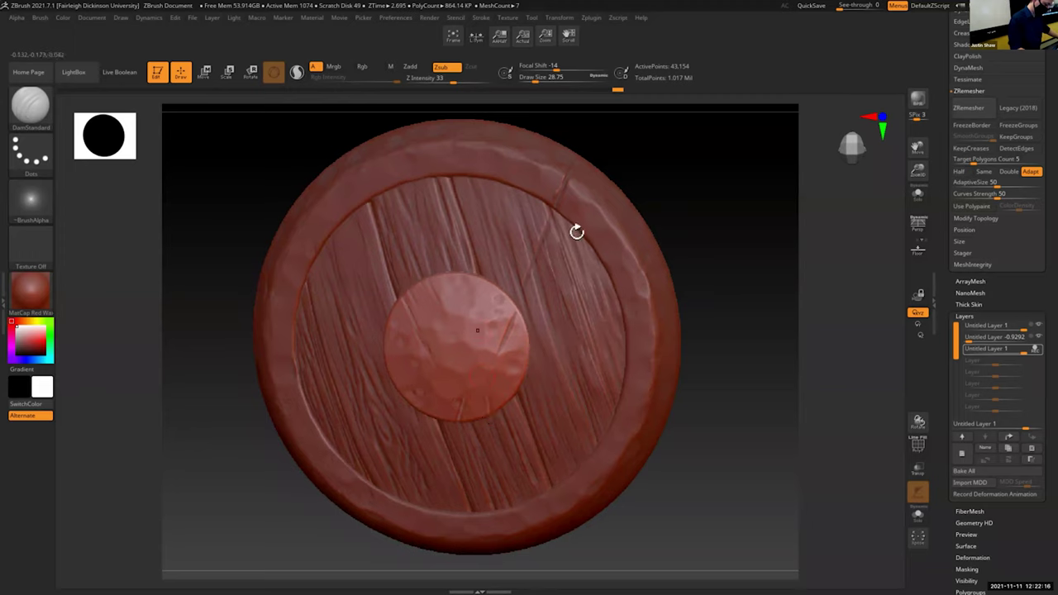
right_click_drag(576, 232, 493, 396)
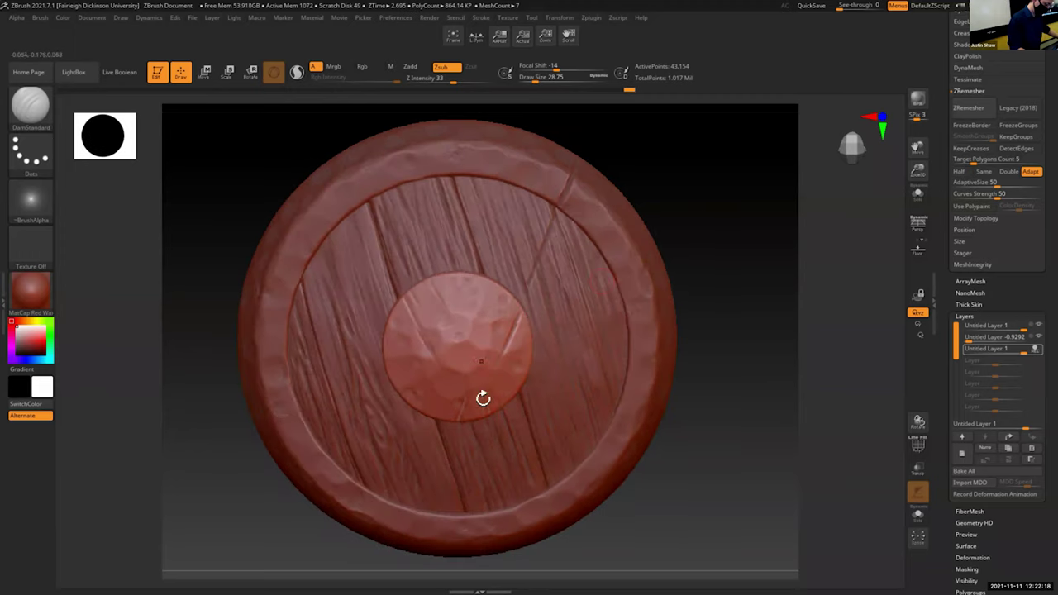
left_click_drag(706, 228, 461, 355)
Step: Extend the boss's lower slash across the middle board and the ring's lower rim, and cut a short slash in the neighbouring board's lower end
left_click_drag(687, 274, 670, 355)
left_click(671, 355, "alt")
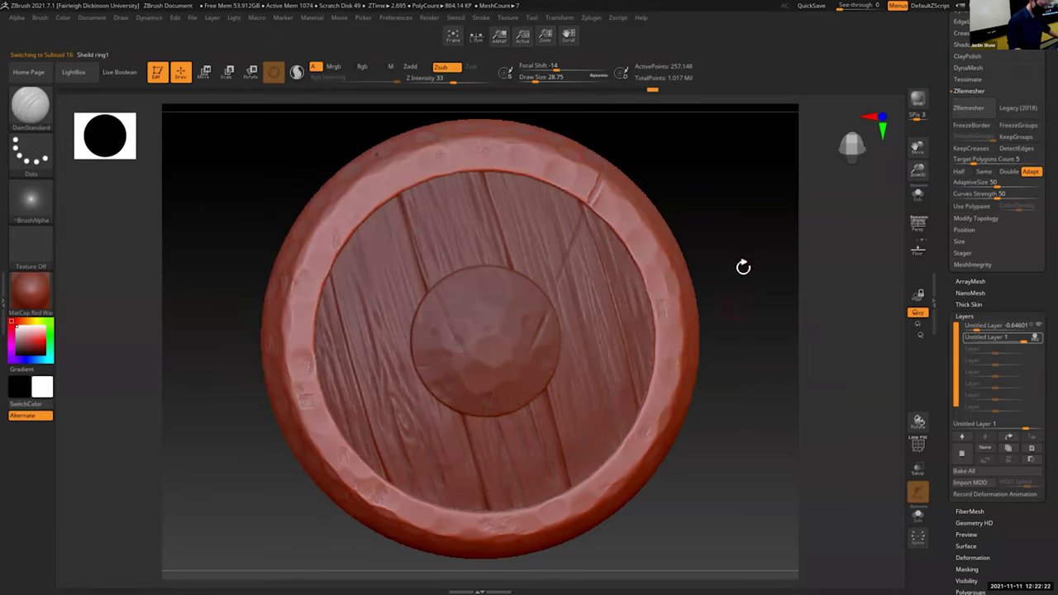
left_click_drag(743, 267, 747, 251)
left_click(515, 425, "alt")
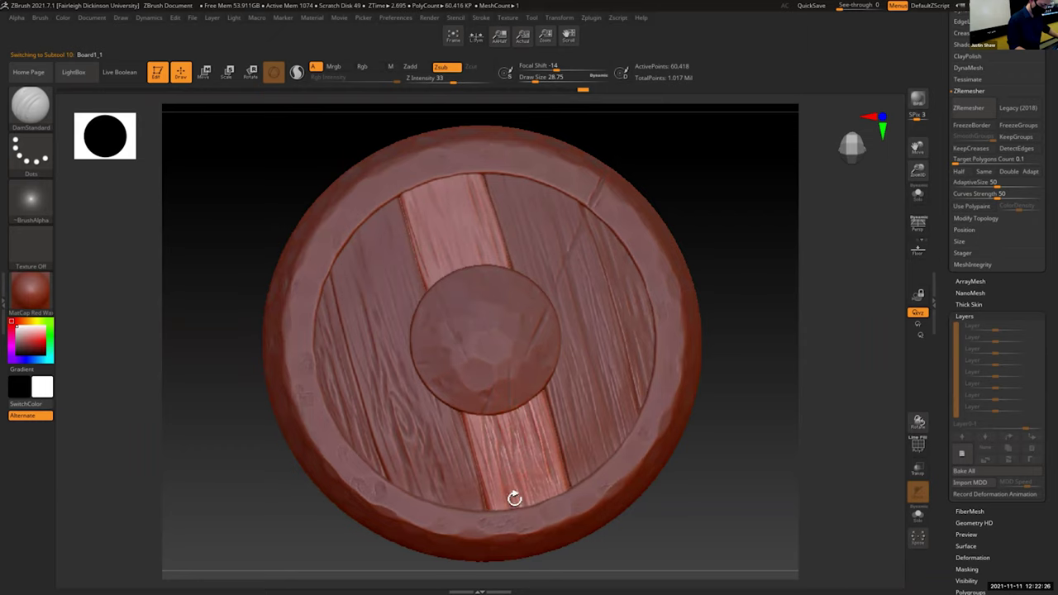
left_click(519, 532, "alt")
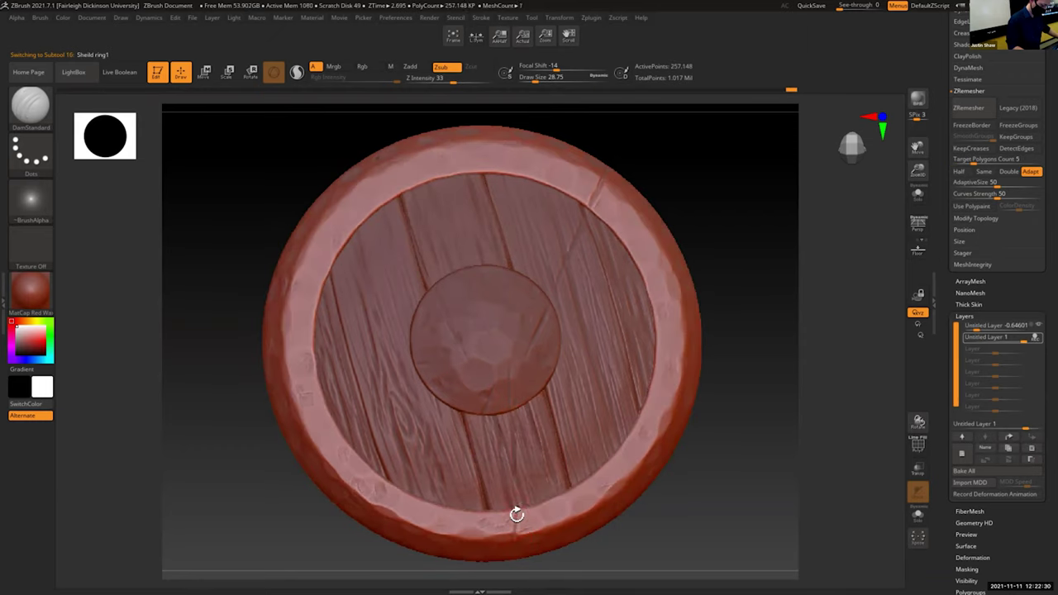
left_click(476, 431, "alt")
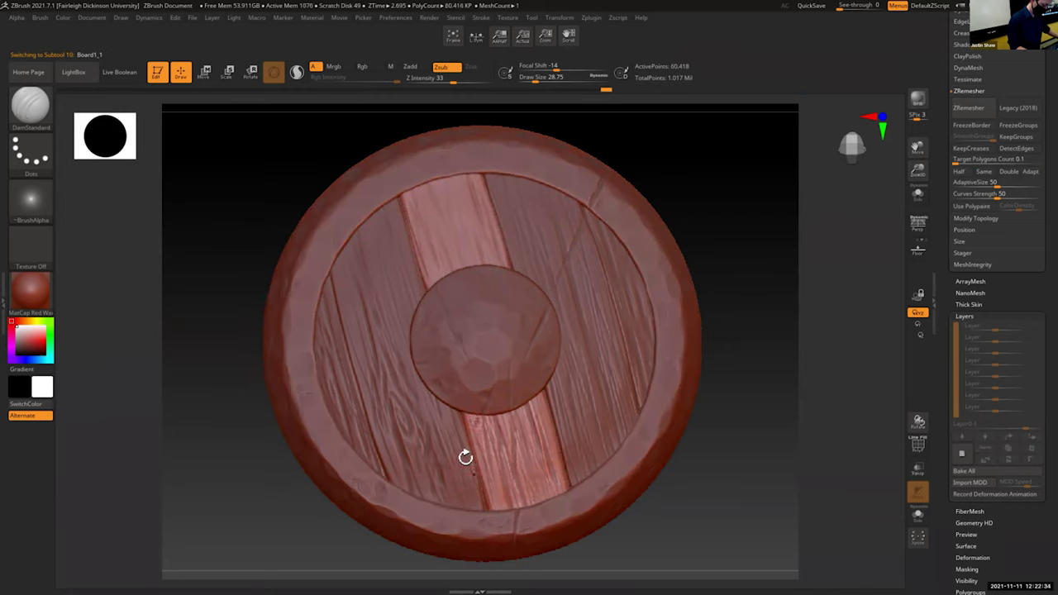
left_click(466, 446, "alt")
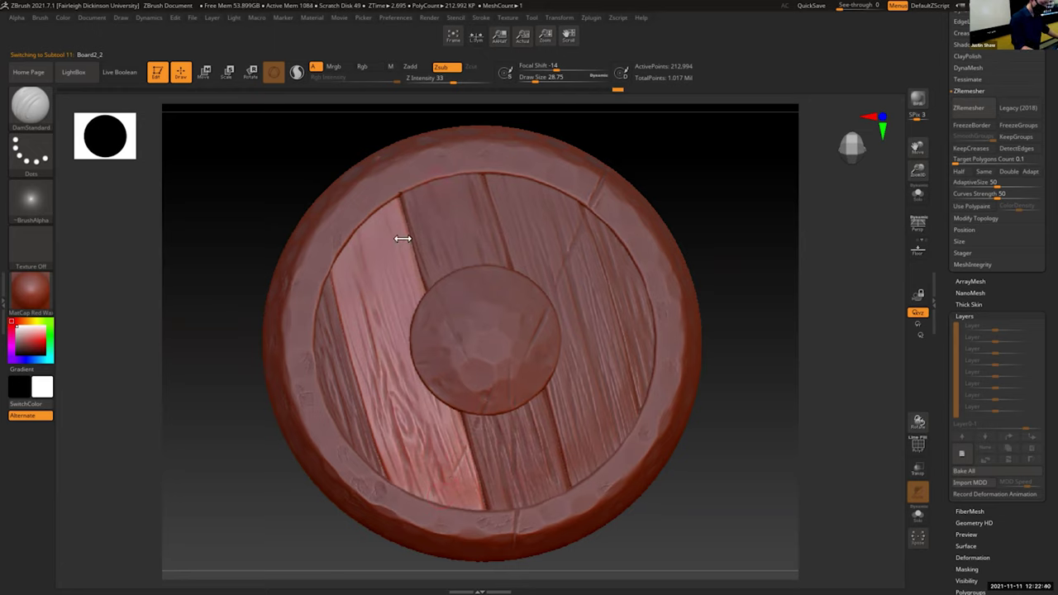
key("s")
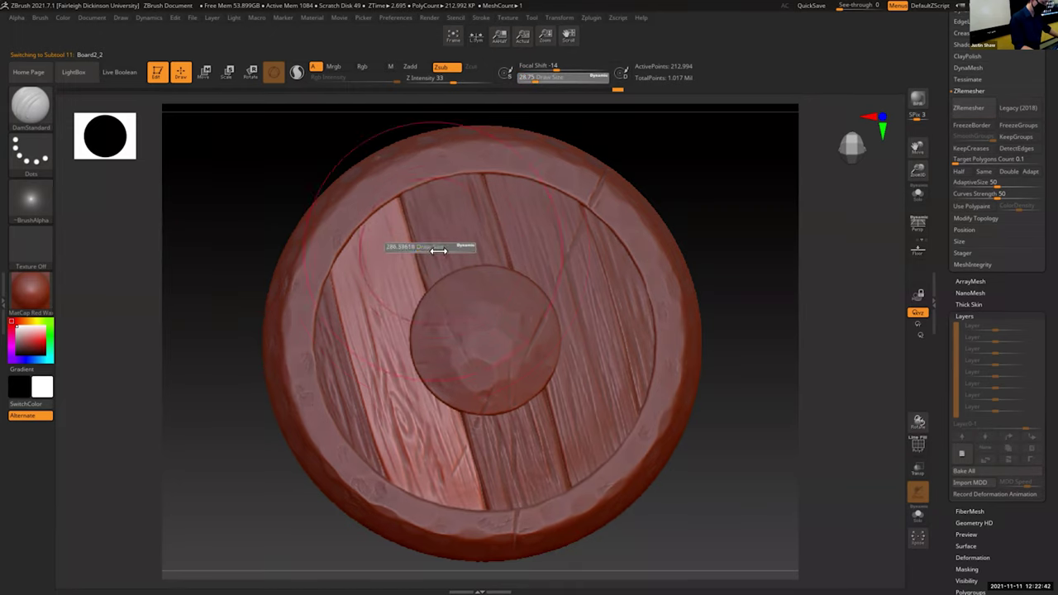
left_click_drag(409, 251, 404, 255)
key("s")
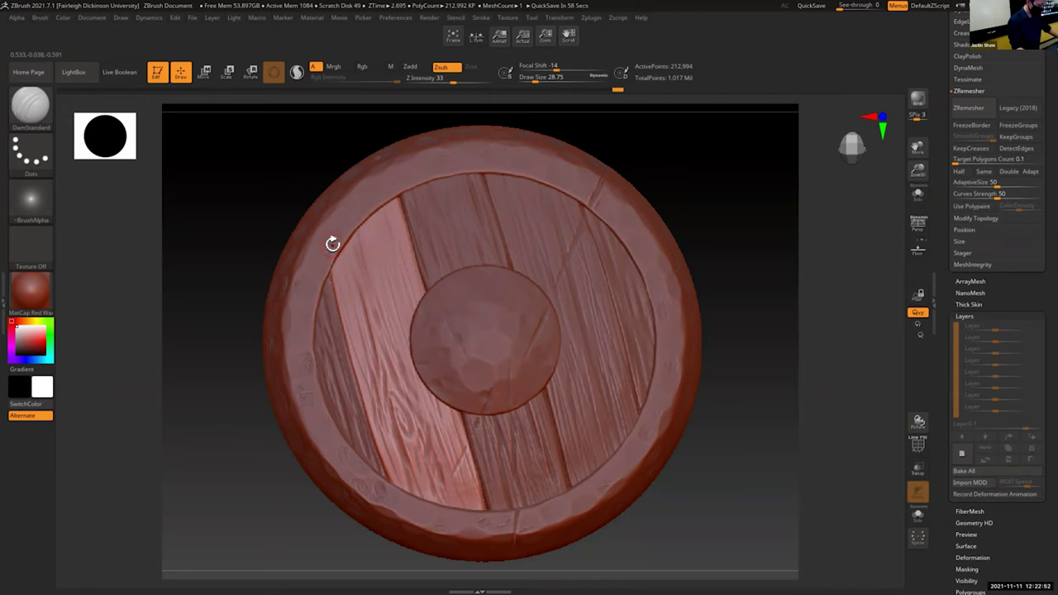
left_click_drag(733, 219, 729, 216)
left_click_drag(427, 387, 369, 463)
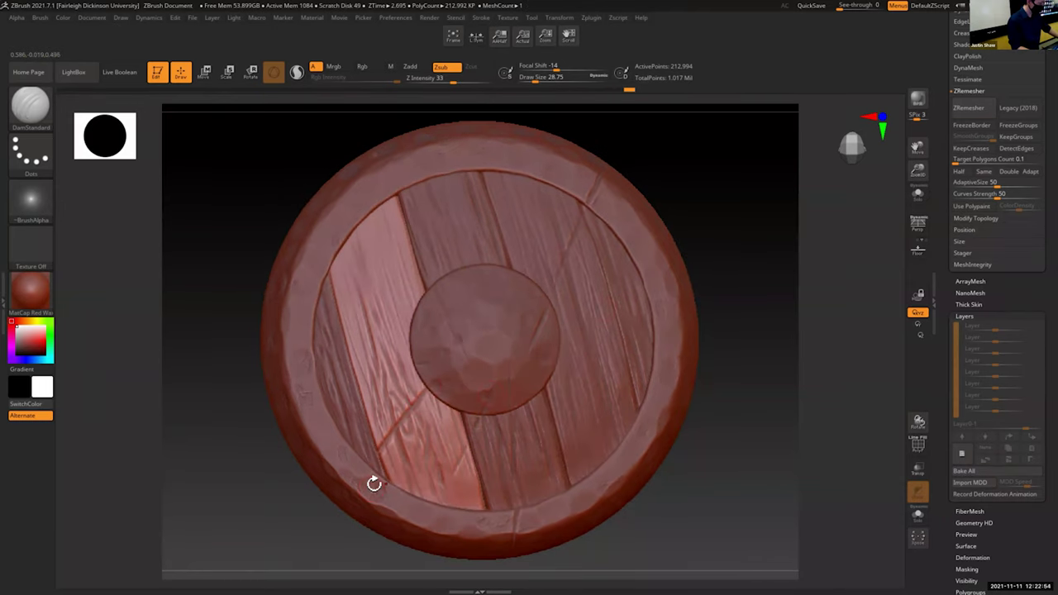
key("ctrl+z")
Step: Reduce the draw size to about 15.55 and carve a horizontal slash from the boss across the left boards onto the ring
key("s")
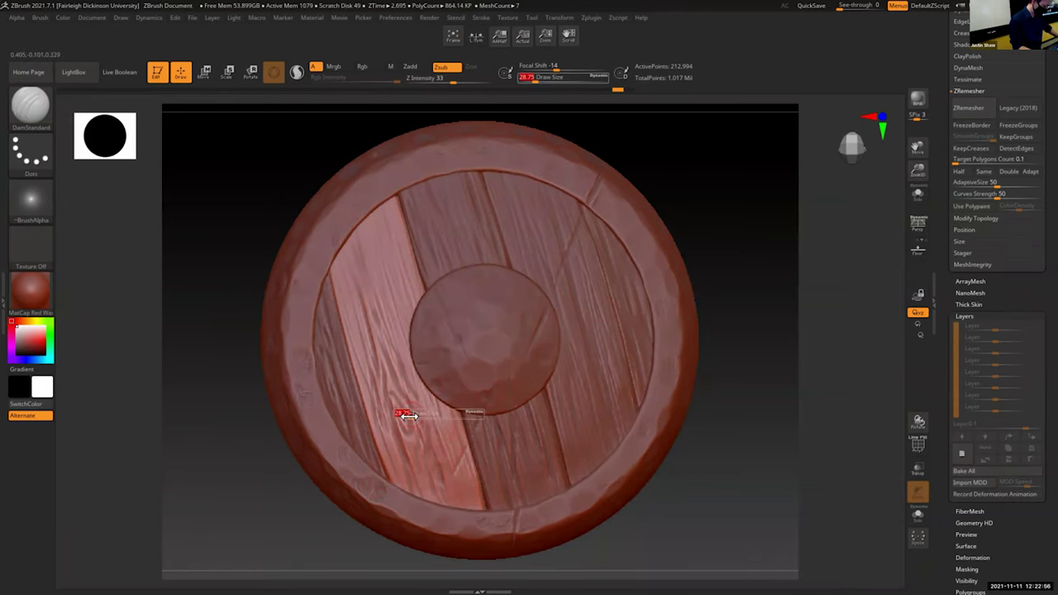
left_click(405, 416)
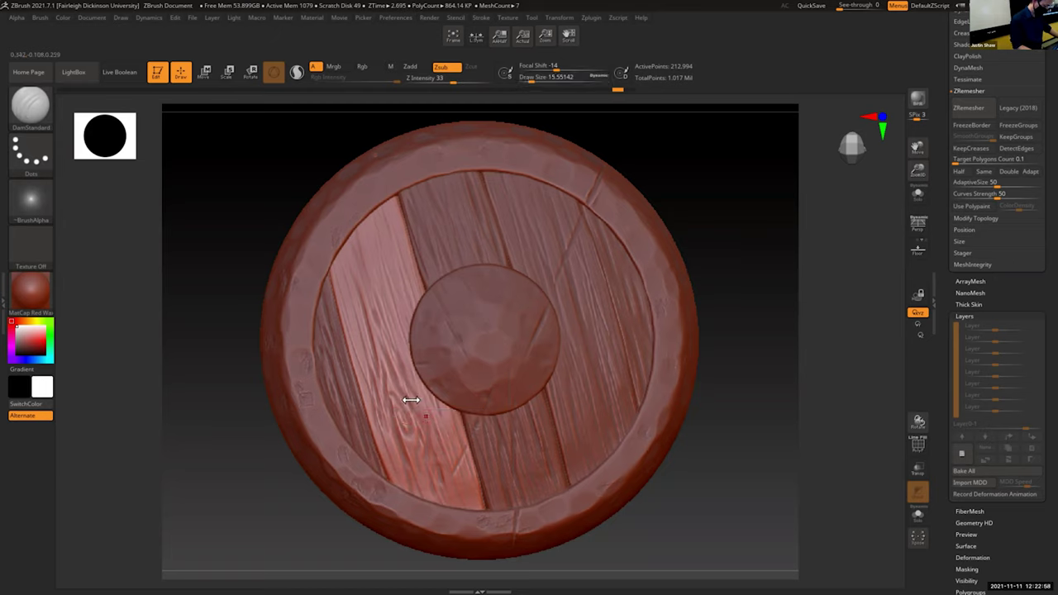
left_click_drag(407, 365, 336, 376)
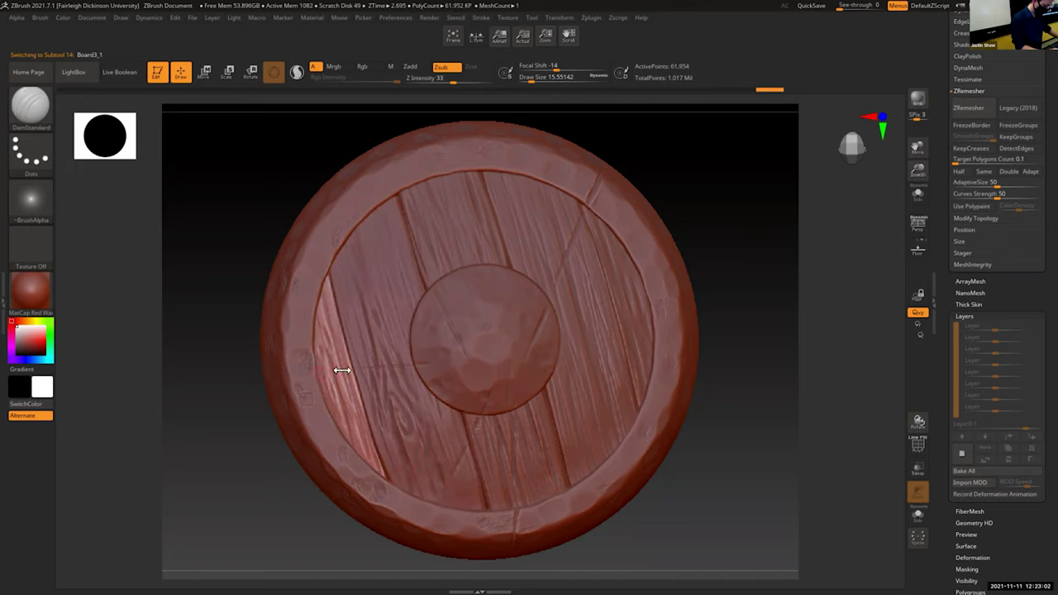
left_click(313, 373, "alt")
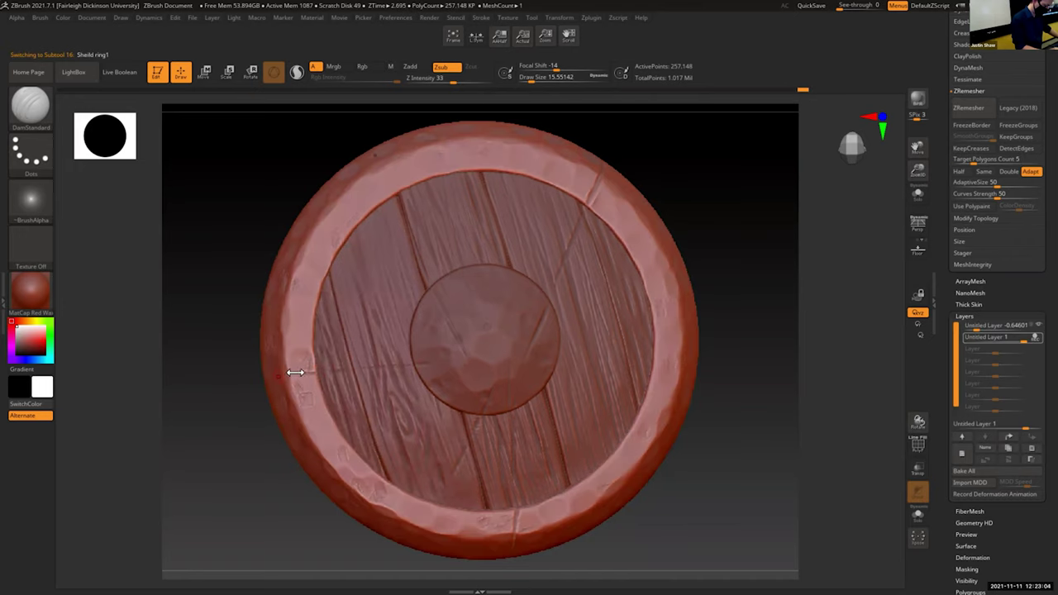
left_click_drag(297, 375, 287, 372)
right_click_drag(360, 439, 307, 466)
right_click_drag(338, 501, 442, 300)
Step: Carve short slashes into the upper end of the board left of the boss and the ring's upper-left section
left_click(422, 267, "alt")
left_click(415, 269, "alt")
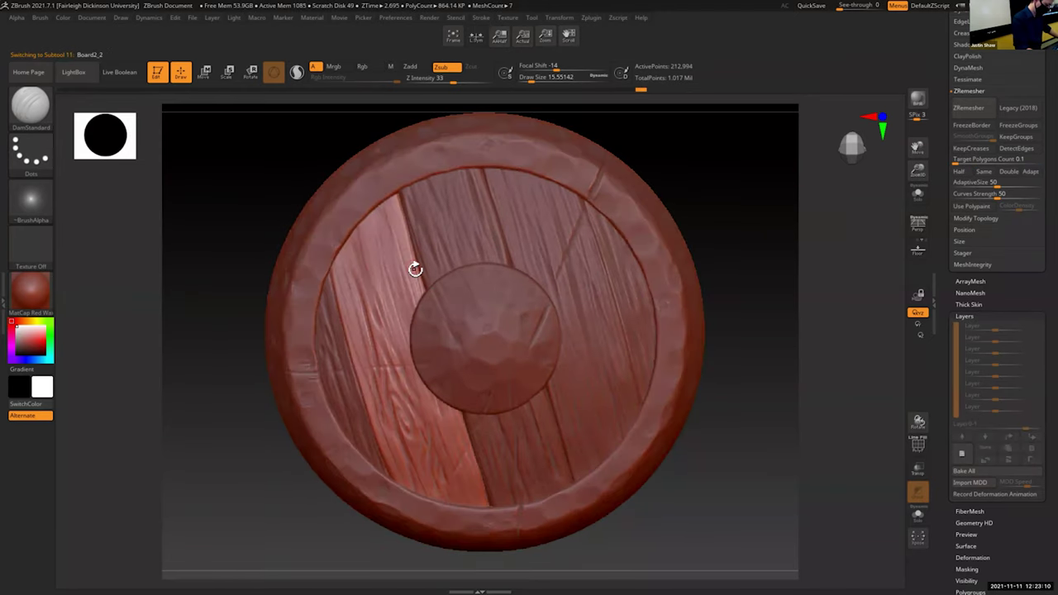
left_click(359, 191, "alt")
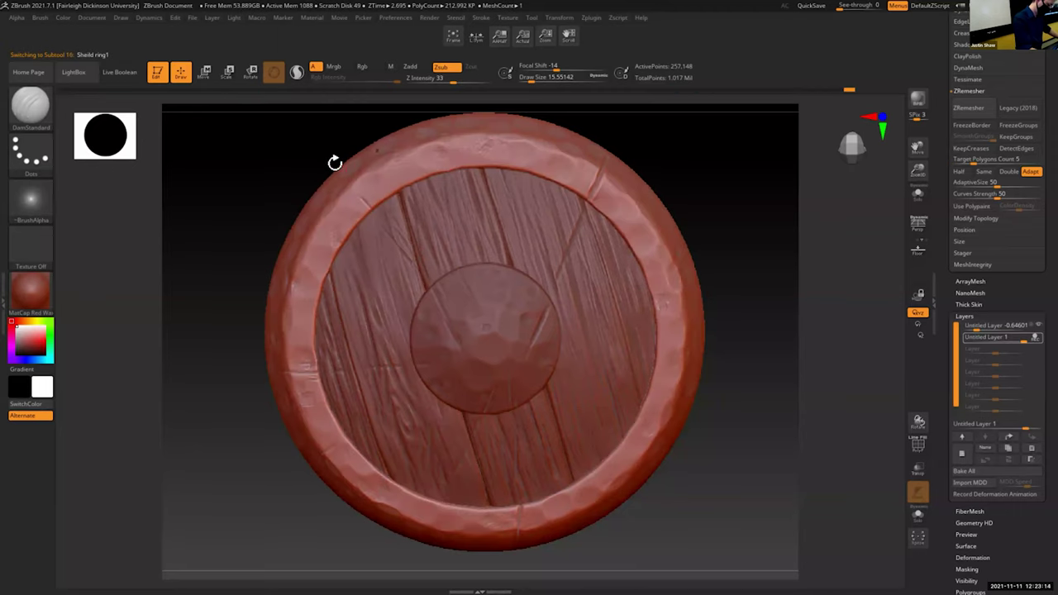
mouse_move(344, 163)
left_mouse_down()
mouse_move(898, 165)
mouse_move(924, 190)
mouse_move(621, 245)
mouse_move(366, 253)
mouse_move(374, 261)
left_mouse_up()
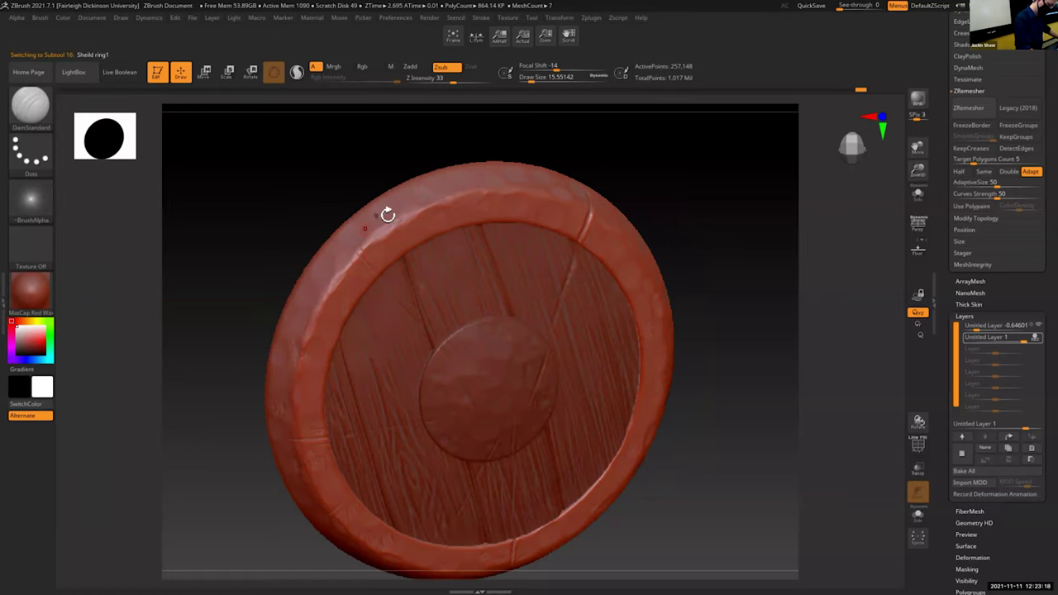
Step: Select the board left of the boss and nudge its upper edge with the Move brush at a draw size of about 39.14
left_click(397, 292, "alt")
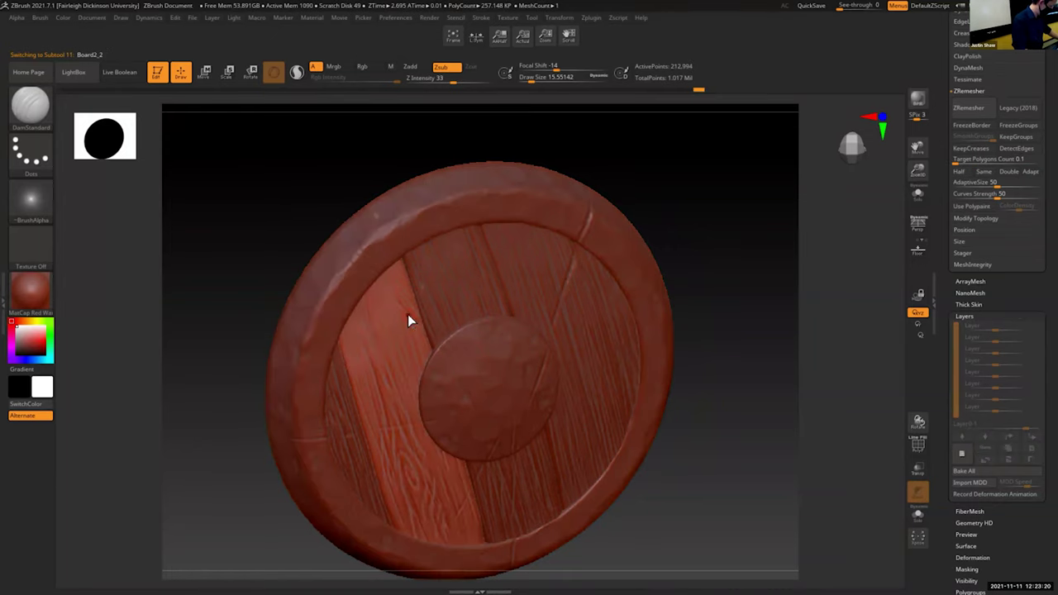
key("b")
key("m")
key("v")
key("s")
left_click_drag(408, 285, 416, 286)
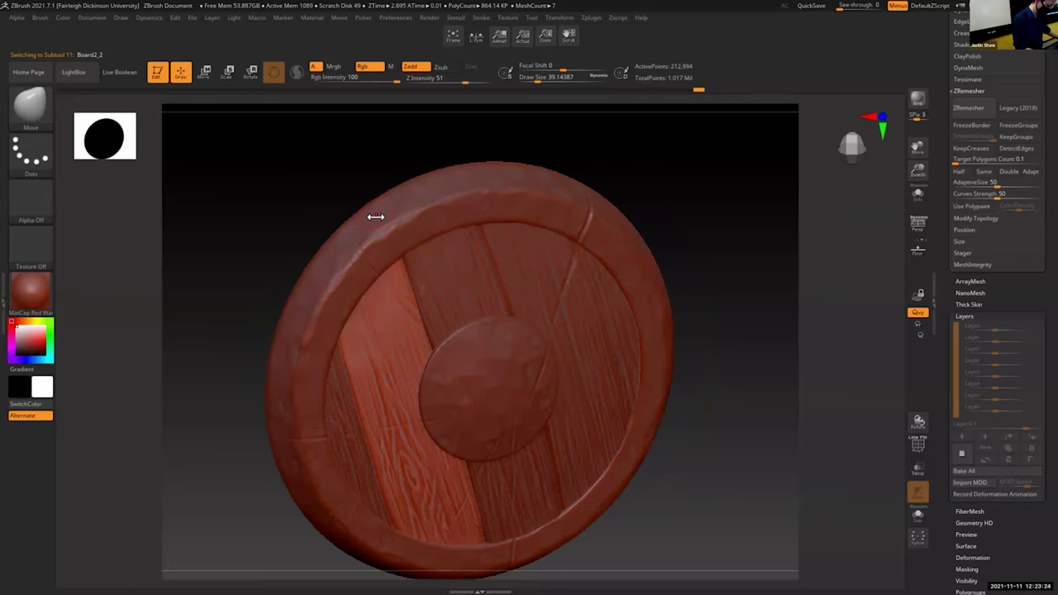
left_click_drag(711, 204, 702, 189)
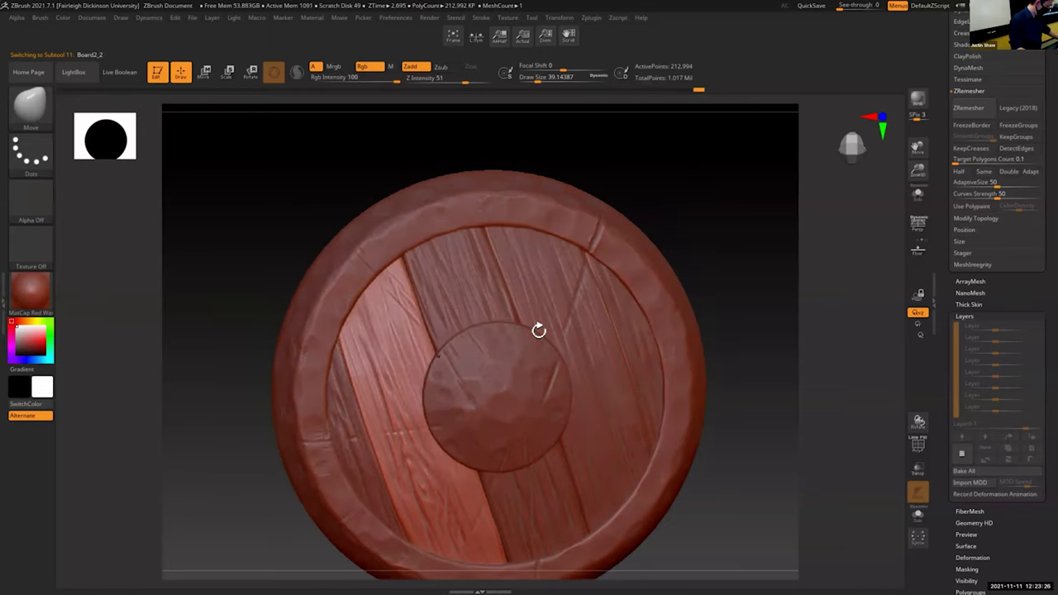
Step: Carve short slashes into the ring's right and lower-right sections with the DamStandard brush at a draw size of about 23.3
key("b")
key("d")
key("s")
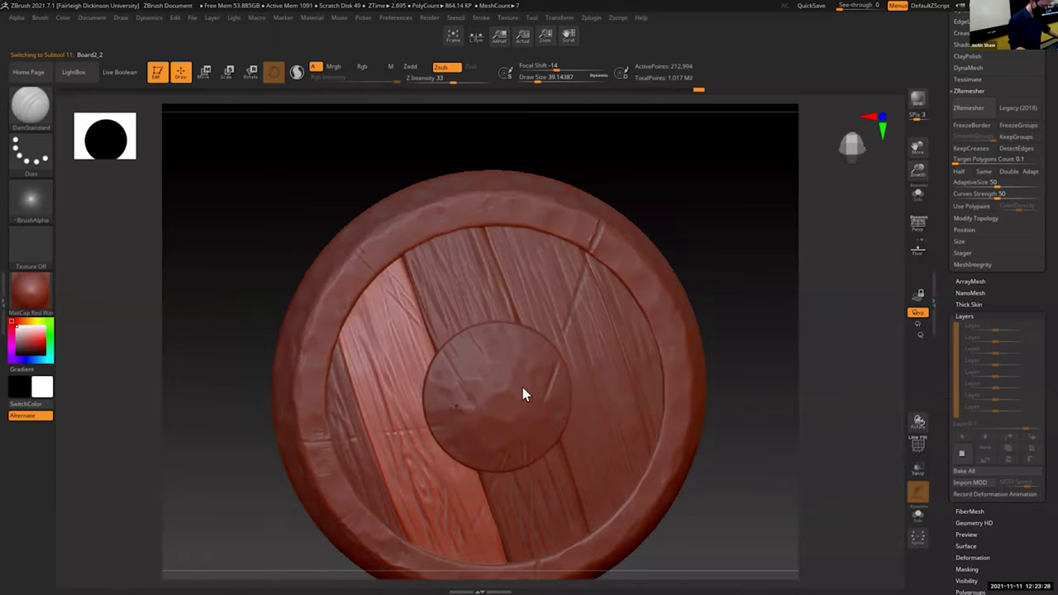
left_click(522, 387, "alt")
left_click(496, 208, "alt")
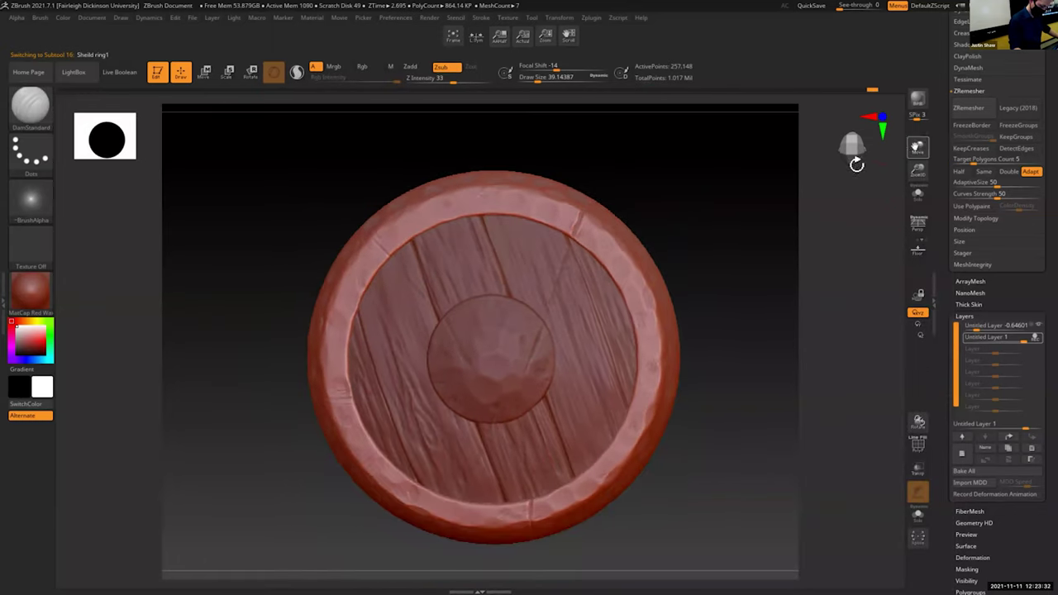
left_click_drag(664, 375, 631, 383)
key("s")
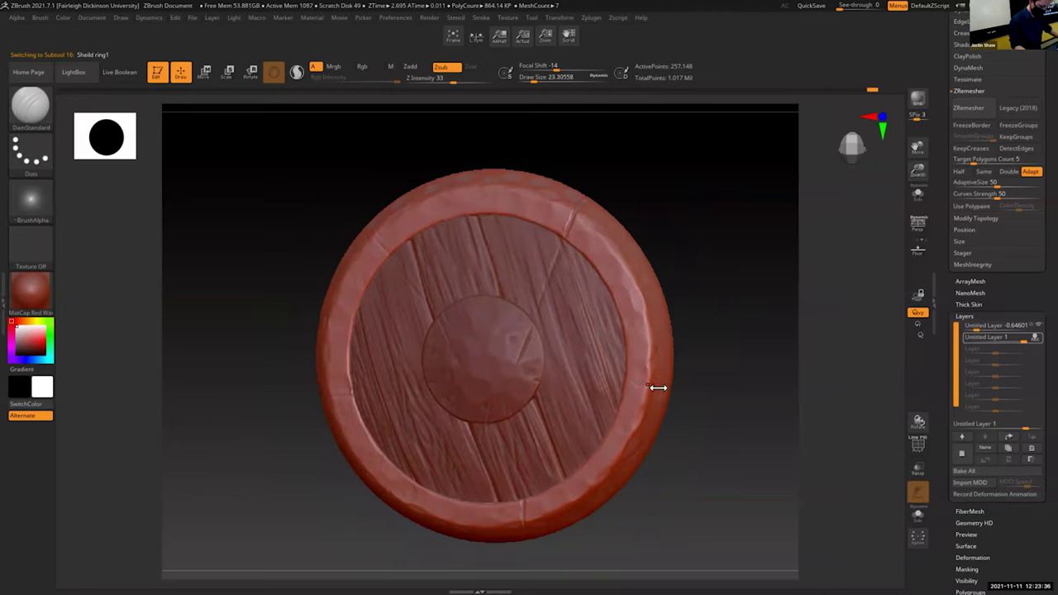
left_click_drag(714, 289, 612, 432, "shift")
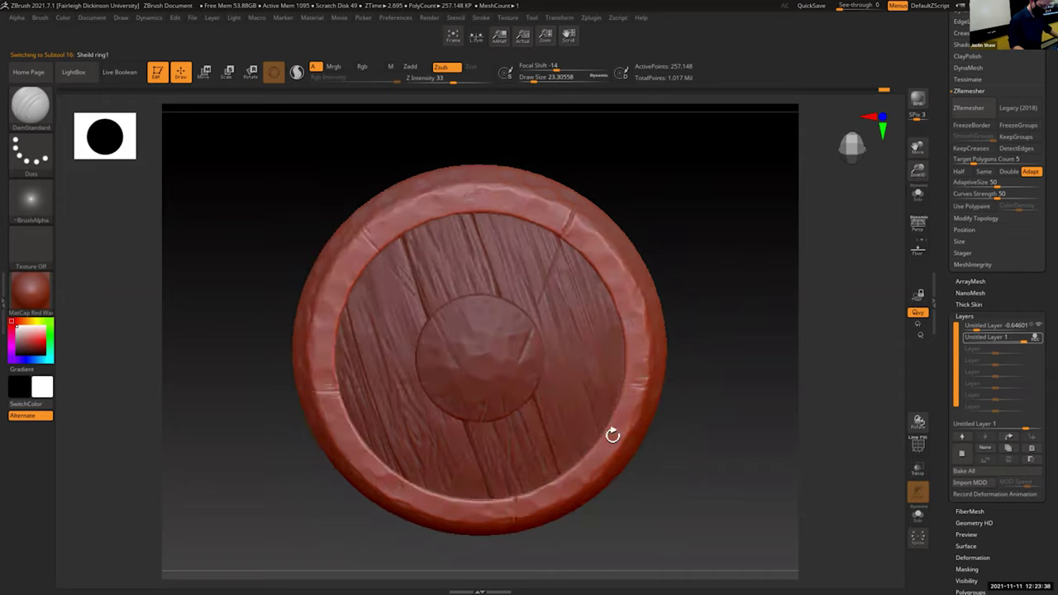
Step: Select the wide board right of the boss and carve slashes into its lower end and beside the diagonal slash in its upper half
left_click(591, 405, "alt")
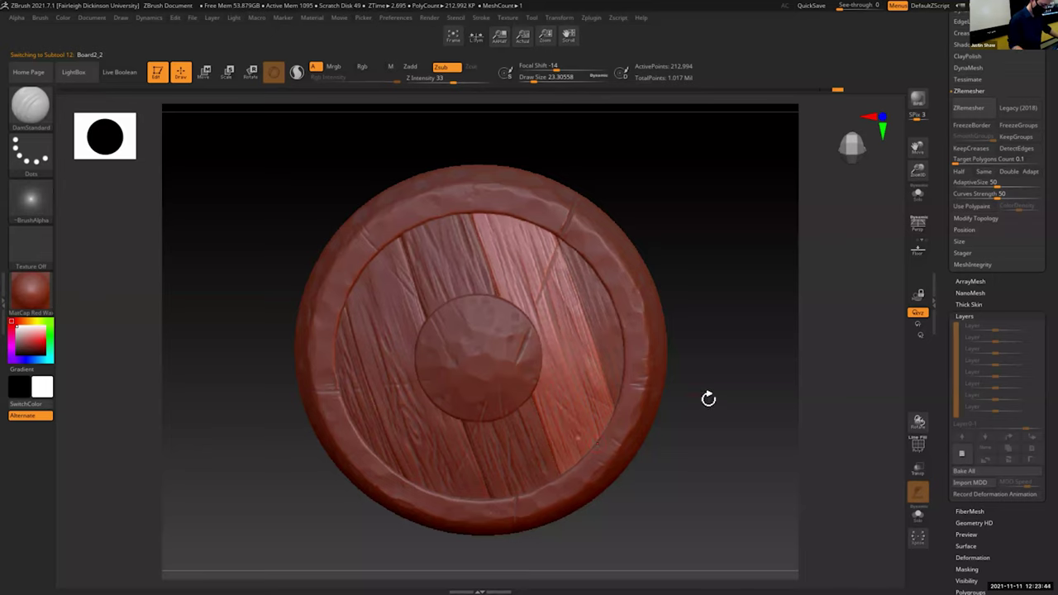
left_click_drag(709, 399, 673, 399)
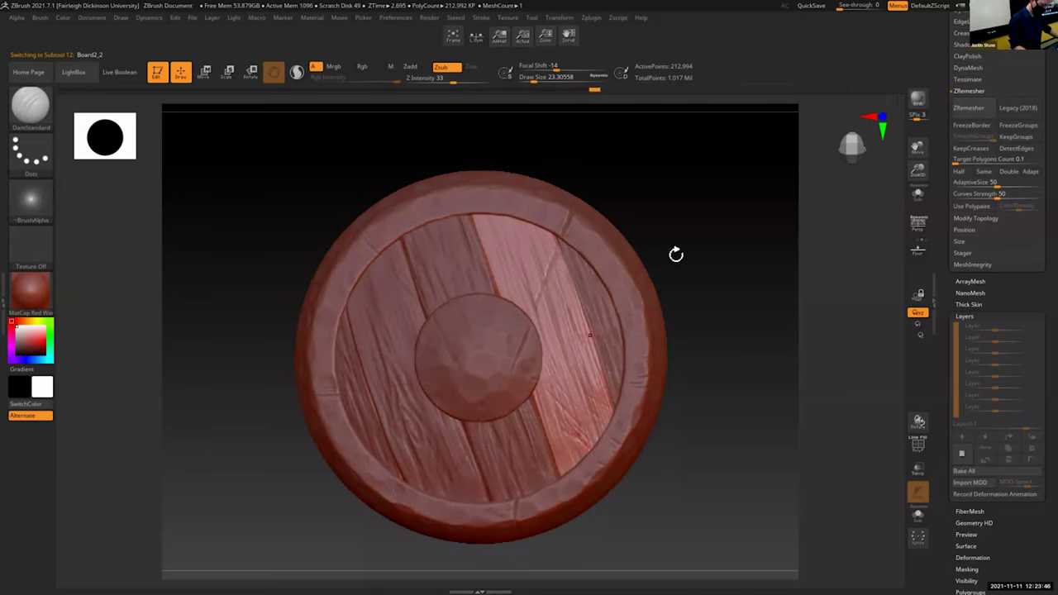
left_click_drag(675, 253, 689, 271)
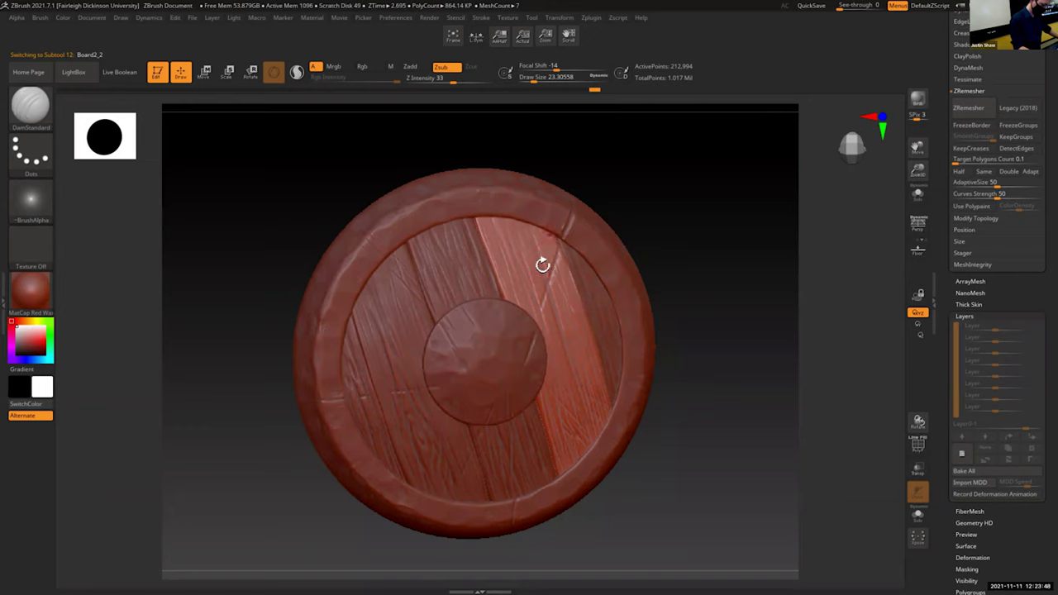
left_click_drag(554, 235, 530, 318)
left_click_drag(560, 281, 544, 330)
left_click_drag(640, 231, 620, 227)
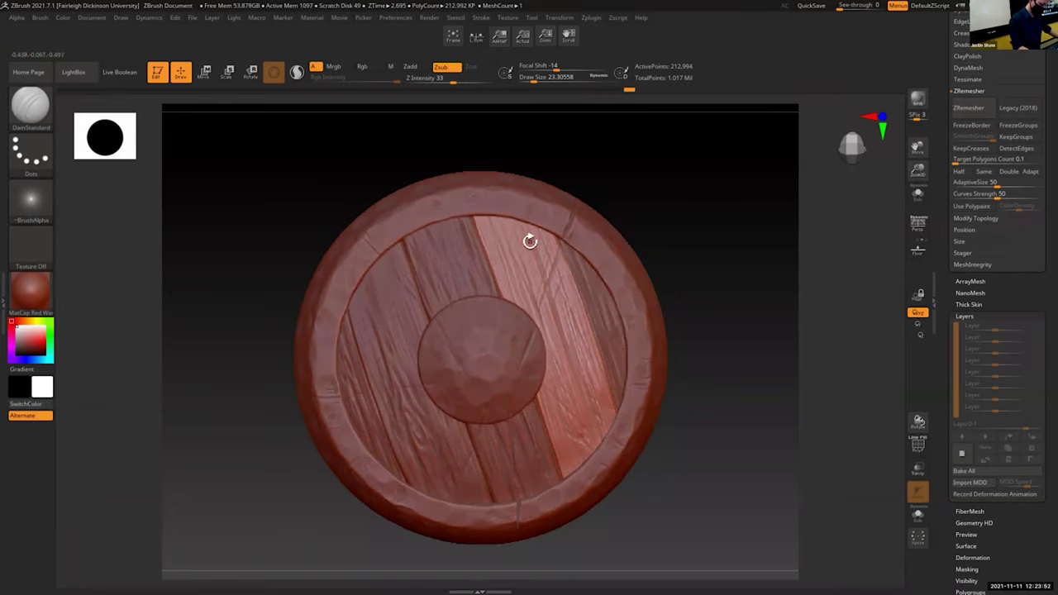
Step: Select the narrow rightmost board and divide it once more
left_click(476, 256, "alt")
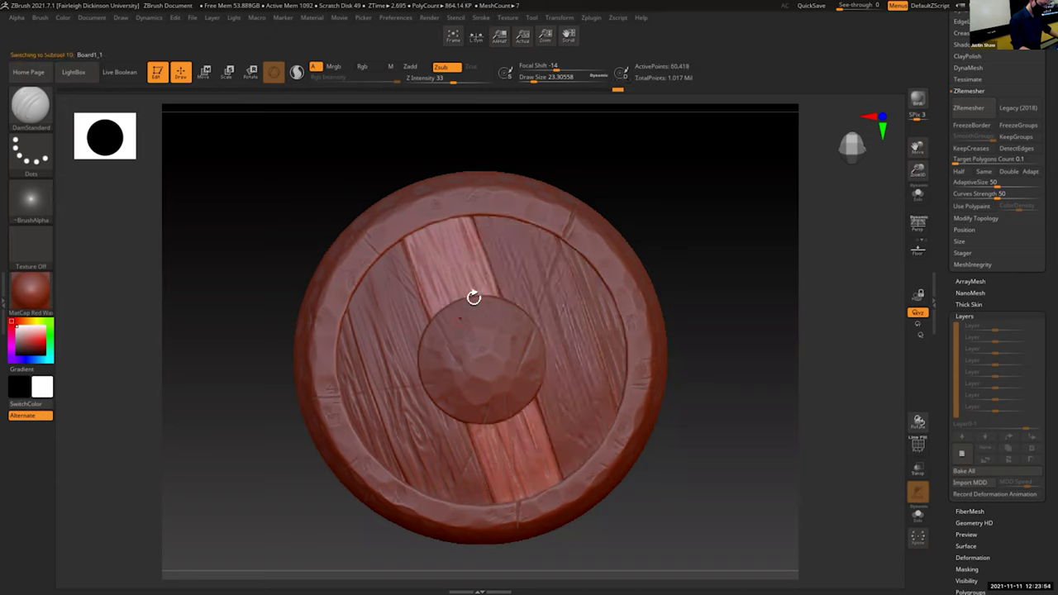
left_click(382, 326, "alt")
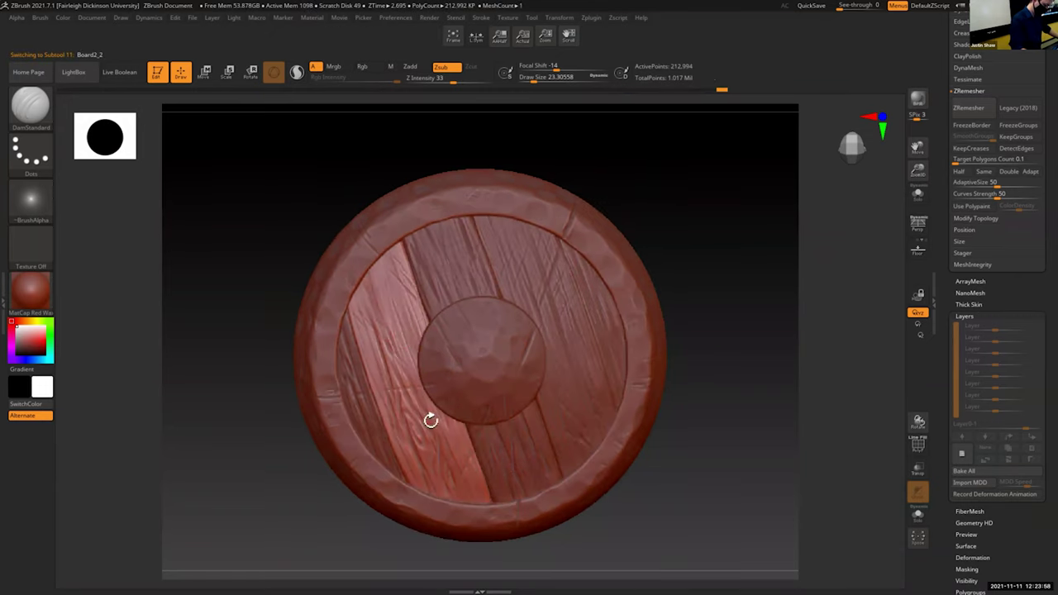
left_click(592, 361, "alt")
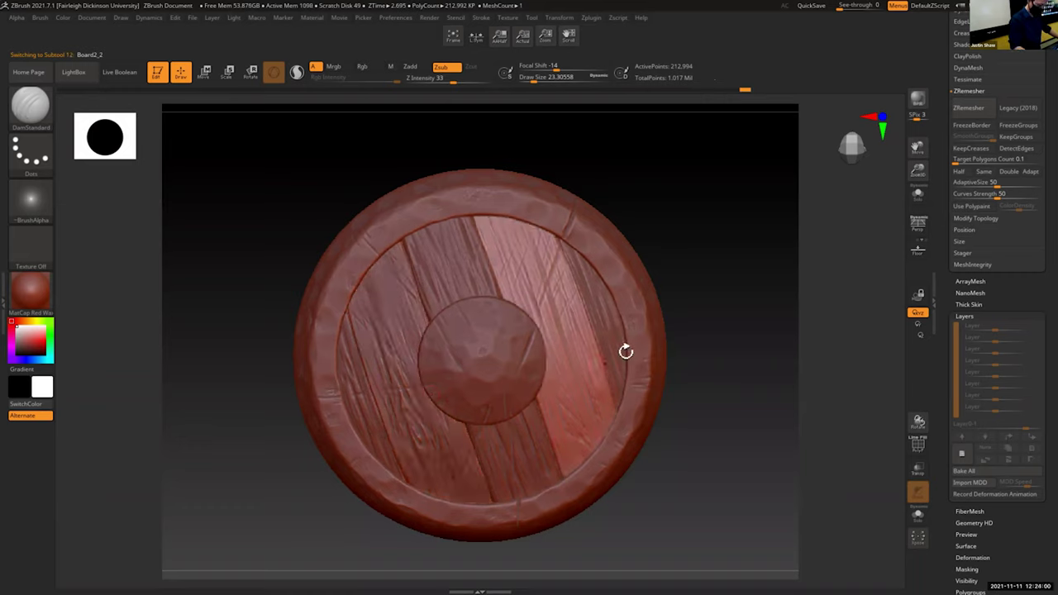
left_click(635, 334, "alt")
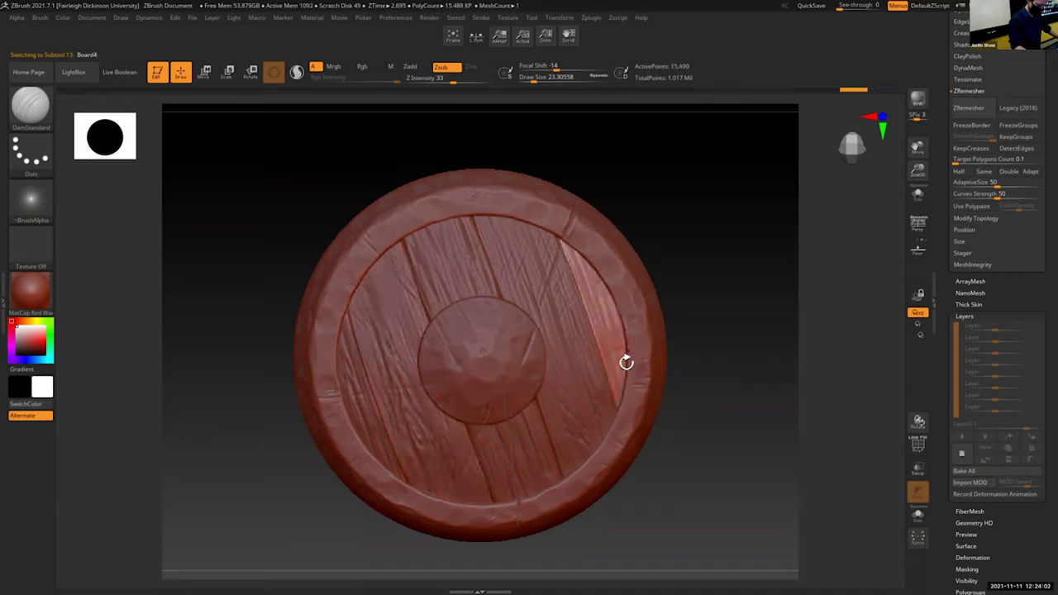
scroll(951, 250, "up", 3)
left_click(963, 97)
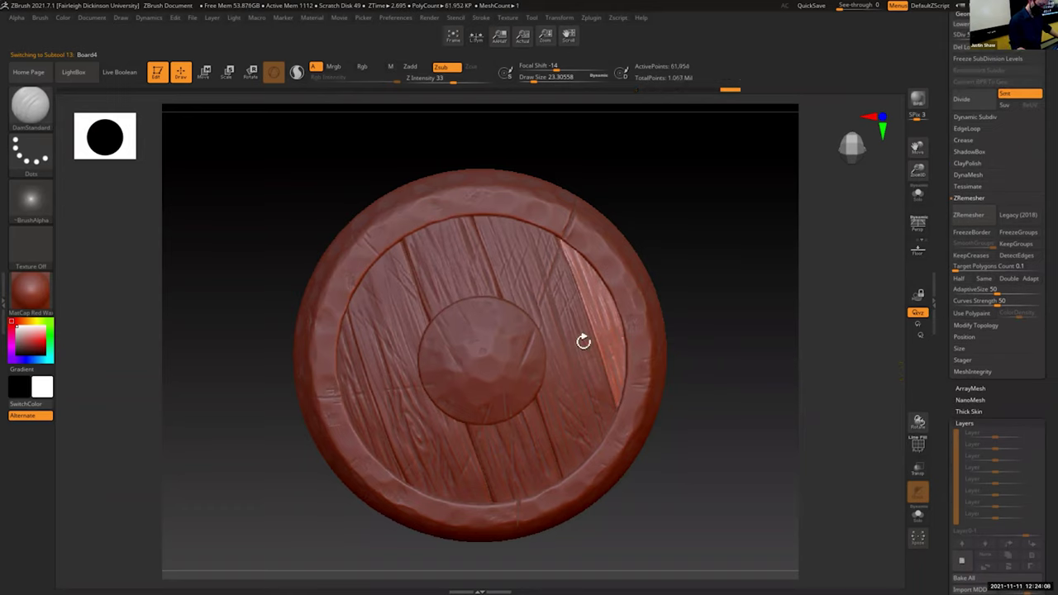
Step: Select the centre boss and add a new sculpting layer to it
left_click(506, 371, "alt")
left_click_drag(719, 431, 717, 438)
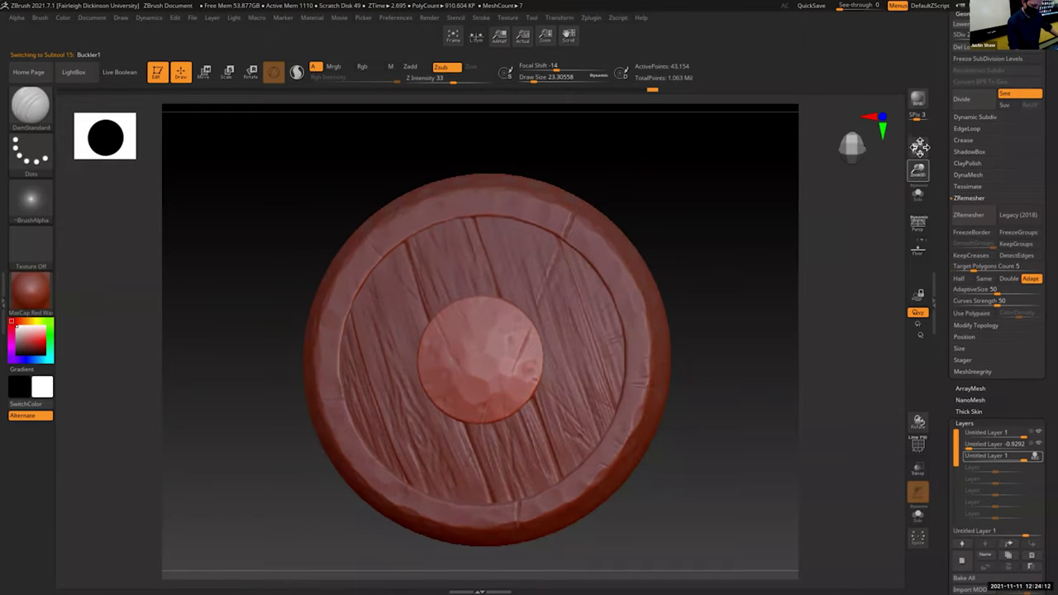
left_click_drag(920, 147, 914, 146)
left_click_drag(941, 474, 945, 412)
left_click(963, 452)
Step: Set the brush's Z intensity to 26 and carve cracks into the boss's lower-right side
left_click_drag(718, 392, 697, 392)
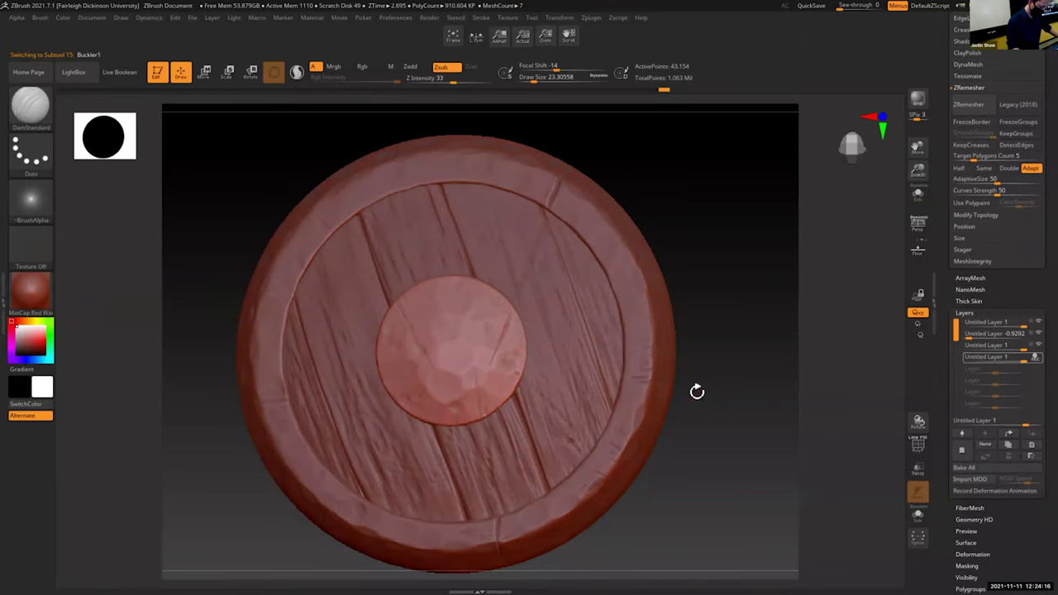
left_click_drag(918, 170, 479, 405)
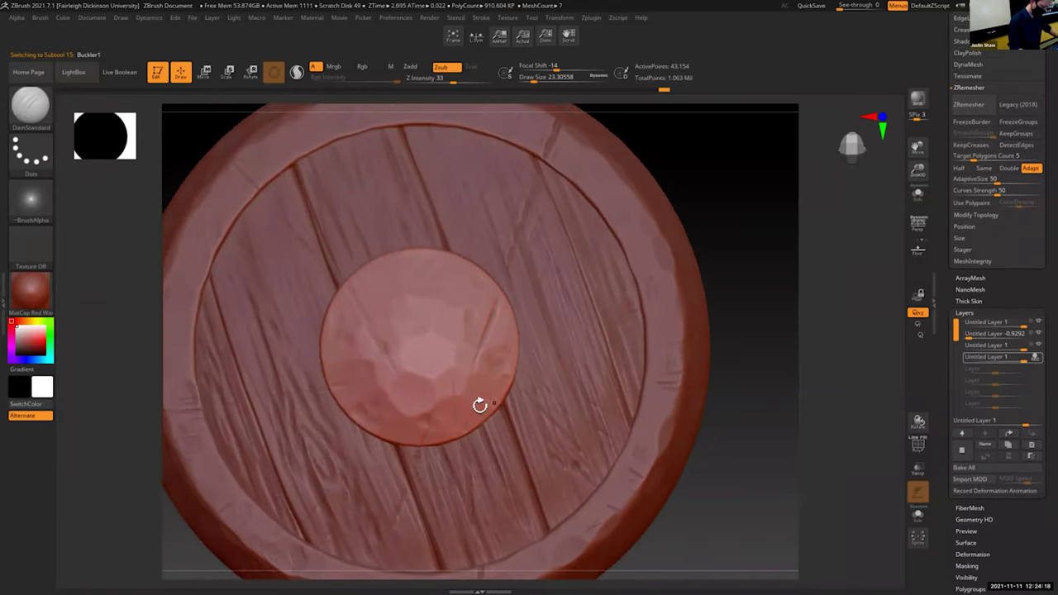
left_click(448, 81)
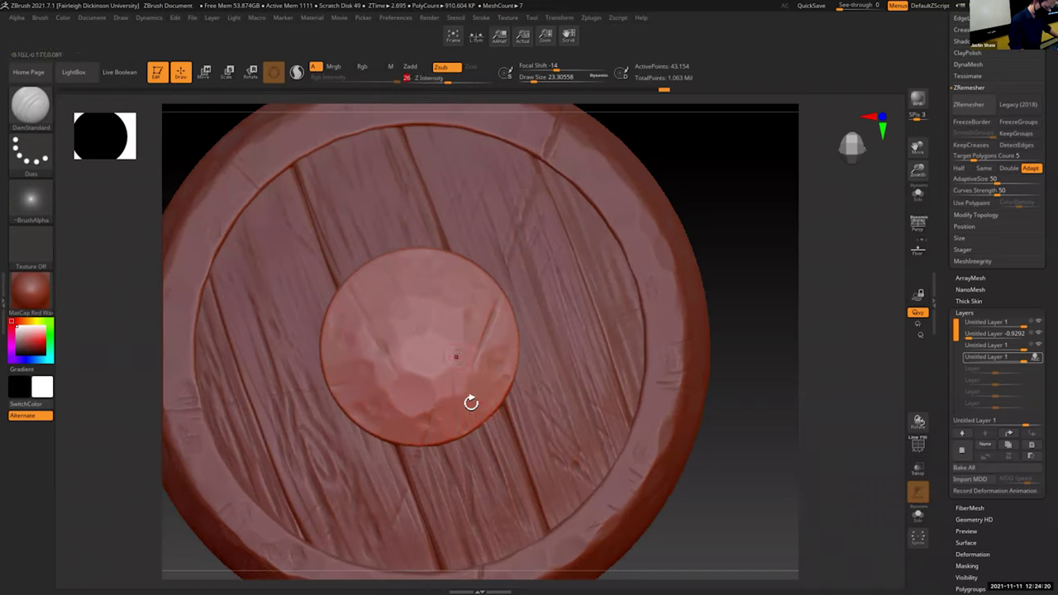
left_click_drag(483, 413, 485, 405)
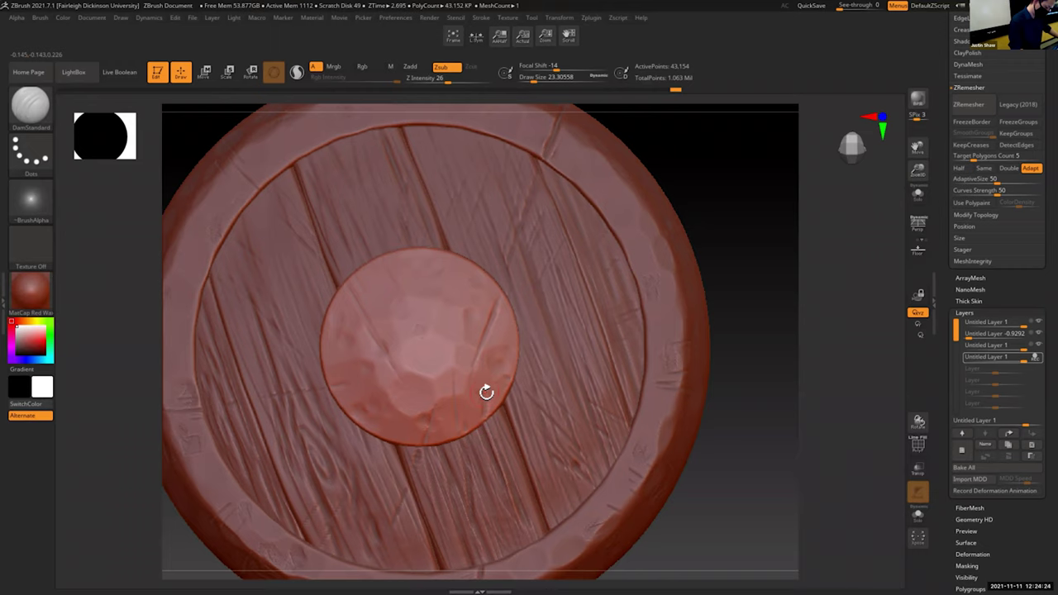
mouse_move(480, 381)
left_mouse_down()
mouse_move(488, 360)
mouse_move(484, 373)
mouse_move(455, 358)
mouse_move(476, 392)
mouse_move(462, 389)
left_mouse_up()
Step: Reduce the draw size to about 15.55, branch the cracks up the boss's right side, and carve small cracks near its left edge
key("s")
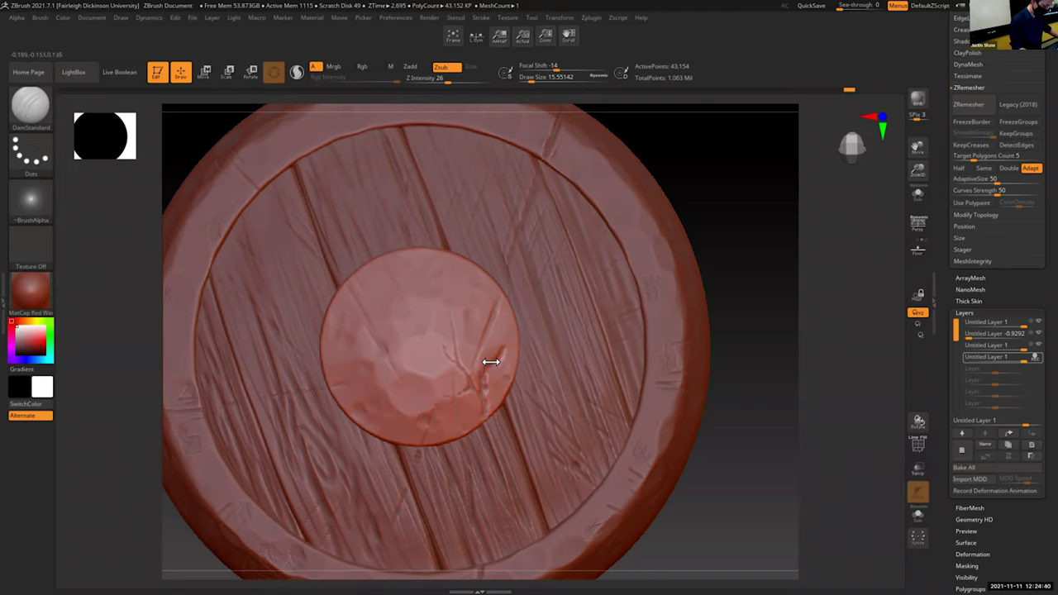
key("ctrl+z")
left_click_drag(482, 342, 485, 356)
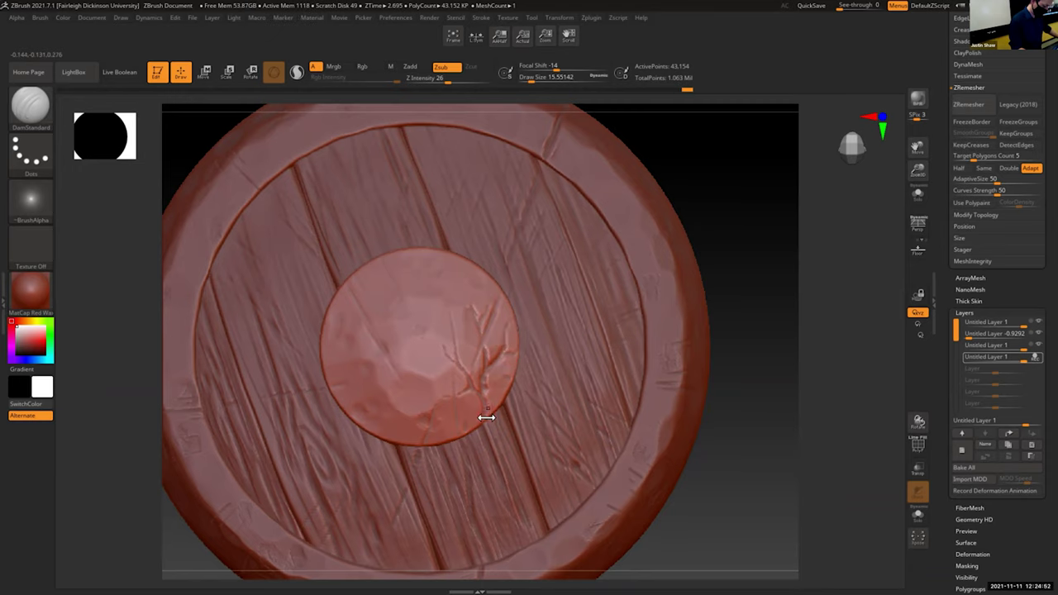
left_click_drag(732, 253, 369, 338)
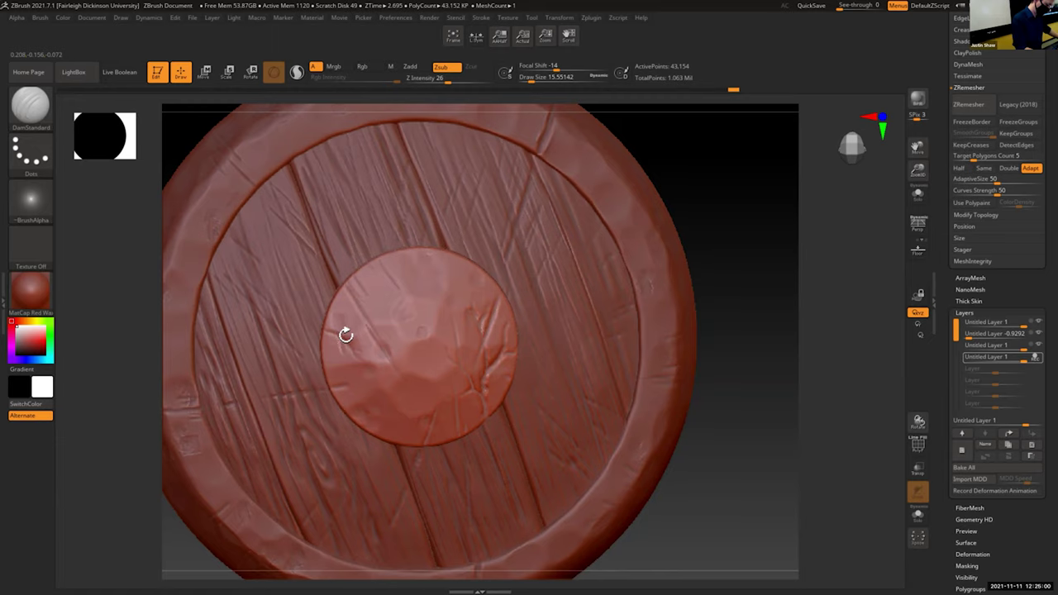
Step: Select the ring and carve another short slash into its right side
left_click_drag(757, 416, 920, 146)
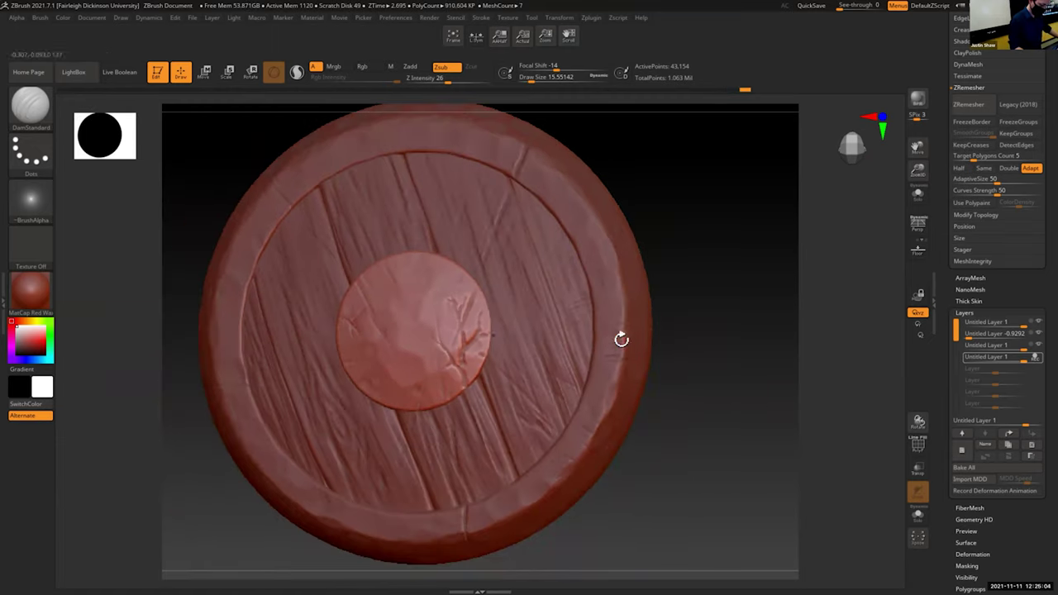
left_click(633, 327, "alt")
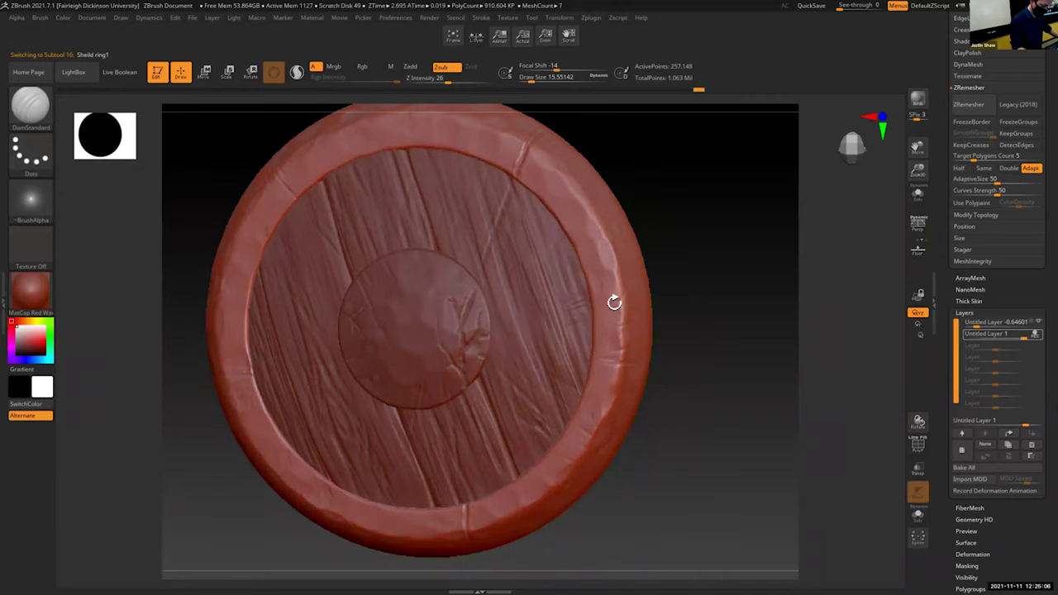
left_click_drag(708, 262, 596, 327)
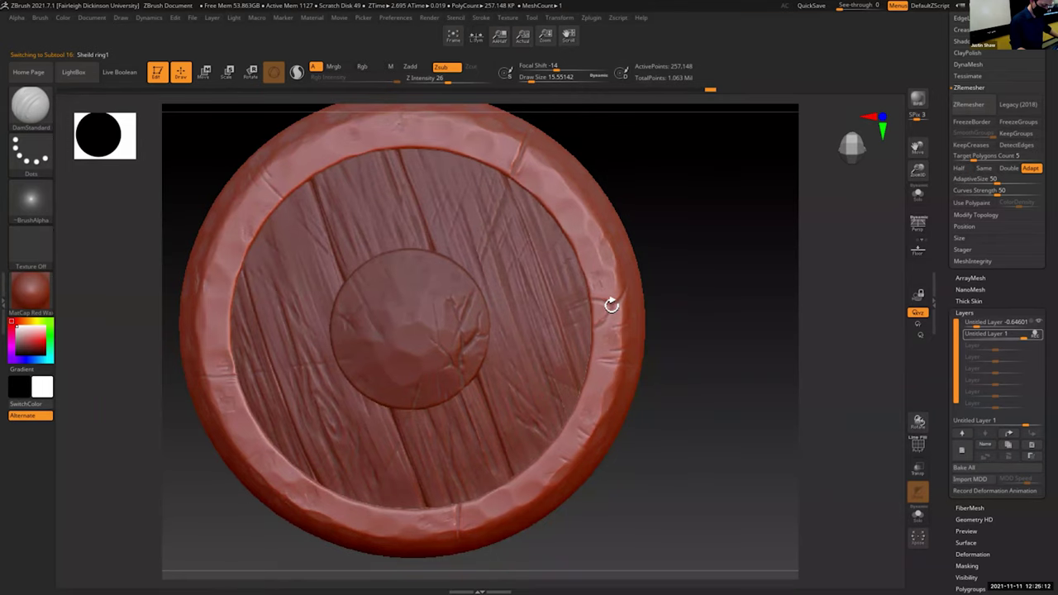
Step: Carve more cracks and short slashes into the ring's right side, lower-left stretch and upper-left edge
right_click_drag(590, 308, 622, 312)
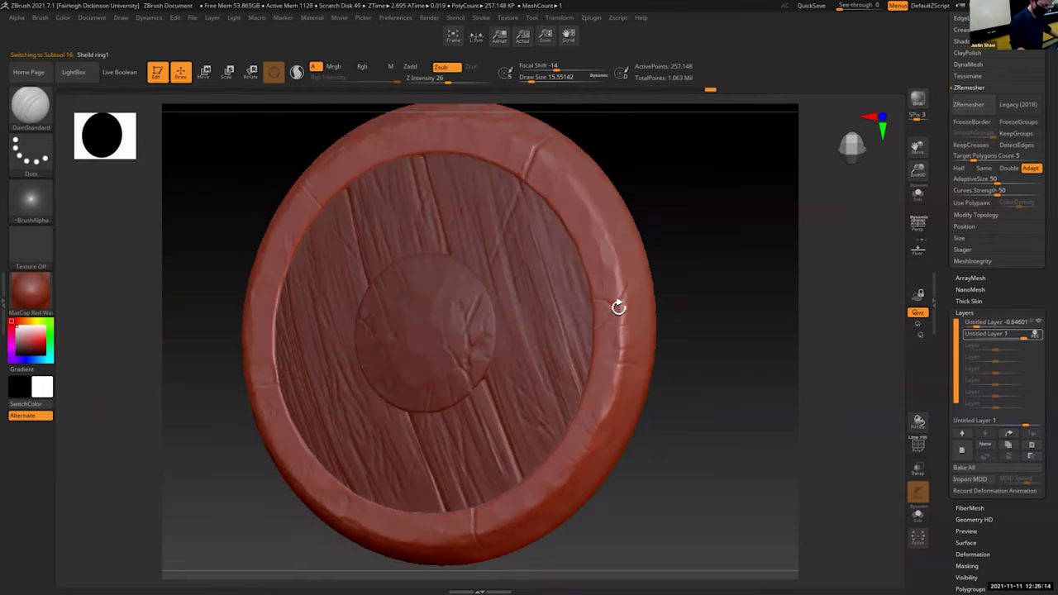
right_click_drag(713, 262, 633, 283)
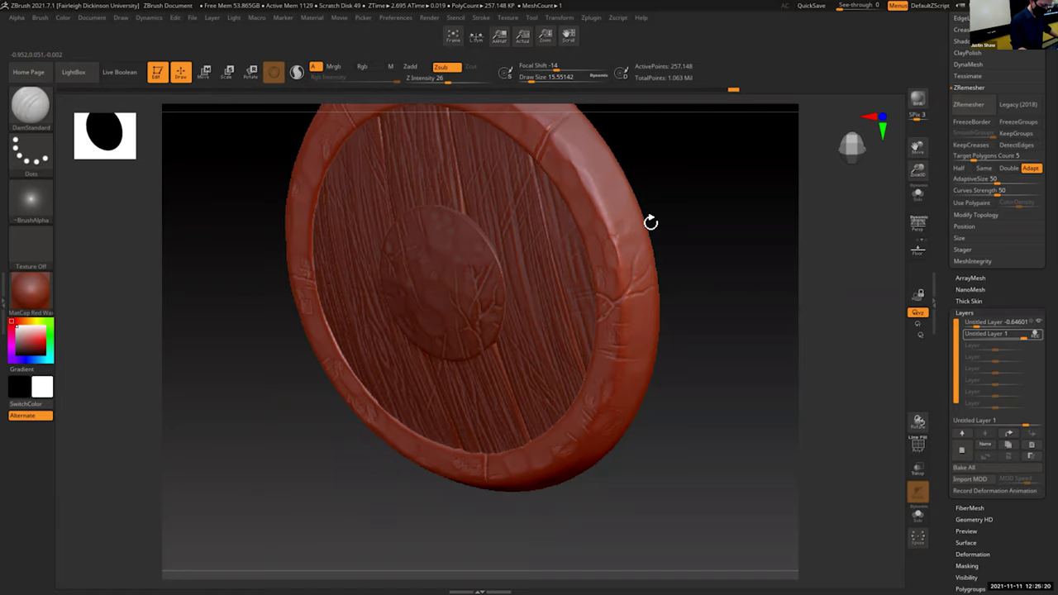
right_click_drag(671, 216, 626, 300)
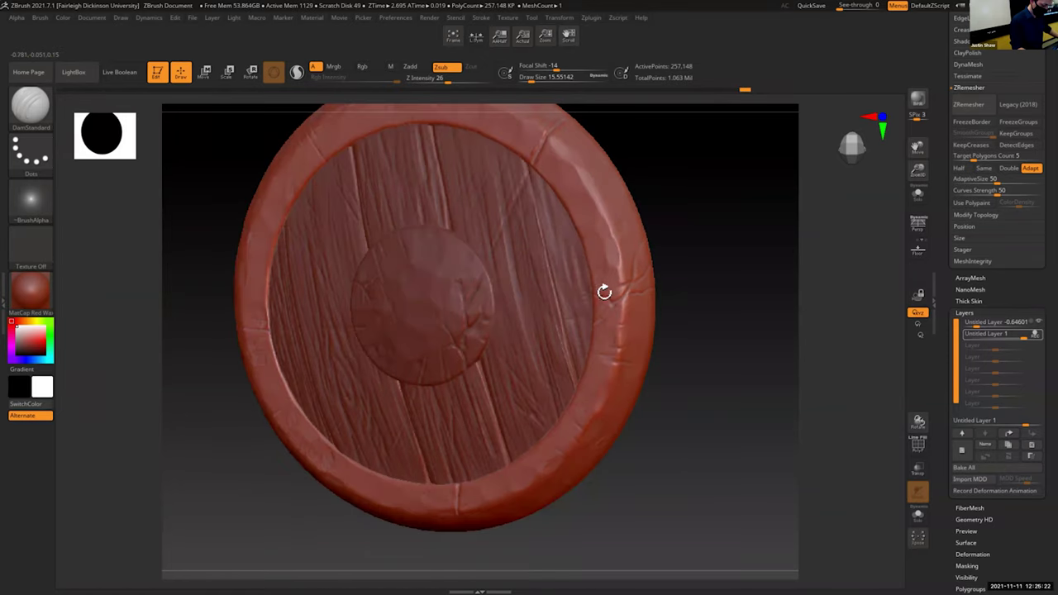
right_click_drag(709, 224, 732, 207)
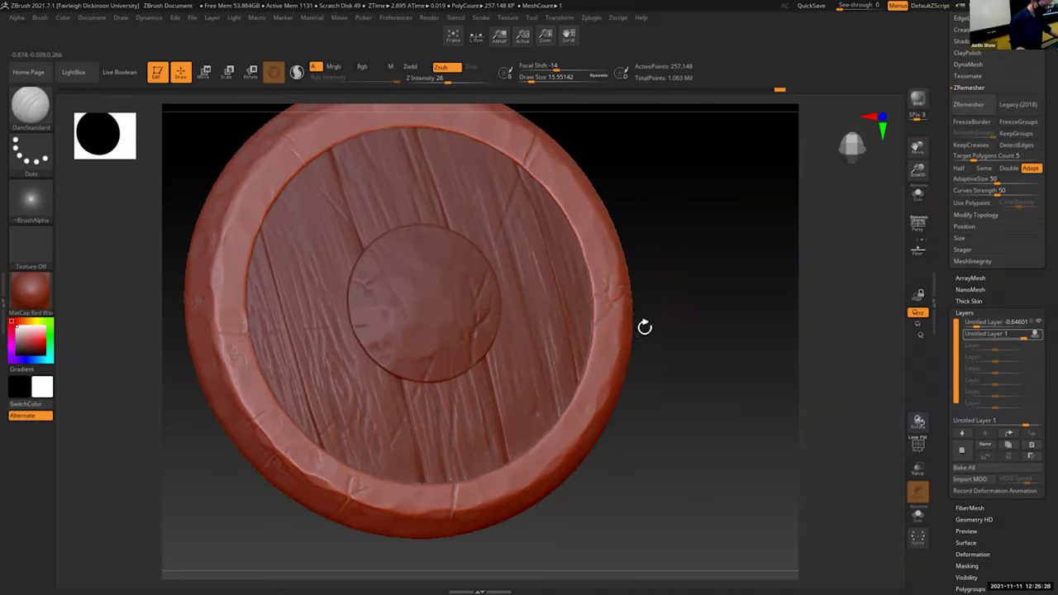
right_click_drag(643, 325, 573, 312)
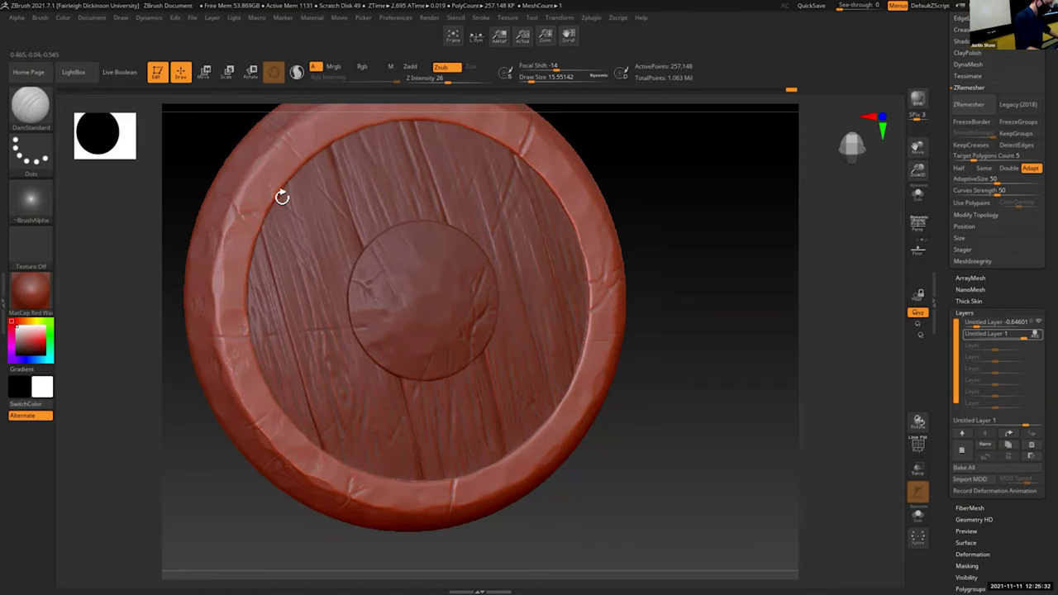
Step: Examine the carved surface of the whole shield from the front
right_click_drag(735, 348, 786, 319)
left_click_drag(787, 319, 765, 313)
left_click_drag(920, 170, 933, 170)
left_click_drag(721, 355, 675, 356)
left_click_drag(918, 170, 969, 152)
left_click_drag(692, 353, 682, 366)
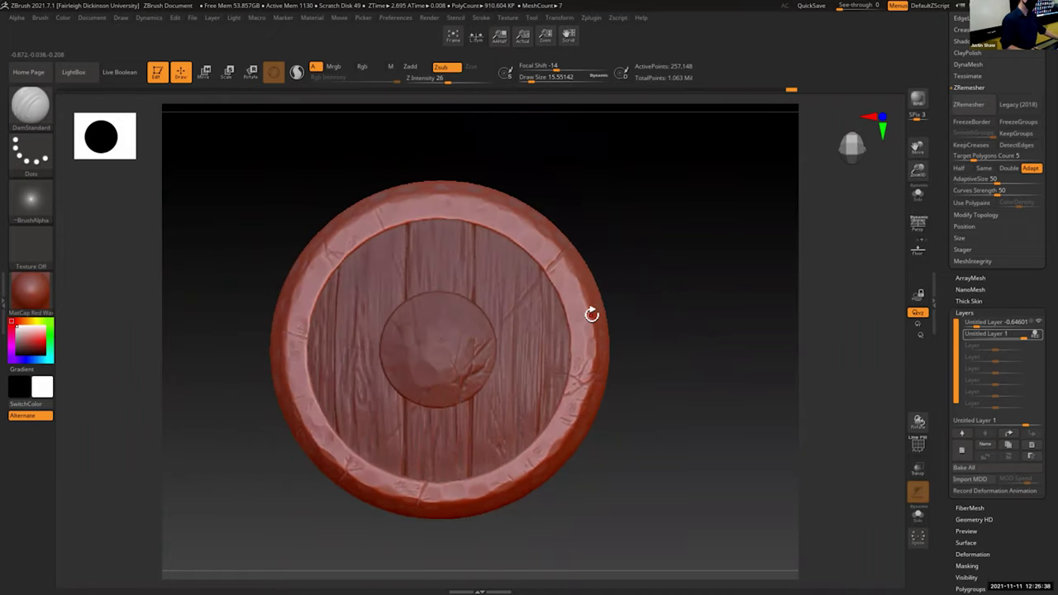
left_click_drag(675, 418, 685, 420)
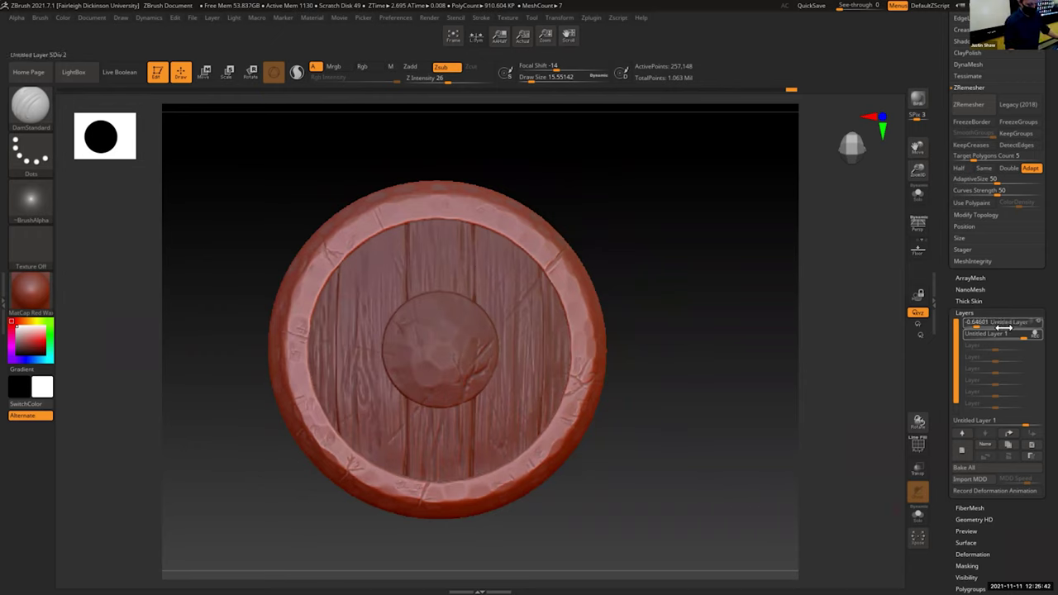
Step: Save the project as 6Objects_ZbrushHP_Sculpt_11-11_21_1A in the 3d folder on the Desktop
left_click_drag(945, 263, 943, 342)
scroll(943, 342, "up", 3)
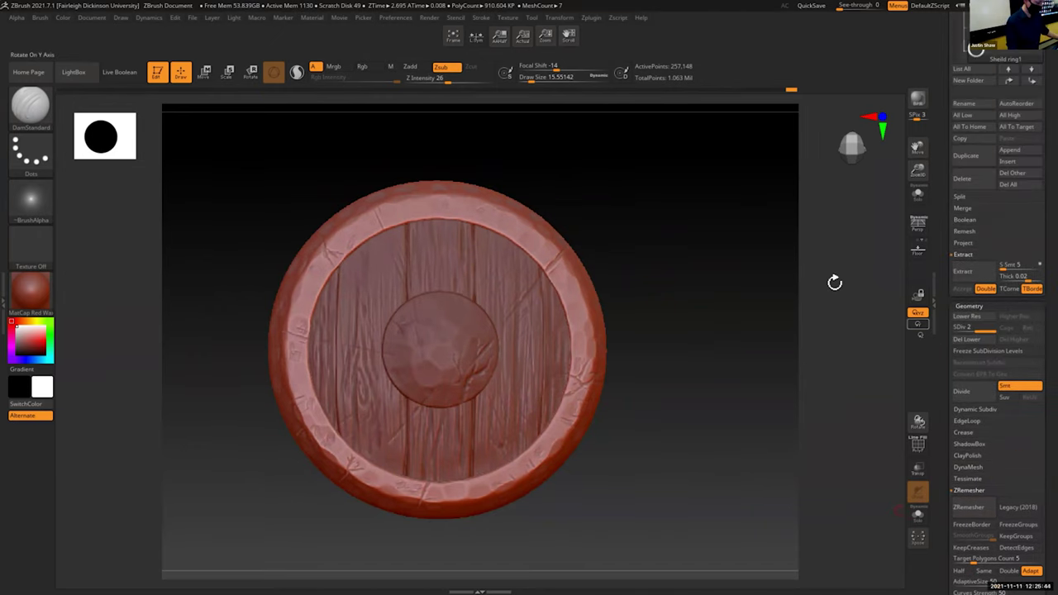
left_click(191, 18)
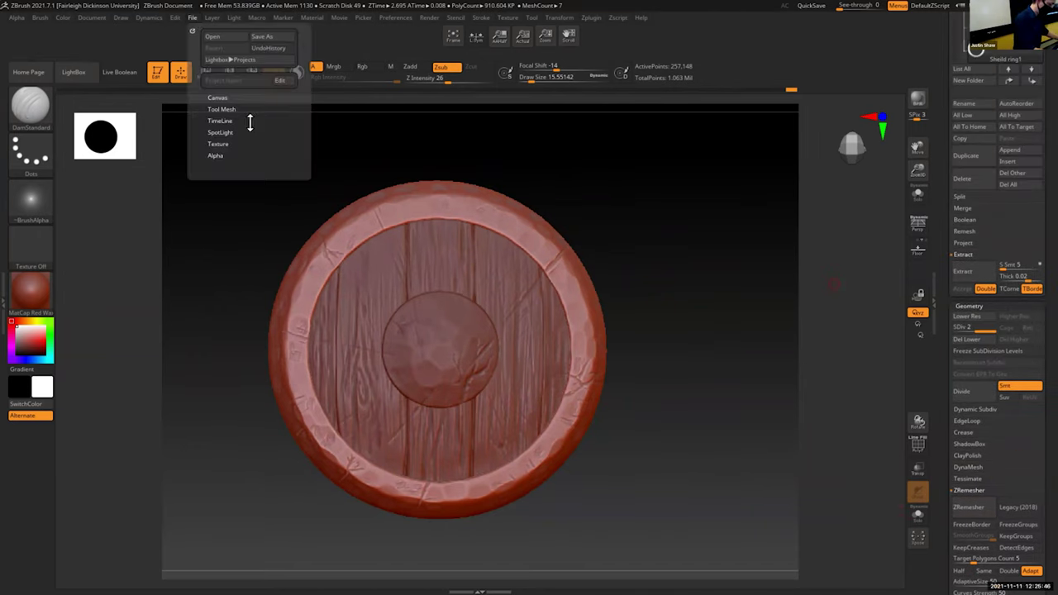
left_click(272, 37)
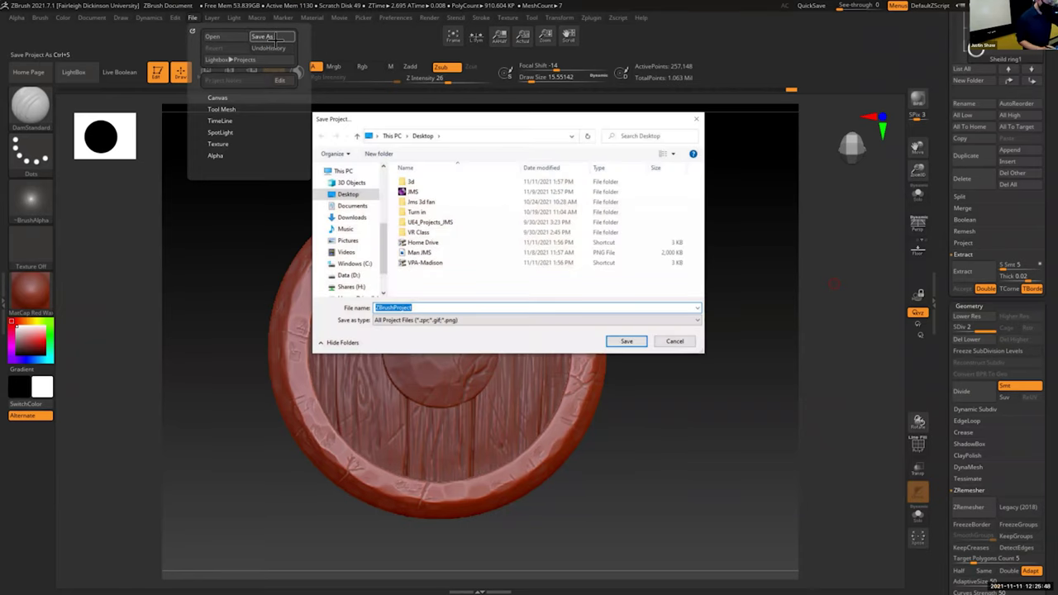
double_click(425, 184)
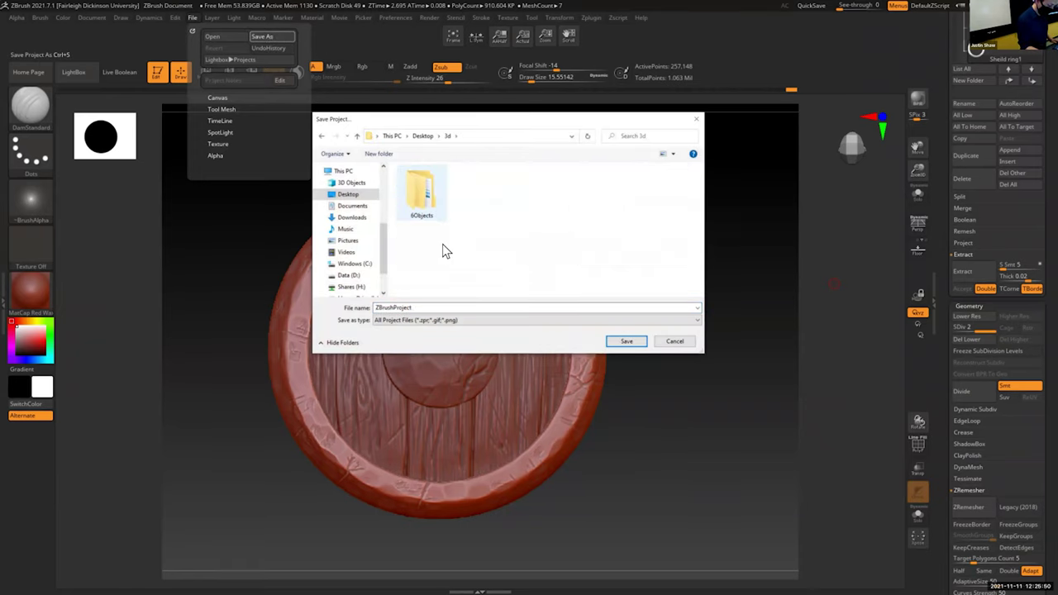
double_click(422, 307)
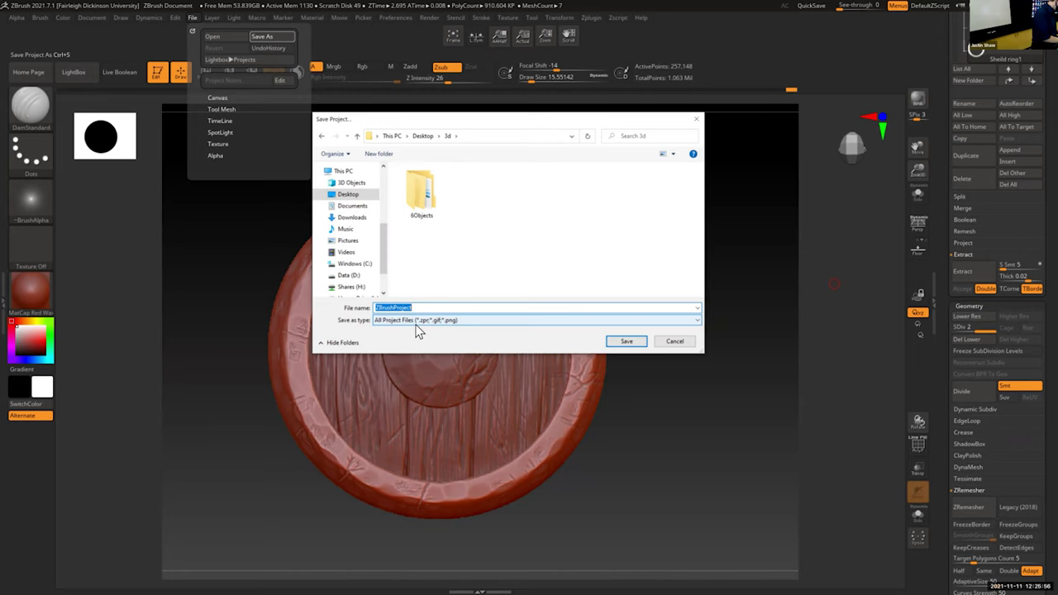
type("6Objec")
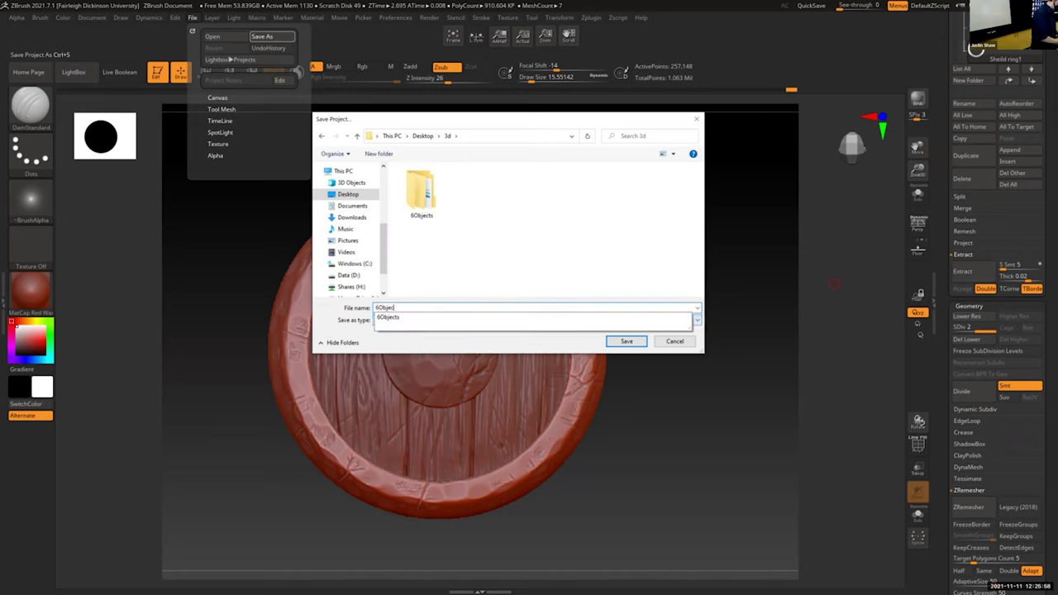
type("ts_ZbrushHP_Sculpt_11-11_21_1A")
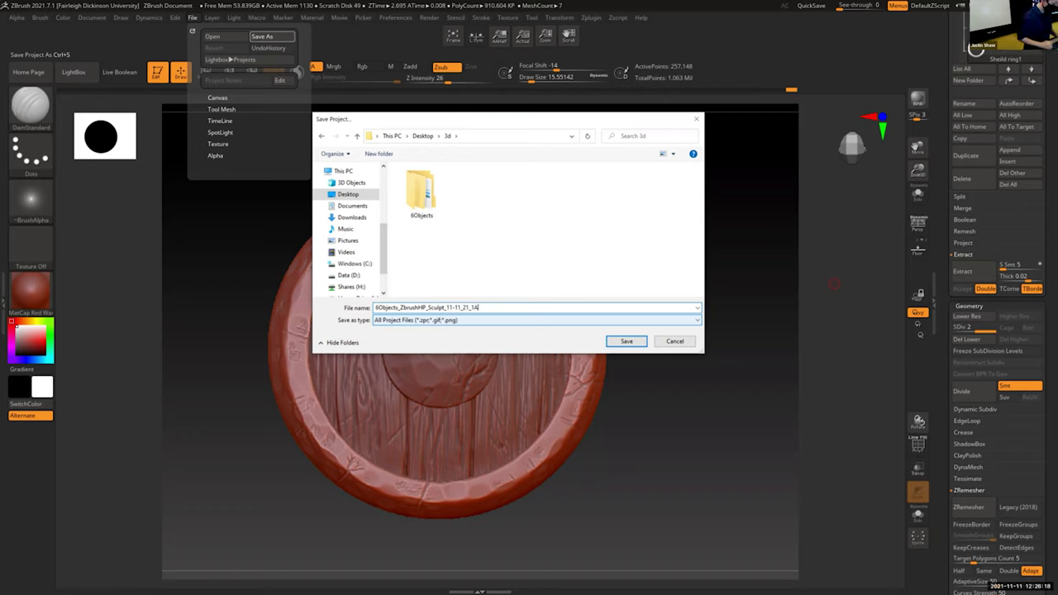
key("Return")
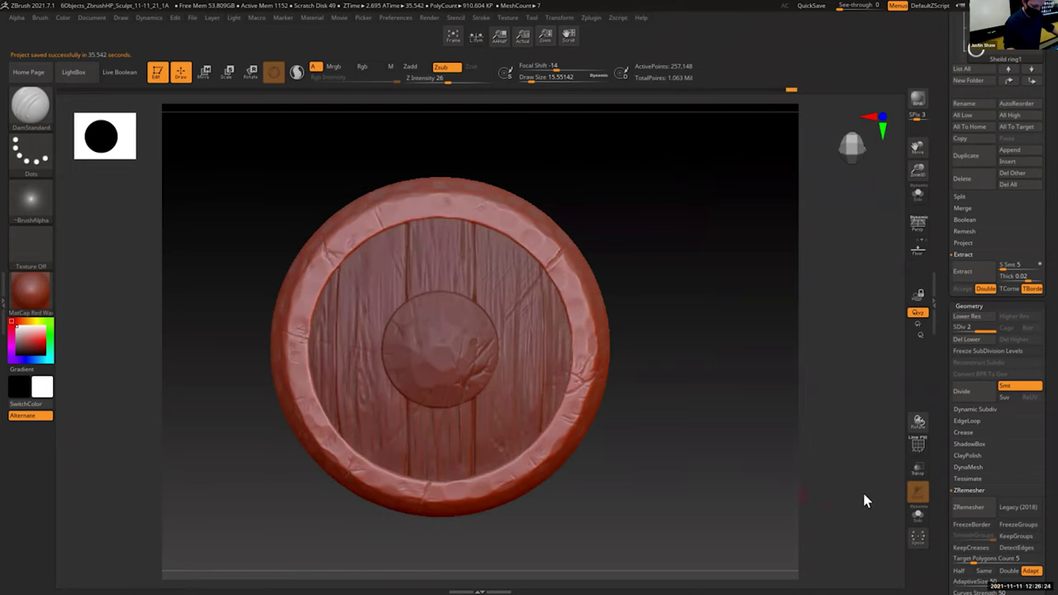
Step: Bake all sculpting layers on the ring and the centre boss, checking the boards for remaining layers
left_click_drag(948, 341, 954, 232)
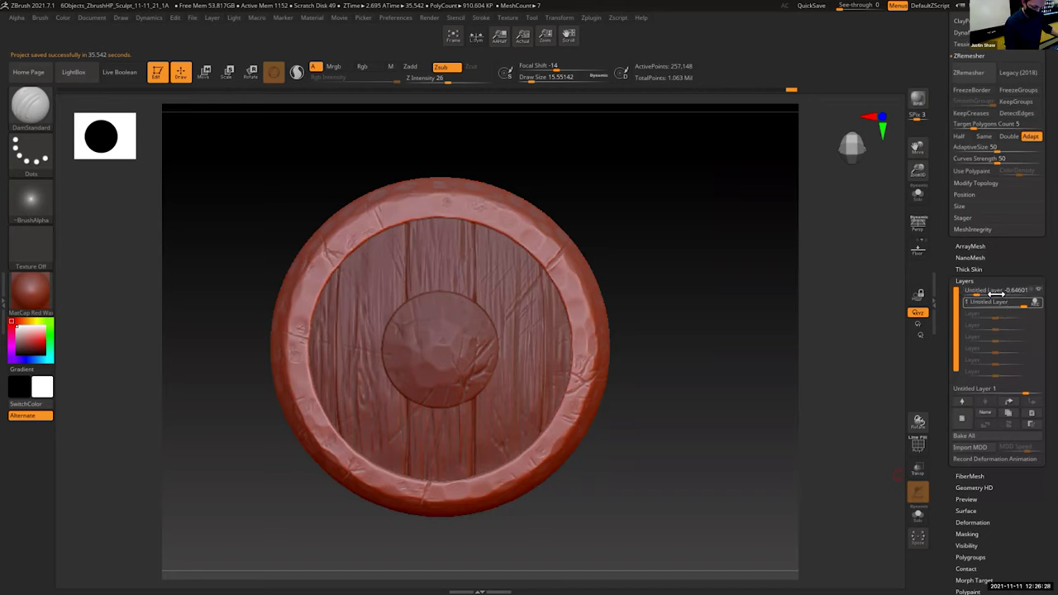
mouse_move(997, 304)
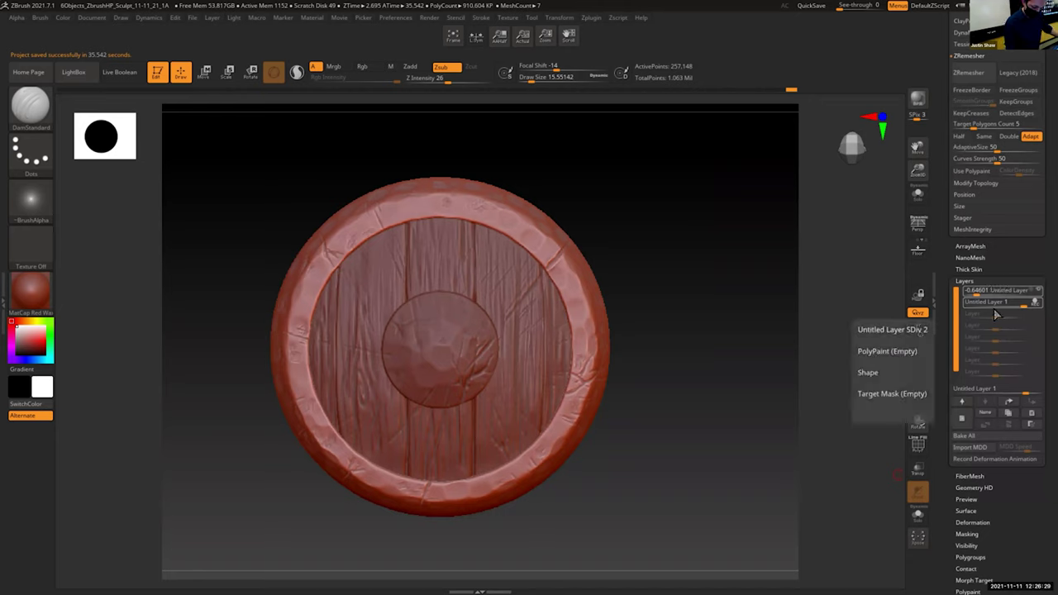
left_click(979, 436)
left_click(560, 364, "alt")
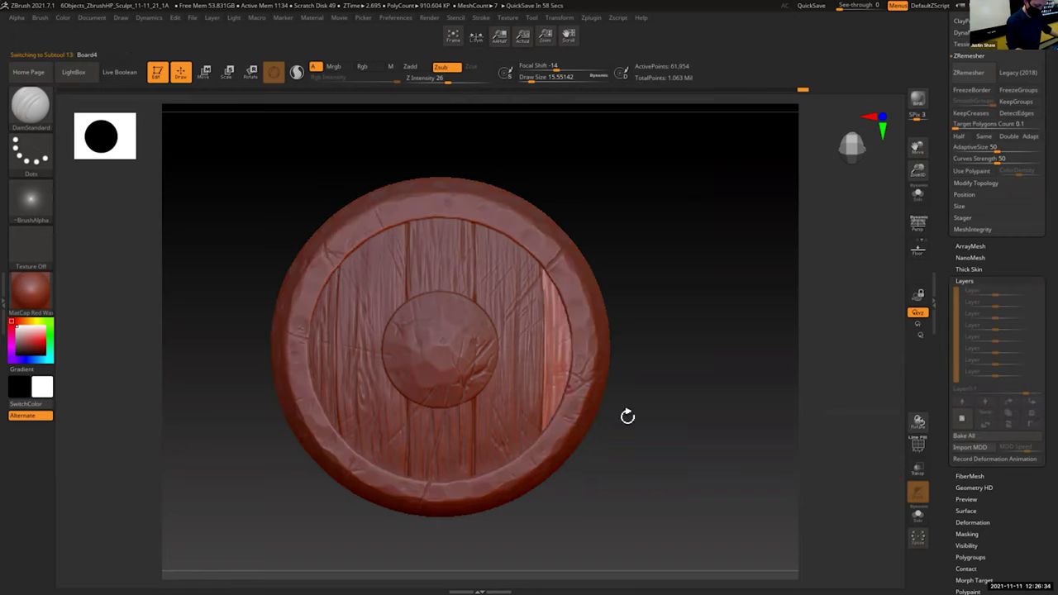
left_click(532, 373, "alt")
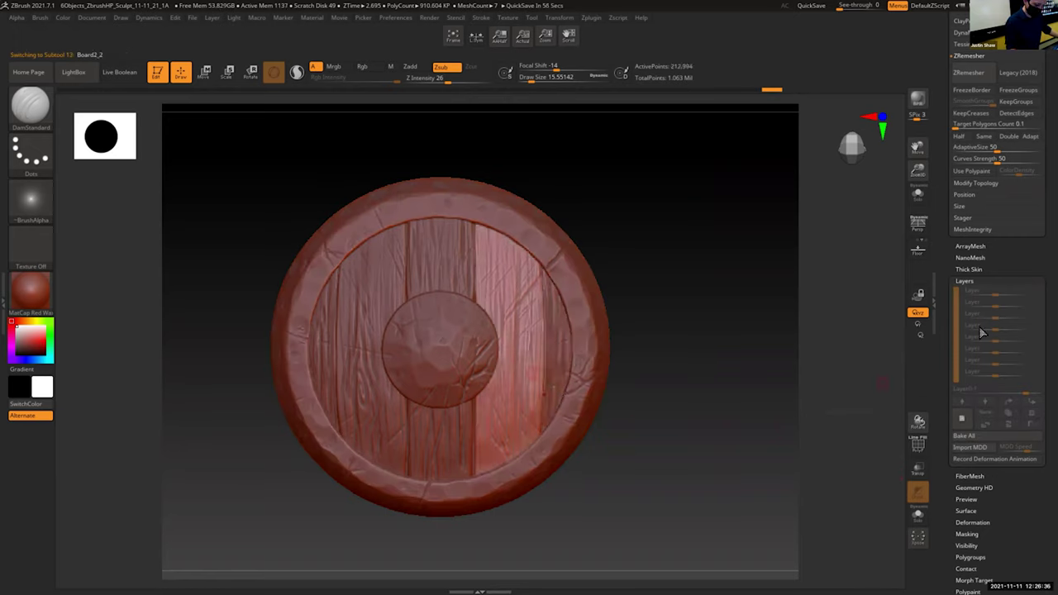
left_click(456, 433, "alt")
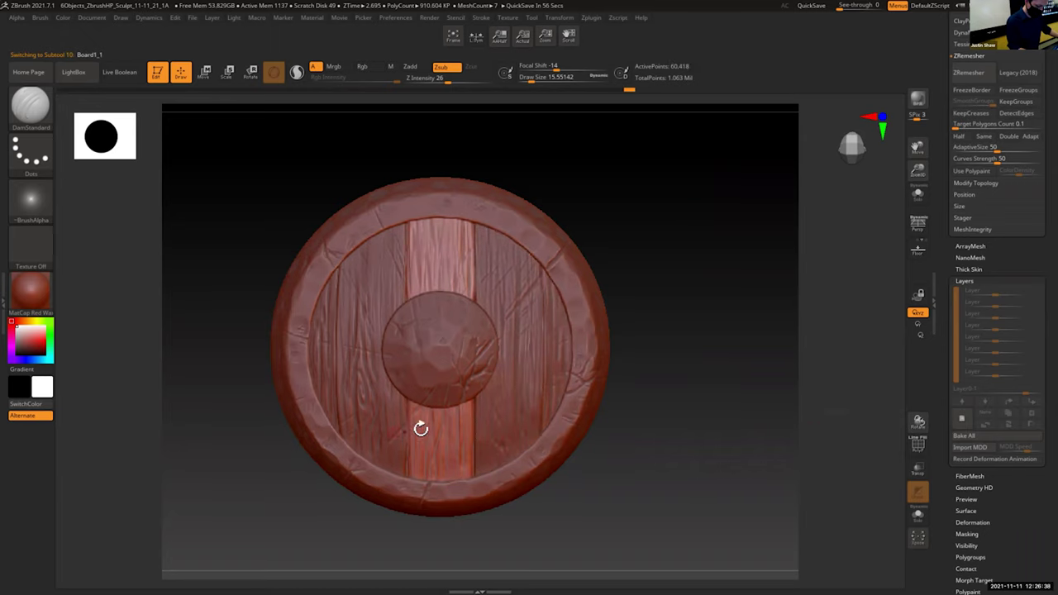
left_click(450, 372, "alt")
left_click(429, 391, "alt")
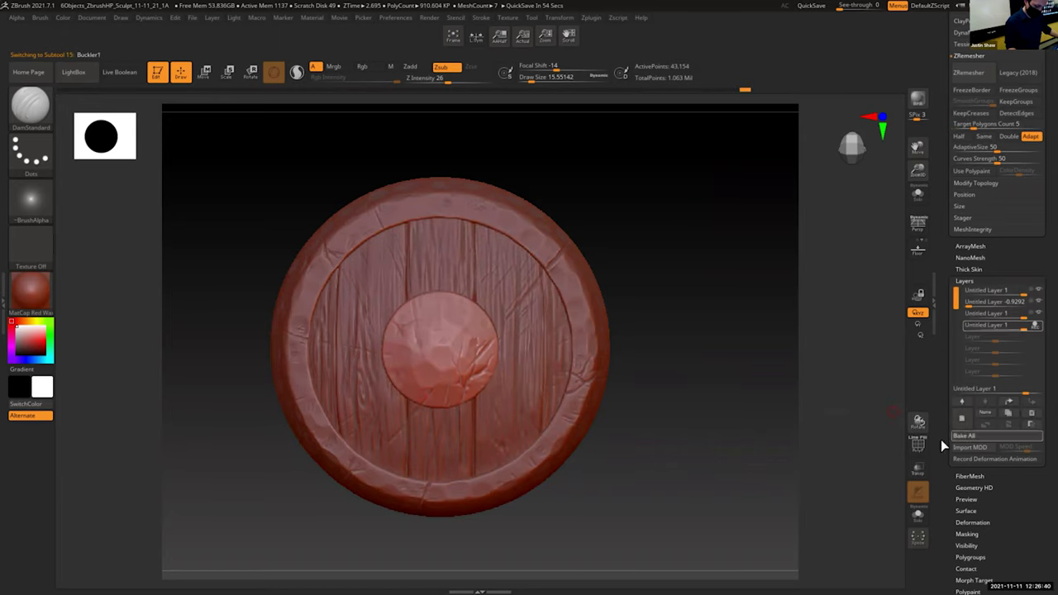
left_click(331, 383, "alt")
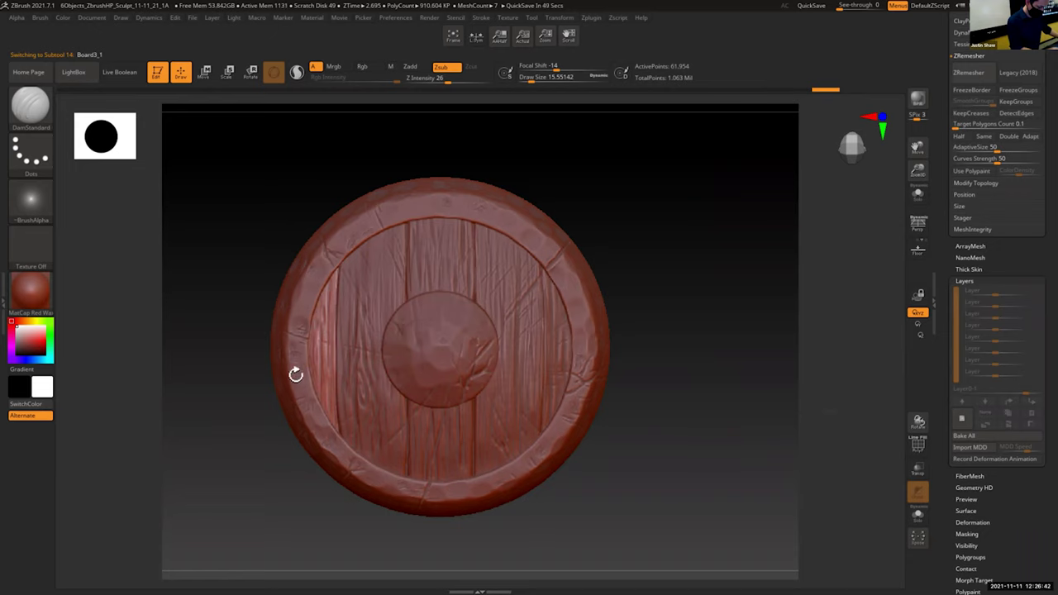
left_click(303, 382, "alt")
Step: Duplicate the Shield part 2 folder with all its subtools and hide the original folder
scroll(948, 251, "up", 10)
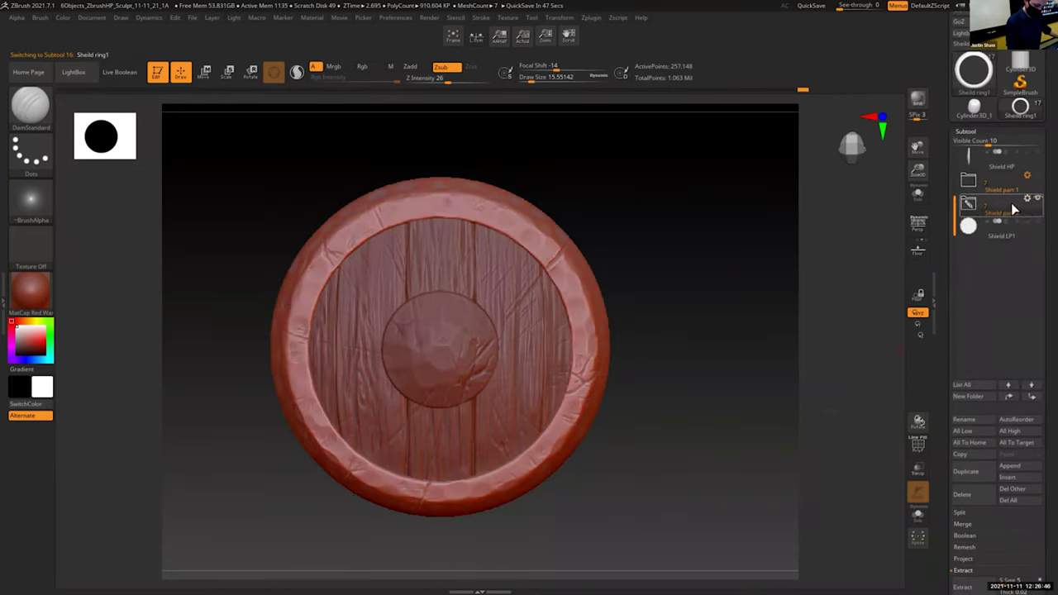
left_click(1029, 200)
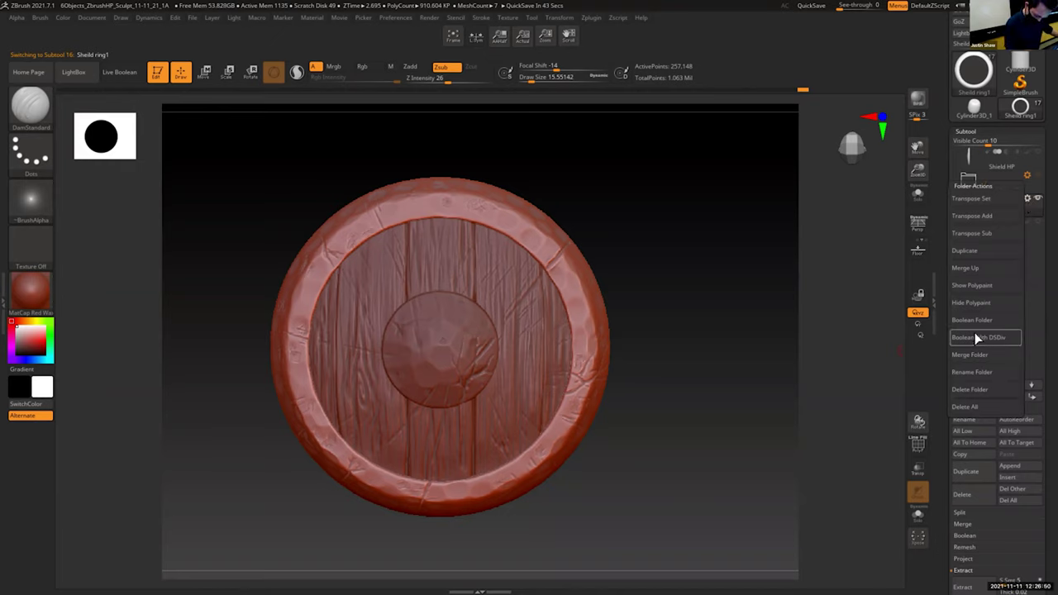
left_click(973, 252)
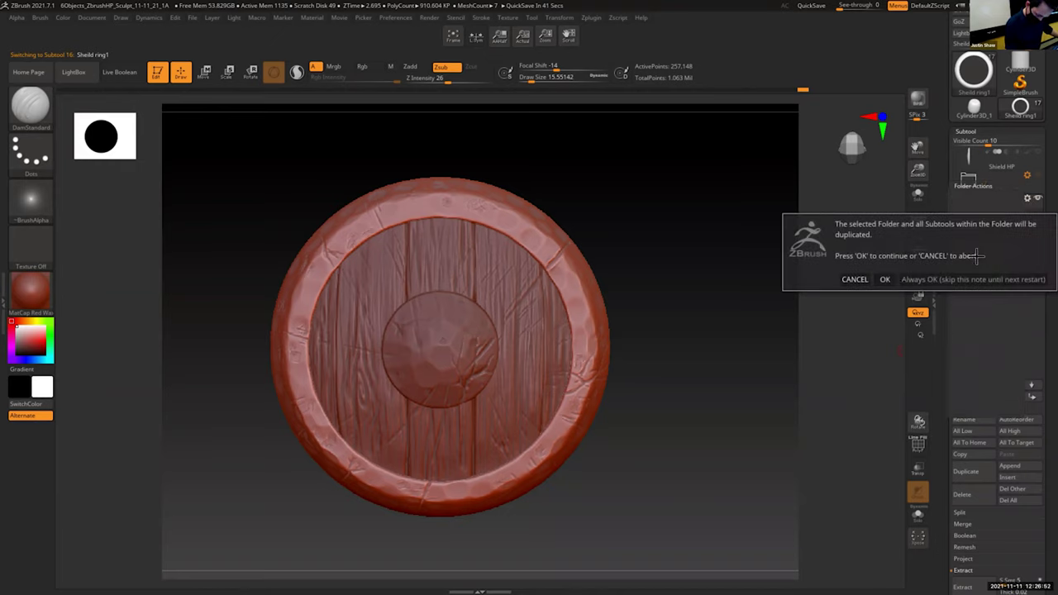
left_click(889, 279)
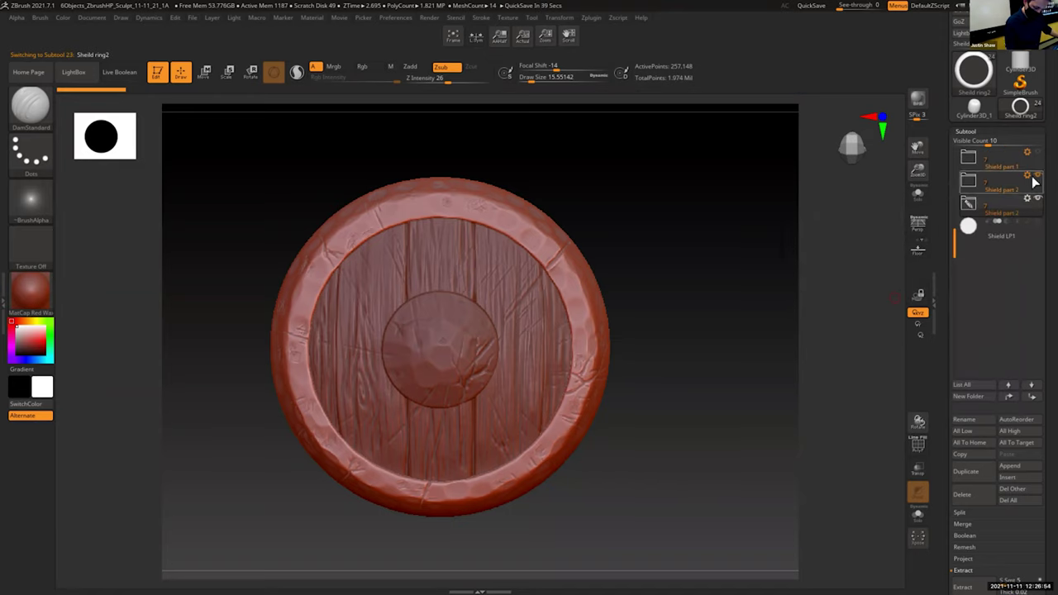
Step: Rename the middle board in the duplicated folder as Shield_LP_NoUVs
left_click(1008, 211)
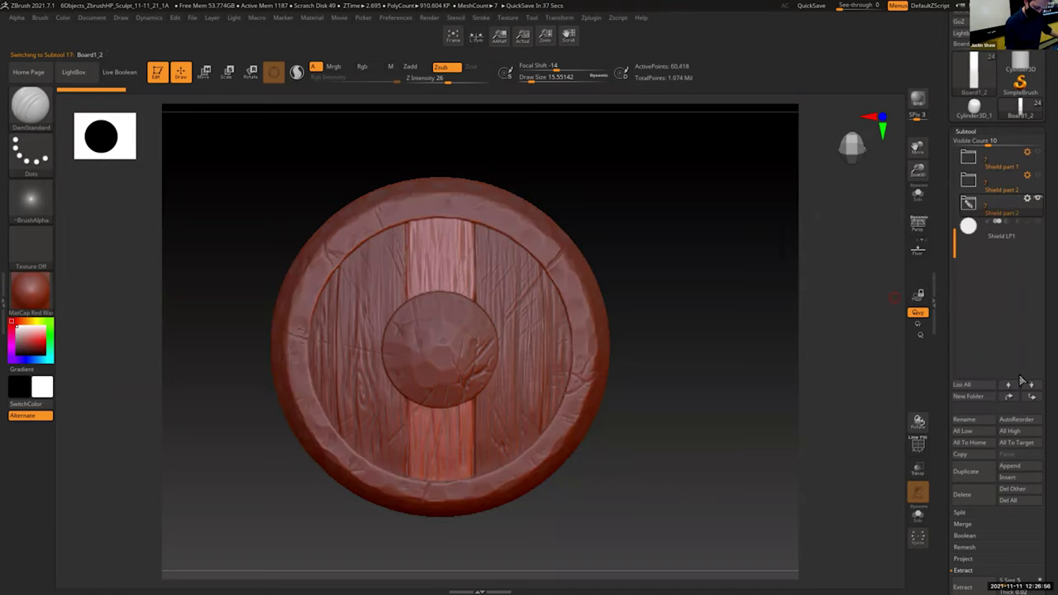
left_click(977, 419)
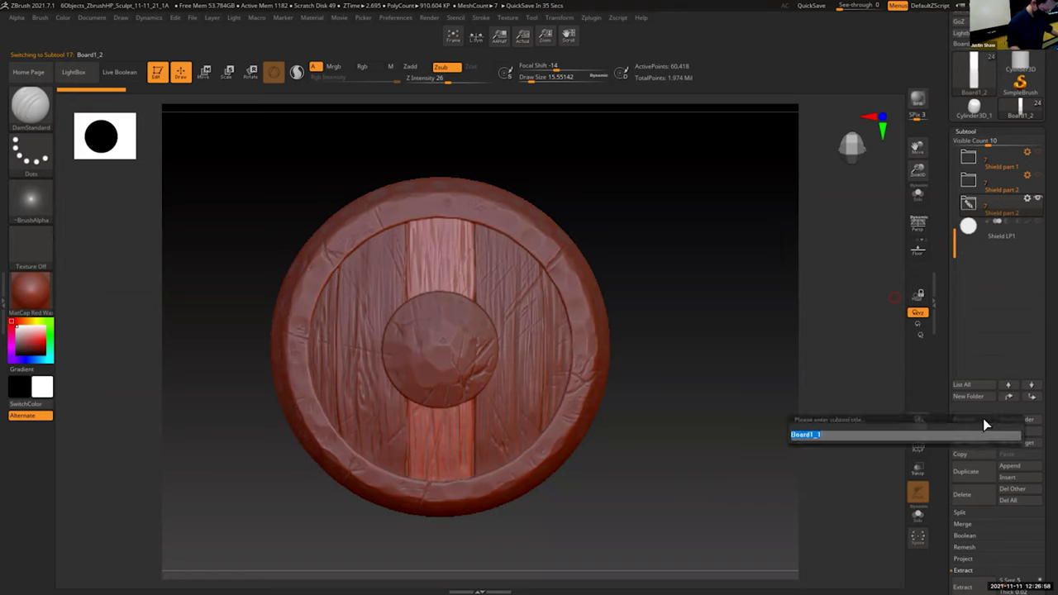
type("Shie")
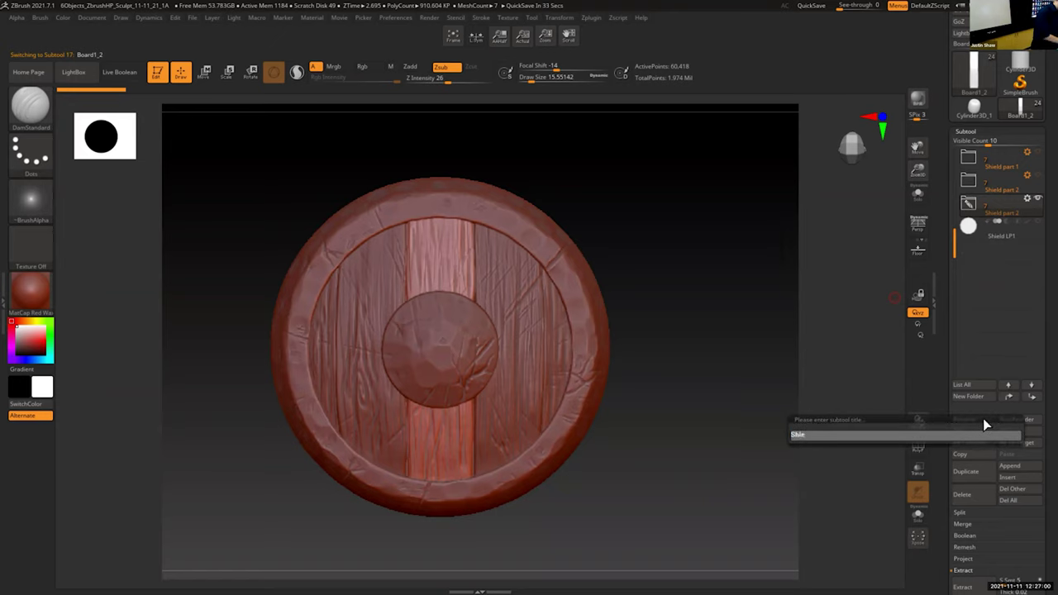
type("ld_")
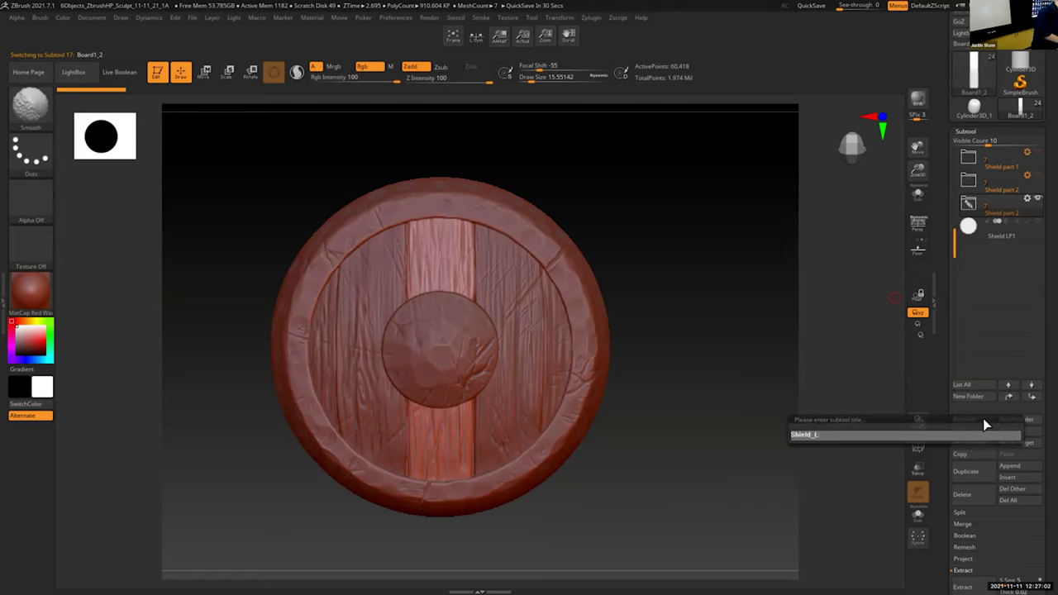
type("LP_NoU")
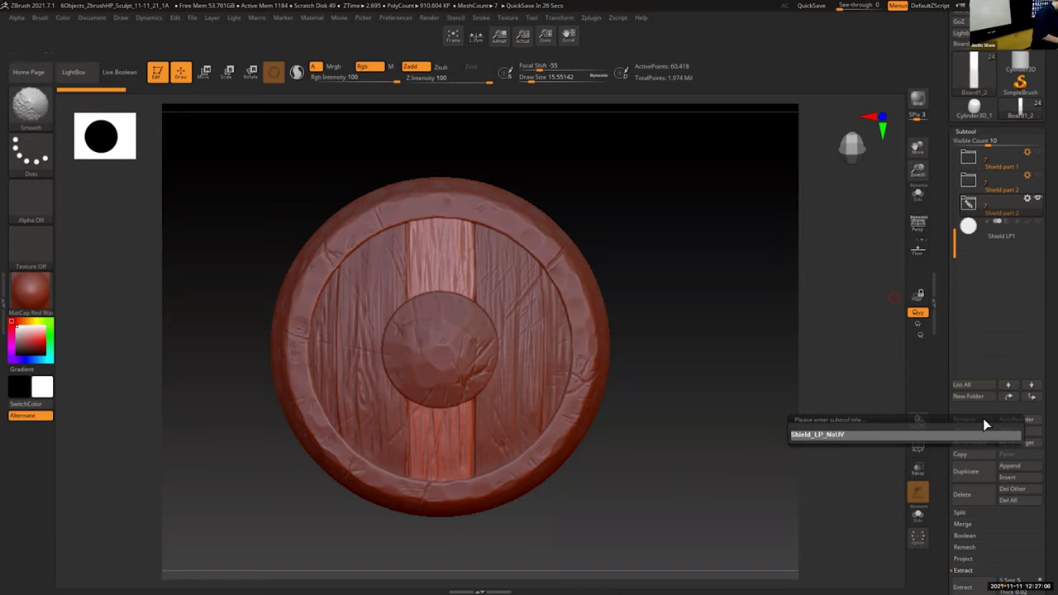
type("V")
key("Return")
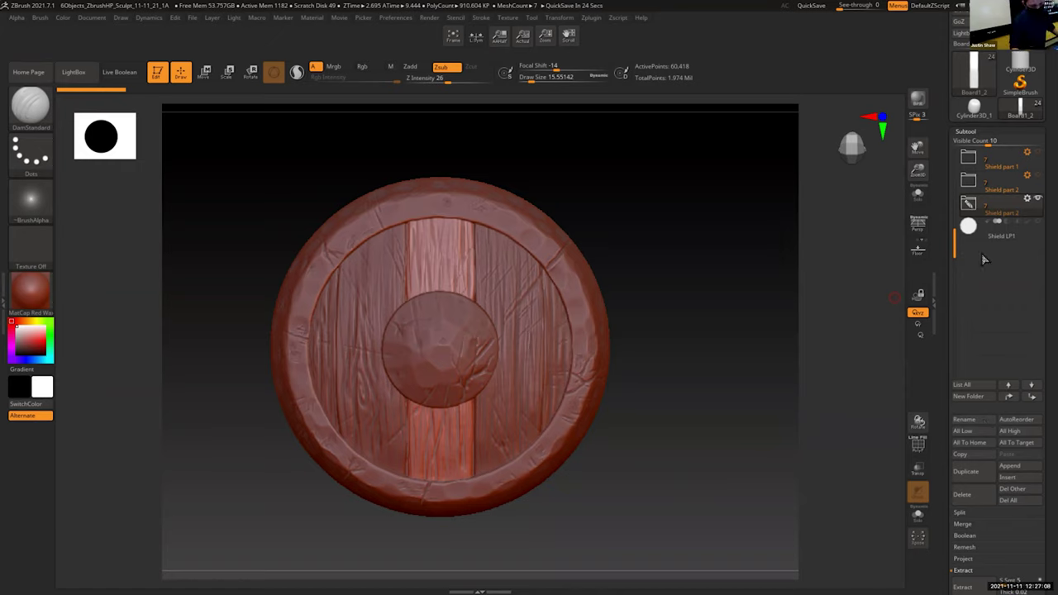
Step: Merge the duplicated Shield part 2 folder into a single subtool and select the merged shield
left_click(971, 204)
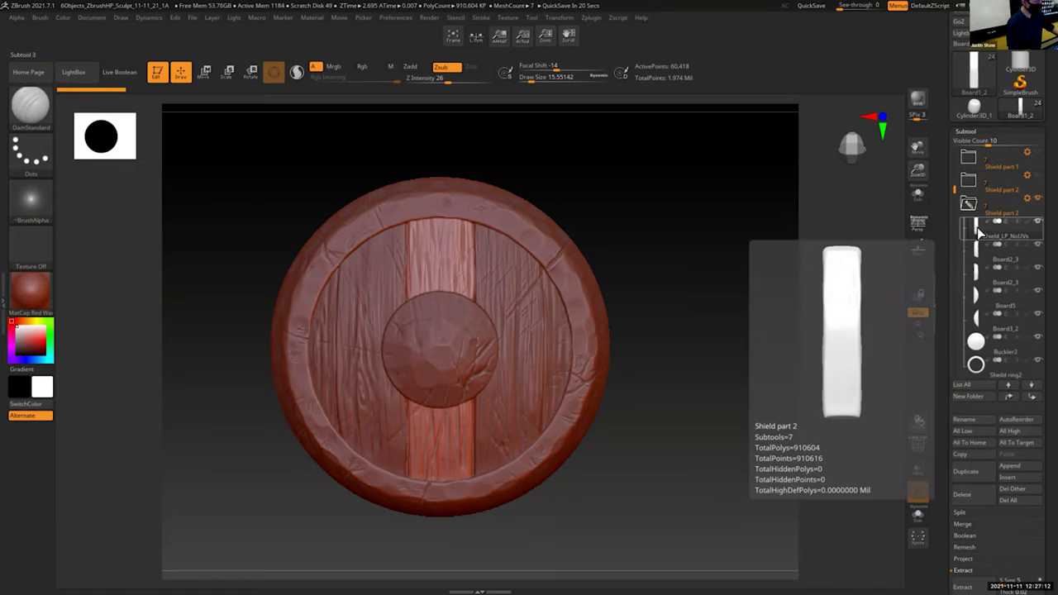
left_click(971, 204)
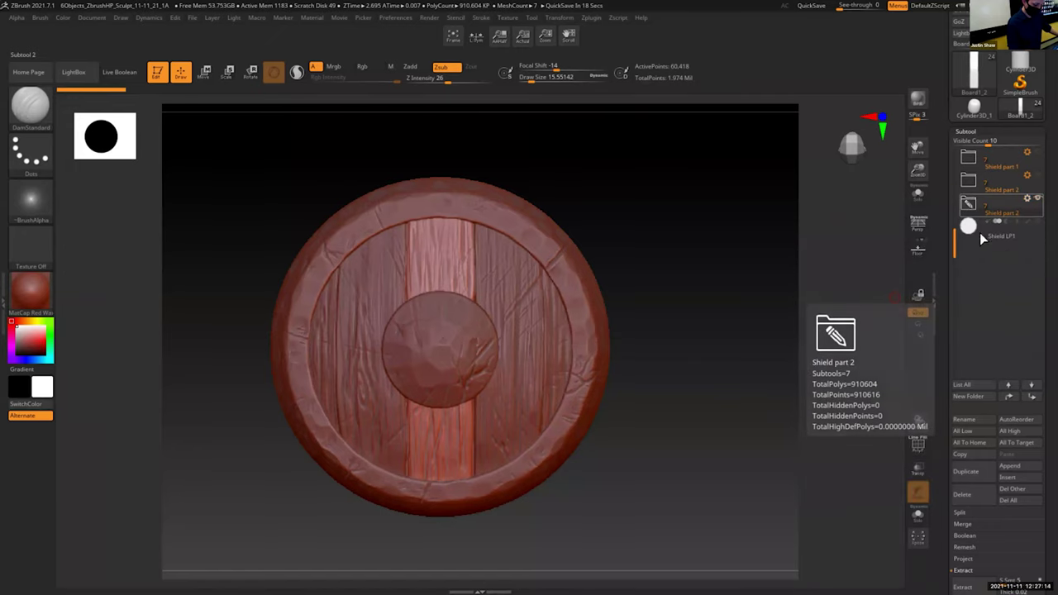
left_click(1029, 199)
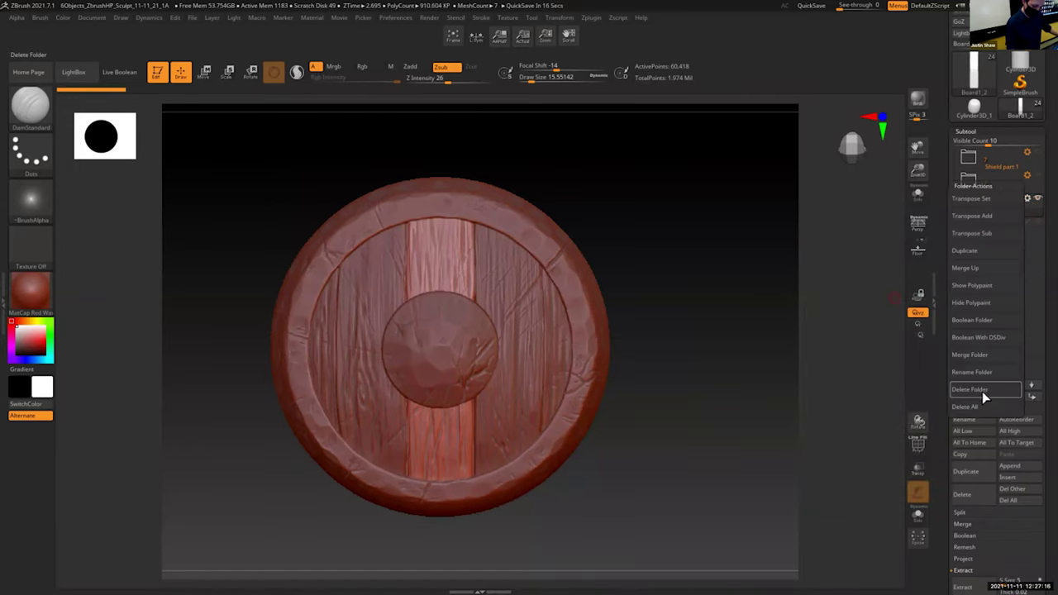
left_click(976, 357)
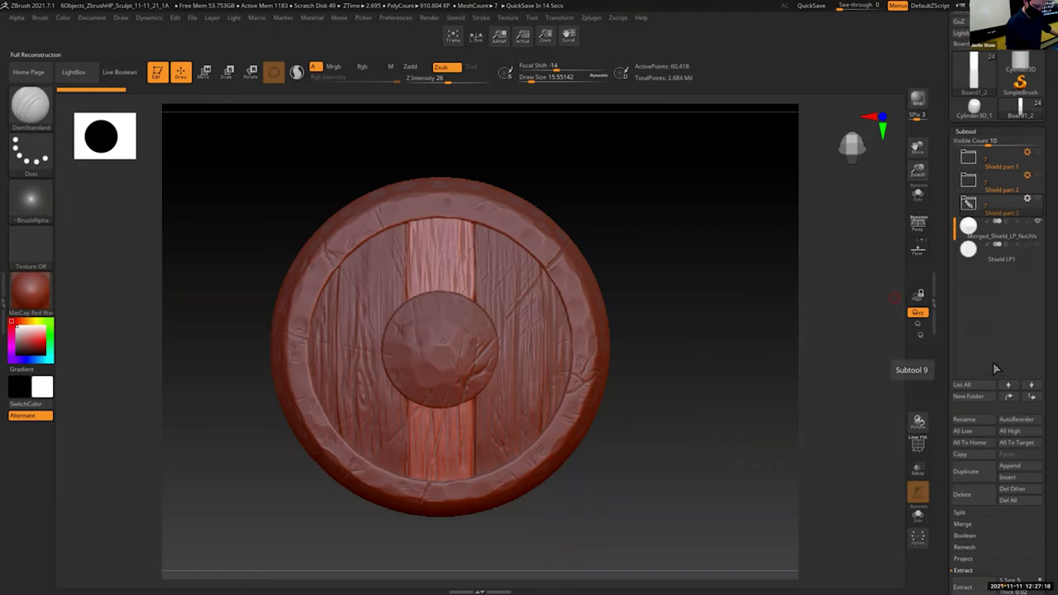
left_click(1000, 231)
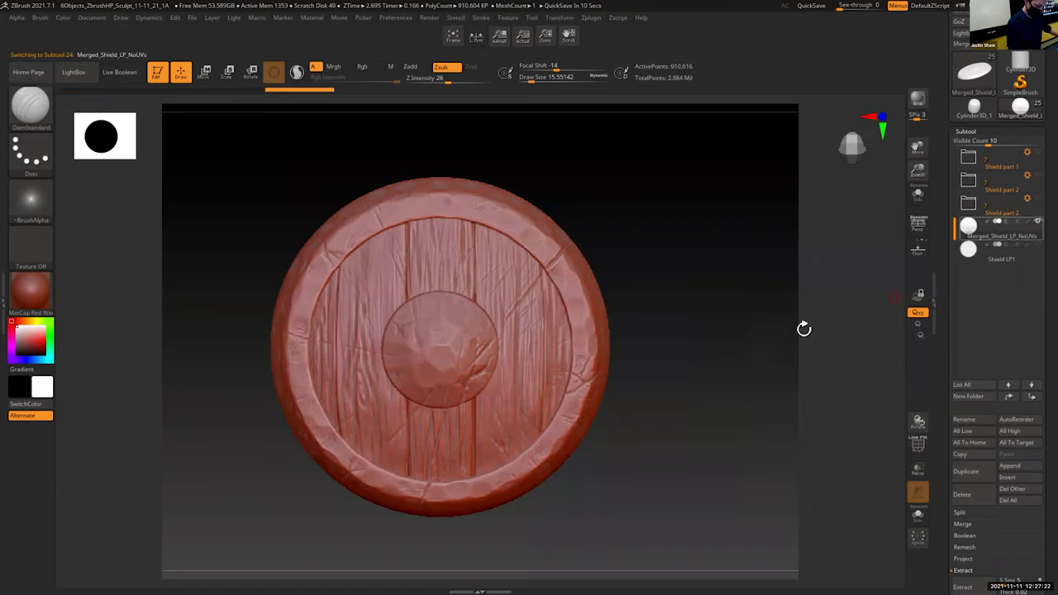
Step: Inspect the merged shield's polygroups with the wireframe shown, isolating the two boards beside the middle one before showing everything again
key("shift+f")
mouse_move(737, 418)
left_mouse_down()
mouse_move(720, 413)
mouse_move(737, 419)
left_mouse_up()
left_click(527, 370, "ctrl+shift")
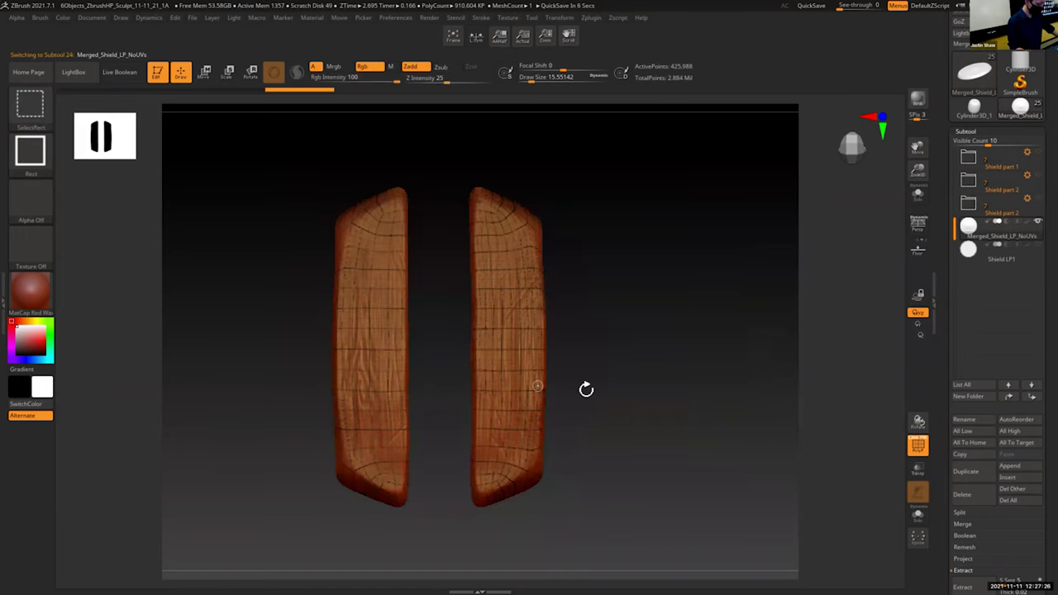
left_click(713, 385, "ctrl+shift")
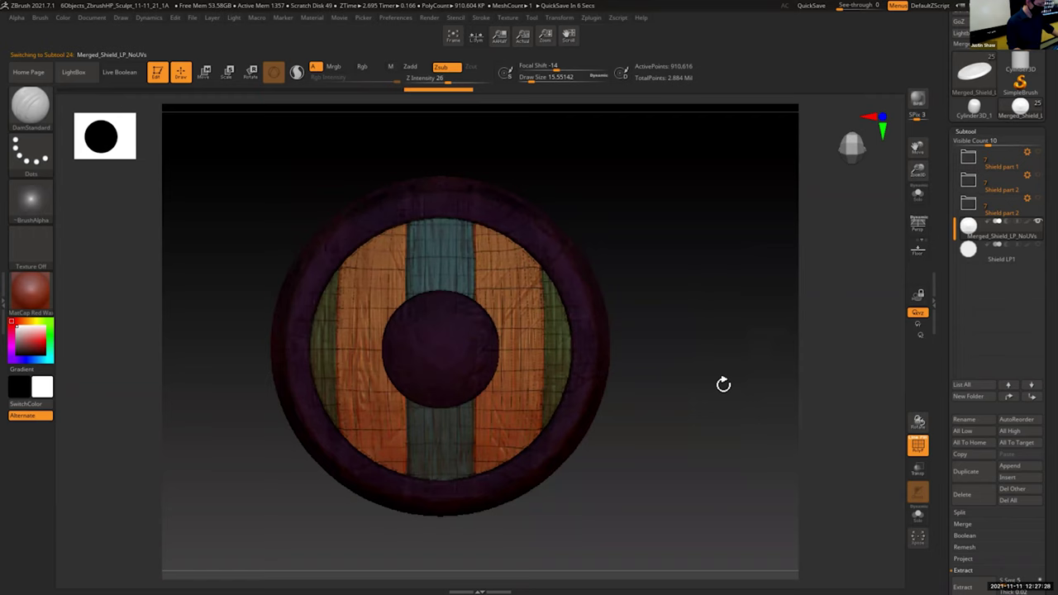
key("shift+f")
Step: Abort the auto-save and delete the merged shield's lower subdivision levels
left_click_drag(947, 331, 920, 175)
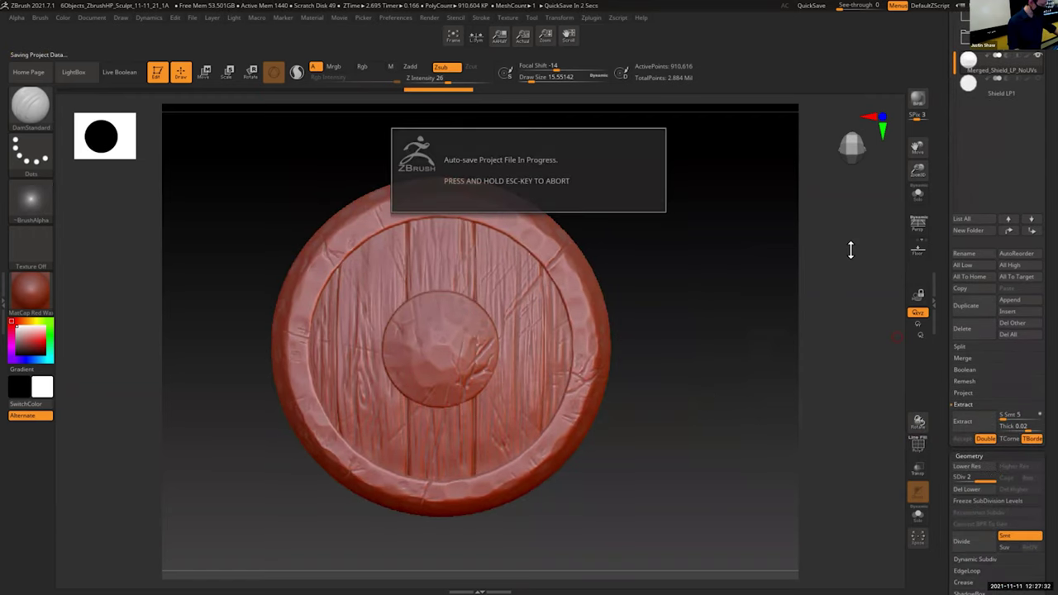
key("Escape")
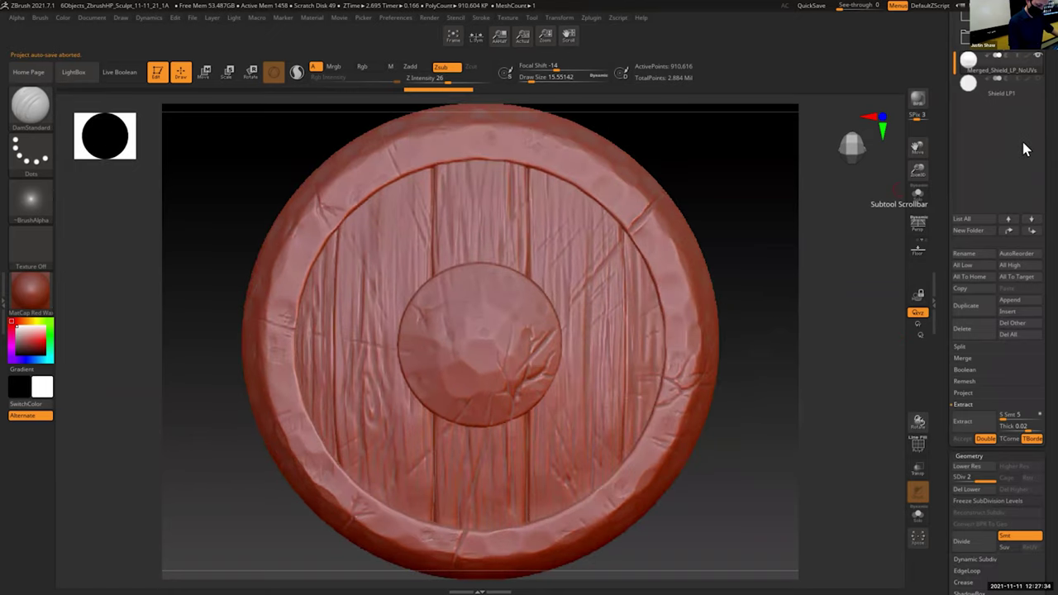
left_click_drag(918, 170, 915, 142)
scroll(951, 248, "down", 10)
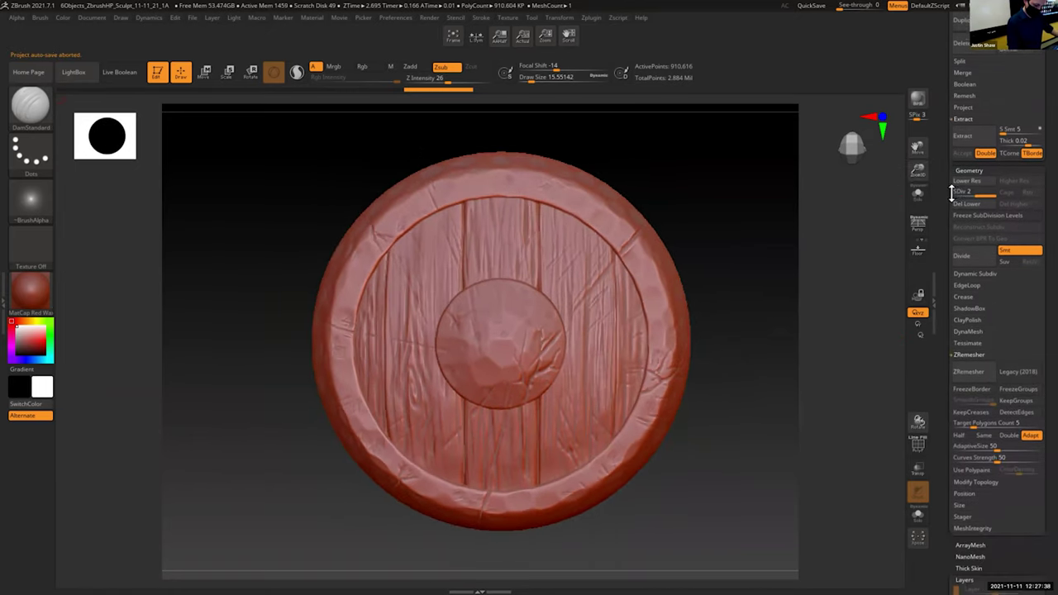
mouse_move(978, 170)
left_mouse_down()
mouse_move(948, 176)
mouse_move(989, 172)
left_mouse_up()
left_click(967, 179)
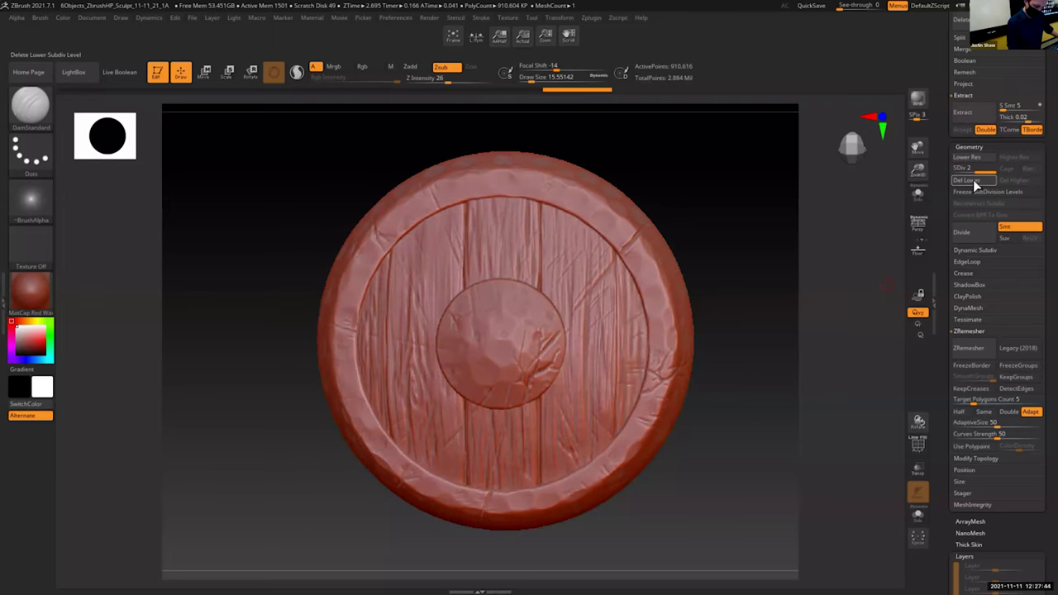
Step: DynaMesh the merged shield at resolution 128 with its wireframe shown
left_click(971, 331)
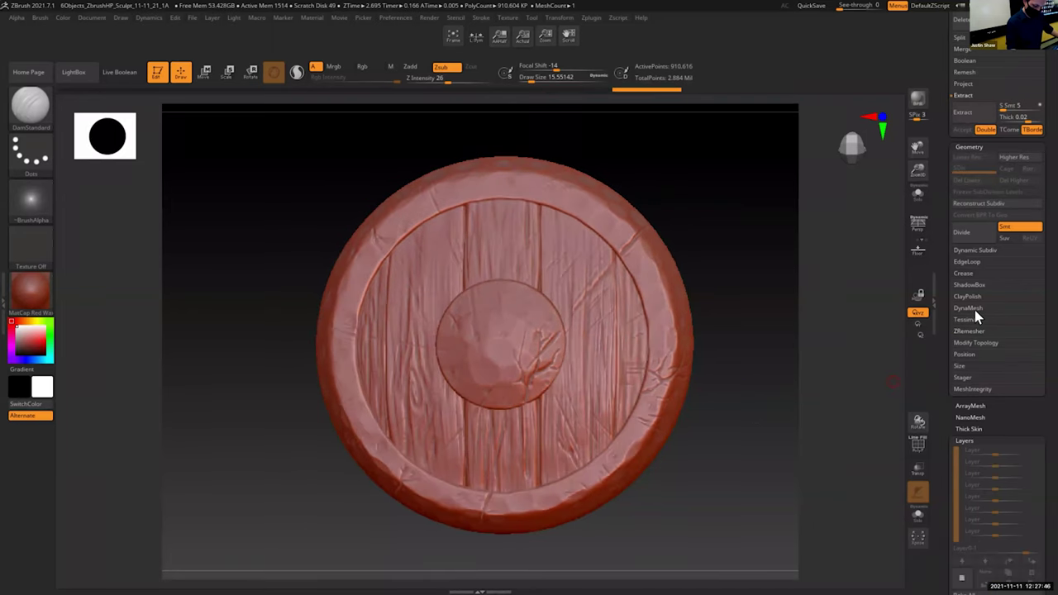
left_click(969, 308)
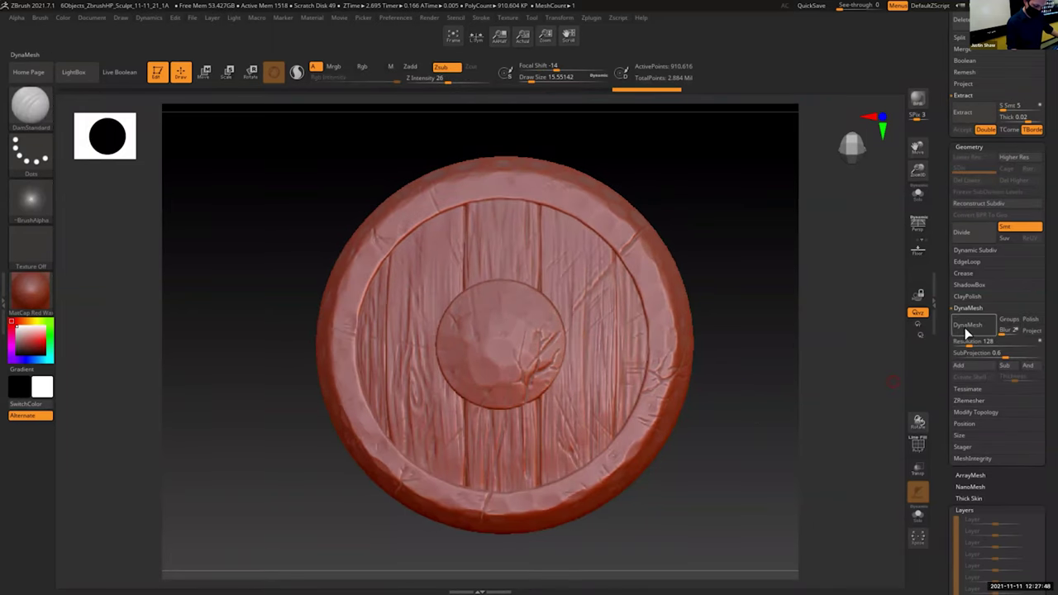
left_click(967, 325)
key("shift+f")
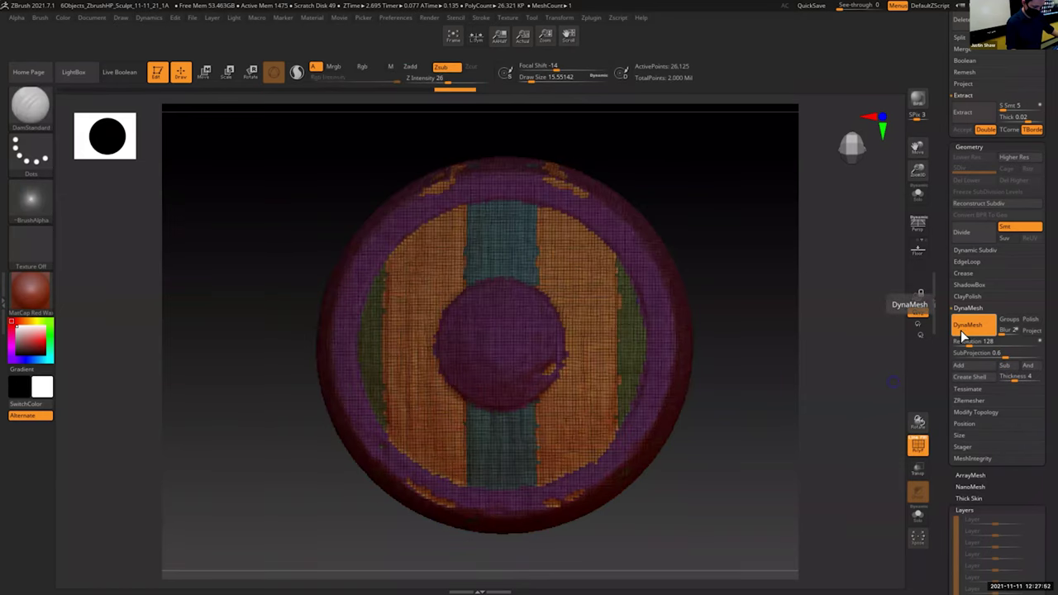
mouse_move(836, 382)
left_mouse_down()
mouse_move(773, 412)
mouse_move(785, 416)
mouse_move(896, 357)
left_mouse_up()
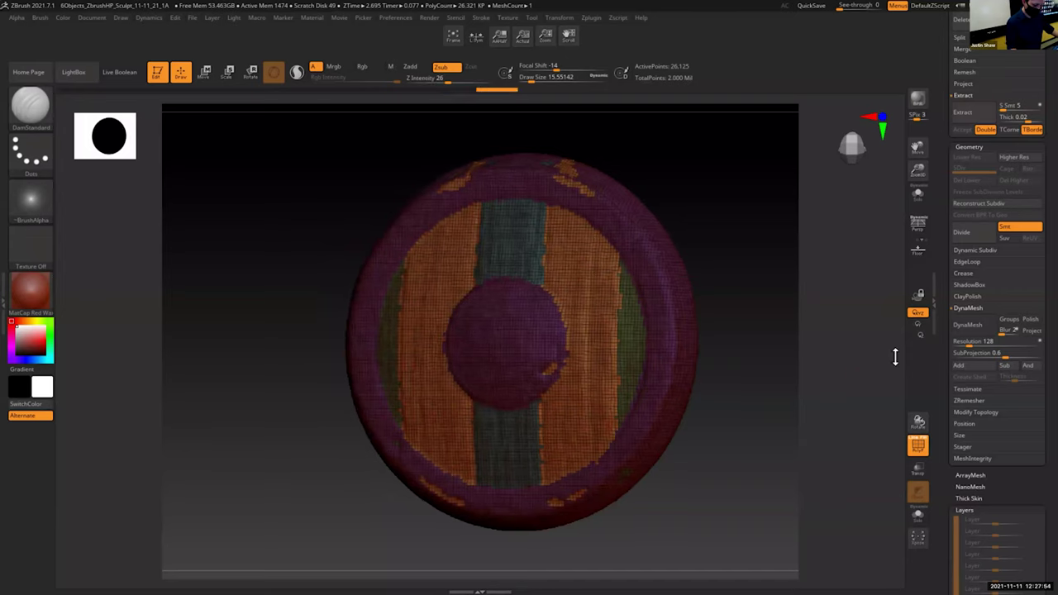
left_click(975, 309)
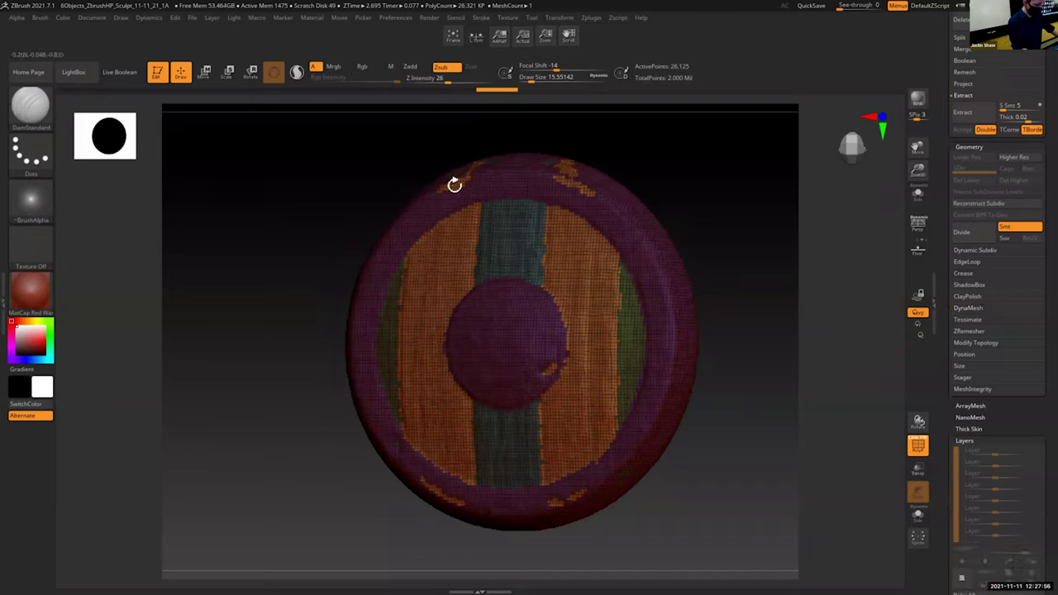
Step: Turn off the Adapt option in the ZRemesher settings
key("shift+f")
key("shift+f")
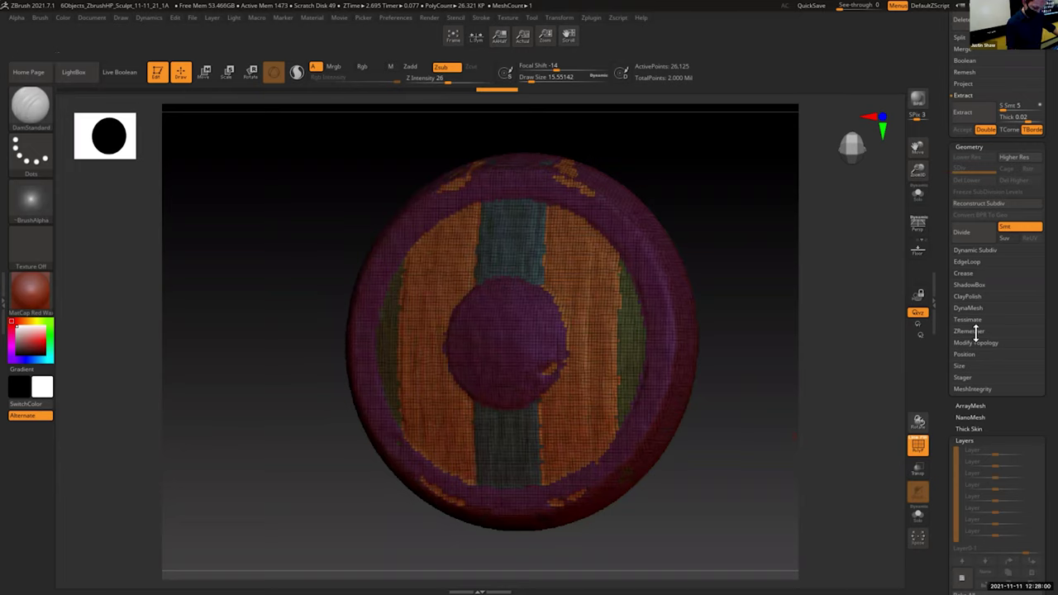
left_click(976, 331)
left_click(1031, 413)
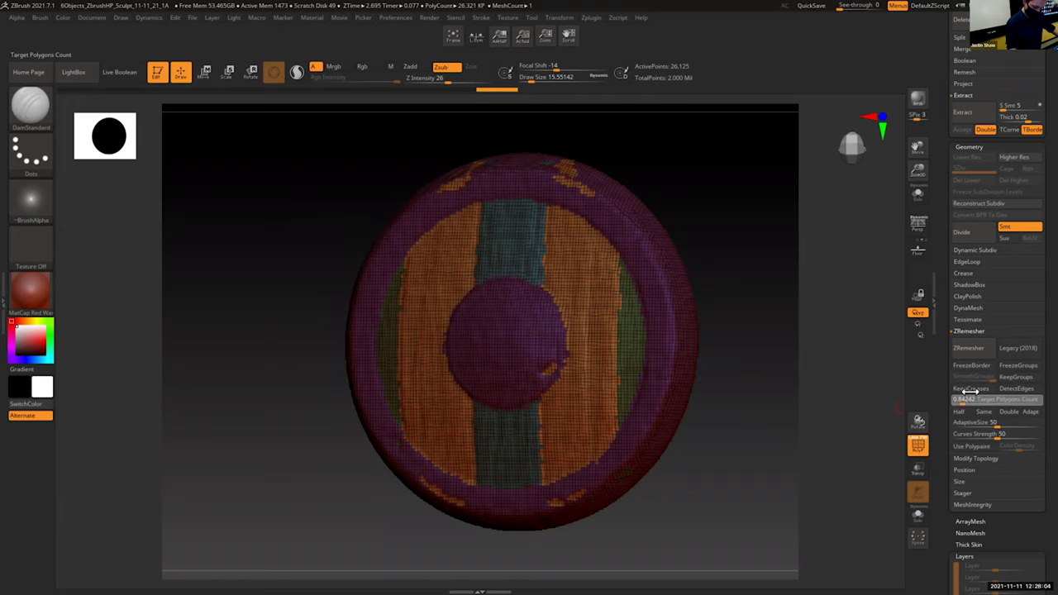
Step: Try ZRemeshing the shield with target polygon counts of 0.84242 and 3.27095, undoing each attempt
left_click(969, 349)
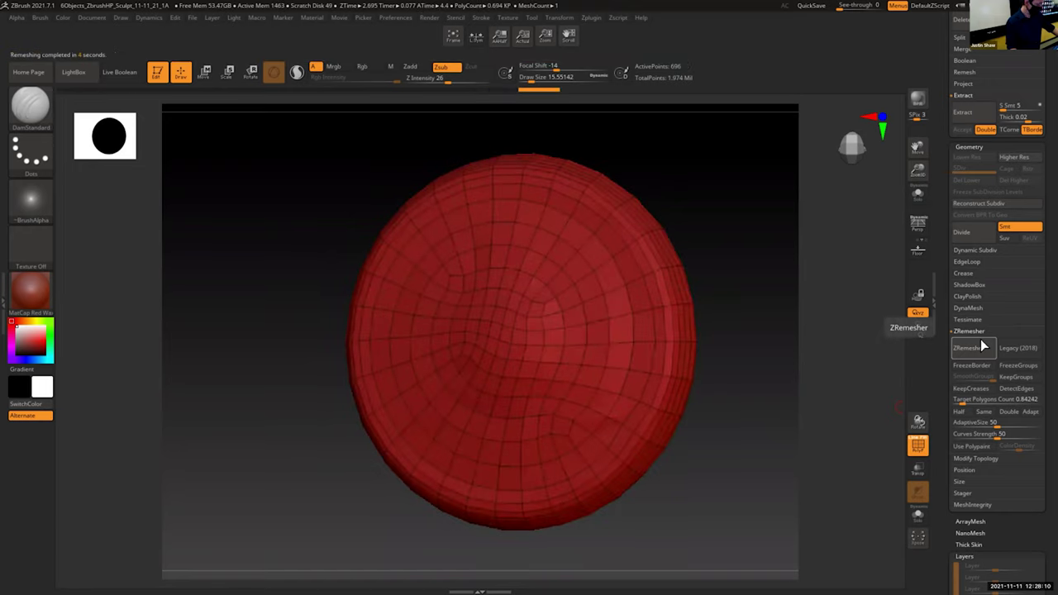
key("ctrl+z")
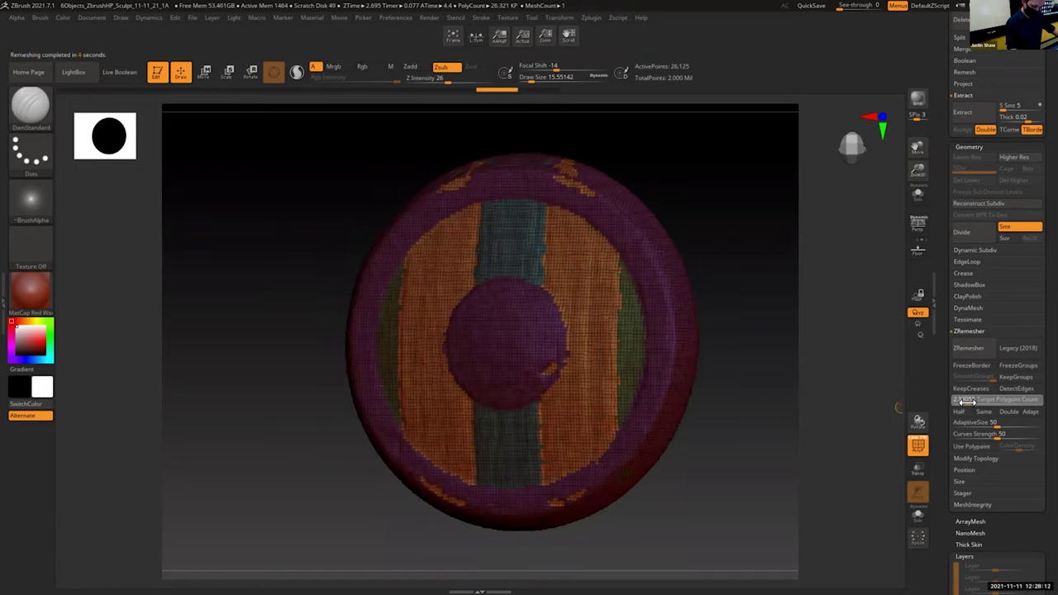
left_click(970, 350)
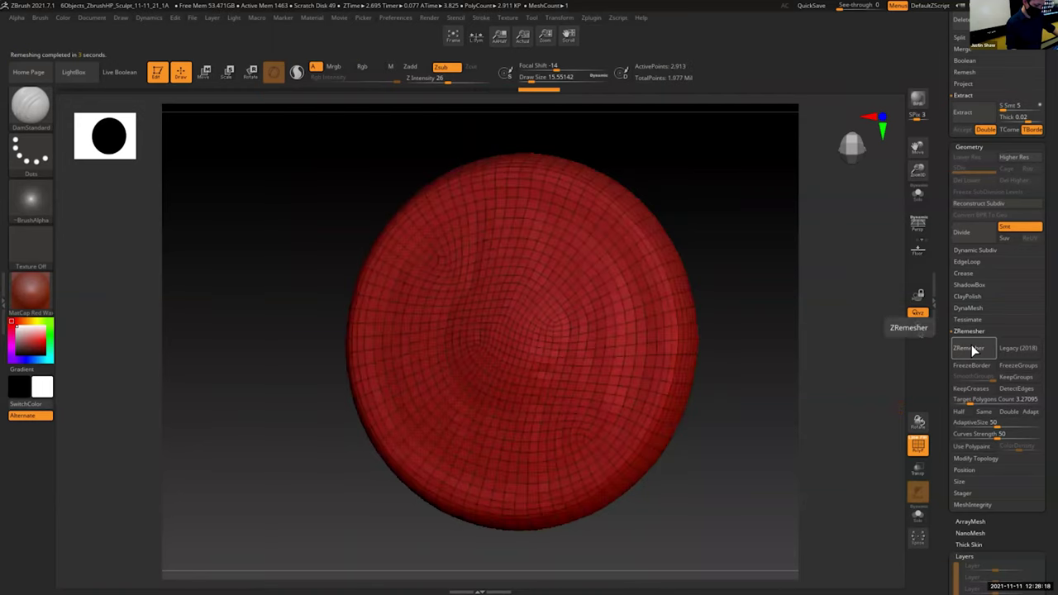
key("ctrl+z")
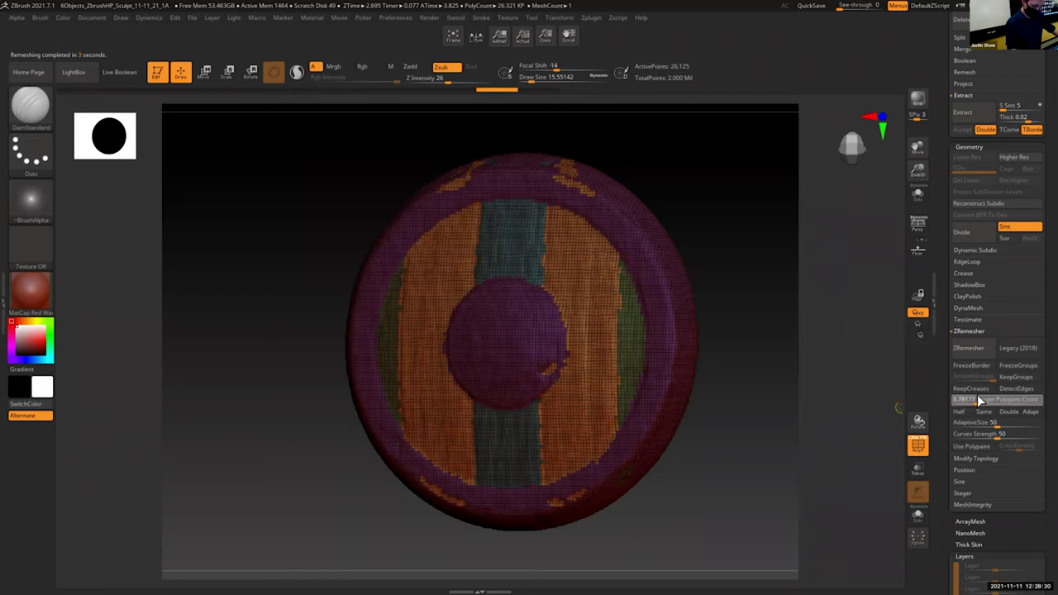
Step: Try ZRemeshing the shield with a target polygon count of 6.78177 and undo it
key("Return")
left_click(978, 348)
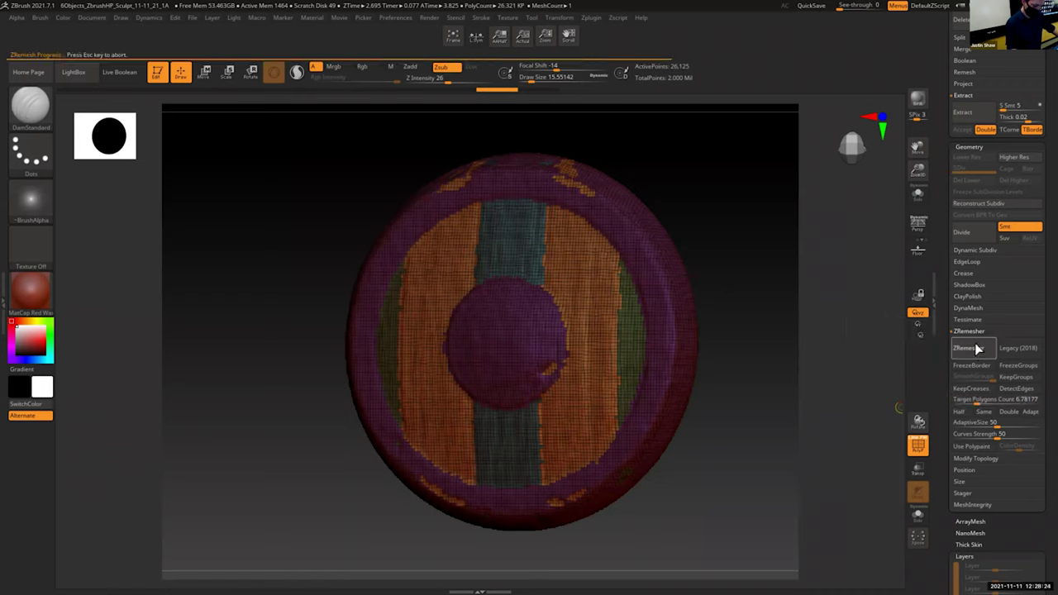
mouse_move(758, 466)
left_mouse_down()
mouse_move(753, 478)
mouse_move(673, 487)
mouse_move(739, 480)
mouse_move(746, 469)
left_mouse_up()
key("ctrl+z")
Step: Try ZRemeshing the shield with a target polygon count of 3.47883, examine its topology and undo it
left_click_drag(975, 402, 959, 402)
left_click(973, 348)
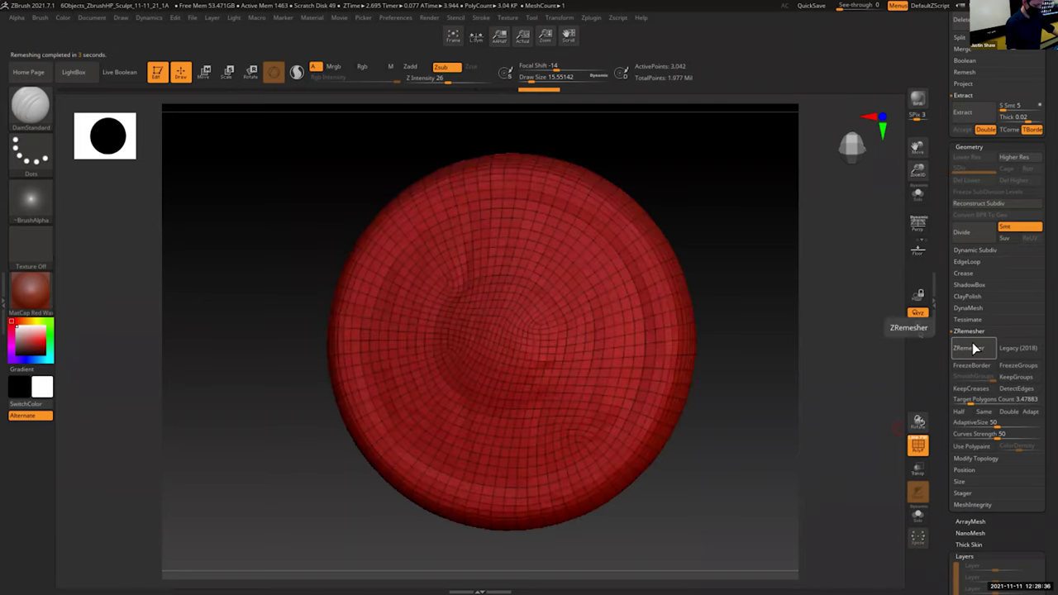
left_click_drag(699, 477, 741, 468)
key("ctrl+z")
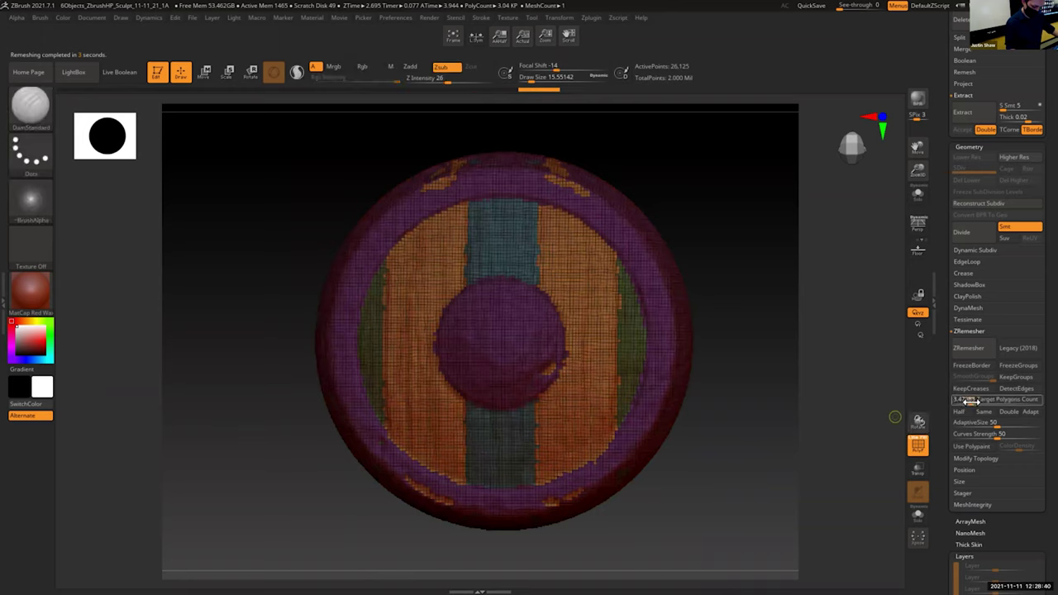
Step: Try ZRemeshing the shield with a target polygon count of 2.16227 and examine the rim topology
left_click(974, 348)
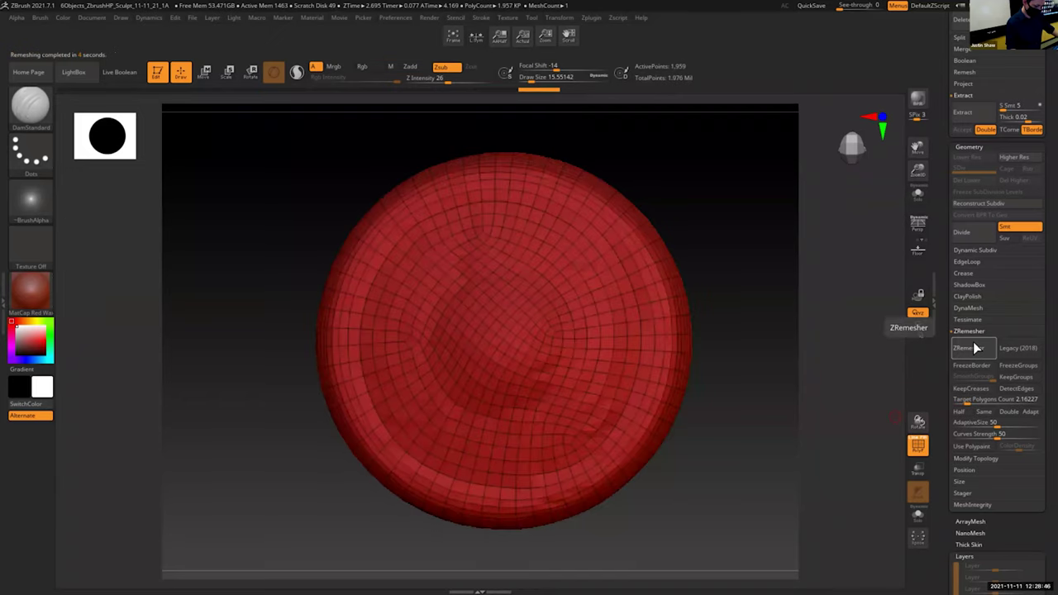
left_click_drag(718, 463, 672, 422)
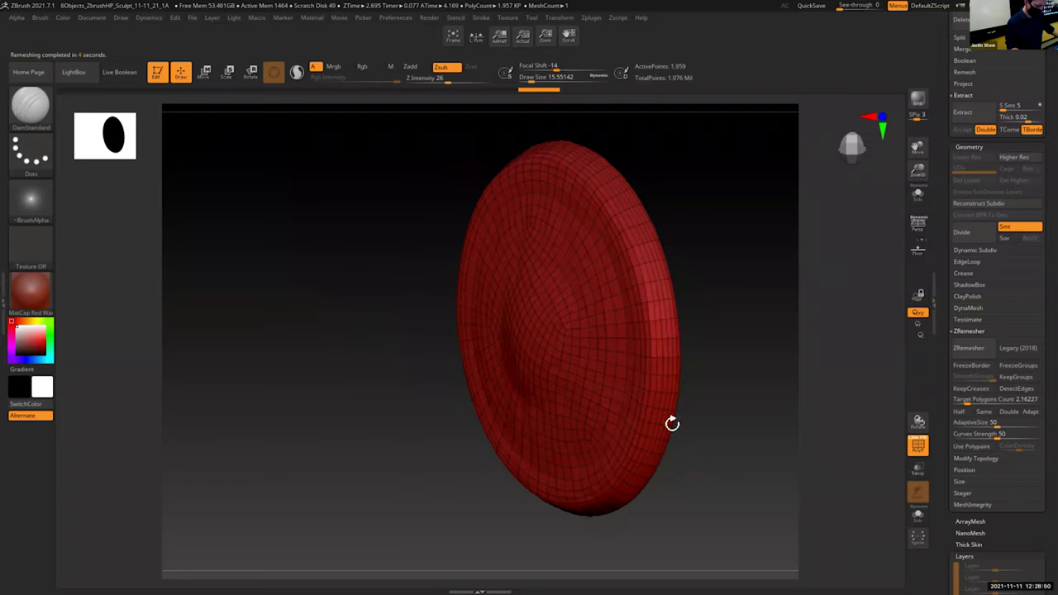
left_click_drag(819, 286, 769, 281)
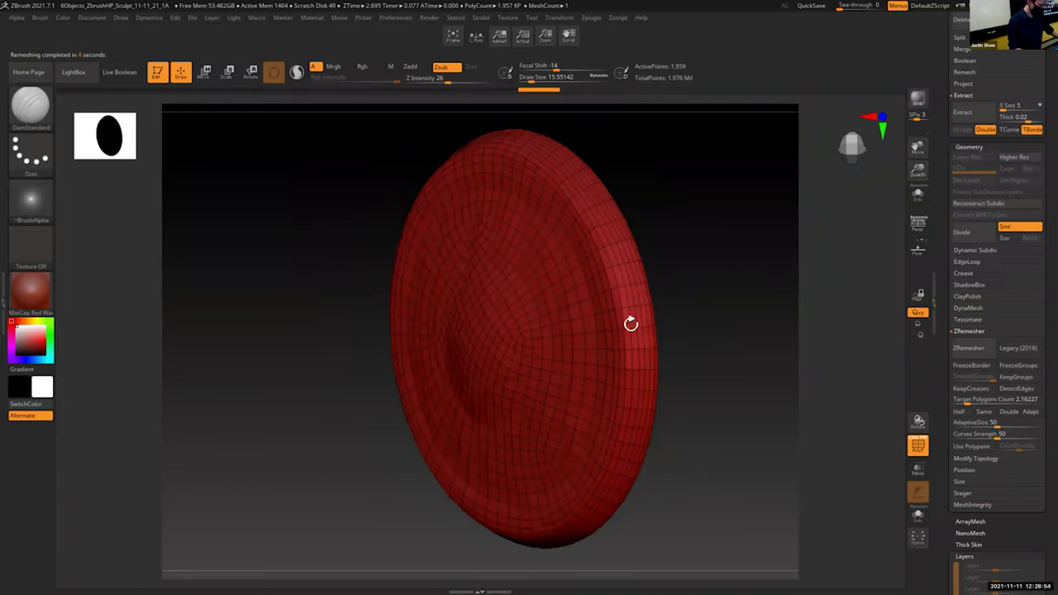
Step: Switch to the ZModeler brush and set its edge action to Delete with the EdgeLoop Complete target
key("b")
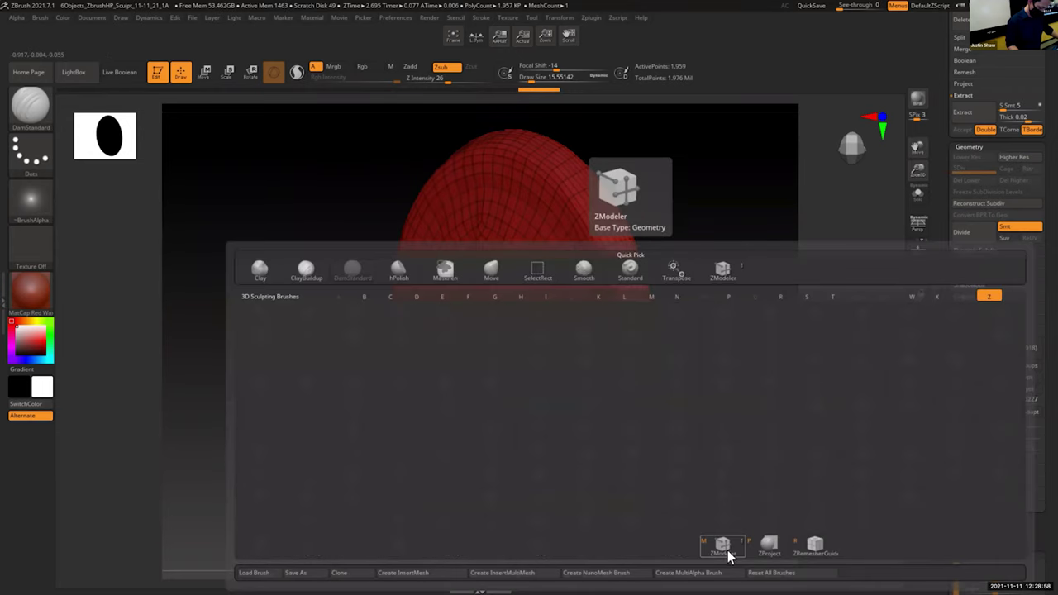
key("m")
left_click_drag(917, 170, 918, 513)
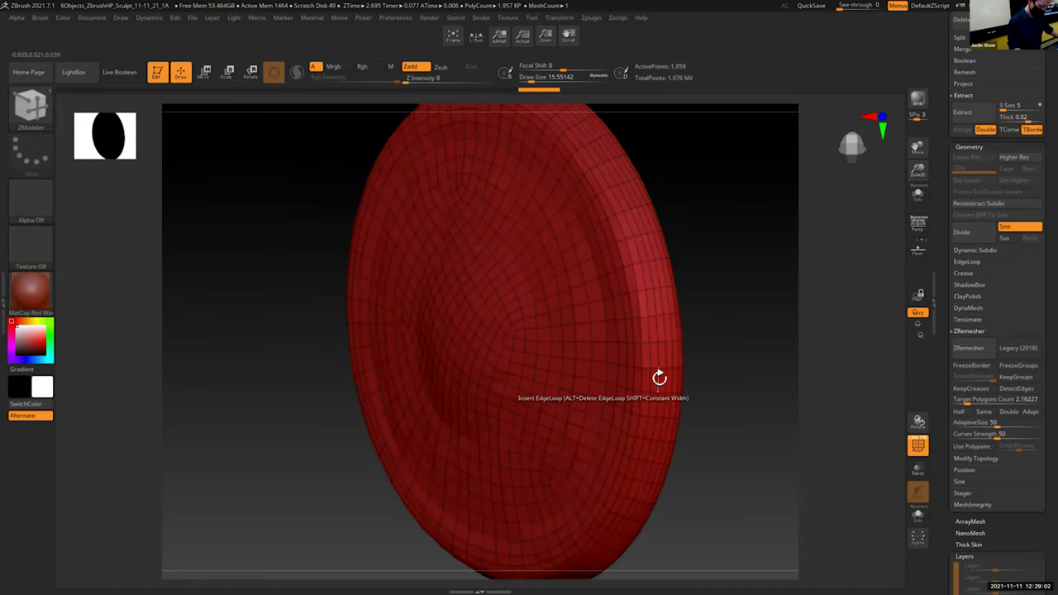
key("space")
left_click(605, 350)
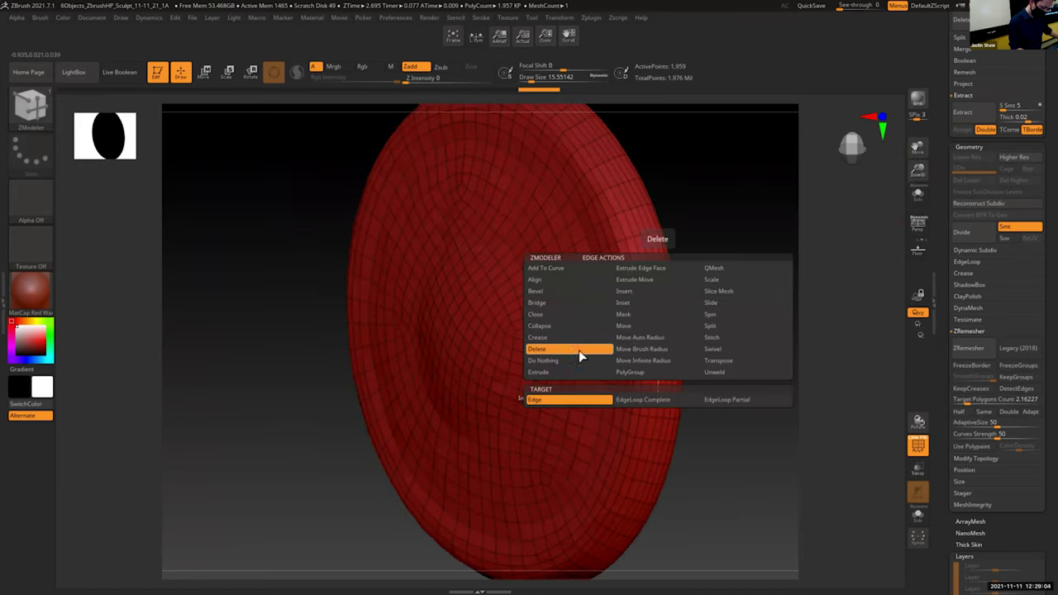
left_click(661, 400)
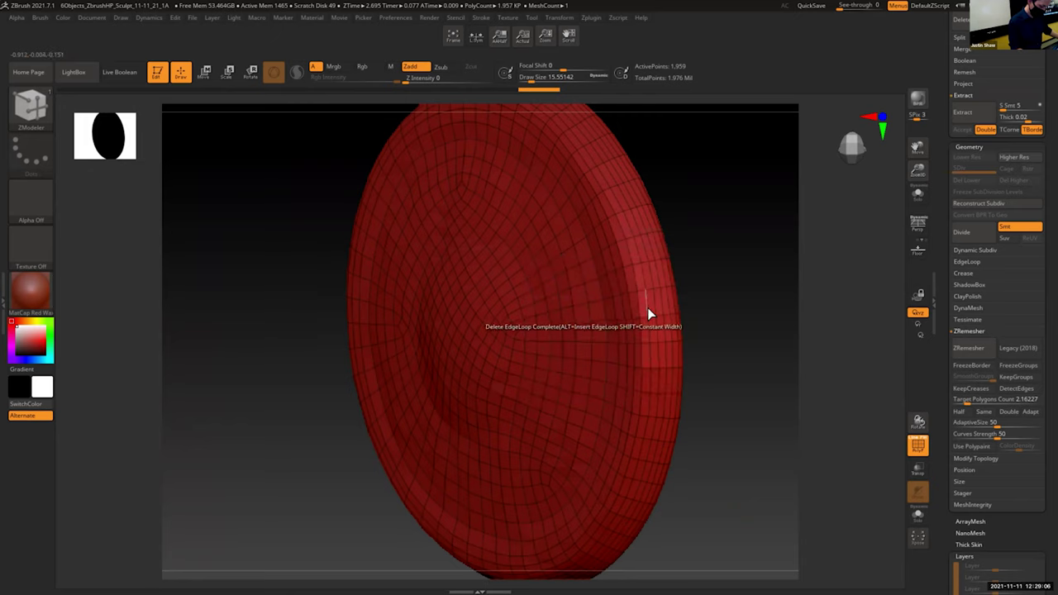
Step: Try deleting complete edge loops on the shield's outer rim, undoing each deletion
left_click(647, 307)
key("ctrl+z")
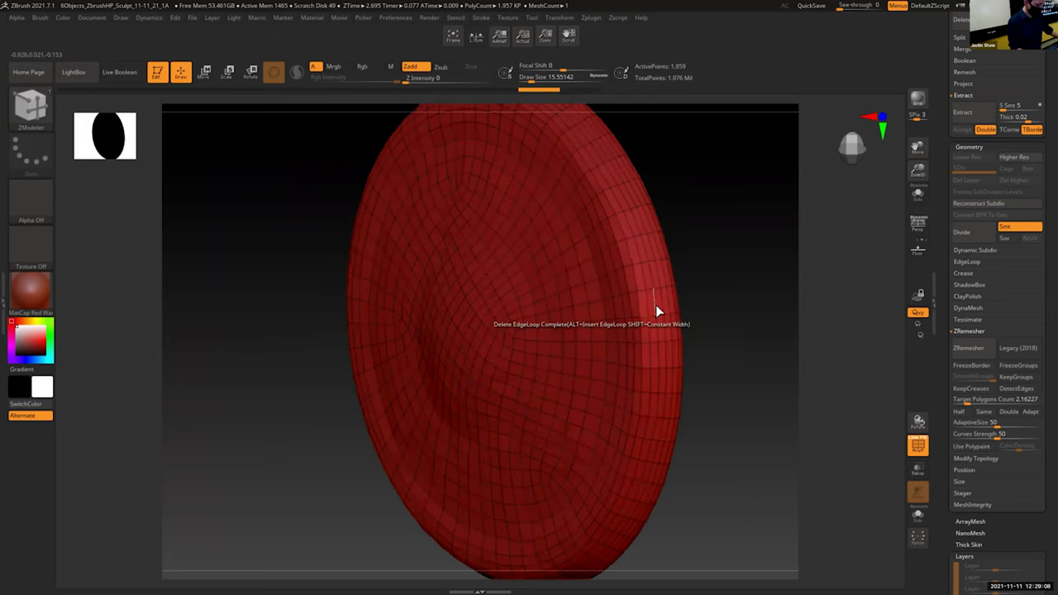
left_click(655, 305)
key("ctrl+z")
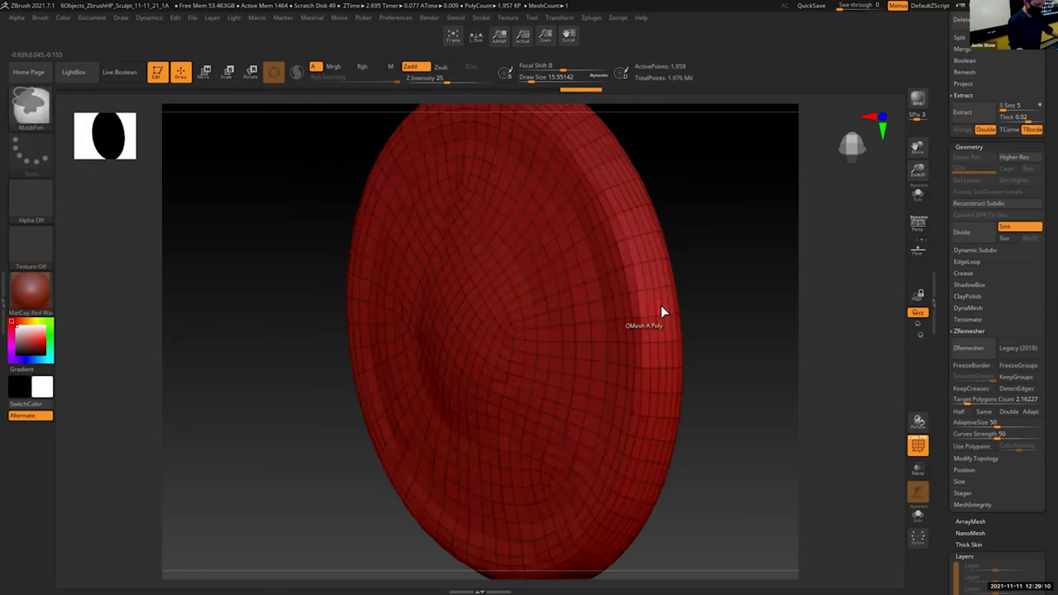
left_click(662, 305)
key("ctrl+z")
Step: Undo the last ZRemesh to return to the DynaMesh version of the shield
key("ctrl+z")
left_click_drag(739, 386, 916, 158)
left_click_drag(945, 390, 947, 316)
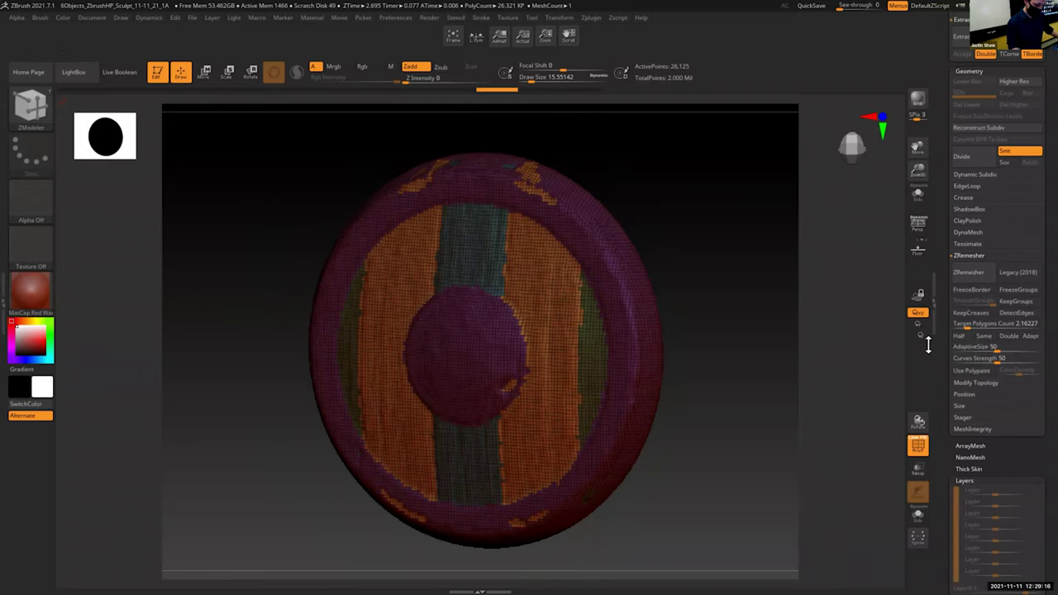
Step: ZRemesh the shield with a target polygon count of 2.16227 and inspect the topology of its outer rim
left_click(975, 281)
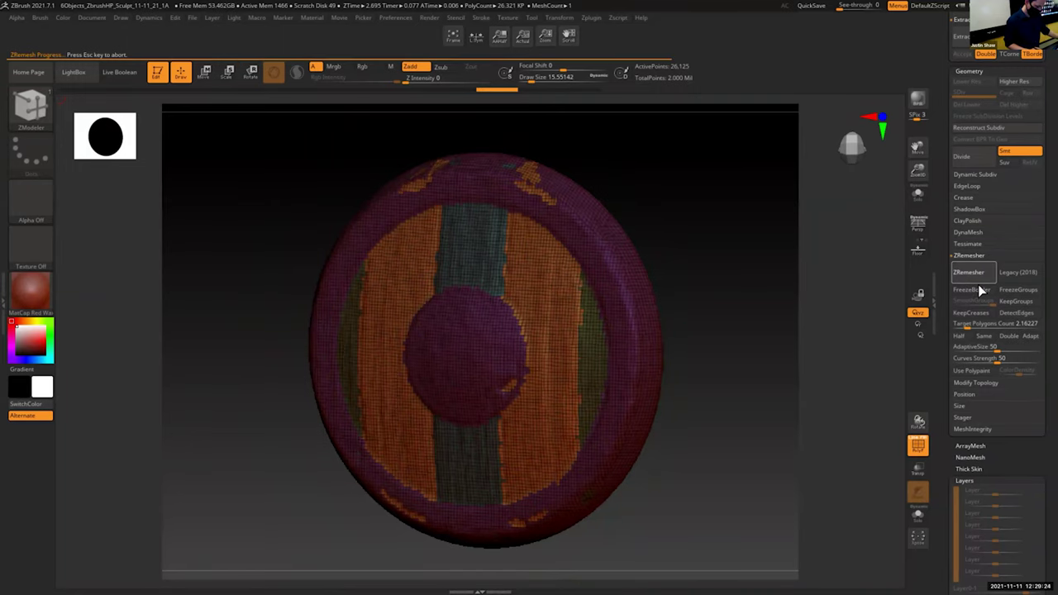
left_click_drag(714, 397, 650, 307)
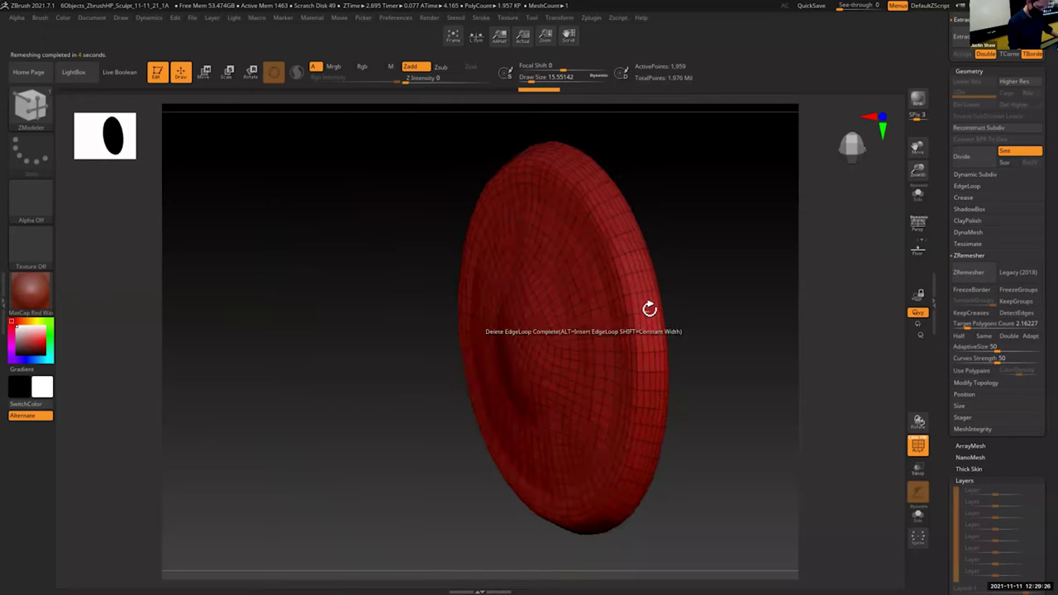
left_click_drag(917, 170, 912, 247)
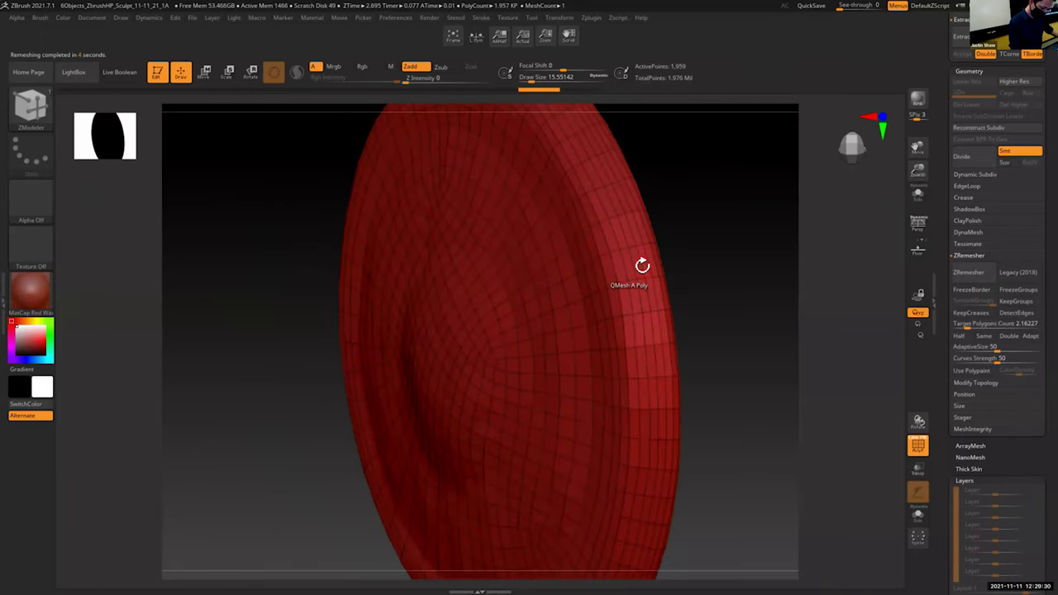
left_click(642, 264)
key("ctrl+z")
Step: Frame the whole shield and switch from ZModeler to the DamStandard brush
left_click_drag(755, 297, 843, 238)
left_click_drag(917, 169, 918, 144)
key("f")
key("b")
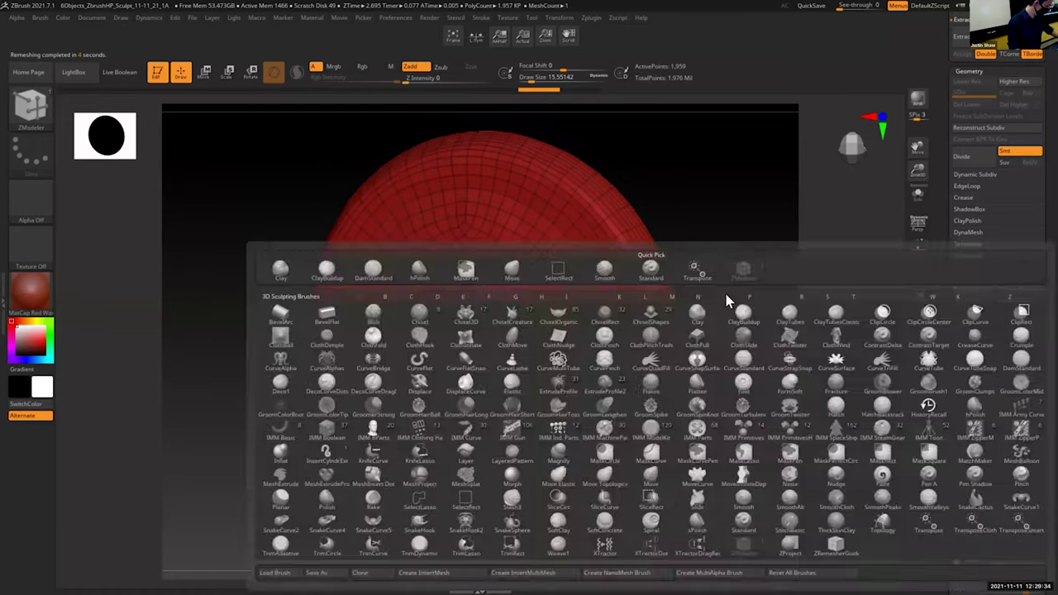
key("d")
key("s")
left_click_drag(730, 323, 805, 265)
Step: Export the merged low-poly shield to the Desktop's 3d folder as an OBJ file named Shield_LP_NoUVs
left_click_drag(945, 189, 944, 248)
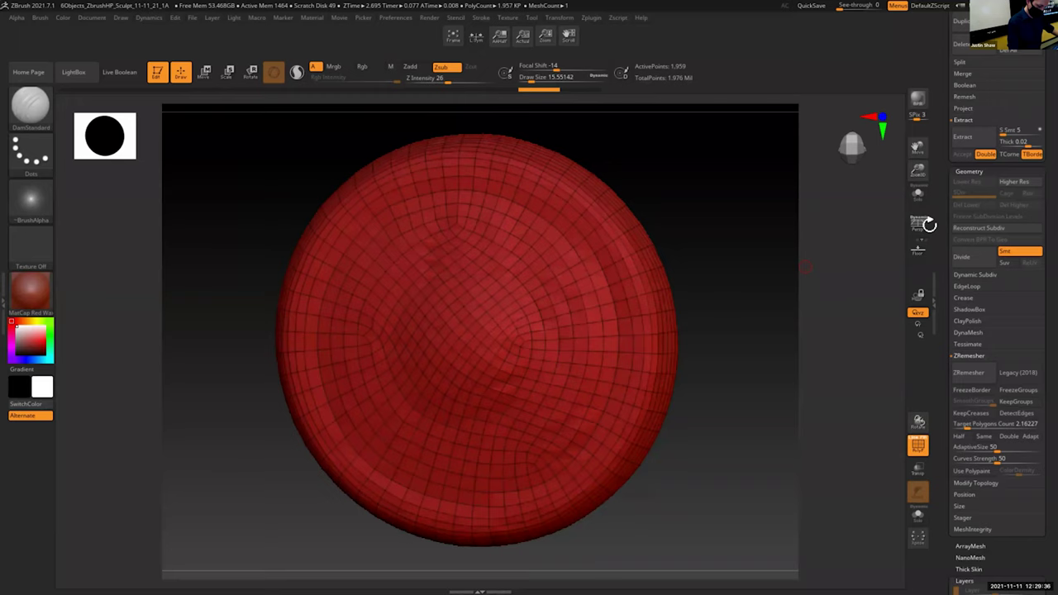
left_click_drag(702, 377, 733, 385)
scroll(991, 472, "up", 10)
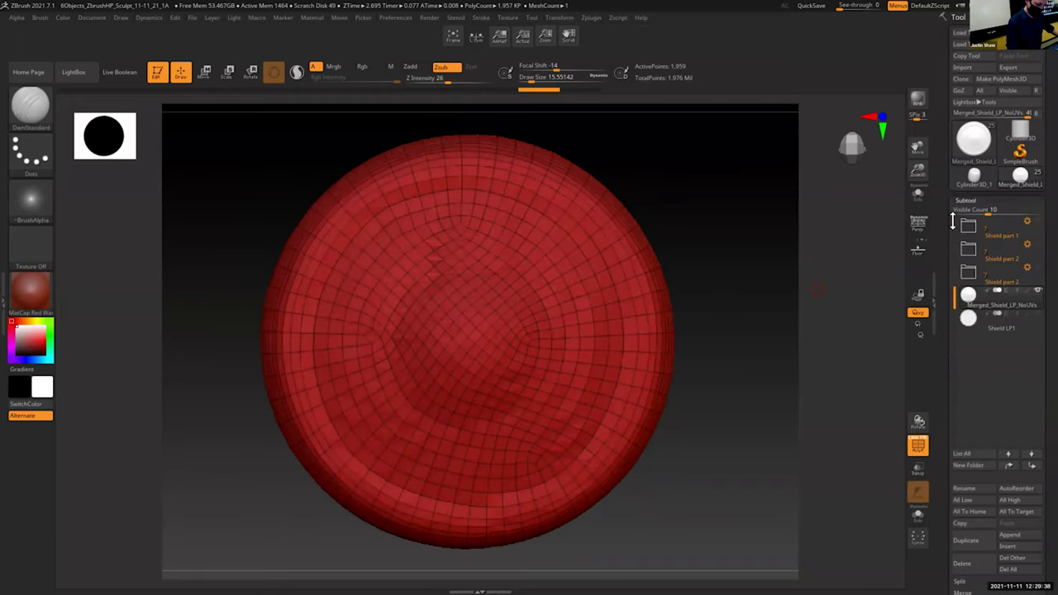
left_click(1008, 68)
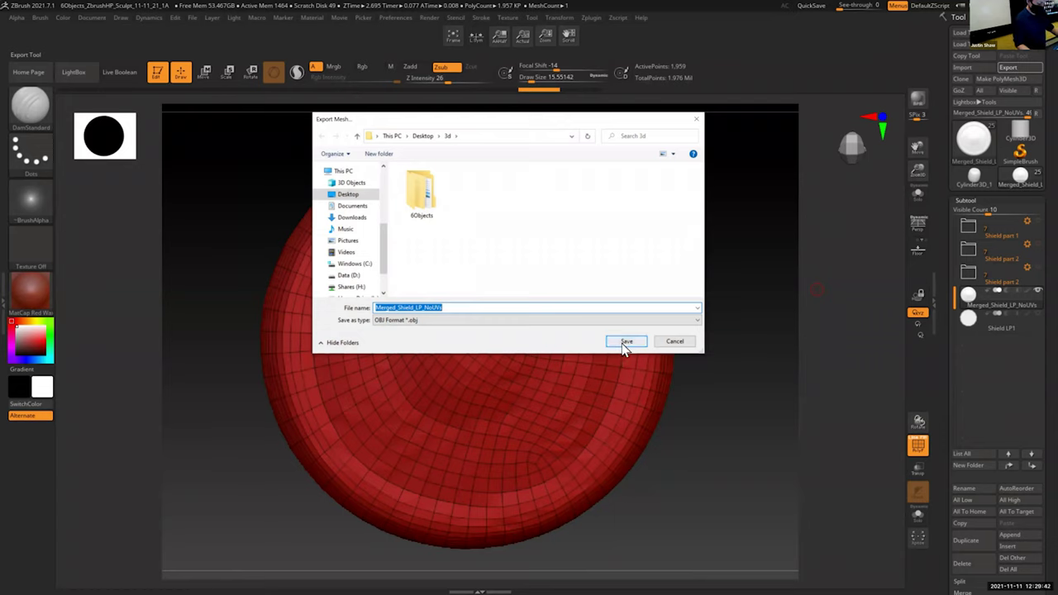
left_click_drag(398, 310, 366, 314)
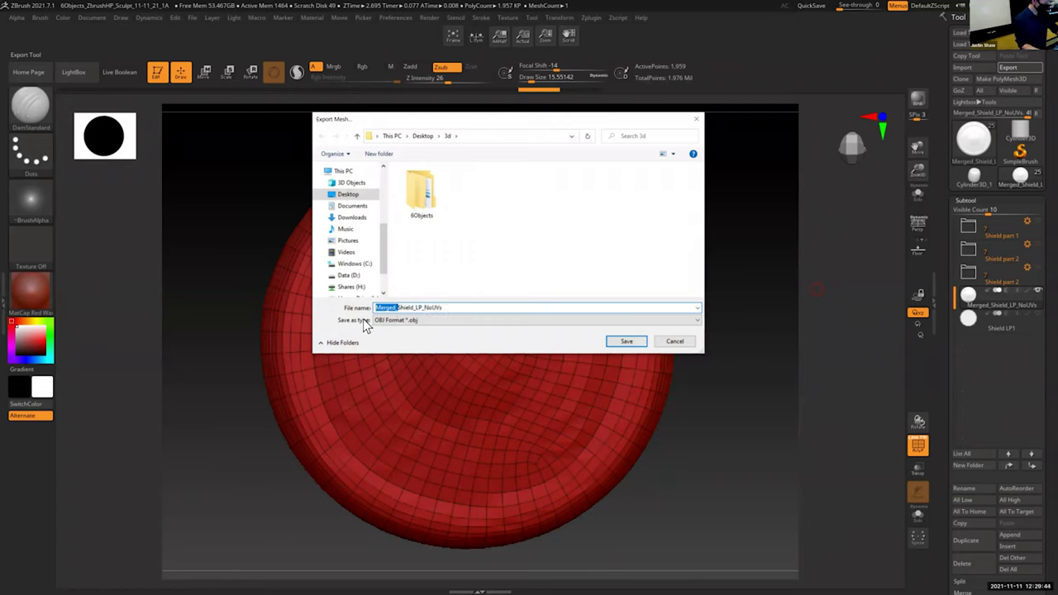
key("BackSpace")
left_click(626, 342)
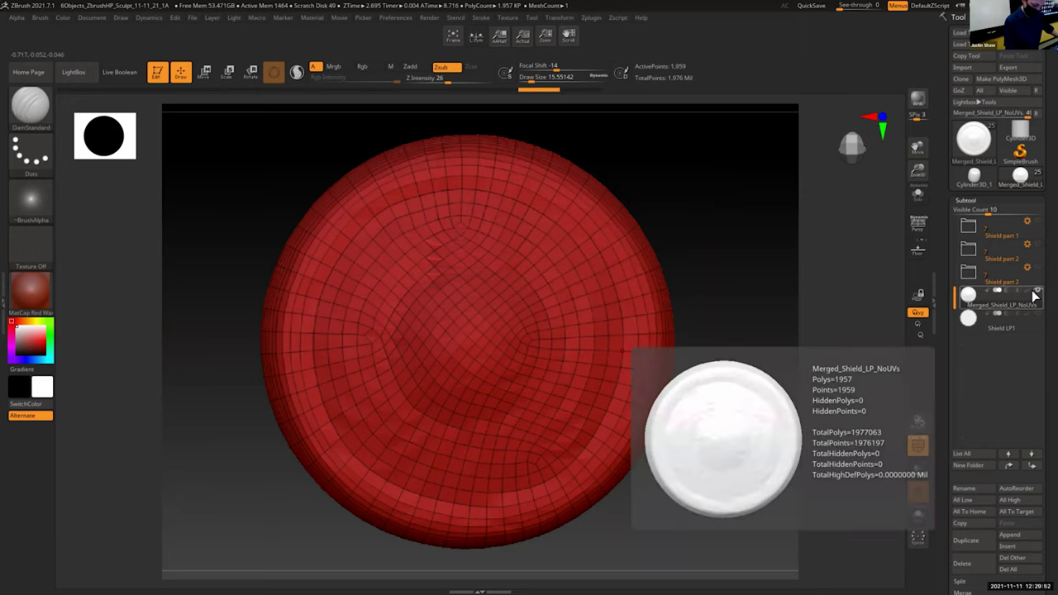
Step: Show and expand the lower Shield part 2 folder of sculpted pieces and turn off the wireframe display
left_click(1006, 281)
left_click_drag(710, 429, 763, 385, "shift")
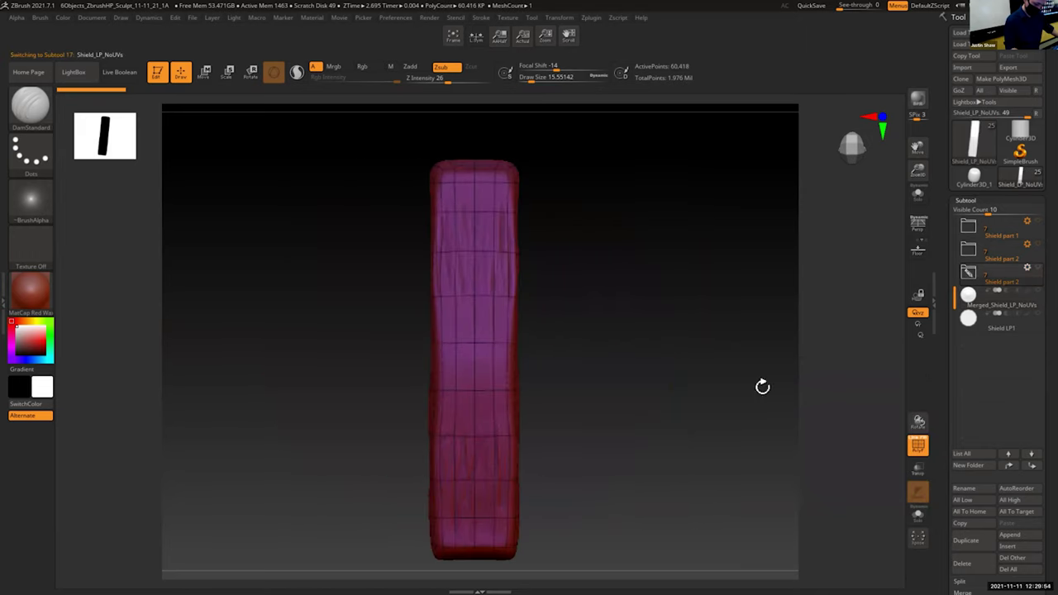
left_click(972, 277)
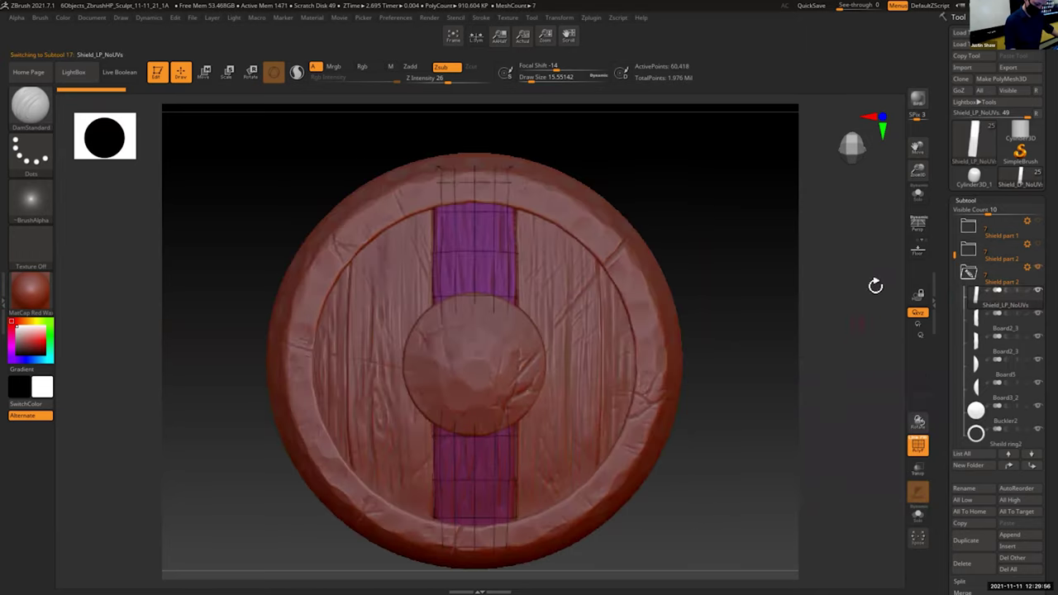
left_click_drag(920, 171, 920, 195)
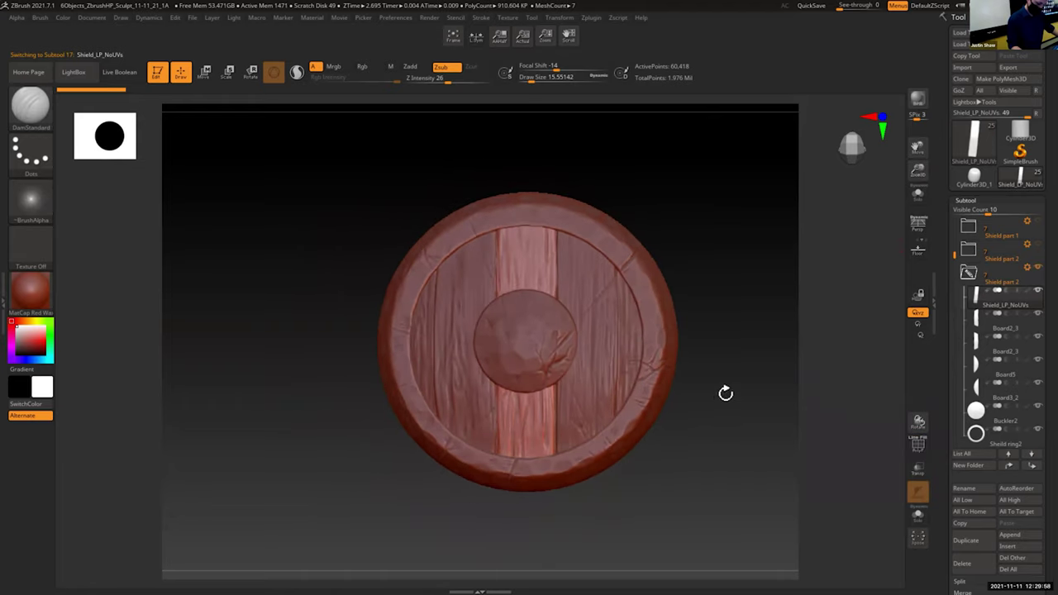
left_click_drag(919, 137, 906, 163)
left_click_drag(718, 389, 633, 356)
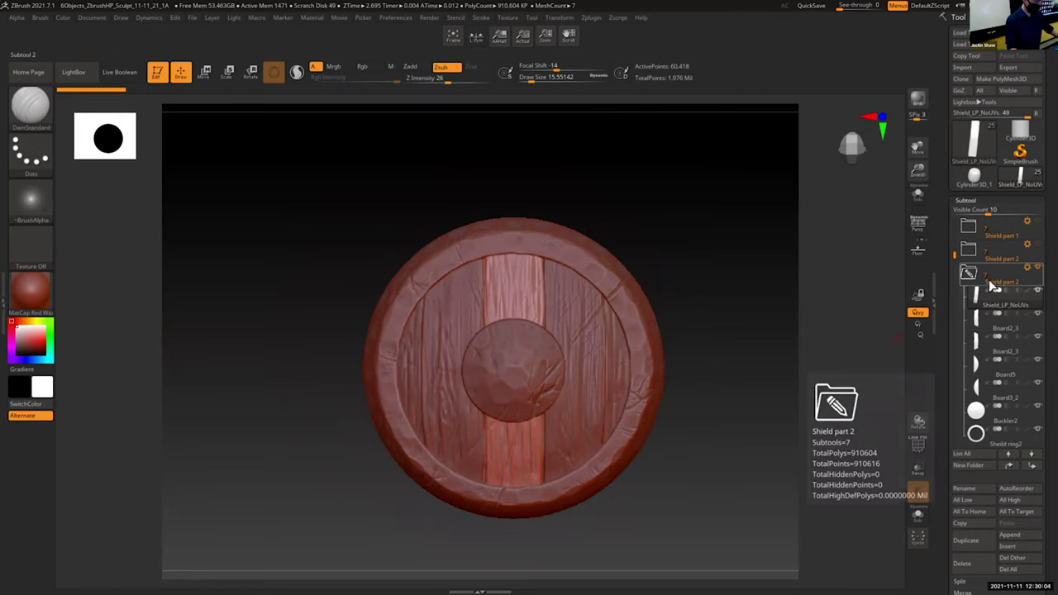
Step: Open the FBX ExportImport options and make the Merged_Shield_LP_NoUVs subtool visible together with the sculpted shield pieces
left_click(592, 17)
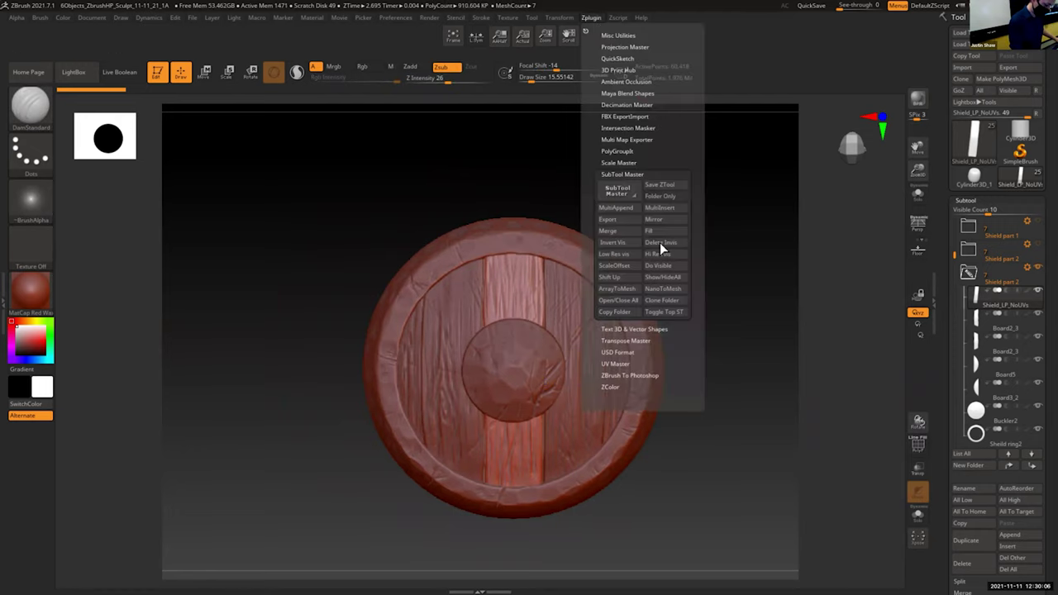
left_click(644, 116)
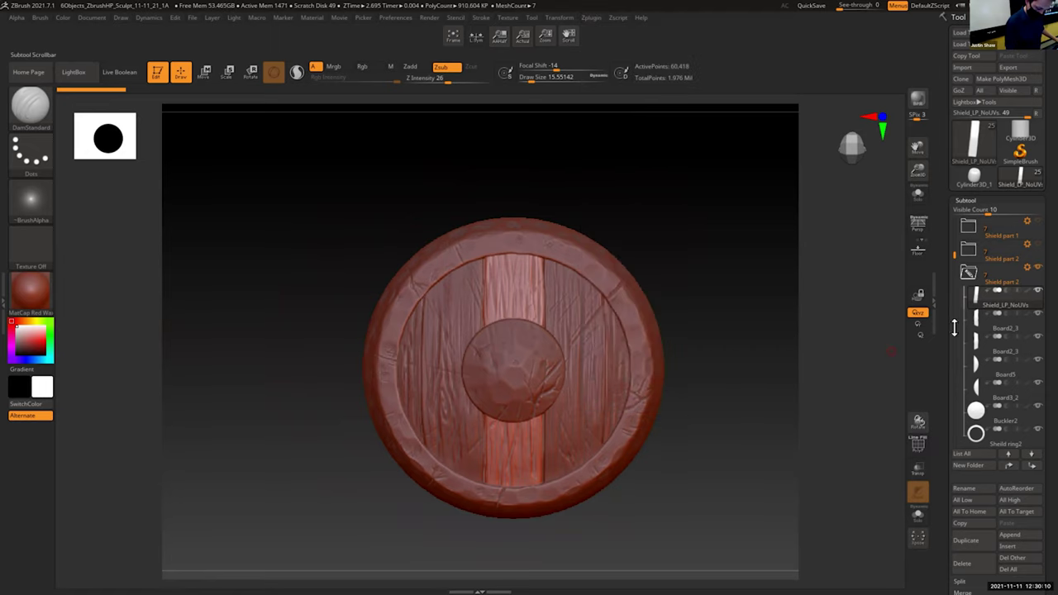
left_click_drag(954, 252, 955, 281)
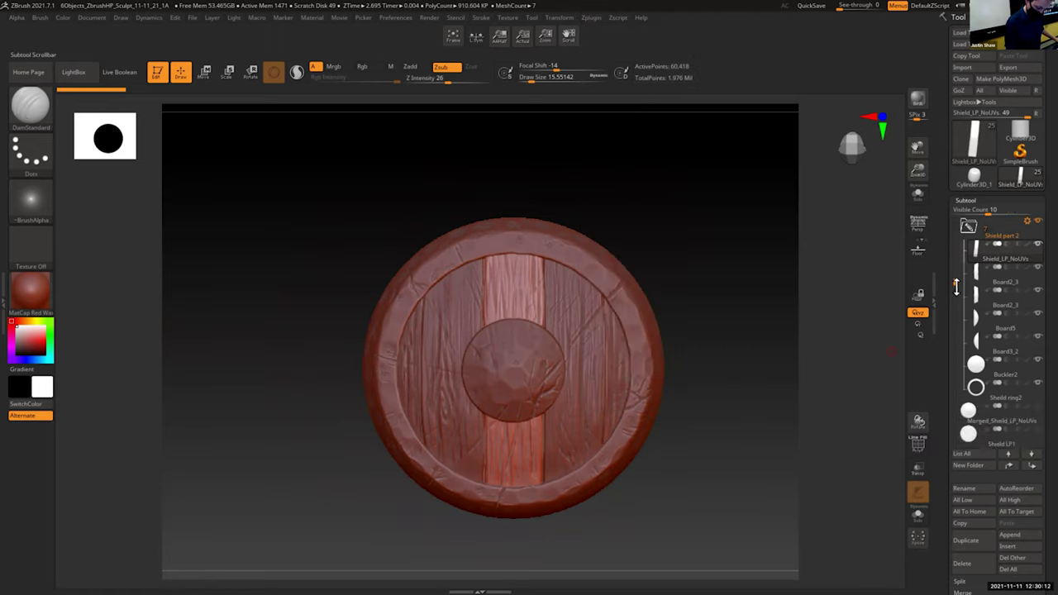
left_click(1034, 416)
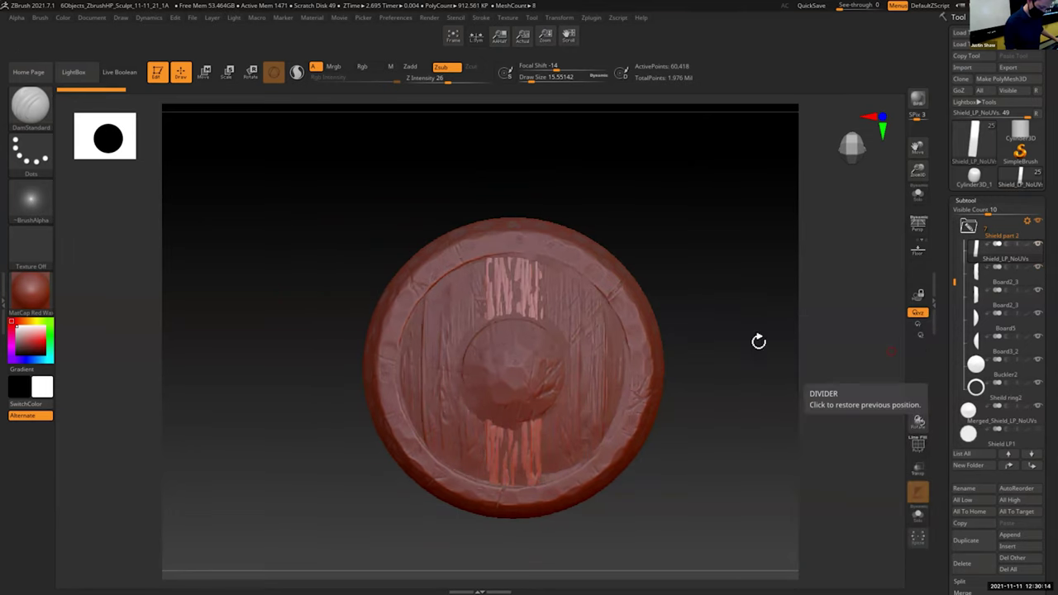
Step: Set the FBX export to include visible subtools and use the MayaZUp axis system
left_click(591, 18)
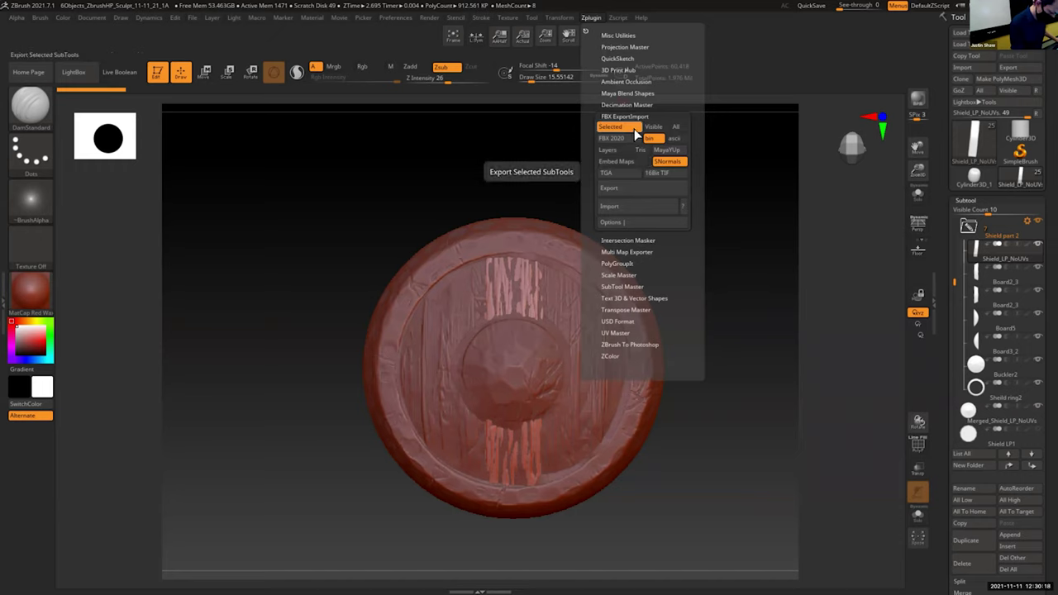
left_click(653, 129)
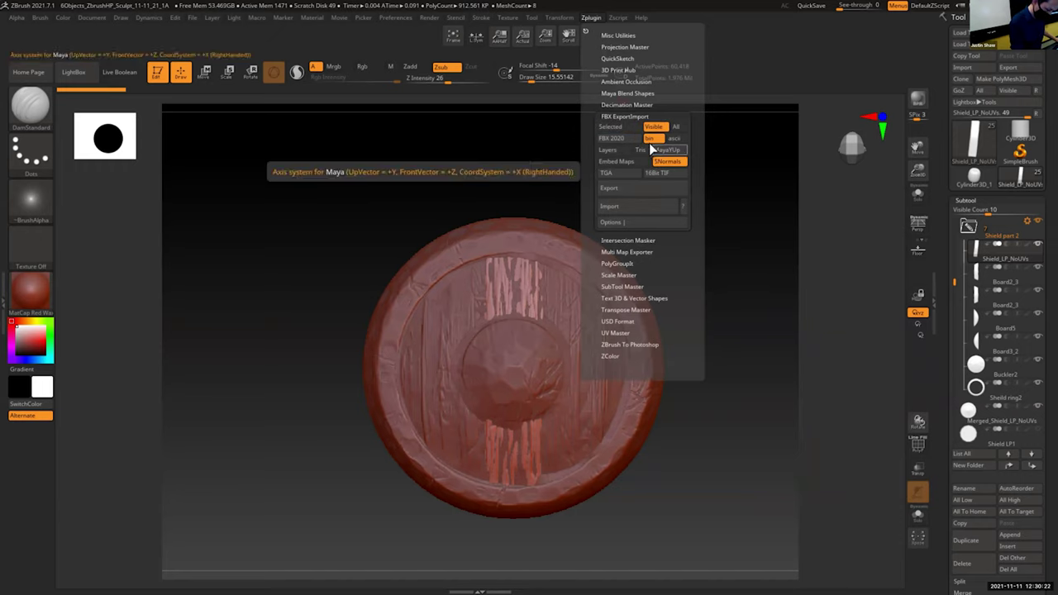
left_click(676, 153)
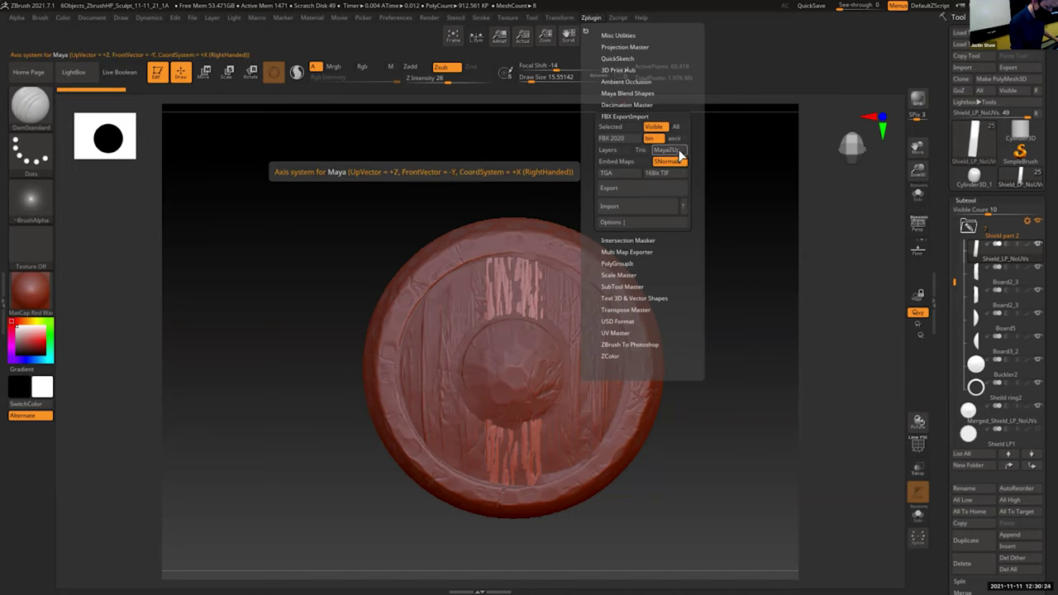
Step: Start the FBX export and create a new folder named Assets inside the Desktop's 3d folder
left_click(662, 190)
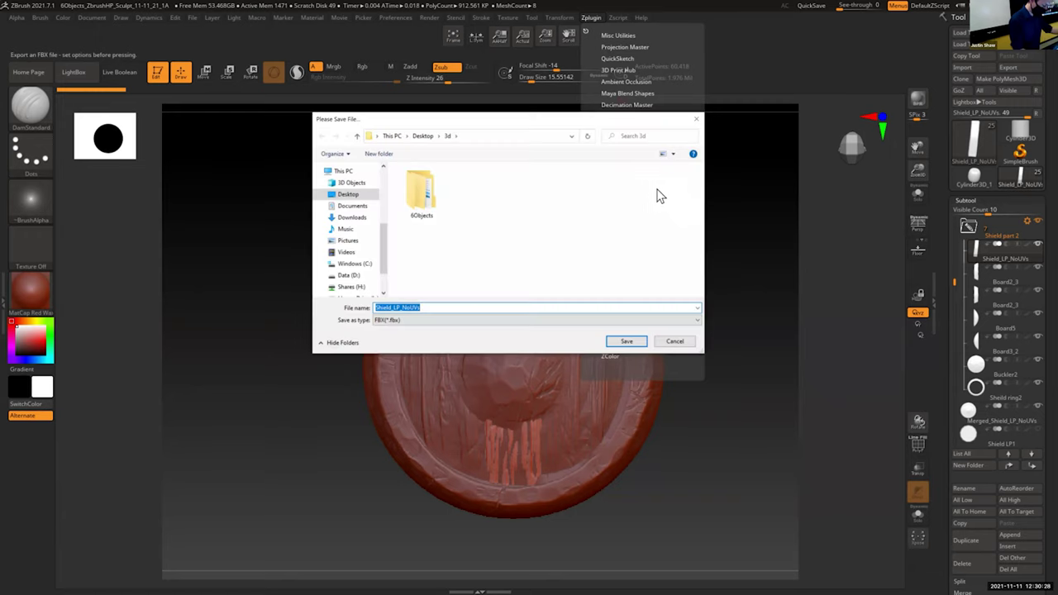
right_click(486, 235)
mouse_move(443, 346)
left_click(499, 348)
type("Assets")
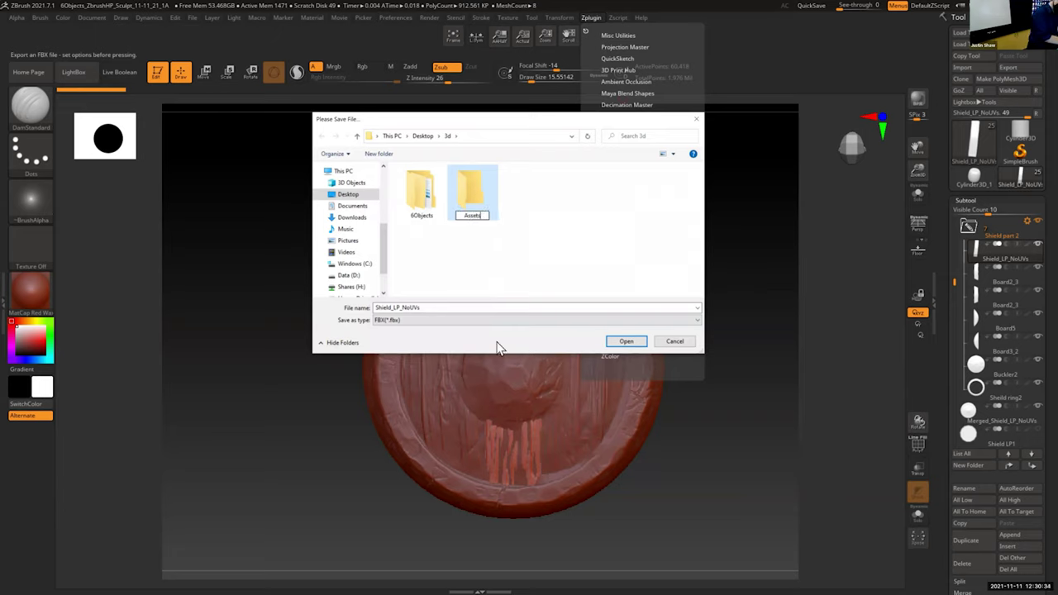
key("Return")
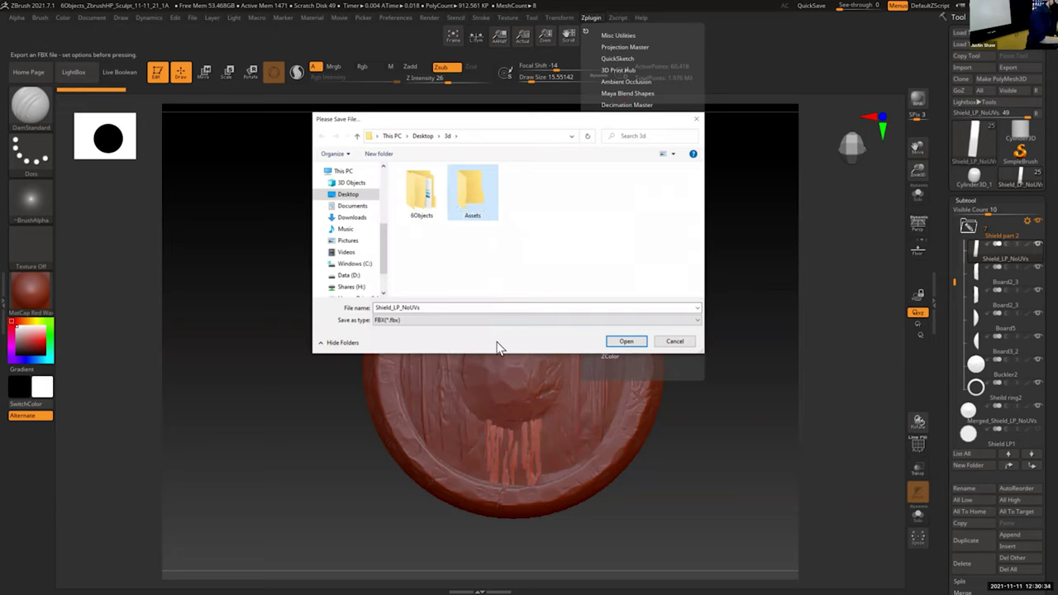
Step: Save the FBX in the Assets folder under a file name beginning with Shield_Gr
double_click(475, 217)
left_click(419, 307)
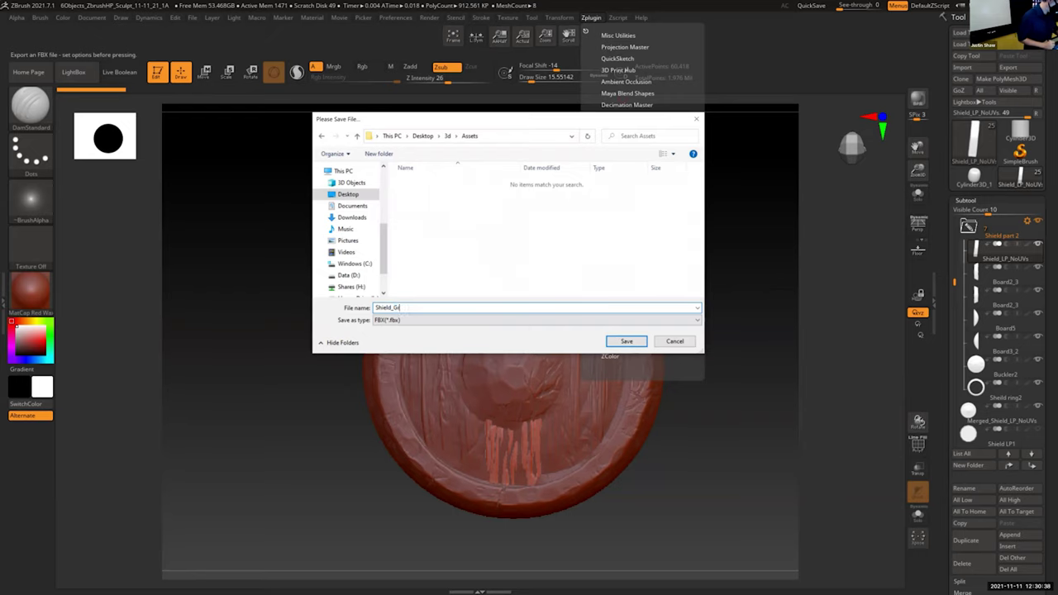
left_click(626, 342)
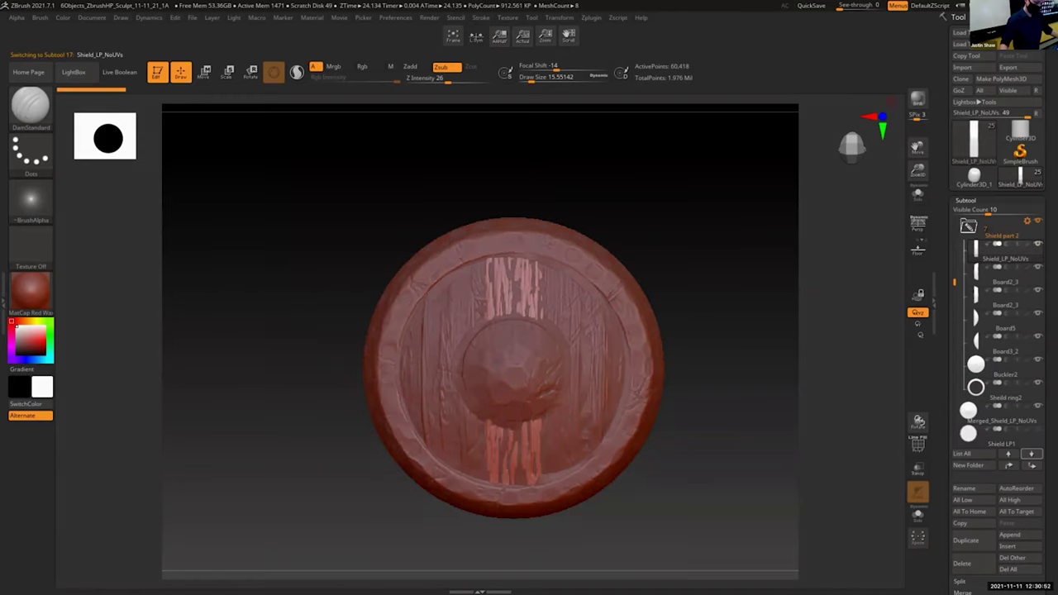
Step: Switch to the Photos window with the 6 objects handout reference image
key("alt+Tab")
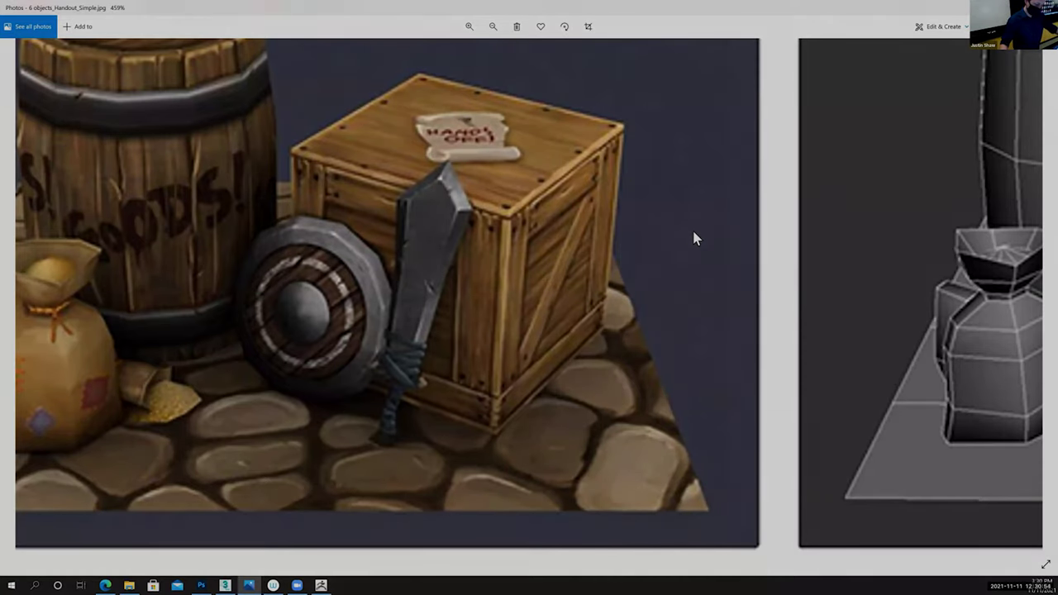